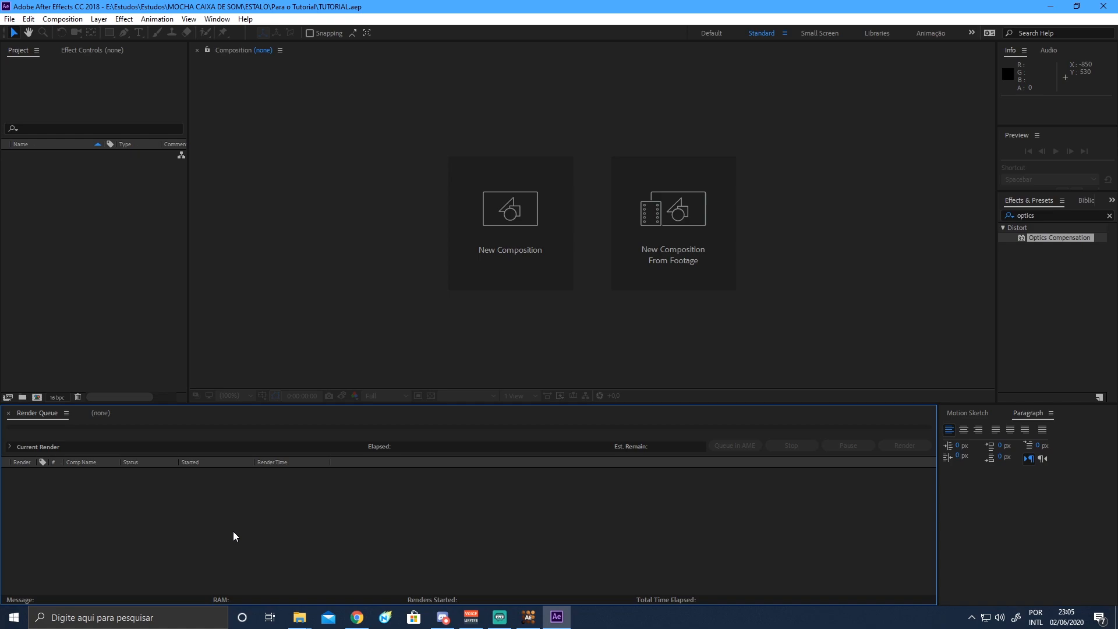
key(alt+t)
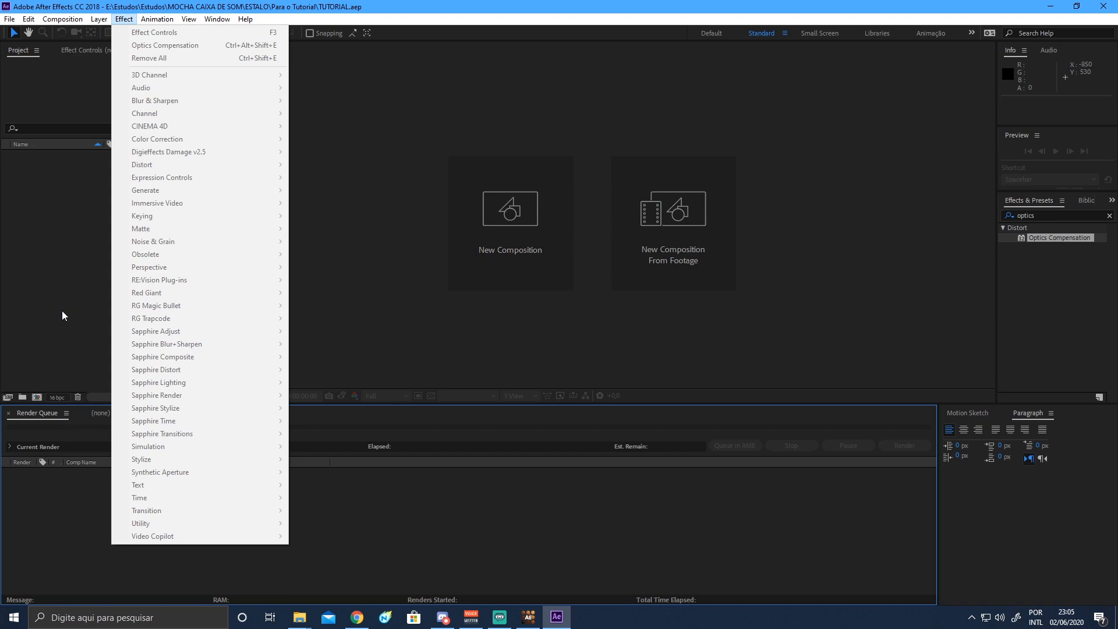
click(80, 332)
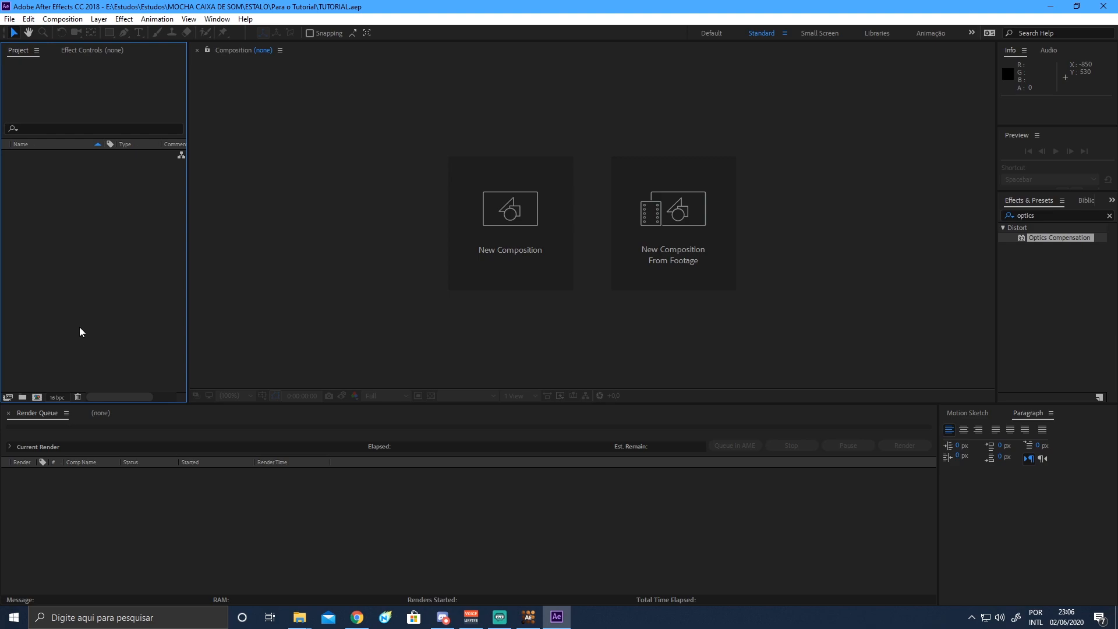
key(alt+Tab)
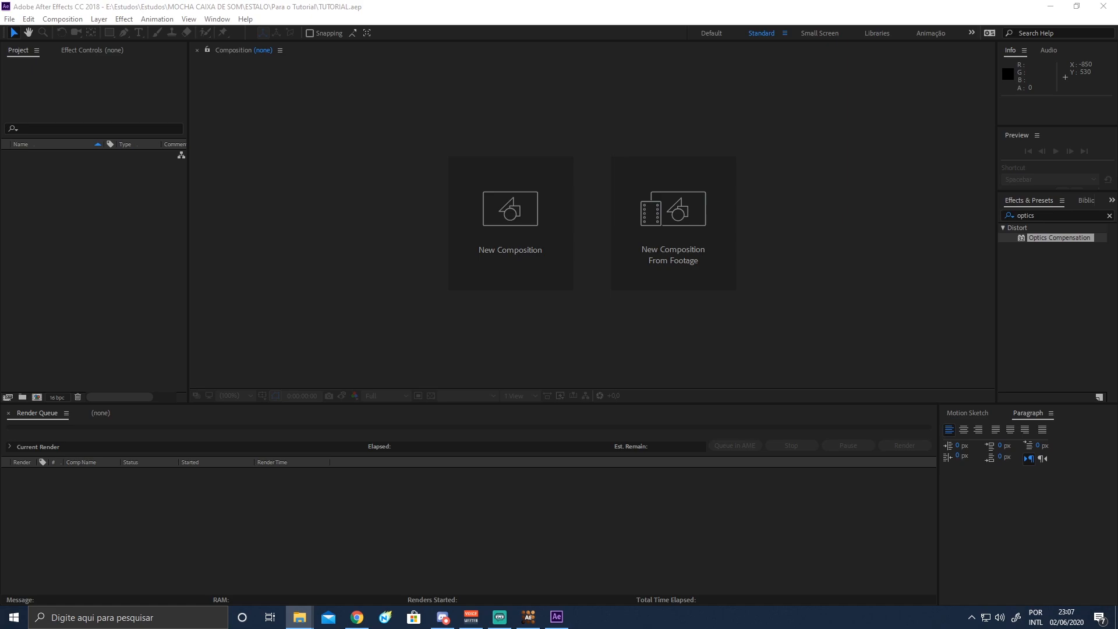
click(90, 259)
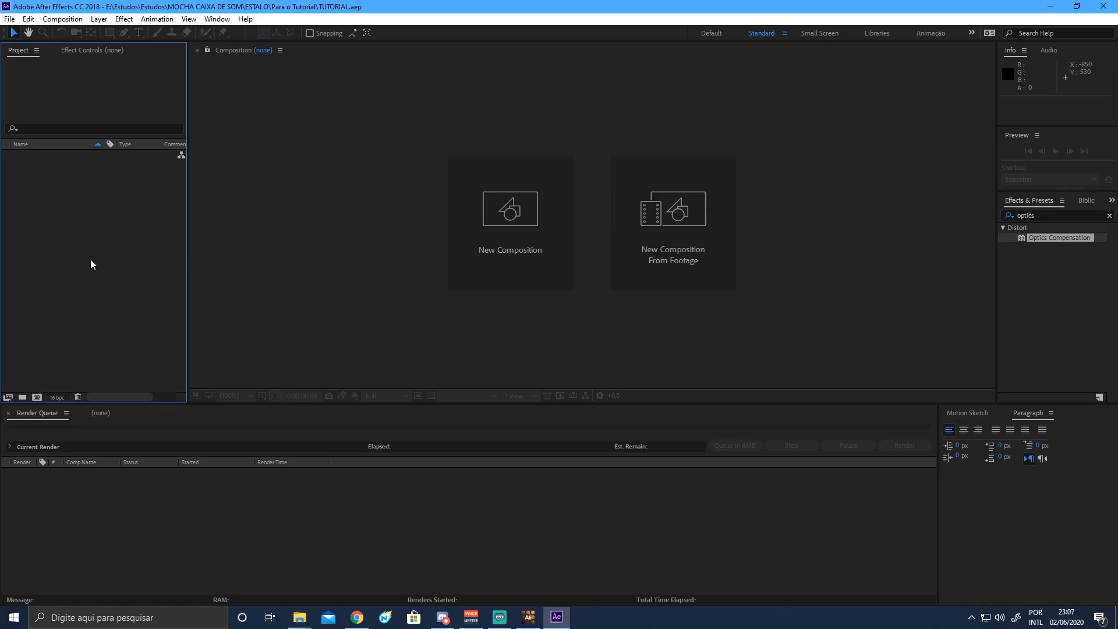
Create a new empty project.
click(11, 18)
mouse_move(34, 32)
click(228, 33)
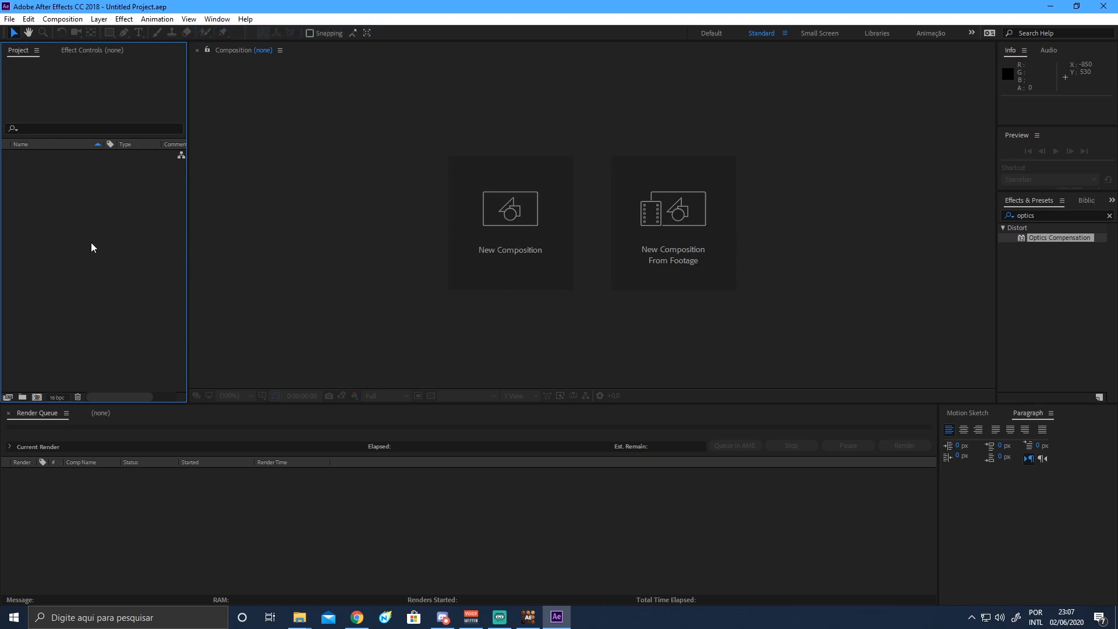
Import the clip "Vídeo para acompanhar o tutorial.mp4" and create a composition from it, undoing the duplicate composition.
key(alt+Tab)
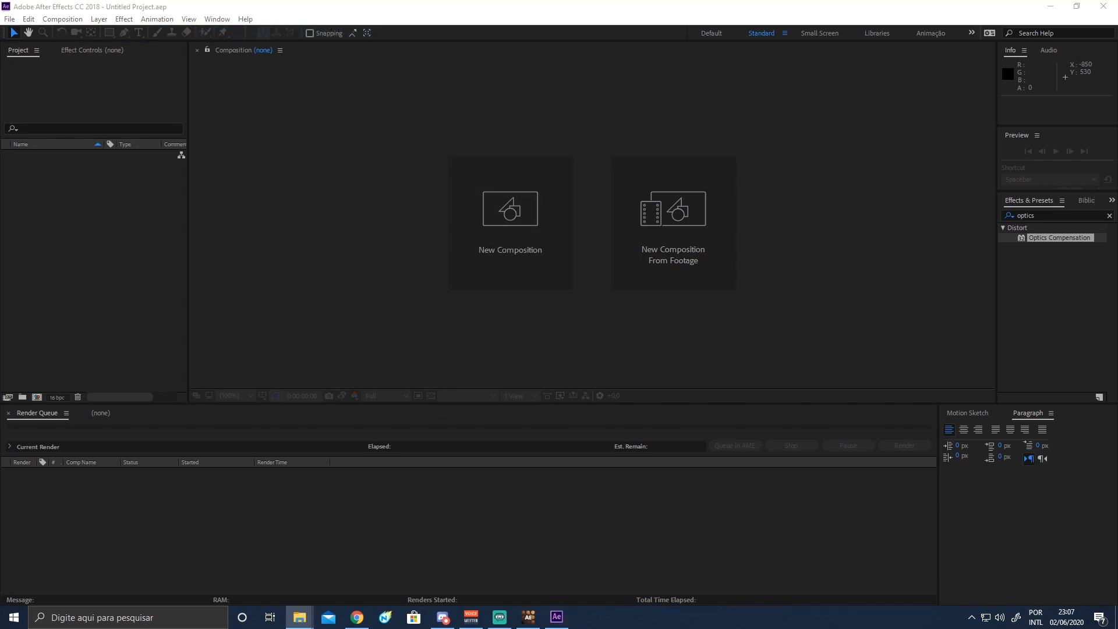
drag(1116, 285, 70, 229)
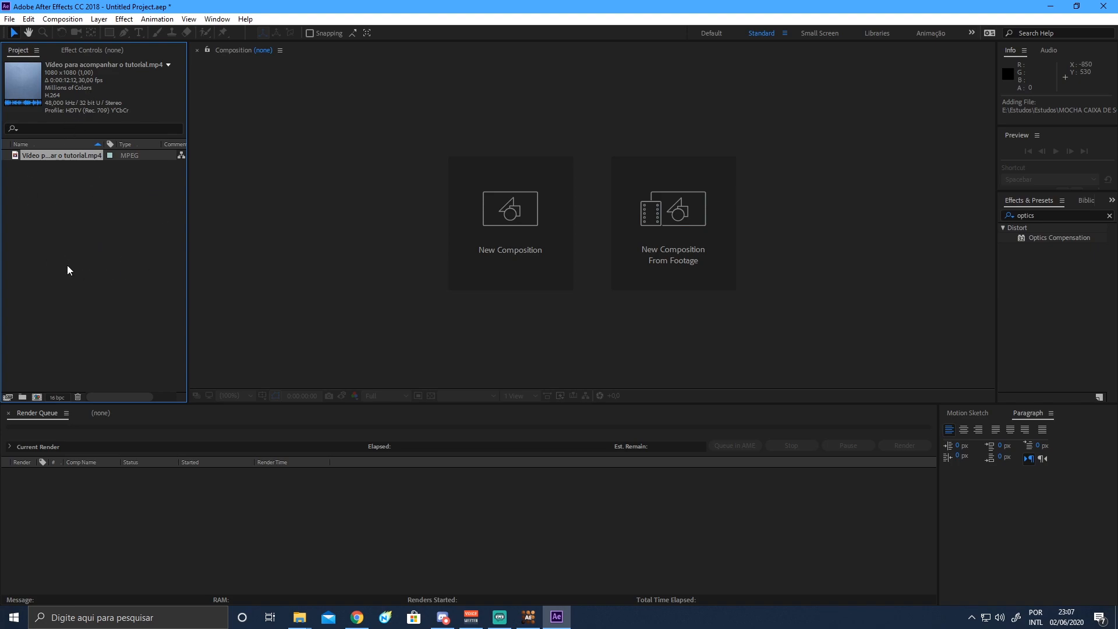
drag(83, 156, 125, 541)
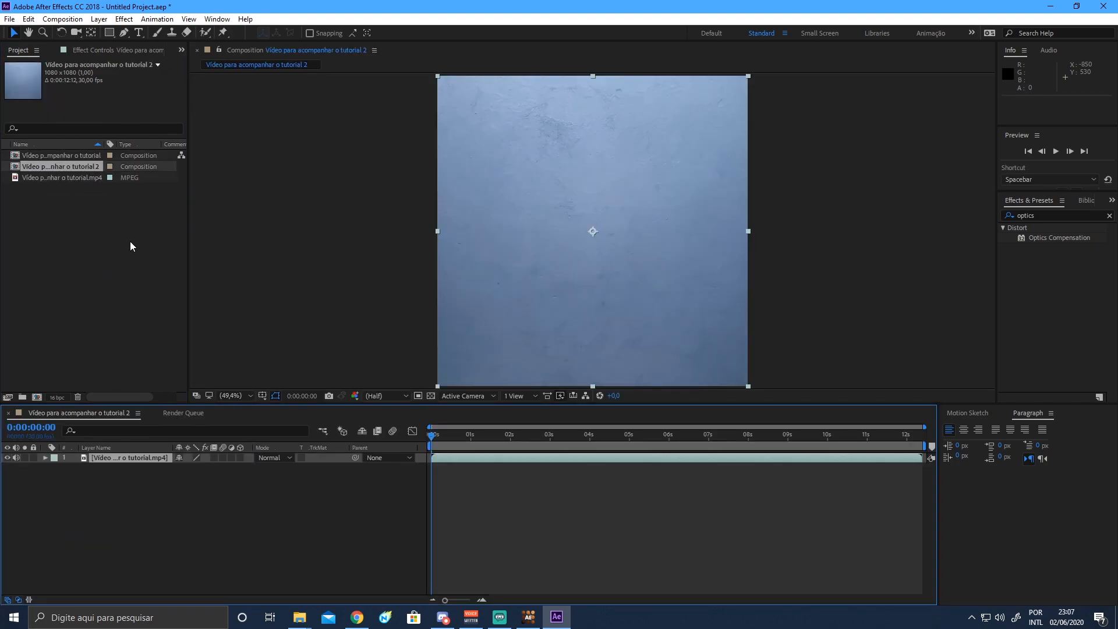
key(ctrl+z)
right_click(103, 514)
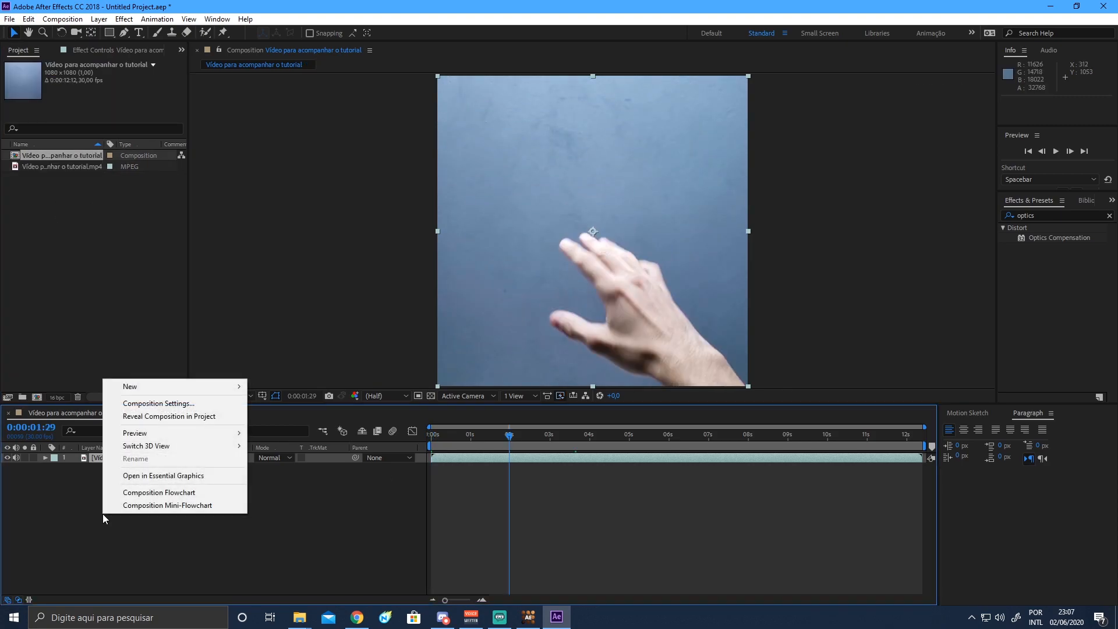
mouse_move(175, 386)
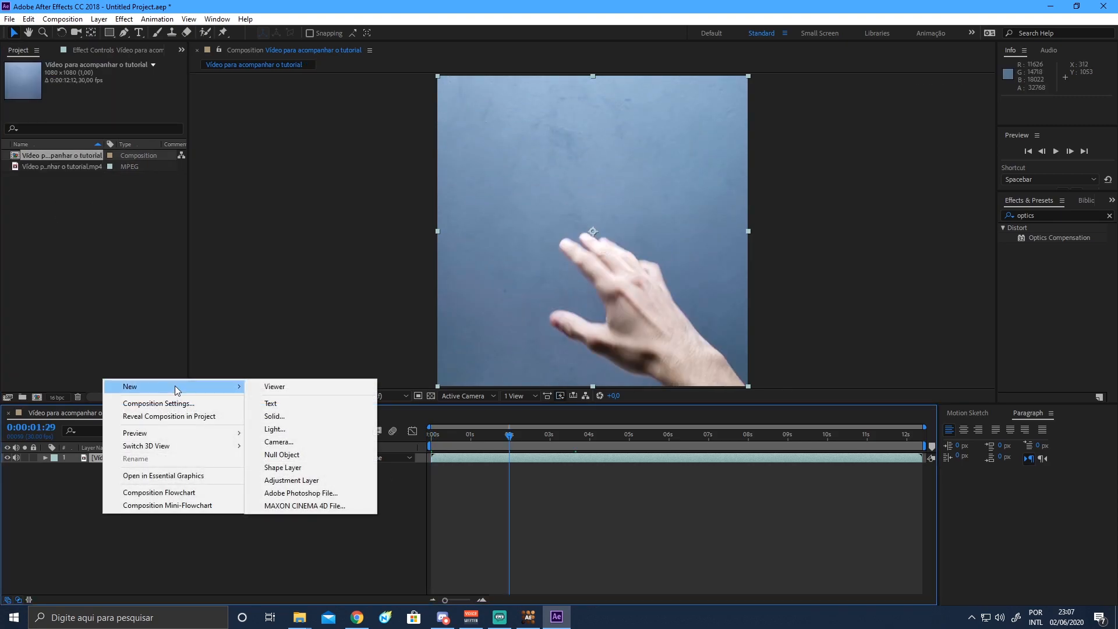
click(292, 418)
click(526, 407)
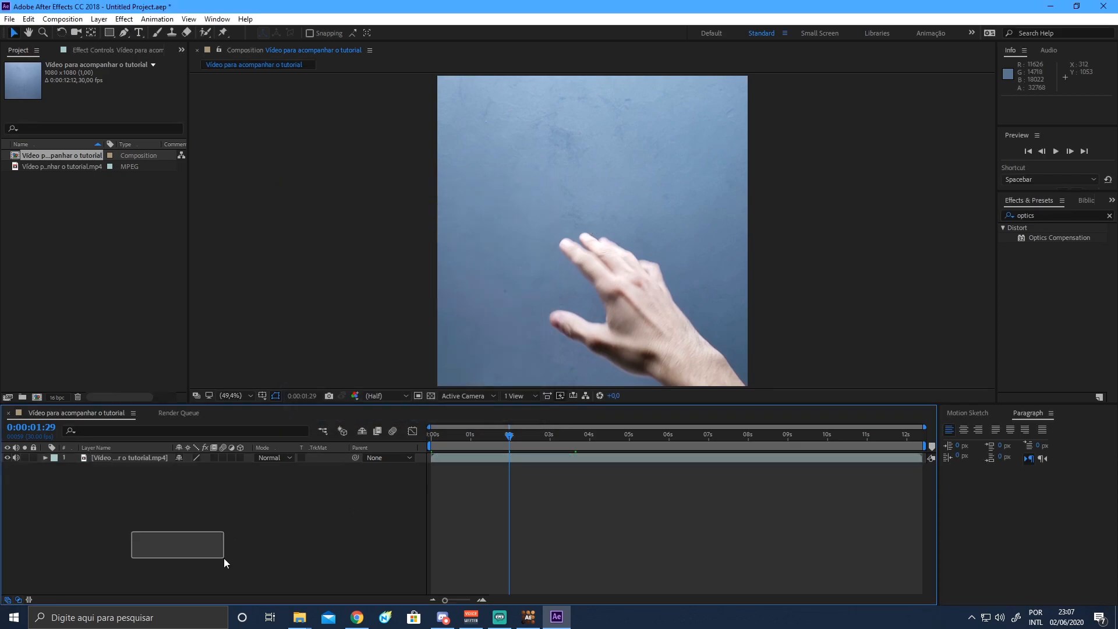
Create a black 1080 x 1080 px solid layer named BG.
right_click(115, 516)
mouse_move(245, 382)
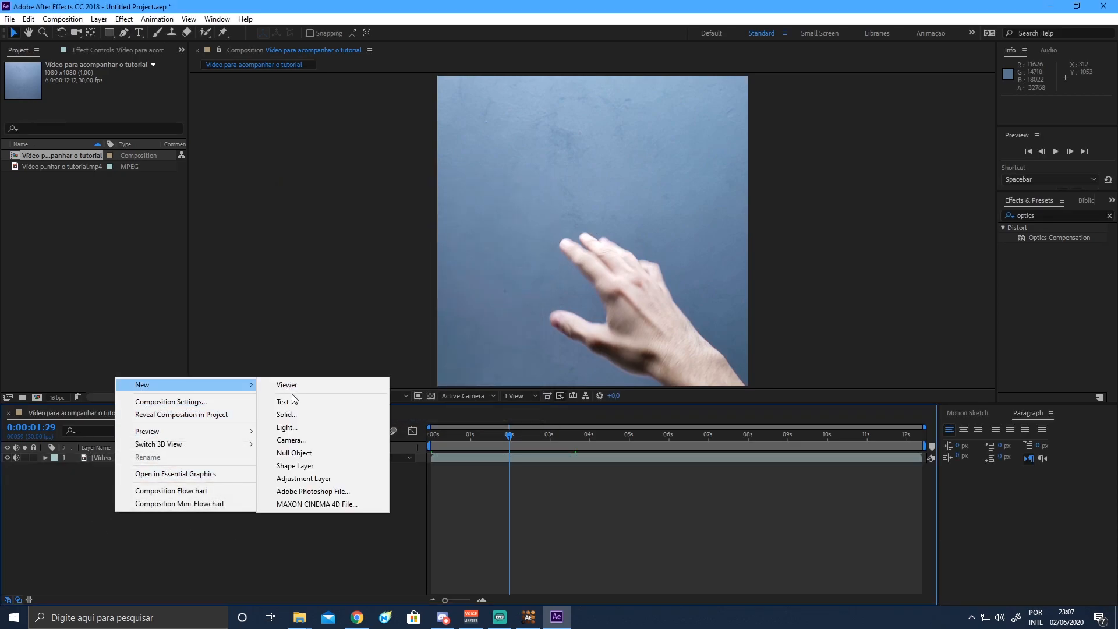
click(294, 411)
text(BG)
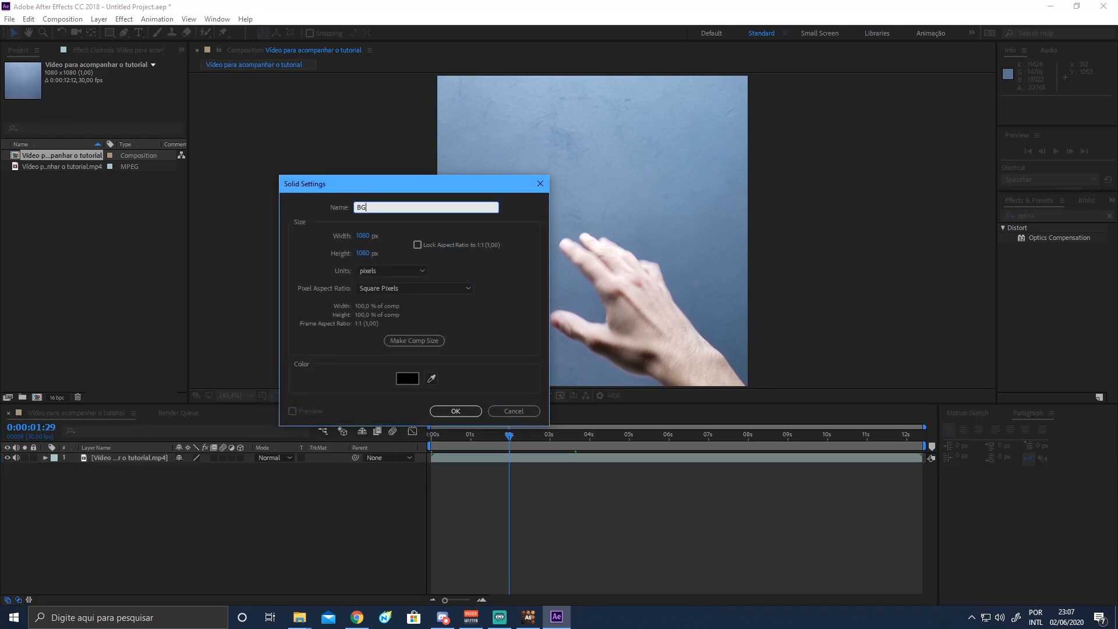
click(480, 410)
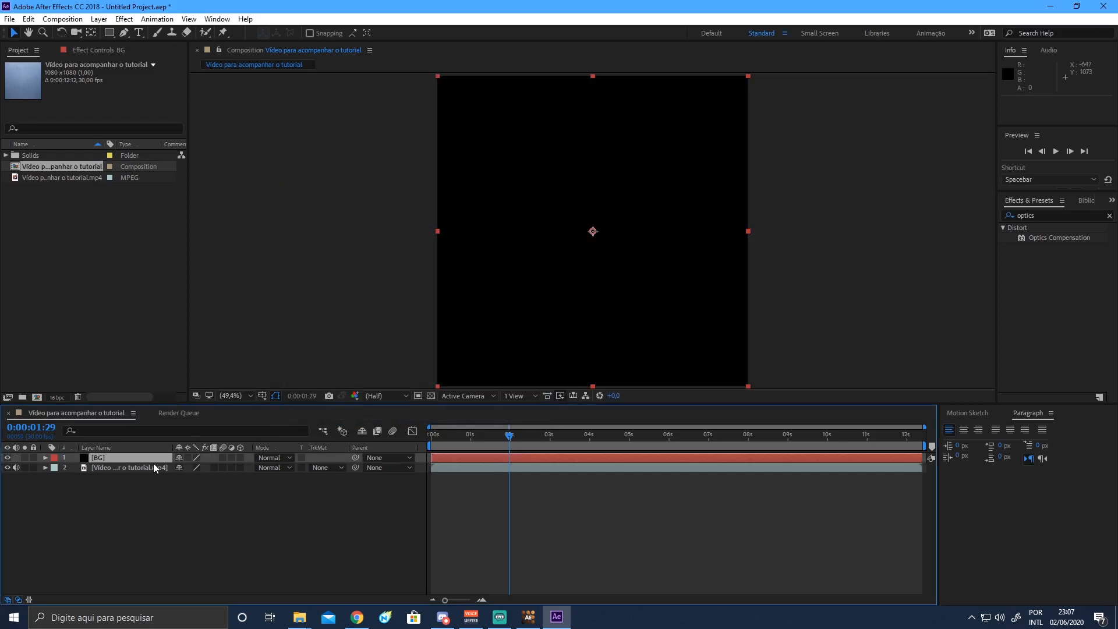
Place the BG solid beneath the video layer and scale it slightly beyond the frame edges.
drag(148, 457, 149, 468)
click(437, 386)
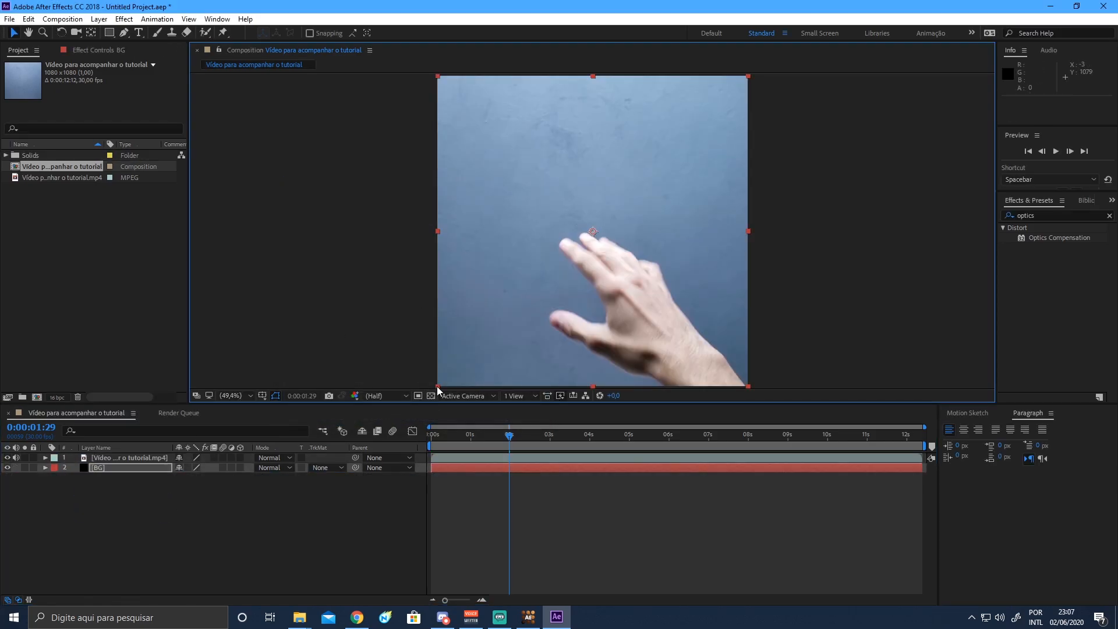
Toggle the timeline's layer switches and blending mode columns off and back on.
click(18, 601)
click(8, 600)
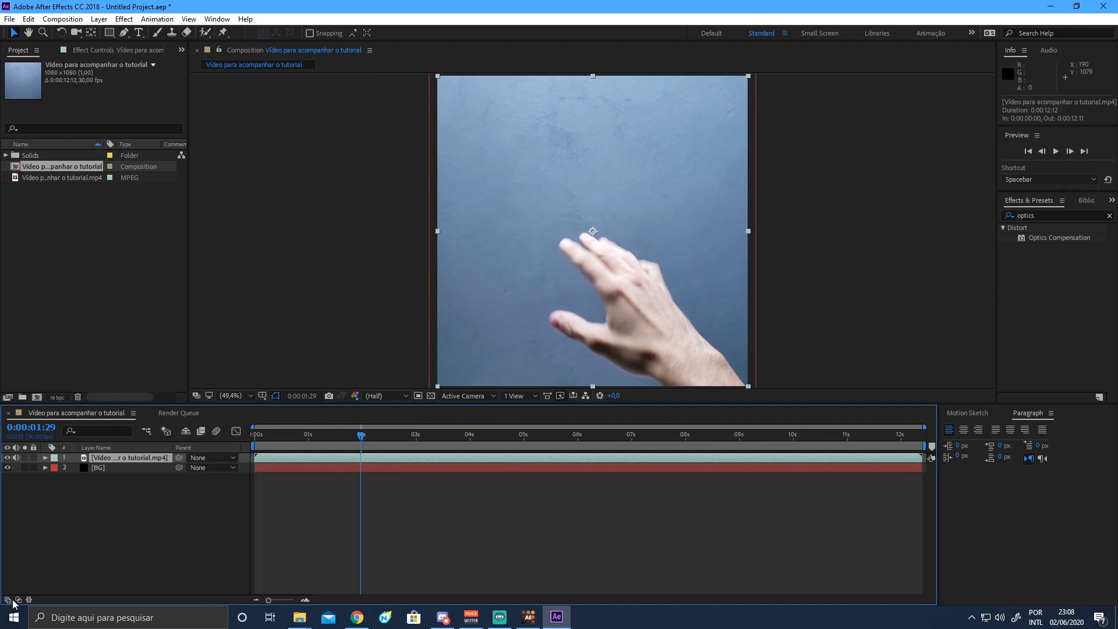
click(8, 601)
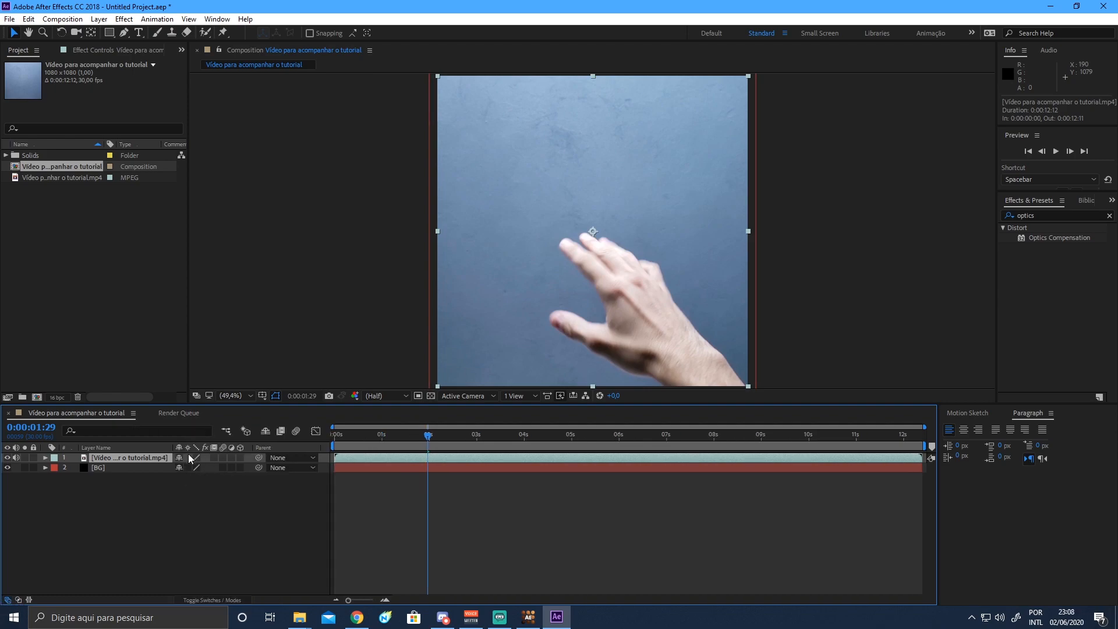
click(18, 601)
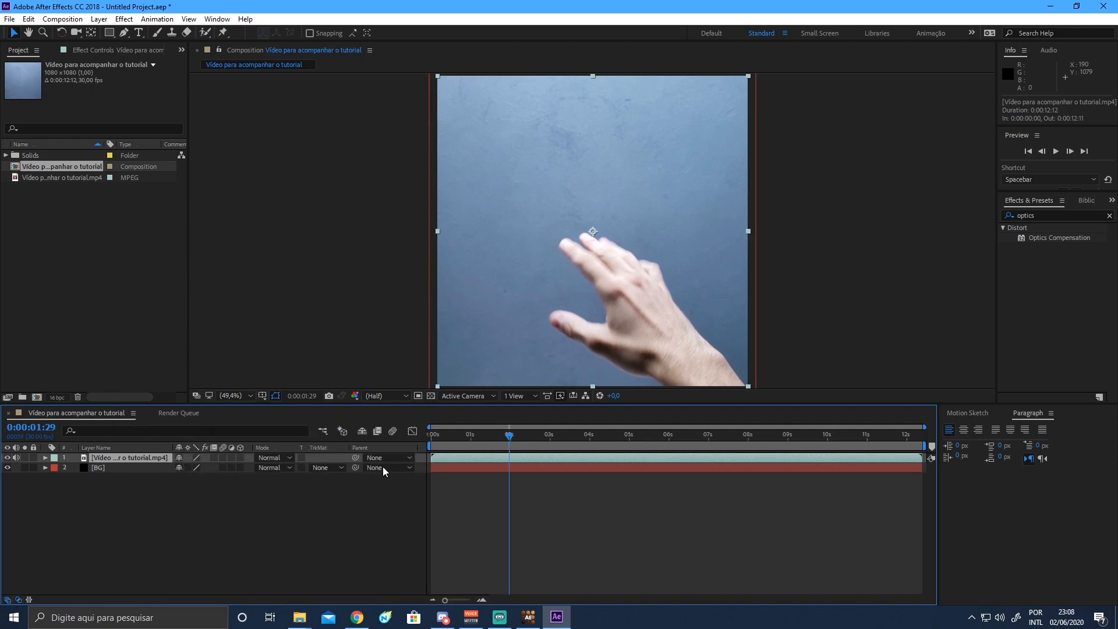
click(251, 539)
click(279, 457)
click(119, 507)
Move the playhead to 0:00:02:12 and rename the video layer VIDEO.
click(154, 455)
mouse_move(531, 437)
mouse_down()
mouse_move(568, 441)
mouse_move(524, 442)
mouse_up()
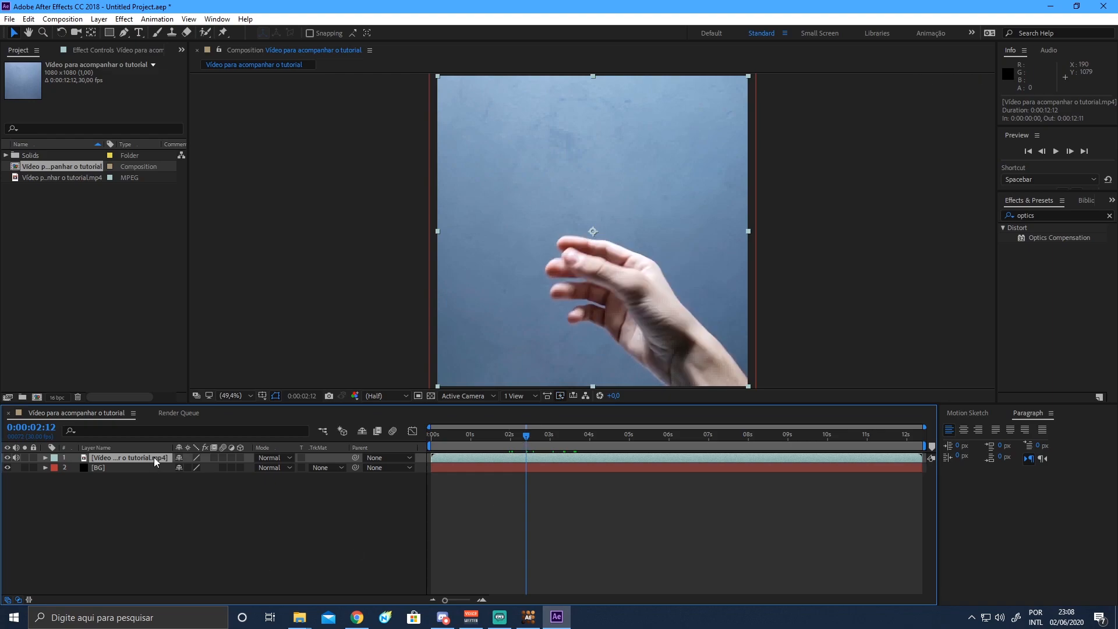
right_click(113, 456)
click(145, 597)
text(VIDEO)
key(Return)
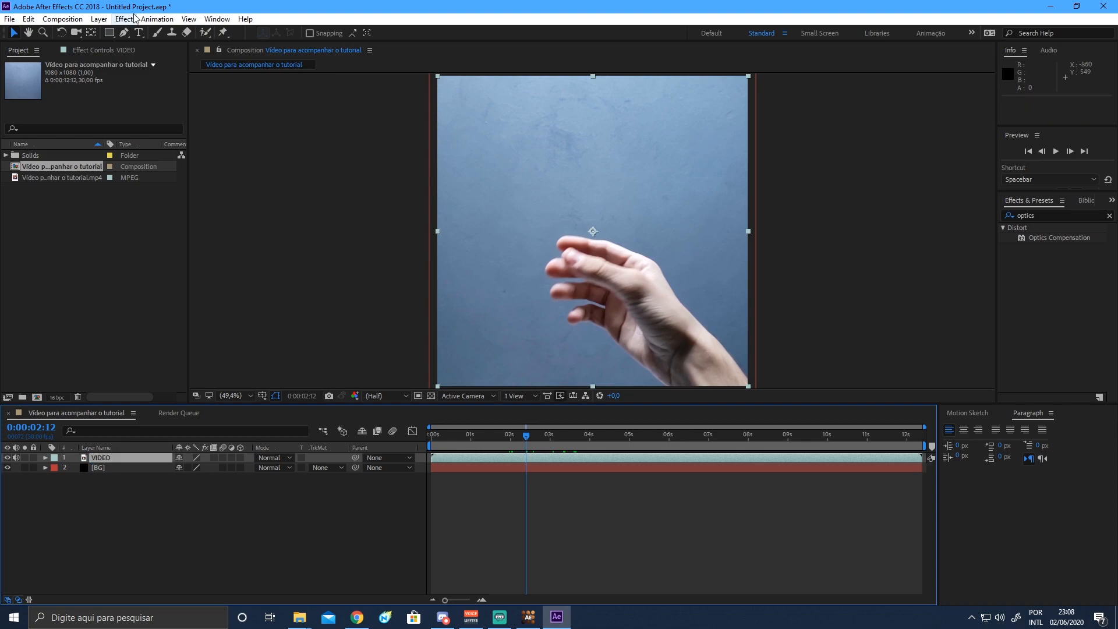
Send the VIDEO layer to mocha AE and create its tracking project for frames 0 to 371 at 30 fps.
click(156, 20)
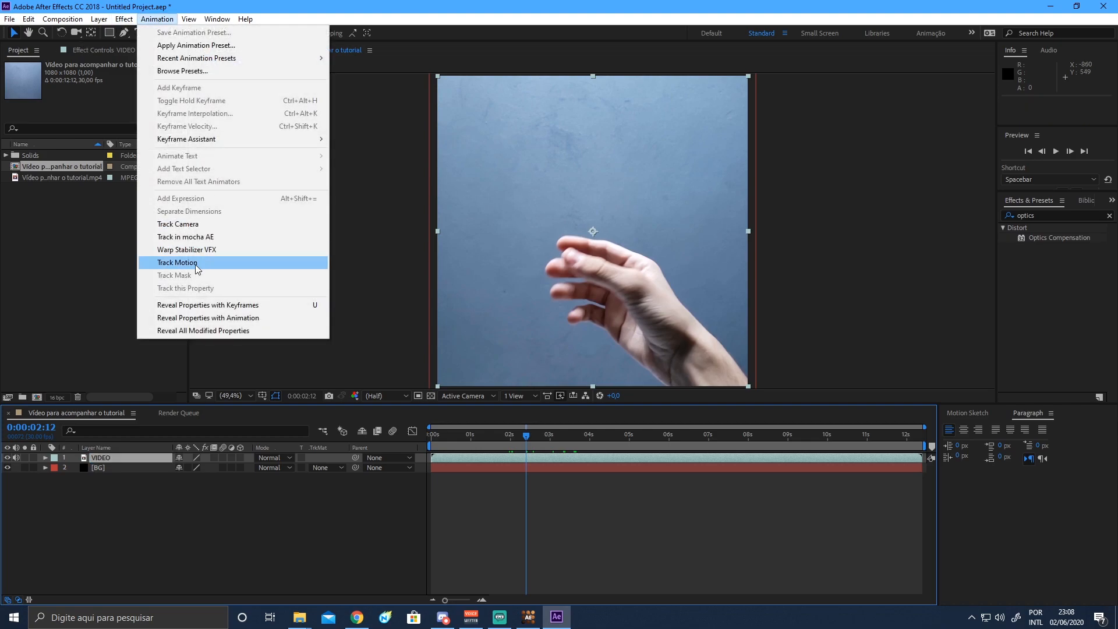
click(220, 239)
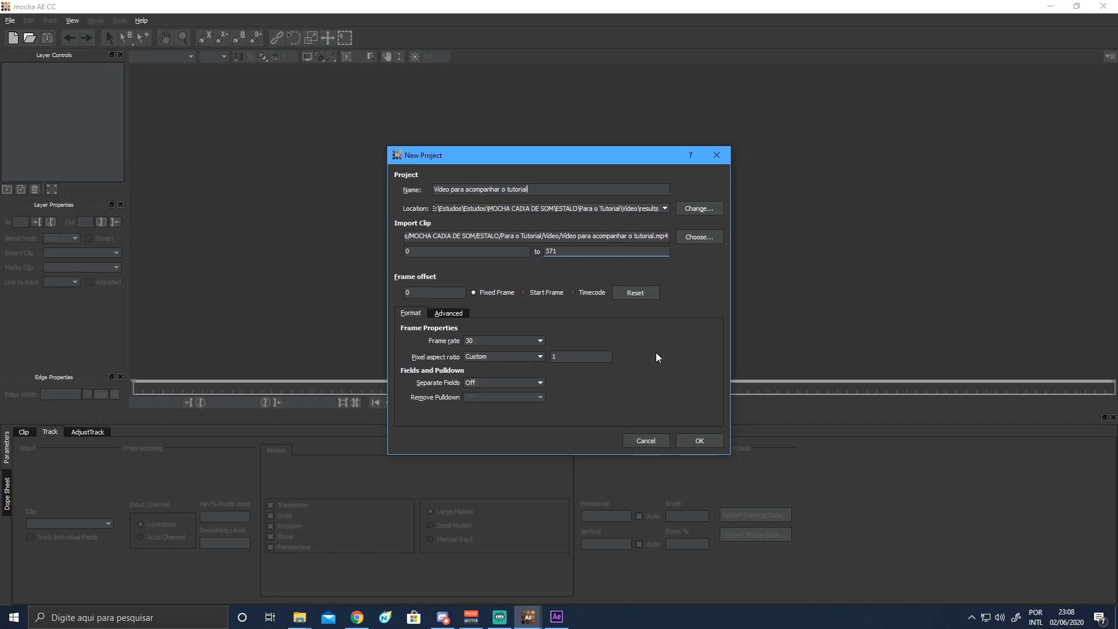
click(693, 441)
At frame 125, draw a closed eight-point X-Spline around the pointing finger, raised thumb and upper part of the hand.
drag(183, 389, 464, 390)
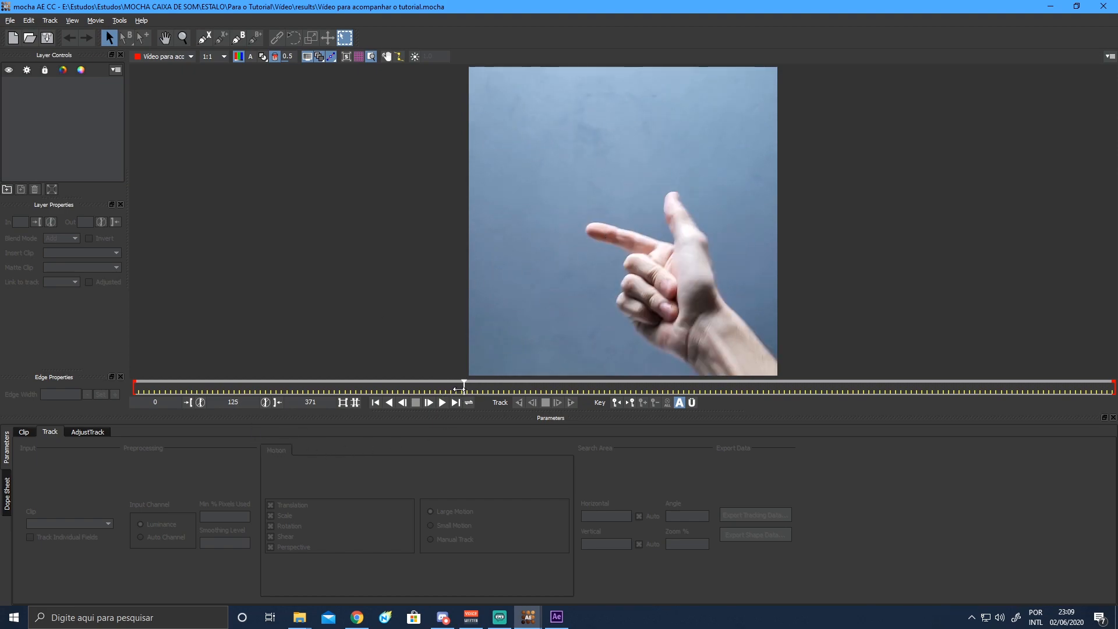
click(459, 389)
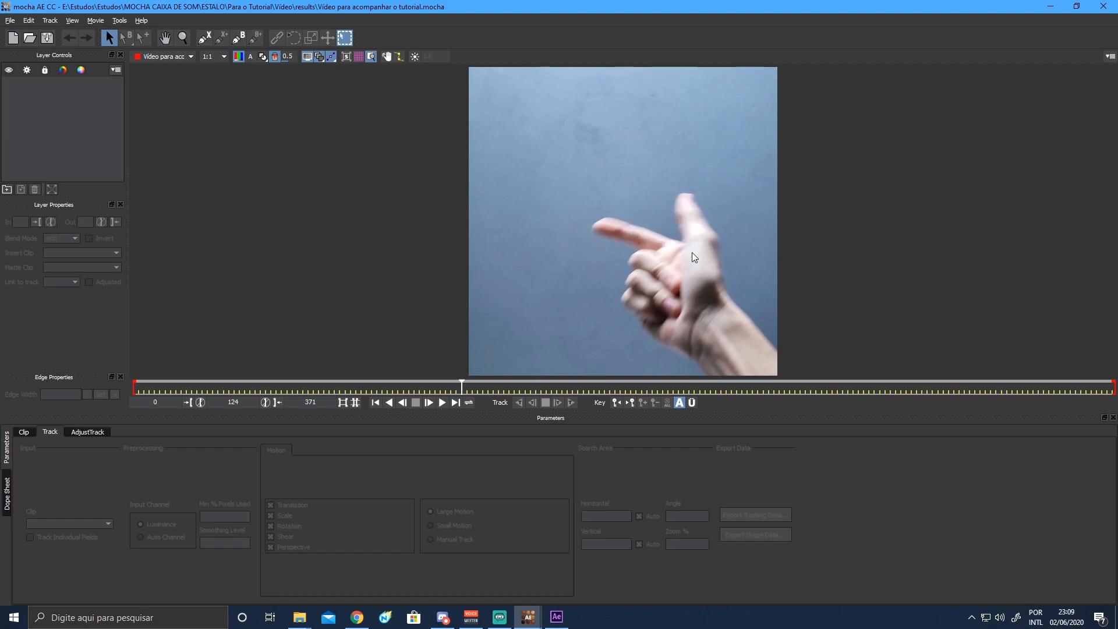
drag(462, 386, 460, 386)
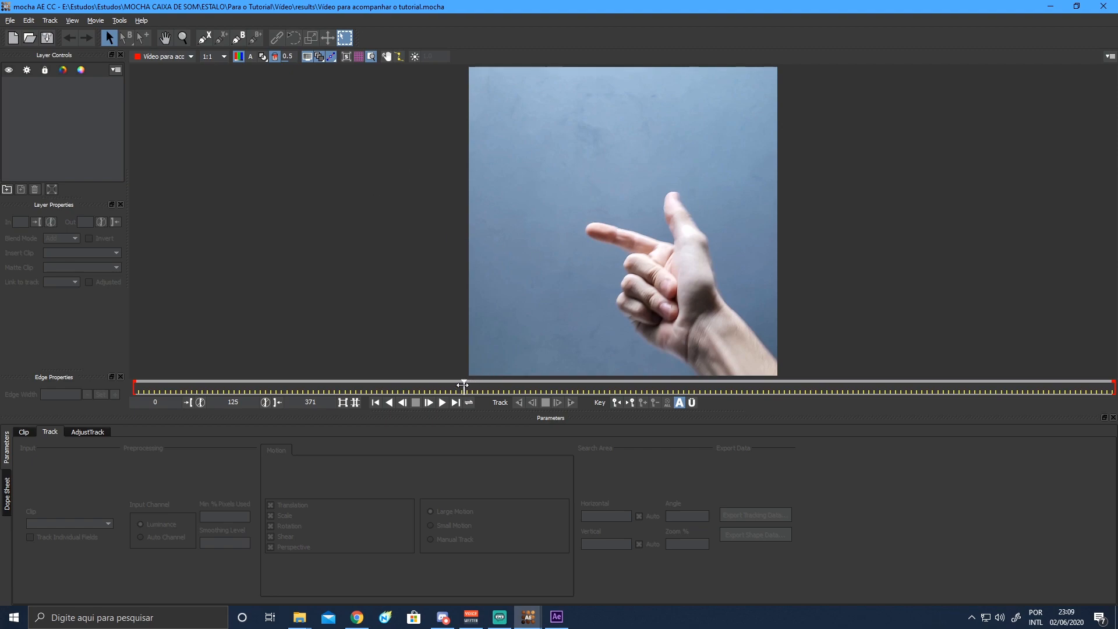
key(ctrl+l)
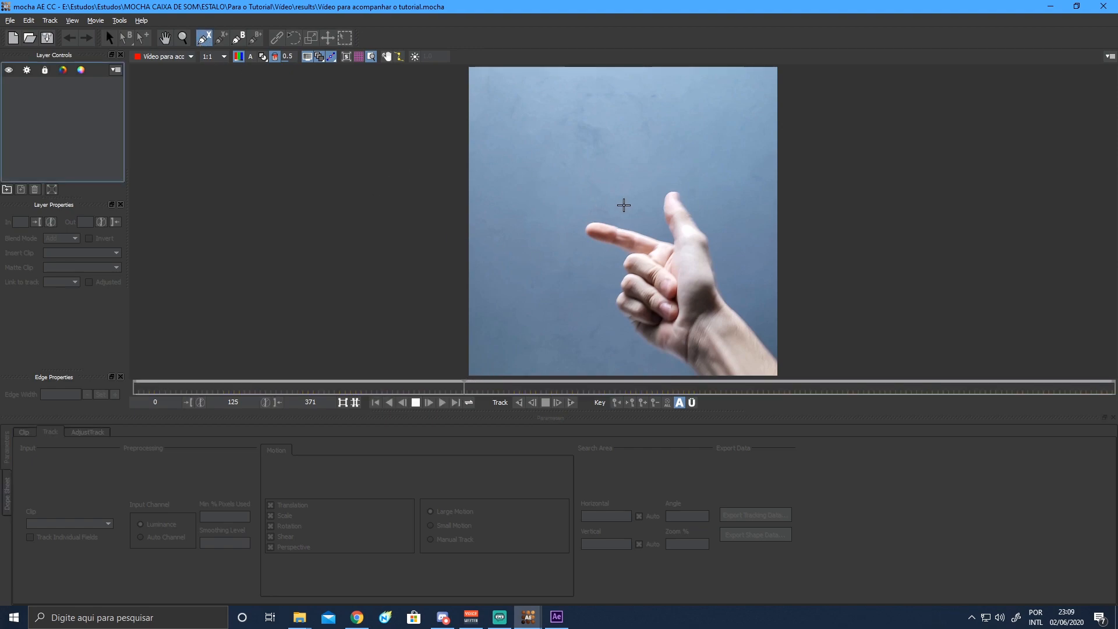
click(547, 172)
click(665, 168)
click(737, 176)
click(735, 258)
click(680, 286)
click(603, 290)
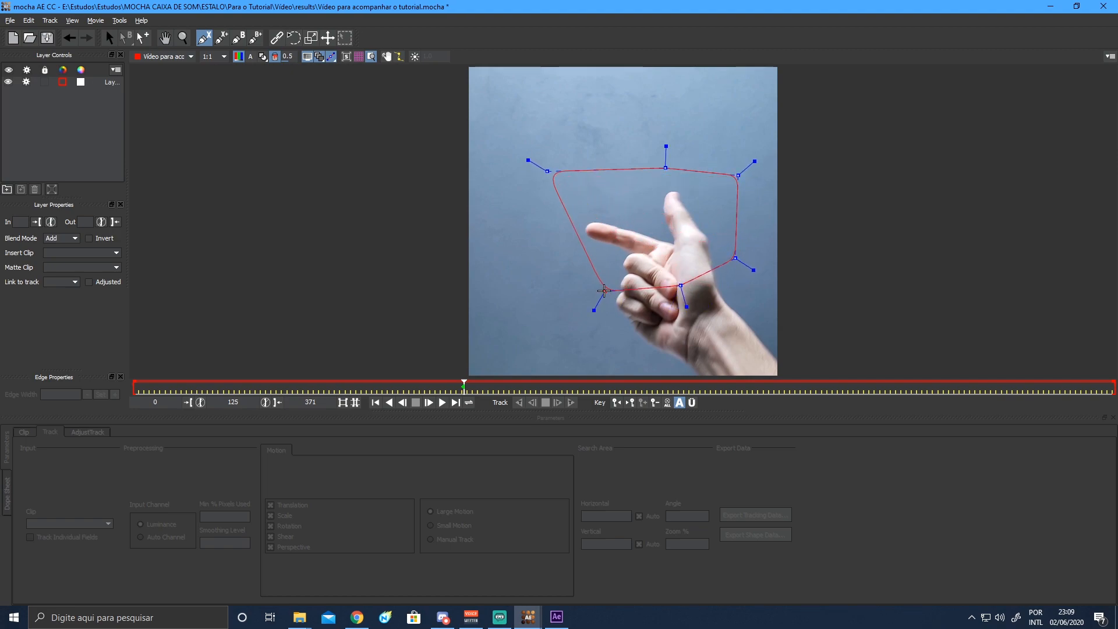
click(544, 273)
click(553, 210)
right_click(523, 187)
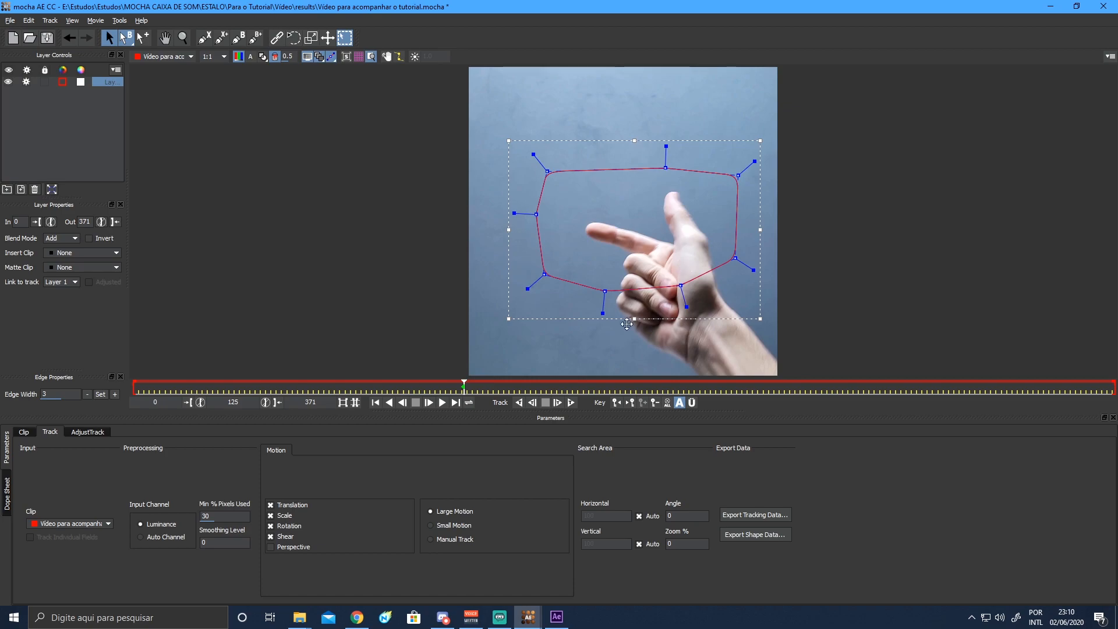
Exclude Shear from the tracked motion, track the shape forward to frame 332 and scrub back through the result.
click(274, 540)
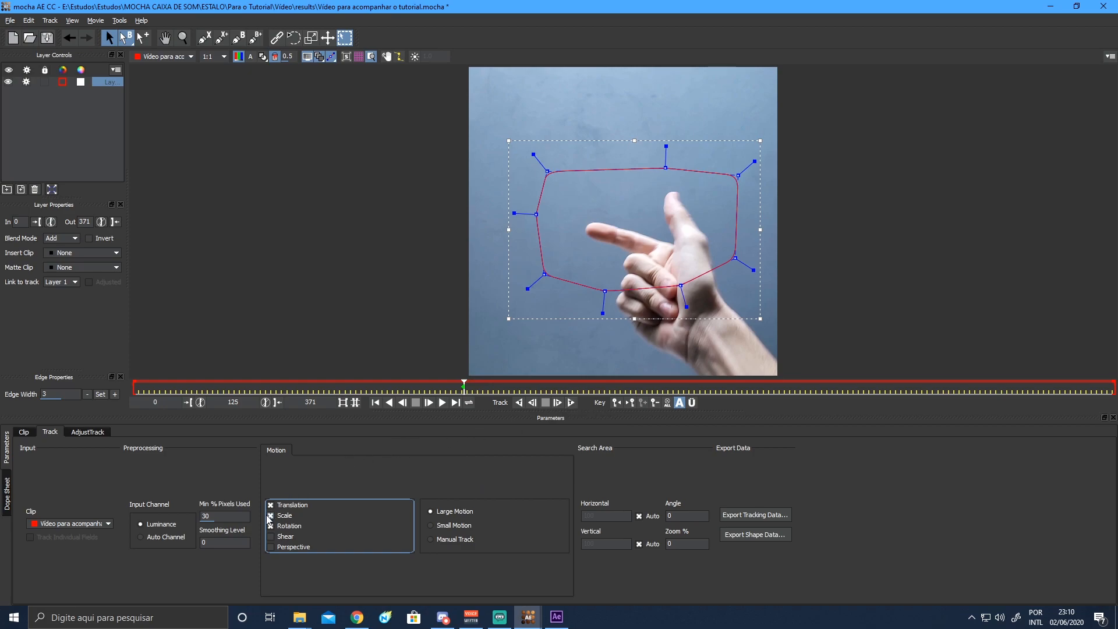
click(571, 402)
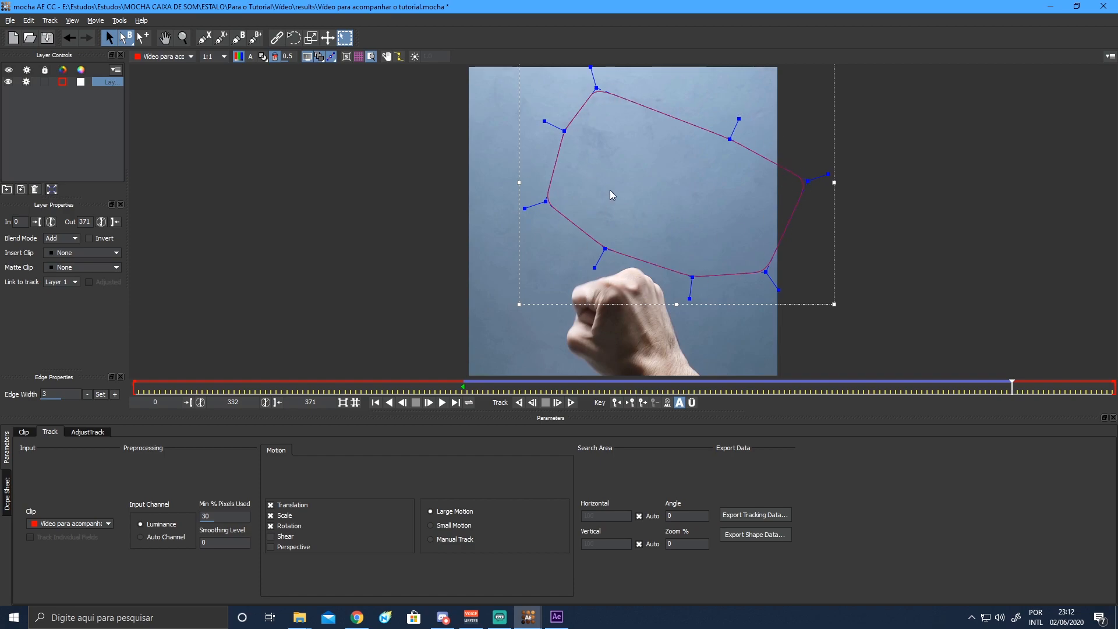
drag(1012, 384, 613, 386)
drag(541, 402, 469, 396)
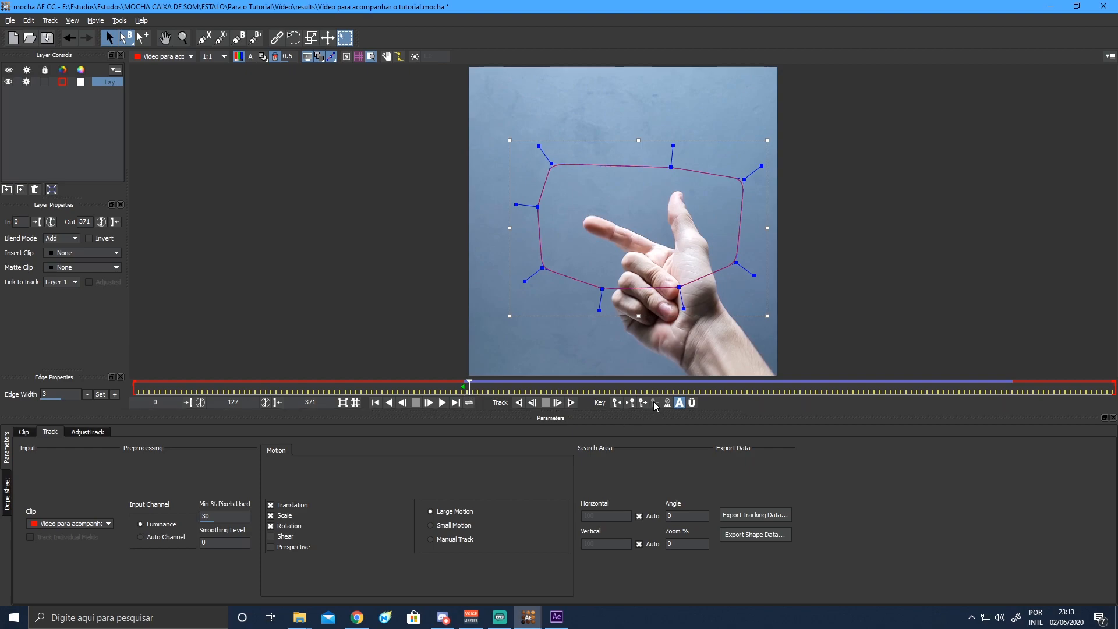
From frame 125, copy the tracking data to the clipboard as After Effects Transform Data and switch back to After Effects.
drag(469, 386, 463, 386)
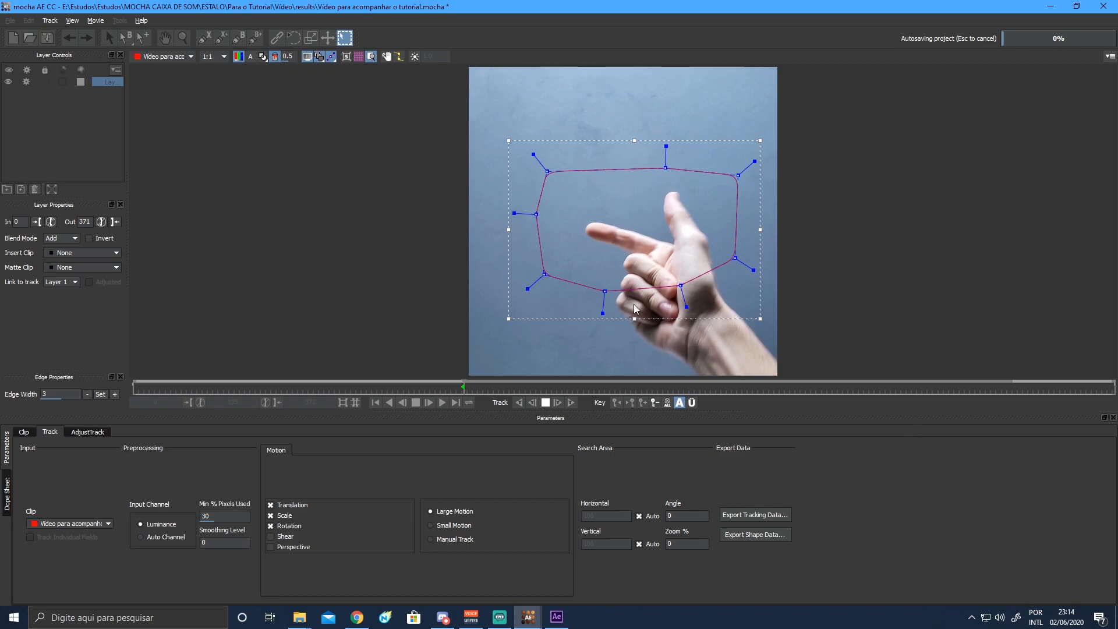
click(751, 516)
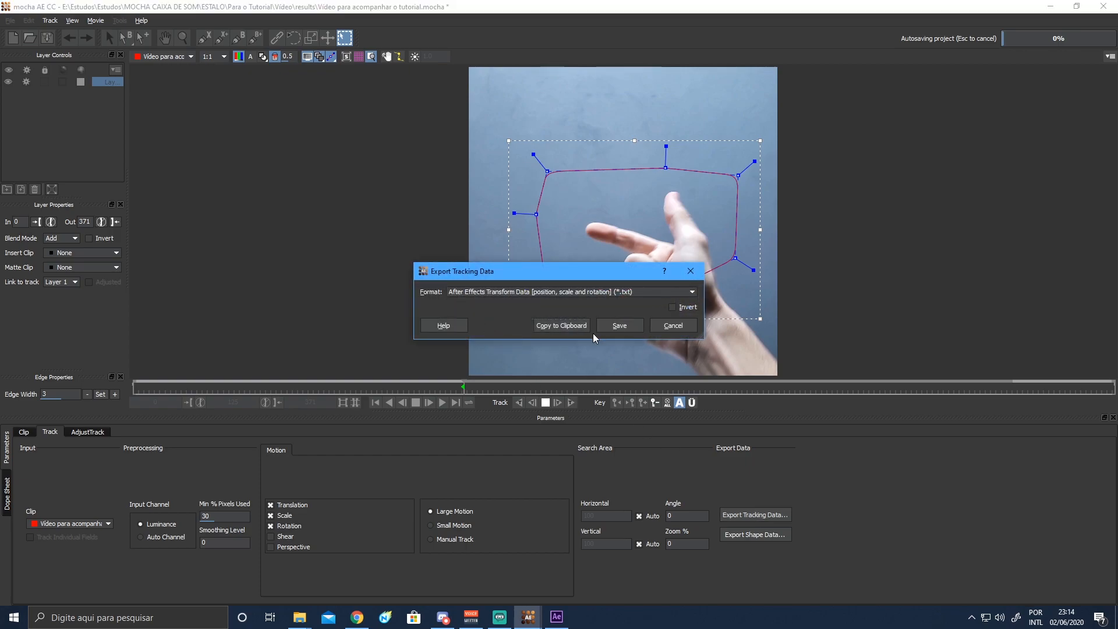
click(559, 325)
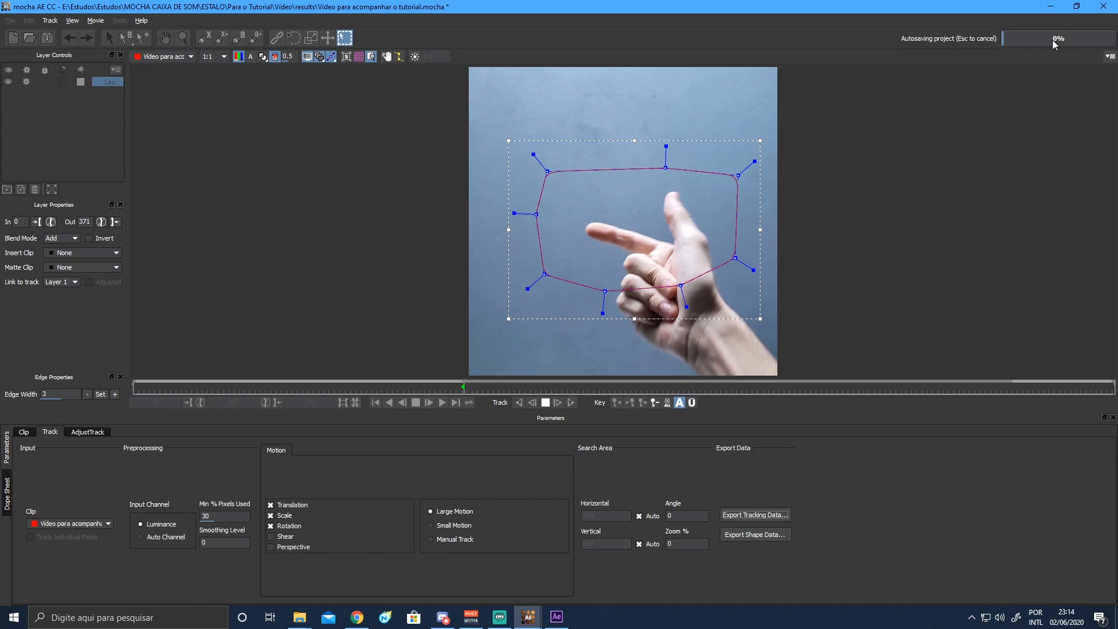
key(alt+Tab)
click(172, 519)
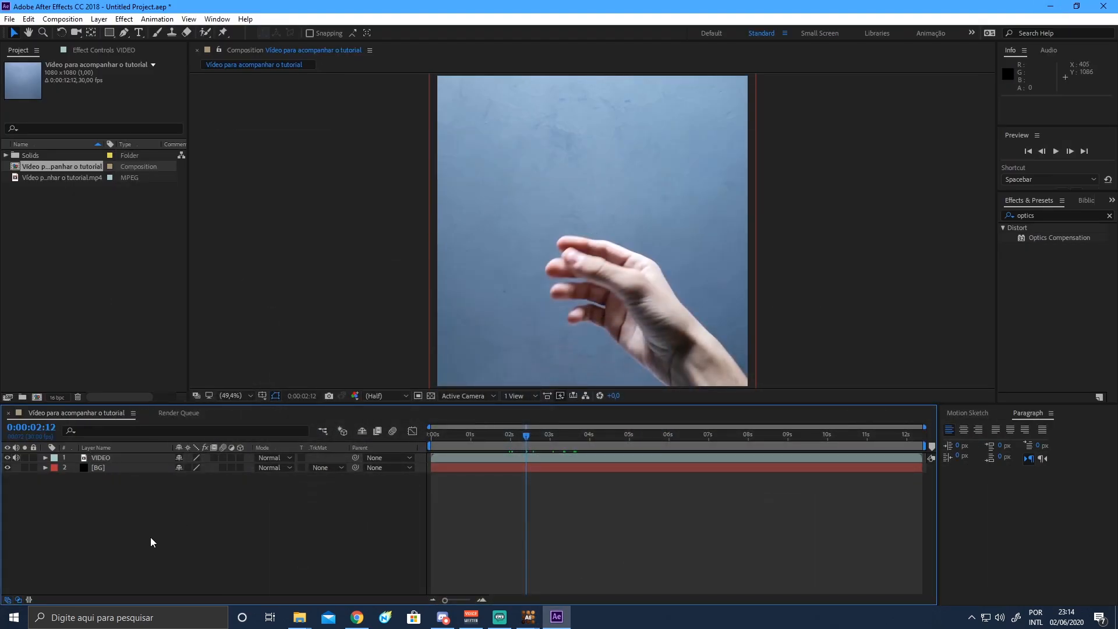
Add a null object to the composition and rename it TRACKING.
right_click(174, 527)
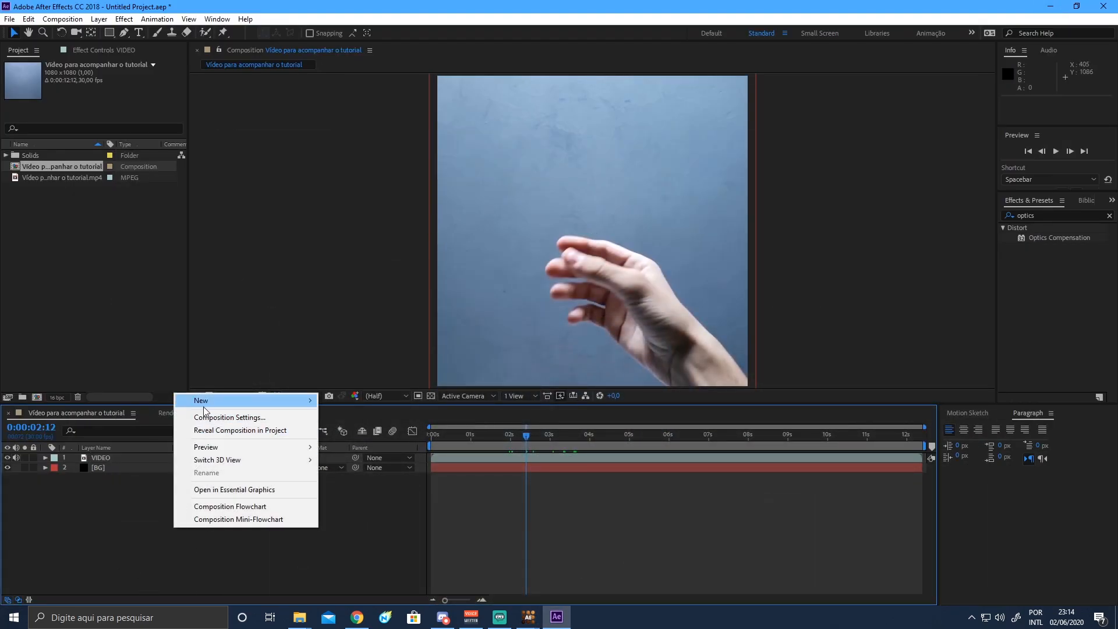
mouse_move(208, 407)
click(366, 470)
right_click(151, 458)
click(195, 597)
text(T)
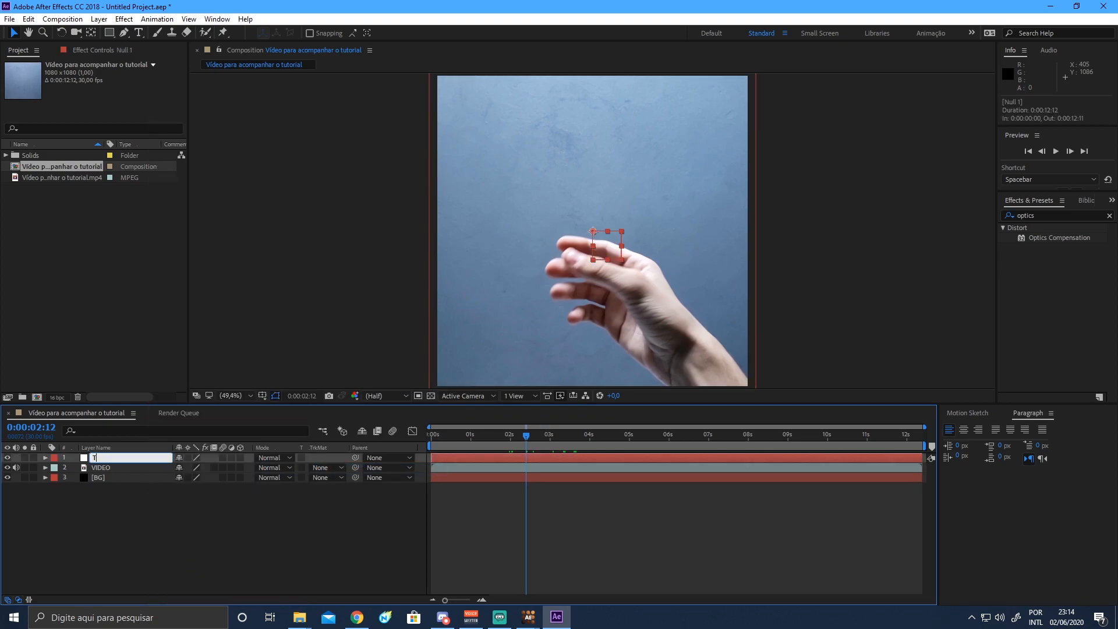
text(RACKING)
key(Return)
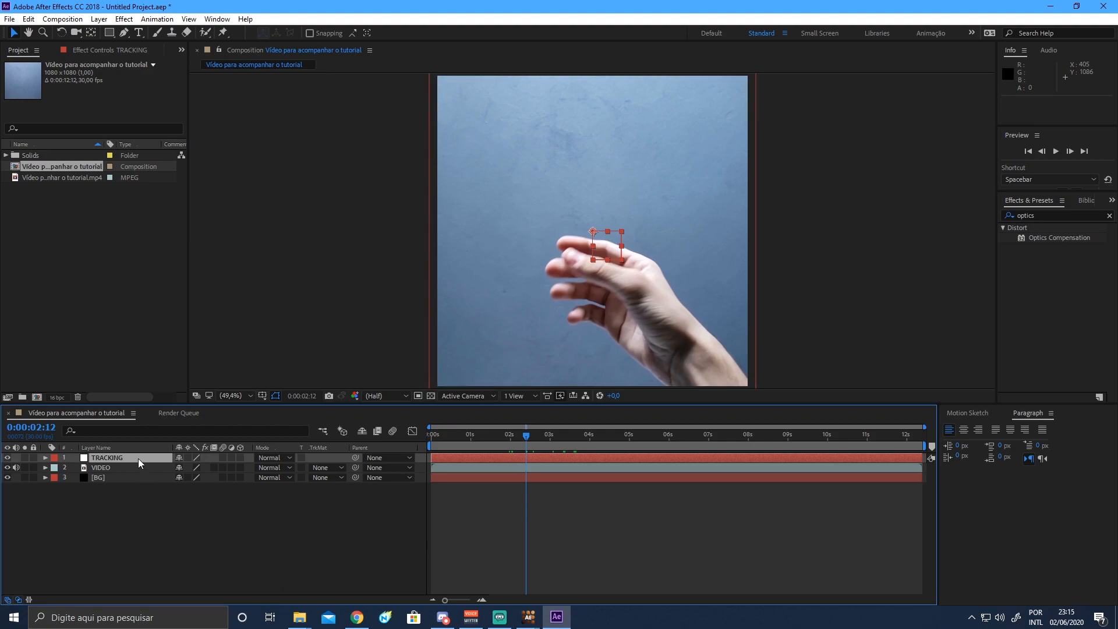
Paste the mocha transform data onto the TRACKING null at the first frame, then scrub through its motion.
drag(517, 438, 430, 436)
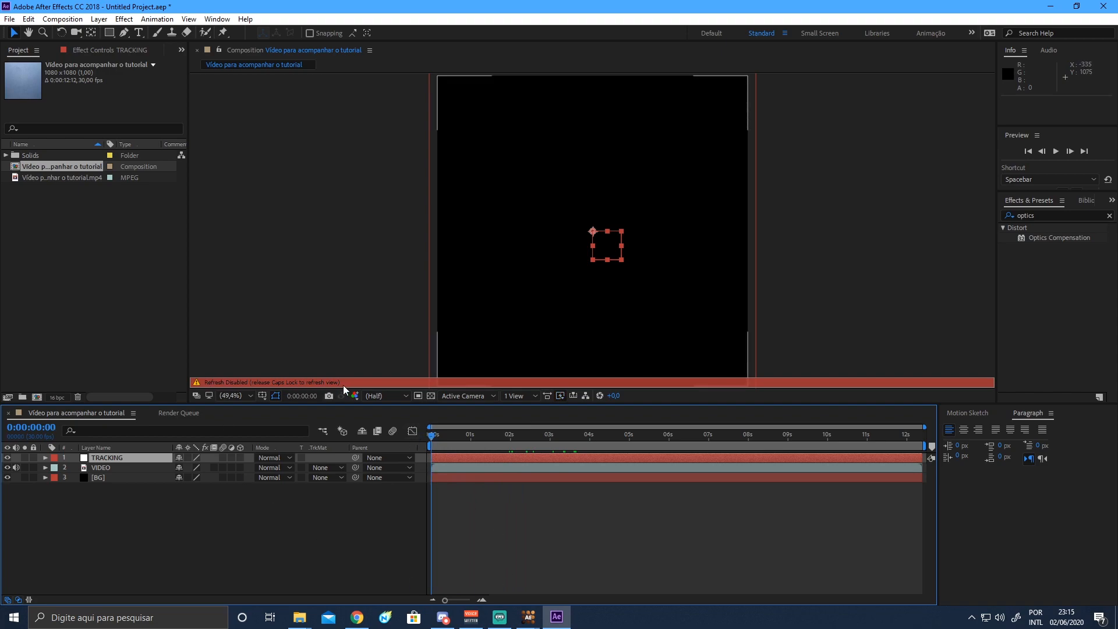
key(Caps_Lock)
drag(431, 434, 510, 435)
drag(473, 481, 396, 503)
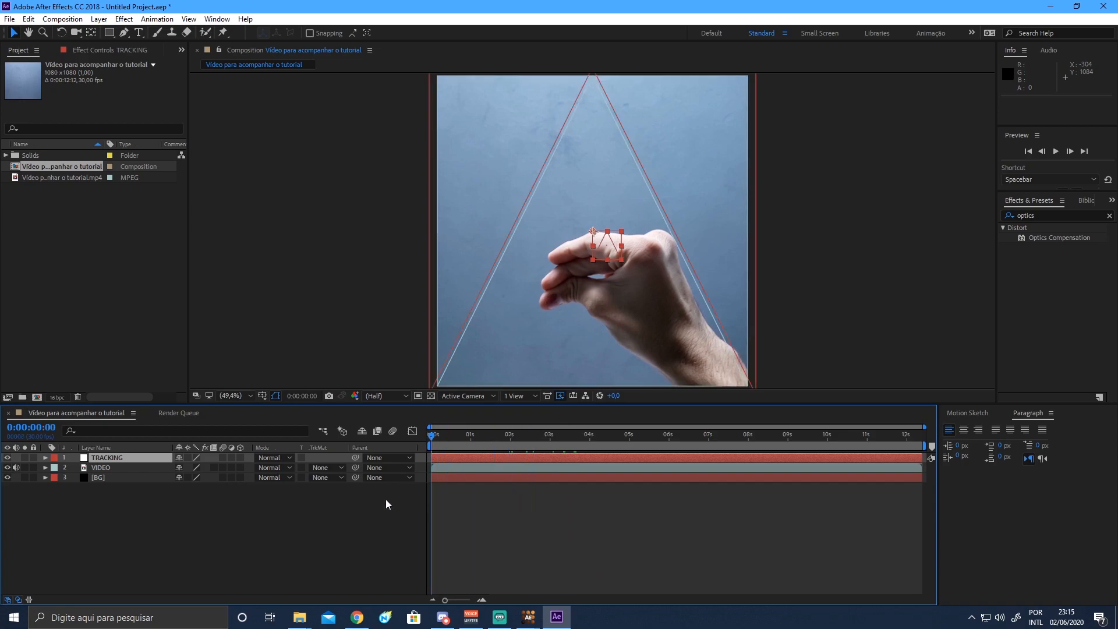
drag(473, 436, 410, 464)
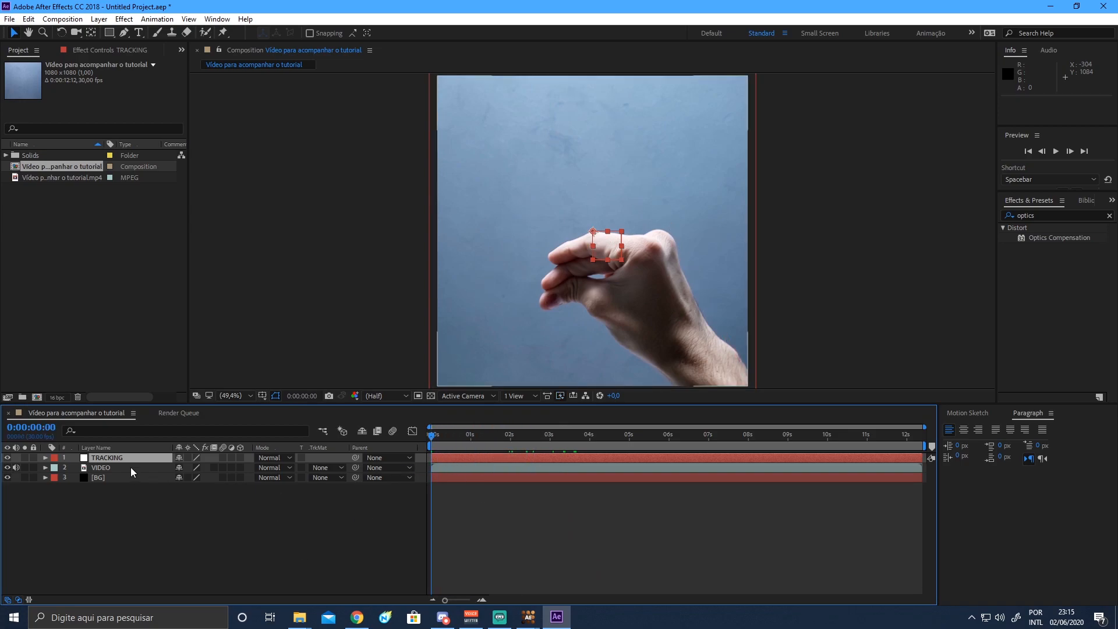
key(ctrl+v)
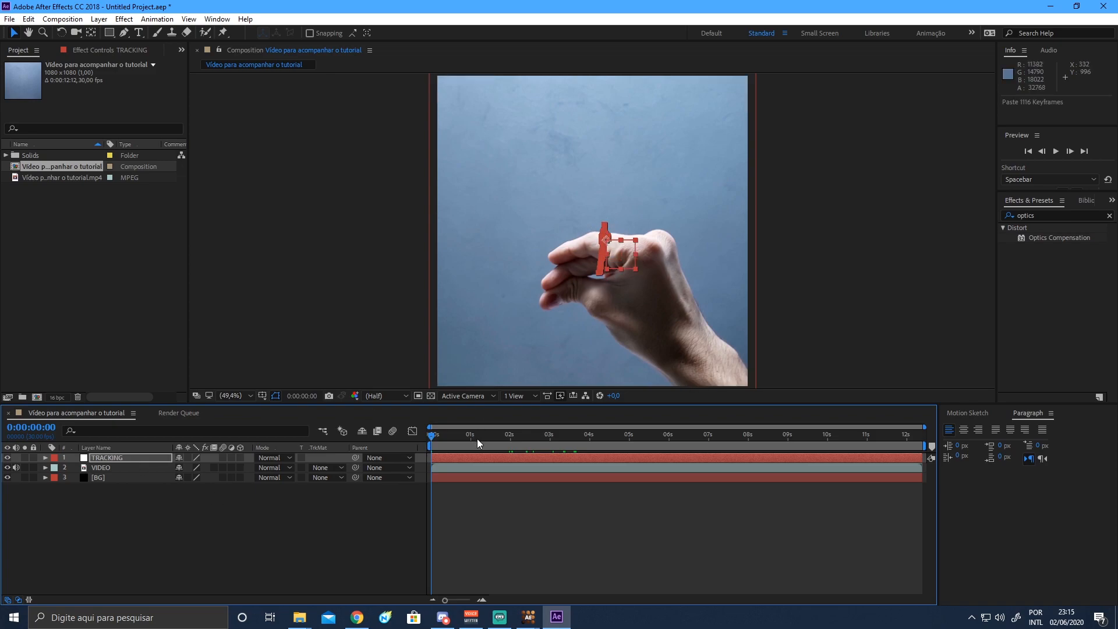
key(space)
drag(460, 438, 624, 437)
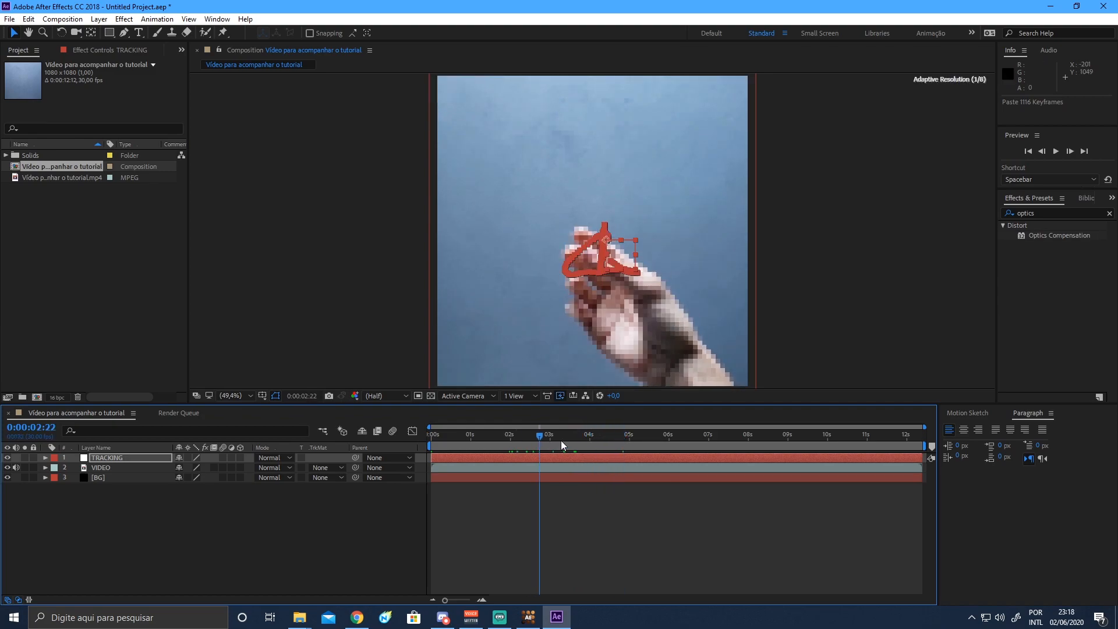
drag(561, 441, 518, 437)
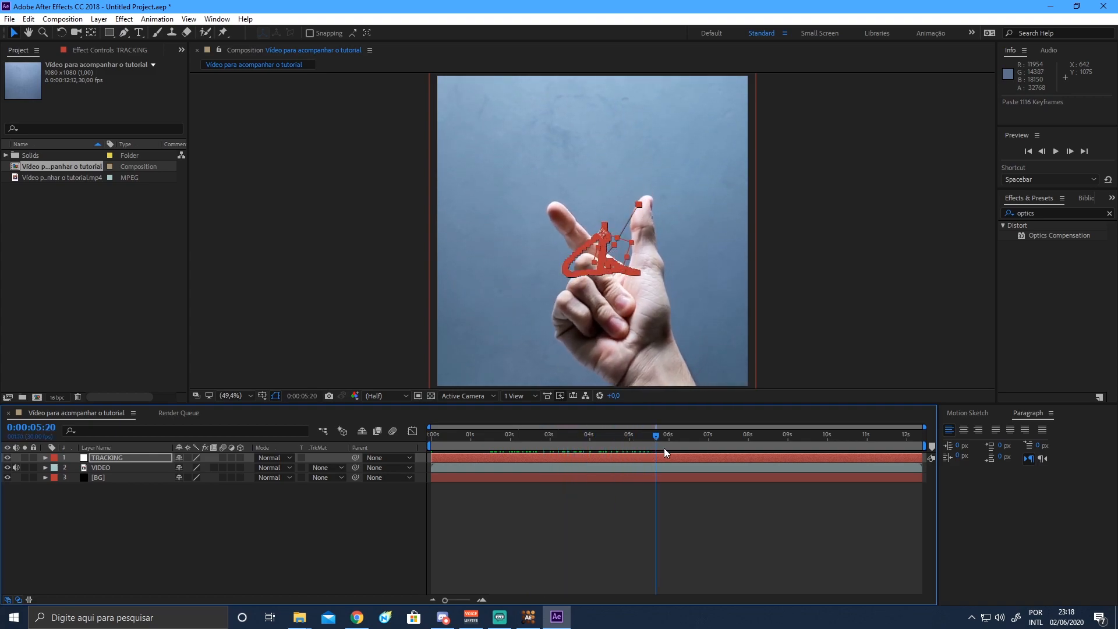
drag(690, 450, 747, 460)
Import OFICIAL 2019 LOGO 2020.png, place it above VIDEO in the composition, and move TRACKING beneath the BG layer.
key(alt+Tab)
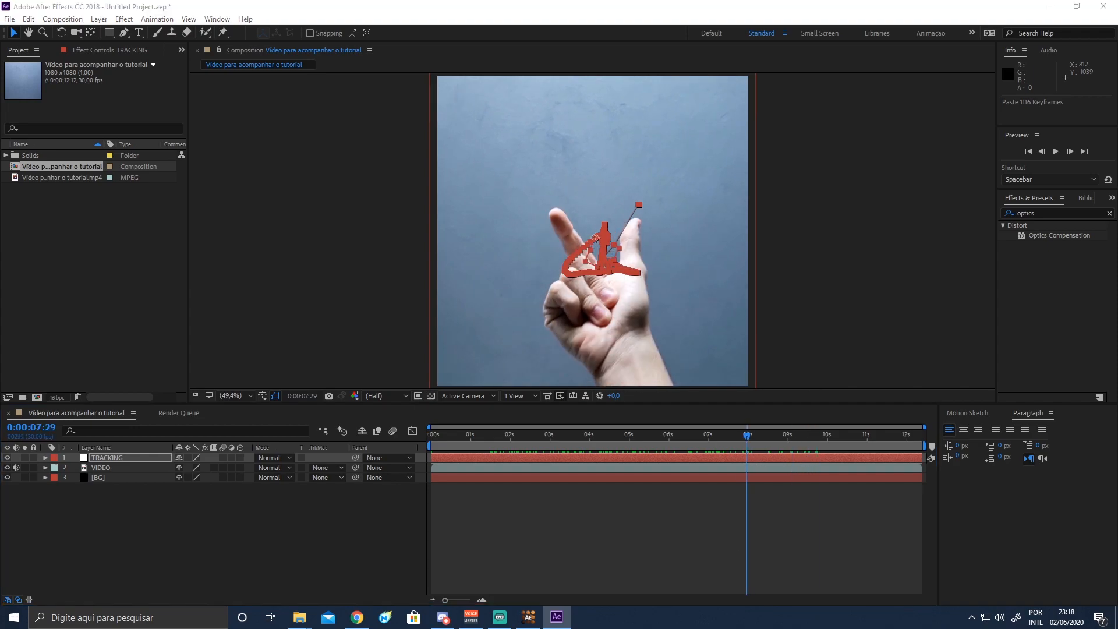
drag(576, 363, 114, 288)
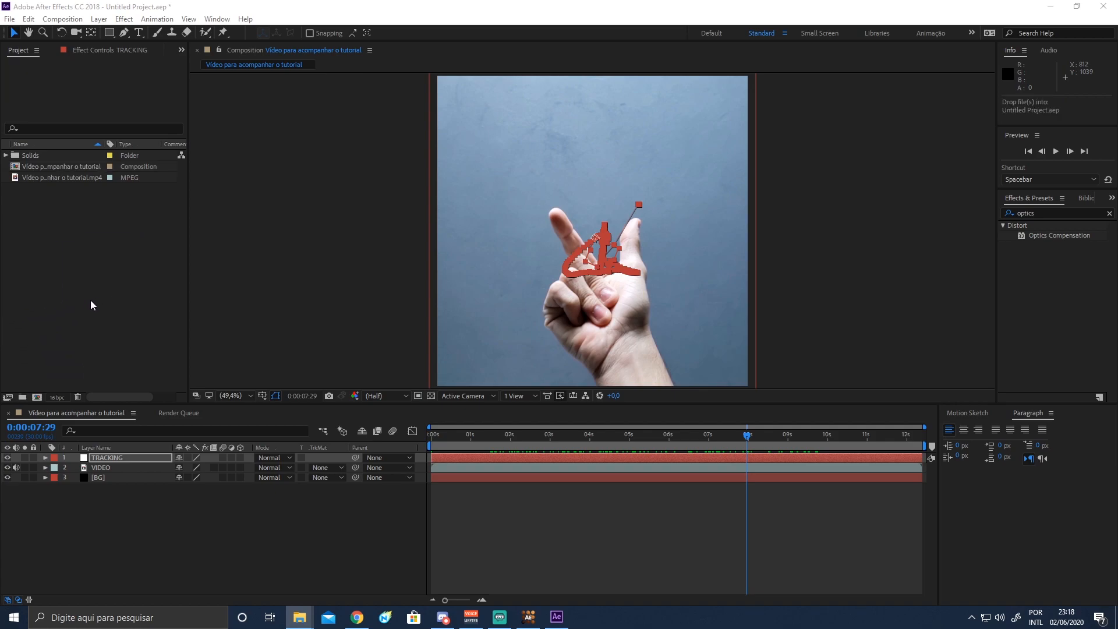
click(91, 295)
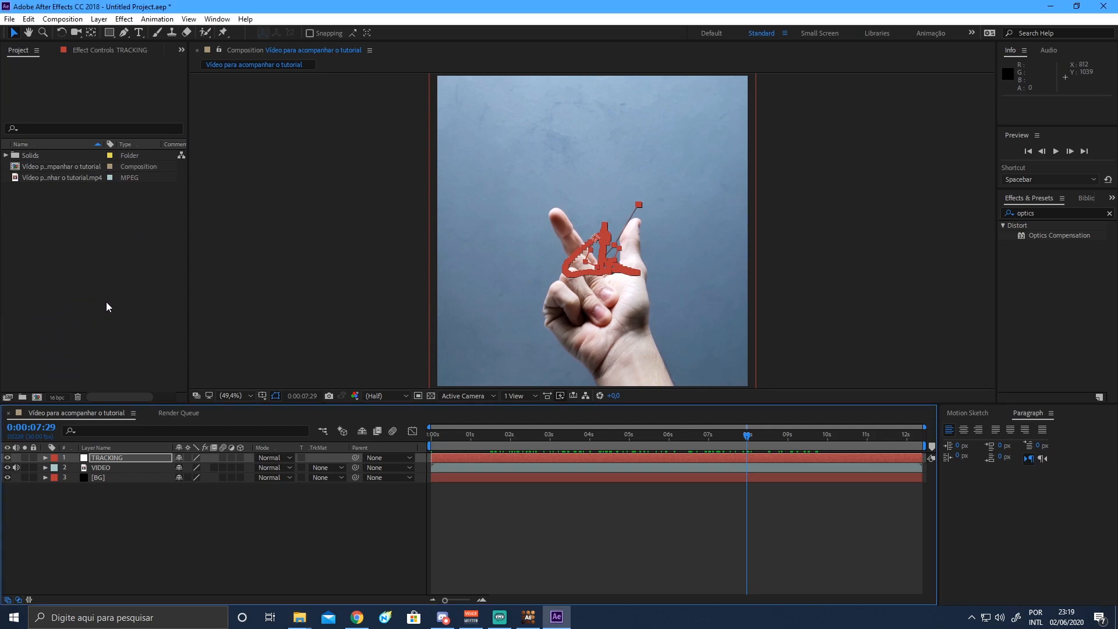
drag(100, 159, 143, 496)
click(135, 468)
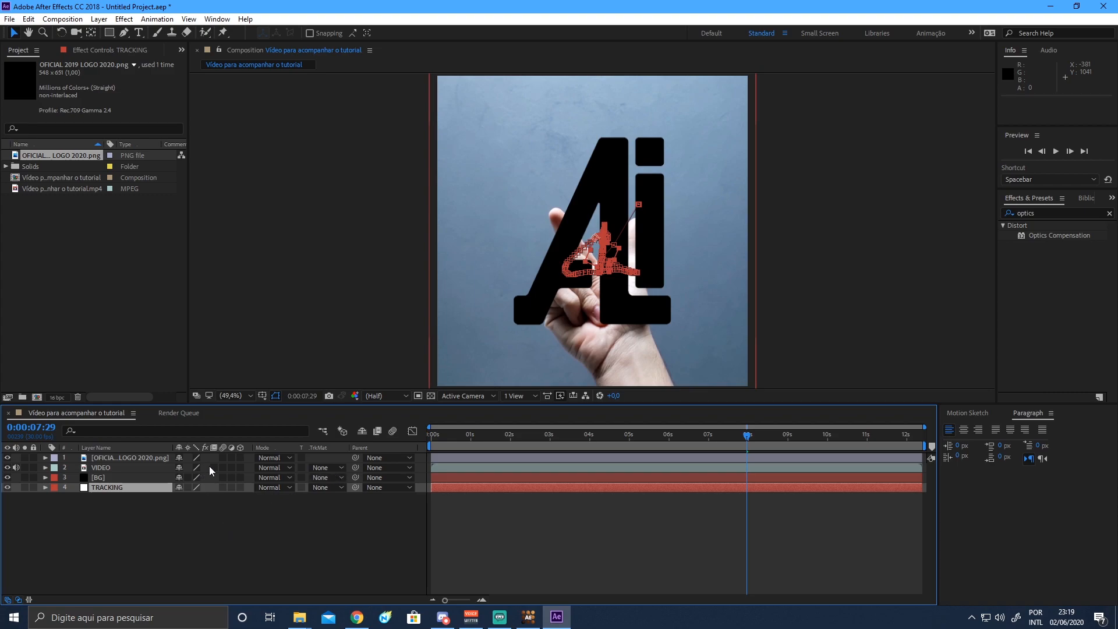
Rename the logo layer as IMAGEM.
click(588, 180)
right_click(123, 458)
click(175, 600)
key(BackSpace)
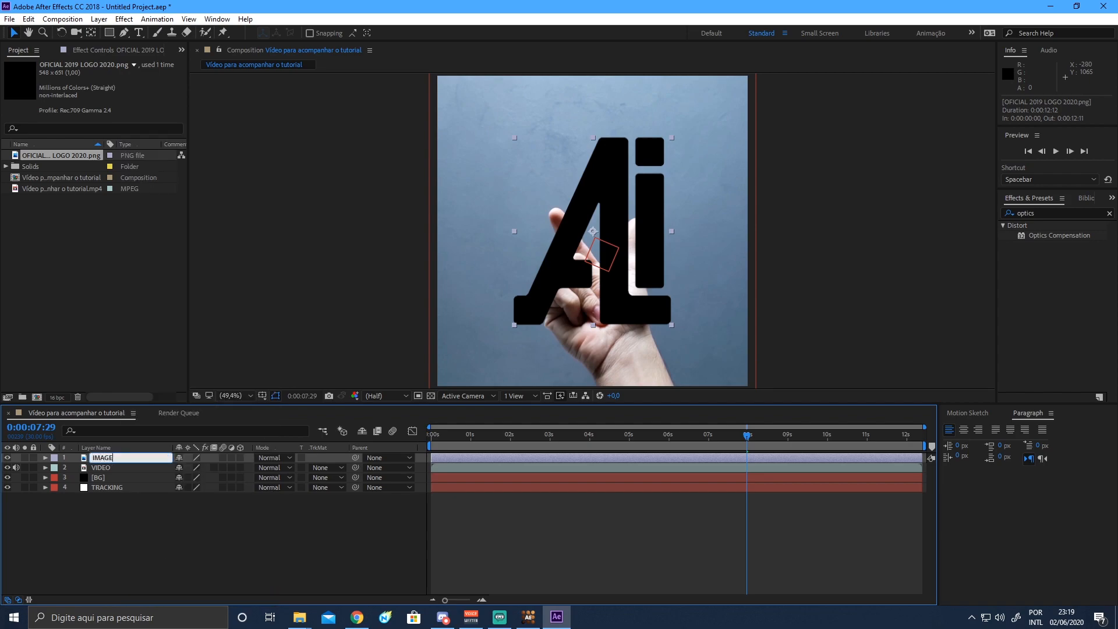
text(IMAGEM)
key(Return)
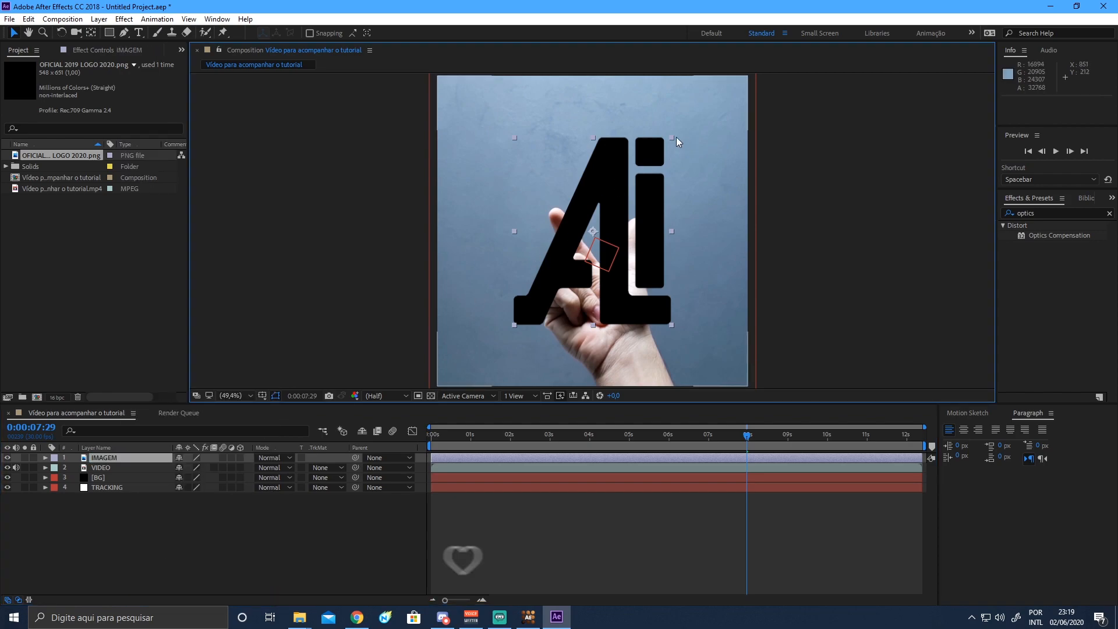
Scale IMAGEM to about 36% and, at 0:00:05:23, move it just above the raised fingers, at about 574, 325.
drag(672, 142, 633, 196)
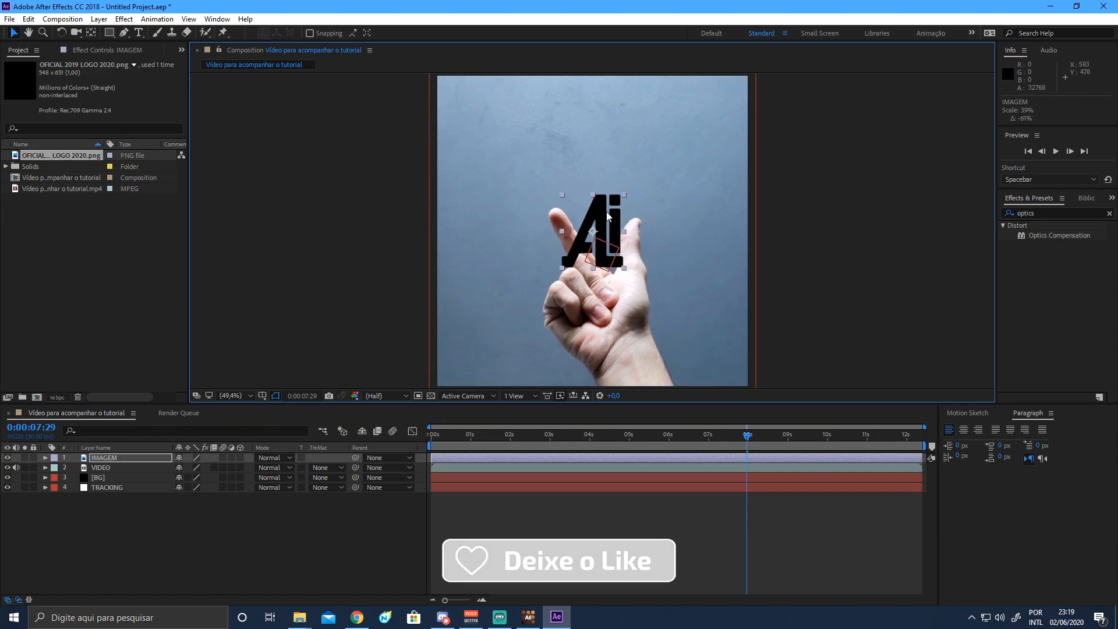
drag(623, 194, 621, 198)
mouse_move(521, 444)
mouse_down()
mouse_move(643, 435)
mouse_move(504, 441)
mouse_up()
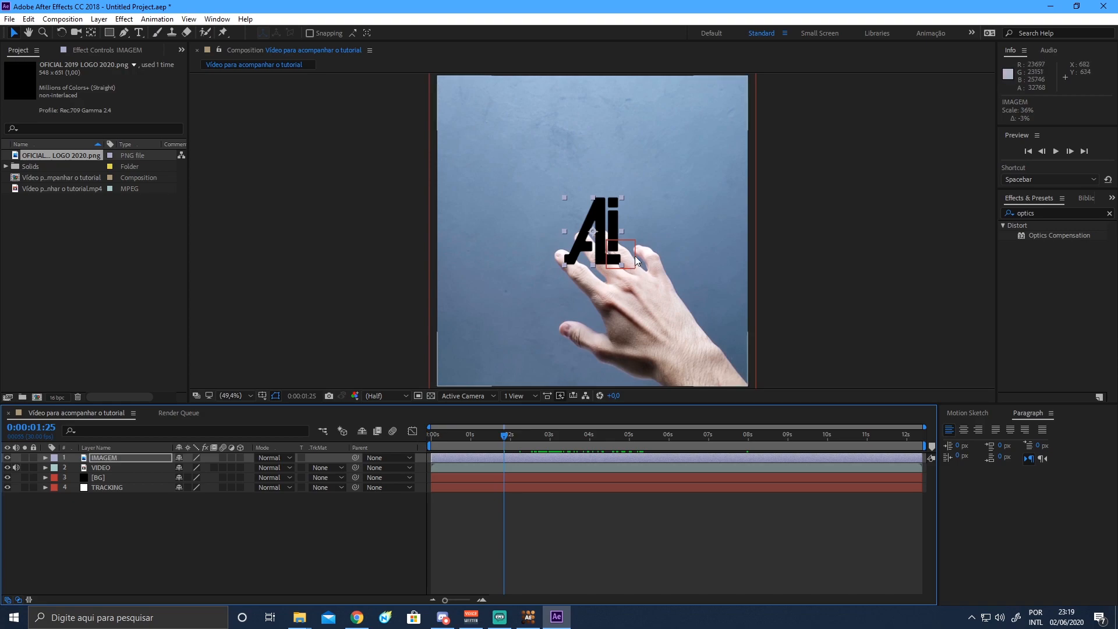
click(133, 488)
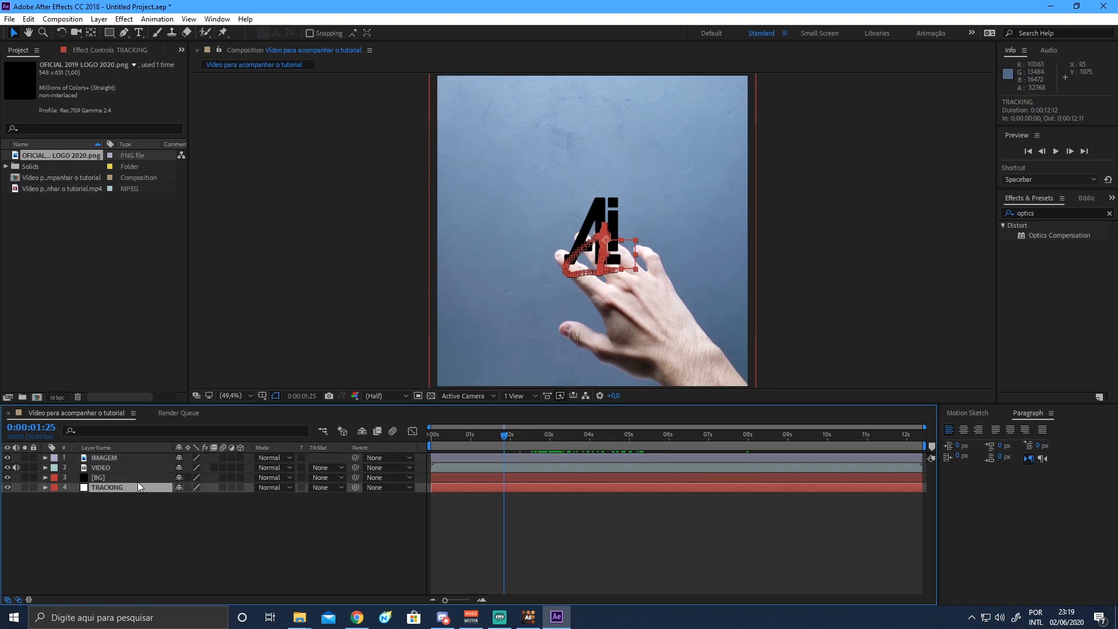
click(174, 518)
drag(504, 436, 660, 435)
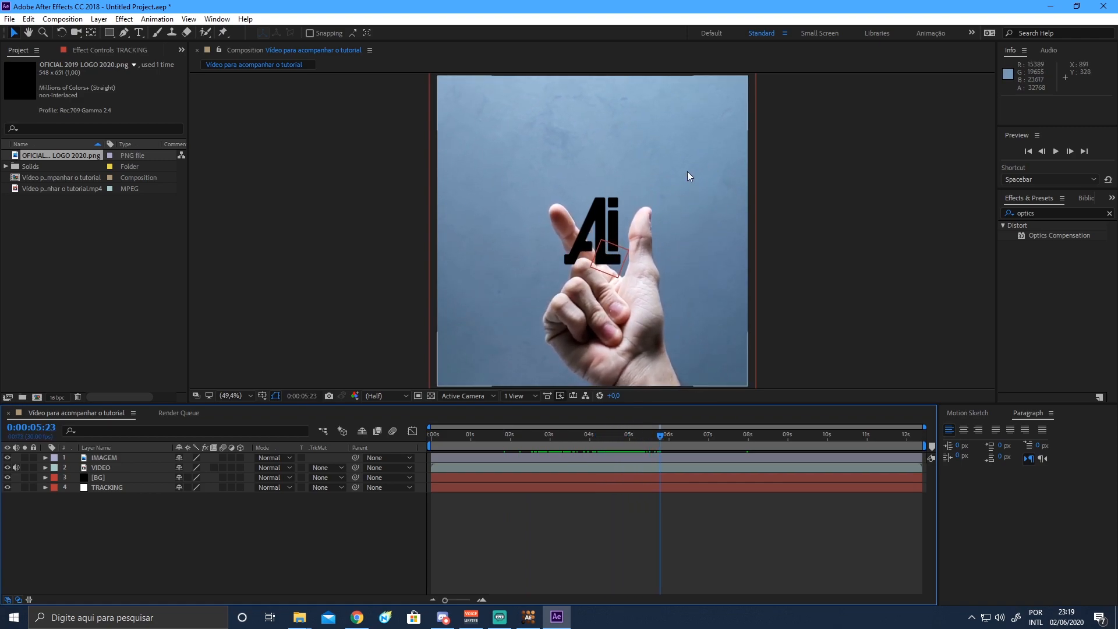
drag(598, 211, 607, 146)
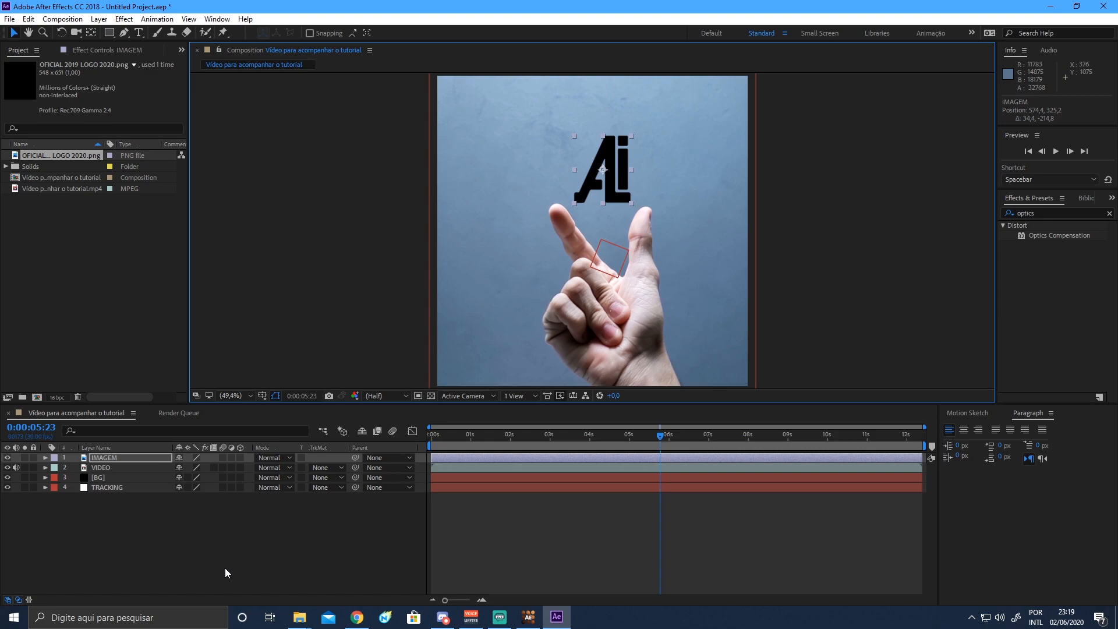
Parent IMAGEM to the TRACKING null and scrub through the composition to check how the logo follows.
click(157, 457)
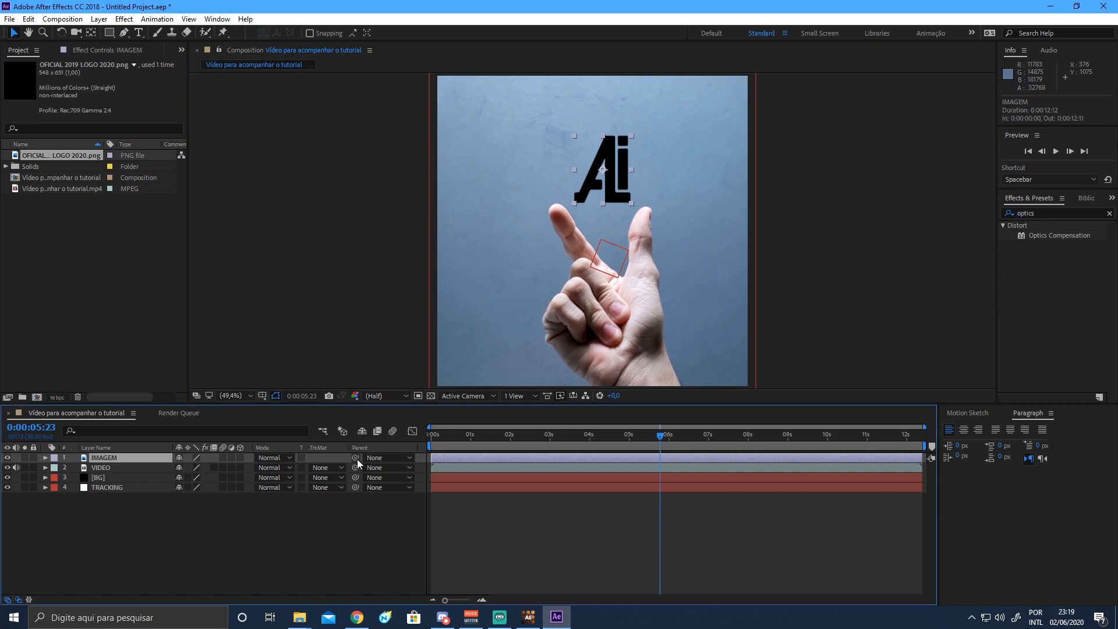
drag(356, 461, 120, 488)
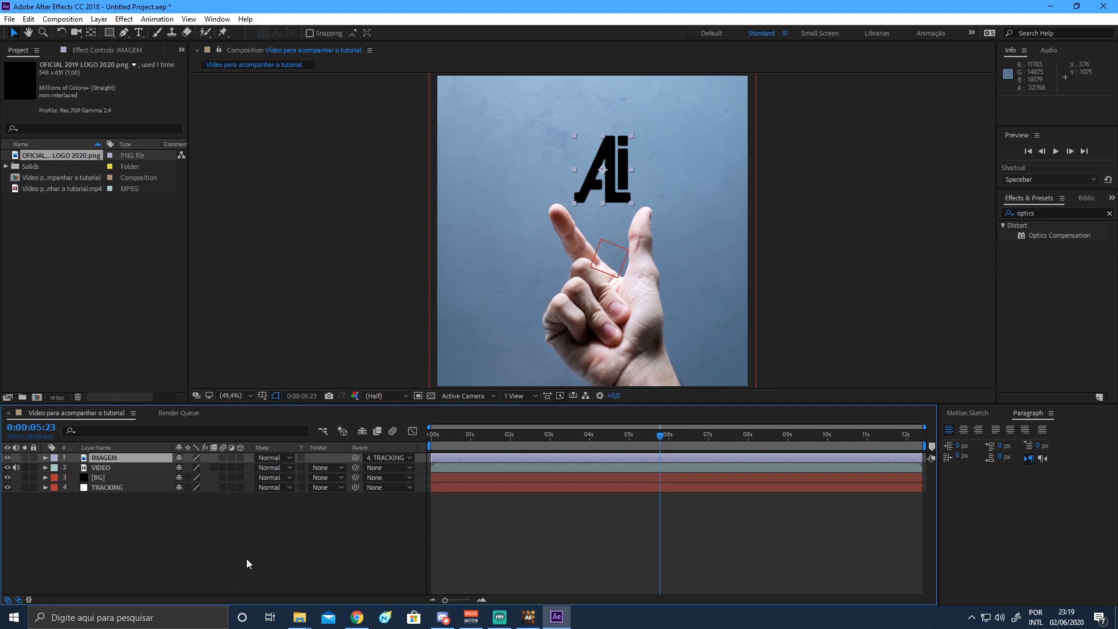
drag(512, 435, 657, 513)
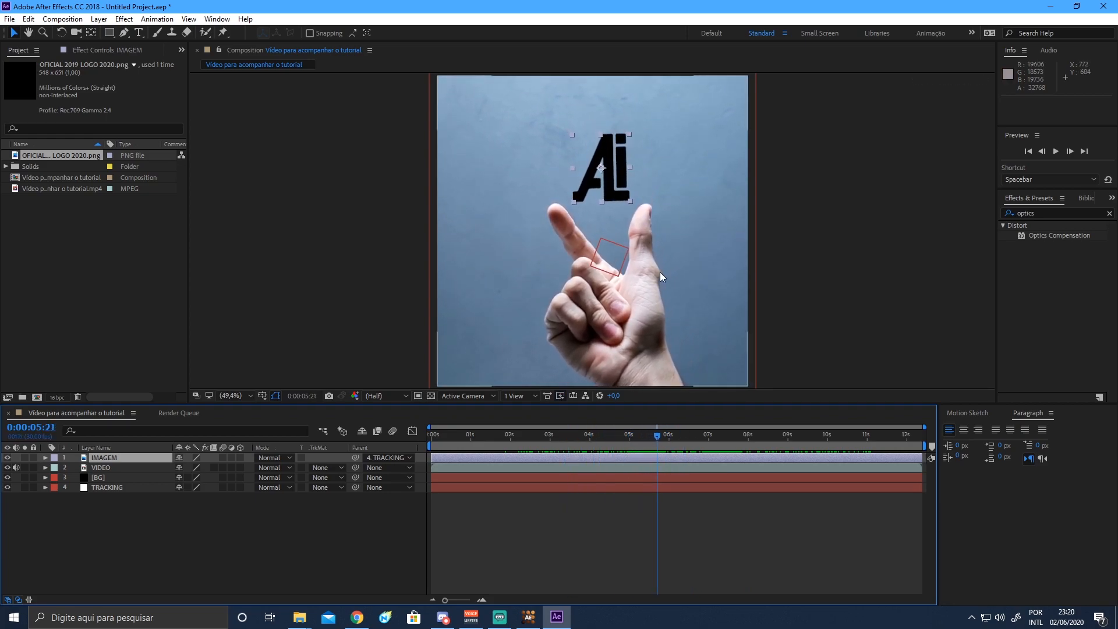
Reveal the TRACKING null's Position, Scale and Rotation keyframes and compare them with the motion options enabled in mocha AE.
click(139, 489)
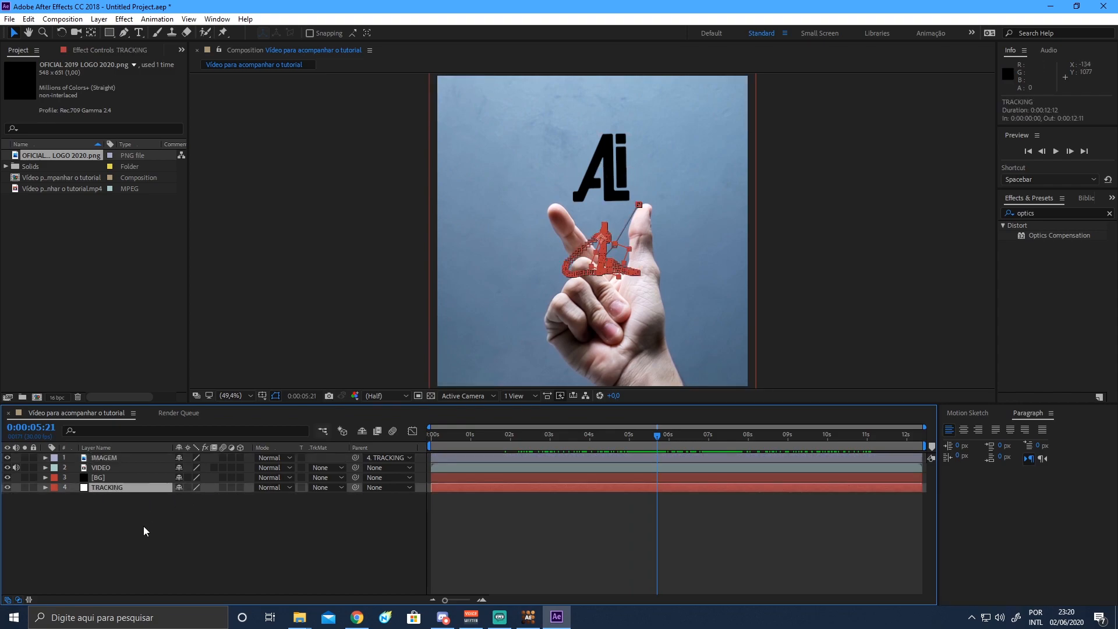
key(u)
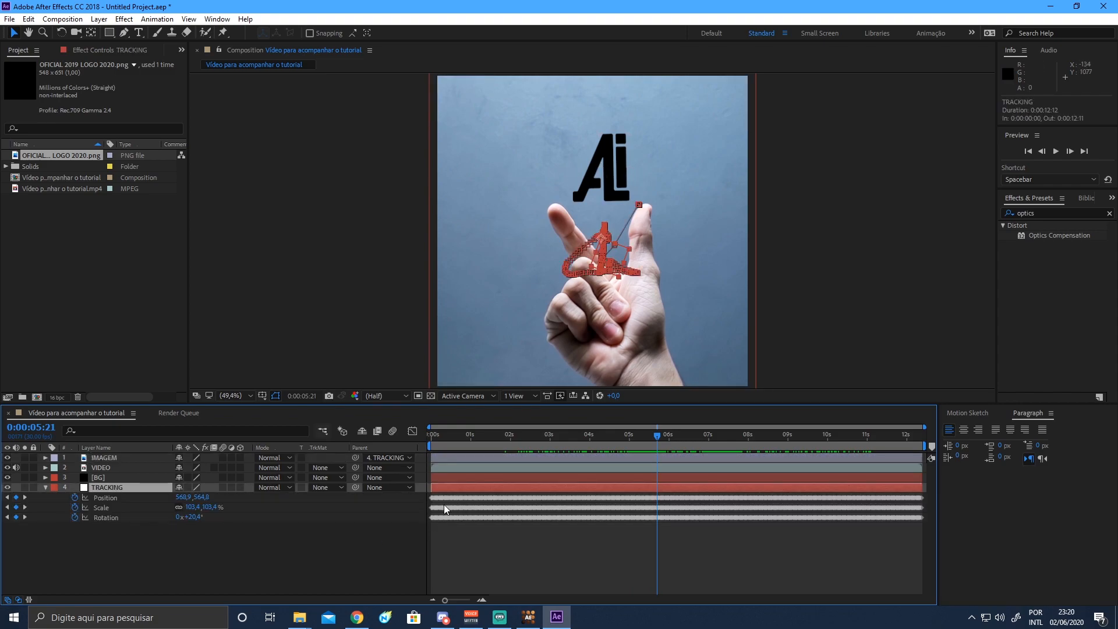
drag(91, 553, 124, 553)
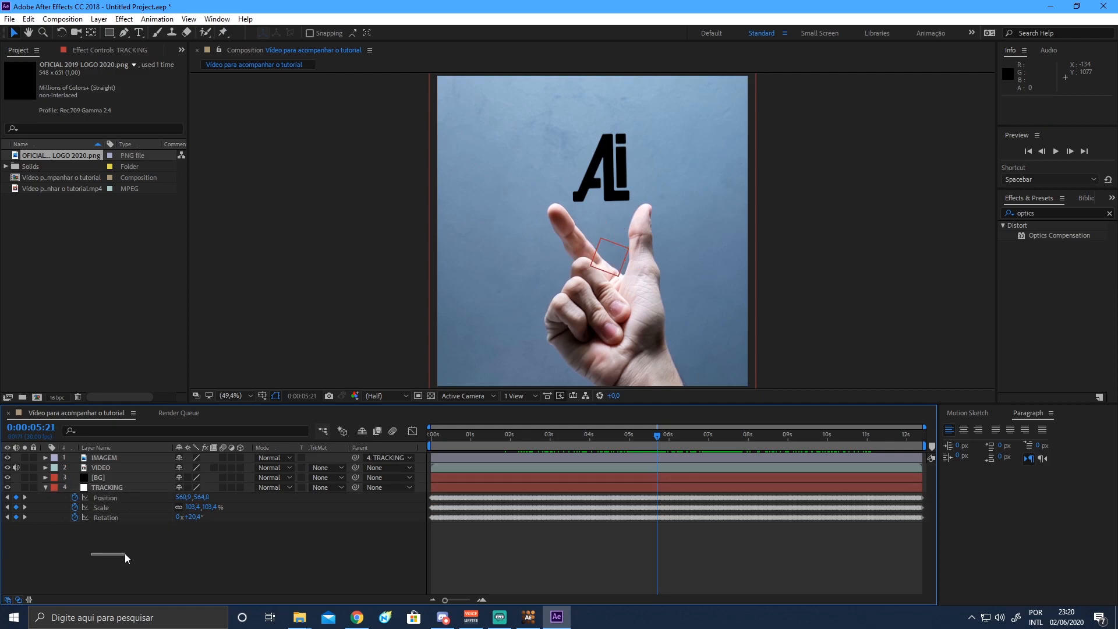
click(114, 488)
click(113, 499)
click(109, 509)
click(113, 517)
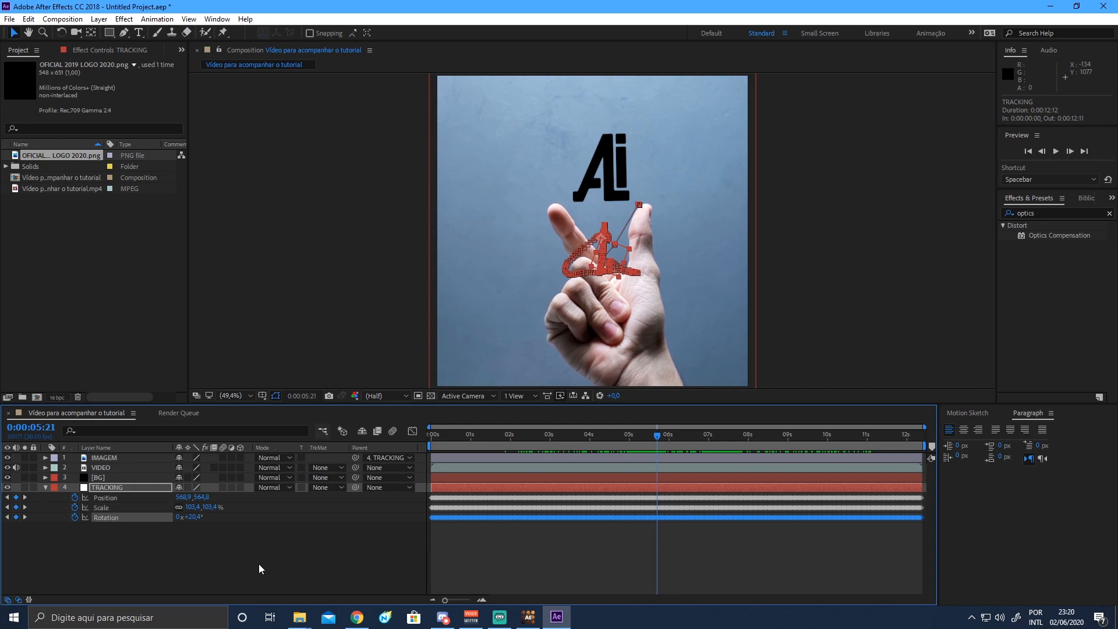
click(528, 617)
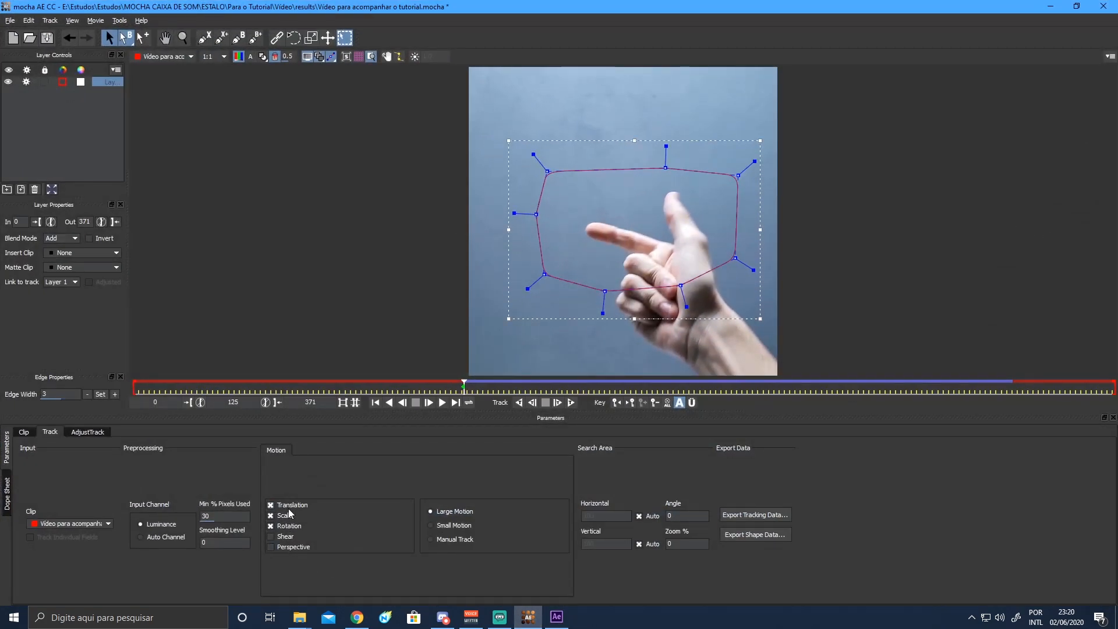
click(1045, 8)
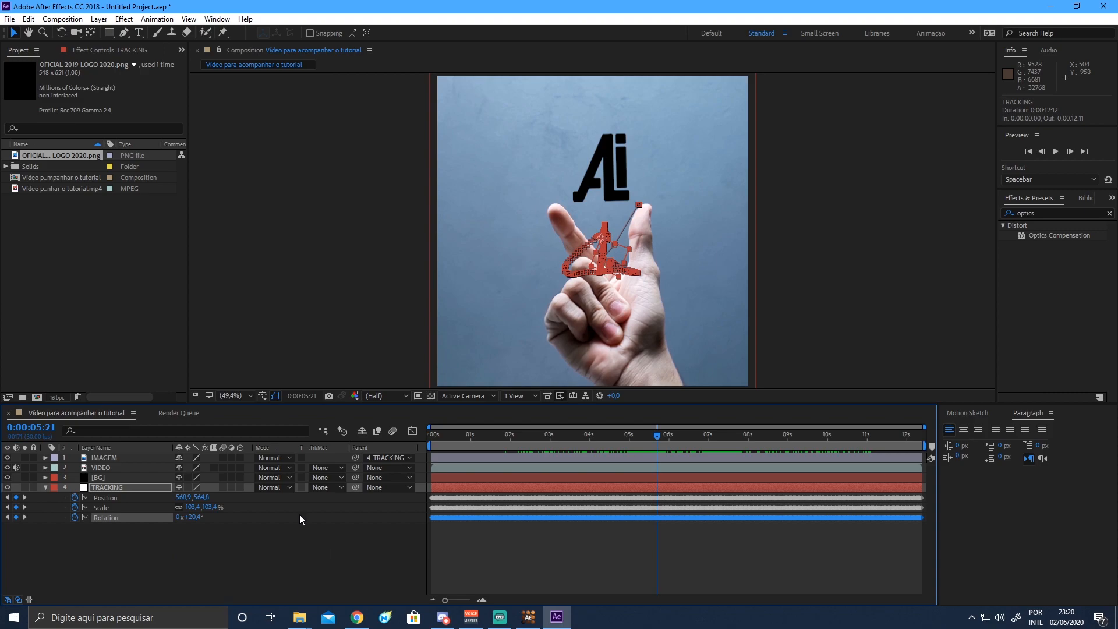
Remove all Rotation keyframes from the TRACKING null, check the logo's motion along the timeline, and collapse the layer's properties.
click(73, 516)
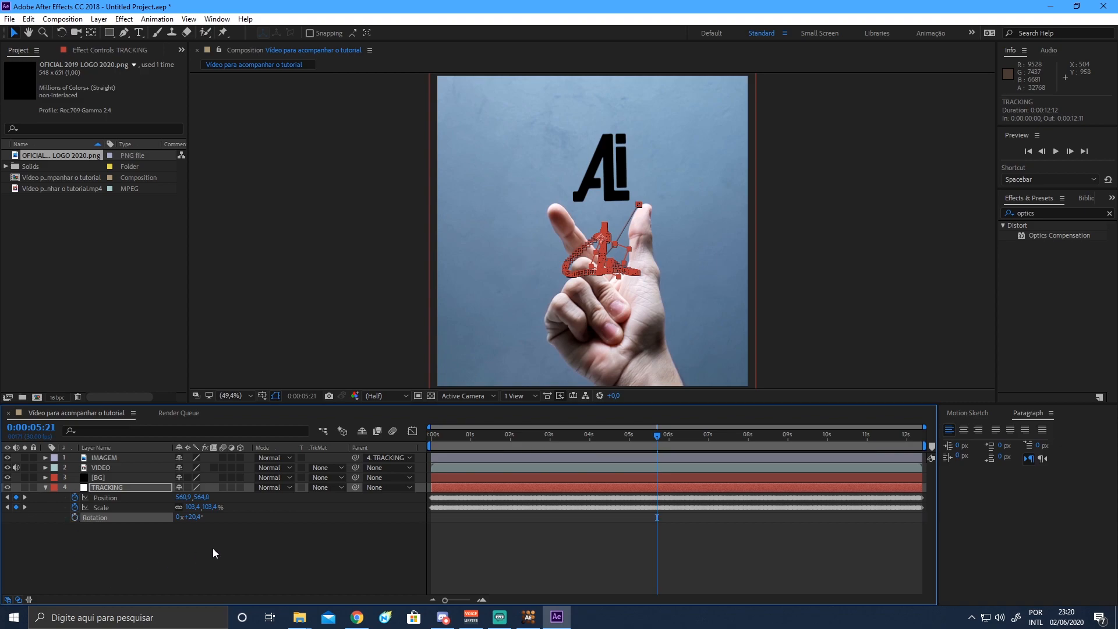
mouse_move(652, 438)
mouse_down()
mouse_move(581, 442)
mouse_move(652, 442)
mouse_up()
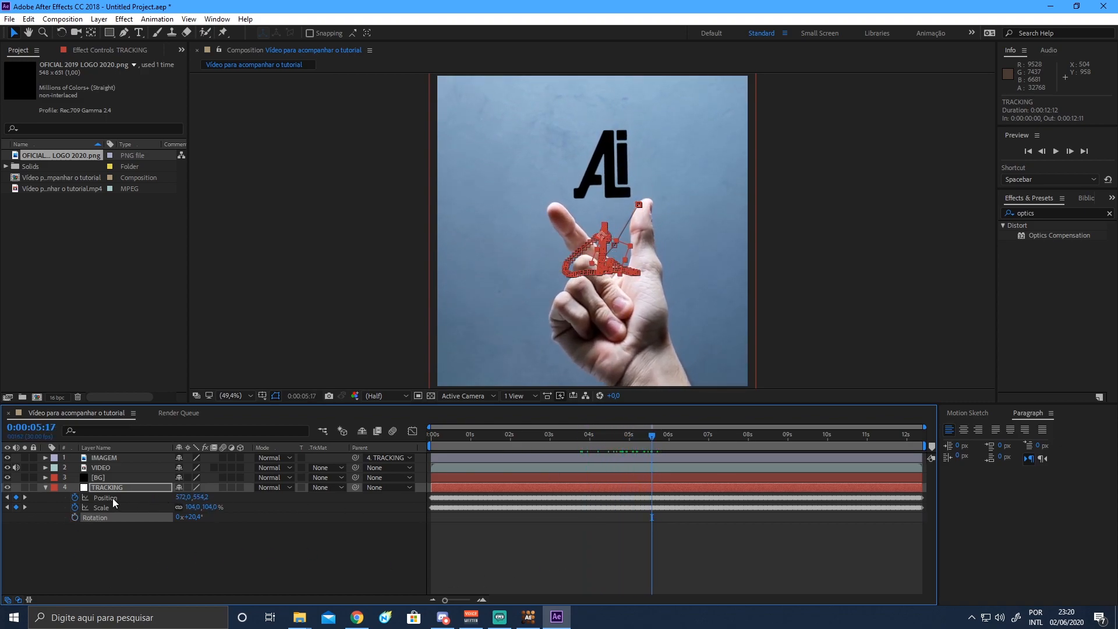
drag(655, 436, 817, 452)
key(space)
drag(900, 451, 658, 477)
key(u)
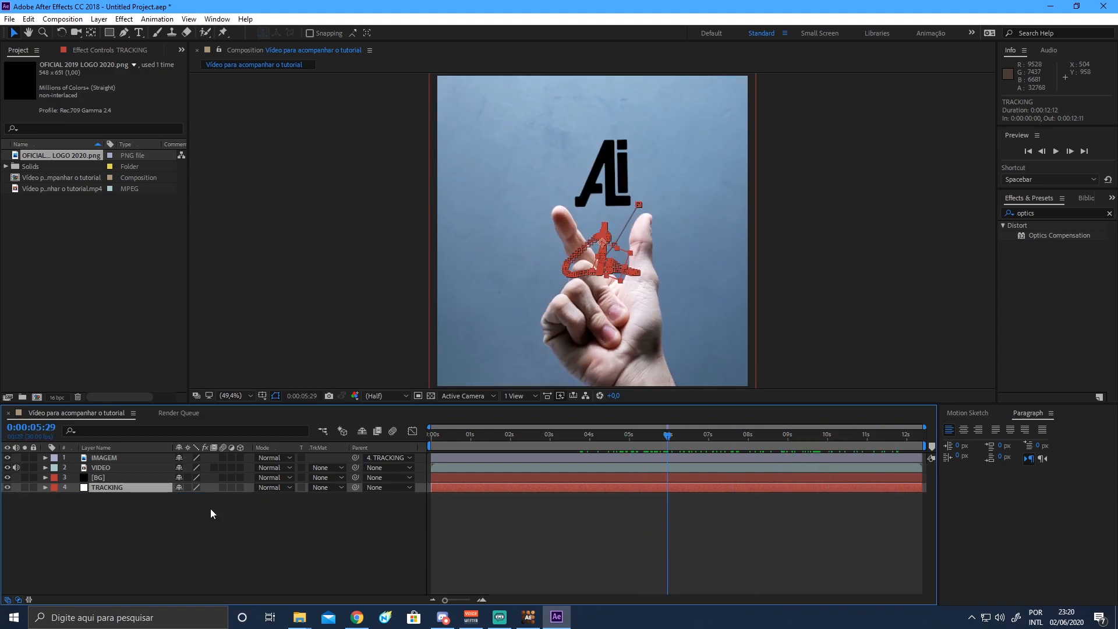
Save the project as ESTALO.
key(ctrl+s)
text(ESTALO)
key(Return)
Set the label colours to Dark Green for TRACKING and BG, Cyan for VIDEO and Sandstone for IMAGEM.
click(54, 489)
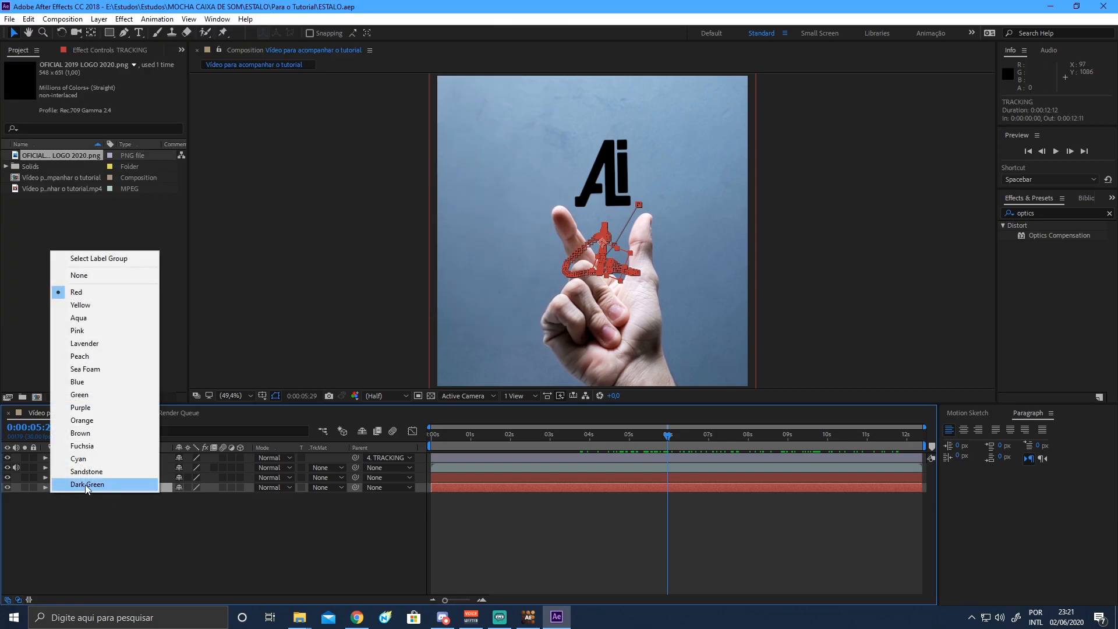
click(85, 485)
click(54, 477)
click(88, 475)
click(103, 468)
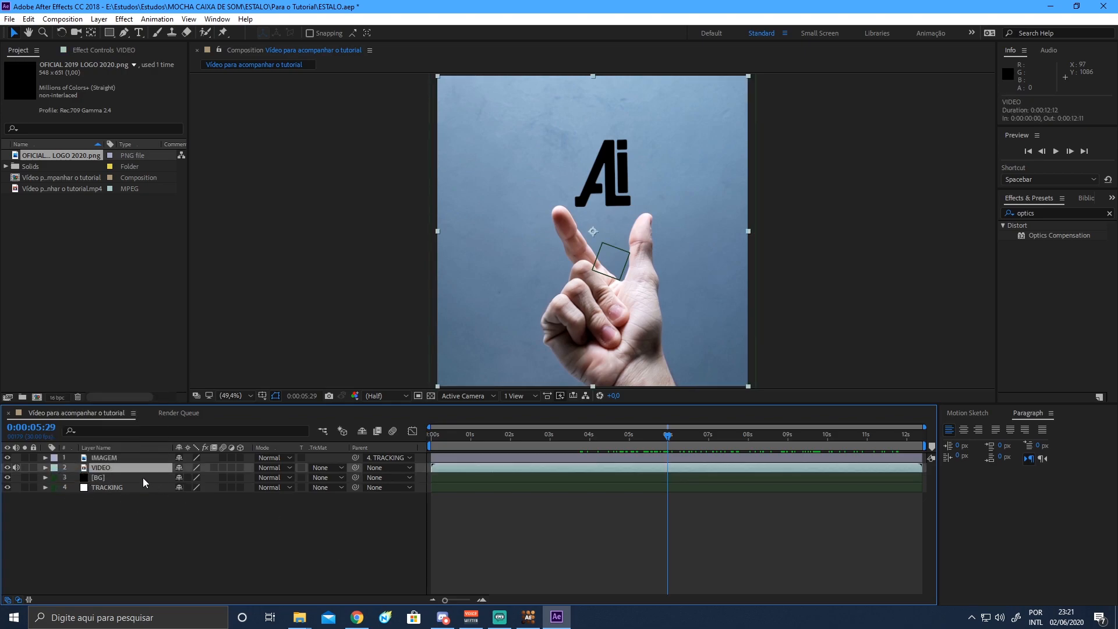
click(53, 467)
click(87, 437)
click(110, 459)
click(54, 457)
click(92, 444)
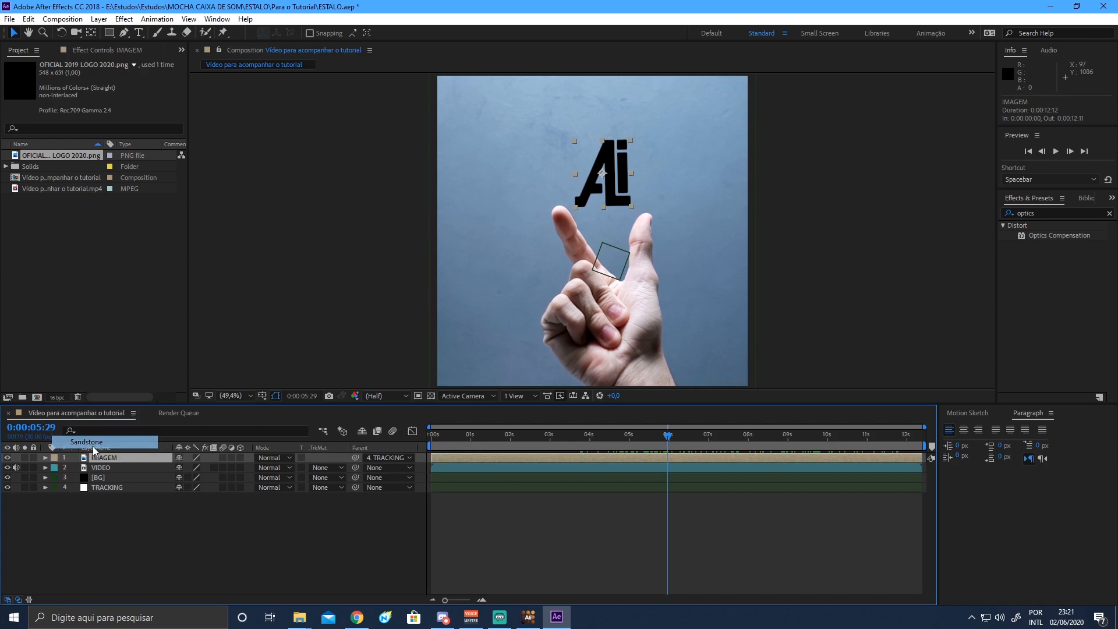
Examine the logo's tracked motion and the hand's snap gesture along the timeline, and look over the available effect categories.
click(218, 540)
drag(639, 440, 708, 451)
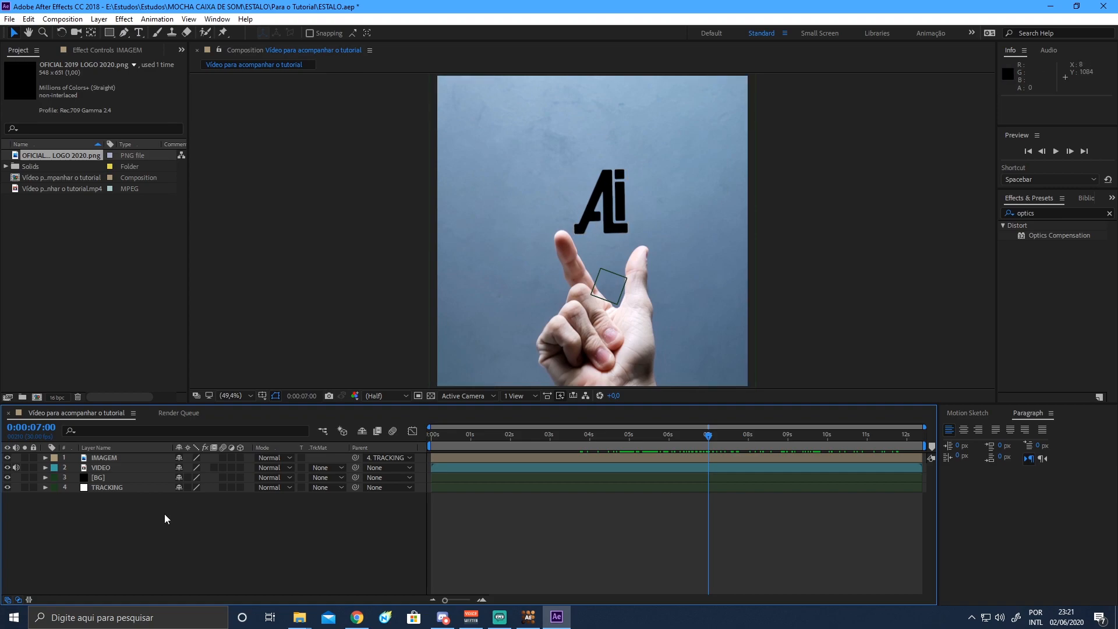
click(122, 19)
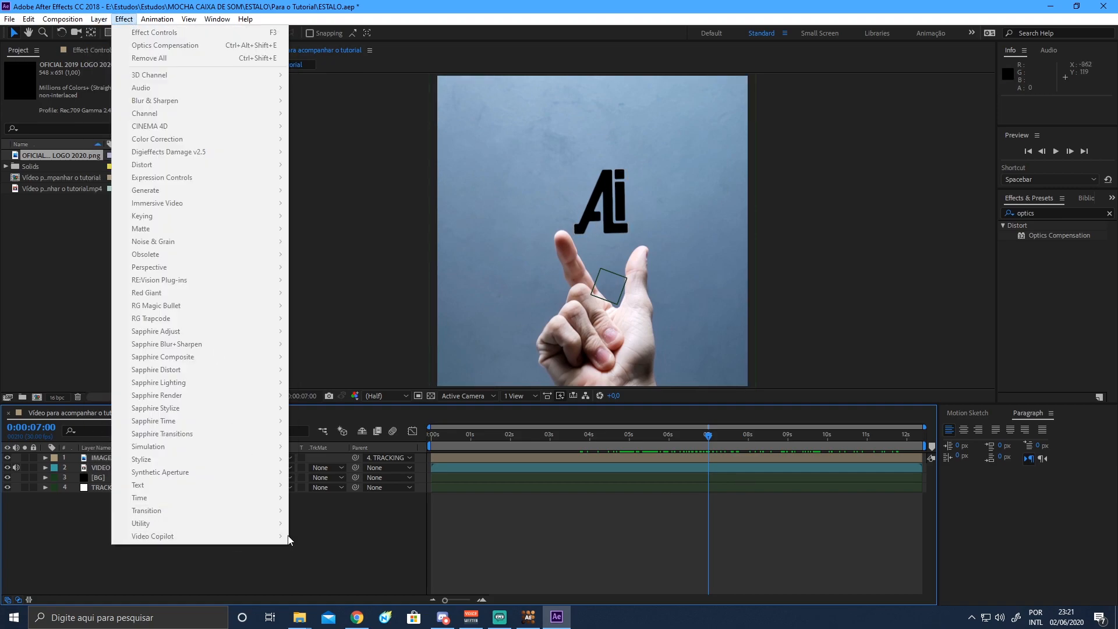
click(337, 534)
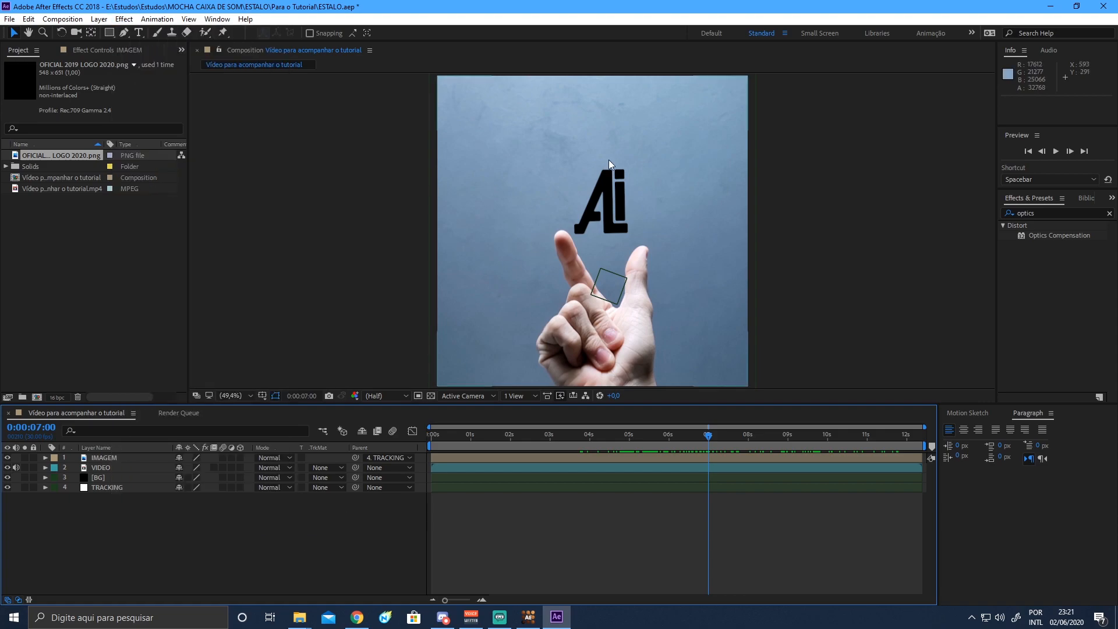
click(113, 457)
drag(564, 435, 537, 440)
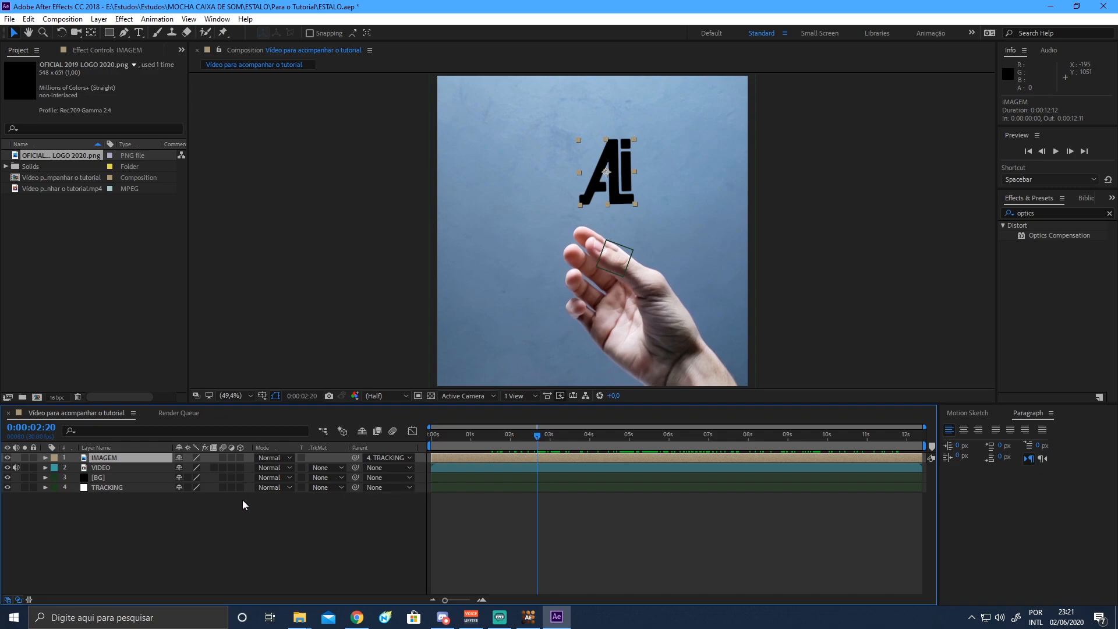
click(420, 534)
key(space)
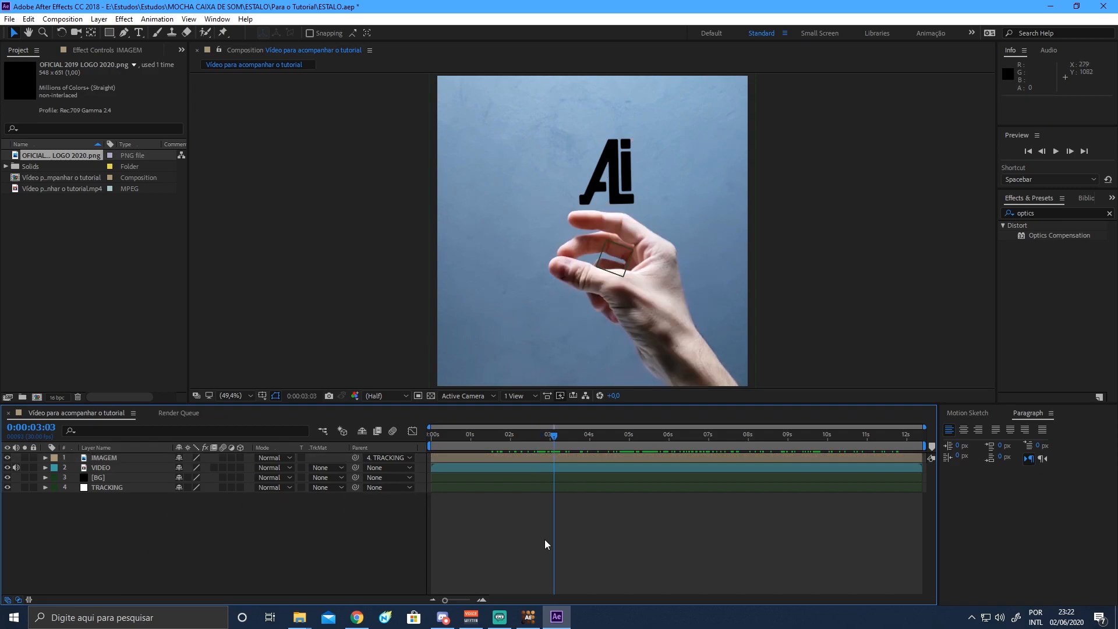
drag(555, 438, 579, 450)
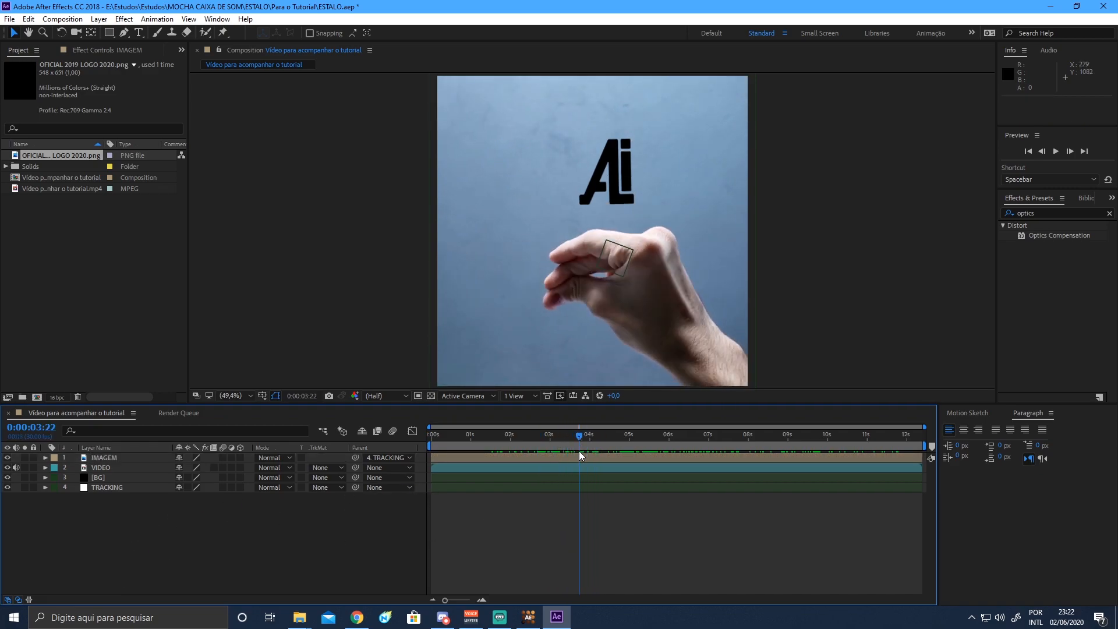
Add the synchronized Estalo sound WAV from the file explorer below TRACKING and set its label colour to Dark Green.
key(alt+Tab)
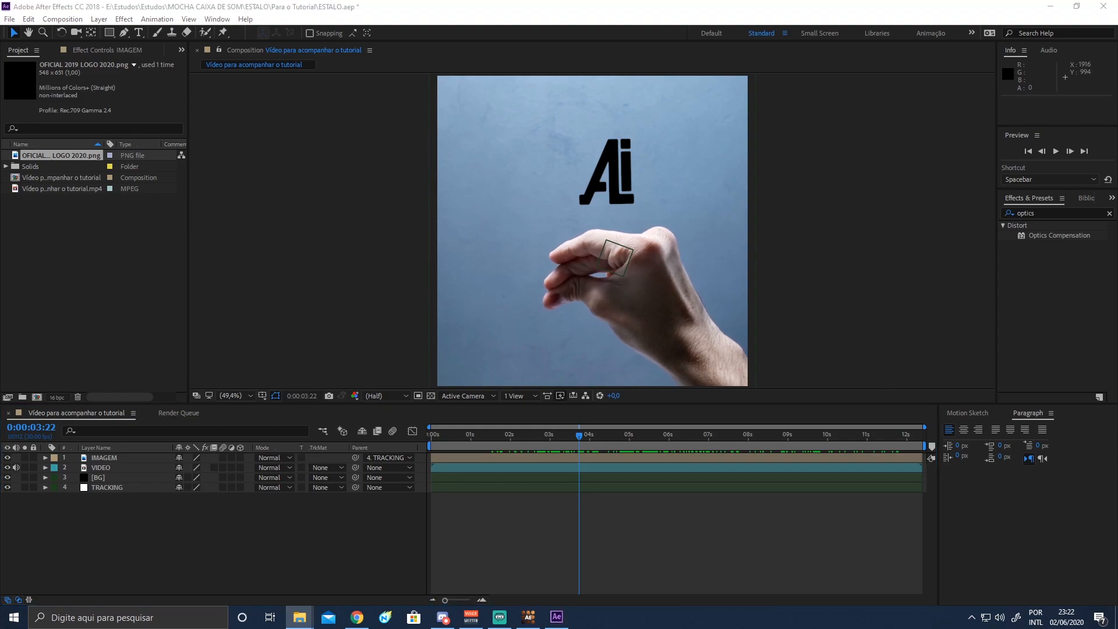
drag(288, 279, 138, 534)
click(121, 270)
click(56, 500)
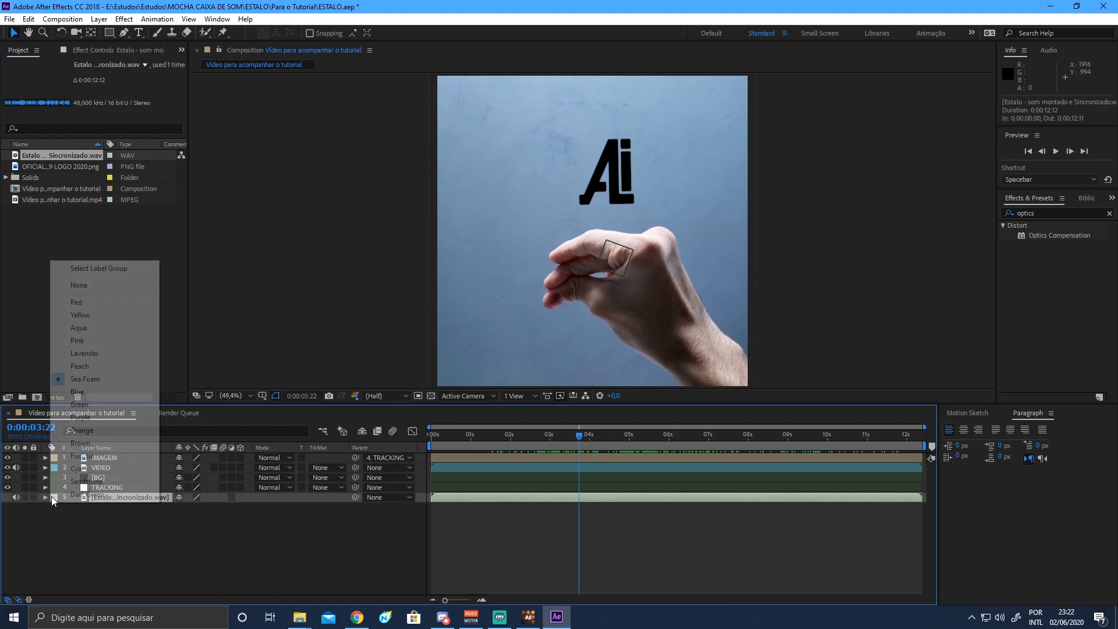
click(99, 495)
Play the composition from the start, stop at the first finger snap at 0:00:04:01, and reveal the sound layer's waveform.
drag(578, 448, 307, 578)
key(space)
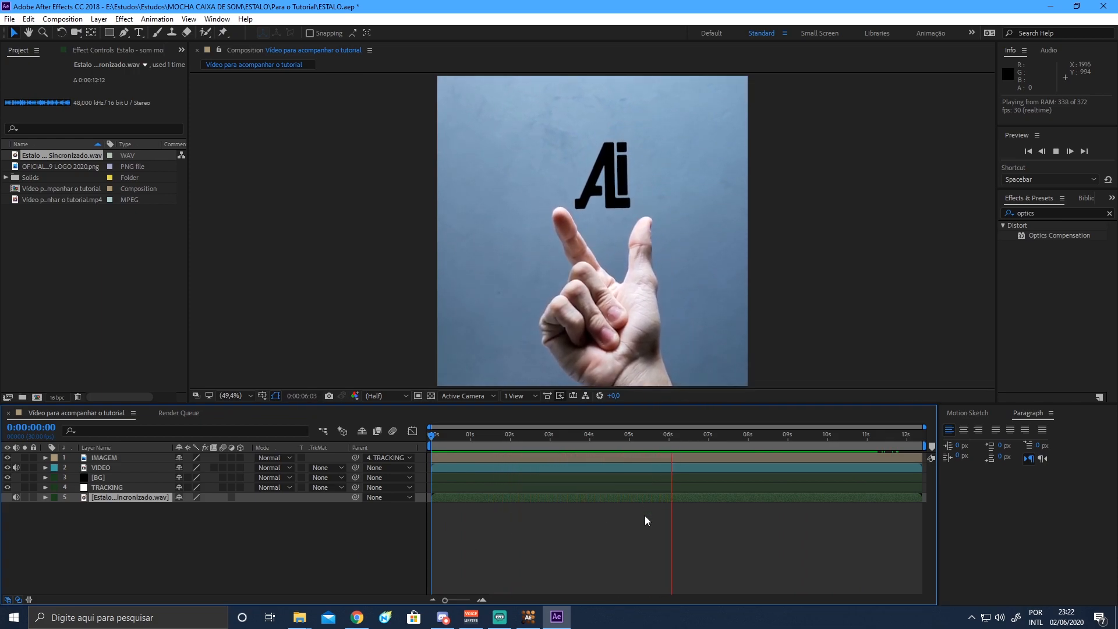
key(space)
key(space)
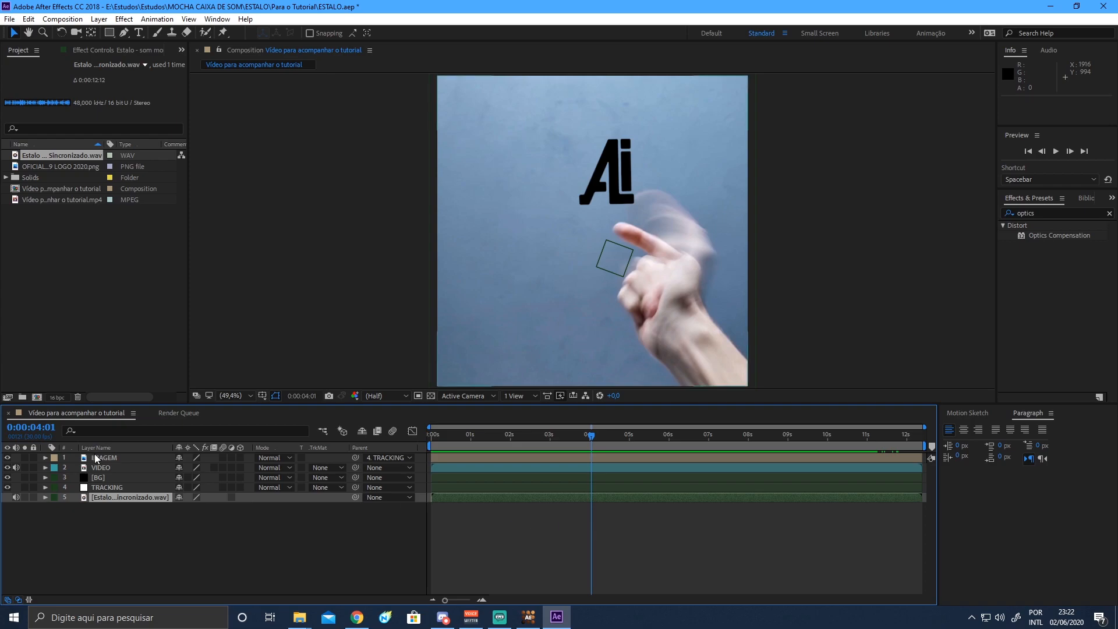
click(55, 508)
click(65, 527)
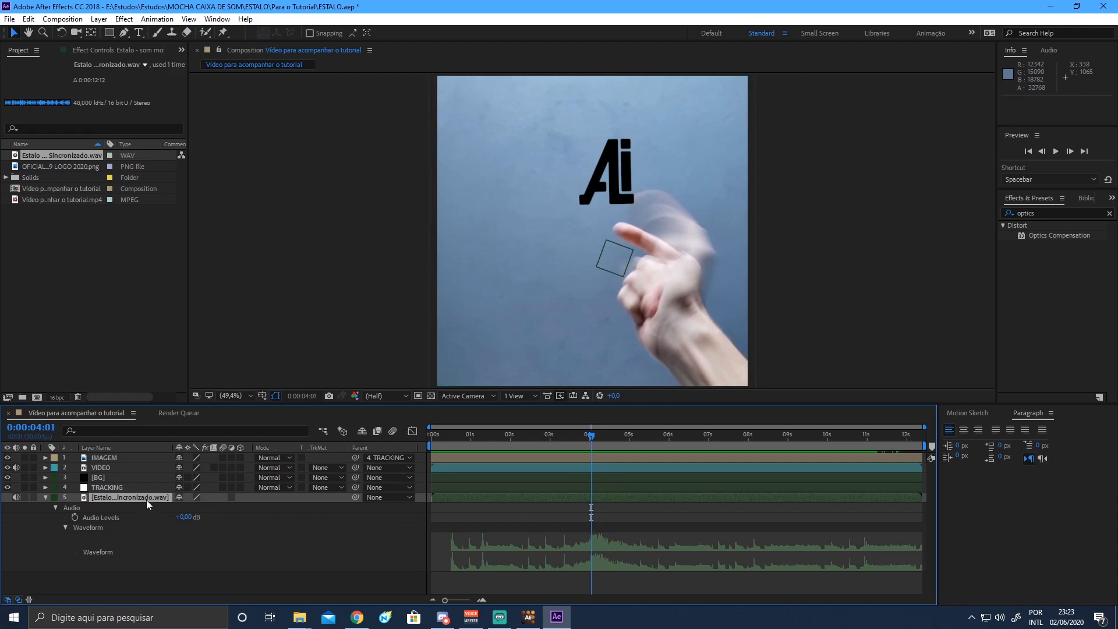
Add layer markers to VIDEO at the two finger snaps, at 0:00:04:01 and 0:00:10:27.
click(107, 467)
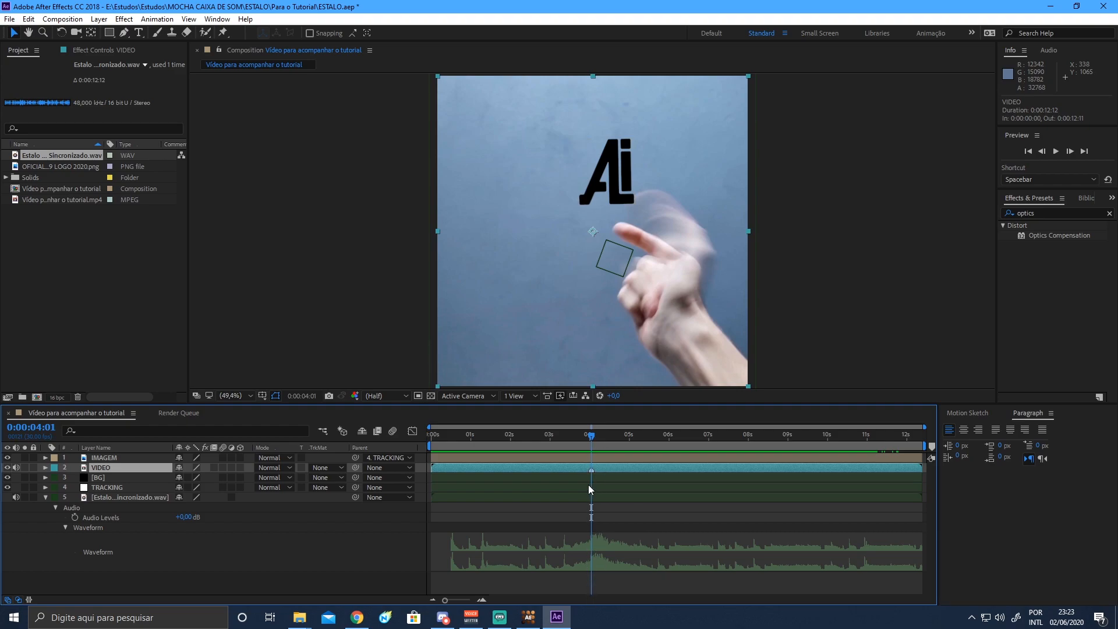
drag(595, 437, 865, 456)
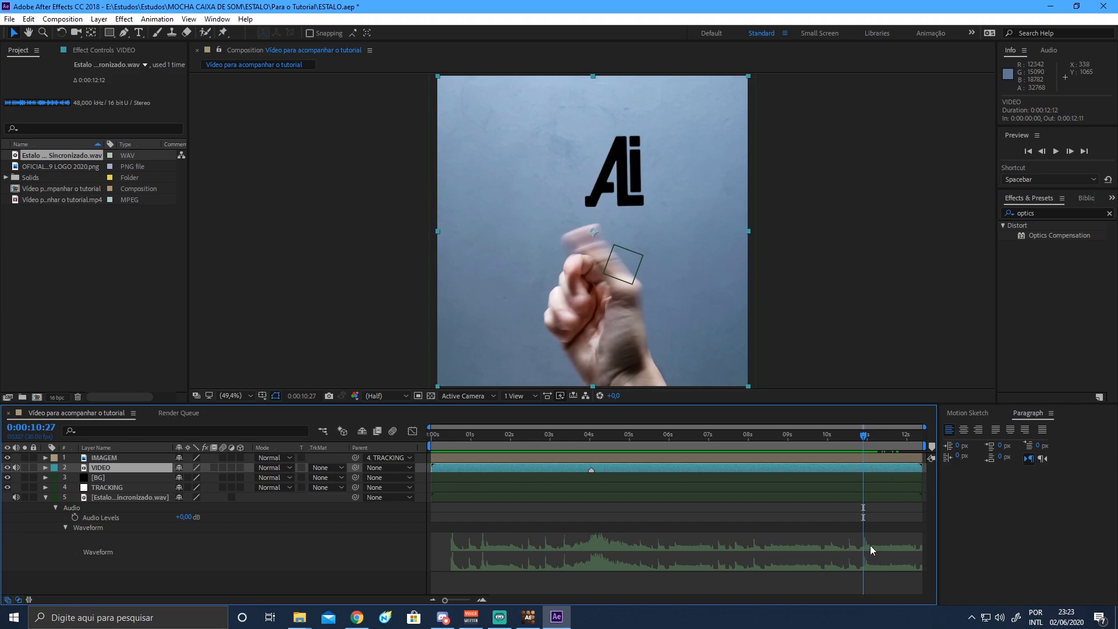
mouse_move(445, 601)
mouse_down()
mouse_move(469, 600)
mouse_move(444, 600)
mouse_up()
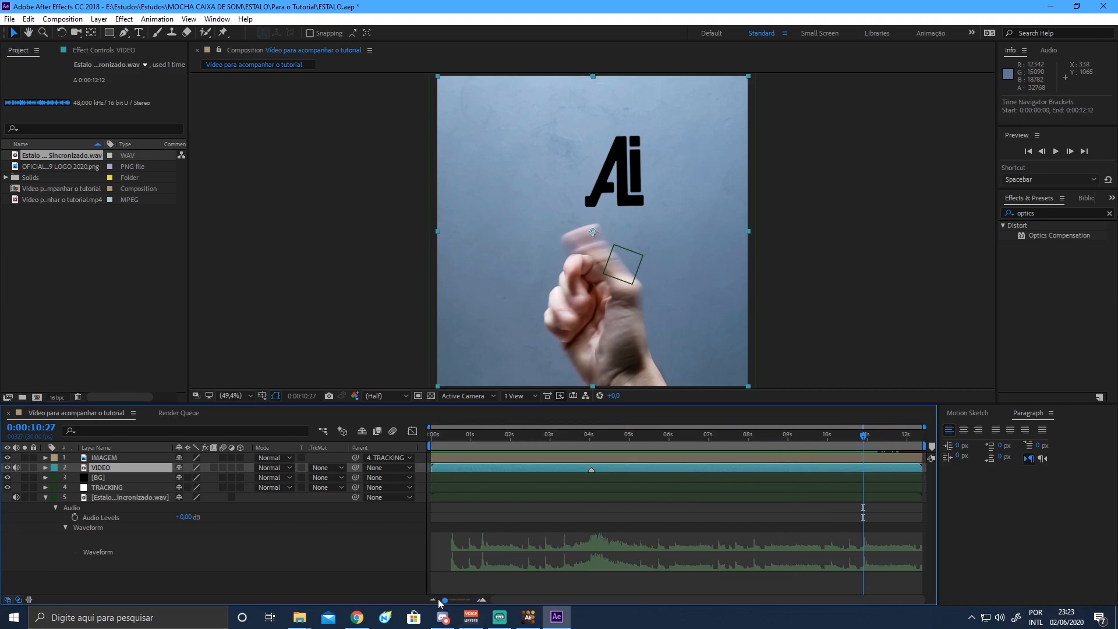
key(space)
key(space)
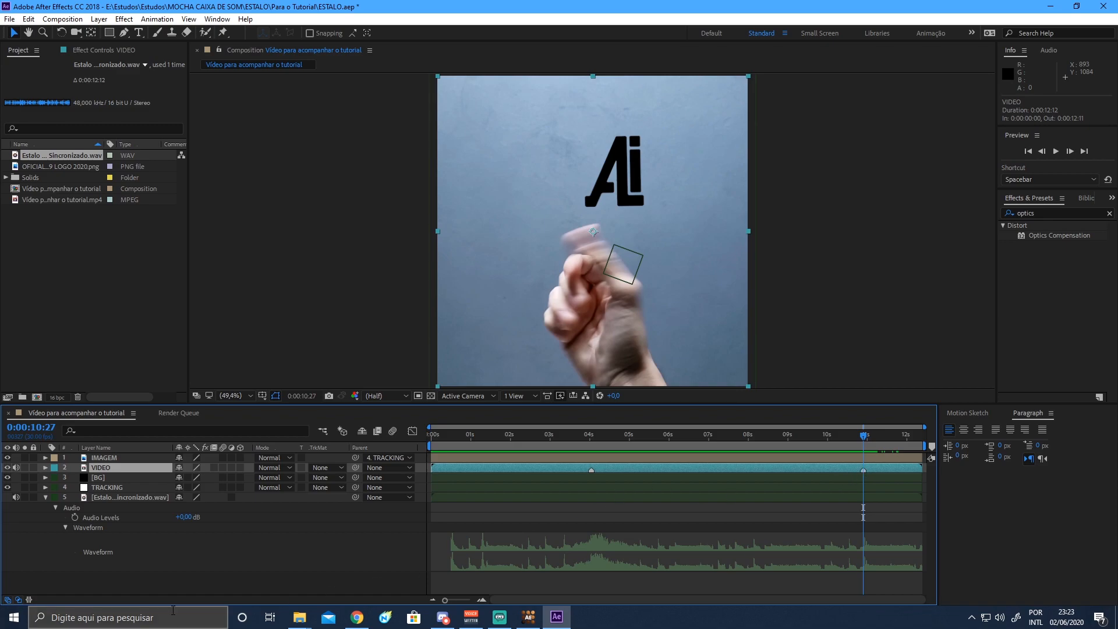
Collapse the sound layer's waveform and rename the layer SOM.
click(45, 498)
click(142, 496)
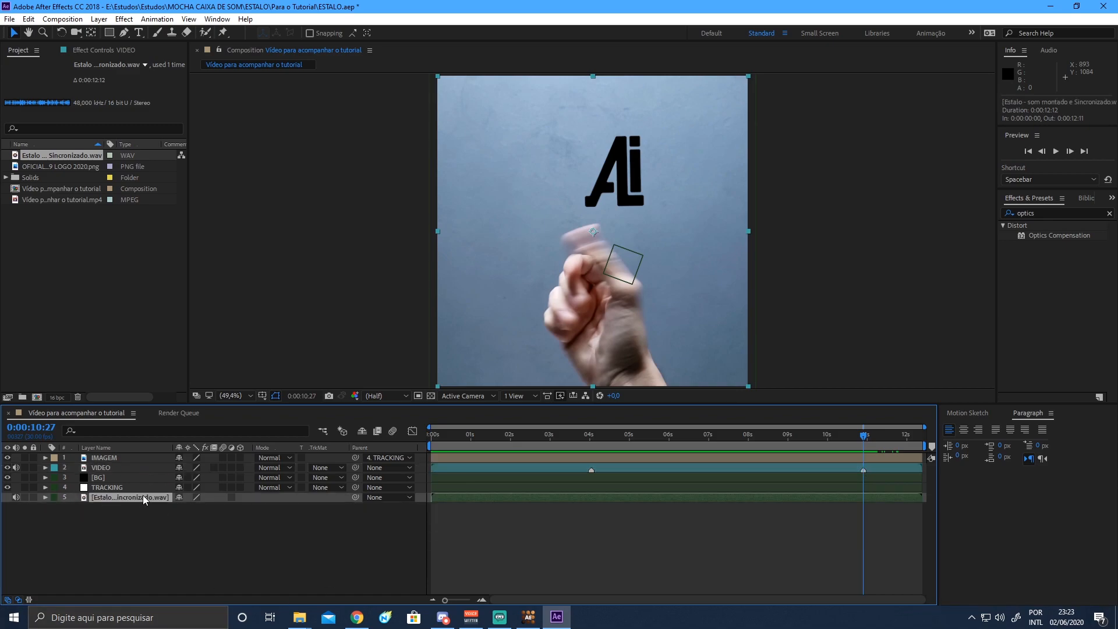
right_click(151, 497)
click(184, 489)
text(SOM)
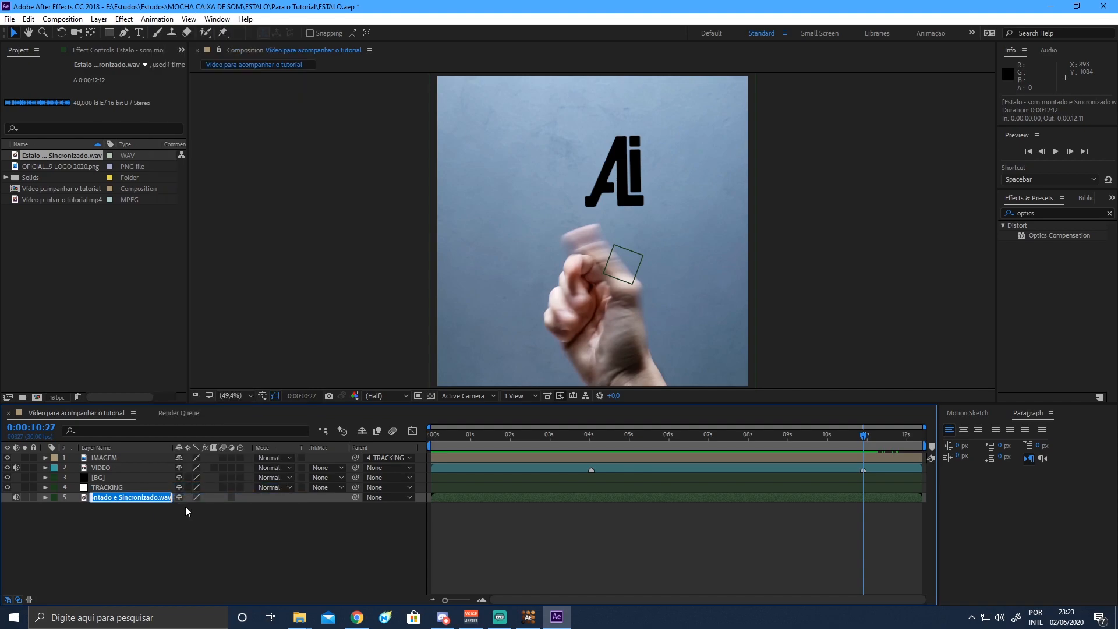
key(Return)
Trim the start of the IMAGEM layer to the first snap marker at 0:00:04:01.
click(116, 458)
click(616, 469)
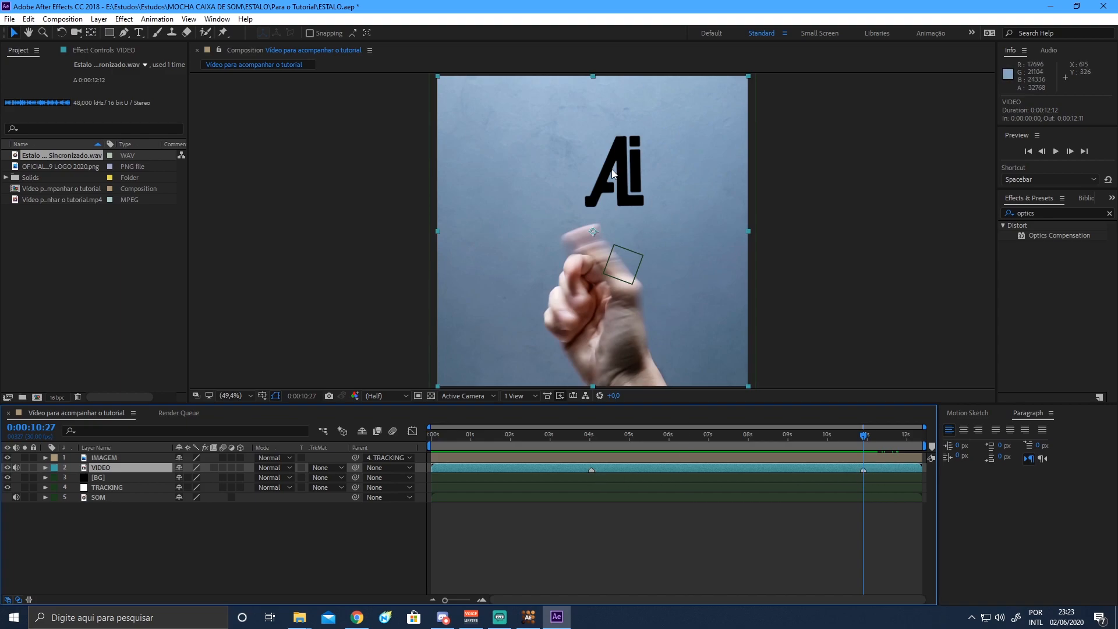
drag(497, 432, 882, 430)
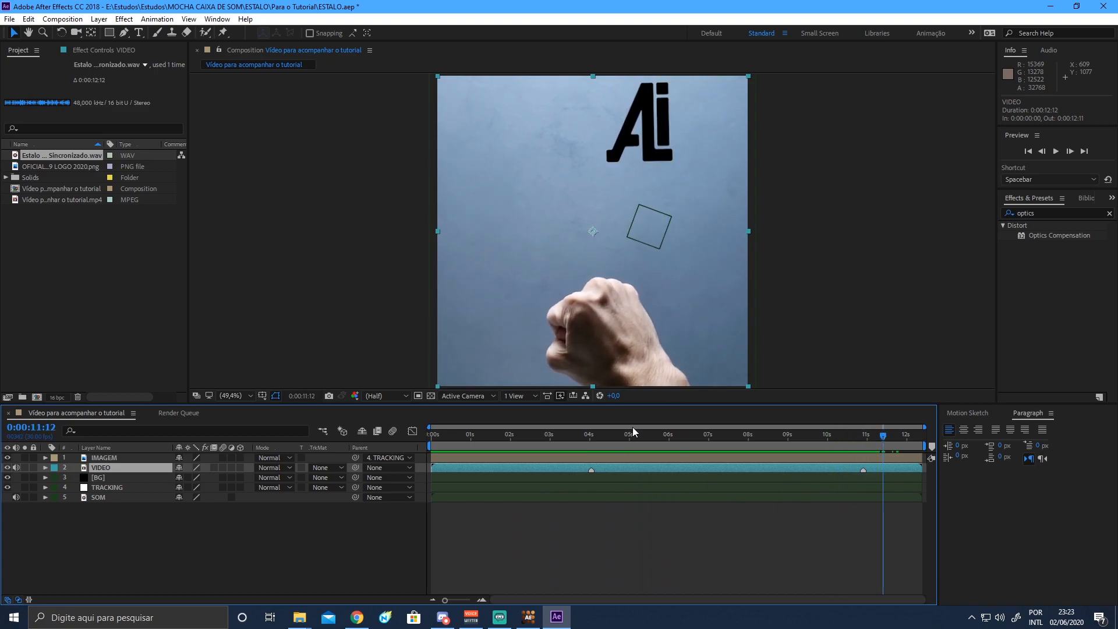
click(503, 437)
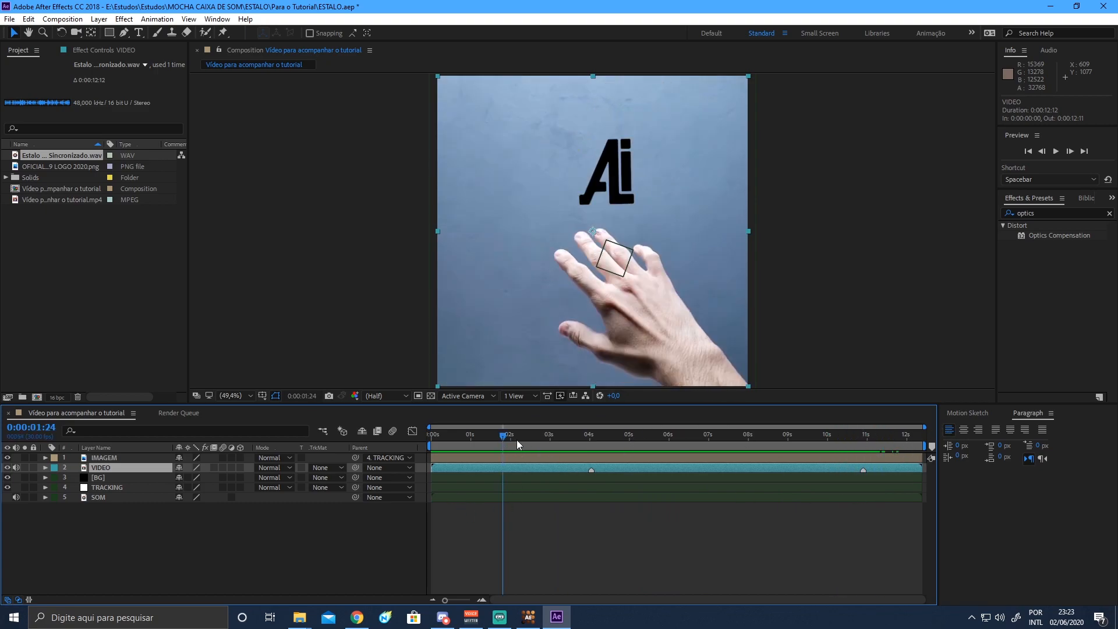
drag(900, 434, 594, 444)
click(568, 457)
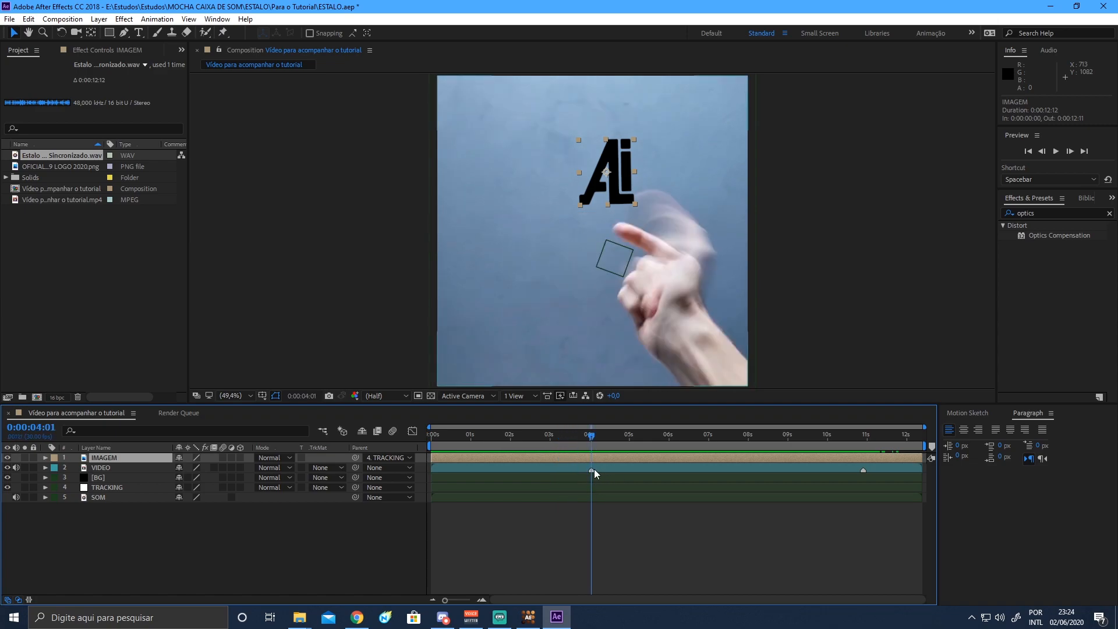
mouse_move(596, 439)
mouse_down()
mouse_move(618, 439)
mouse_move(600, 438)
mouse_up()
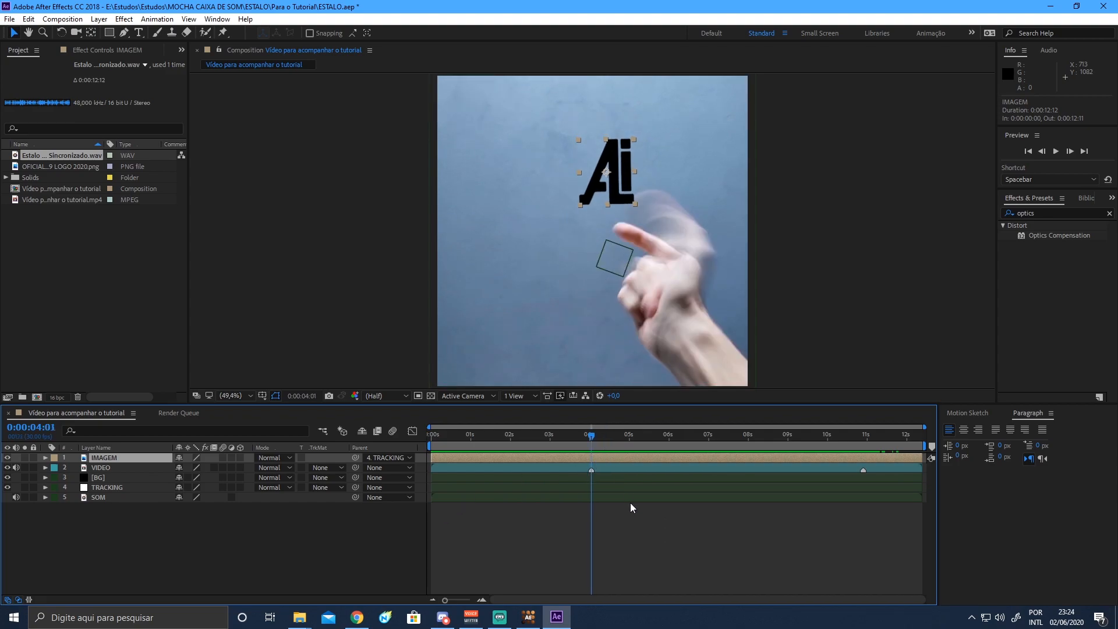
key(alt+bracketleft)
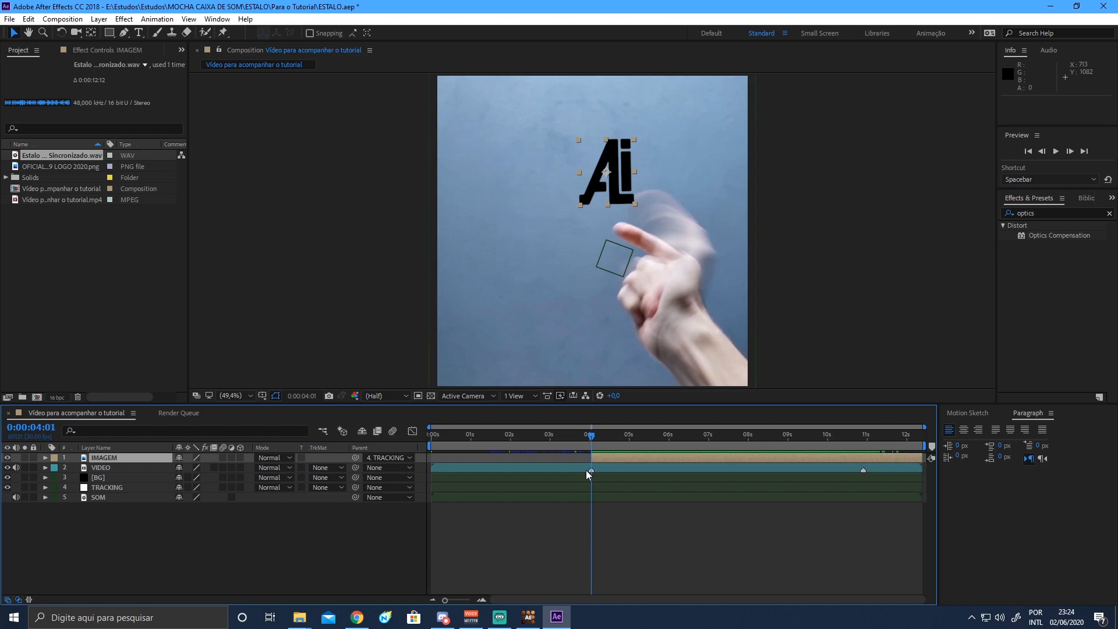
Auto-trace the IMAGEM layer's Alpha channel over the work area, applying the resulting masks to a new layer.
drag(534, 439, 653, 437)
click(351, 568)
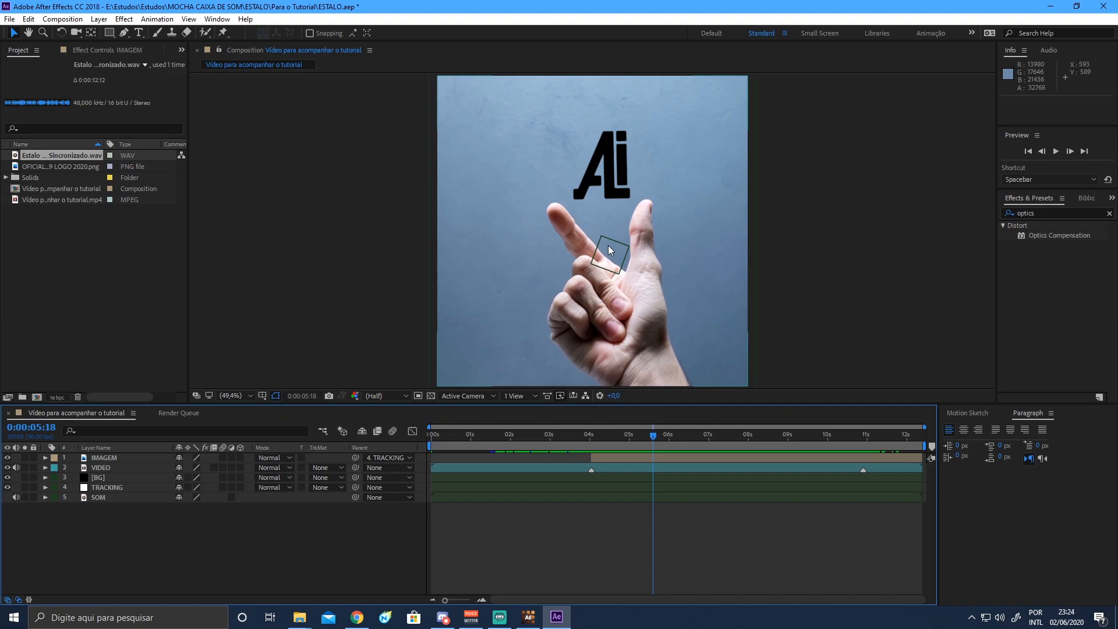
click(118, 459)
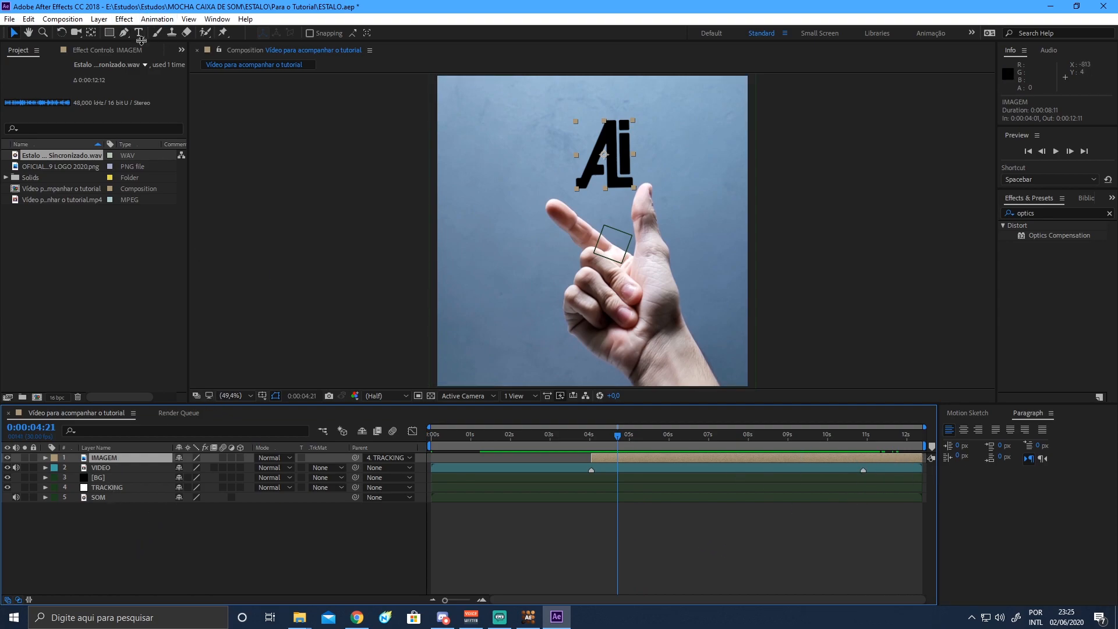
click(99, 19)
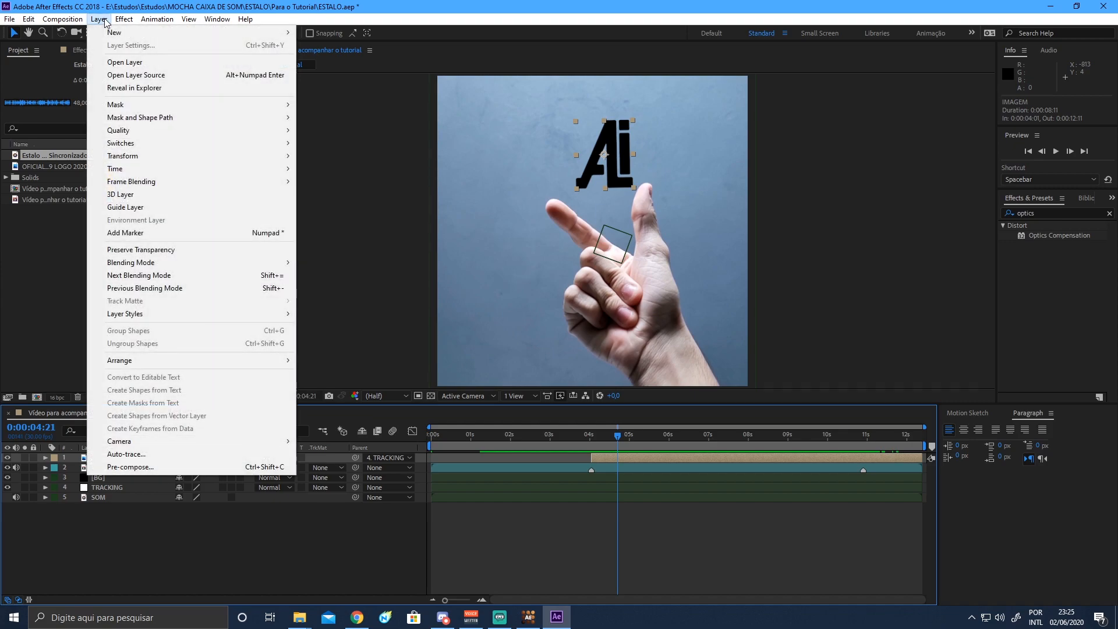
click(128, 454)
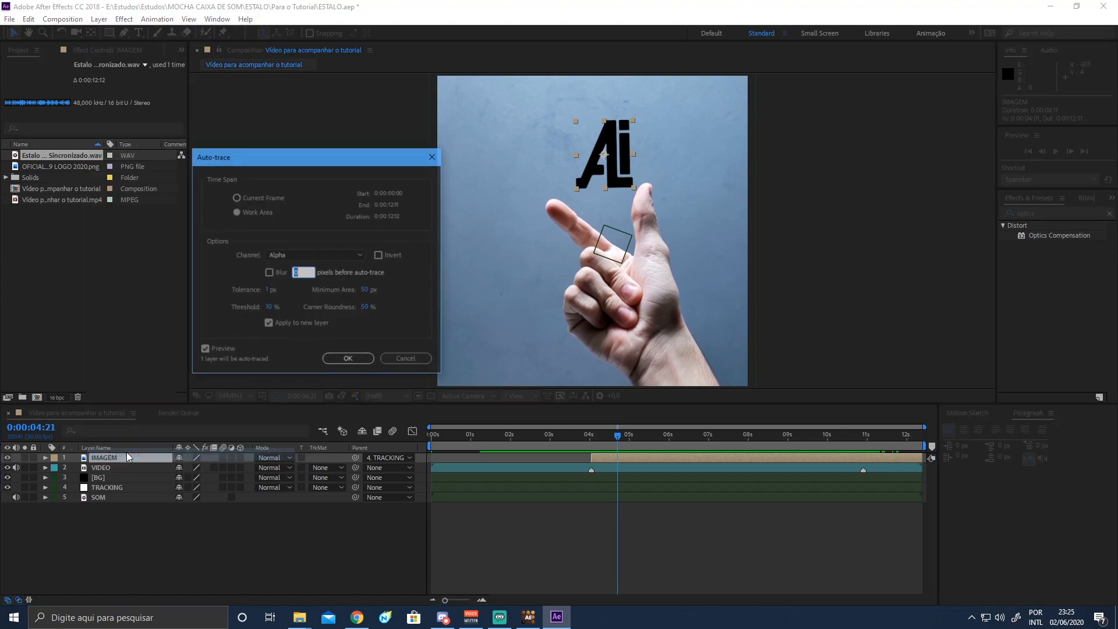
mouse_move(334, 161)
mouse_down()
mouse_move(354, 145)
mouse_move(350, 125)
mouse_up()
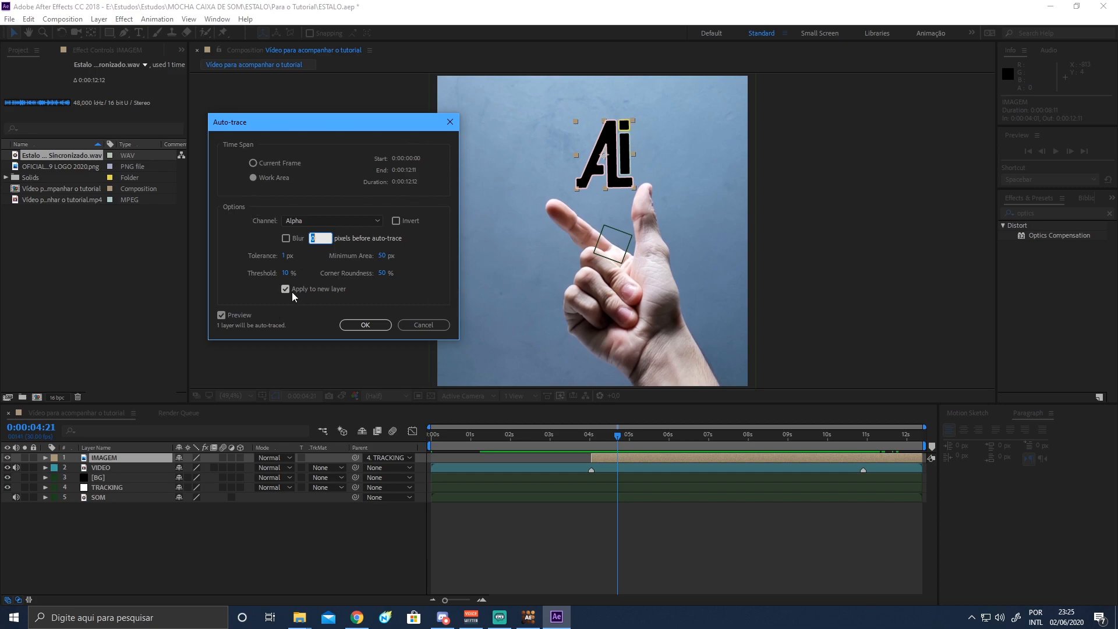
click(365, 325)
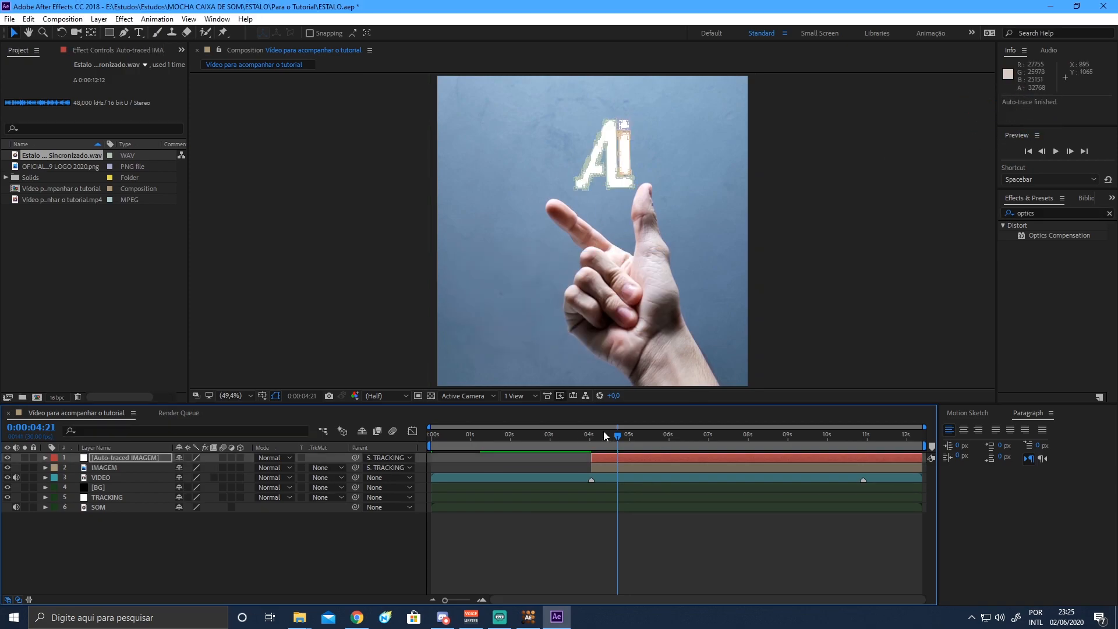
Check the auto-traced logo on the timeline, then hide the original IMAGEM layer and move it below SOM.
drag(627, 440, 718, 437)
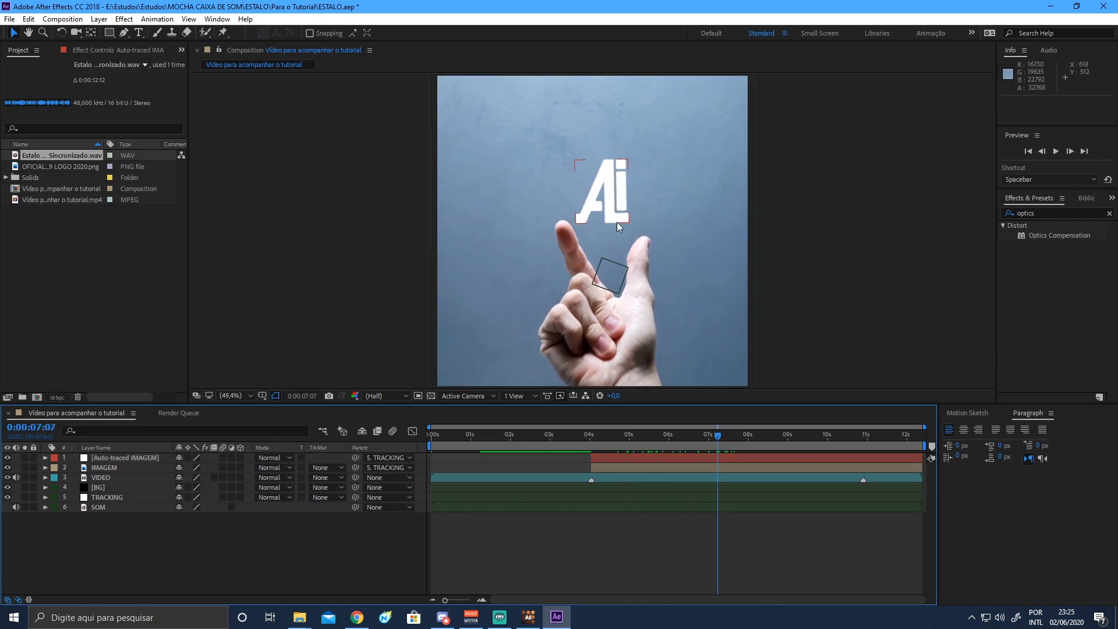
click(134, 458)
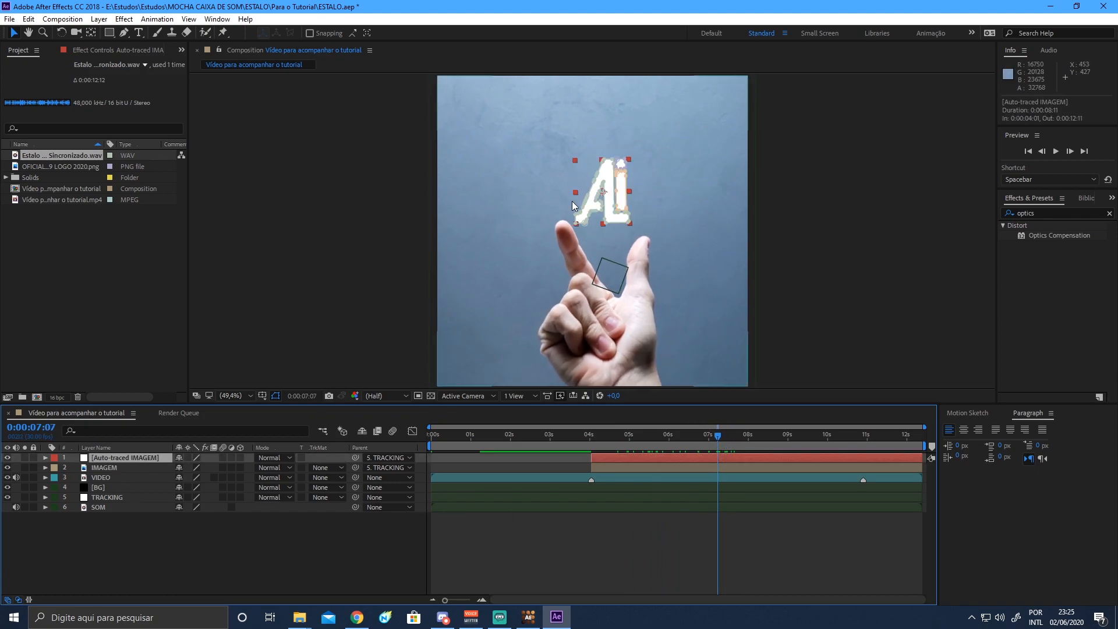
click(195, 568)
click(111, 467)
click(7, 467)
drag(118, 469, 93, 532)
Set the hidden IMAGEM layer's label colour to Dark Green.
click(55, 507)
click(116, 505)
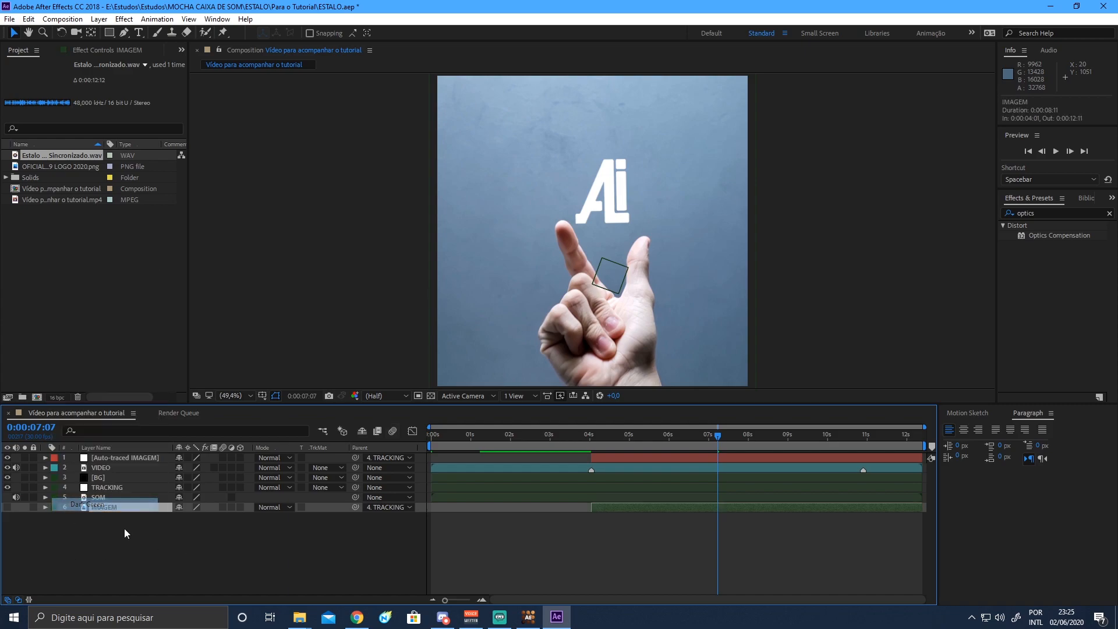
click(241, 539)
Create a black 1080 x 1080 px solid named NEON above the auto-traced logo layer.
mouse_move(645, 434)
mouse_down()
mouse_move(613, 436)
mouse_move(678, 444)
mouse_move(646, 439)
mouse_up()
click(135, 457)
click(201, 566)
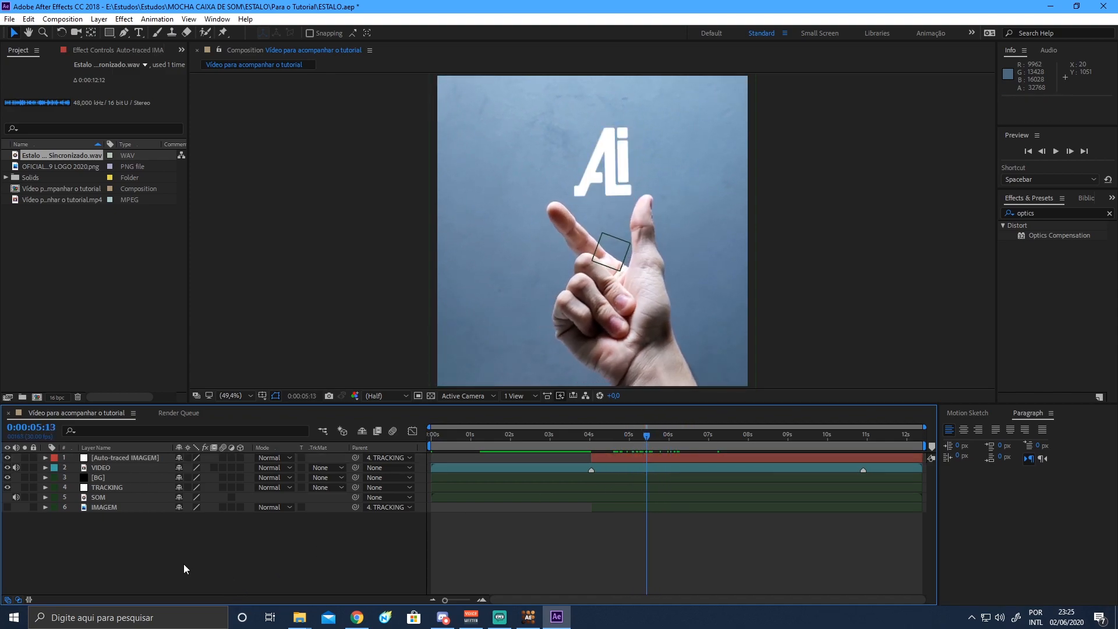
right_click(142, 543)
mouse_move(187, 417)
click(308, 427)
text(NEON)
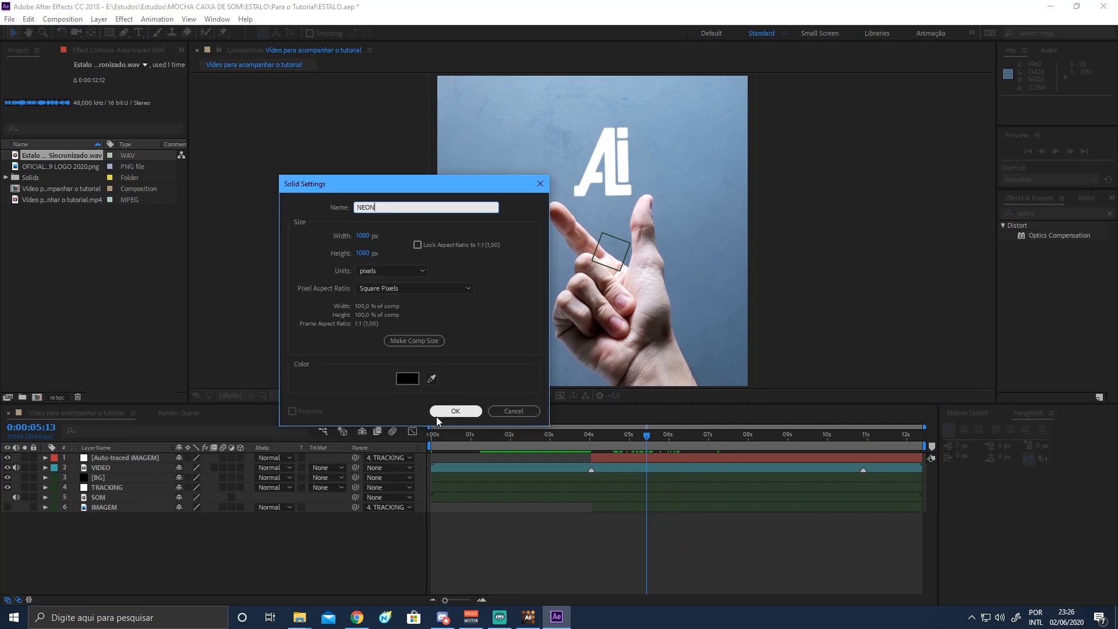
click(456, 411)
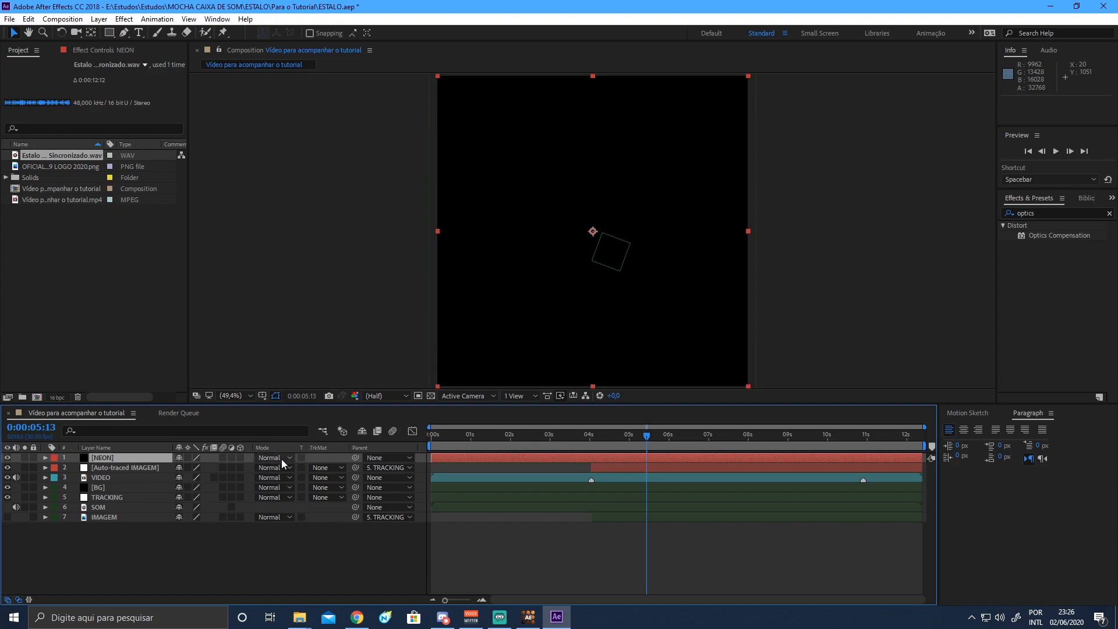
Set the NEON layer's blending mode to Screen and apply the Video Copilot Saber effect to it.
click(281, 459)
click(334, 242)
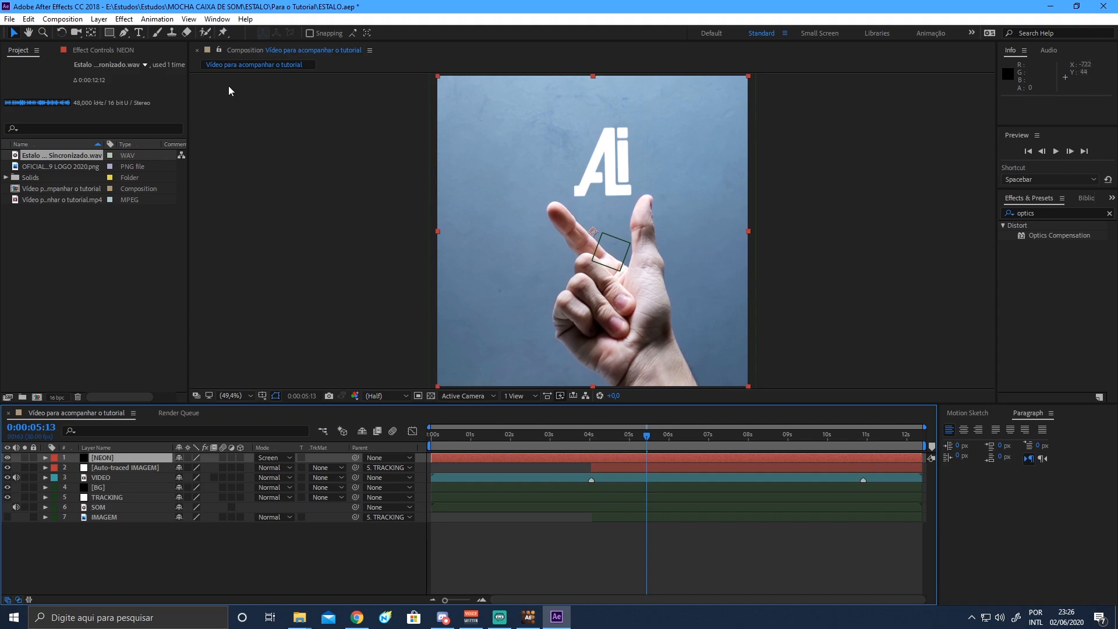
click(124, 19)
mouse_move(178, 535)
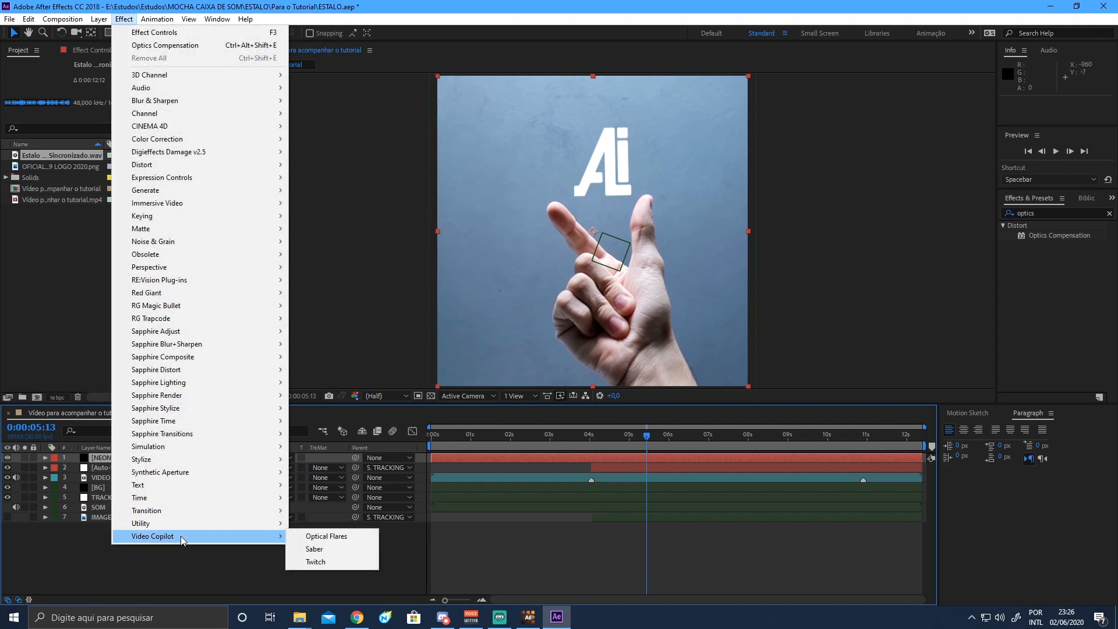
click(335, 551)
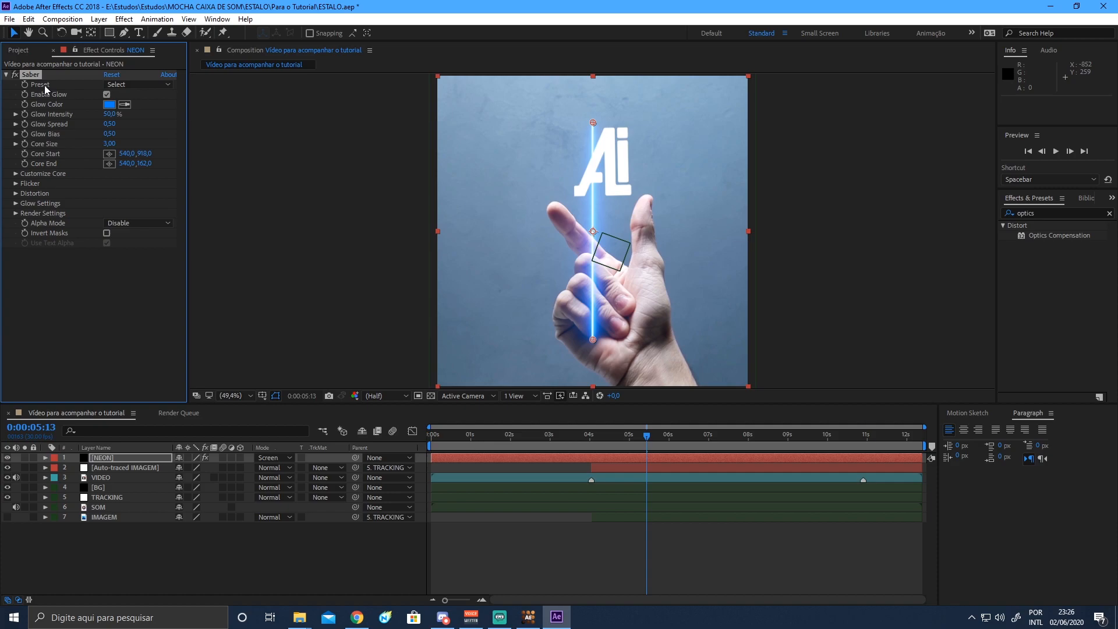
Try the Core, Haze, Narrow, Protocol and Solar presets on the NEON layer's Saber effect.
click(138, 88)
click(173, 76)
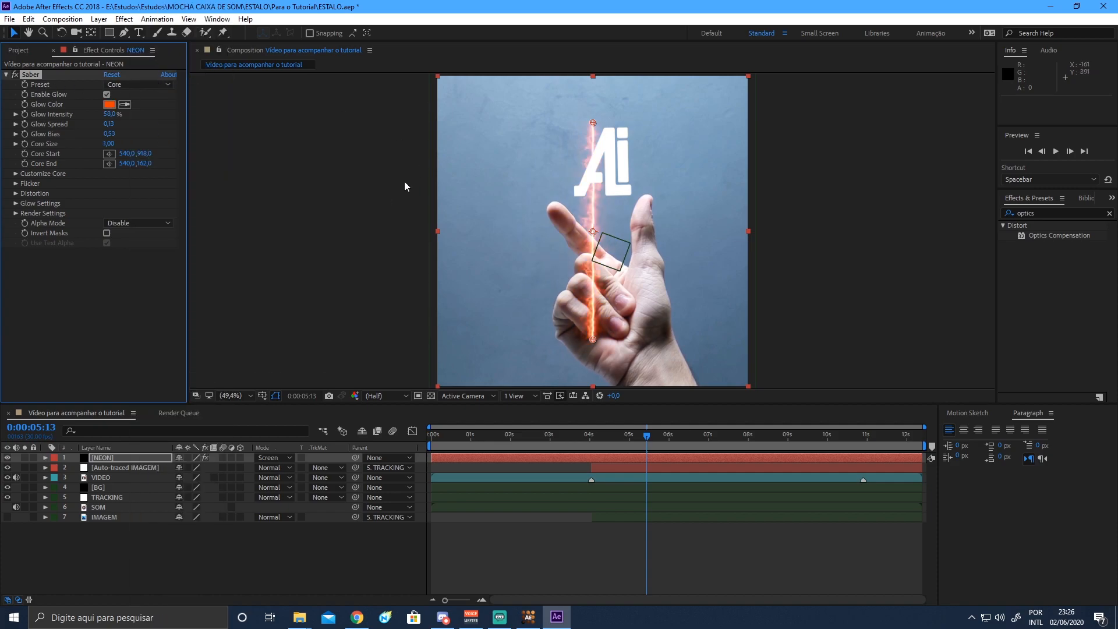
click(163, 84)
click(169, 264)
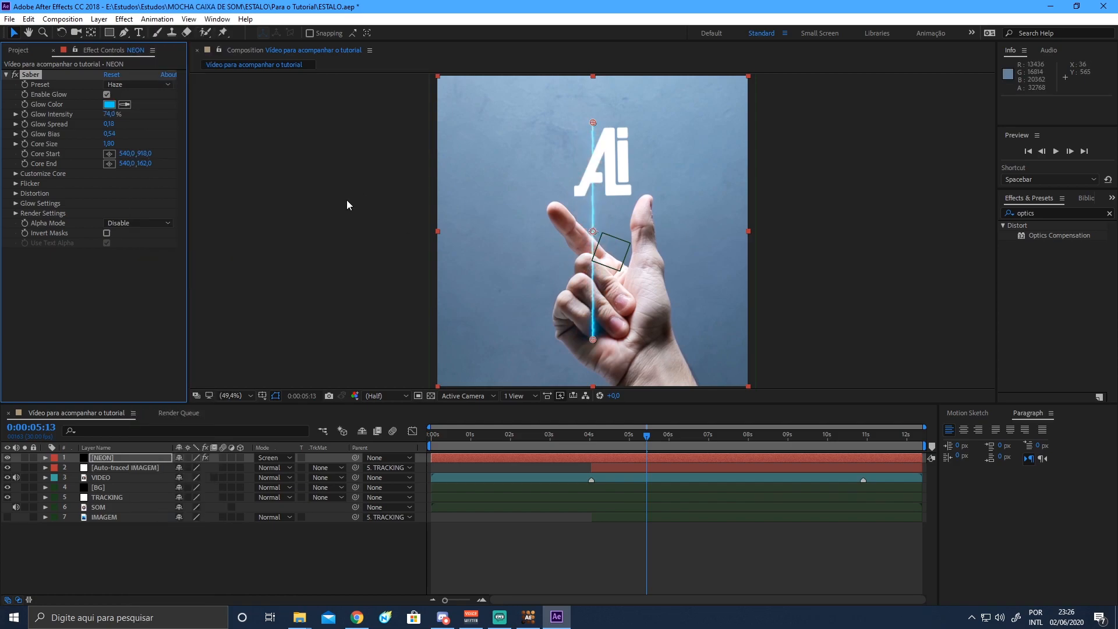
click(155, 85)
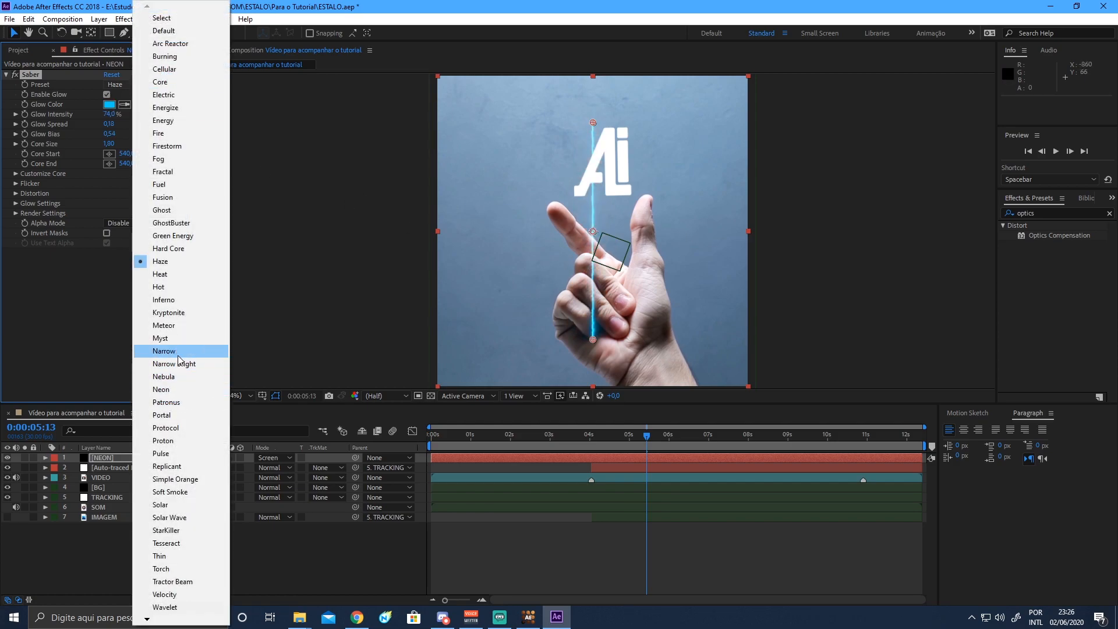
click(164, 350)
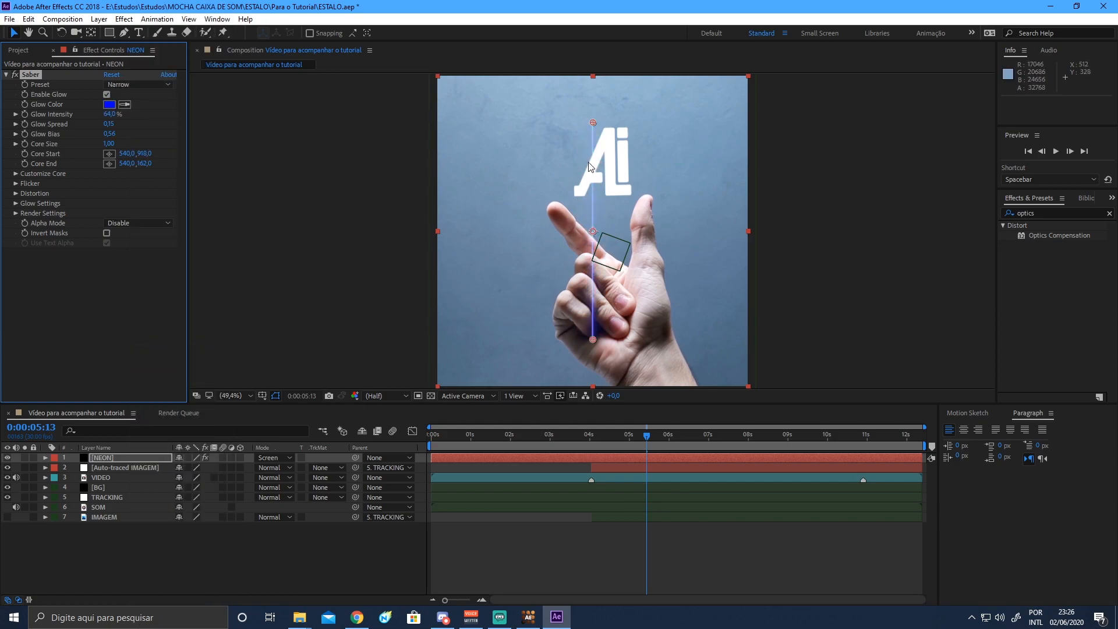
click(146, 84)
click(165, 429)
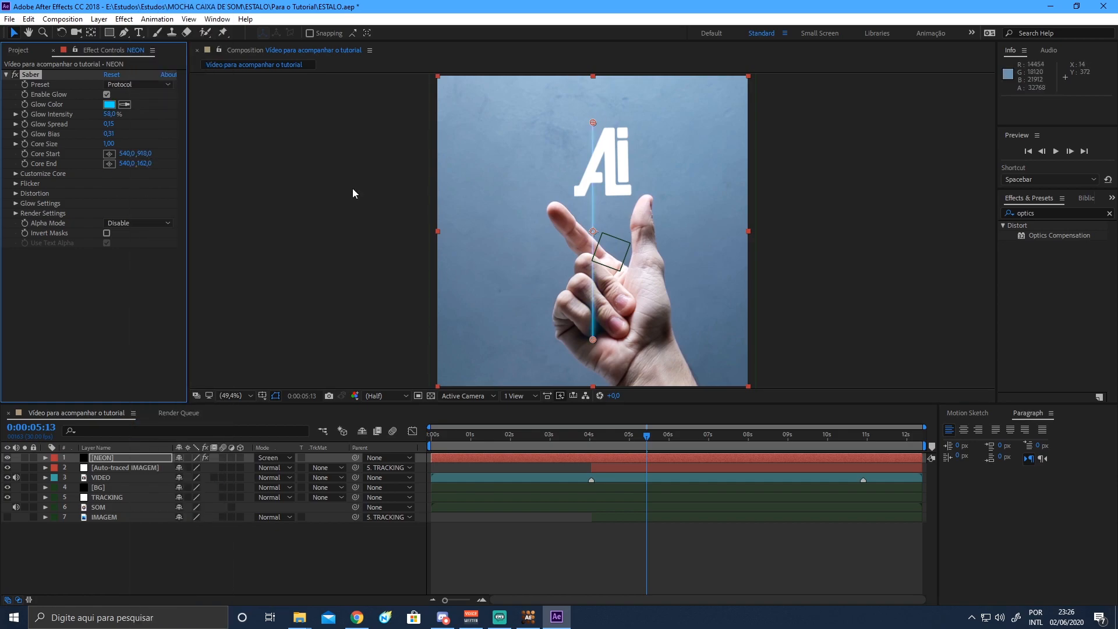
click(147, 86)
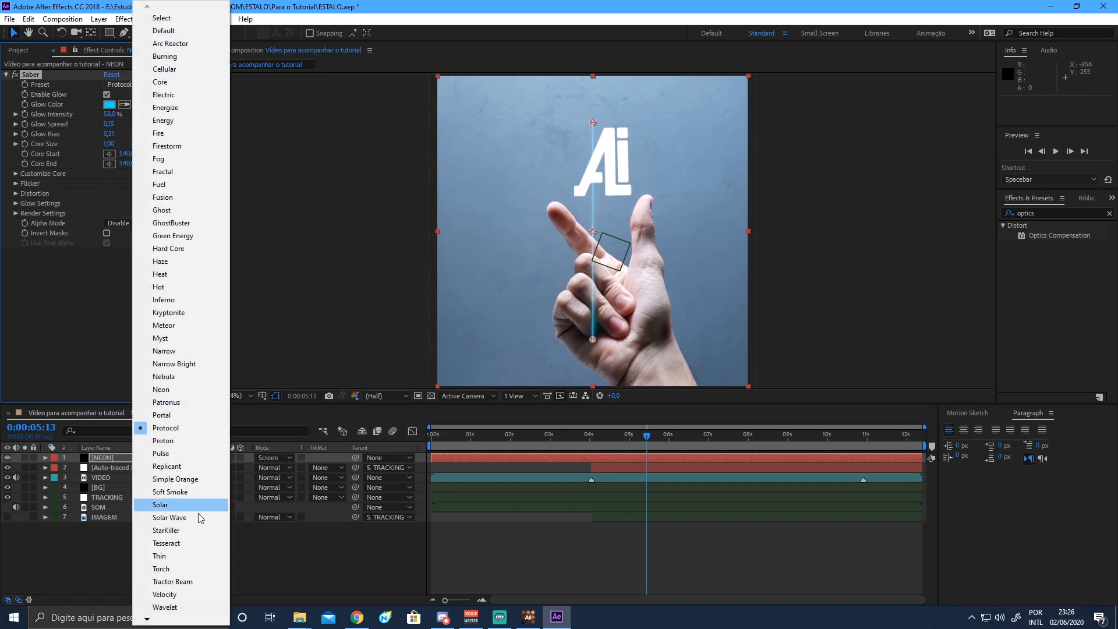
click(168, 502)
Set the Saber effect's preset to Default and its core type to Layer Masks.
click(172, 86)
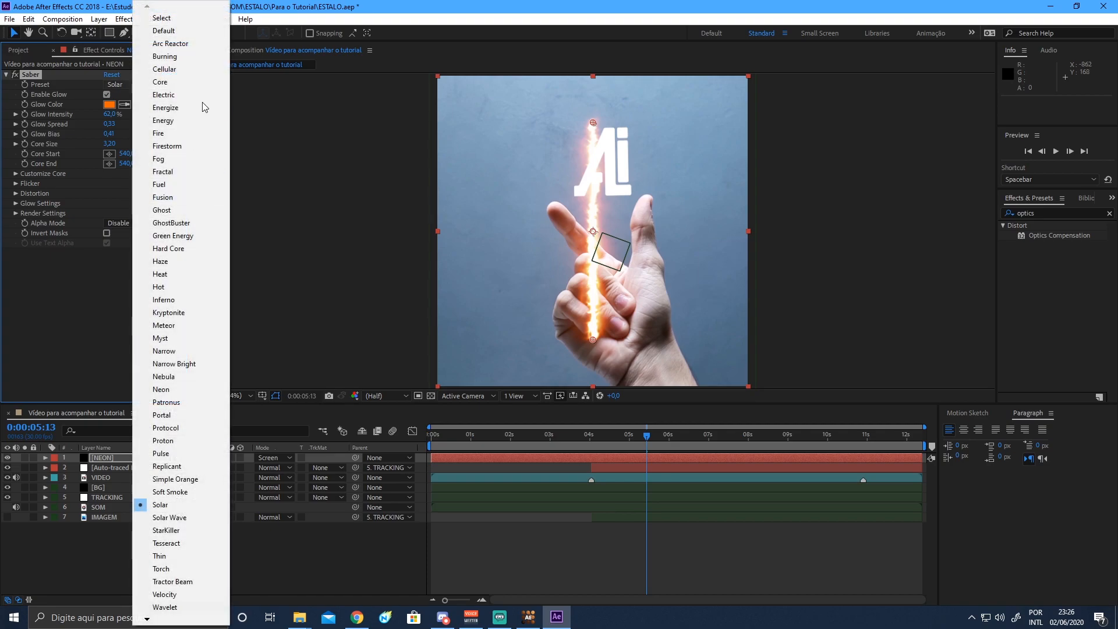
click(167, 31)
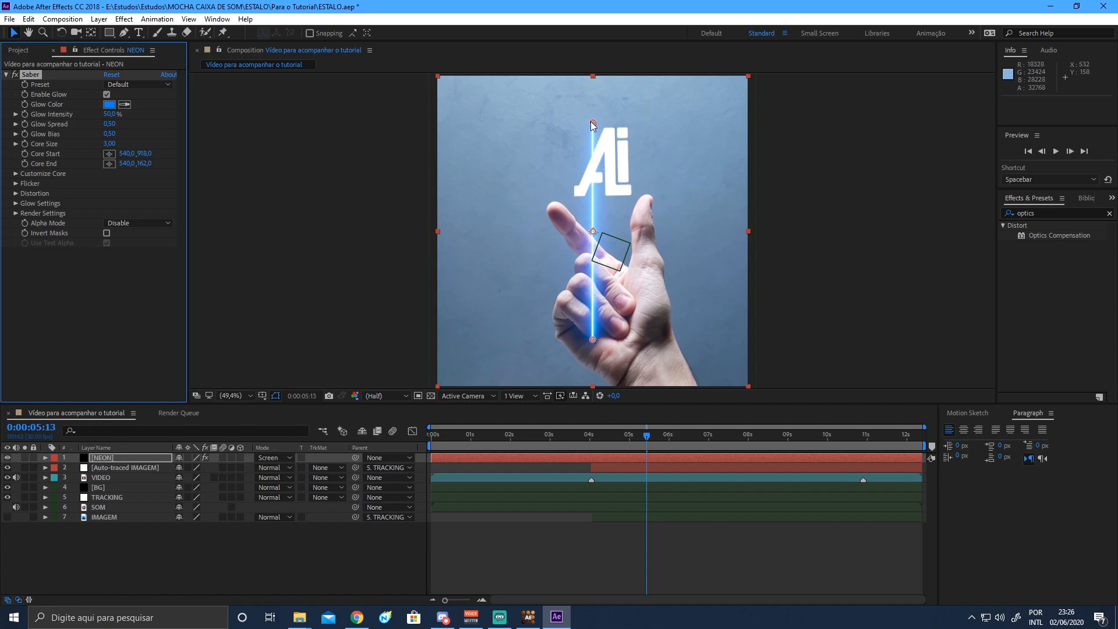
click(127, 459)
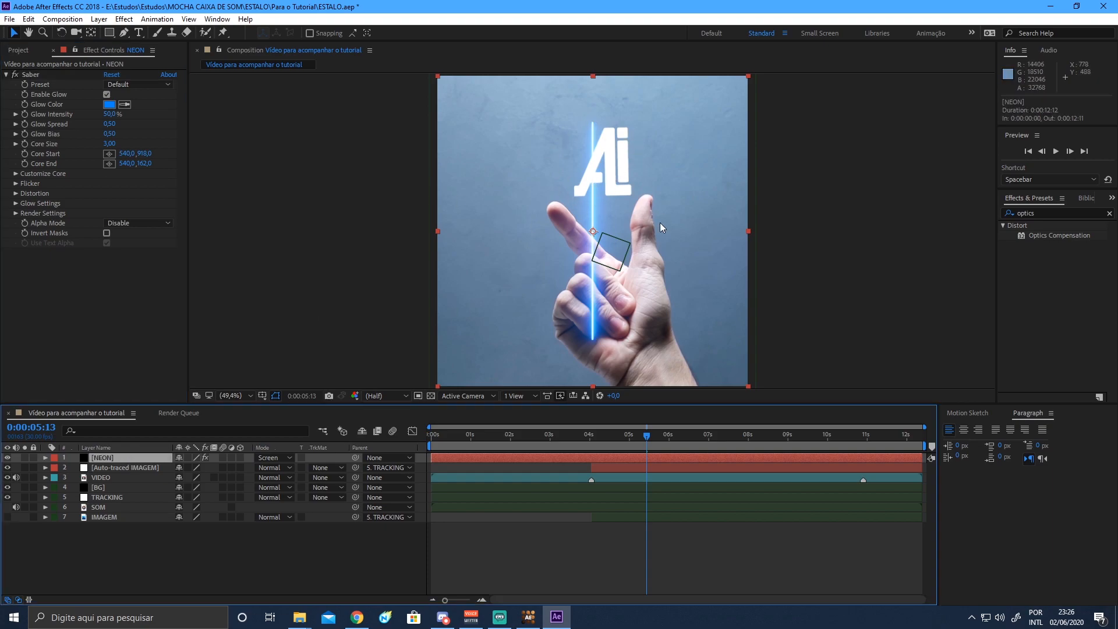
click(16, 174)
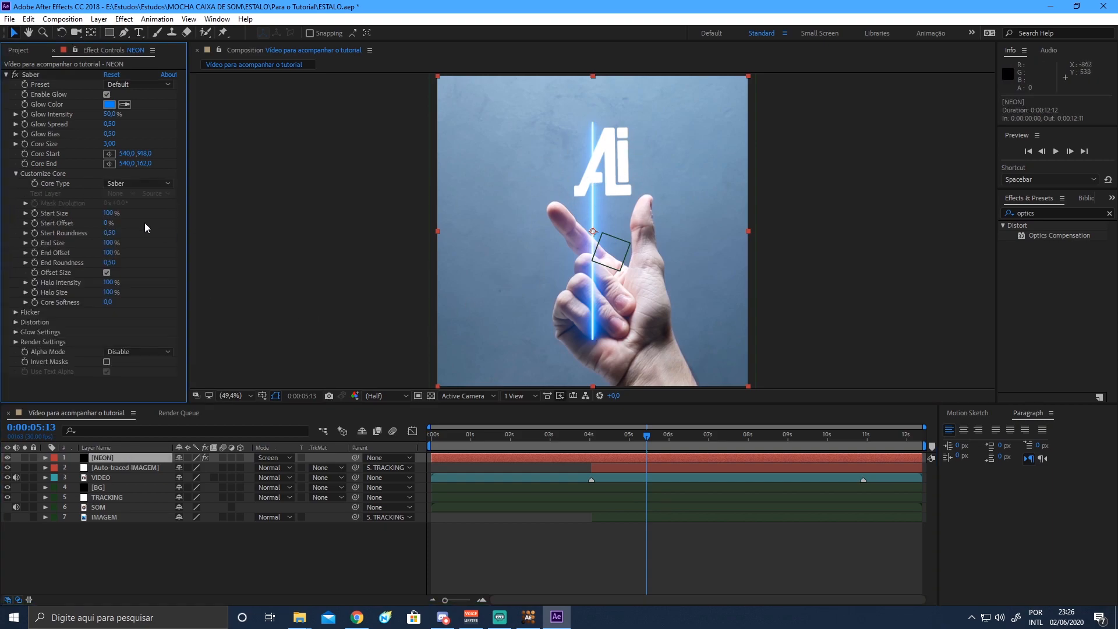
click(137, 184)
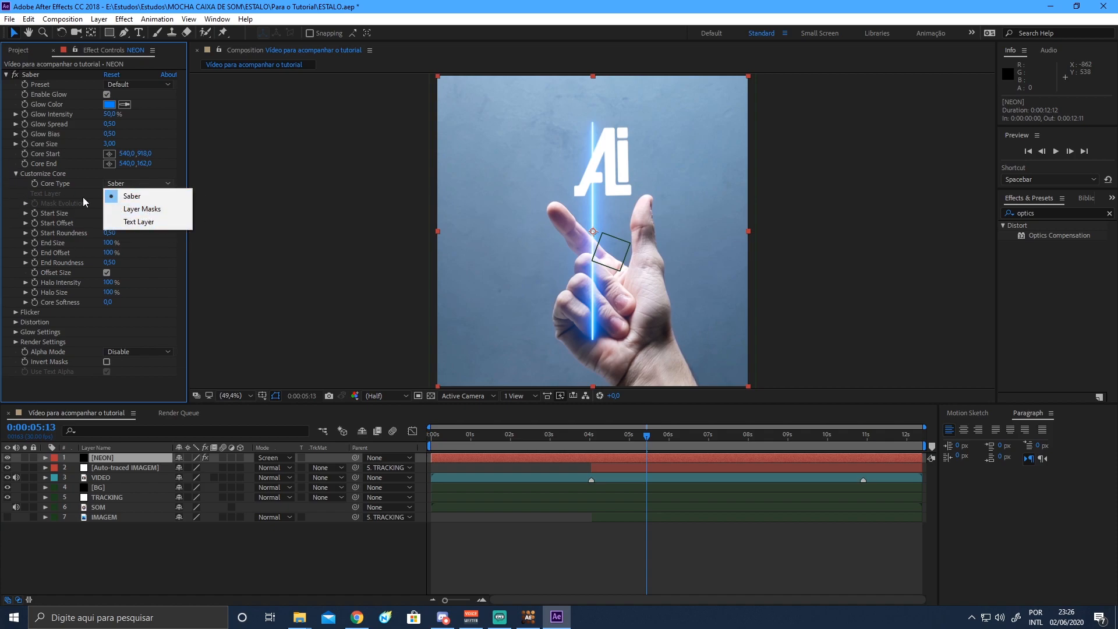
click(142, 208)
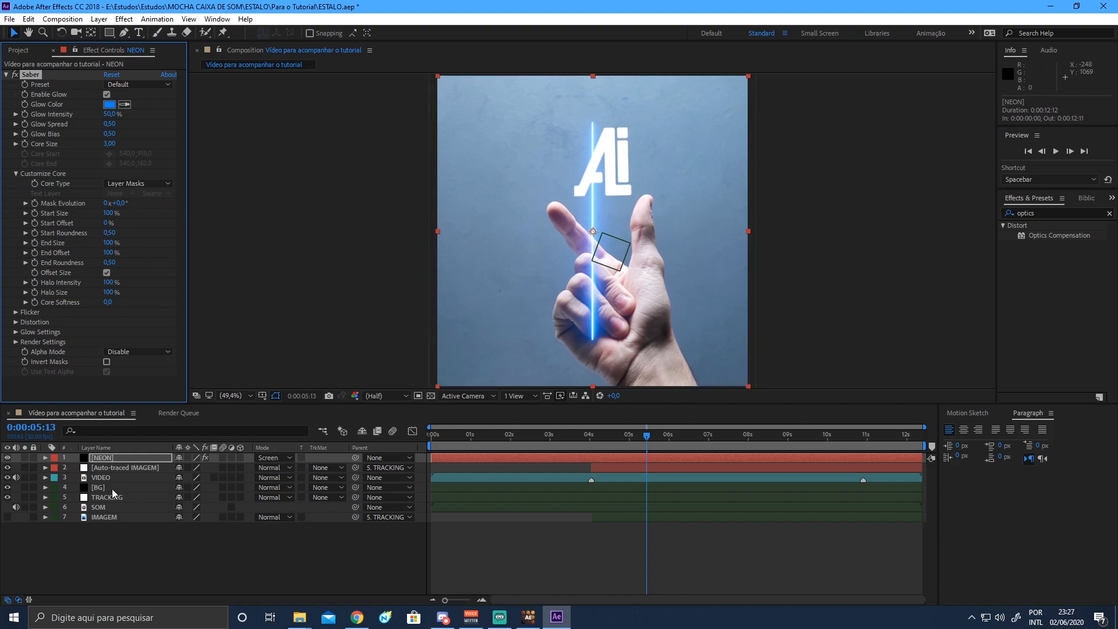
Copy Mask 1, Mask 2 and Mask 3 from the auto-traced logo layer onto the NEON layer.
click(114, 467)
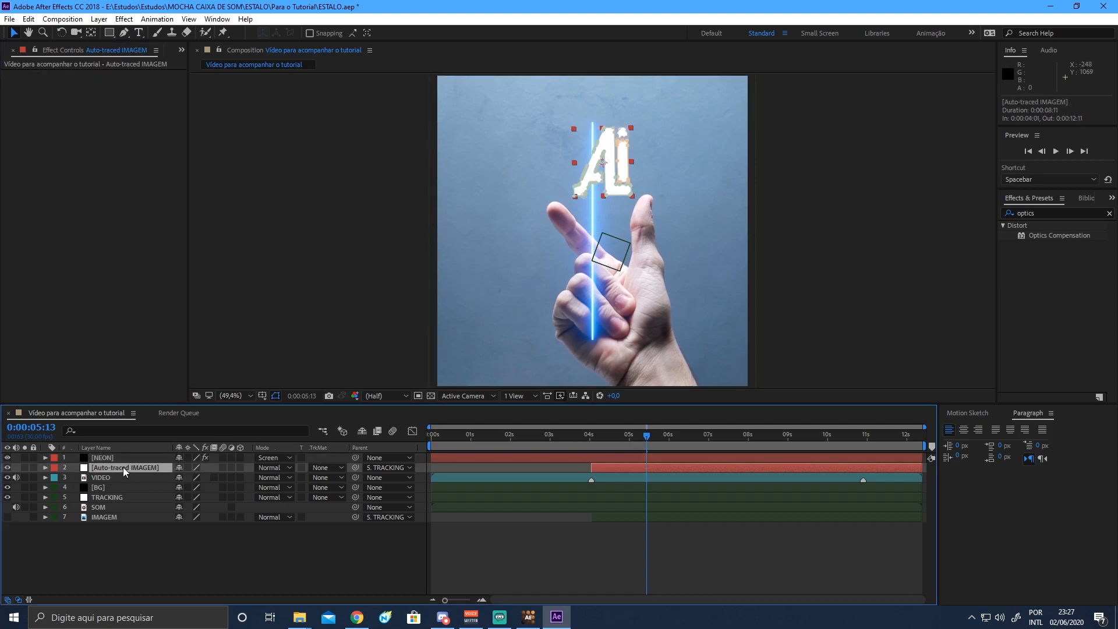
key(m)
click(94, 480)
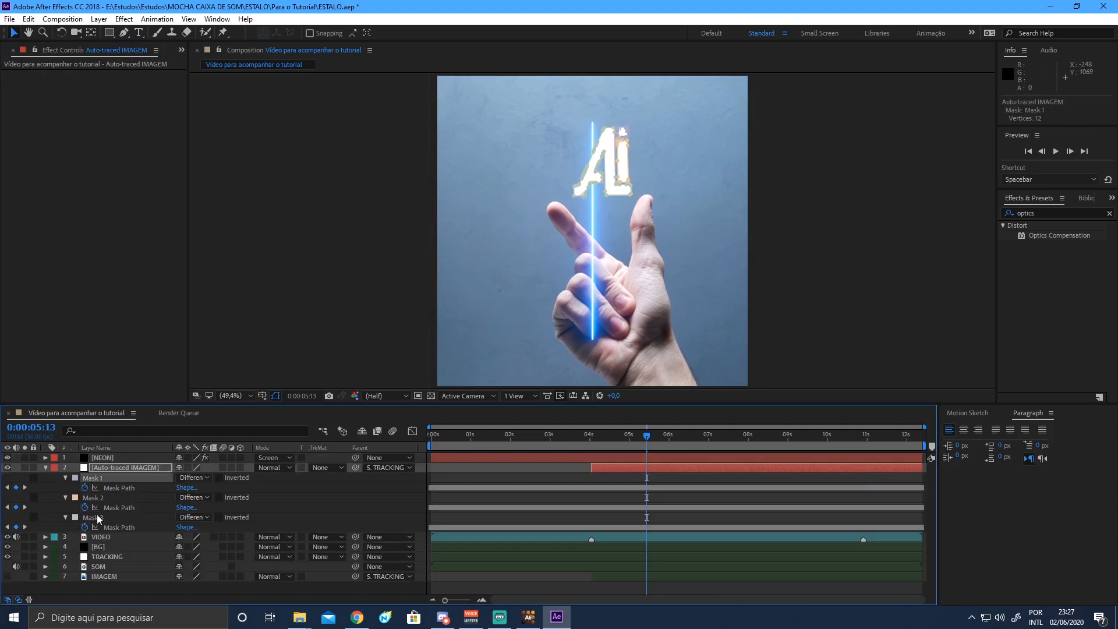
shift+click(96, 498)
shift+click(105, 519)
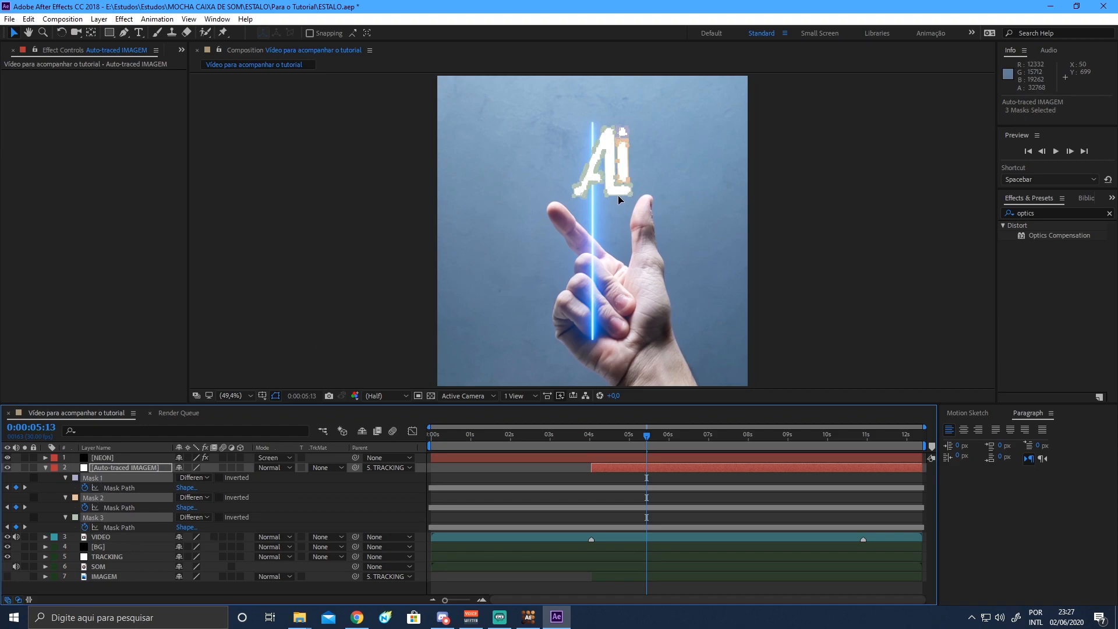
click(642, 123)
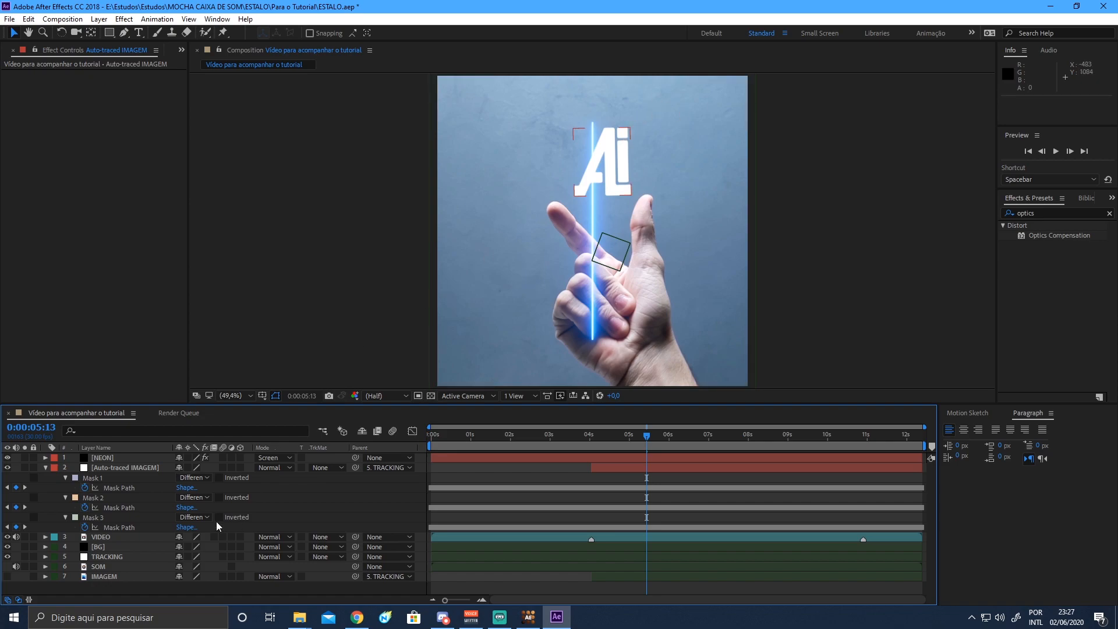
click(92, 477)
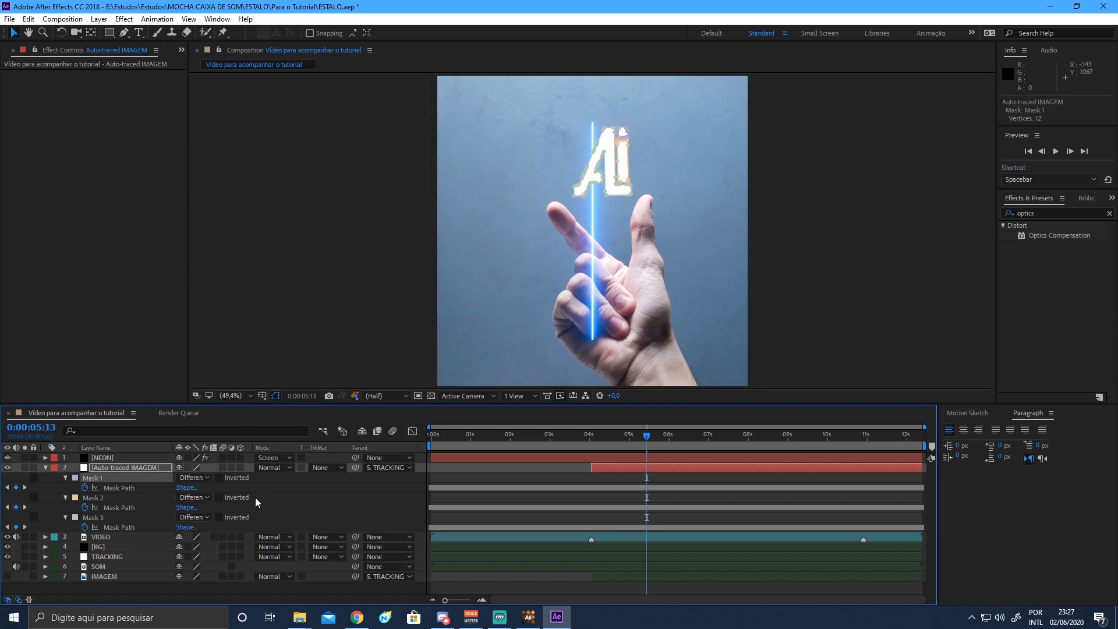
shift+click(103, 497)
shift+click(94, 516)
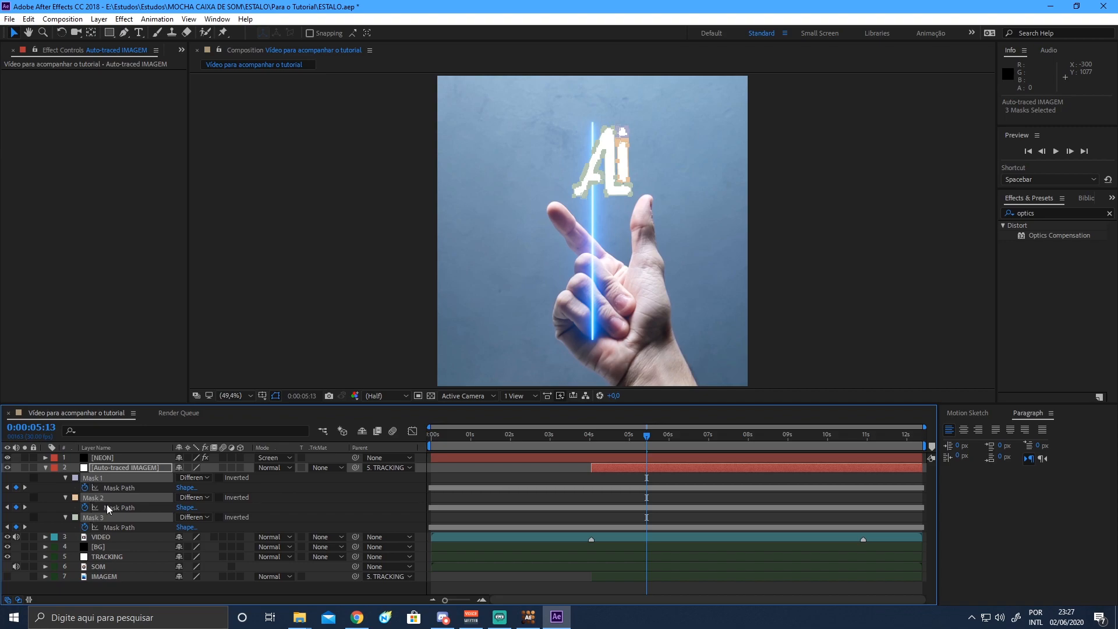
click(117, 455)
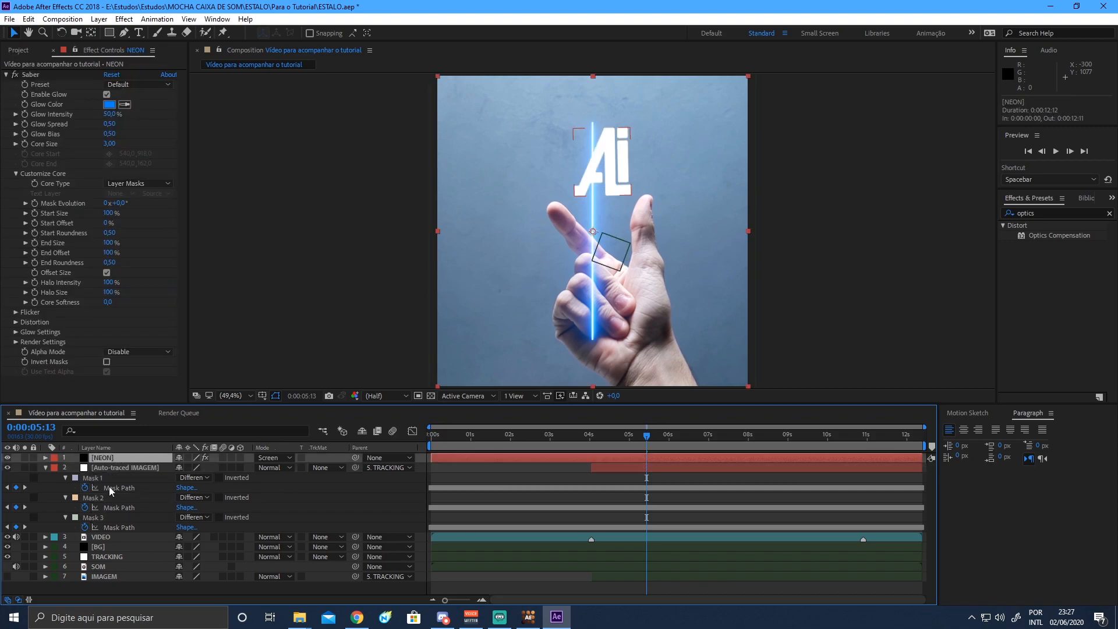
key(ctrl+v)
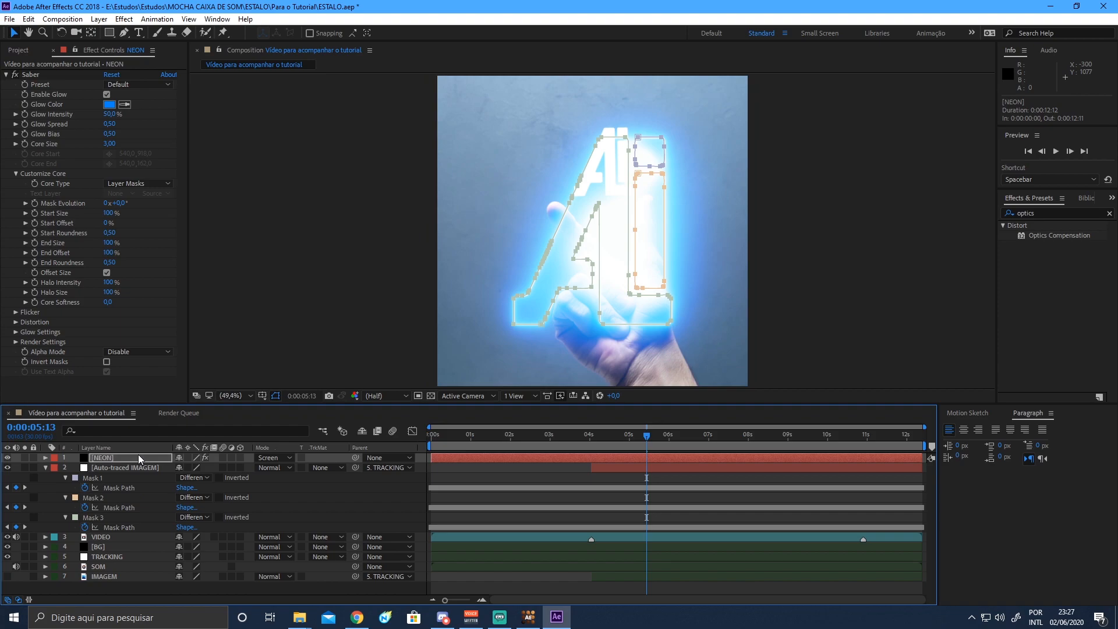
Hide the auto-traced logo layer below IMAGEM and give it the Dark Green label colour.
click(110, 466)
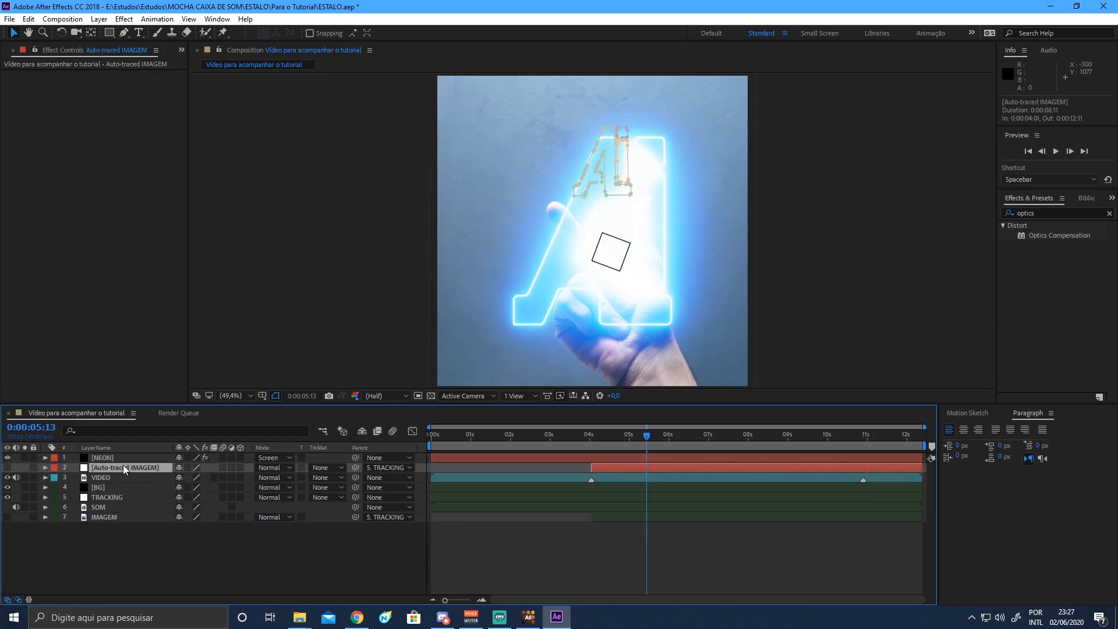
drag(123, 465, 109, 548)
click(54, 518)
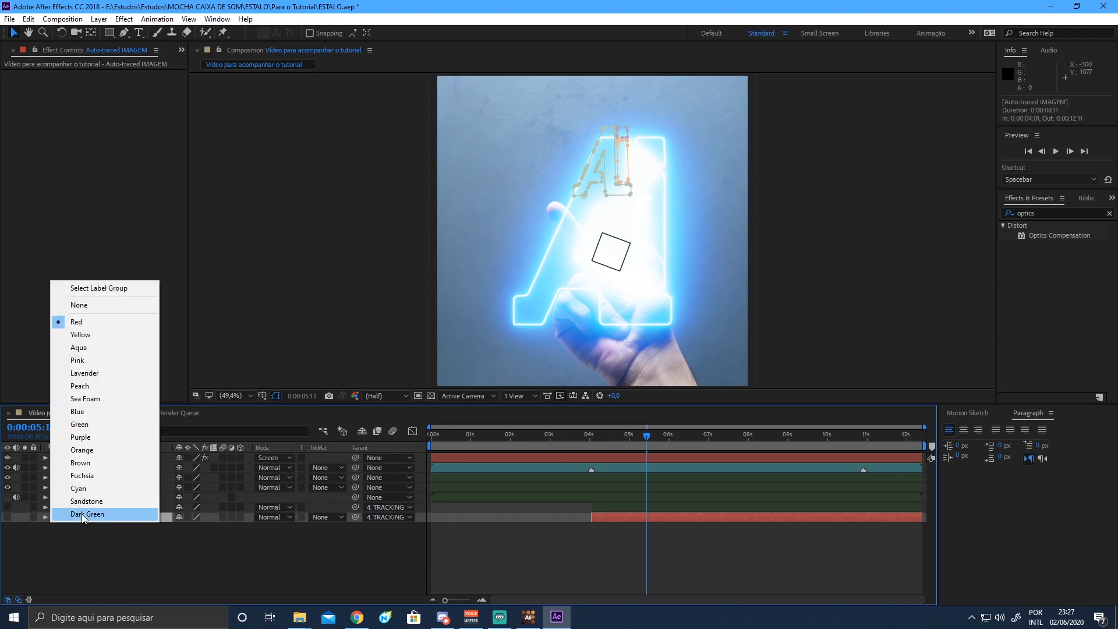
click(81, 513)
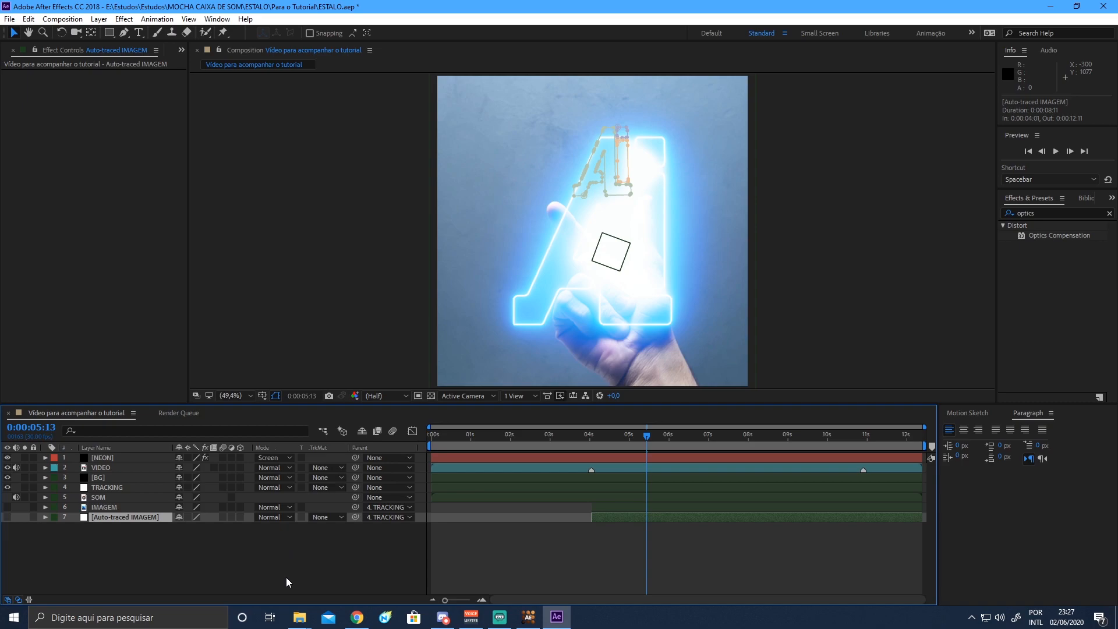
drag(124, 577, 239, 544)
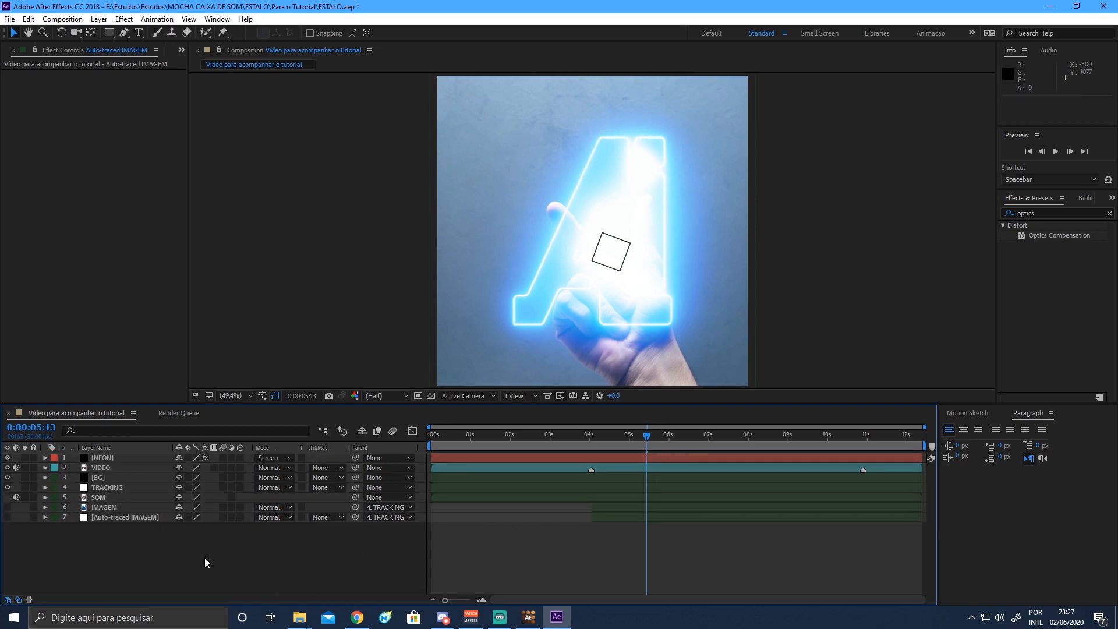
Mark the IMAGEM and auto-traced logo layers as shy and hide shy layers in the timeline.
click(361, 431)
click(179, 517)
click(179, 507)
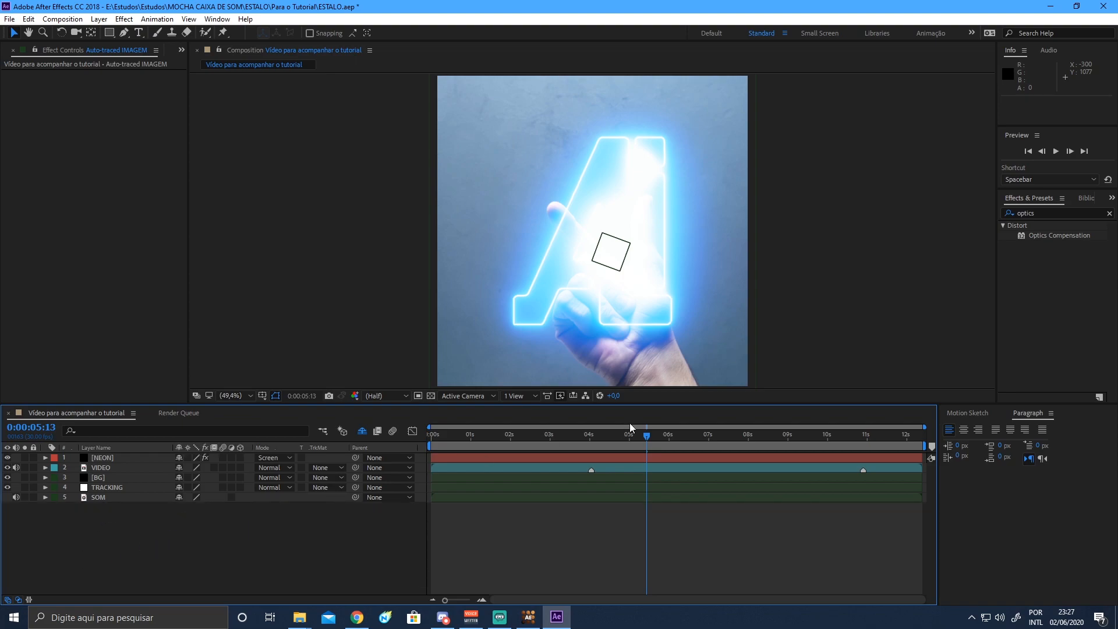
Scrub the neon logo back to 0:00:04:06, and briefly show the shy layers before hiding them again.
drag(639, 437, 597, 437)
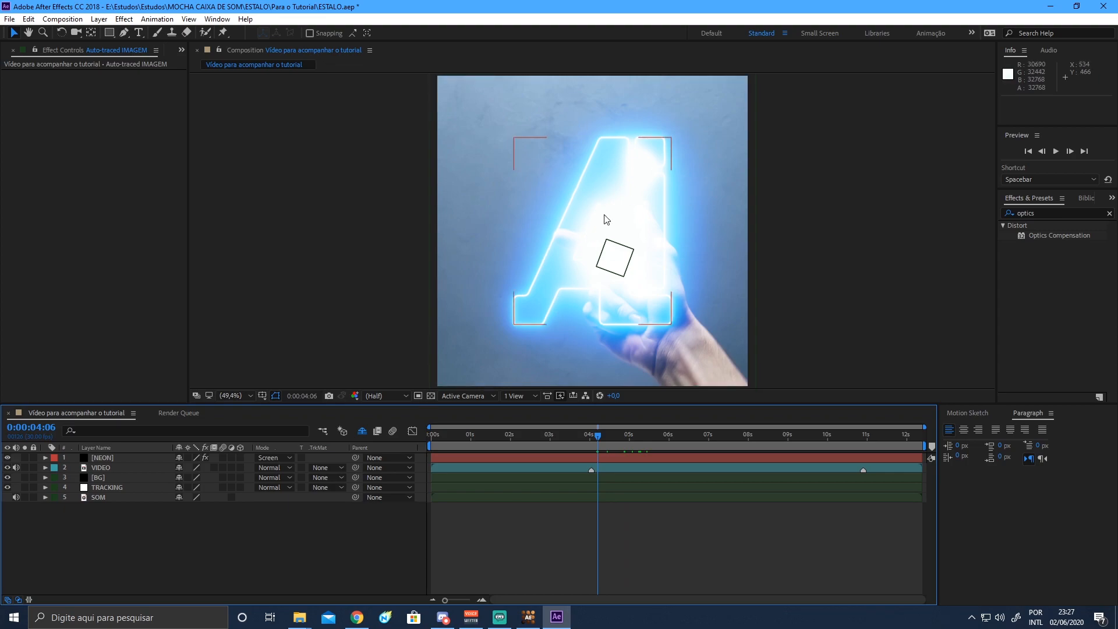
drag(88, 559, 163, 554)
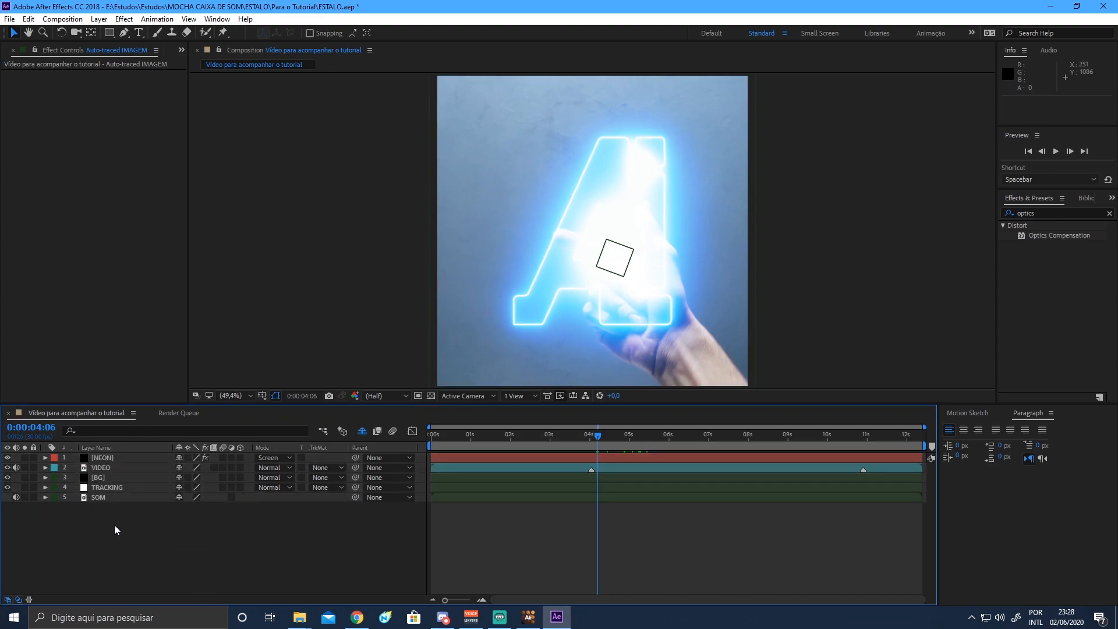
click(362, 432)
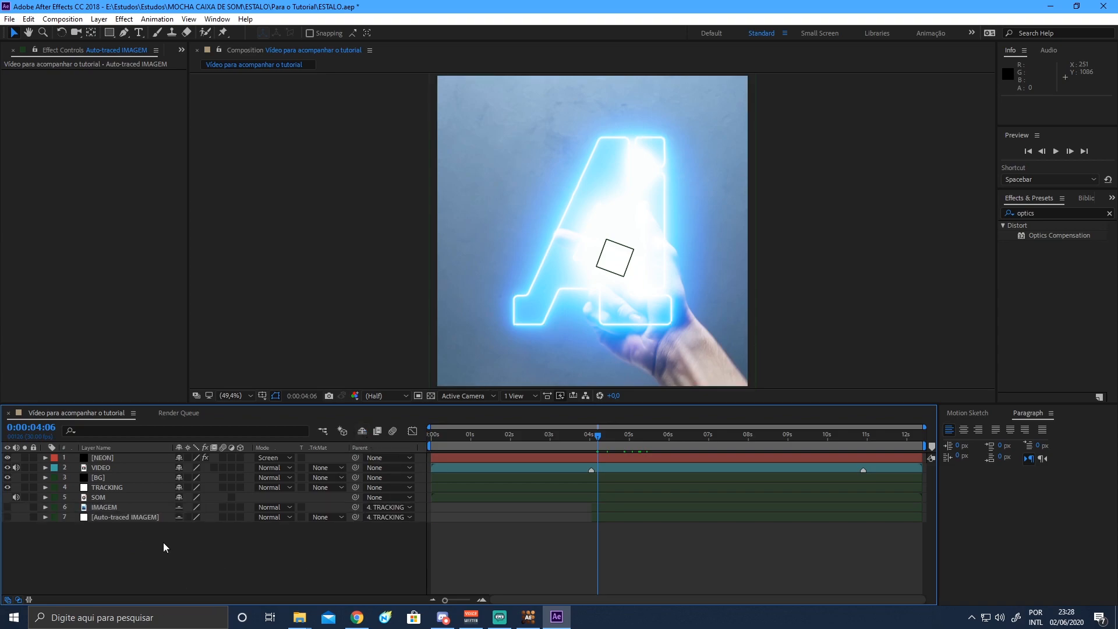
click(362, 432)
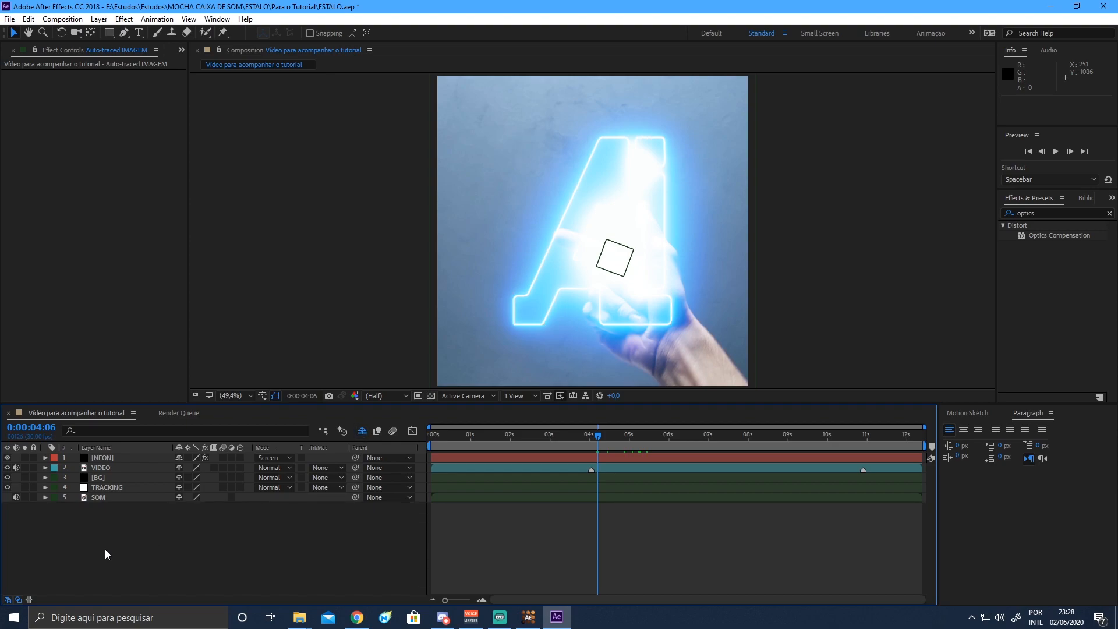
Give the NEON layer the Blue label colour after trying Green.
click(113, 457)
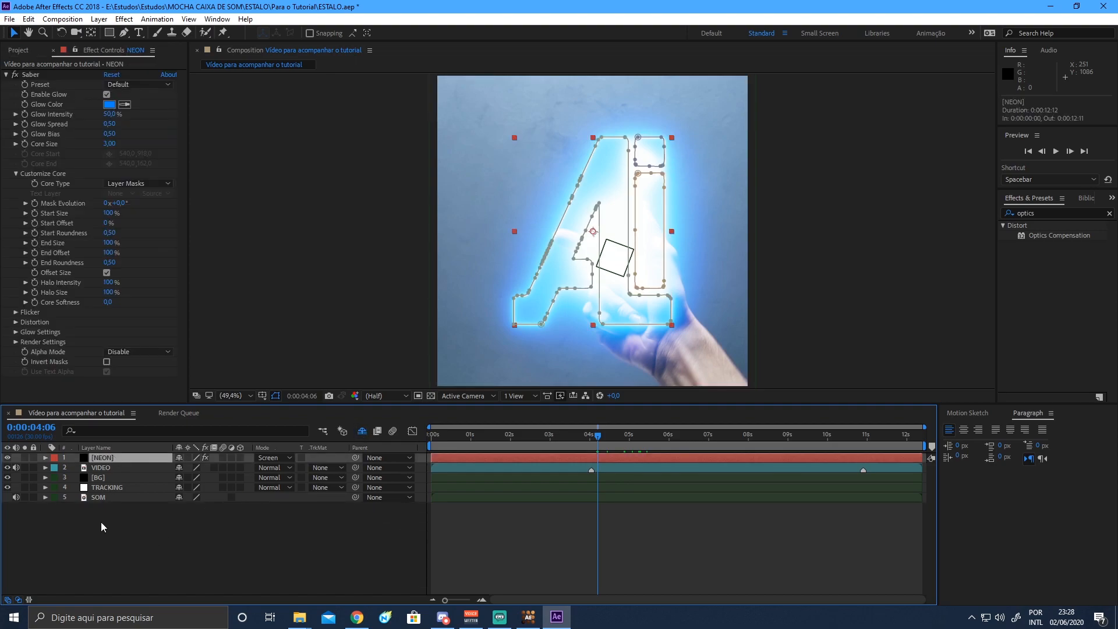
click(50, 460)
click(87, 365)
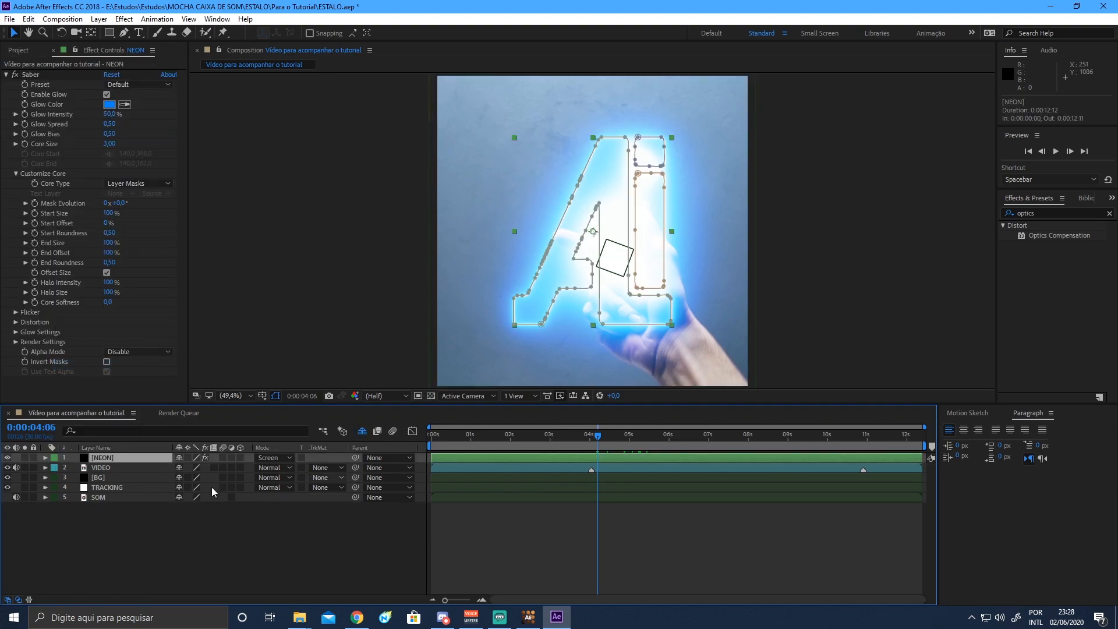
click(54, 457)
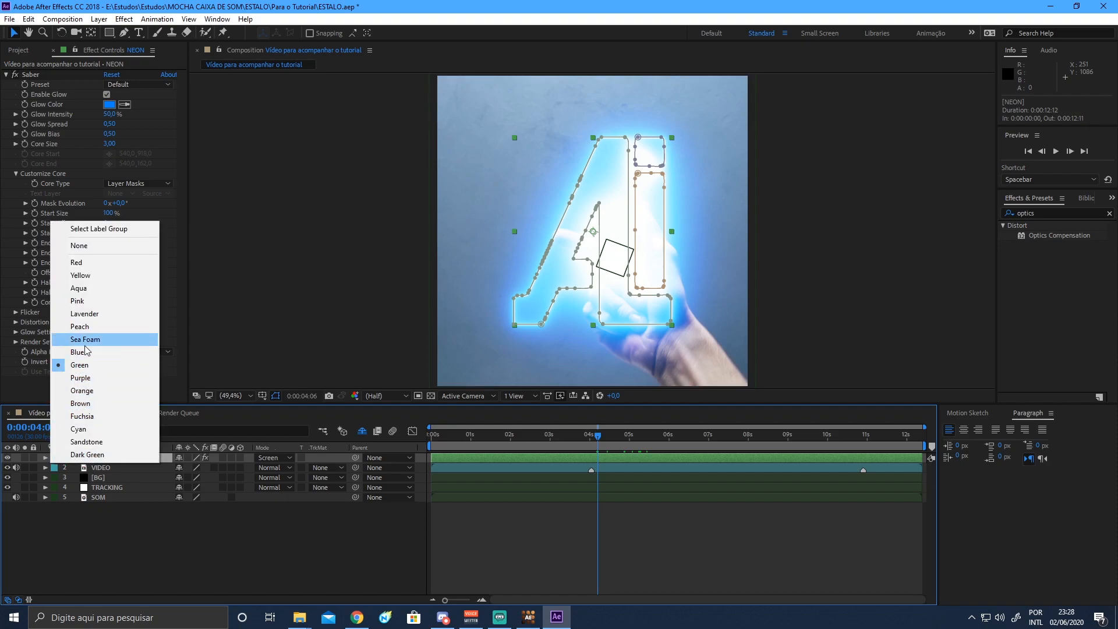
click(84, 351)
click(323, 578)
Scale the NEON layer down to 39%.
click(145, 458)
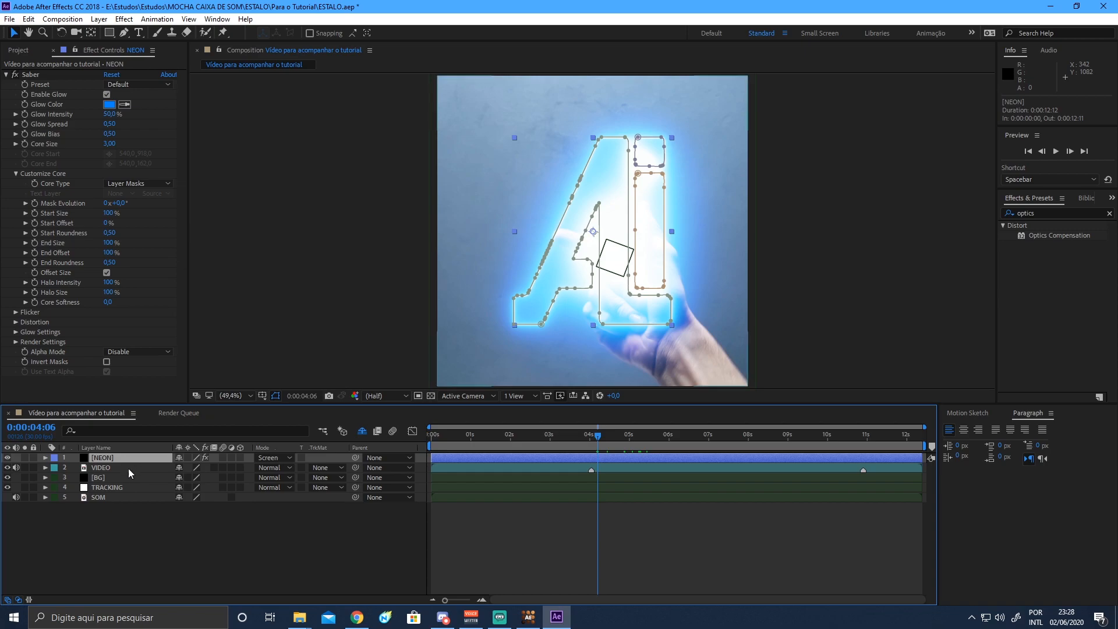
key(s)
drag(199, 470, 163, 471)
click(301, 558)
At 0:00:05:22, position the NEON layer above the raised fingers at 586, 321.
drag(588, 441, 659, 435)
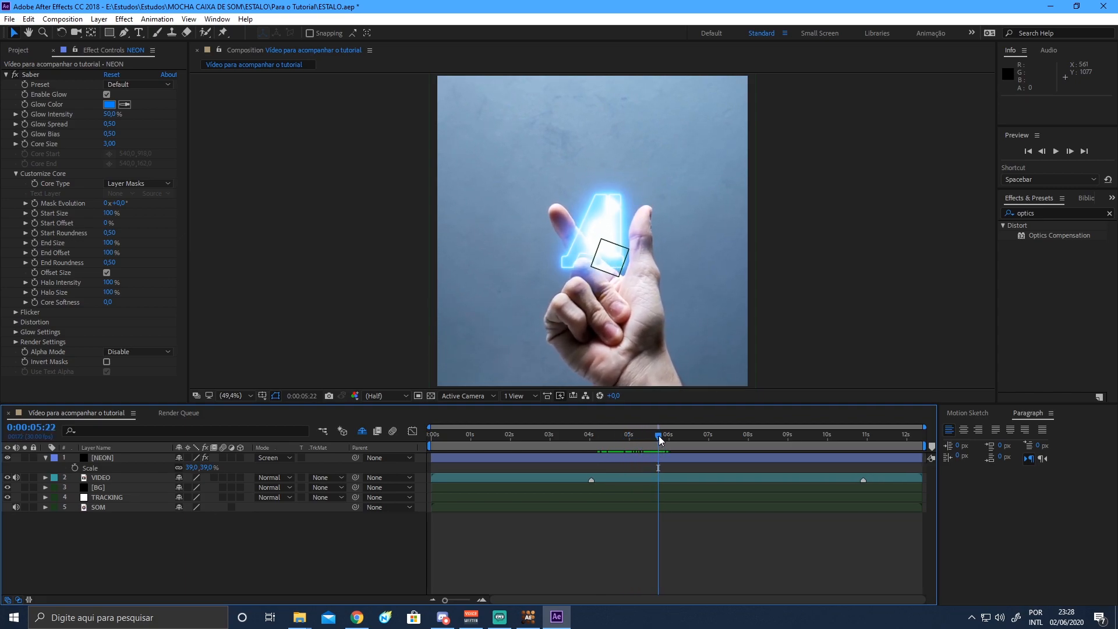
click(116, 459)
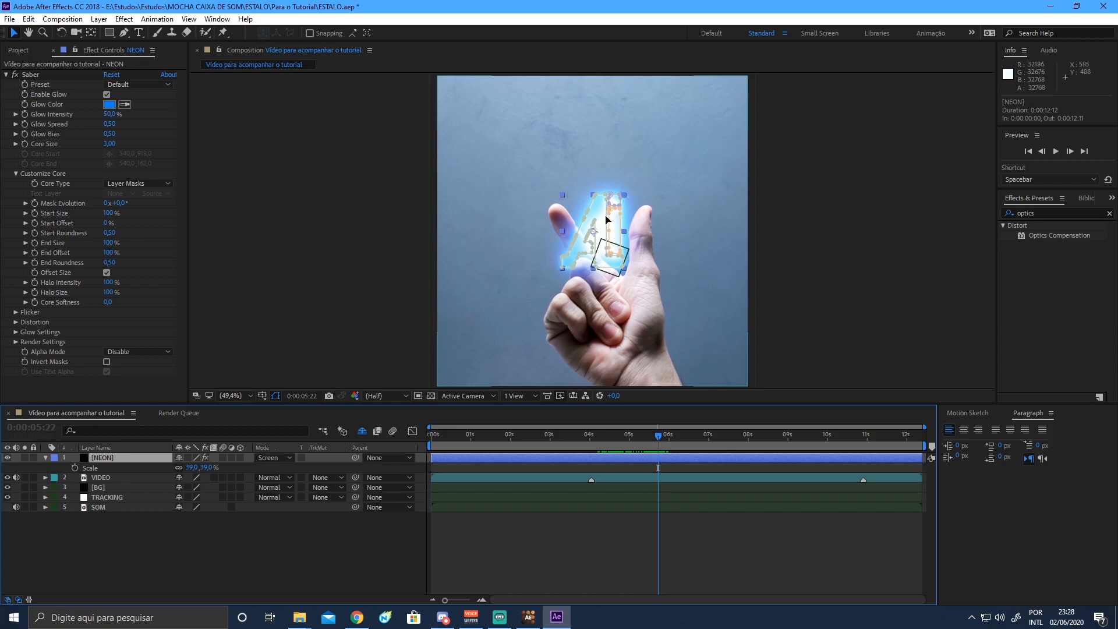
key(p)
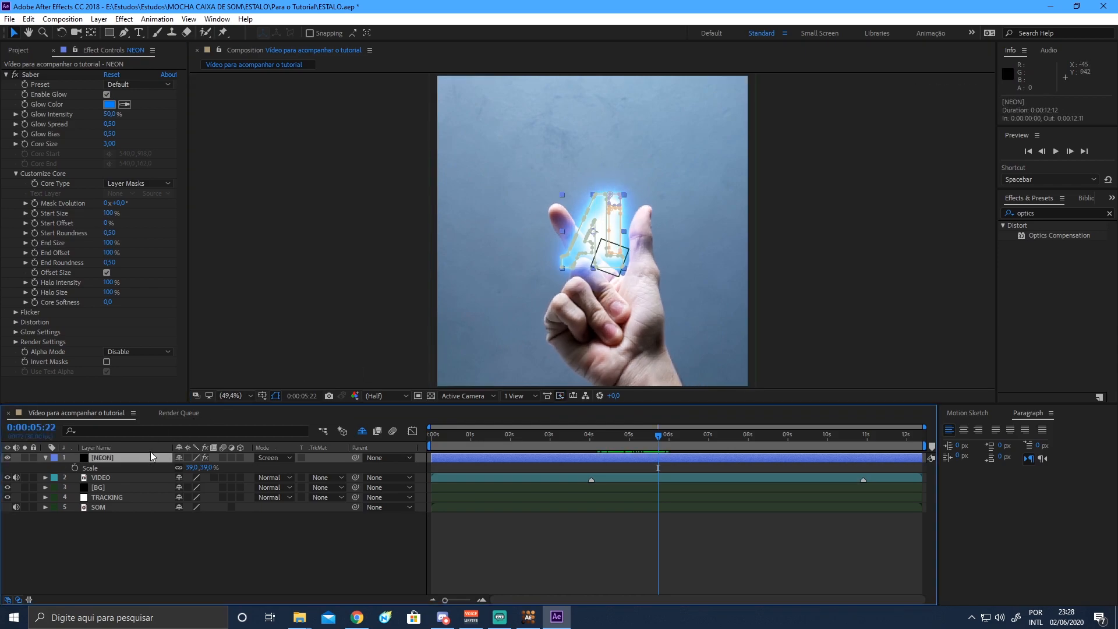
mouse_move(203, 469)
mouse_down()
mouse_move(145, 468)
mouse_move(213, 472)
mouse_up()
Show the NEON layer's Scale and Rotation alongside its Position, and collapse the layer's properties.
click(130, 457)
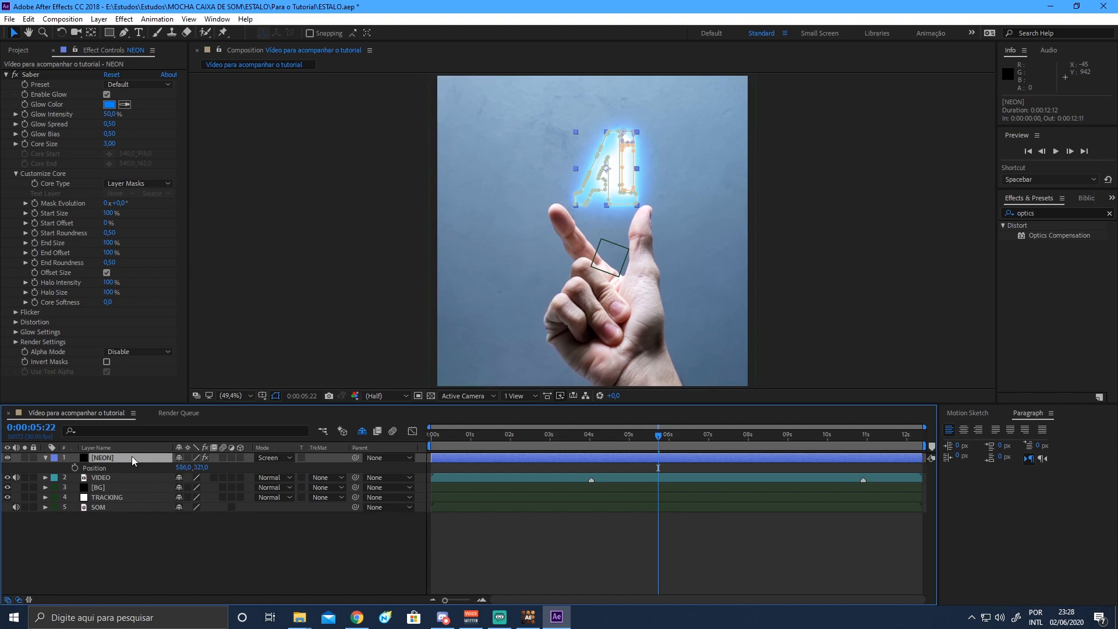
key(shift+s)
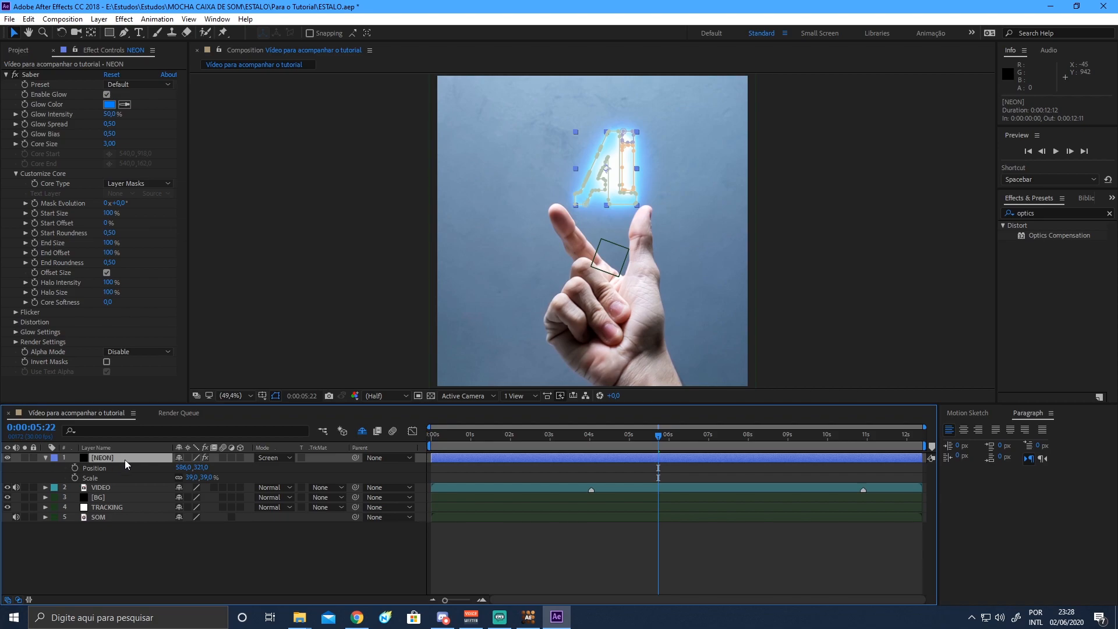
key(shift+r)
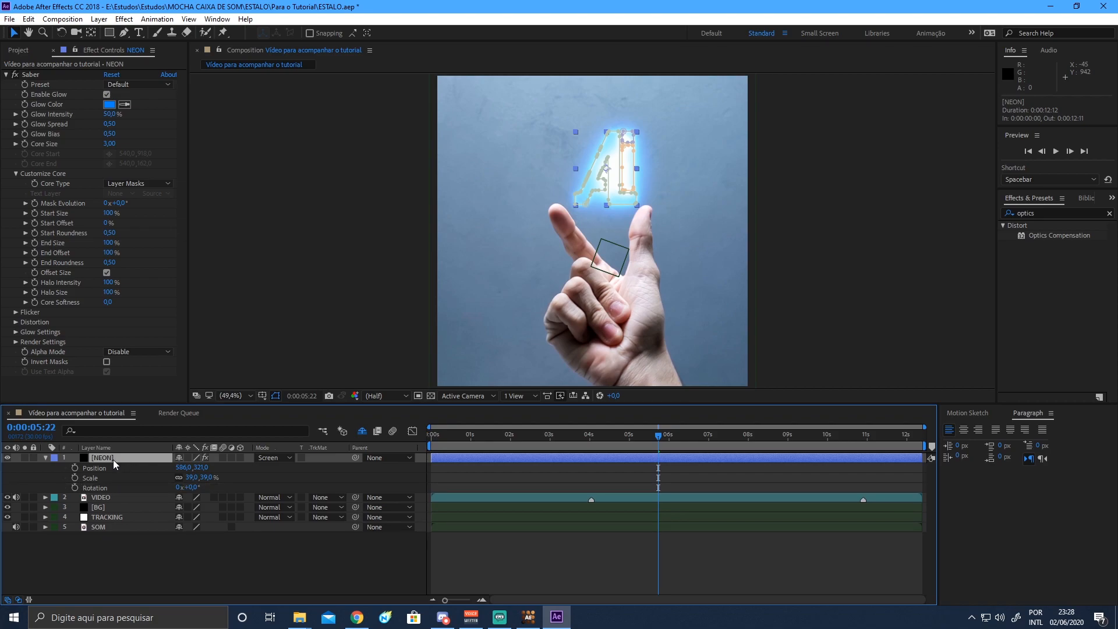
click(195, 558)
key(u)
key(u)
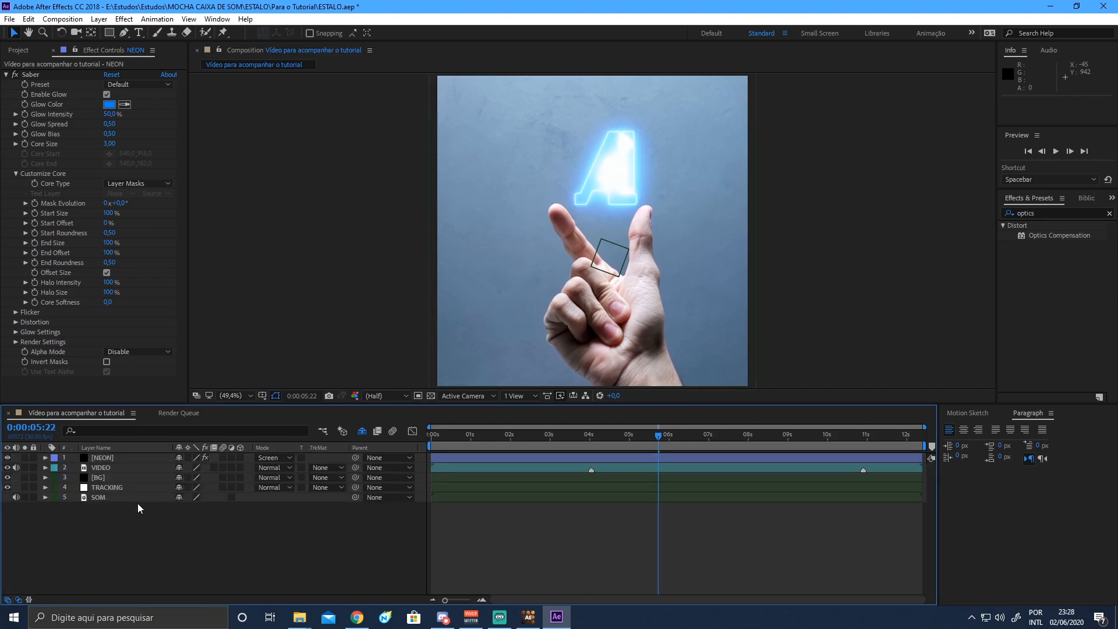
Reduce the NEON layer's Scale to 33% and collapse its properties.
click(116, 459)
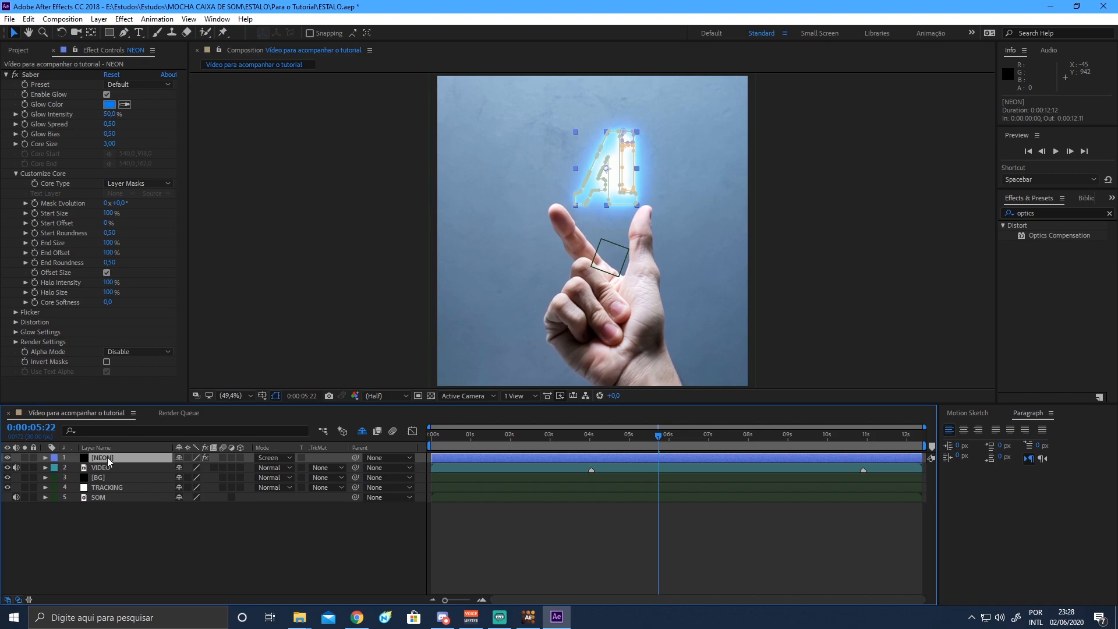
key(s)
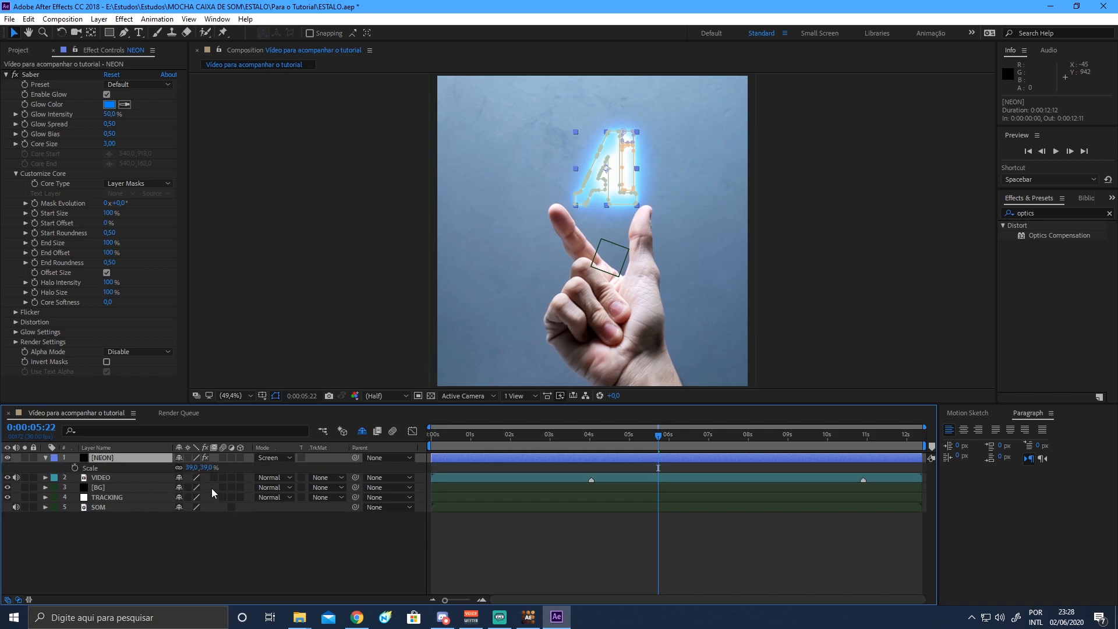
drag(192, 471, 188, 470)
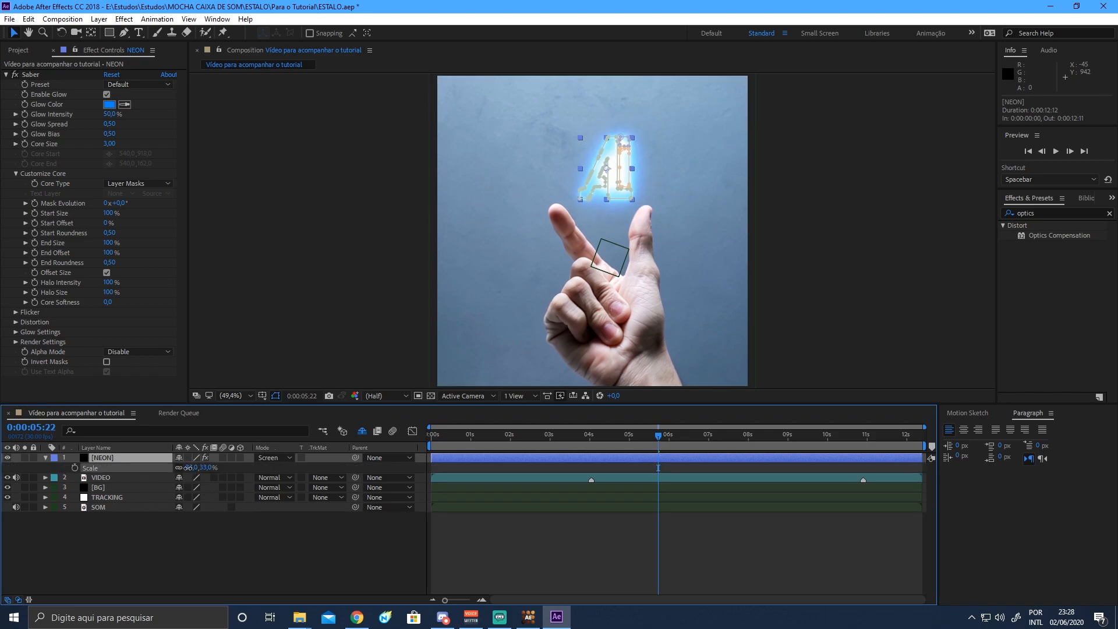
click(288, 540)
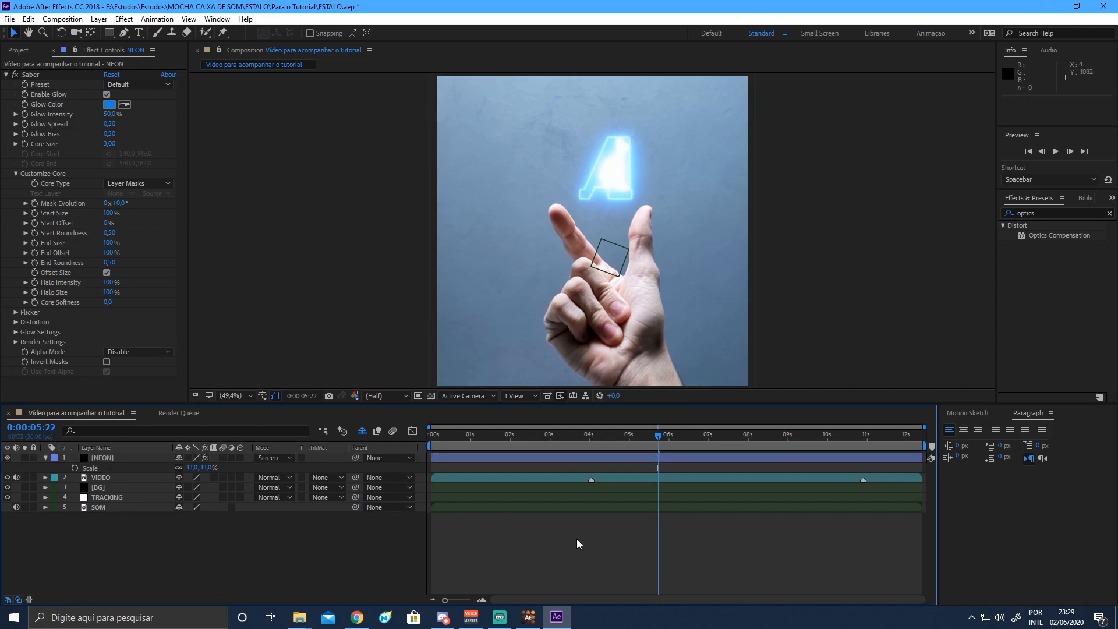
click(125, 458)
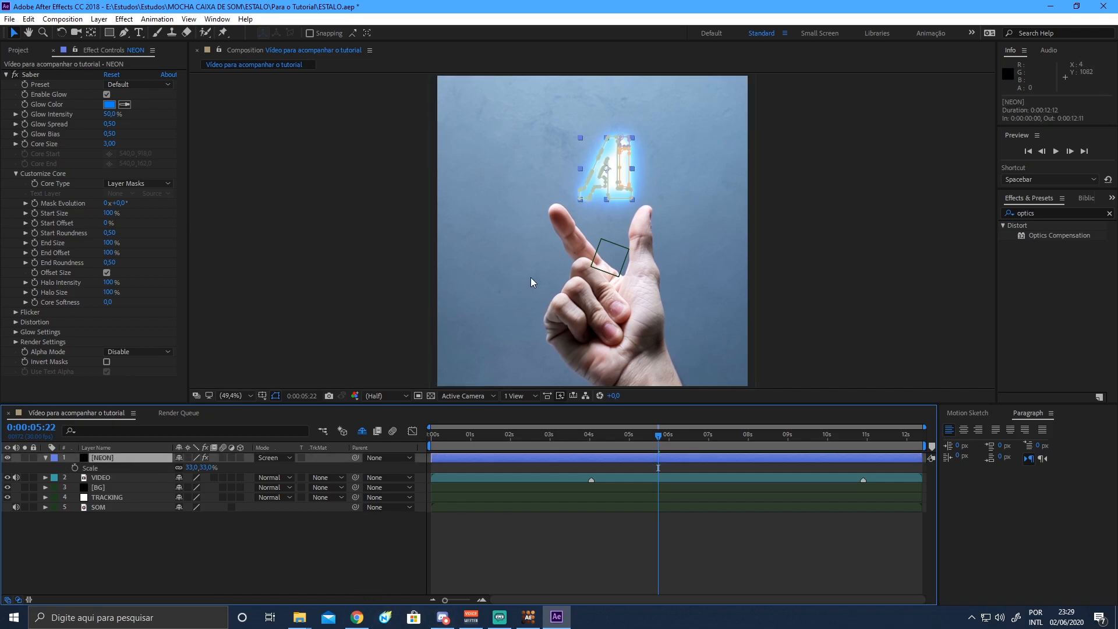
key(u)
key(u)
click(256, 578)
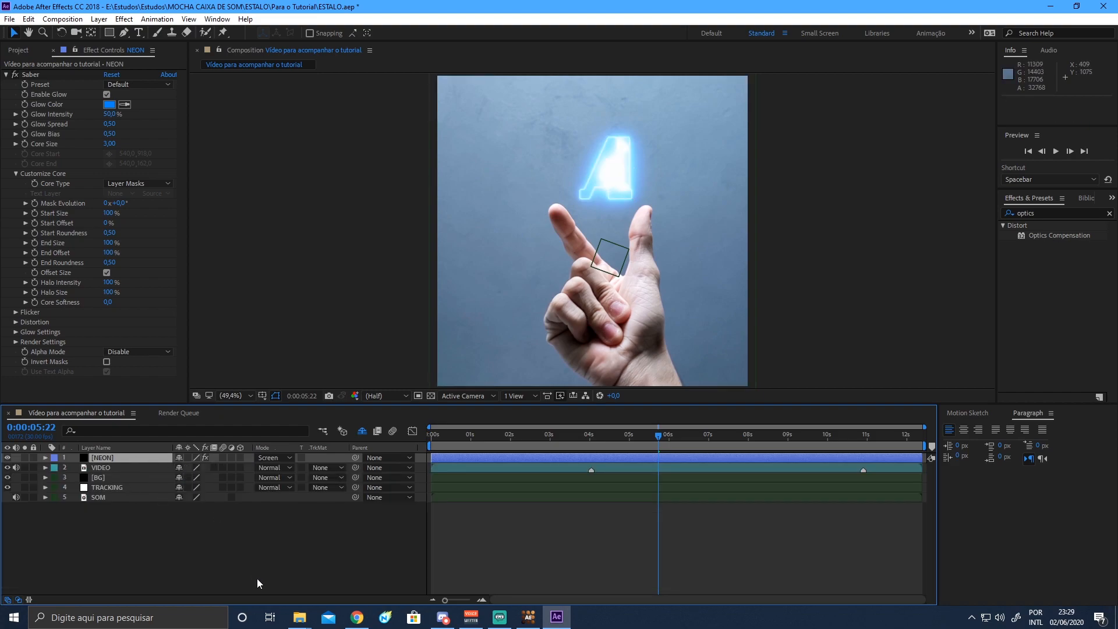
Trim the start of the NEON layer to the VIDEO layer's first snap marker at 0:00:04:01.
drag(658, 437, 593, 484)
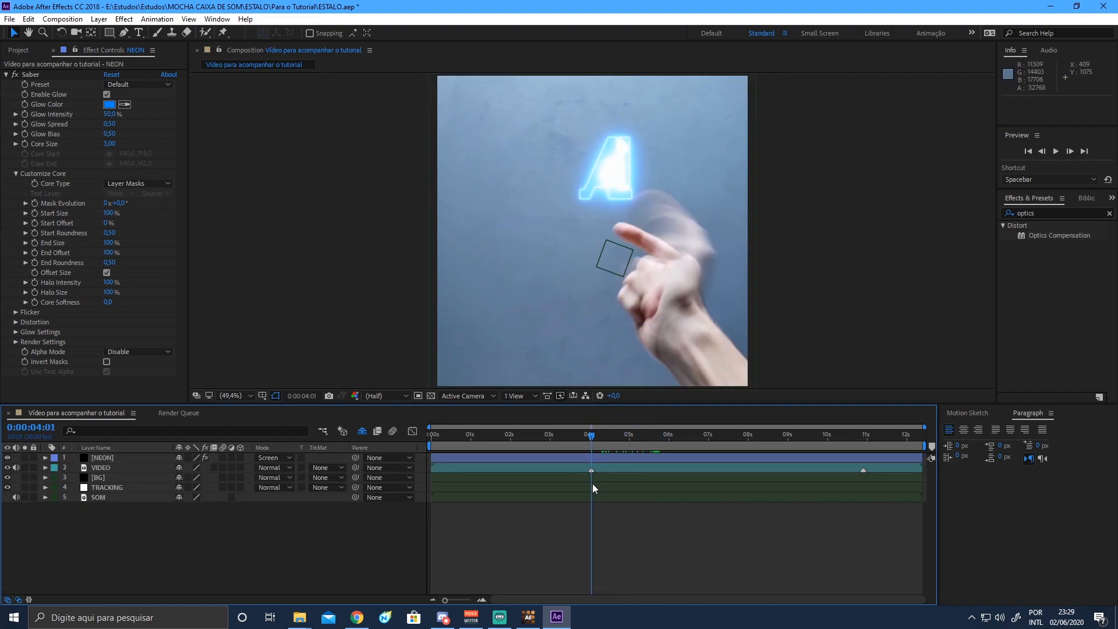
click(598, 468)
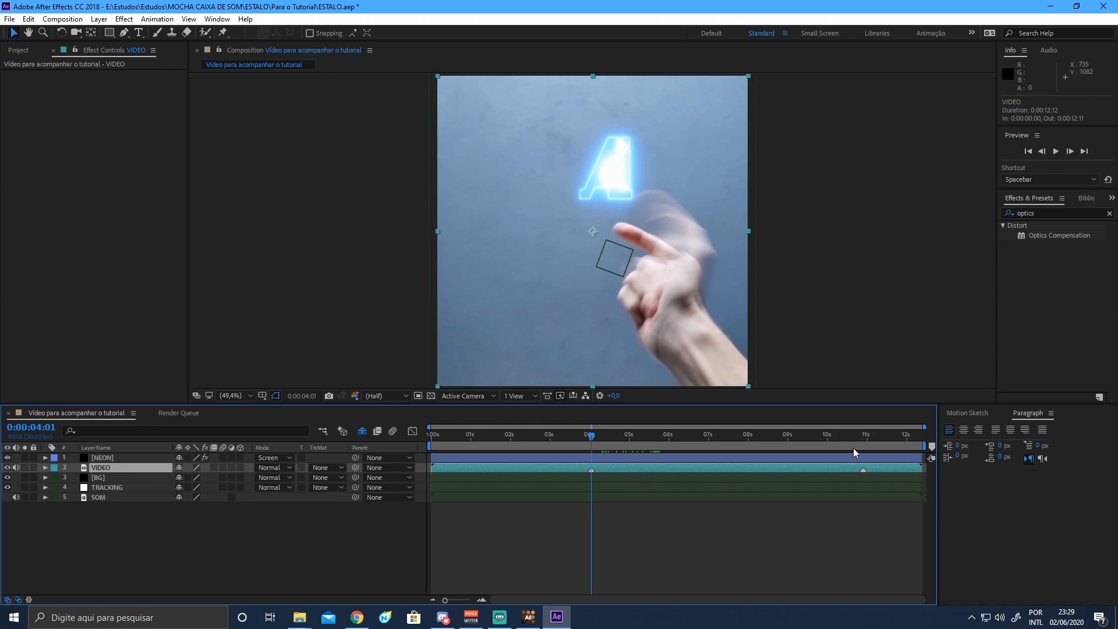
drag(620, 566, 844, 454)
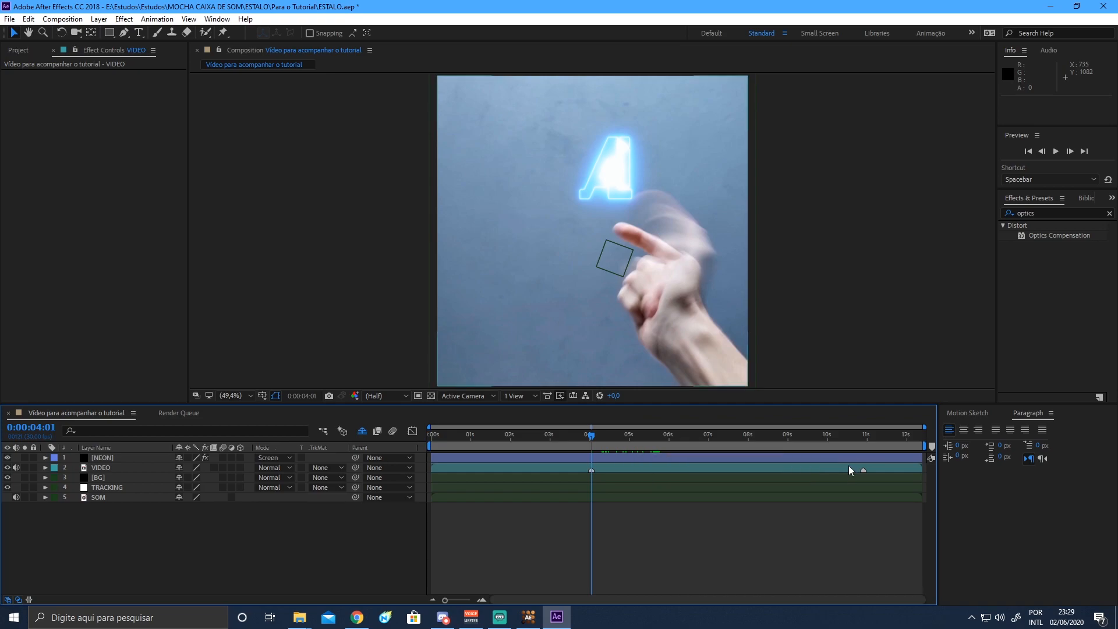
click(802, 467)
click(327, 574)
click(633, 459)
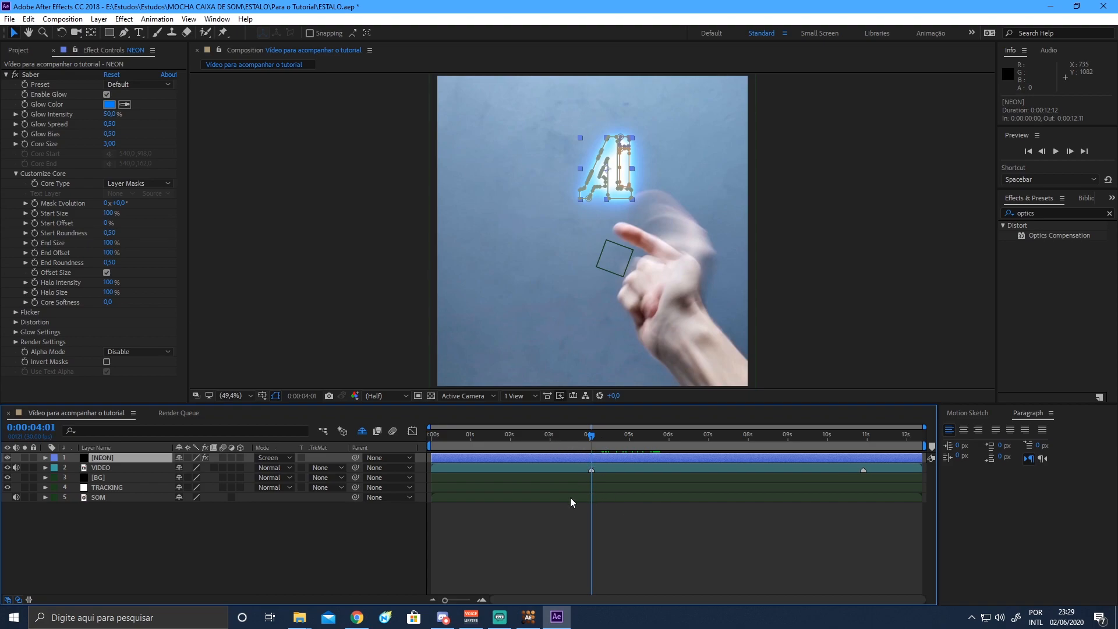
key(alt+bracketleft)
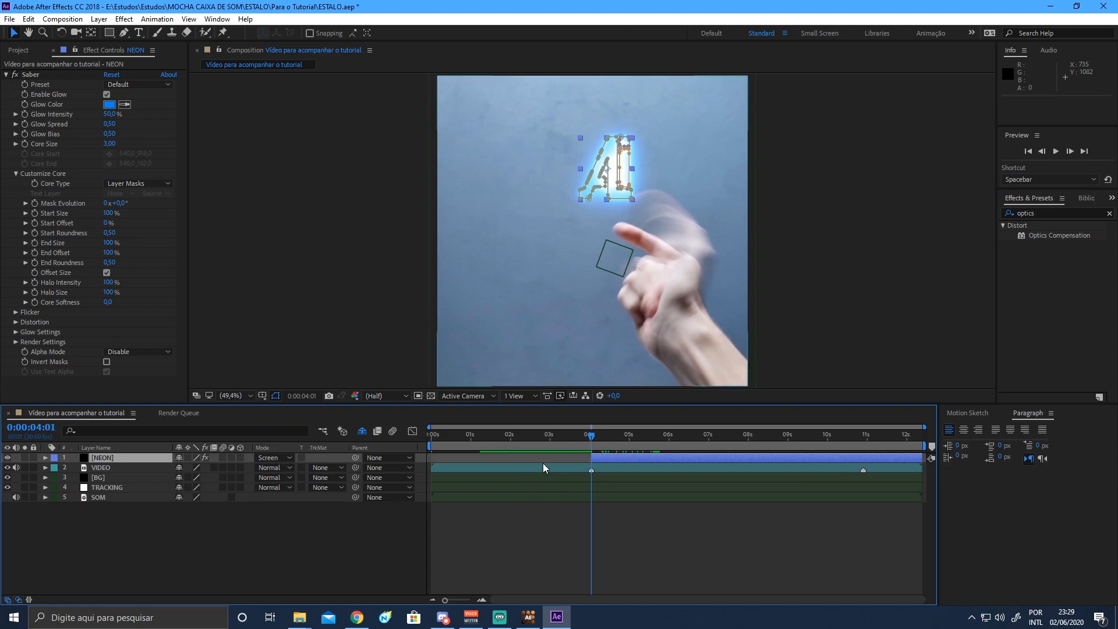
mouse_move(575, 438)
mouse_down()
mouse_move(541, 440)
mouse_move(630, 435)
mouse_move(614, 491)
mouse_move(591, 502)
mouse_up()
click(335, 559)
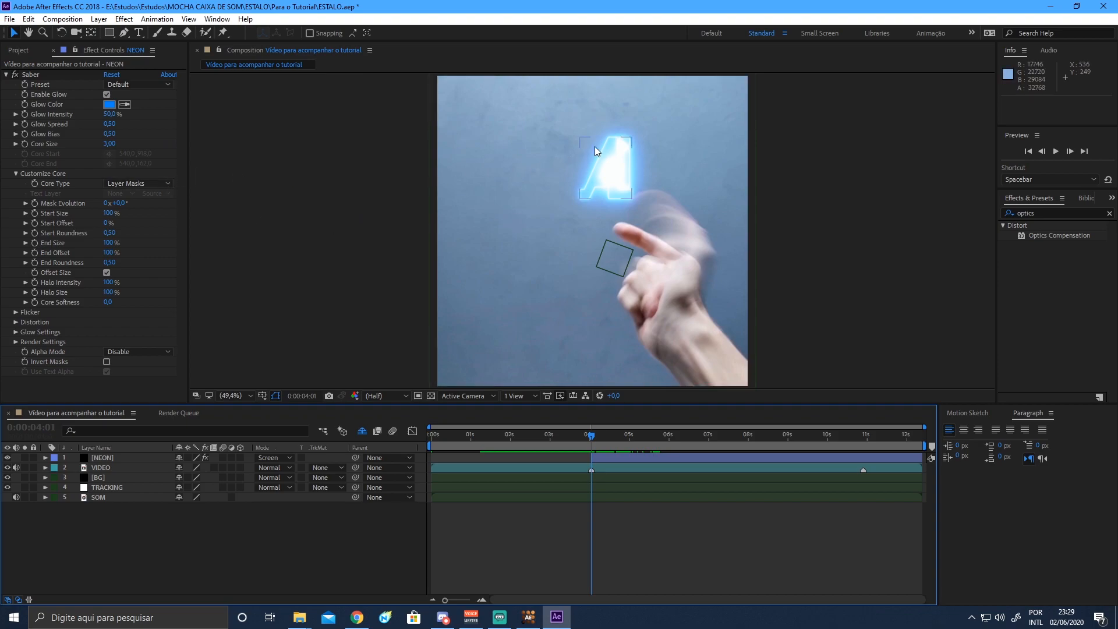
Set the NEON layer's Saber Glow Intensity to 70% and keyframe it at 0:00:04:01.
drag(116, 117, 432, 130)
drag(562, 143, 375, 139)
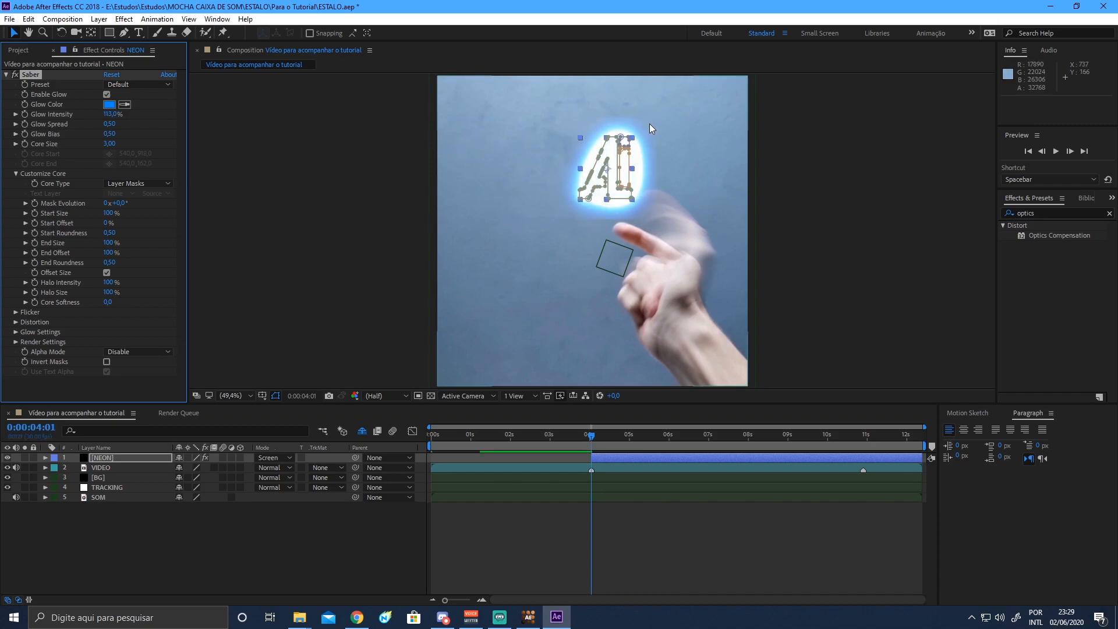
drag(105, 114, 79, 114)
click(246, 561)
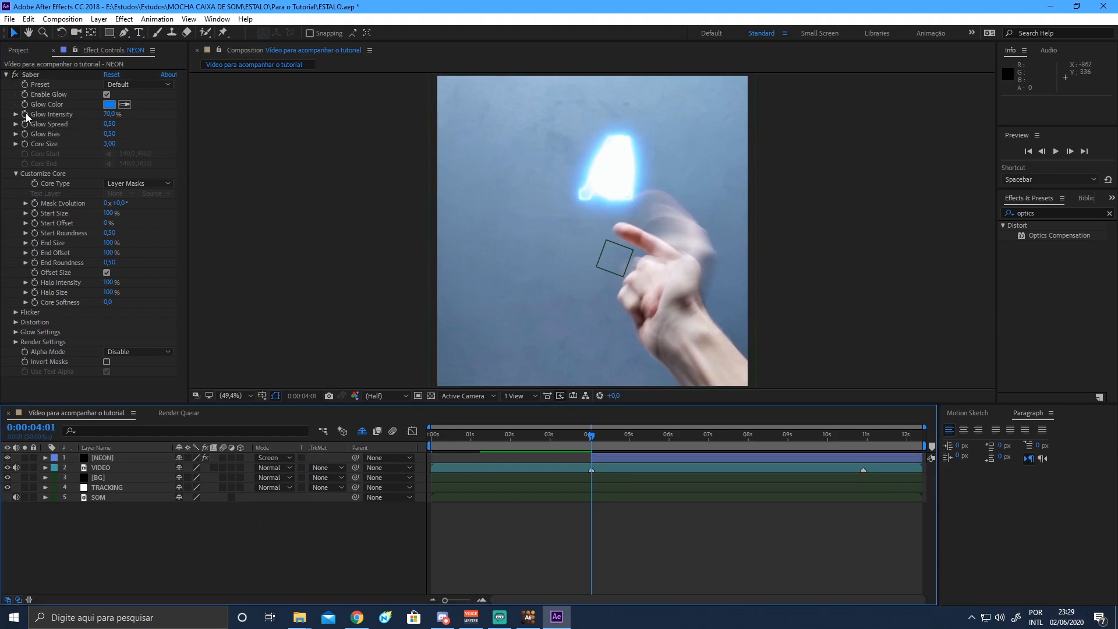
click(30, 75)
Add a second Saber Glow Intensity keyframe of 28% at 0:00:05:15.
drag(591, 438, 649, 452)
drag(111, 114, 88, 115)
click(110, 114)
text(28)
key(Return)
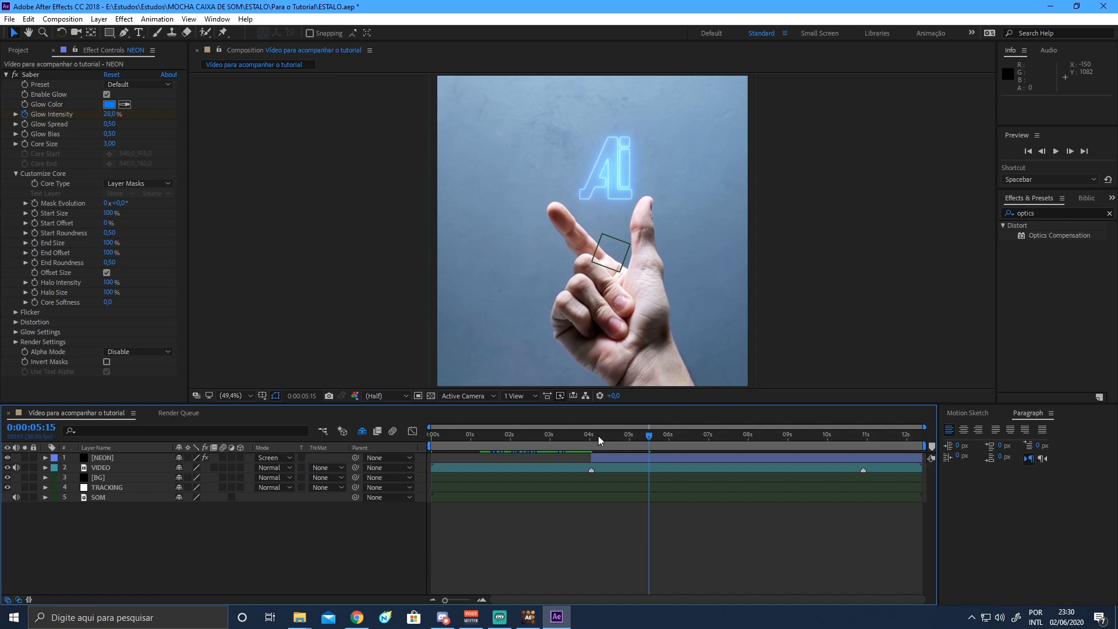
Animate Saber's Mask Evolution from 0 at 0:00:00:00 to 4 full revolutions at 0:00:12:11.
drag(625, 435, 425, 431)
key(space)
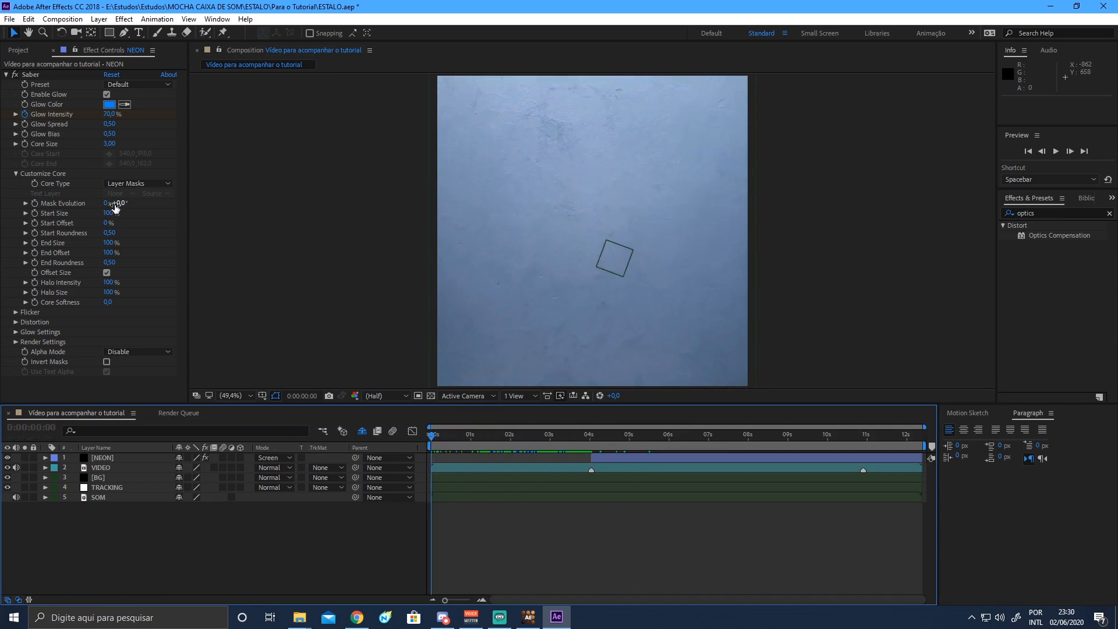
click(42, 205)
drag(649, 441, 925, 437)
click(108, 204)
text(4)
key(Return)
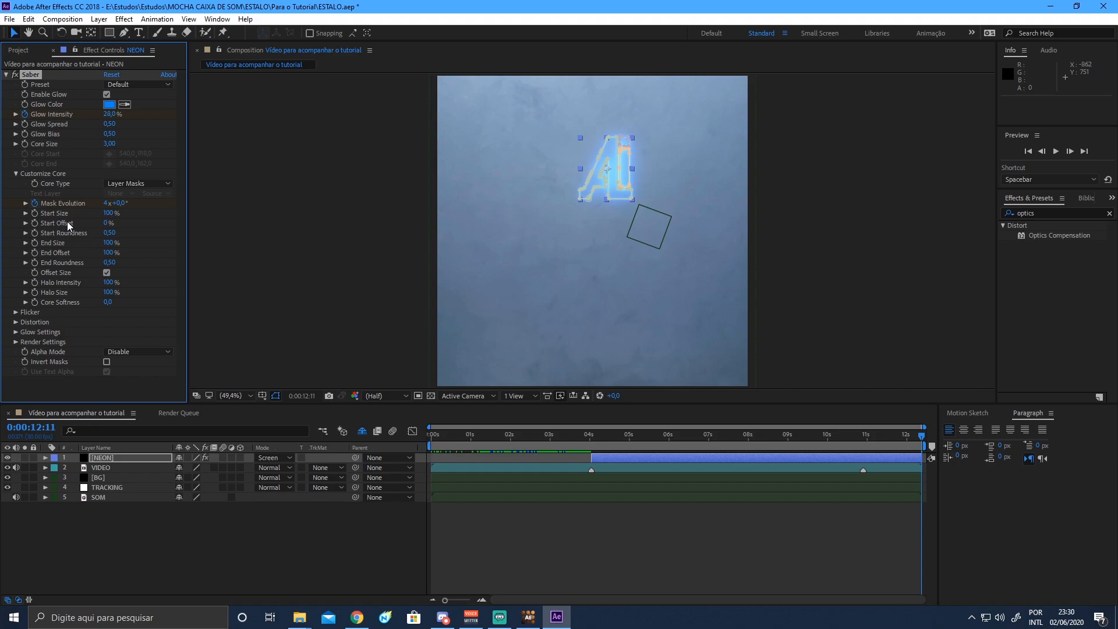
Set Saber's Start Size to 8% and scrub to 0:00:06:15 to check the neon outline.
click(108, 213)
text(8)
key(Return)
click(408, 519)
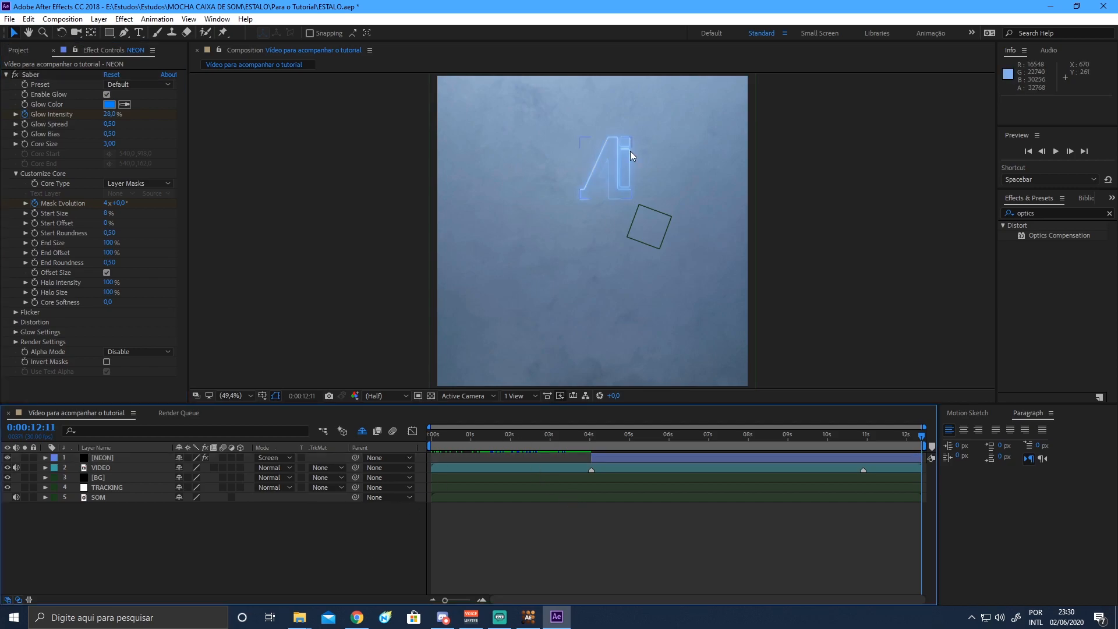
drag(583, 435, 688, 436)
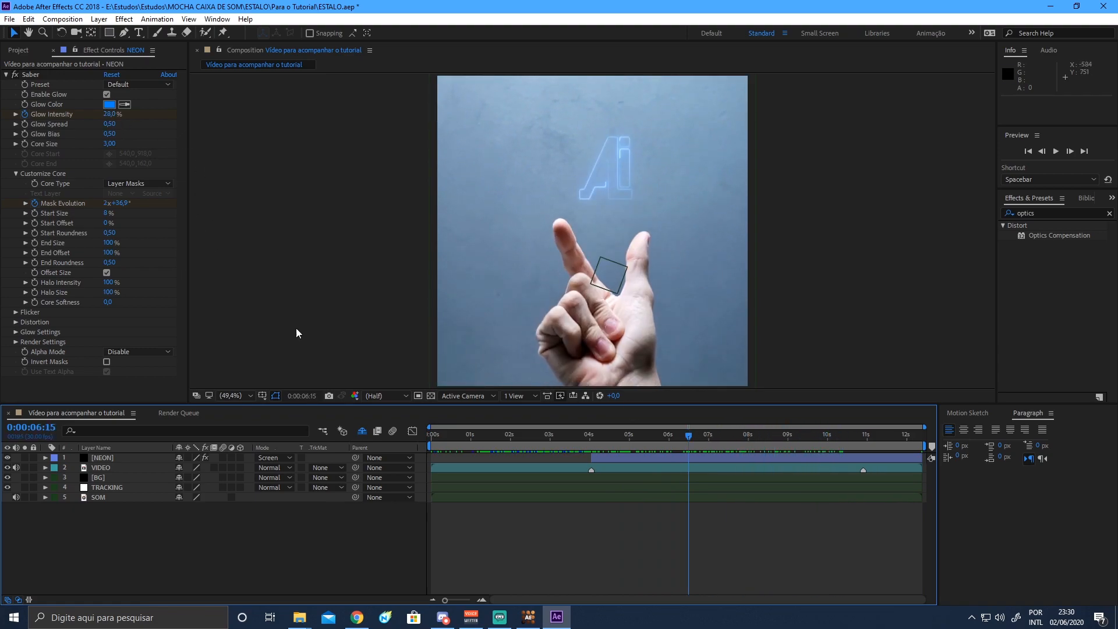
Reveal the NEON layer's keyframes and raise the Glow Intensity keyframe at 0:00:05:15, trying 30% and settling on 40%.
click(124, 459)
key(u)
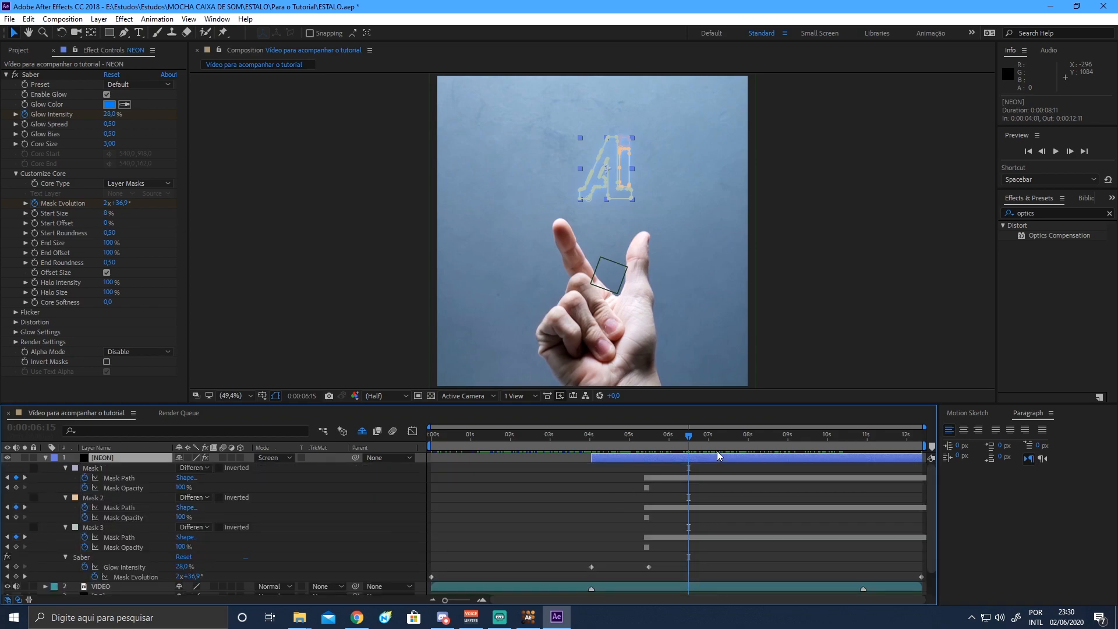
drag(685, 442, 652, 451)
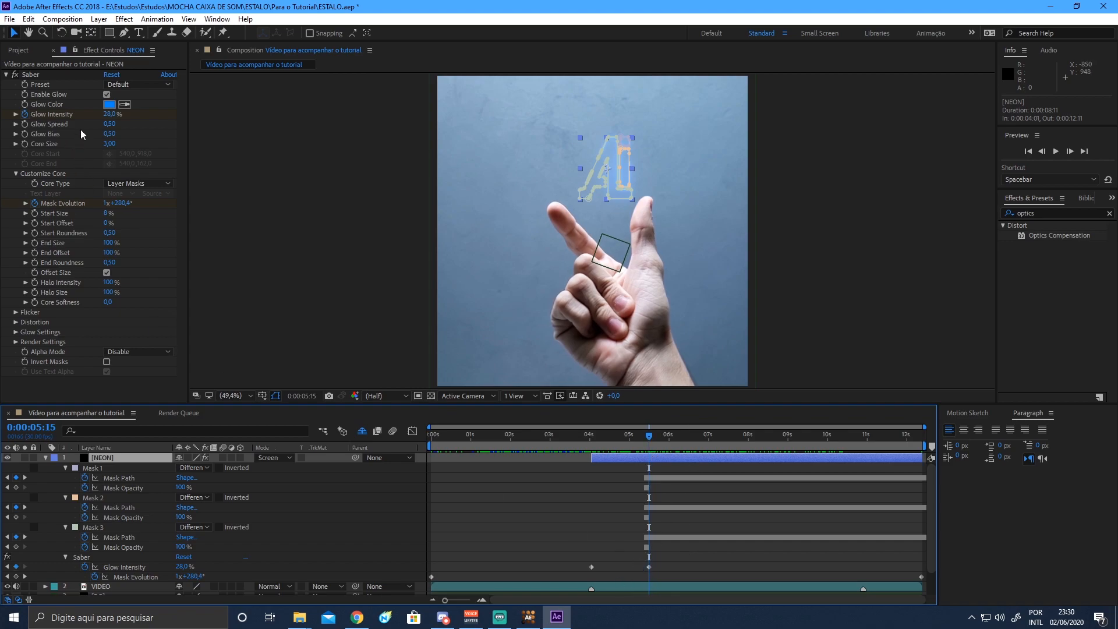
click(110, 114)
text(30)
key(Return)
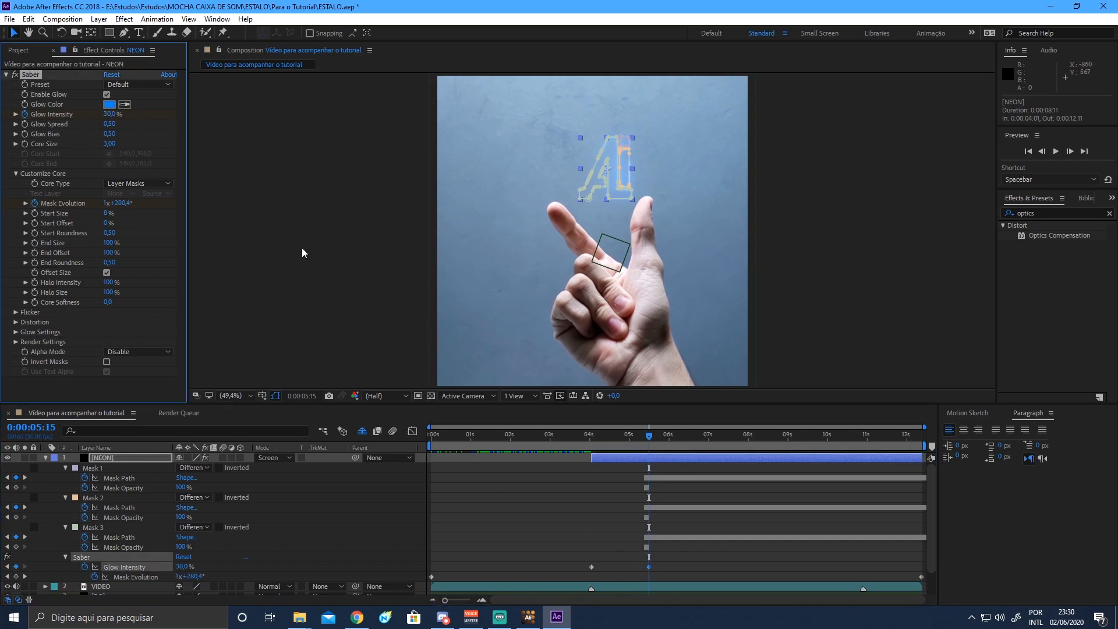
click(392, 515)
click(111, 114)
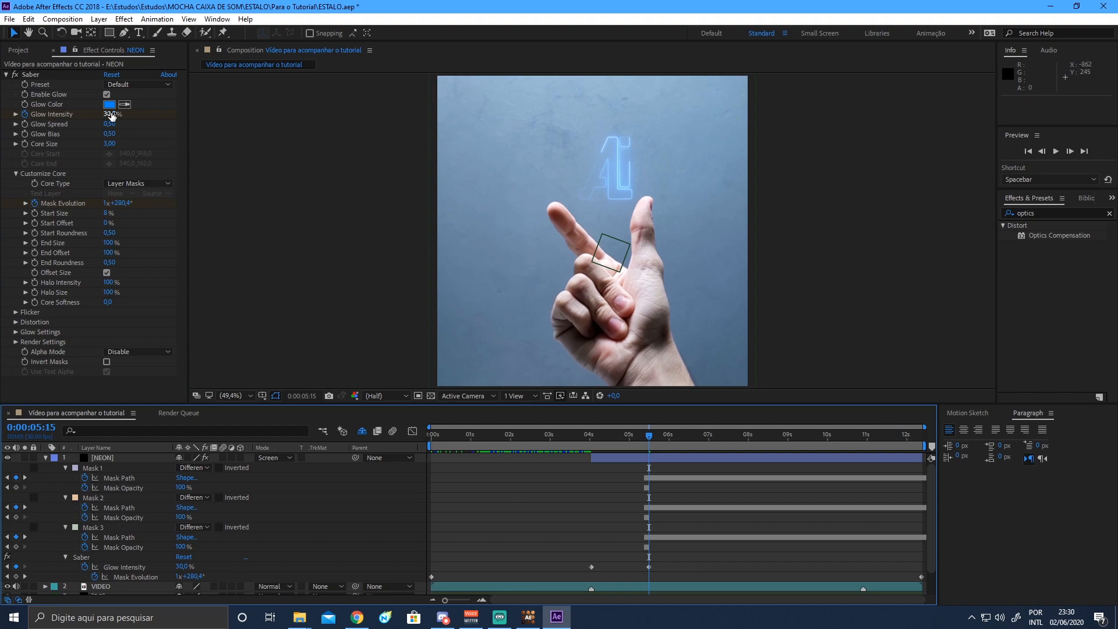
key(Return)
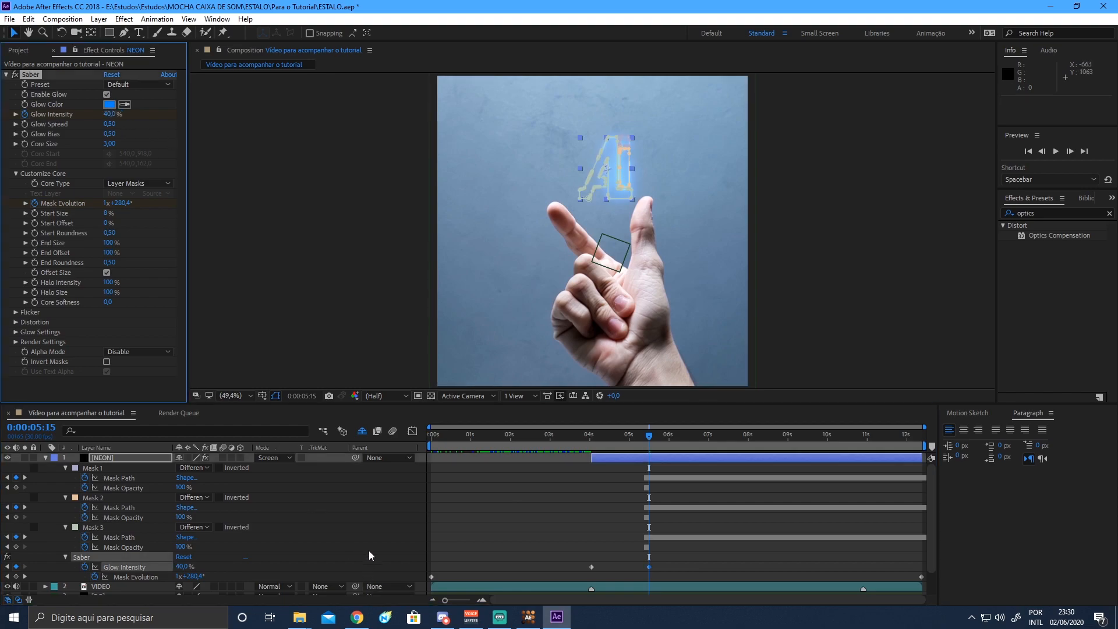
Collapse the NEON layer's revealed keyframes and masks, and hide the layer.
drag(650, 434, 718, 435)
click(142, 457)
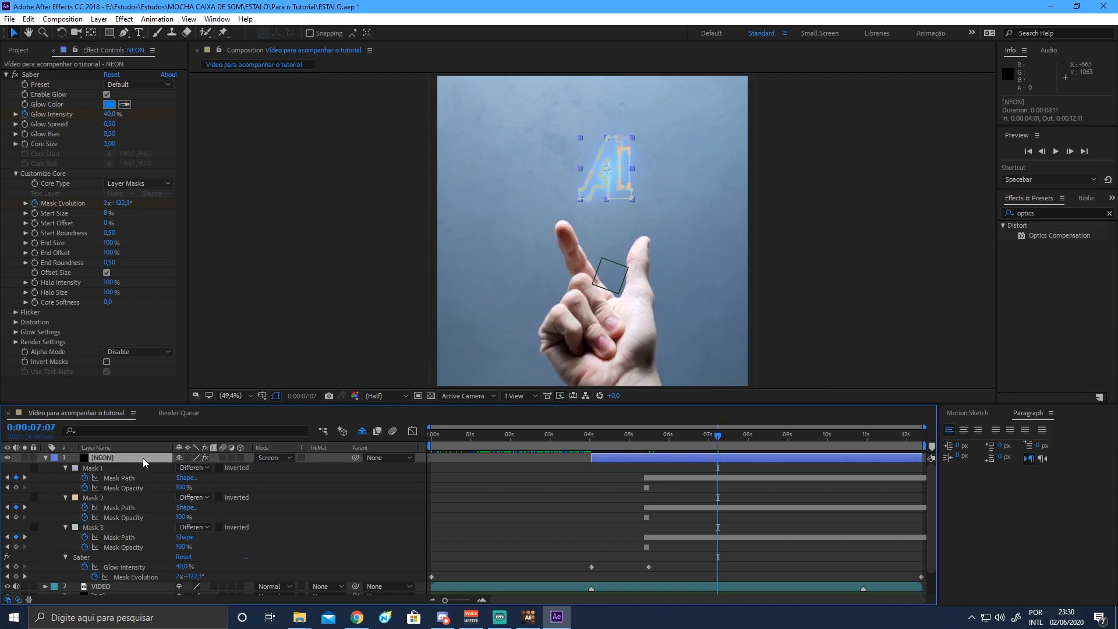
key(u)
drag(572, 435, 610, 473)
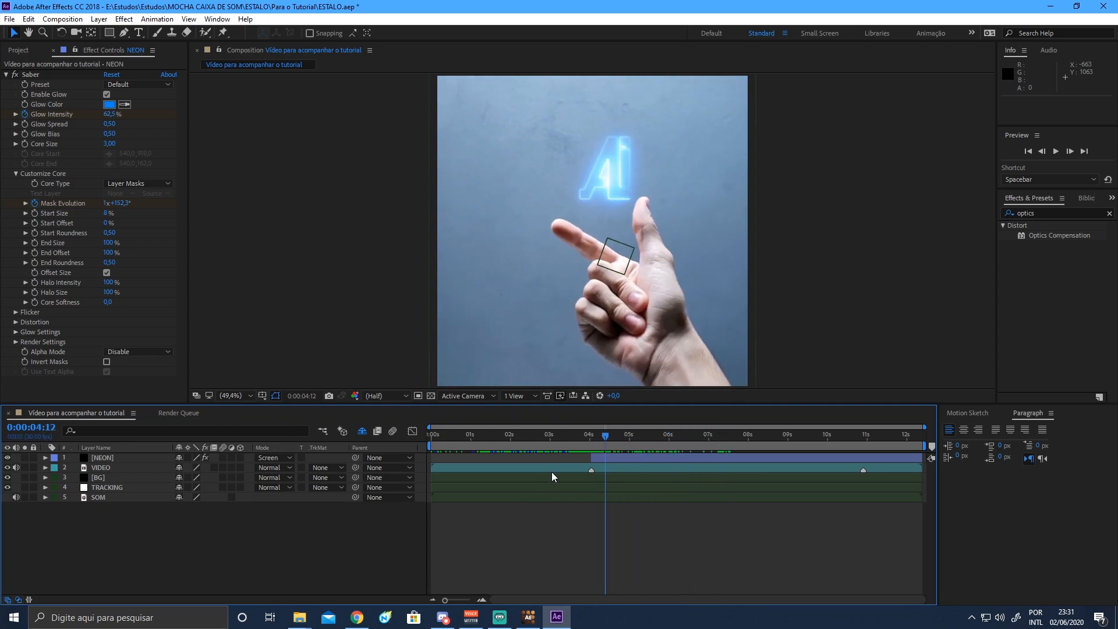
click(553, 469)
click(618, 459)
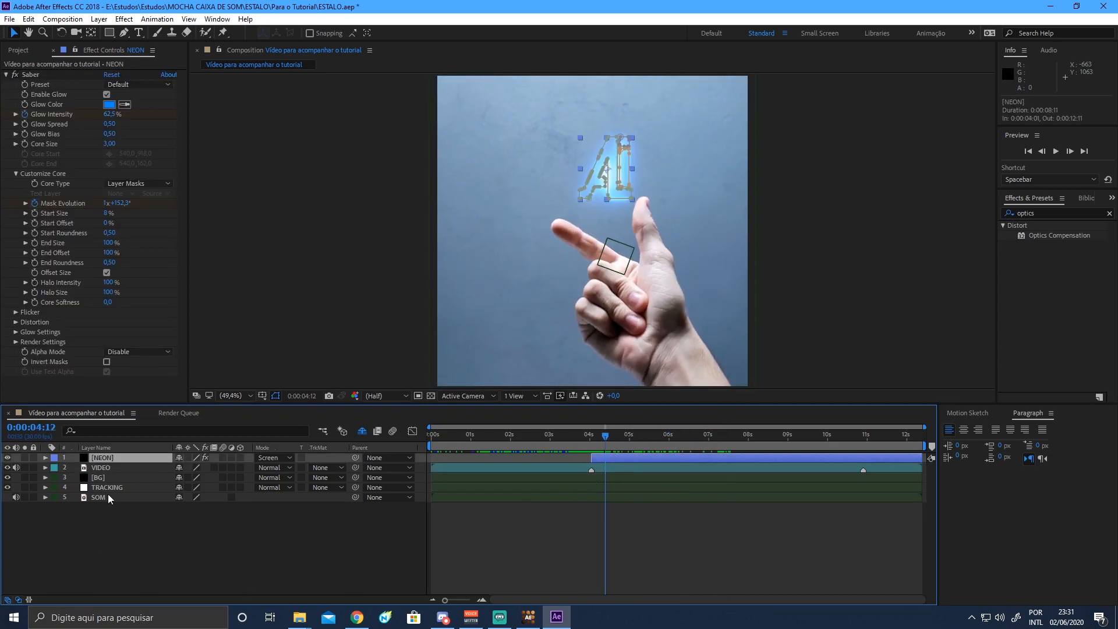
click(7, 457)
click(274, 544)
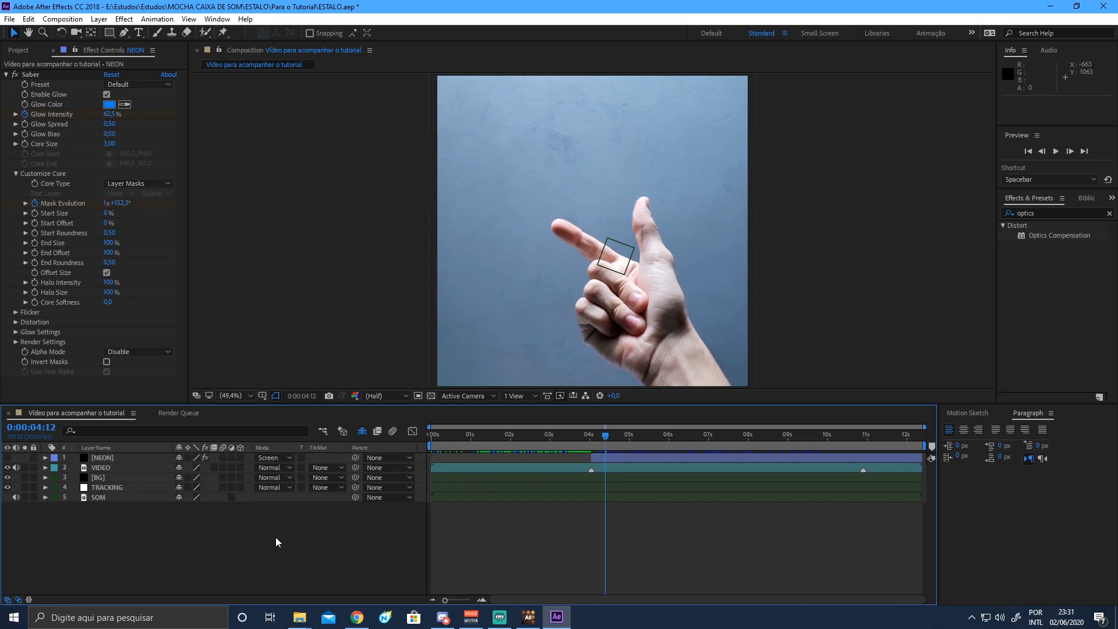
Split the VIDEO layer at 0:00:04:01 and split its second part again at 0:00:10:27.
click(630, 469)
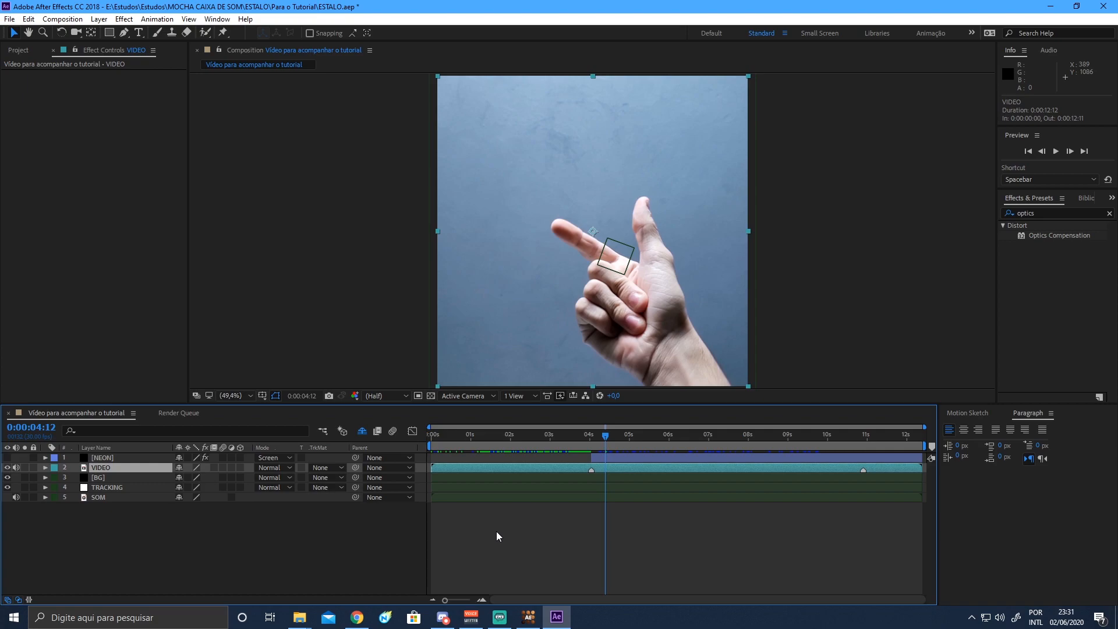
drag(602, 428, 586, 507)
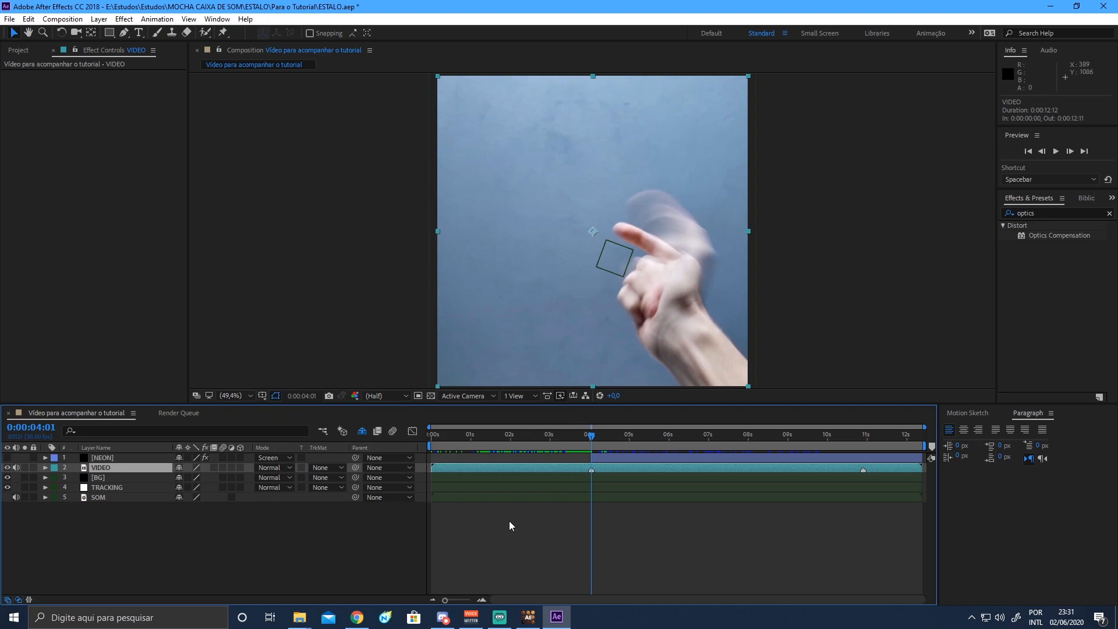
key(ctrl+shift+d)
drag(609, 436, 863, 484)
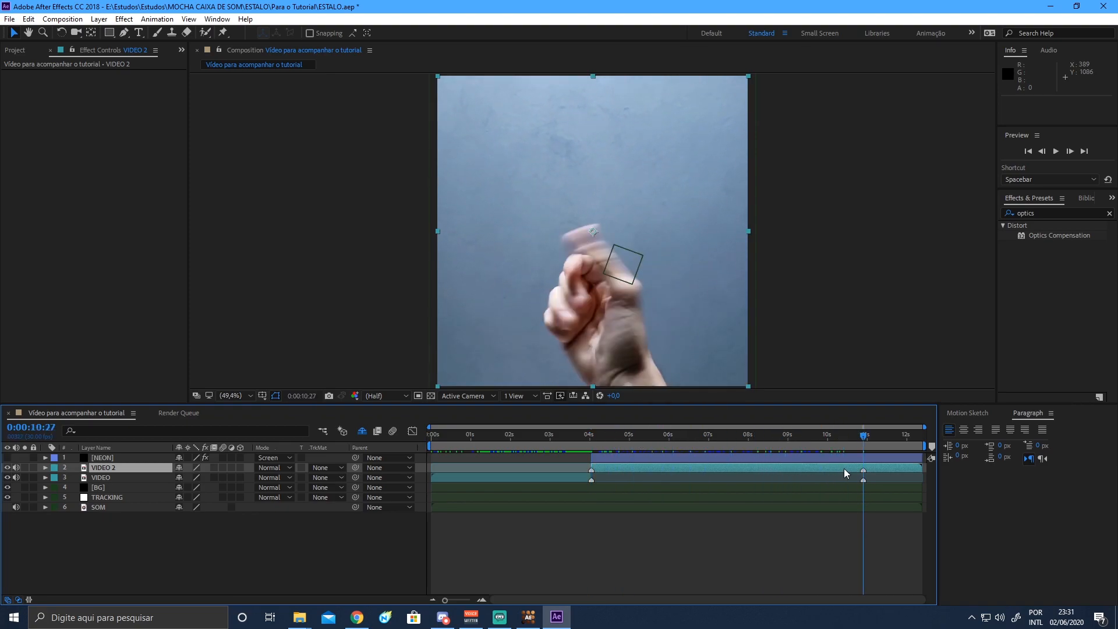
key(ctrl+shift+d)
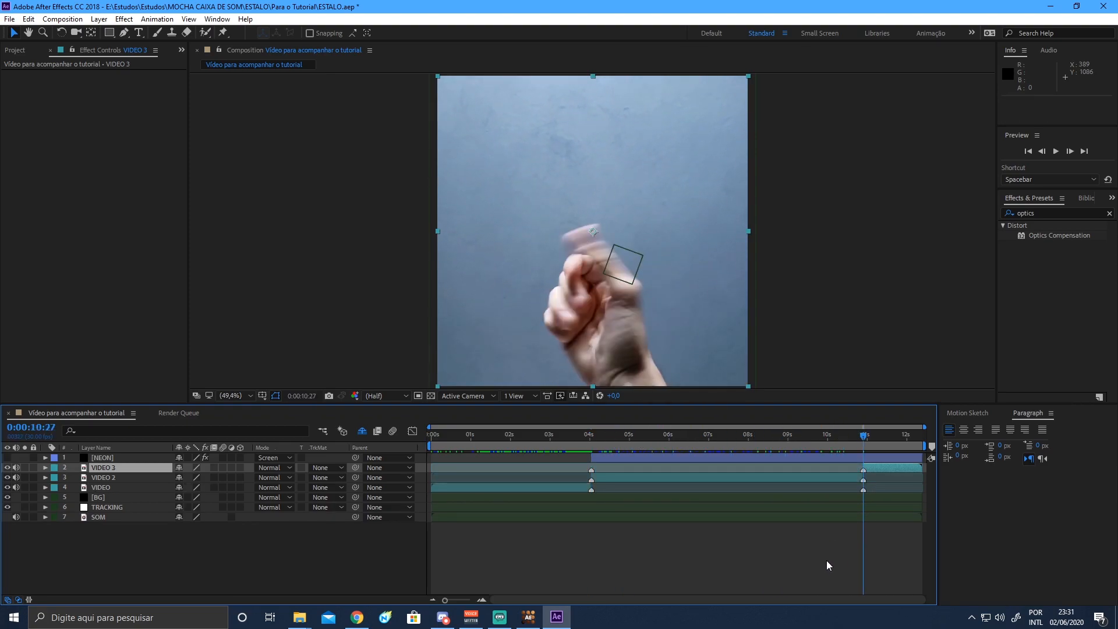
Examine the middle segment VIDEO 2 by temporarily hiding VIDEO and VIDEO 3 and scrubbing through it.
click(838, 477)
click(879, 466)
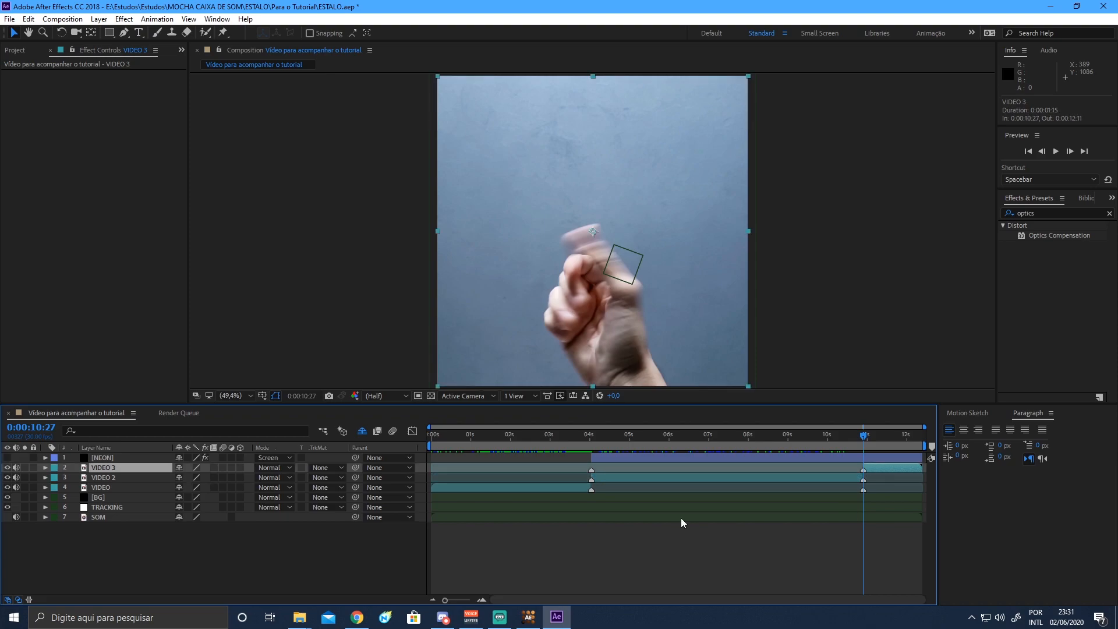
click(770, 480)
drag(791, 434, 711, 441)
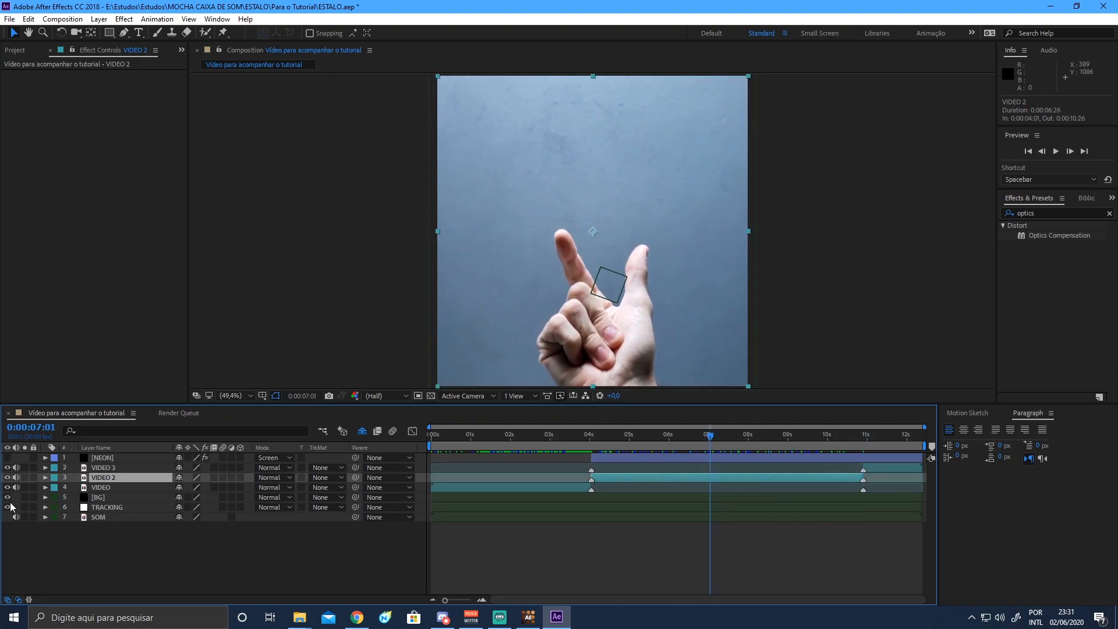
click(102, 488)
click(7, 487)
click(7, 467)
drag(562, 442, 730, 440)
click(737, 476)
click(7, 488)
click(7, 468)
drag(735, 437, 669, 452)
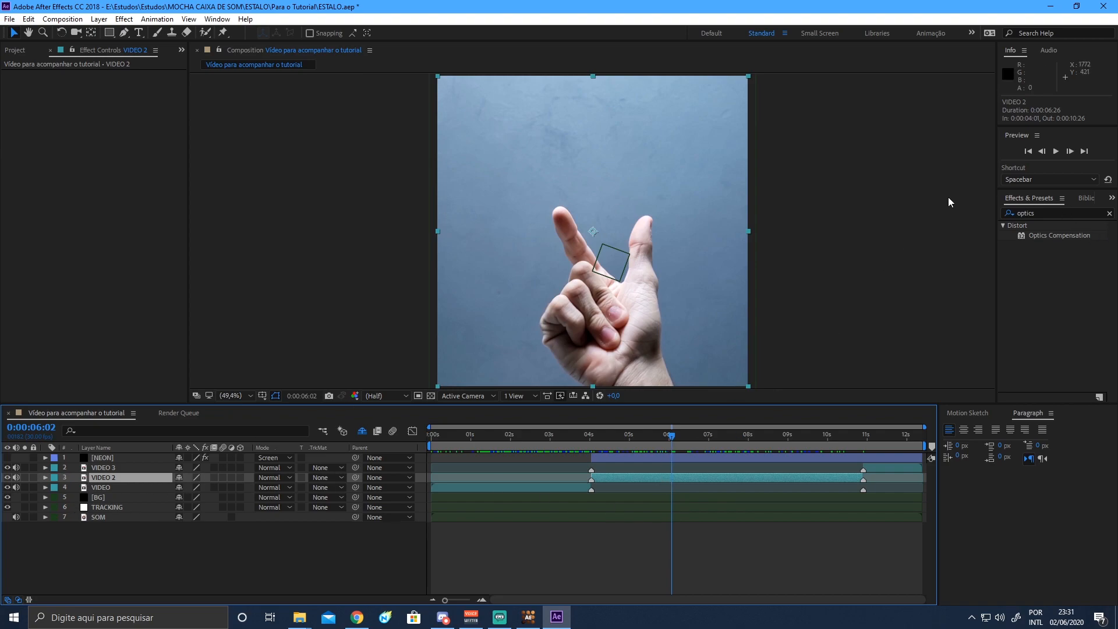
Find the S_EdgeDetect effect with the search term "edgede" and apply it to VIDEO 2.
click(1018, 214)
text(e)
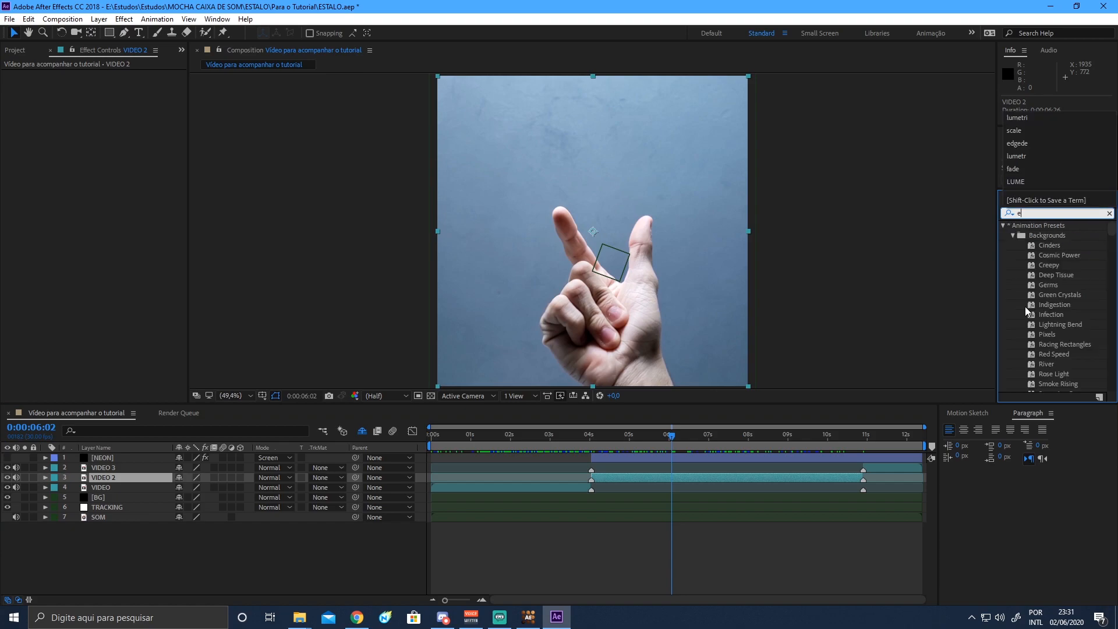
text(dgede)
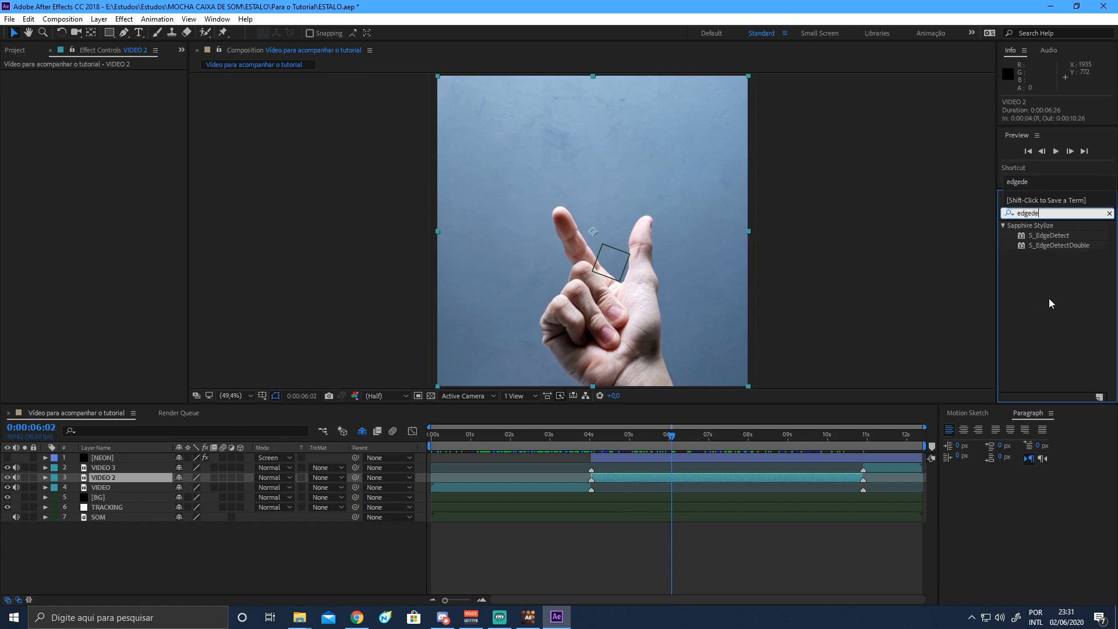
click(1060, 237)
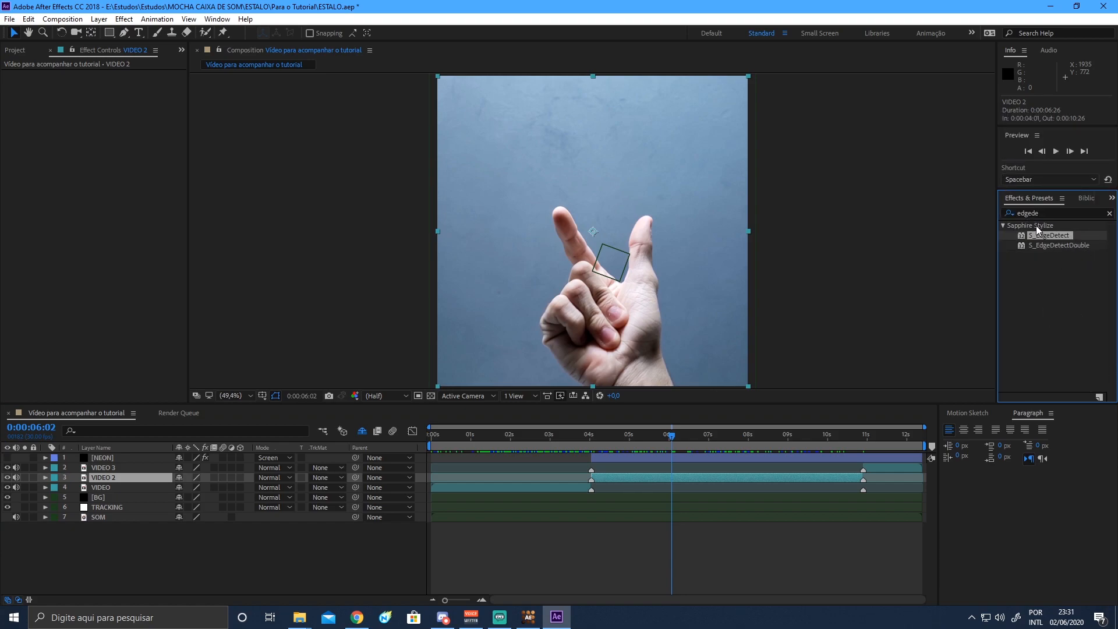
double_click(1062, 234)
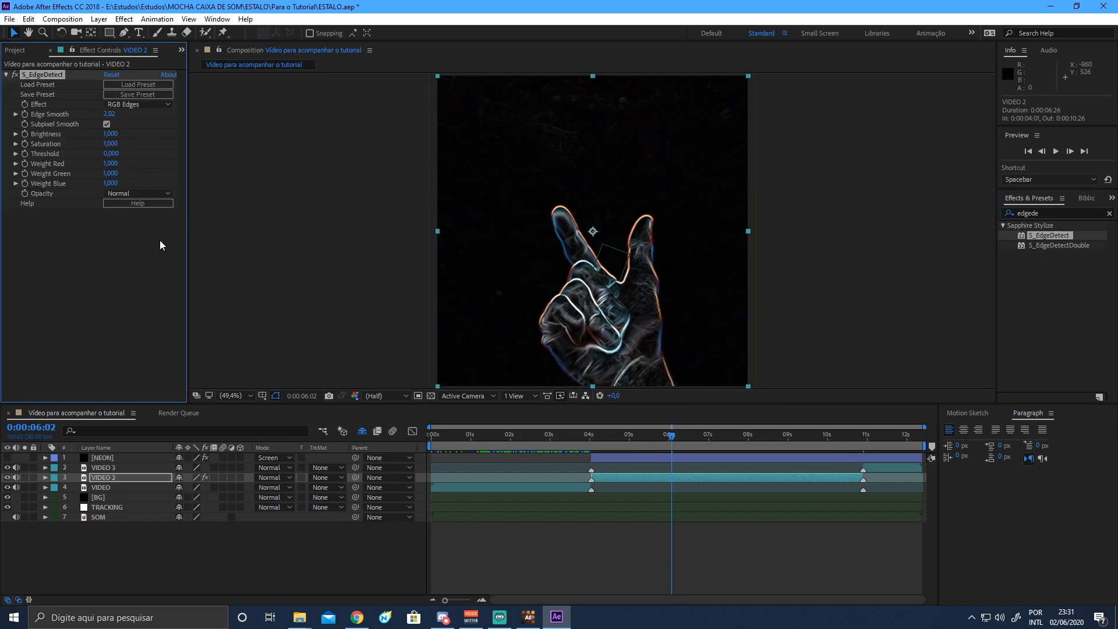
Set S_EdgeDetect's Effect to Mono Edges, with Edge Smooth and Saturation at 0.
click(145, 108)
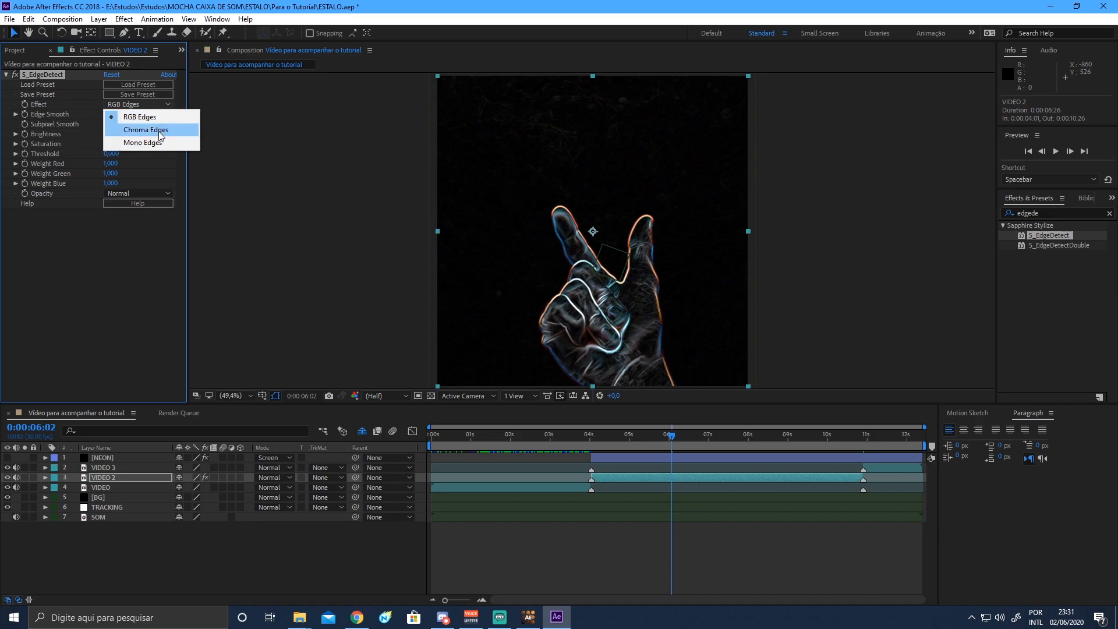
click(154, 141)
drag(110, 115, 88, 115)
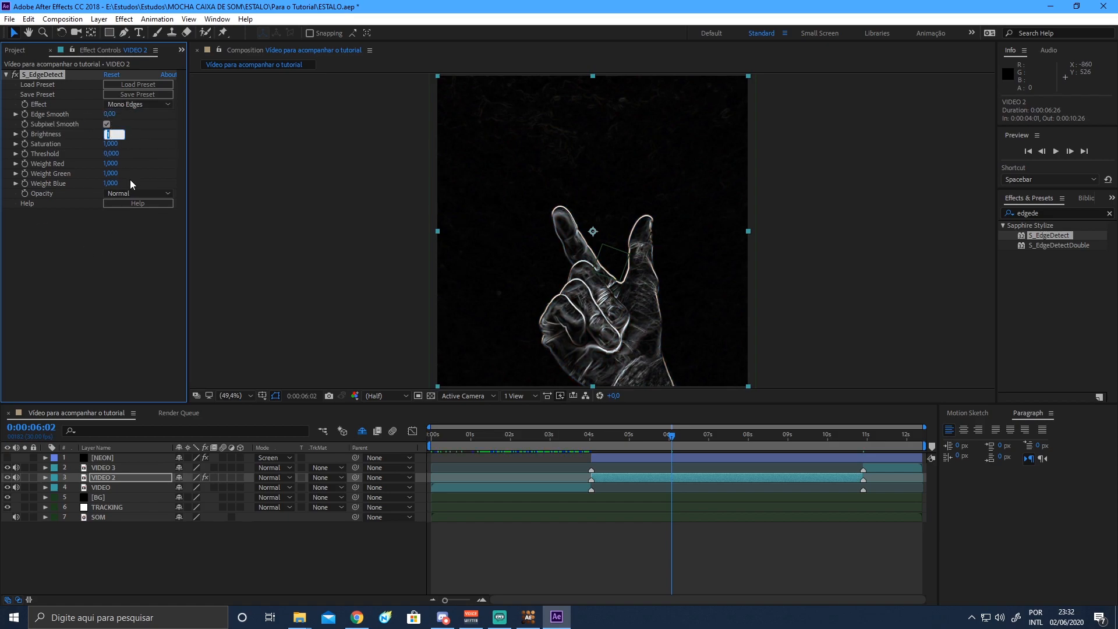
click(121, 147)
Set S_EdgeDetect's Weight Red and Weight Green to 0 and its Weight Blue to 2.
click(108, 164)
text(0)
click(109, 174)
text(0)
click(103, 201)
click(110, 184)
text(2)
key(Return)
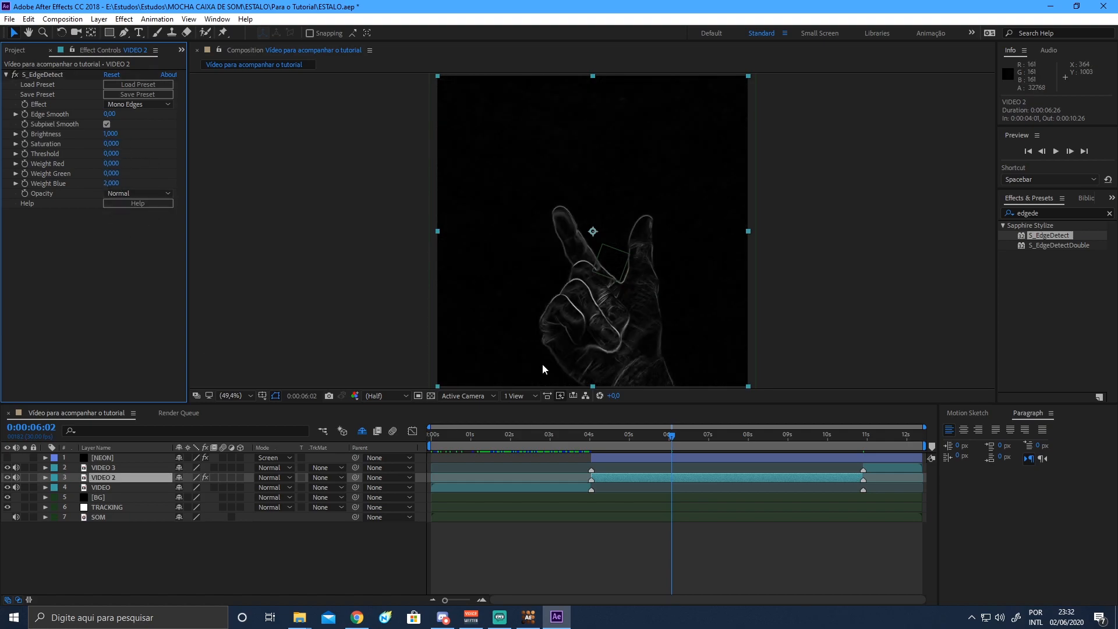
click(173, 562)
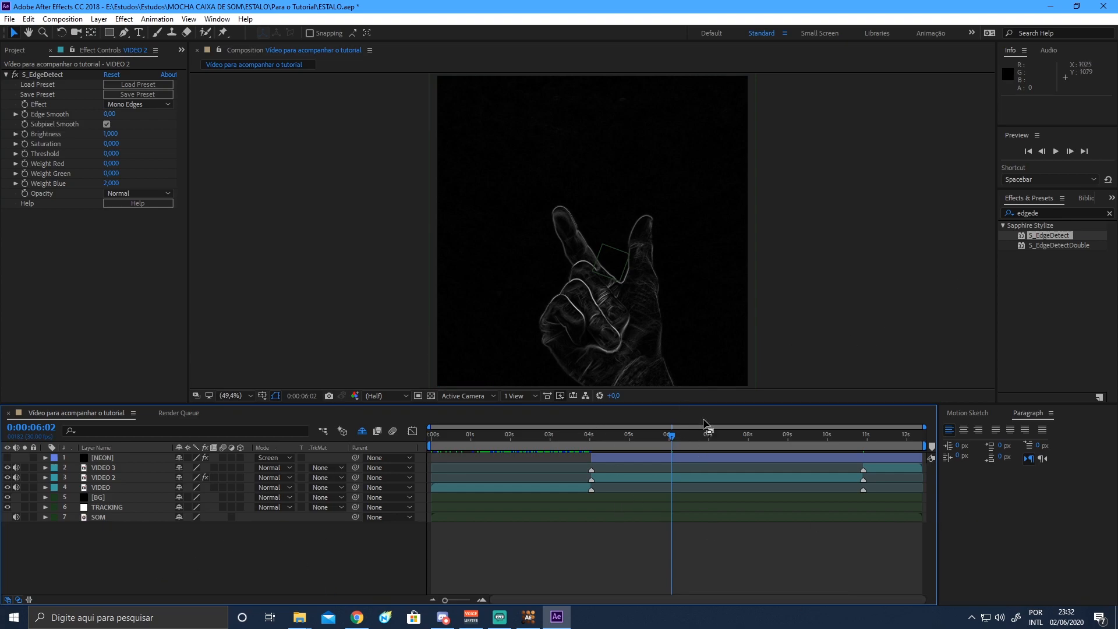
Search the effects for "glow", apply S_Glow to VIDEO 2 and collapse the settings of both effects.
double_click(1047, 212)
text(glow)
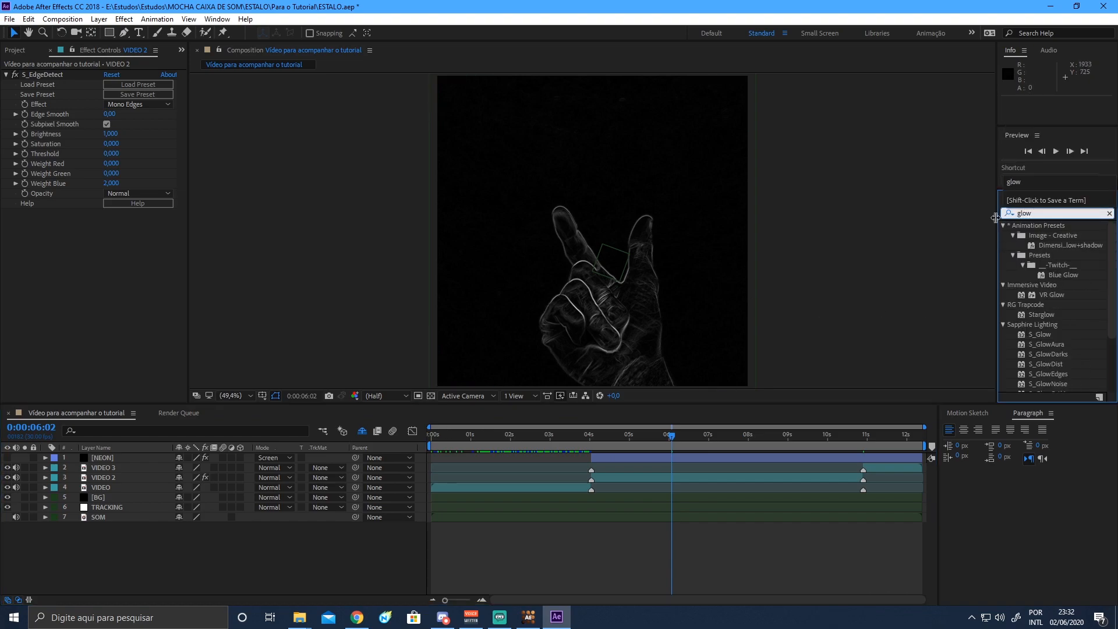
click(1042, 335)
click(5, 75)
click(1052, 336)
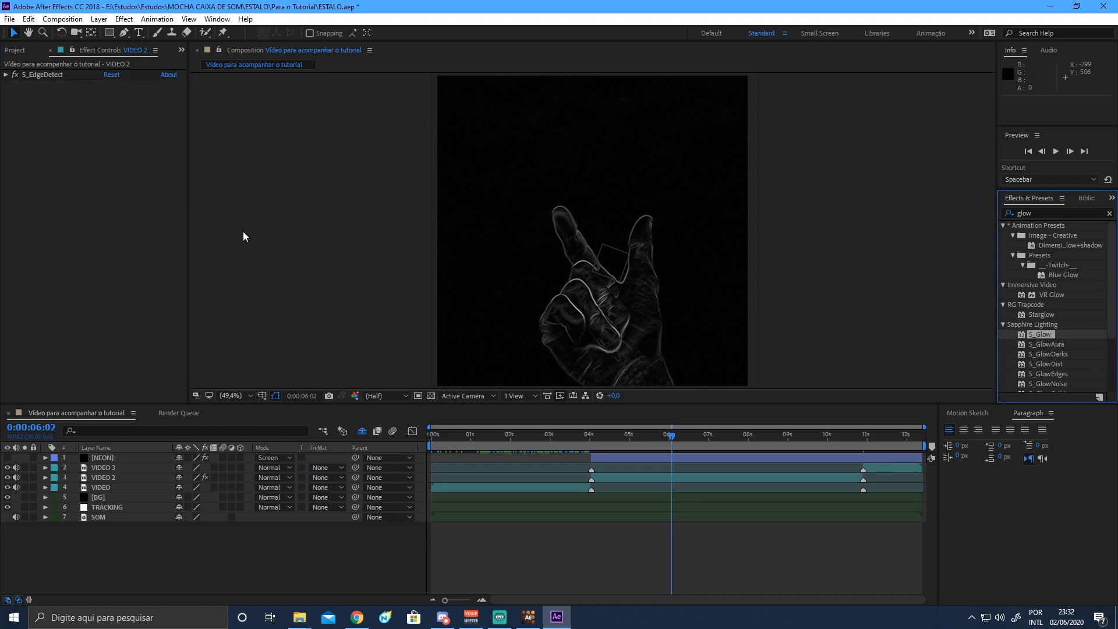
click(658, 476)
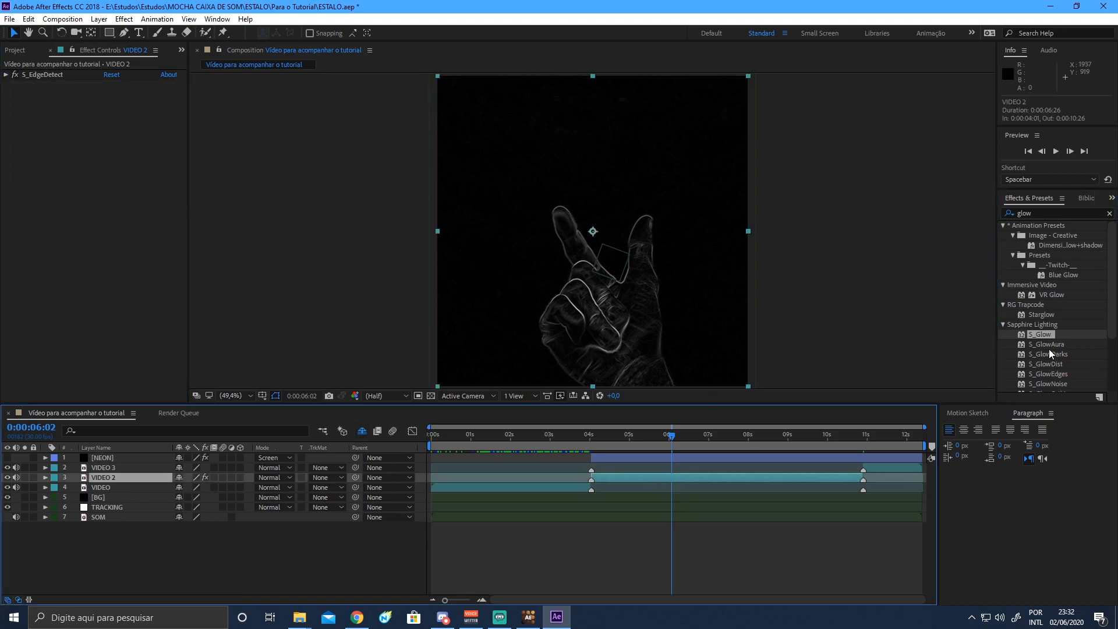
double_click(1047, 334)
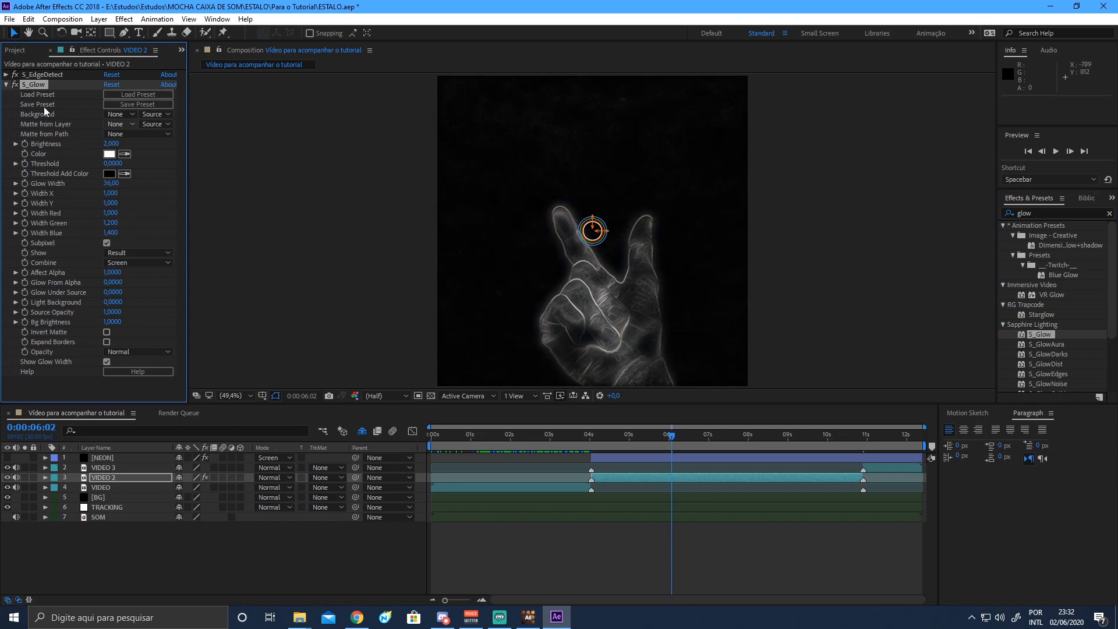
click(6, 85)
click(38, 76)
click(35, 85)
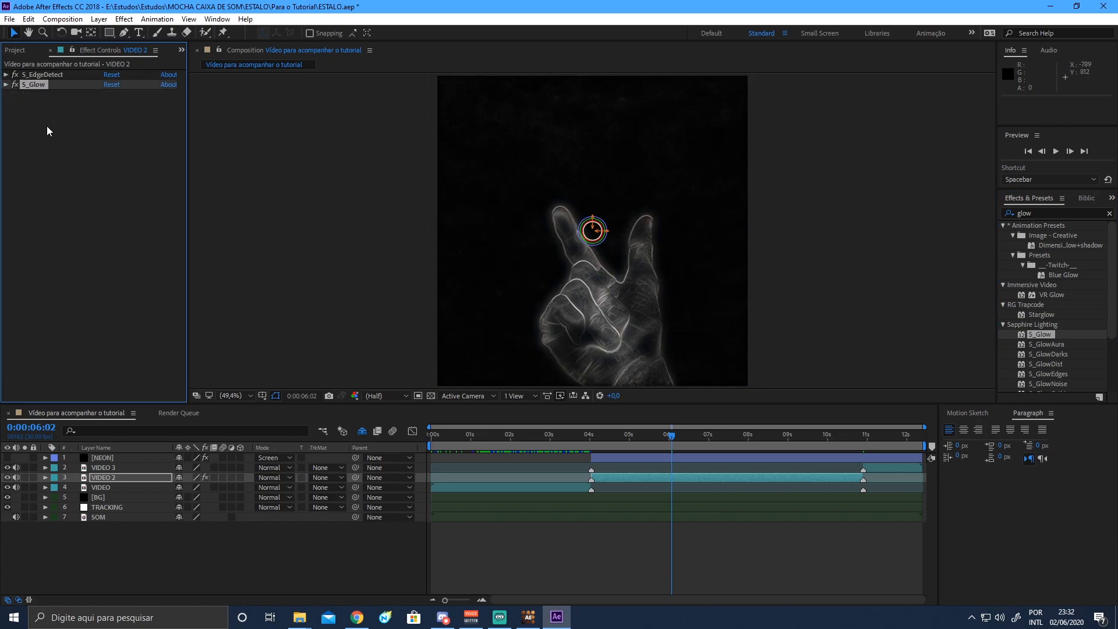
Set S_Glow's Brightness to 4 at 0:00:04:01 and start keyframing it there.
drag(669, 431, 599, 446)
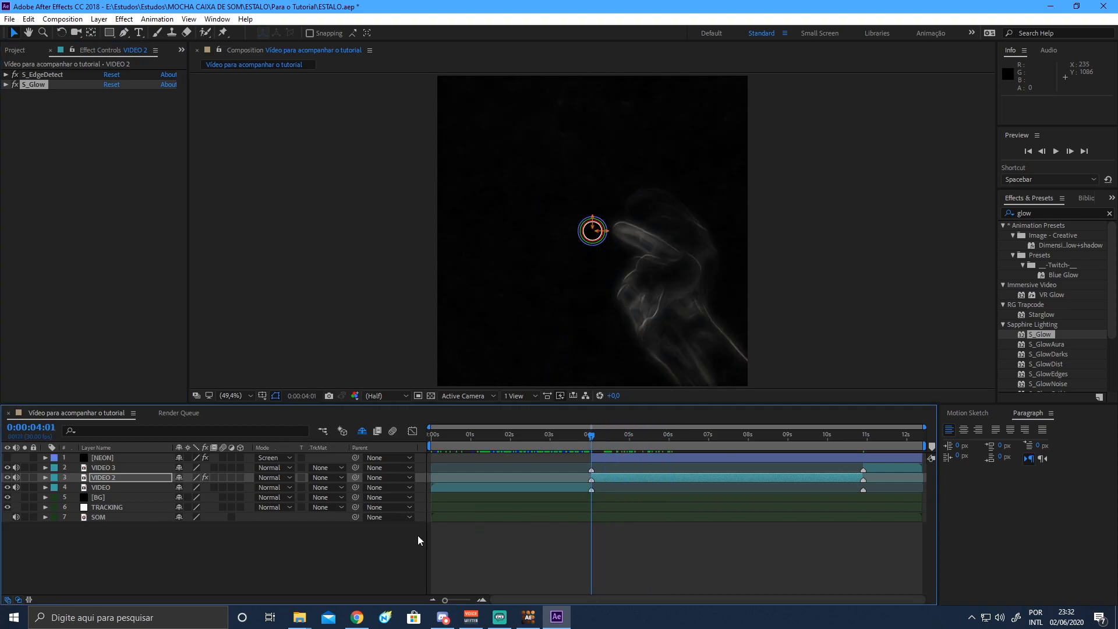
click(5, 85)
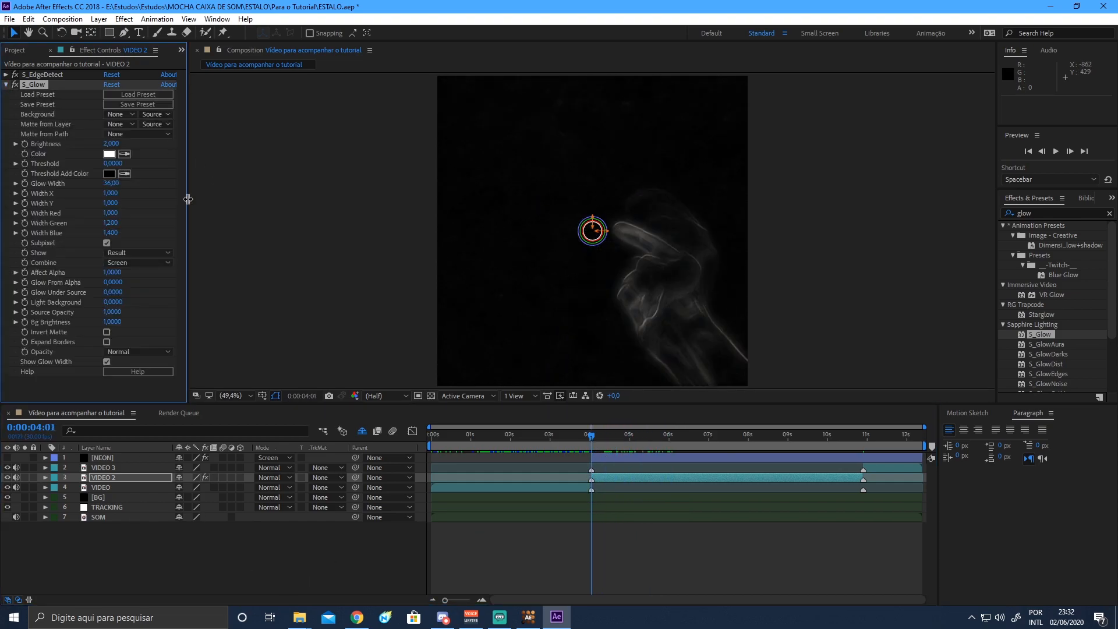
click(111, 143)
text(4)
click(24, 144)
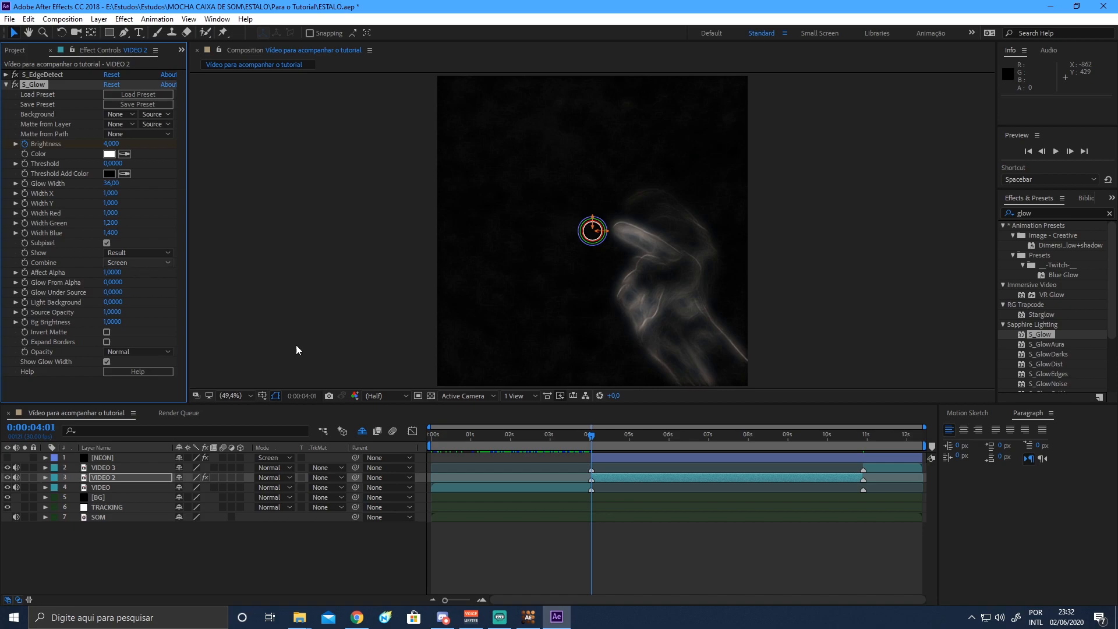
Add a second S_Glow Brightness keyframe of 2 at 0:00:06:00 and collapse the effect's settings.
drag(595, 438, 668, 461)
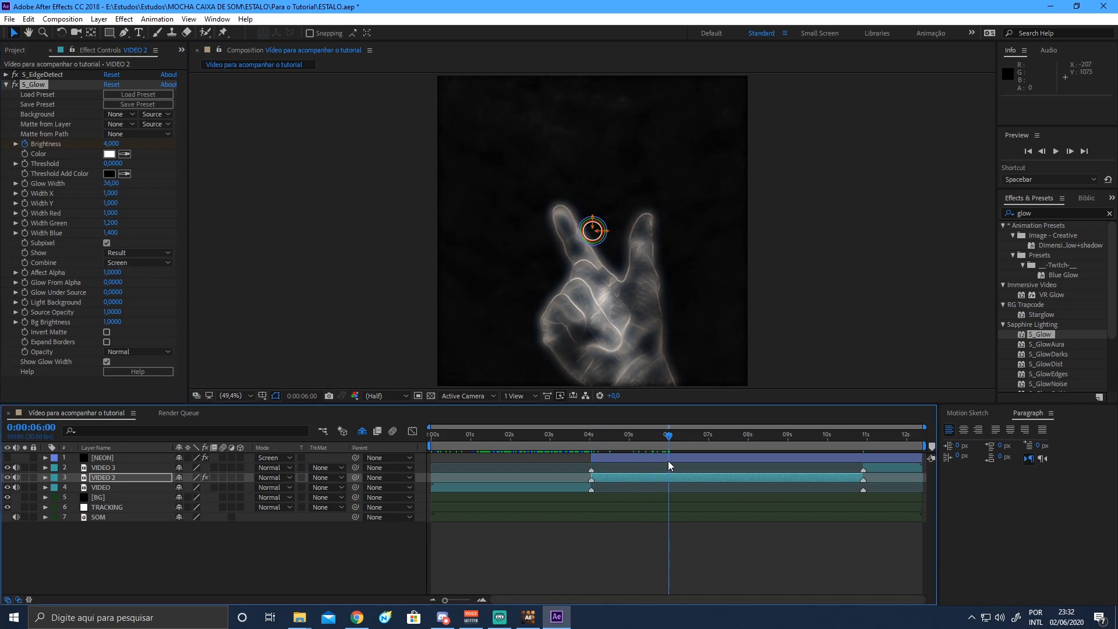
click(111, 144)
text(2)
key(Return)
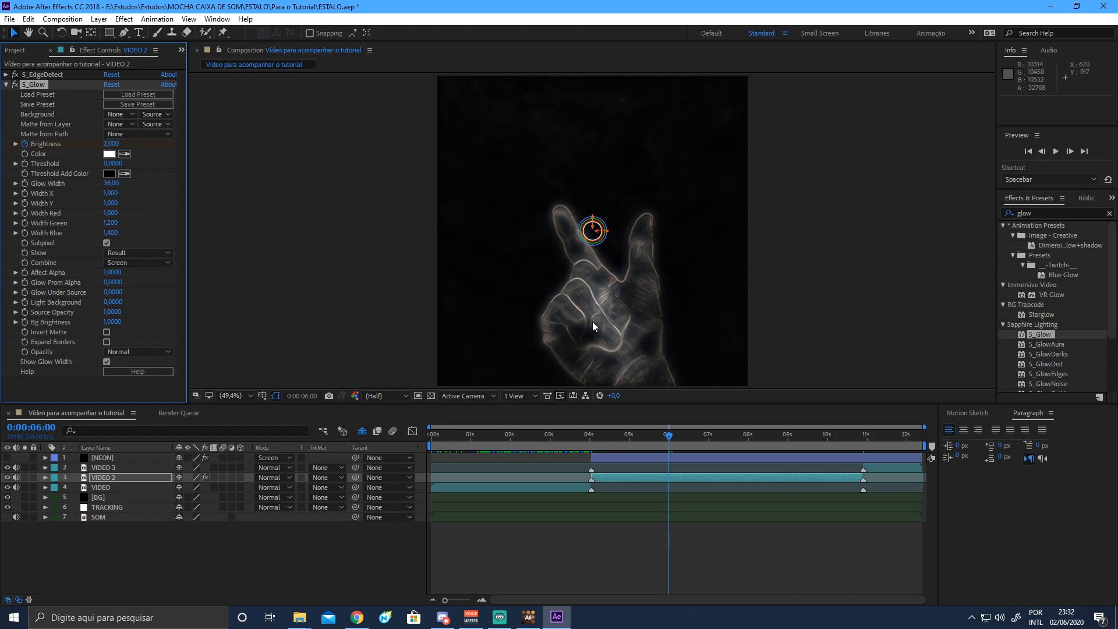
click(6, 85)
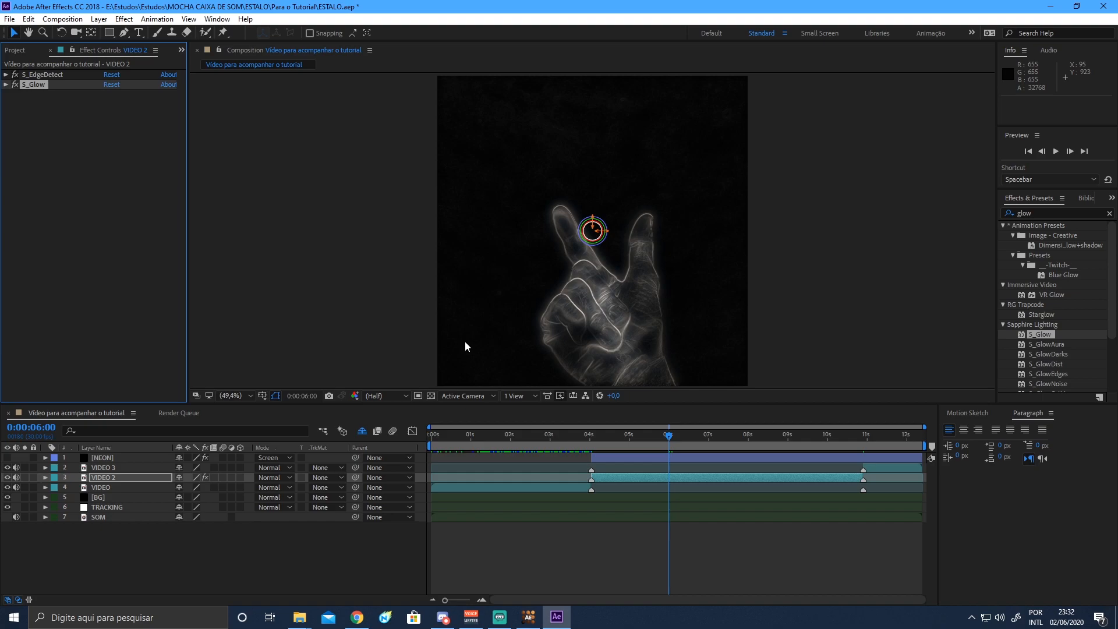
Search the effects for "warp" and reveal VIDEO 2's keyframed properties in the timeline.
click(1047, 210)
text(warp)
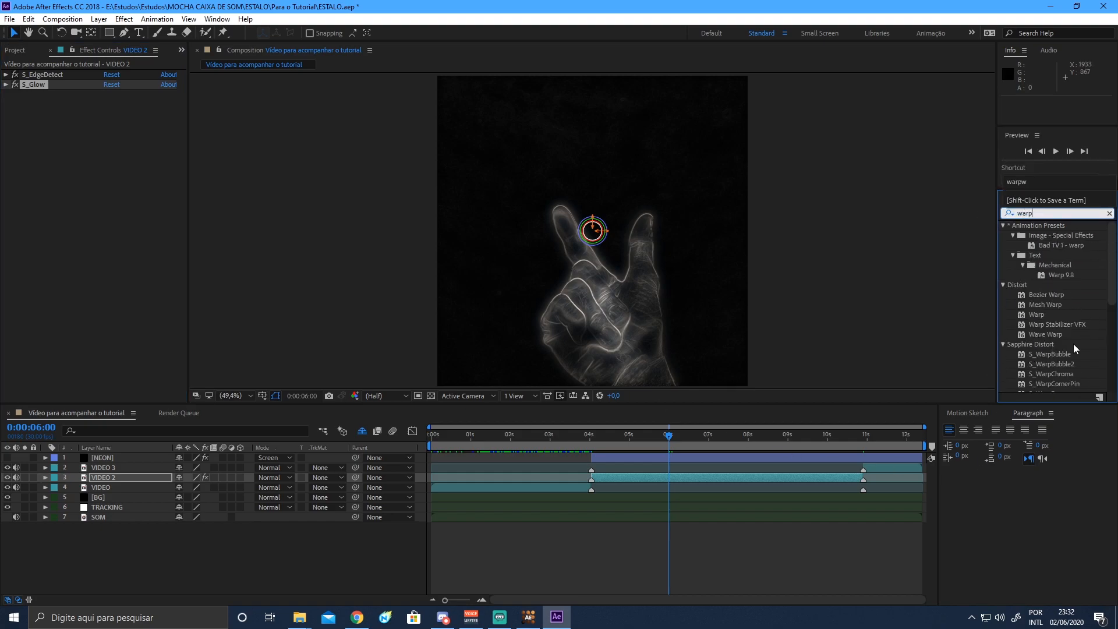
click(114, 479)
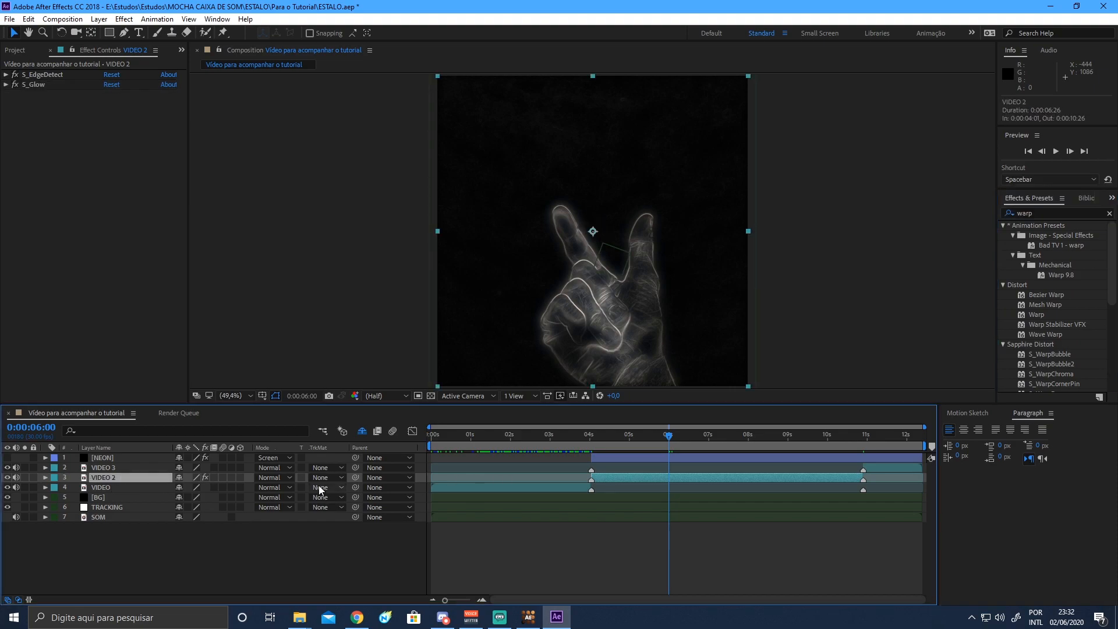
key(u)
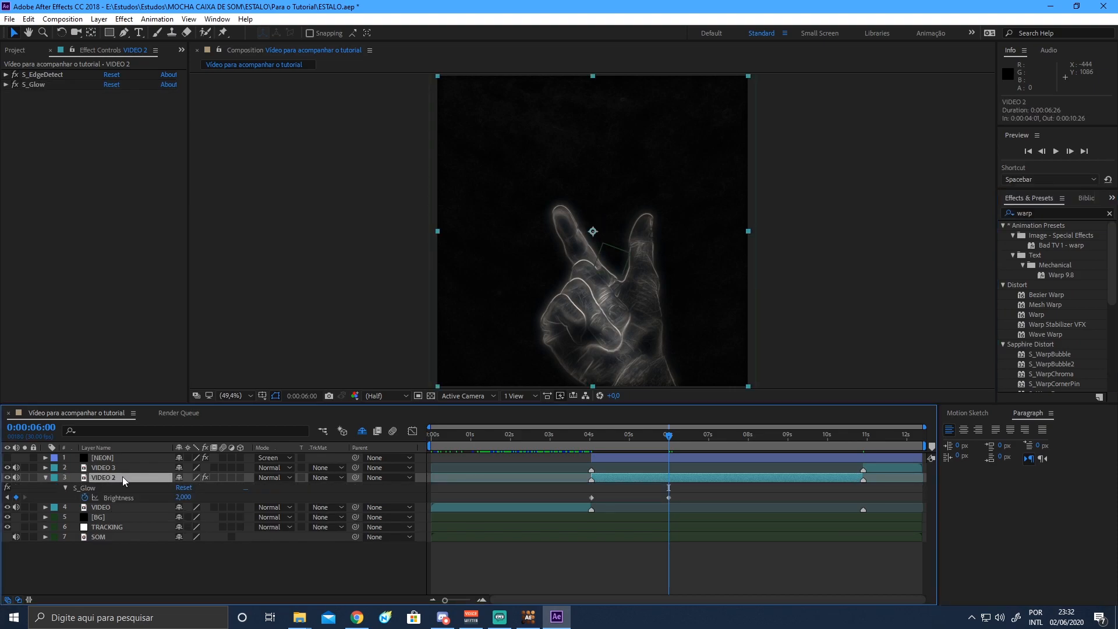
click(563, 496)
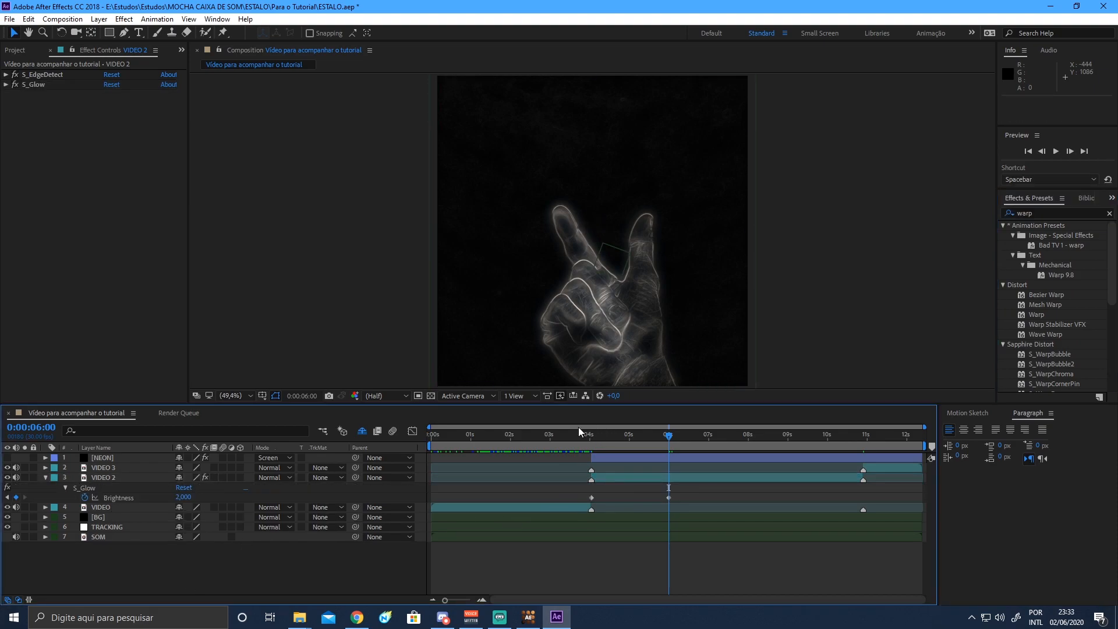
drag(564, 434, 529, 435)
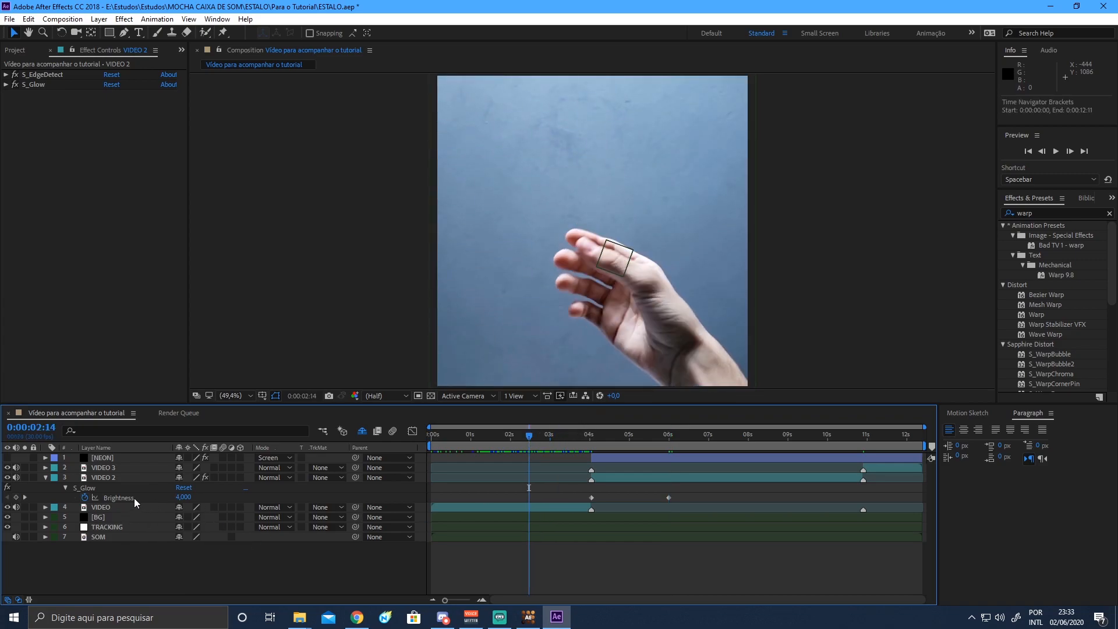
Apply Easy Ease to both S_Glow Brightness keyframes on VIDEO 2 and collapse the layer's properties.
click(123, 478)
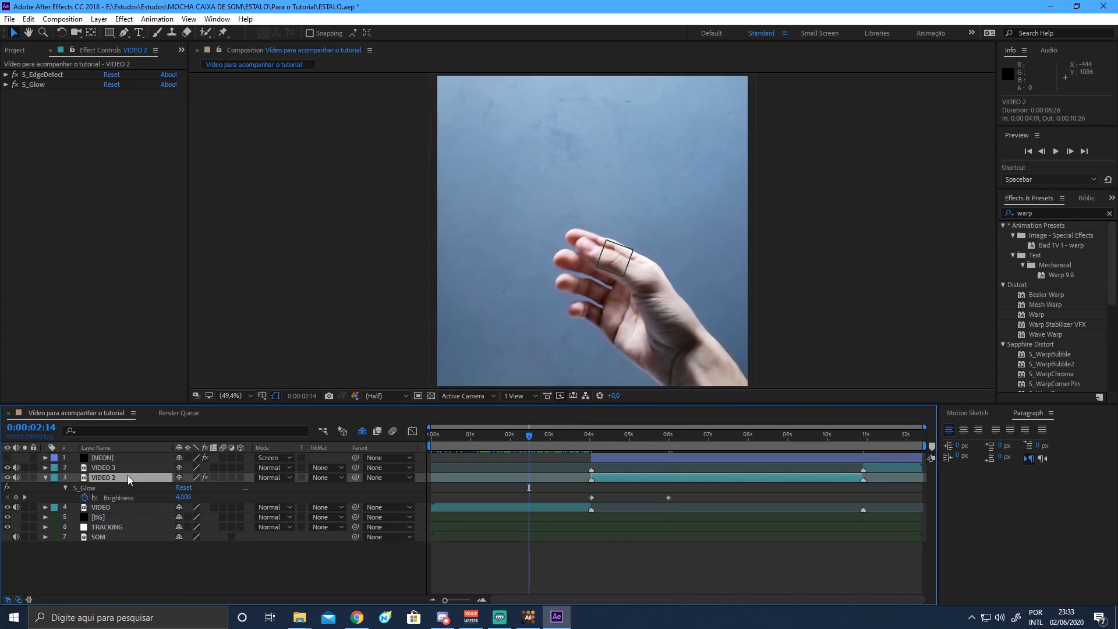
click(115, 498)
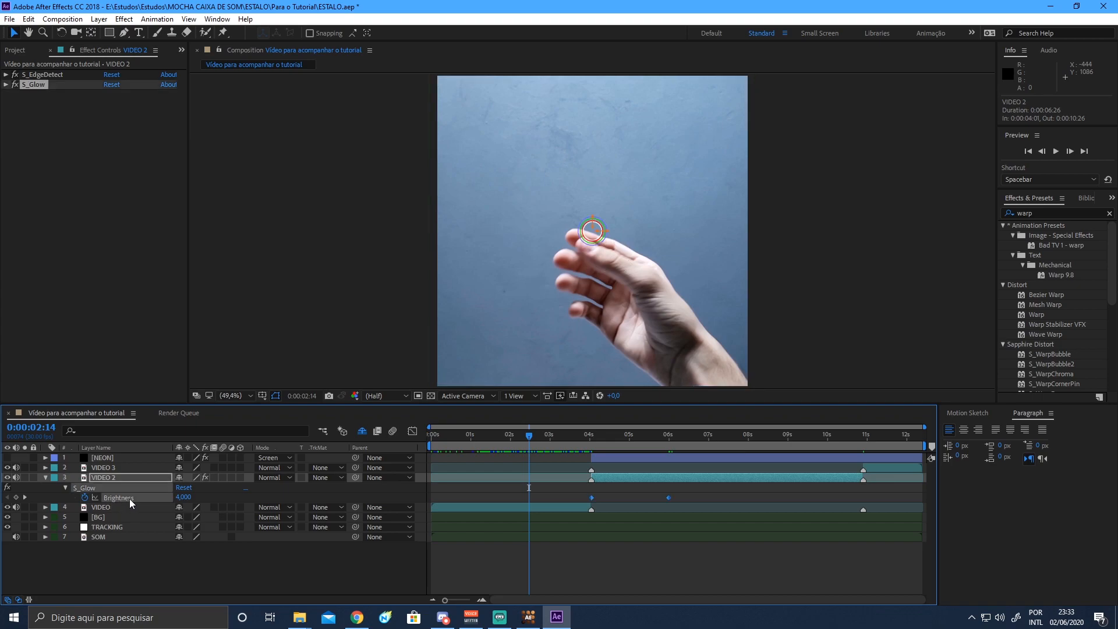
click(679, 495)
drag(572, 491, 693, 498)
mouse_move(585, 434)
mouse_down()
mouse_move(661, 436)
mouse_move(592, 436)
mouse_up()
click(549, 498)
drag(614, 439, 692, 440)
click(138, 475)
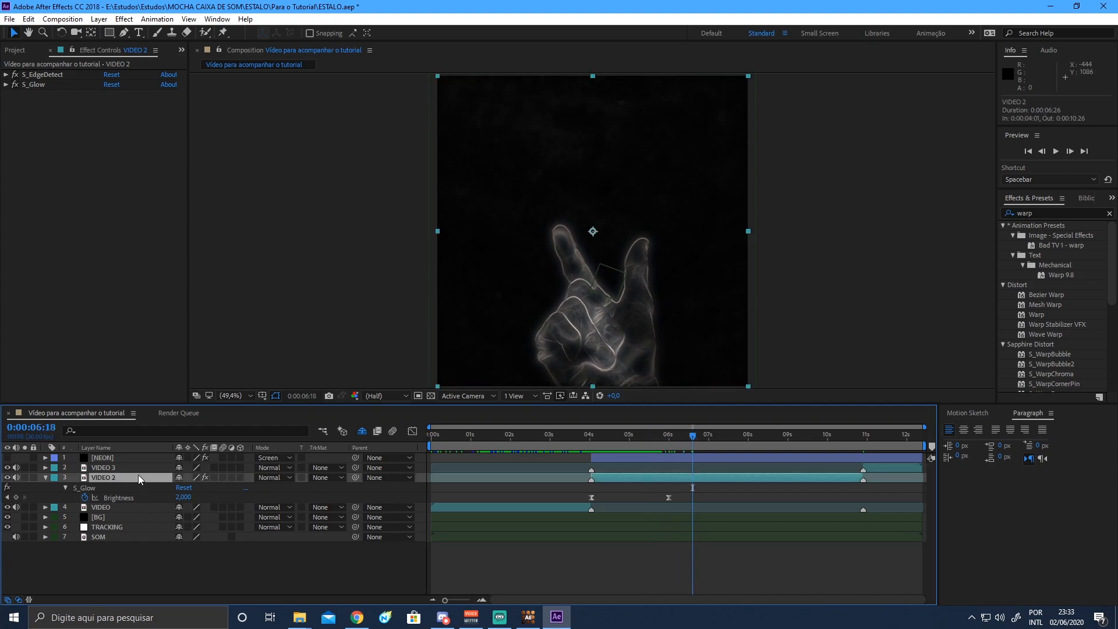
key(u)
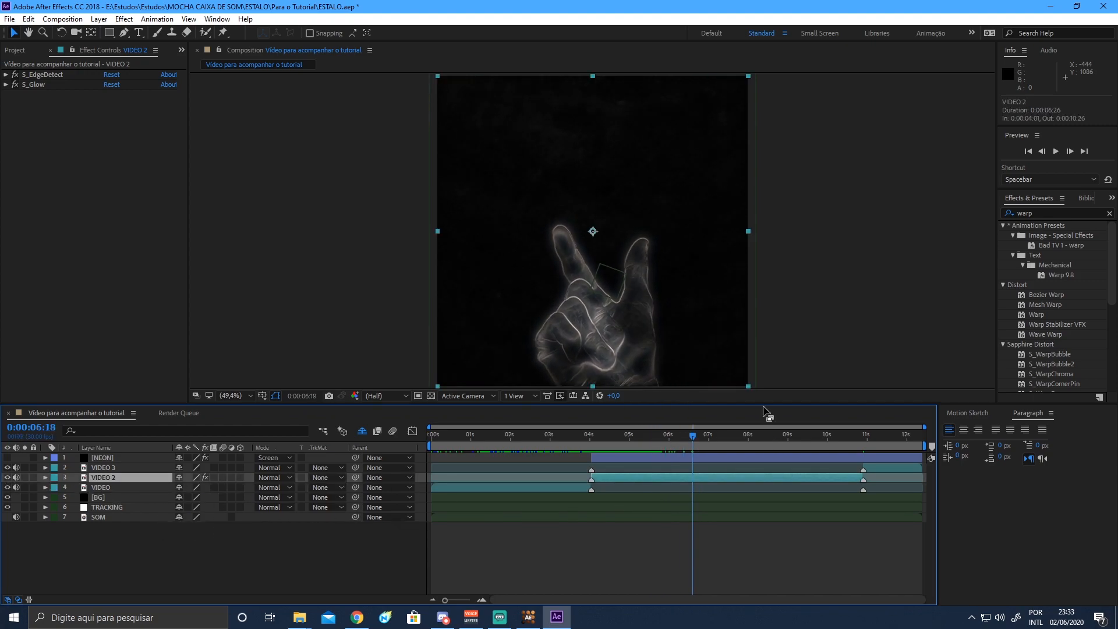
Narrow the effects search to "warpwa" and apply S_WarpWaves to VIDEO 2.
click(1047, 212)
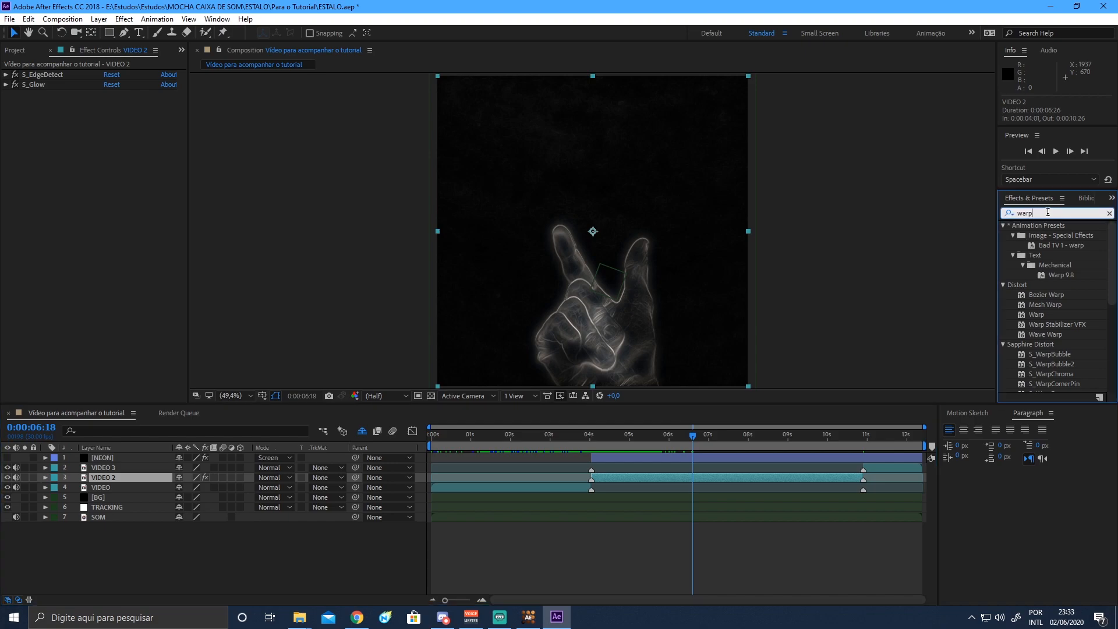
text(wa)
click(1068, 239)
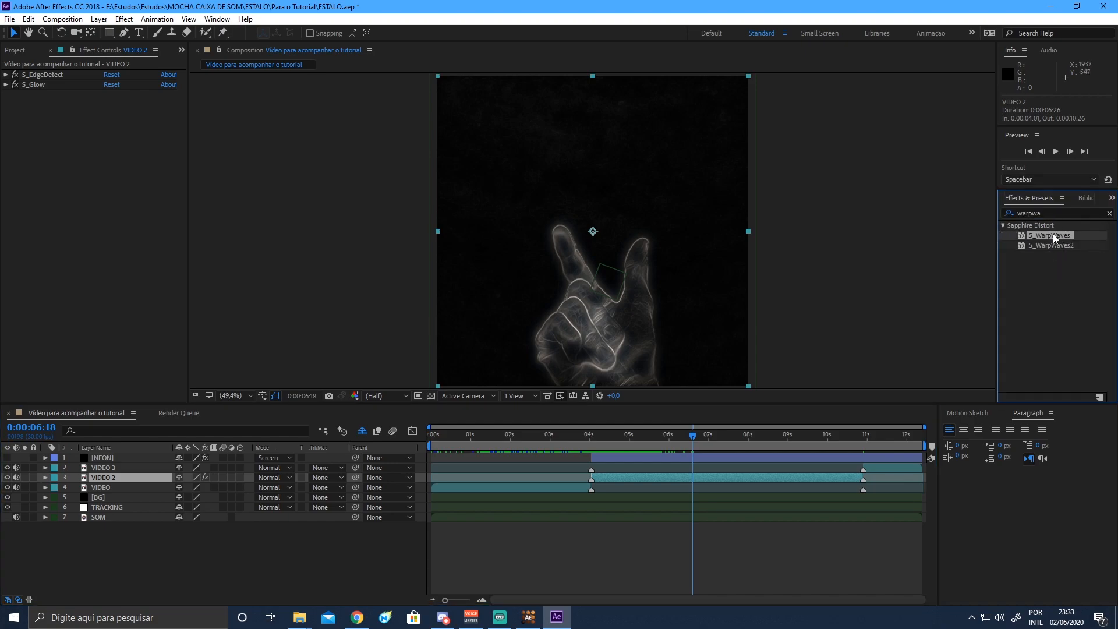
double_click(1053, 236)
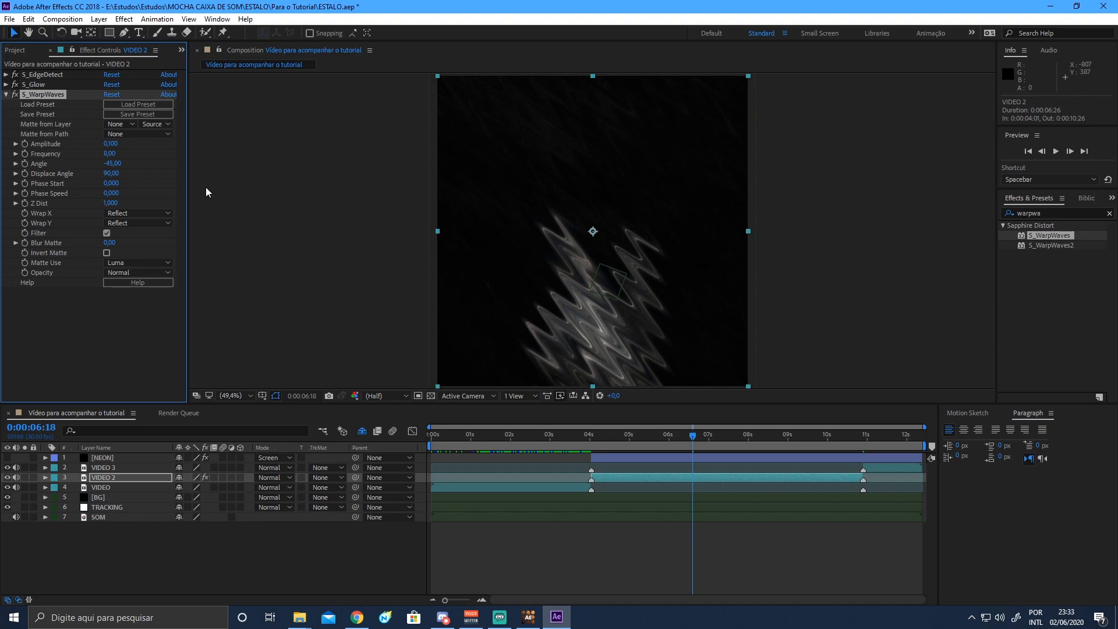
Set S_WarpWaves' Amplitude to 0,040, its Frequency to 4 and its Angle to 65.
click(110, 144)
text(0,040)
key(Return)
click(110, 154)
text(4)
key(Return)
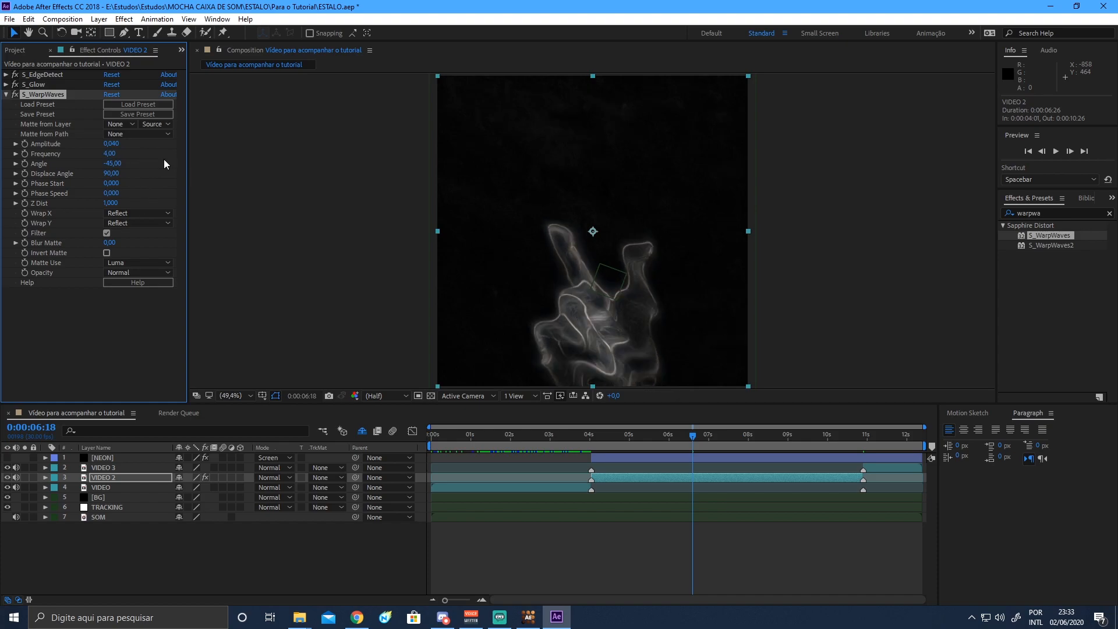
click(652, 436)
drag(112, 163, 176, 162)
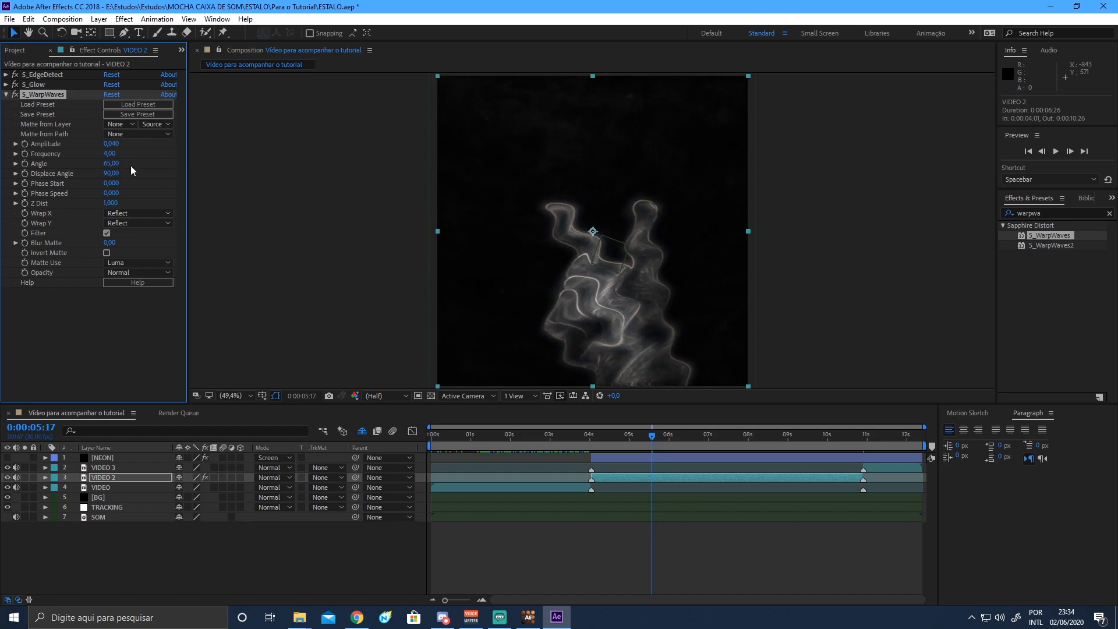
Start keyframing S_WarpWaves' Amplitude at 0:00:04:01 and reveal VIDEO 2's keyframes in the timeline.
drag(641, 434, 600, 438)
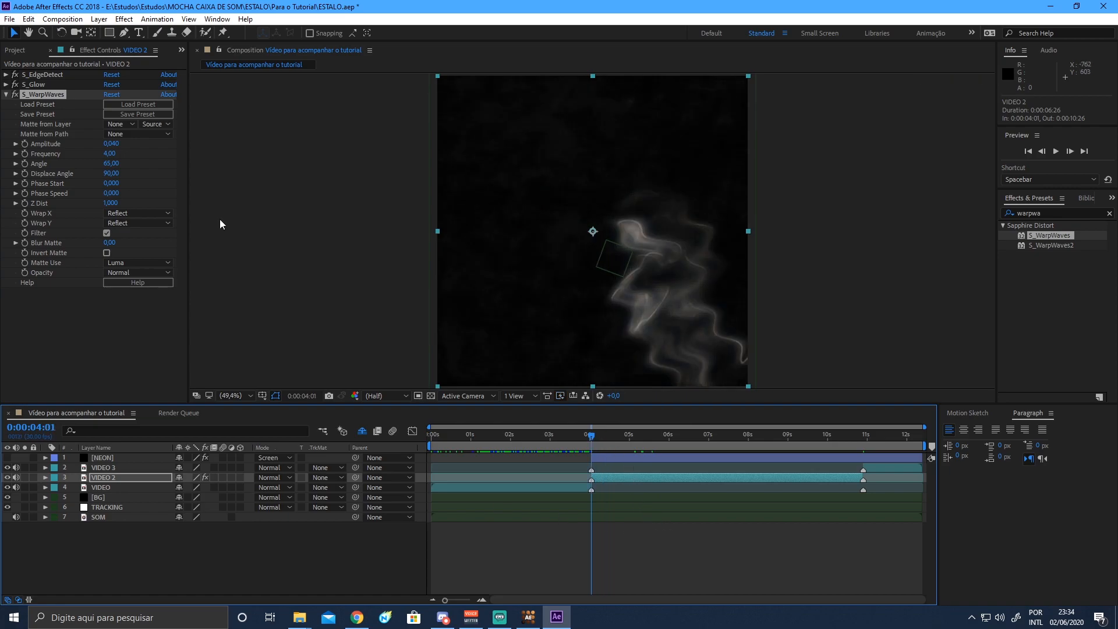
click(27, 148)
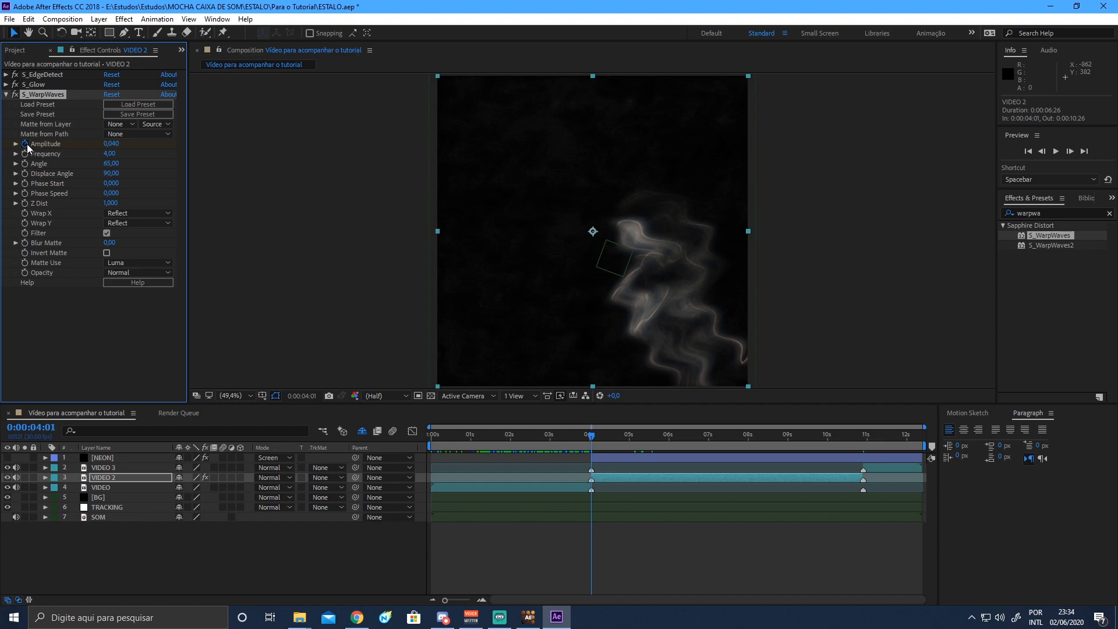
click(145, 477)
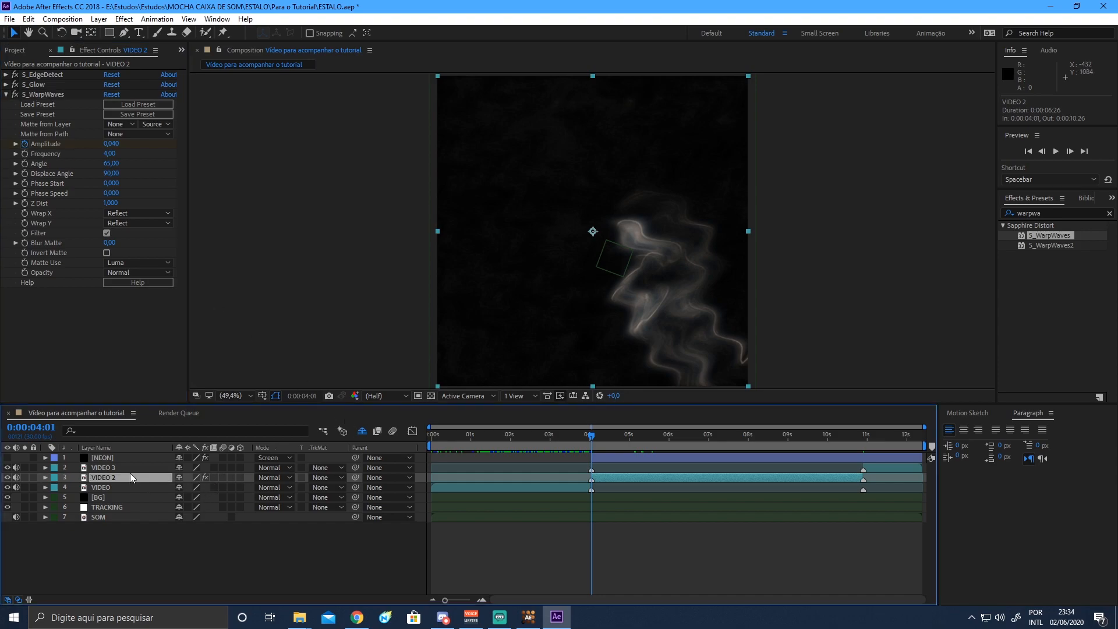
key(u)
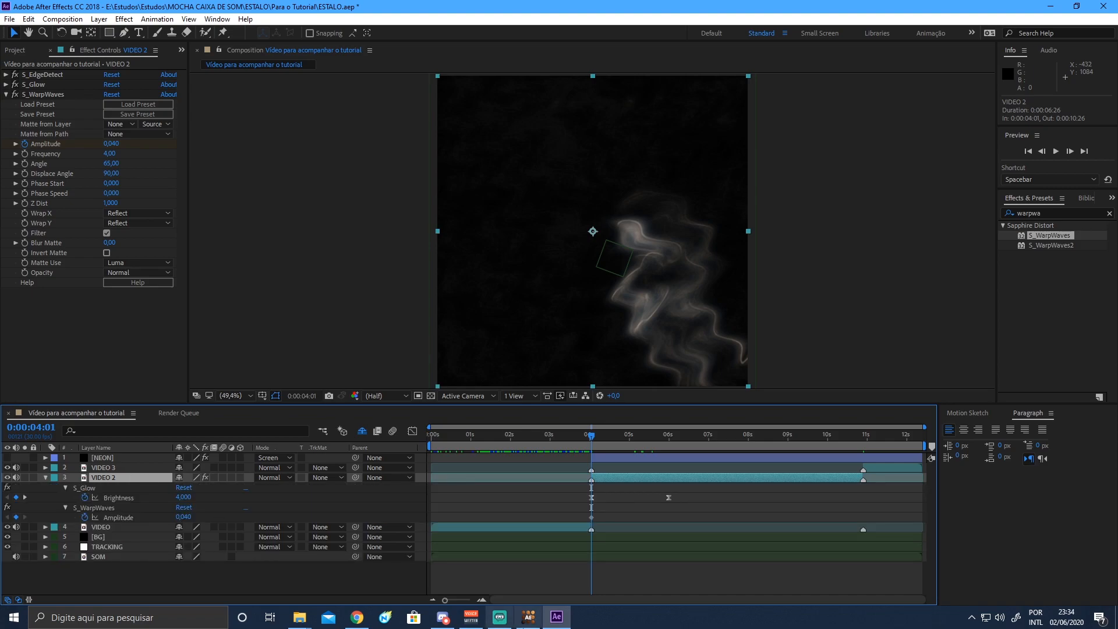
Add a second S_WarpWaves Amplitude keyframe of 0 at 0:00:06:00, level with the last Brightness keyframe.
click(620, 436)
drag(621, 435, 664, 439)
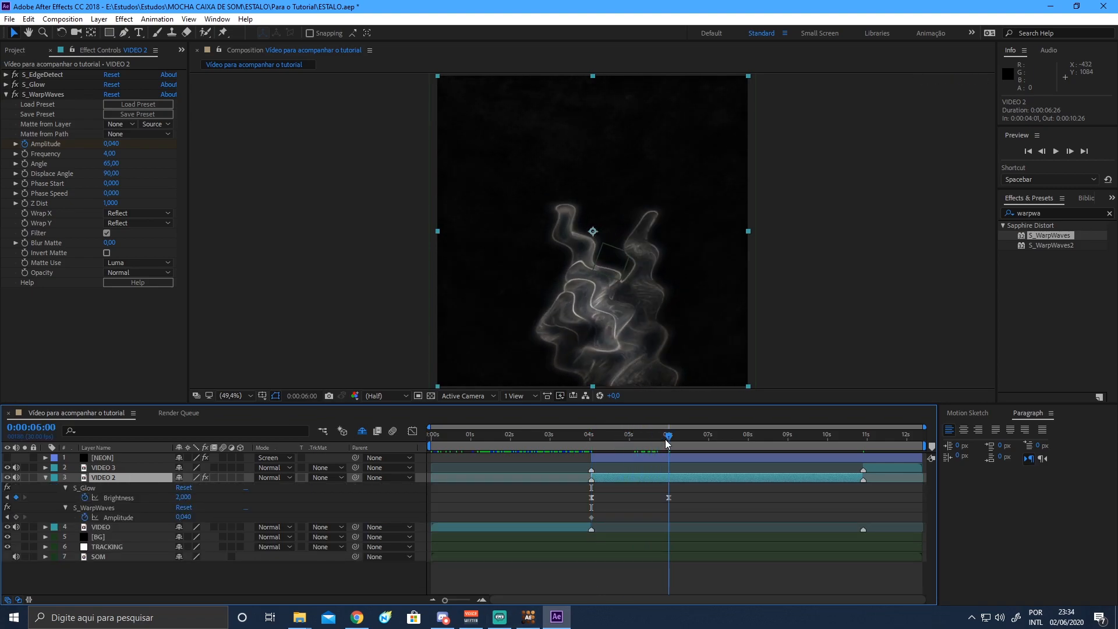
click(668, 498)
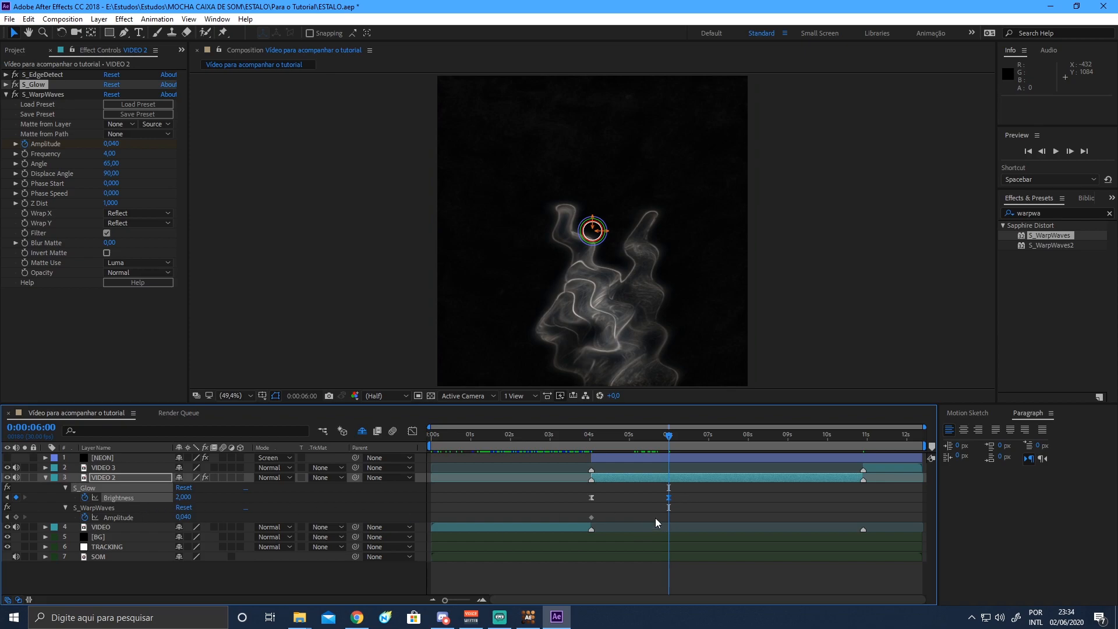
click(111, 145)
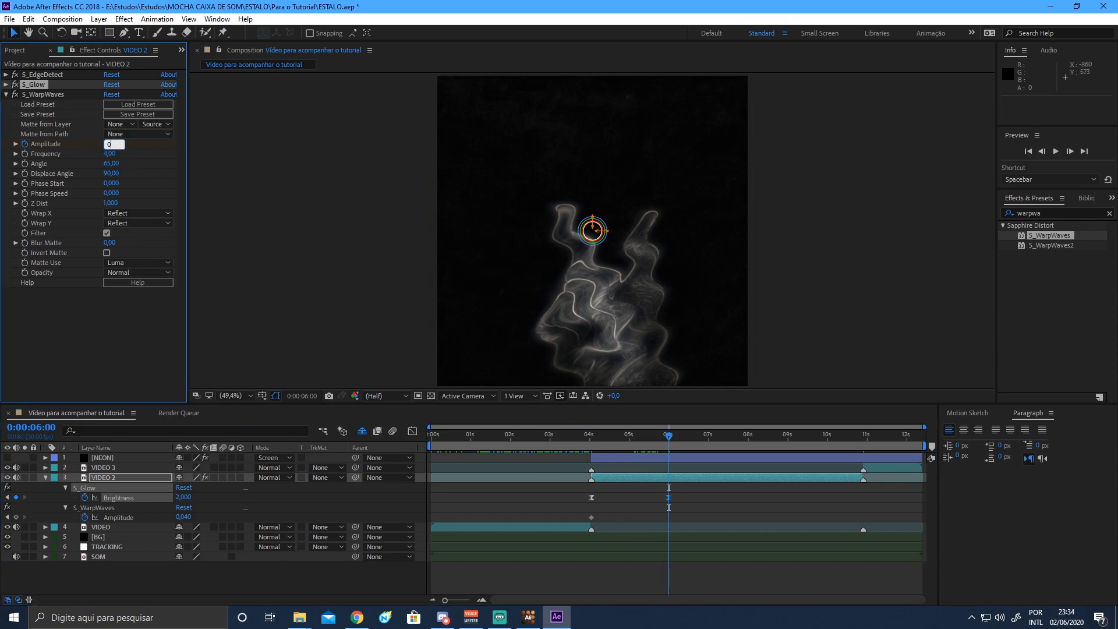
text(0)
key(Return)
Apply Easy Ease to both S_WarpWaves Amplitude keyframes.
drag(568, 512, 685, 518)
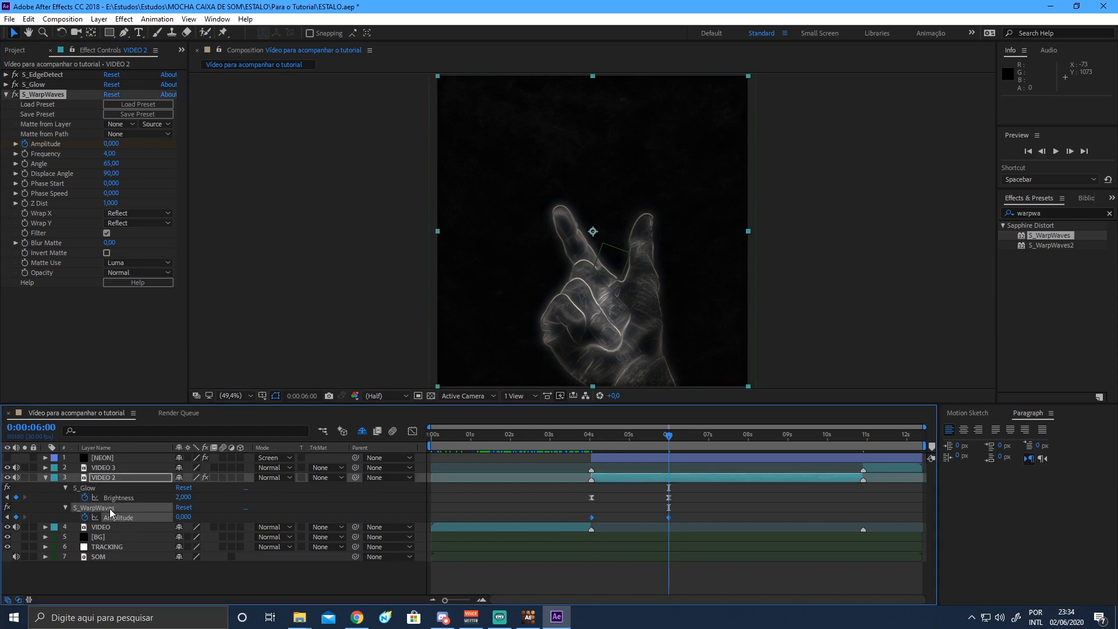
click(581, 521)
drag(572, 512, 694, 518)
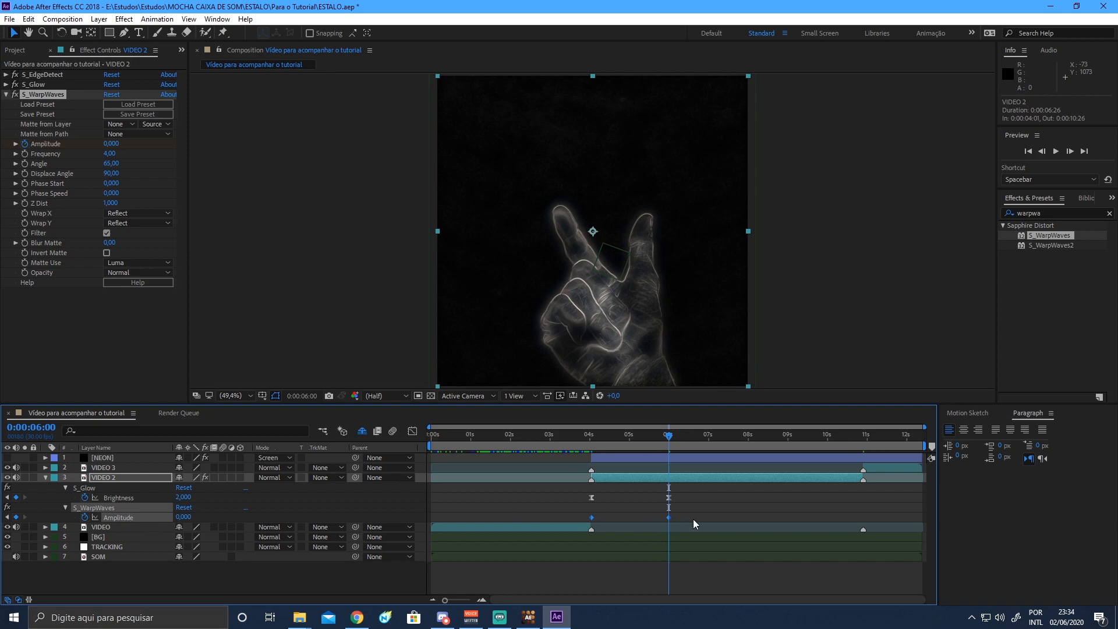
Set S_WarpWaves' Phase Speed to 2, then collapse VIDEO 2's properties and the effect's settings.
drag(556, 439, 617, 452)
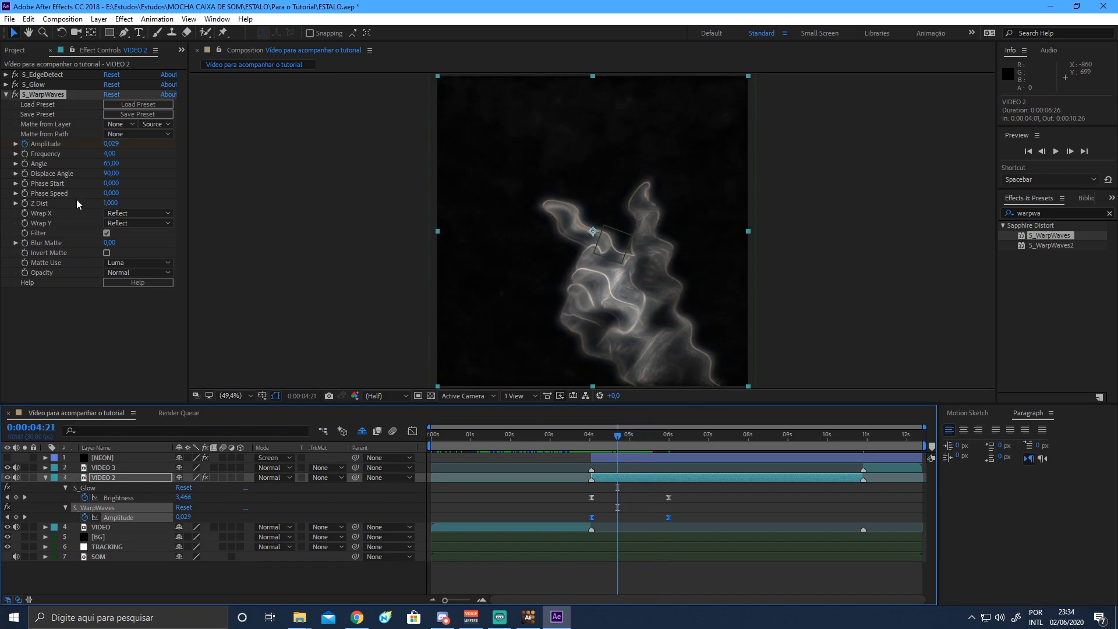
click(111, 192)
text(2)
key(Return)
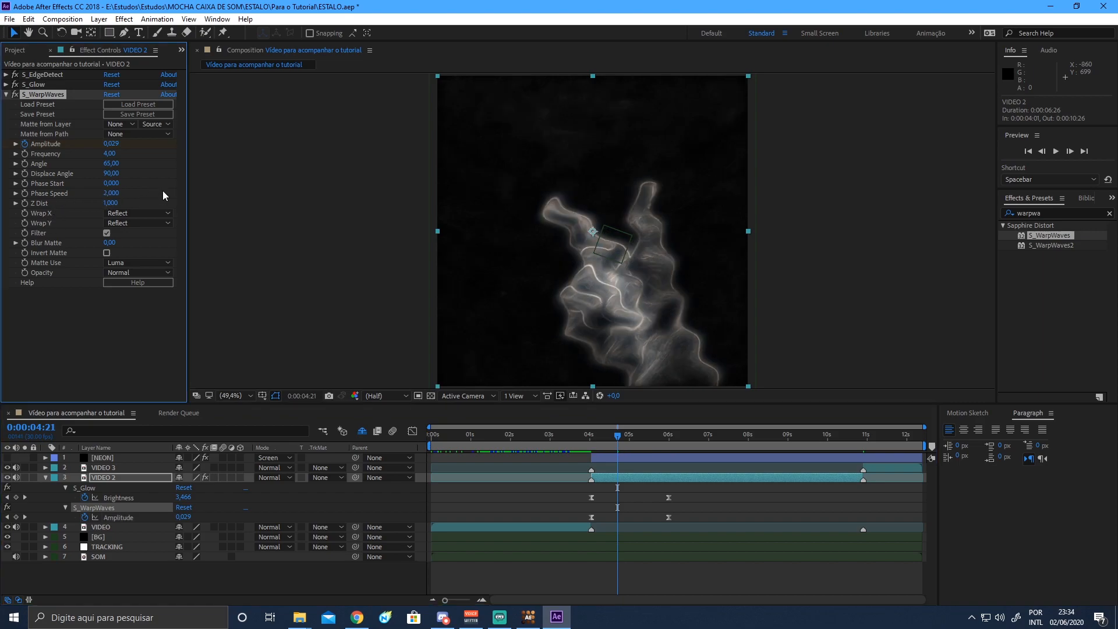
drag(589, 437, 652, 435)
click(45, 478)
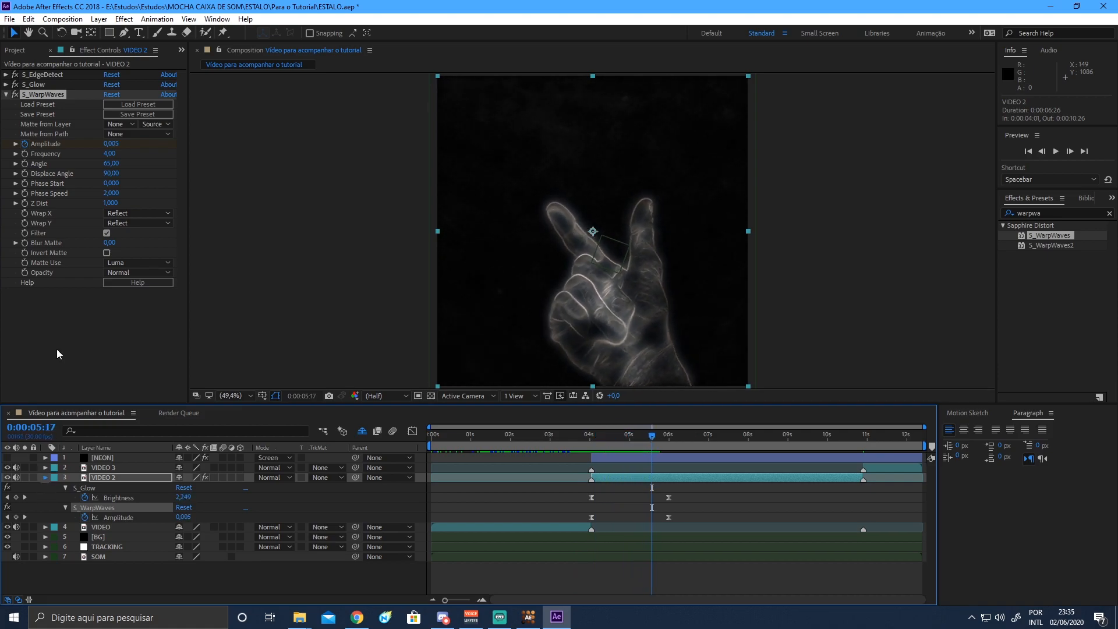
click(6, 94)
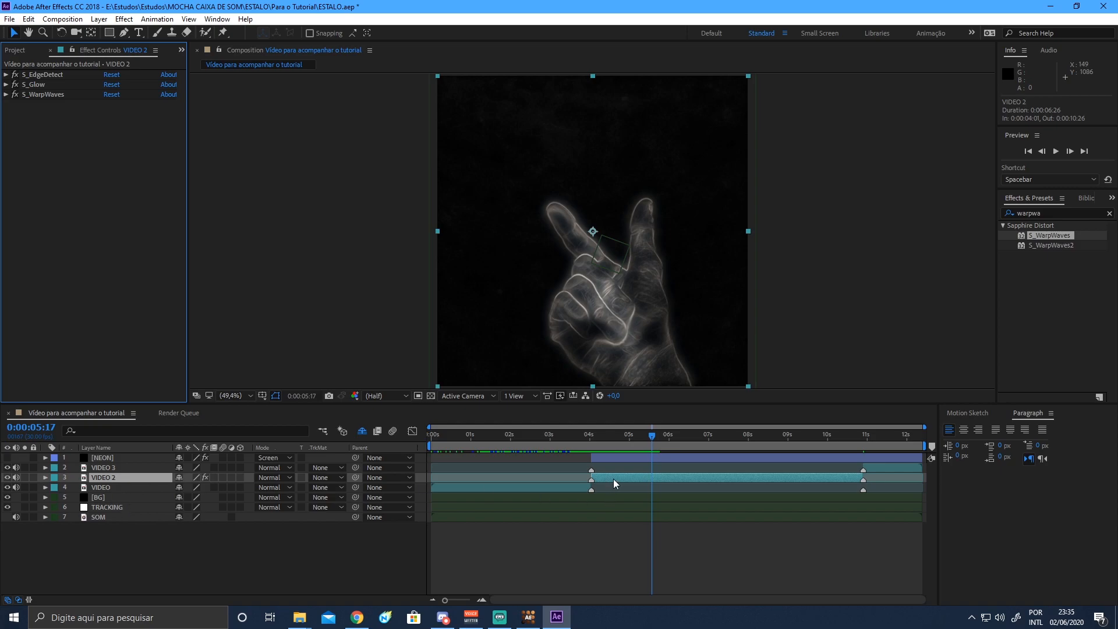
Duplicate the VIDEO 2 layer and give the duplicate a Purple label colour.
click(296, 578)
click(633, 480)
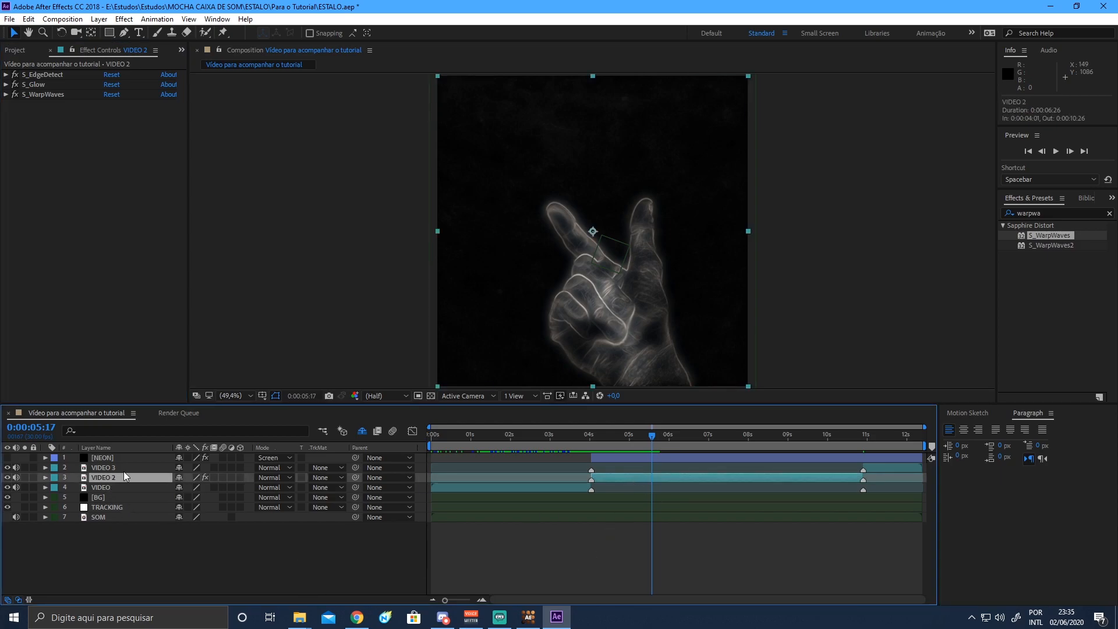
key(ctrl+d)
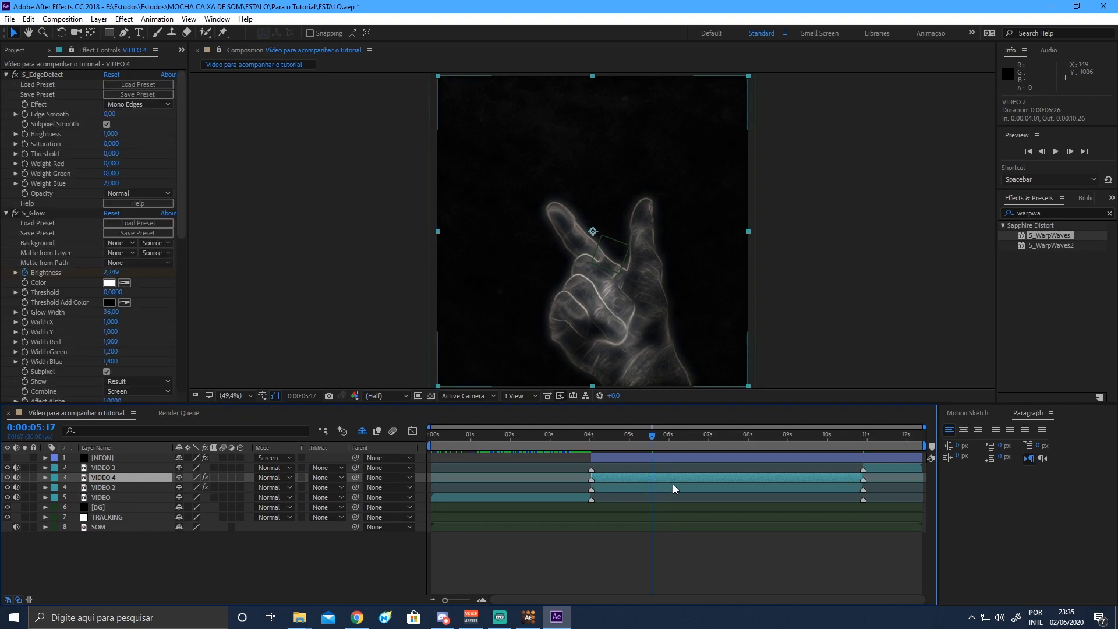
click(54, 477)
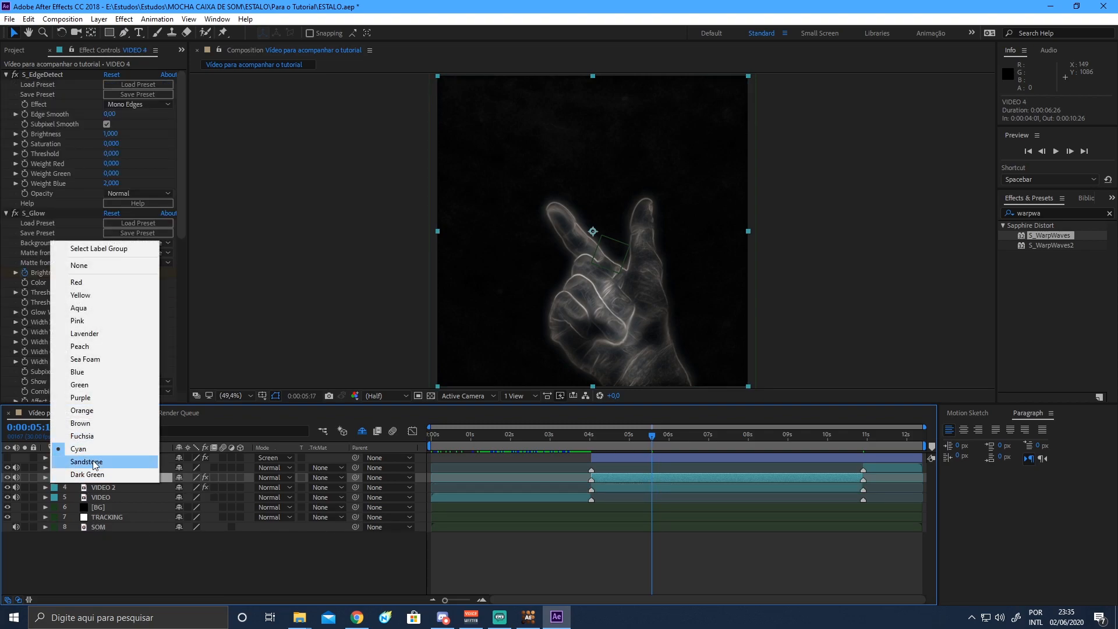
click(94, 437)
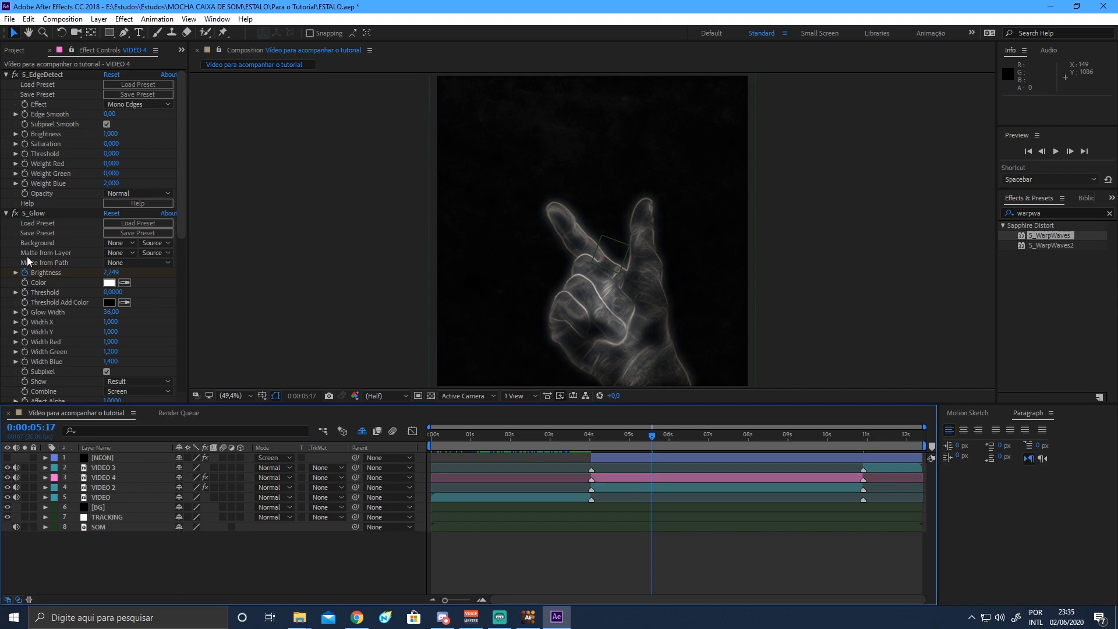
click(97, 478)
click(53, 479)
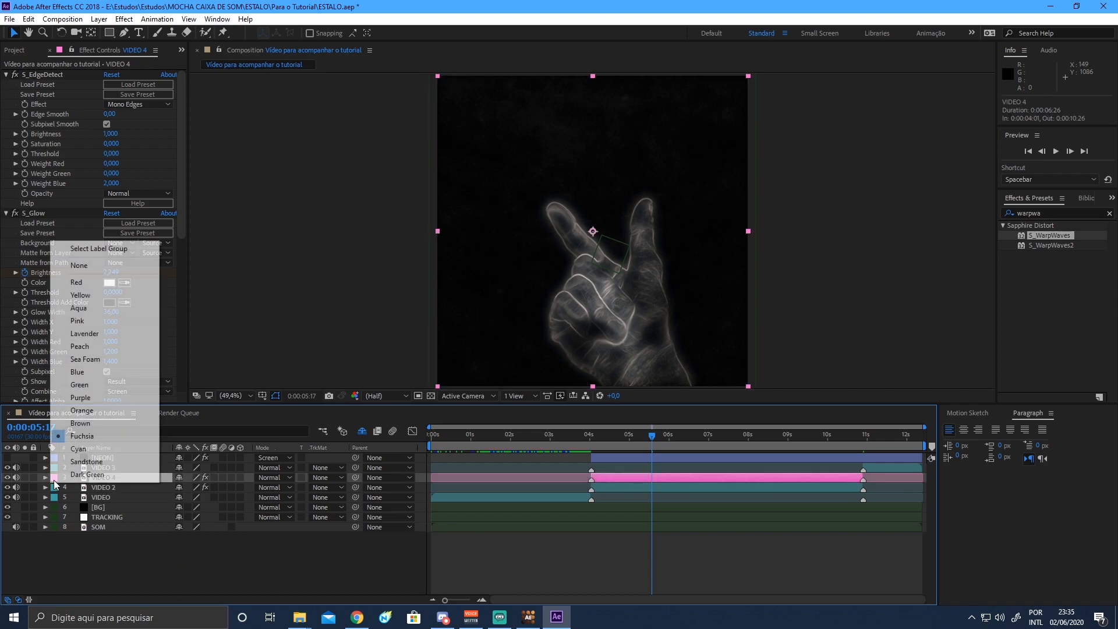
click(81, 397)
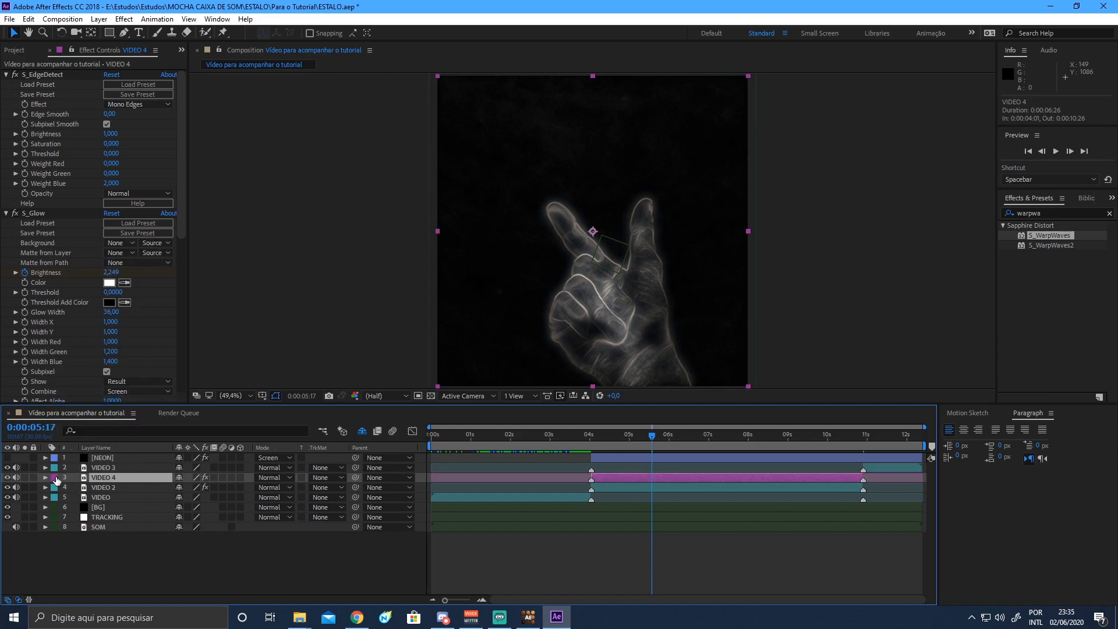
Collapse the S_EdgeDetect, S_Glow and S_WarpWaves settings of the duplicated layer.
click(93, 550)
click(8, 79)
click(7, 75)
click(7, 85)
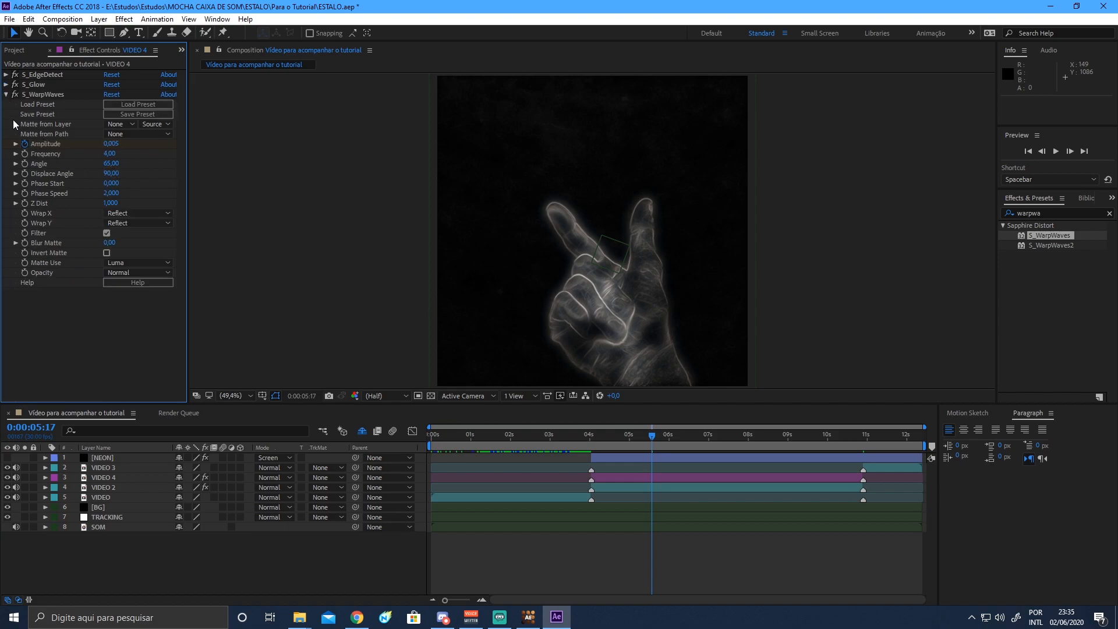
click(7, 95)
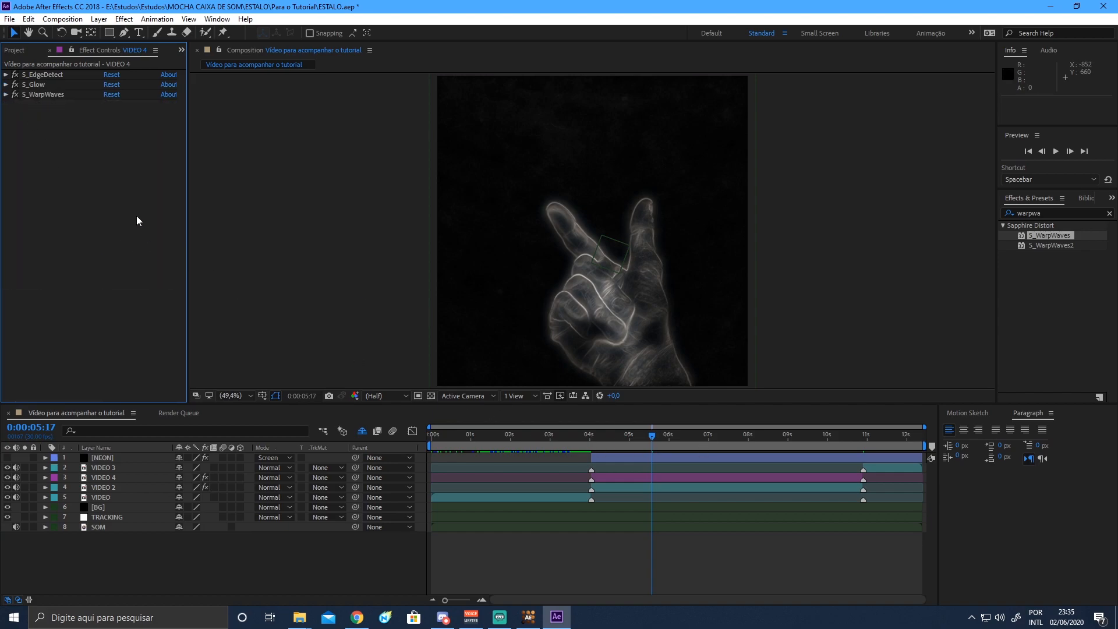
click(44, 96)
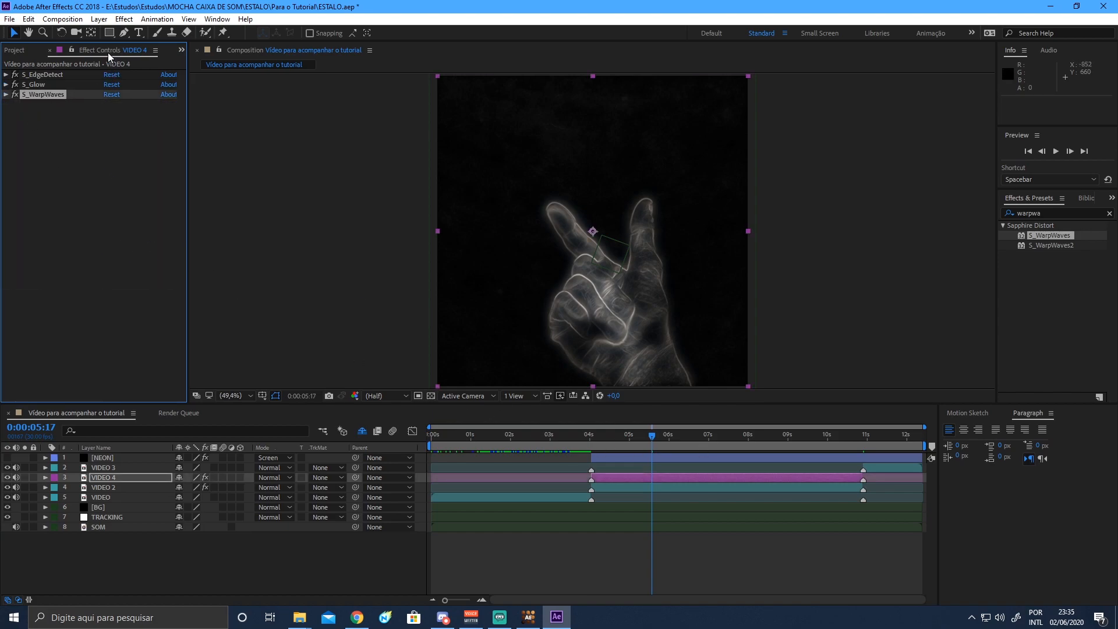
click(91, 255)
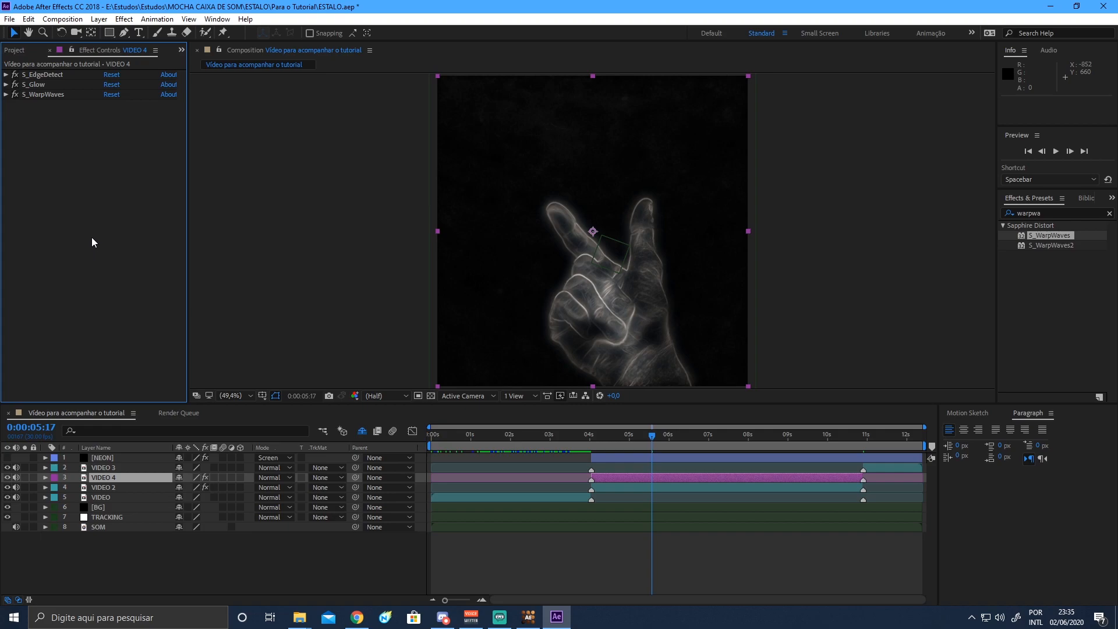
click(16, 50)
click(110, 485)
click(105, 476)
click(113, 477)
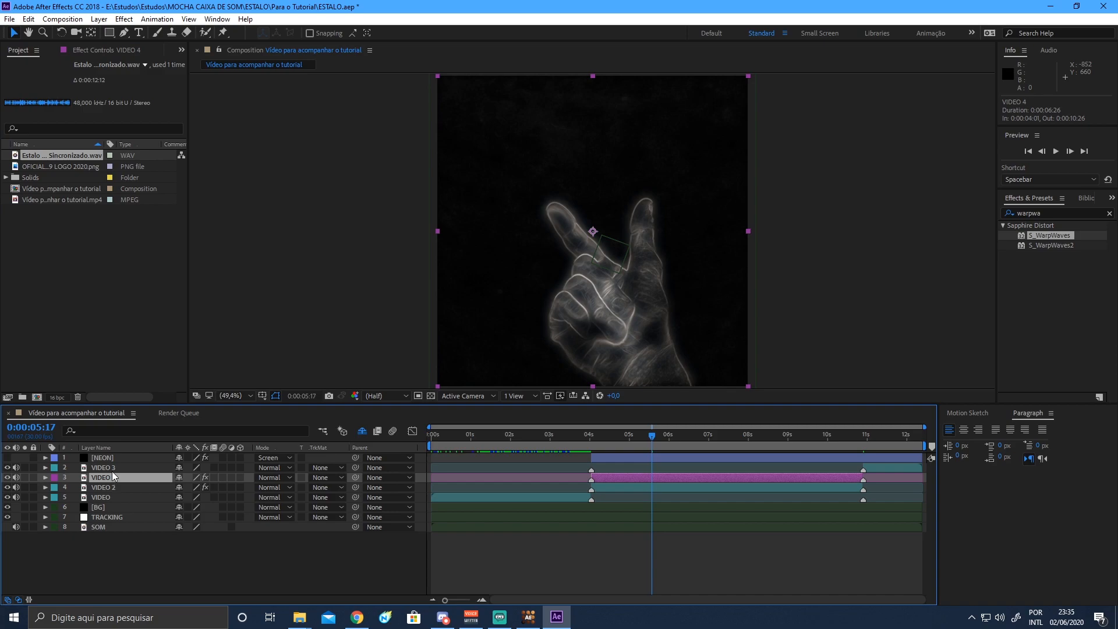
click(110, 488)
click(107, 477)
Remove the S_WarpWaves effect from the VIDEO 4 layer.
click(96, 50)
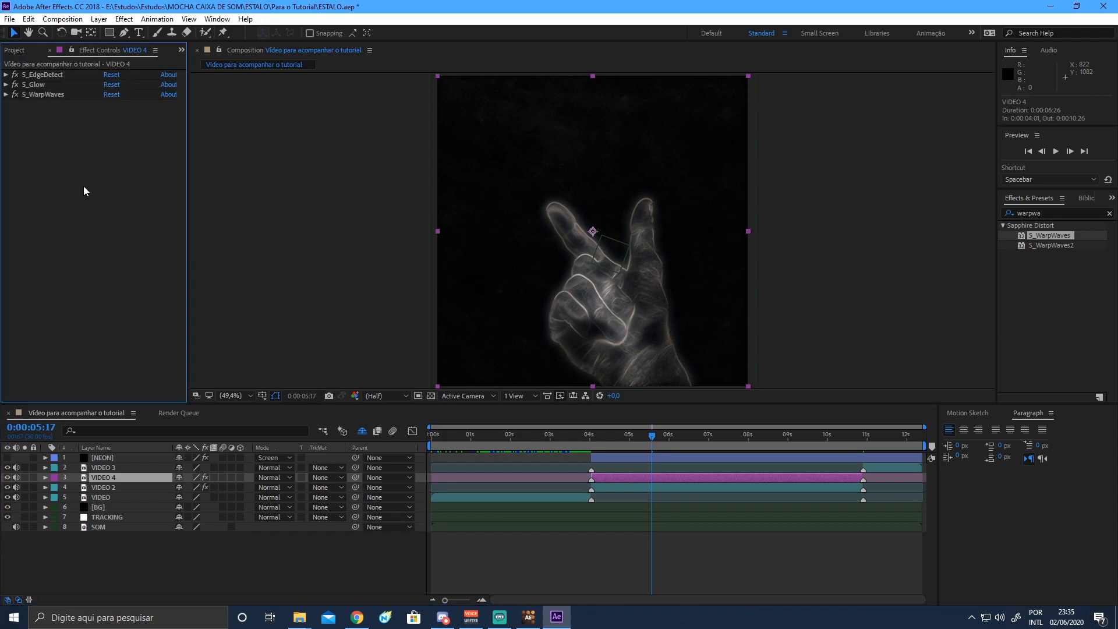
click(662, 474)
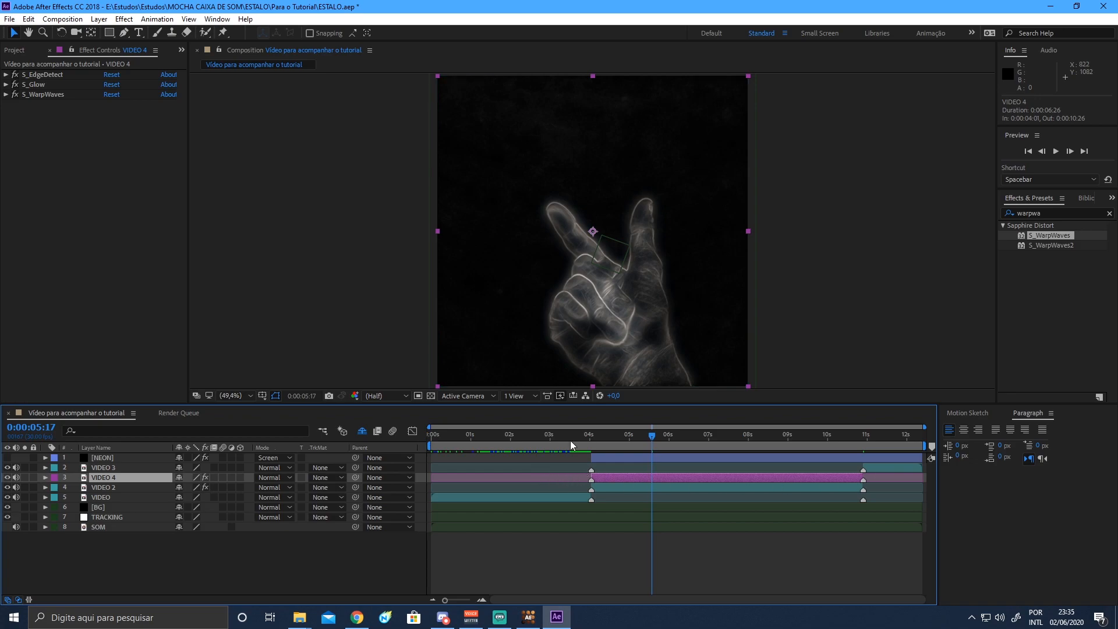
click(52, 95)
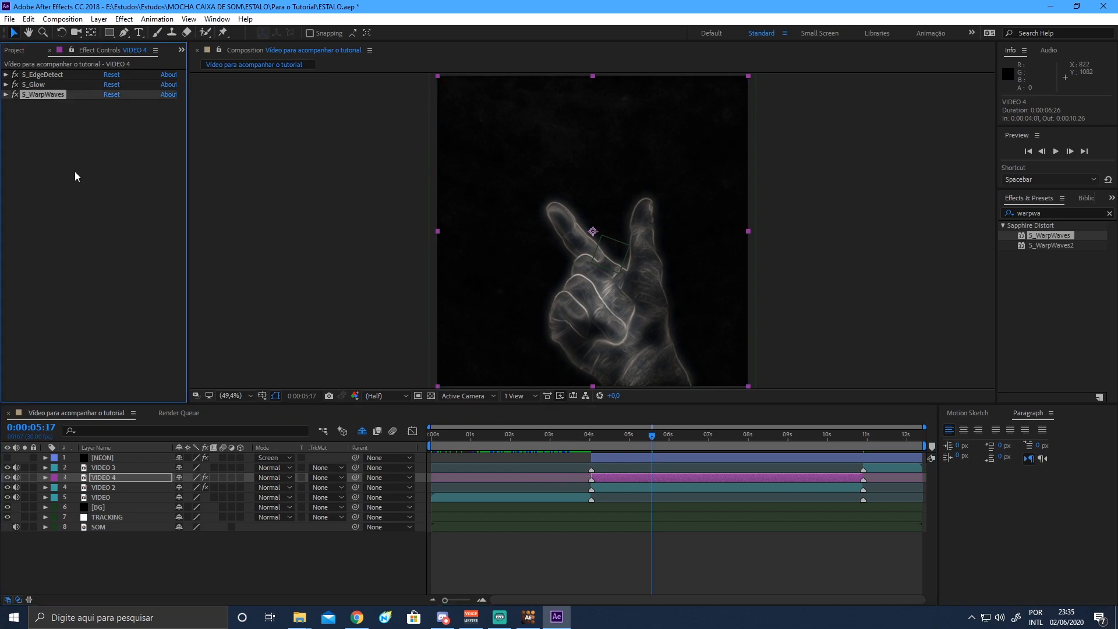
key(Delete)
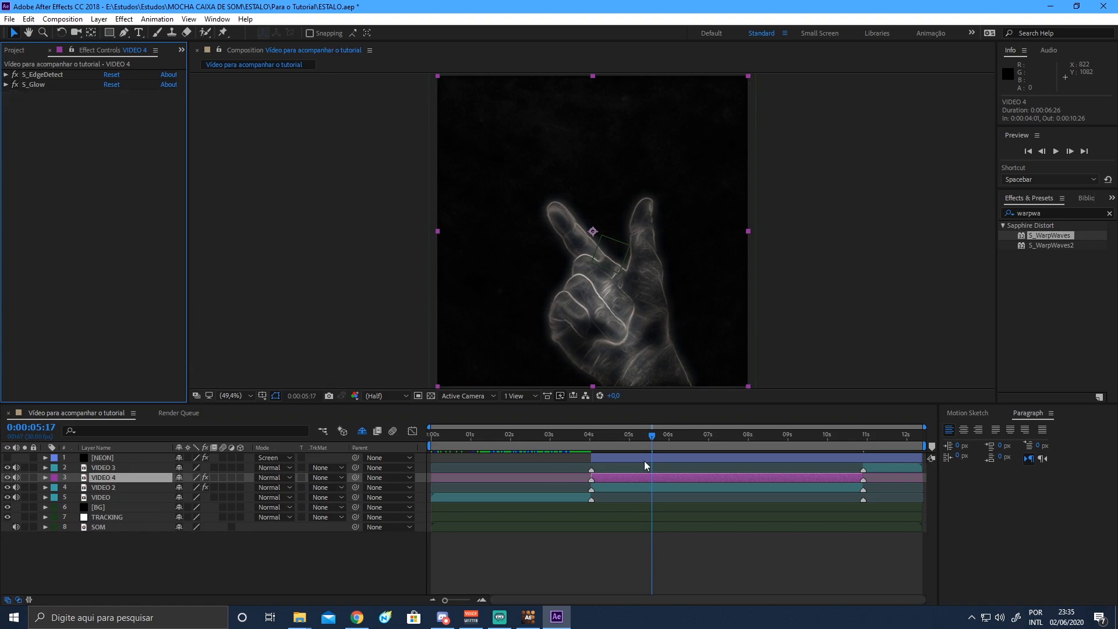
At 0:00:04:01, set VIDEO 4's Opacity to 0% and turn on keyframing for its Opacity and Scale.
drag(653, 446, 591, 441)
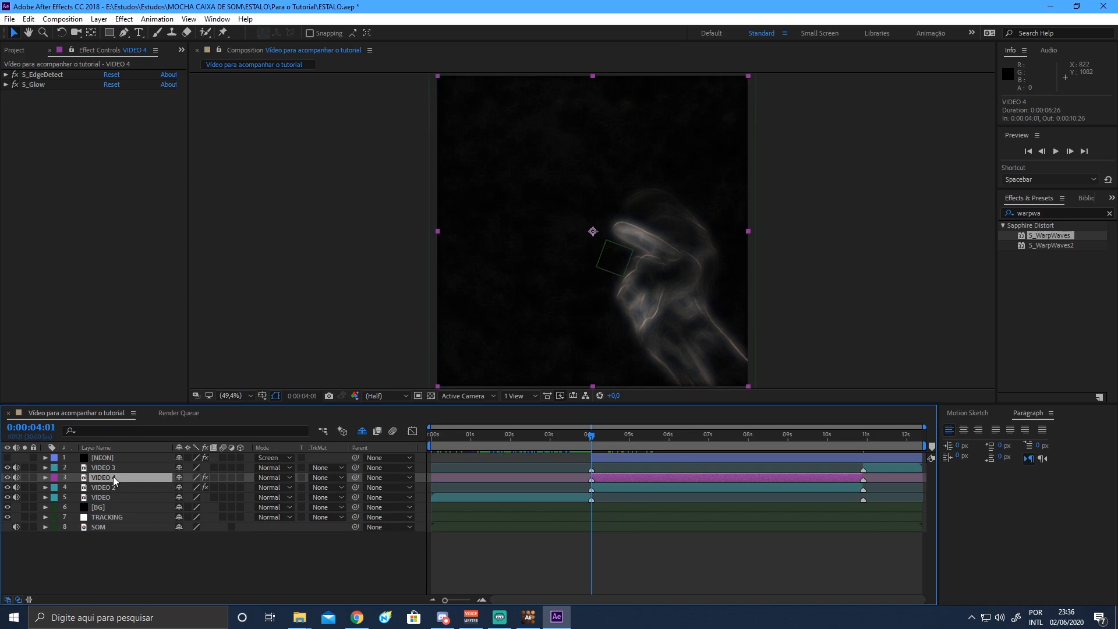
key(s)
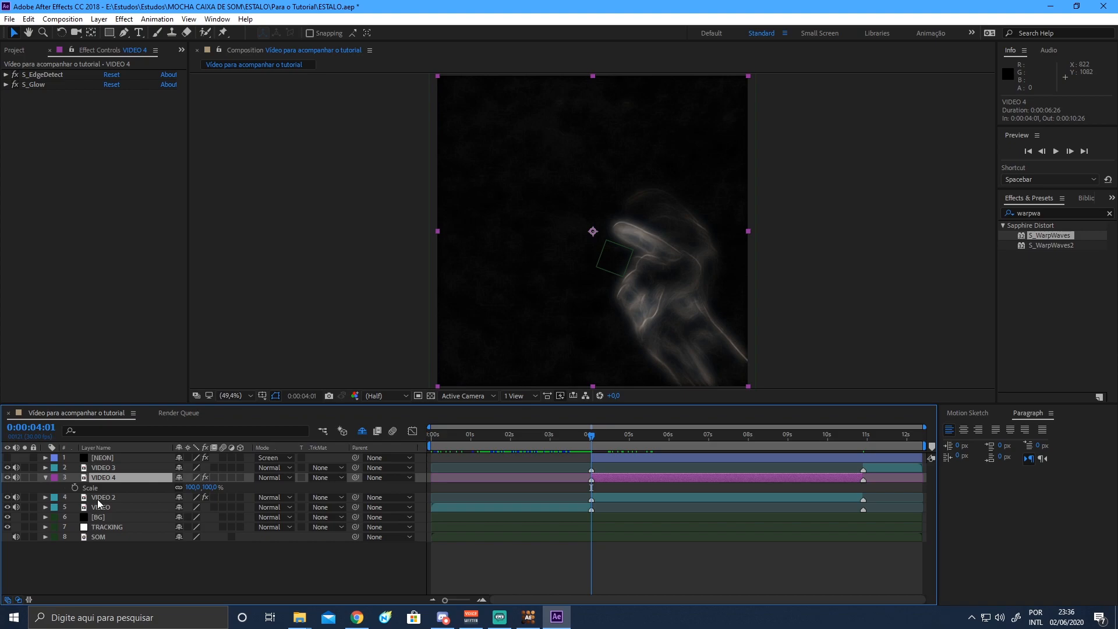
key(shift+t)
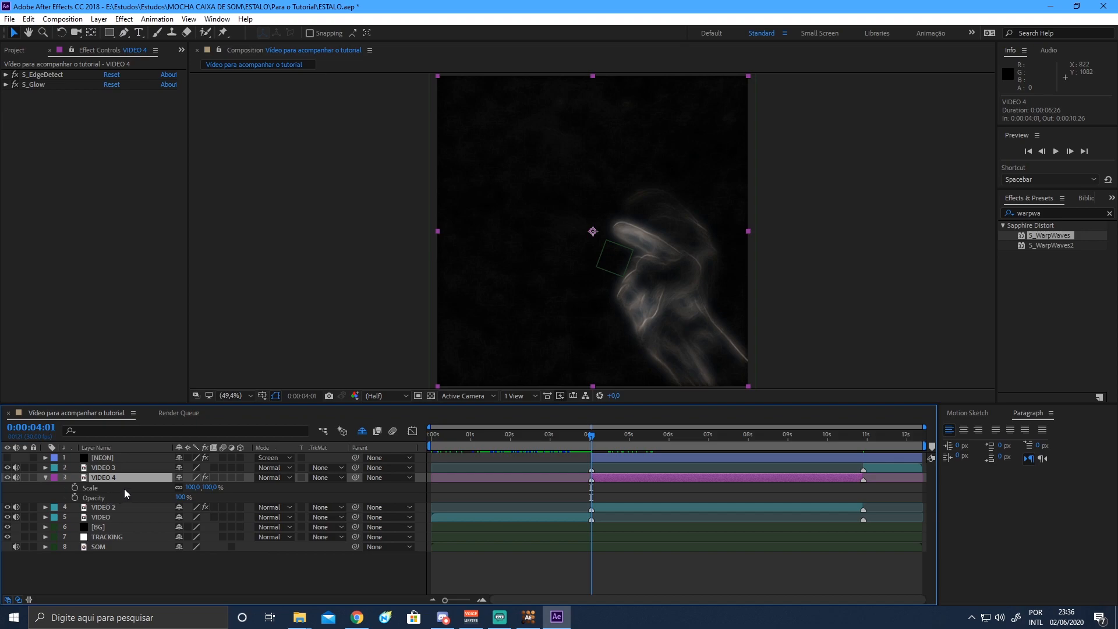
click(92, 489)
click(102, 498)
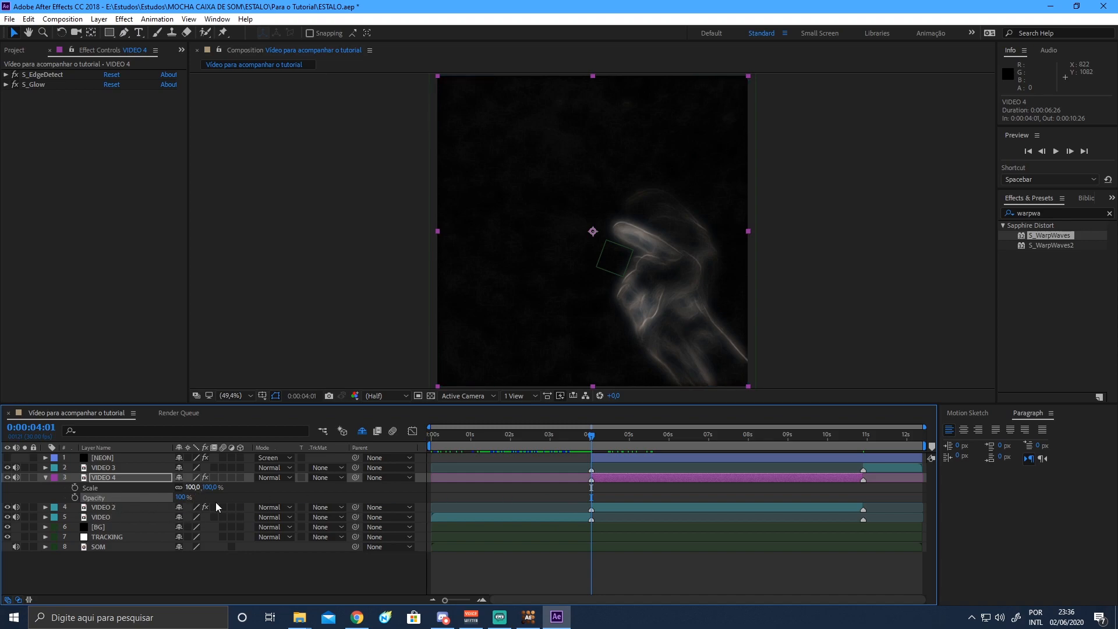
drag(184, 501, 74, 501)
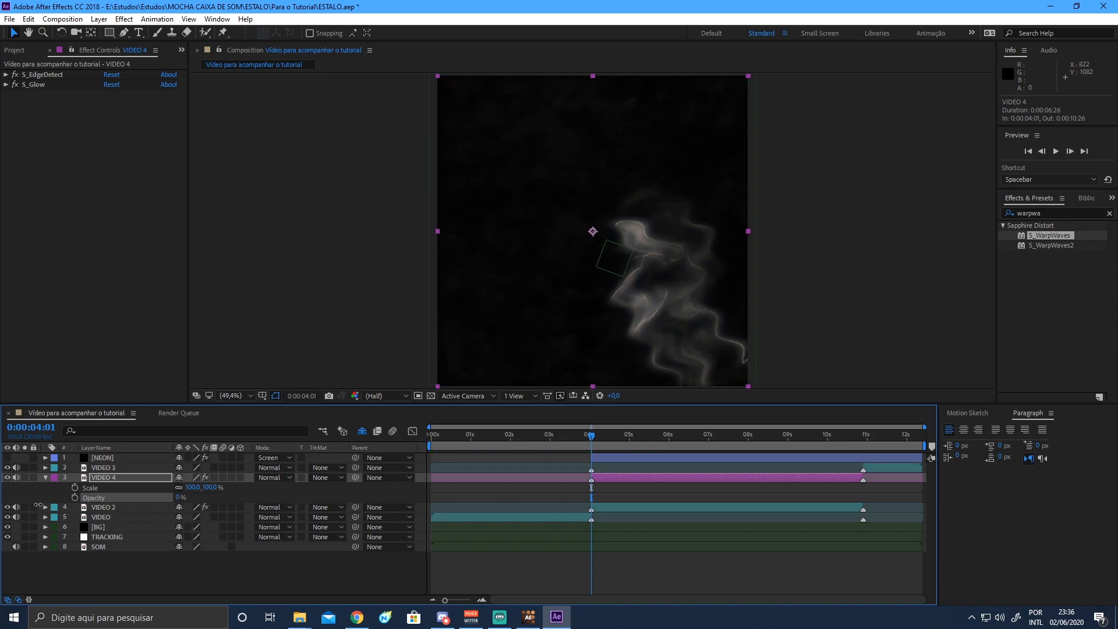
click(74, 498)
click(74, 488)
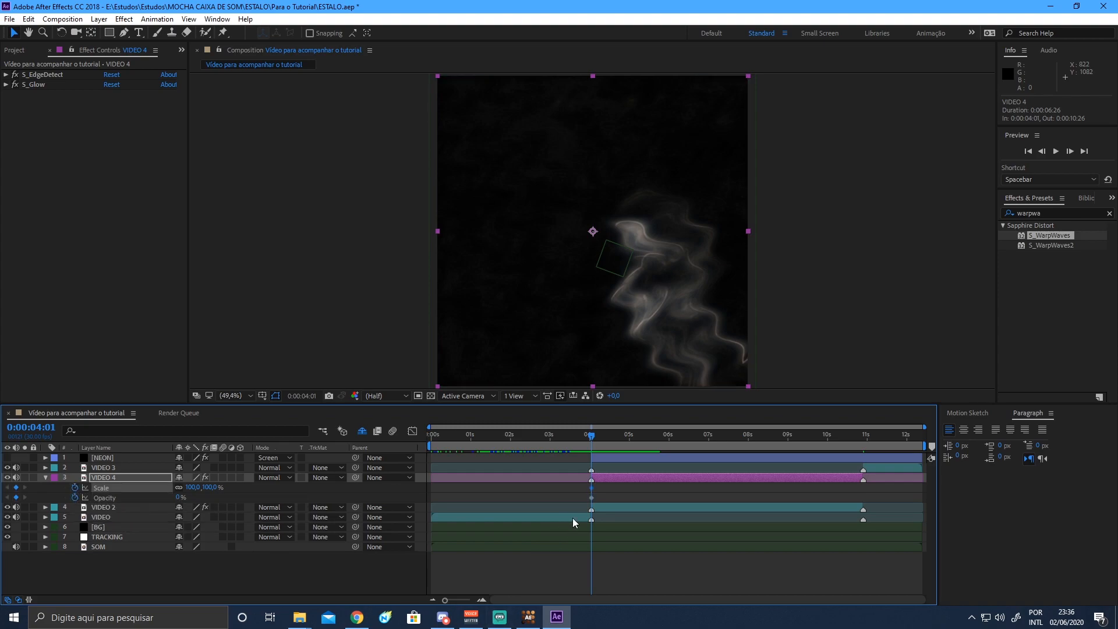
At 0:00:06:00, keyframe VIDEO 4's Scale at 110%.
drag(597, 440, 669, 466)
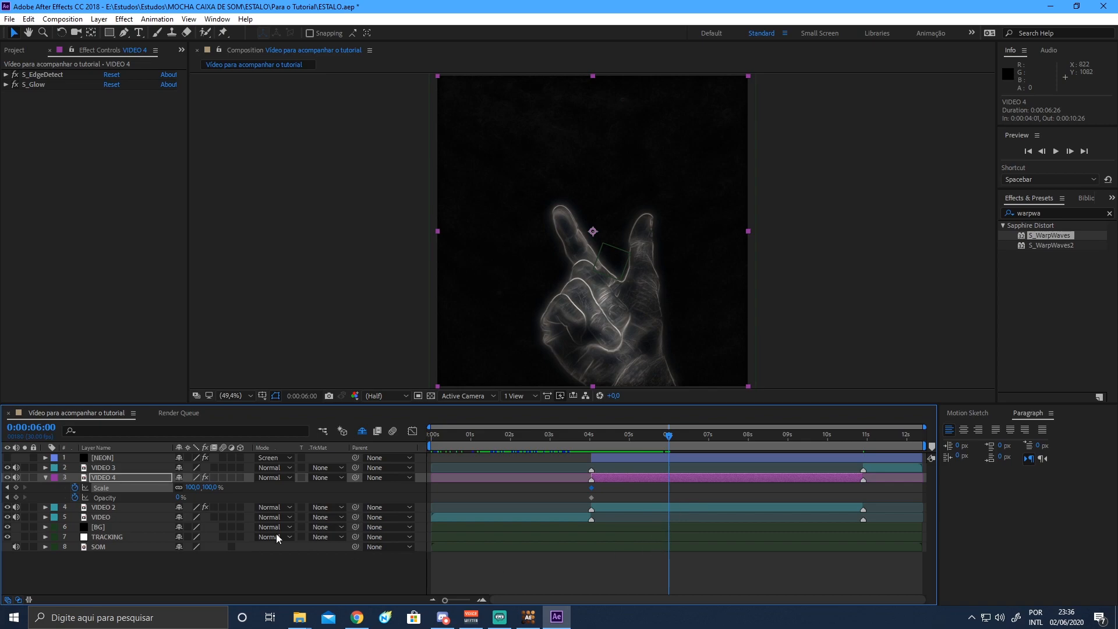
click(192, 488)
text(110)
key(Return)
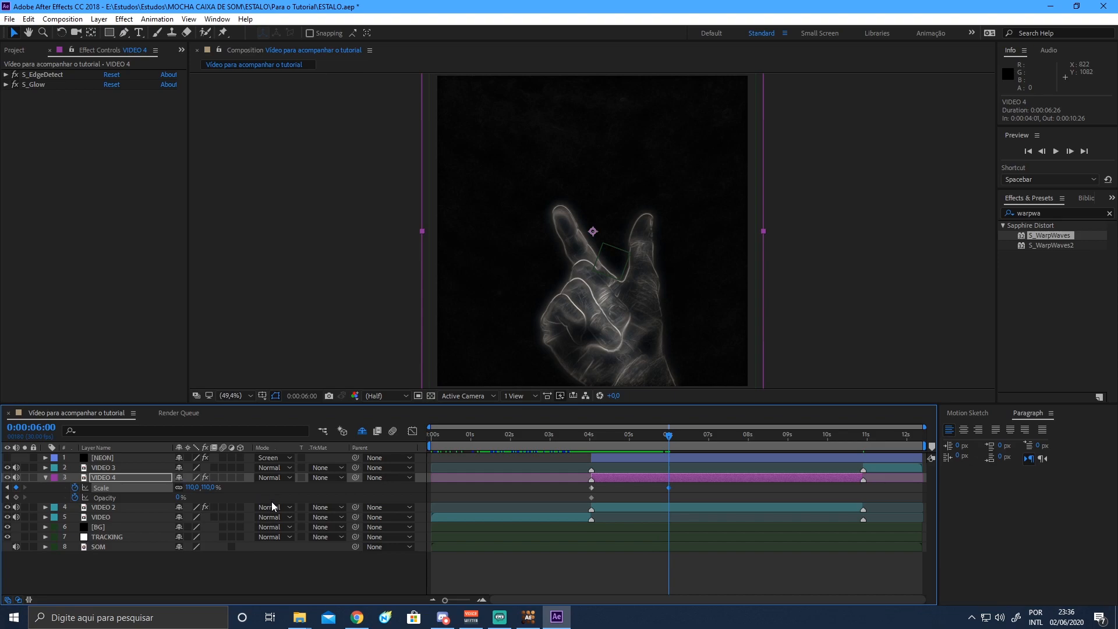
Keyframe VIDEO 4's Opacity at 0:00:06:00, trying 20% and 30% before settling on 40%.
click(179, 499)
text(20)
key(Return)
click(180, 497)
text(30)
key(Return)
click(184, 499)
text(40)
key(Return)
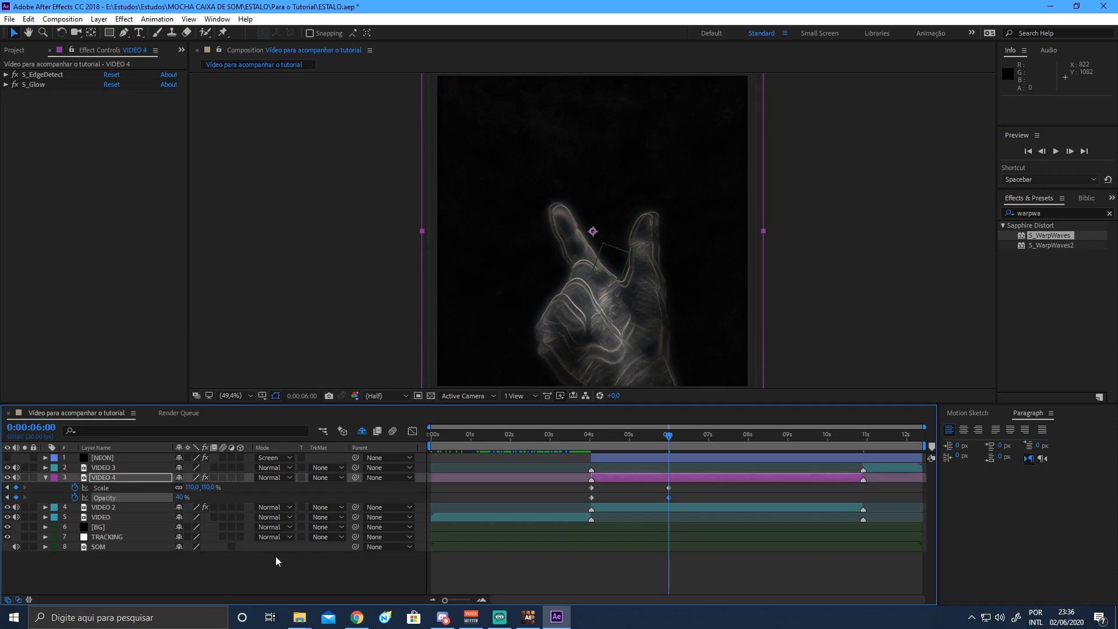
Increase VIDEO 4's Scale keyframe at 0:00:06:00, trying 115% before settling on 120%.
drag(190, 487, 196, 487)
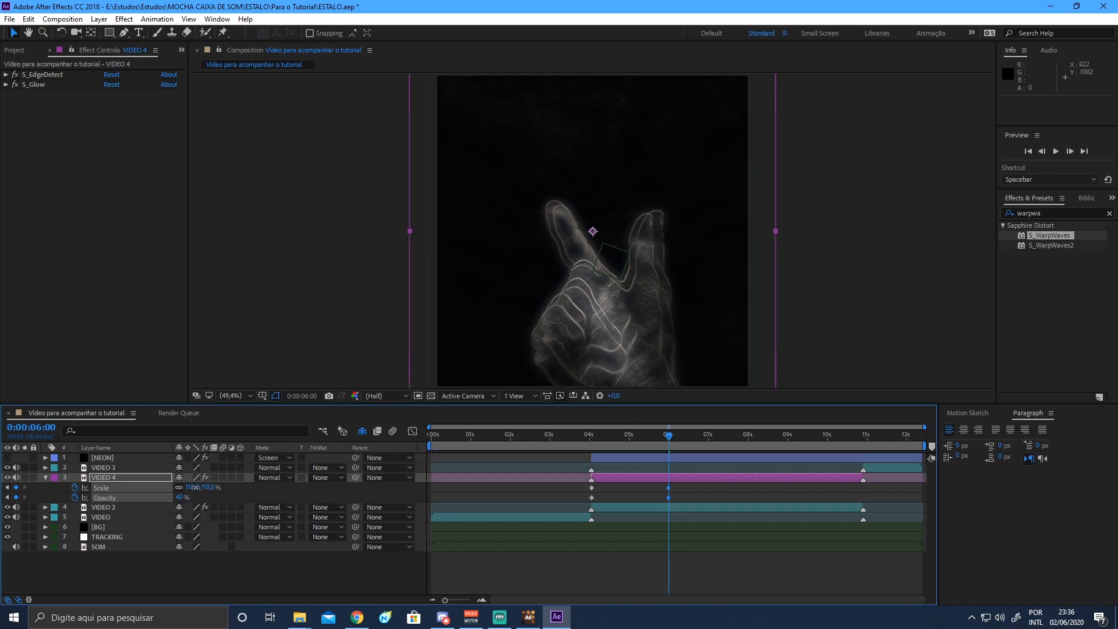
click(193, 487)
text(115)
key(Return)
click(200, 488)
text(120)
key(Return)
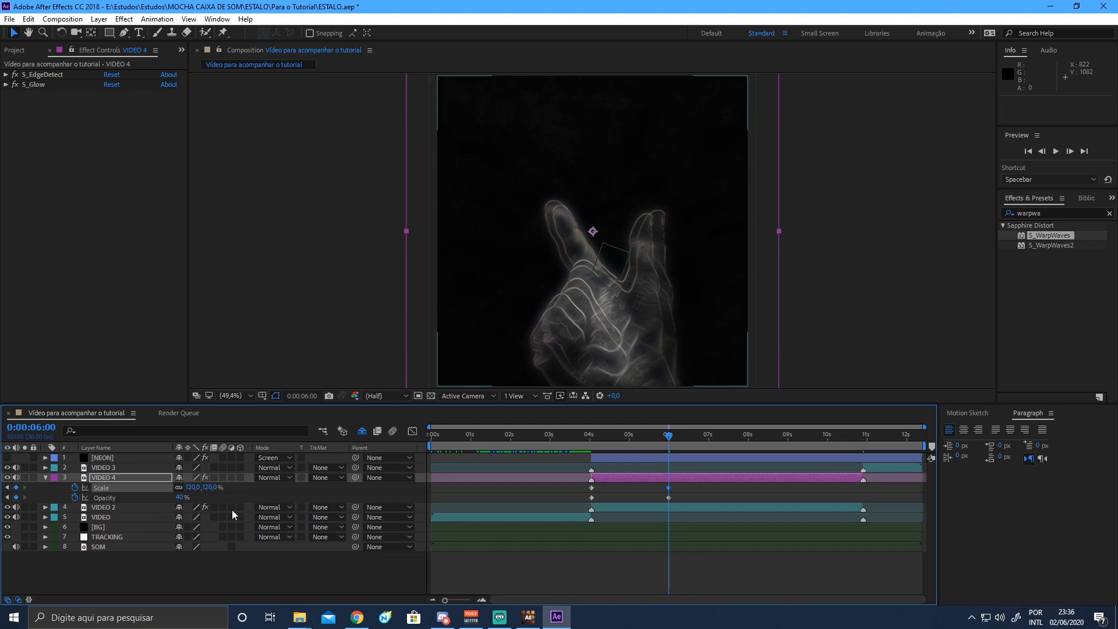
At 0:00:07:15, keyframe VIDEO 4's Opacity at 0% so the enlarged copy fades out.
drag(669, 440, 728, 449)
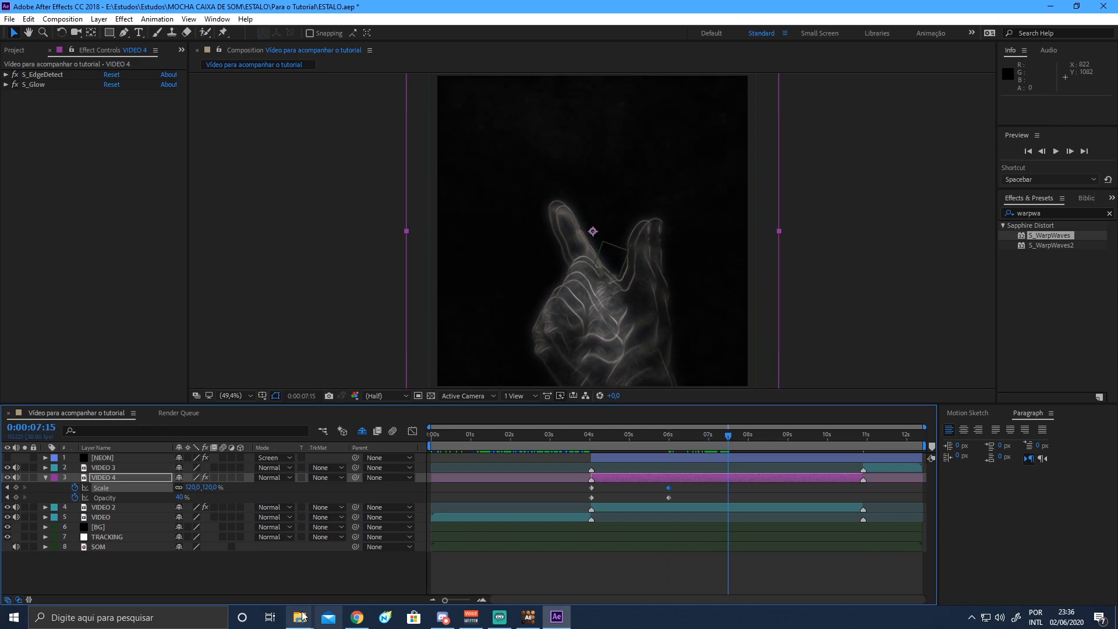
click(179, 498)
text(0)
key(Return)
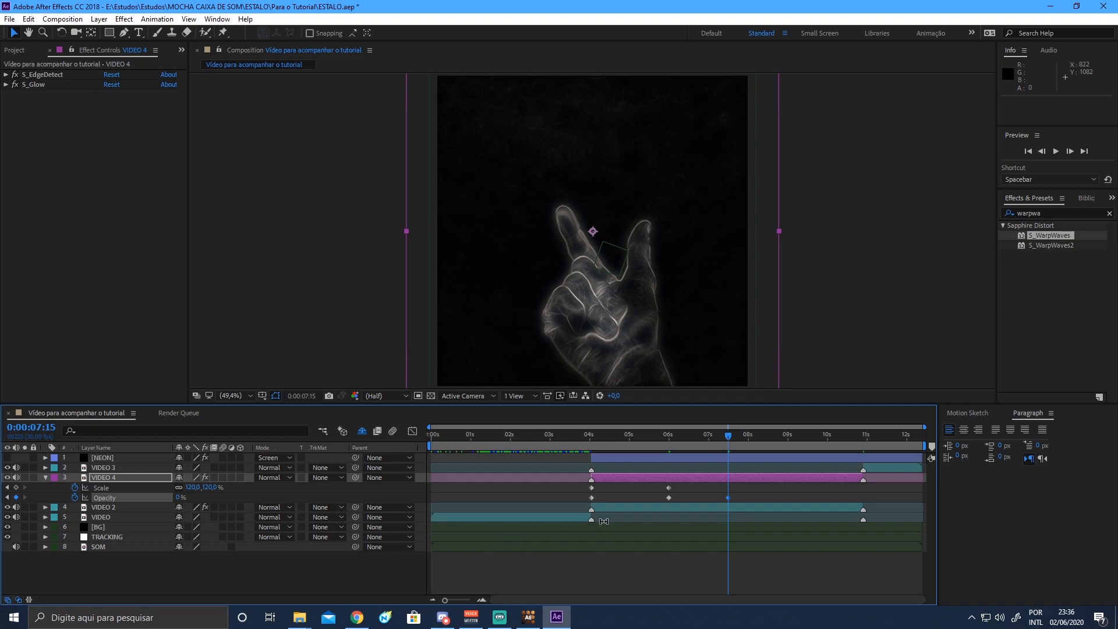
Select VIDEO 4's Scale and Opacity keyframes, then collapse the layer's properties and review the footage around the snap.
drag(578, 488, 728, 490)
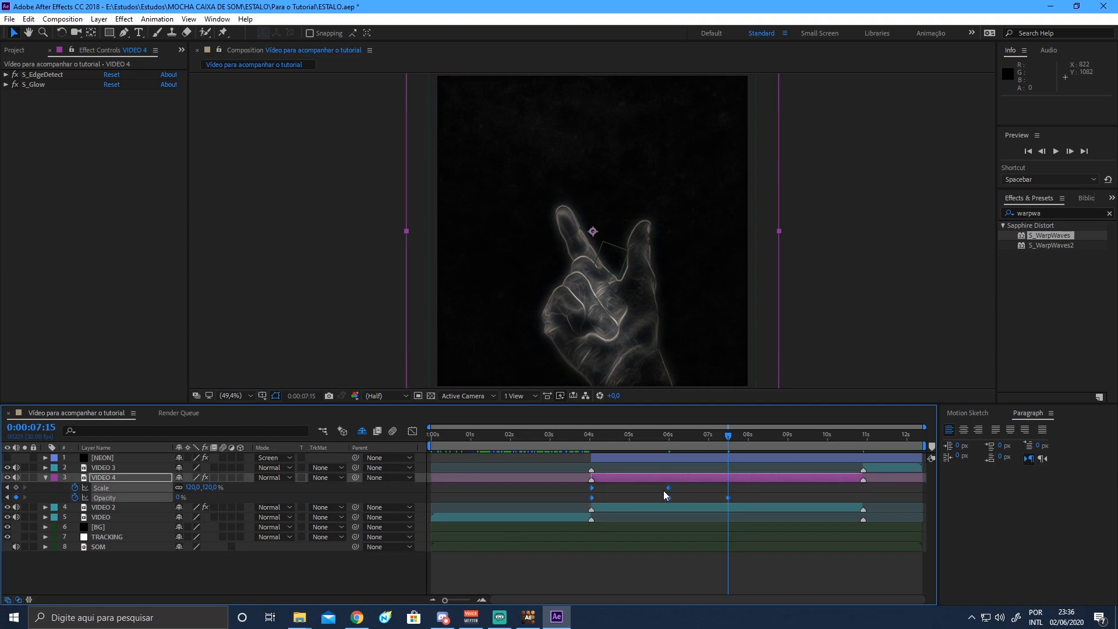
click(423, 557)
drag(572, 432, 750, 448)
key(u)
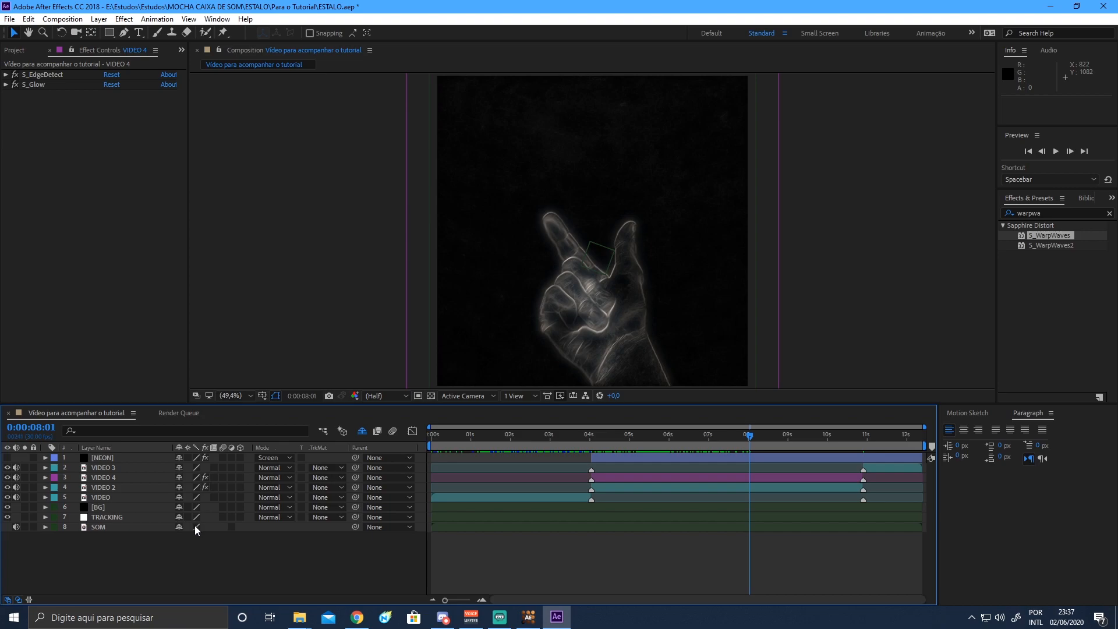
drag(466, 436, 570, 453)
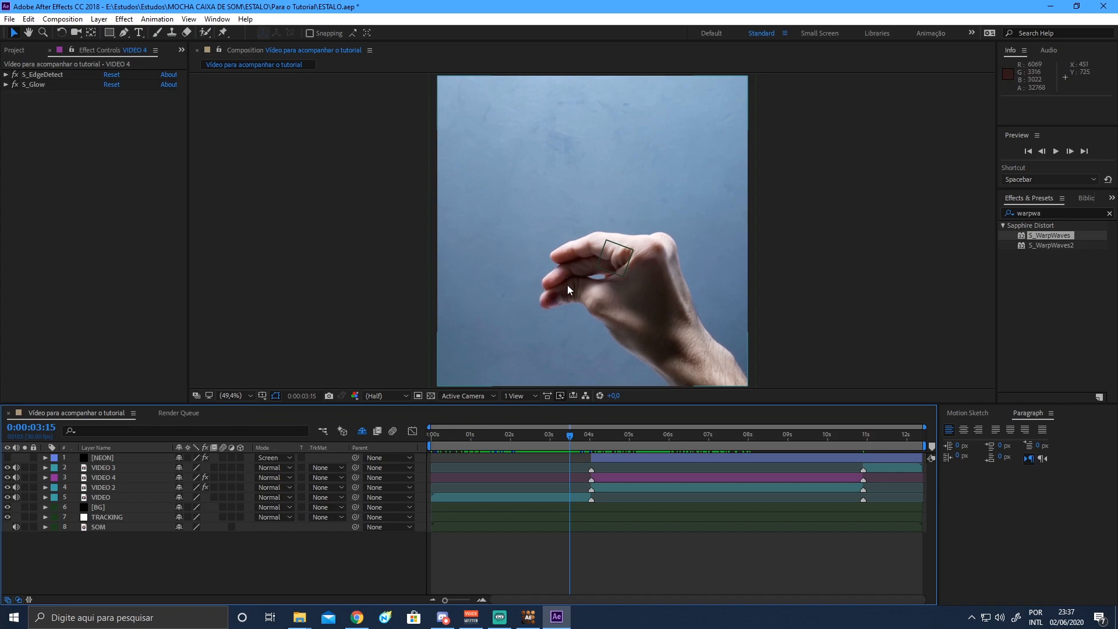
drag(562, 438, 548, 455)
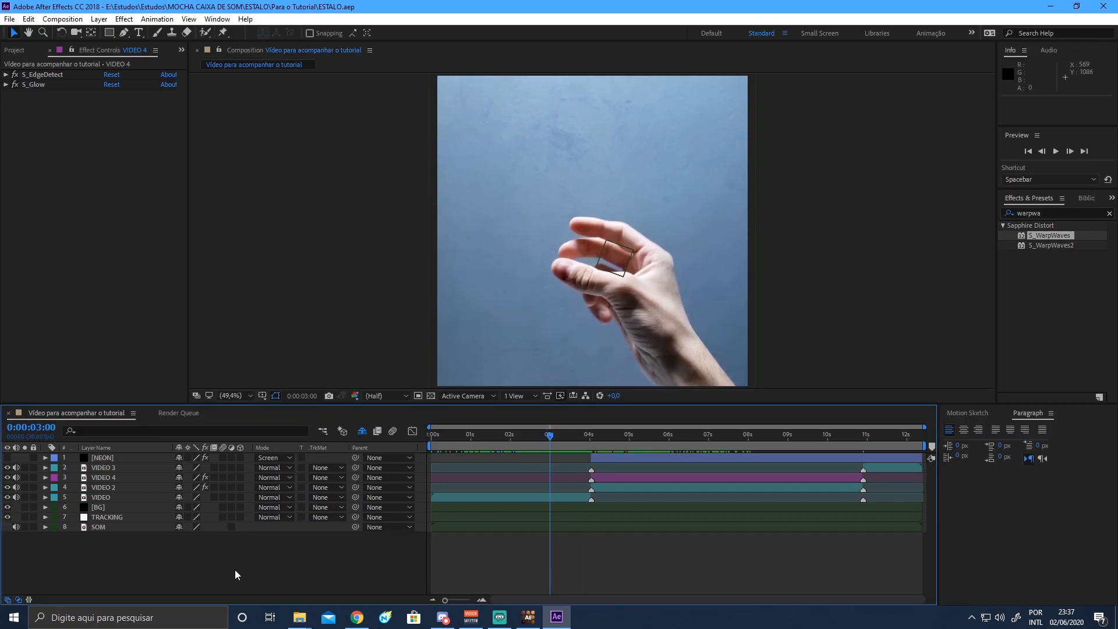
Turn the NEON layer's visibility on and check the logo against the moving hand between 0:00:04:01 and 0:00:06:13.
click(613, 458)
drag(550, 436, 610, 439)
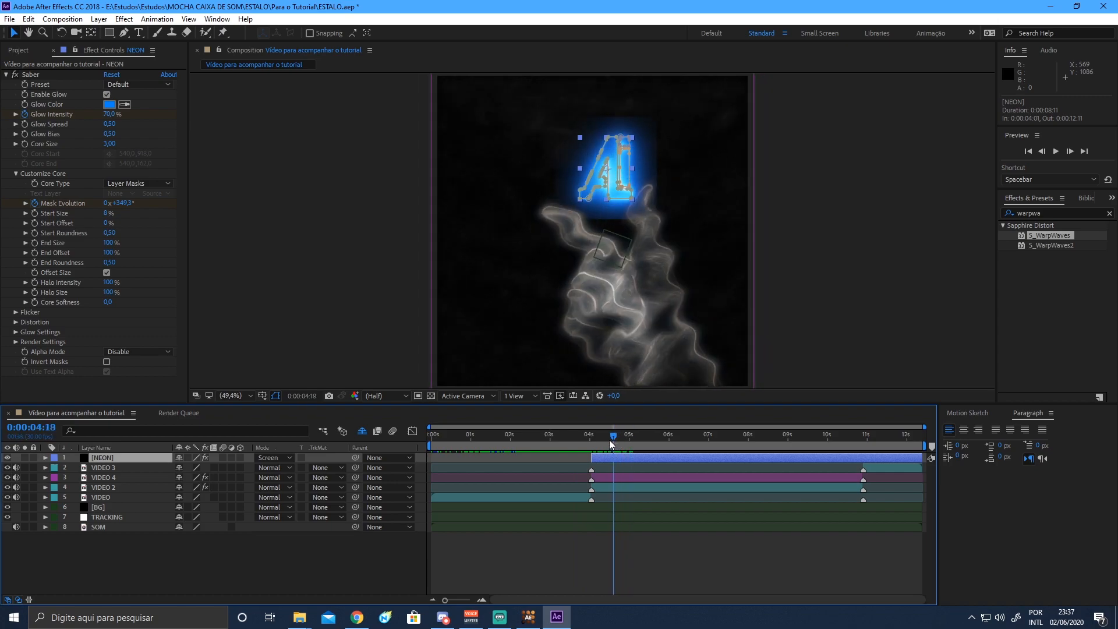
click(159, 547)
click(118, 458)
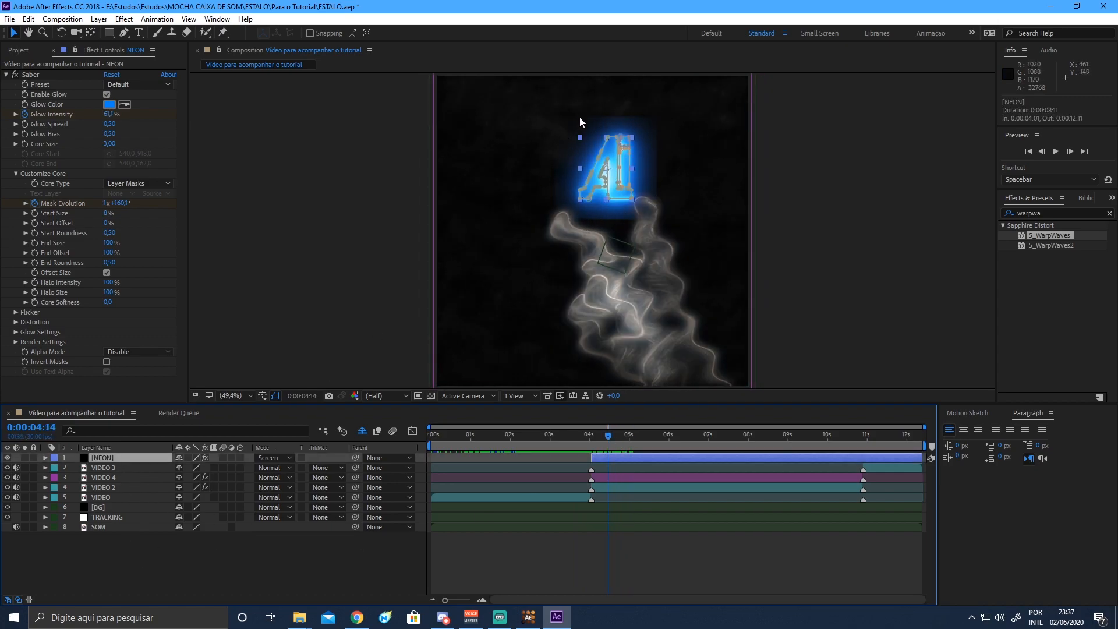
drag(606, 432, 596, 435)
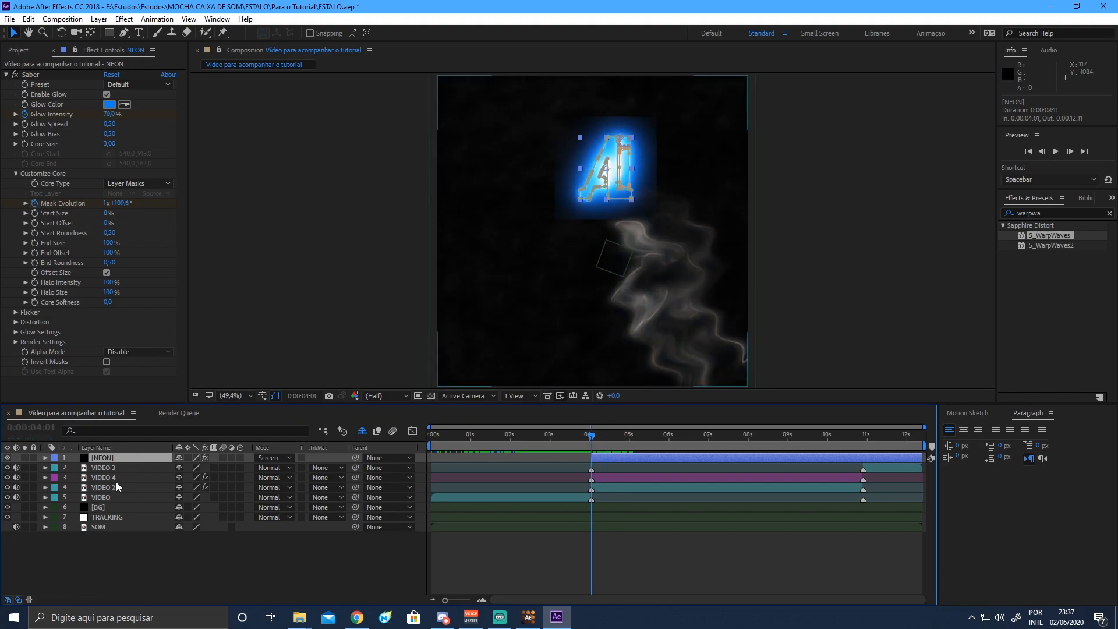
drag(592, 435, 686, 436)
click(468, 540)
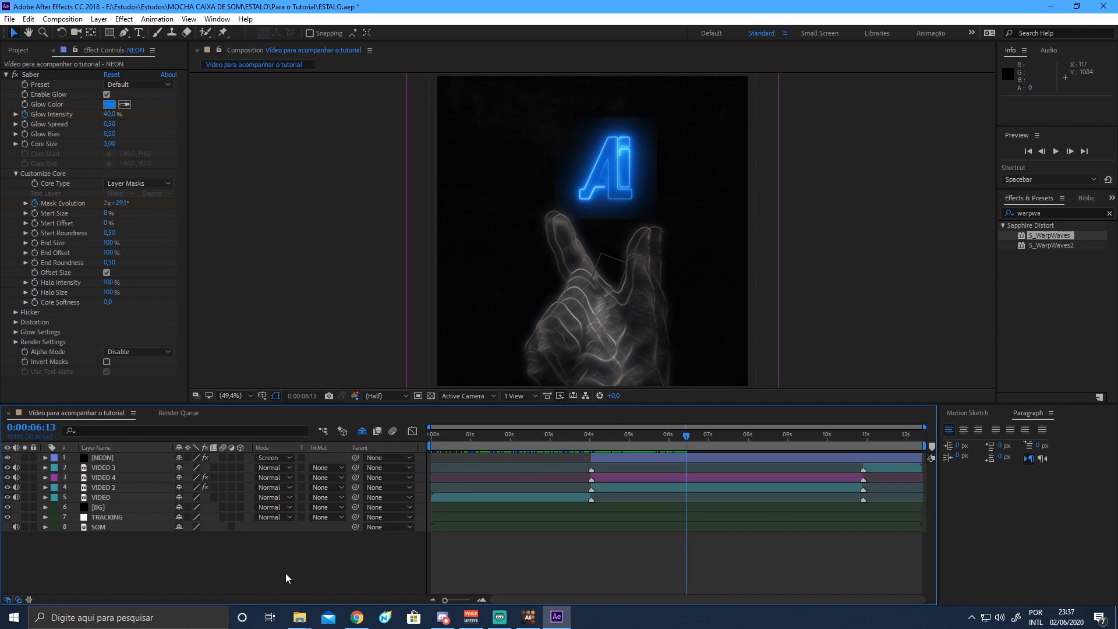
click(107, 458)
drag(687, 436, 661, 437)
click(401, 549)
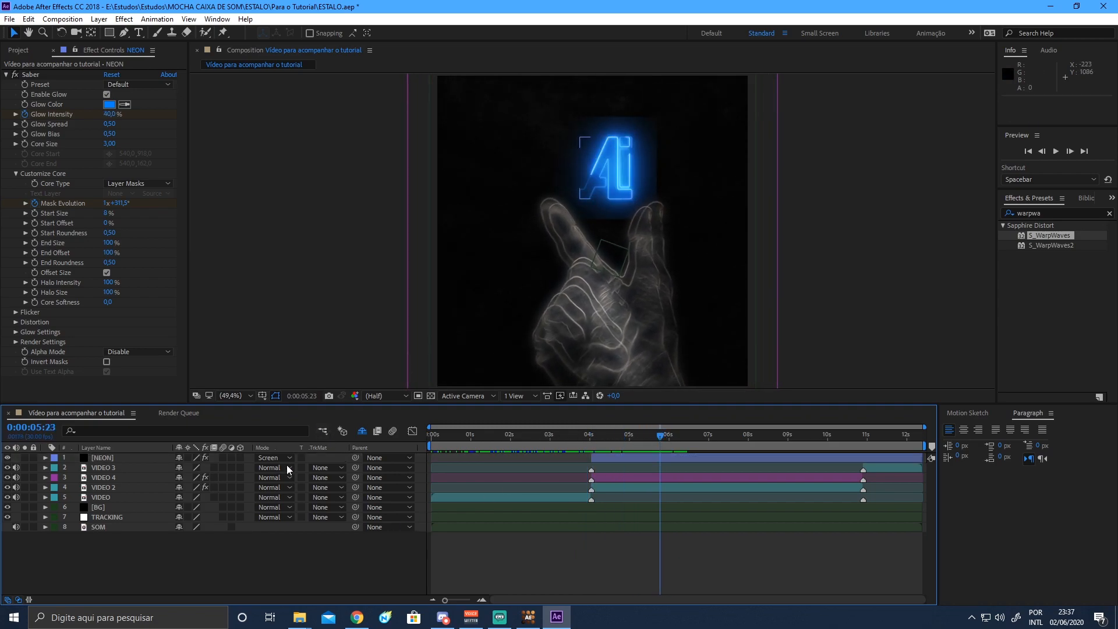
Parent the NEON layer to the TRACKING null and return to 0:00:04:01 with NEON selected.
drag(356, 457, 114, 514)
drag(660, 435, 591, 437)
click(107, 457)
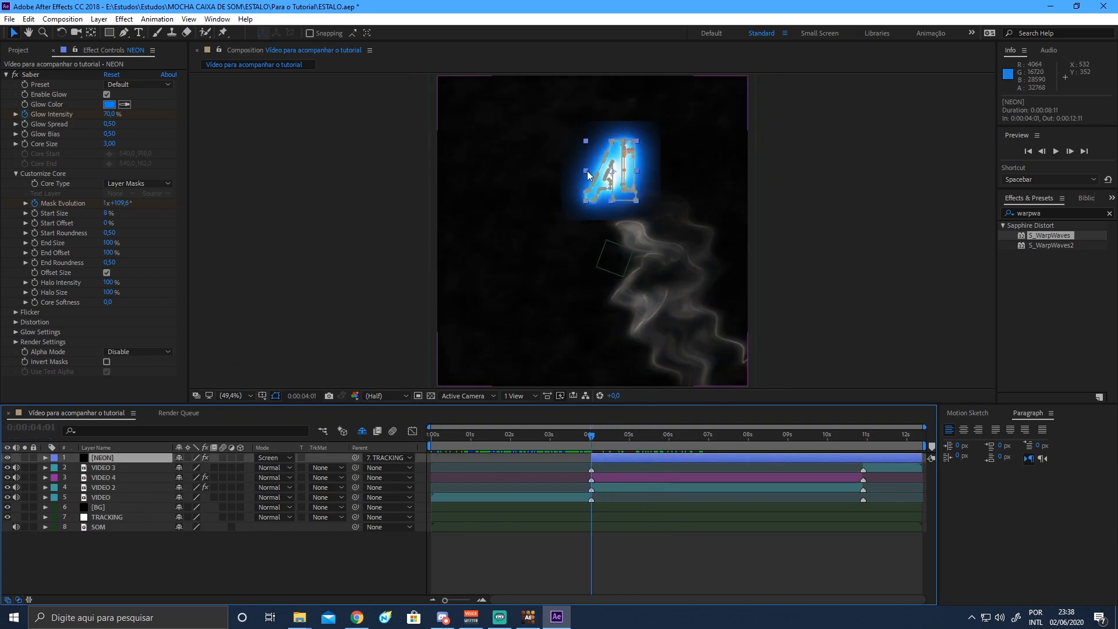
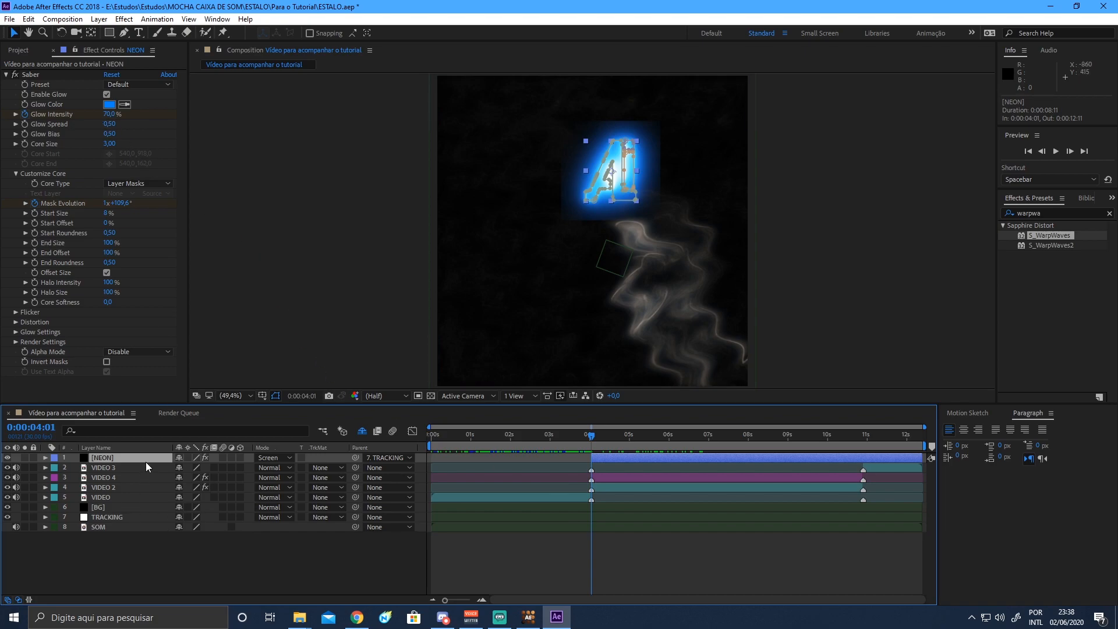
Reveal the NEON layer's keyframed properties, collapse Mask 1, Mask 2 and Mask 3, and select the Saber effect.
key(u)
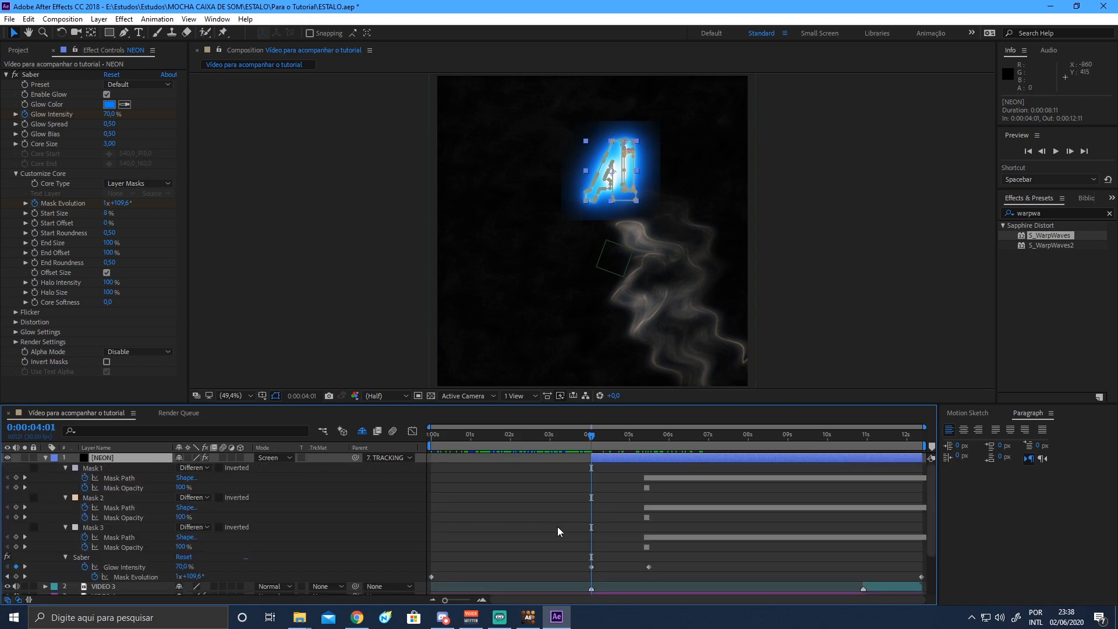
scroll(536, 527, down, 2)
scroll(535, 515, up, 2)
click(65, 469)
click(65, 477)
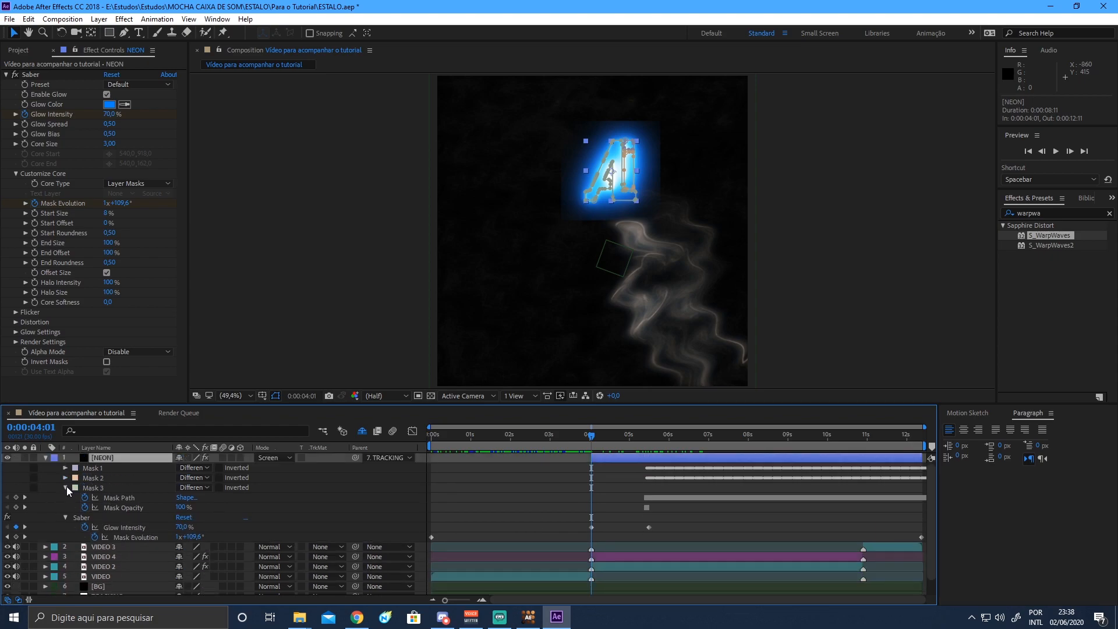
click(65, 487)
click(107, 469)
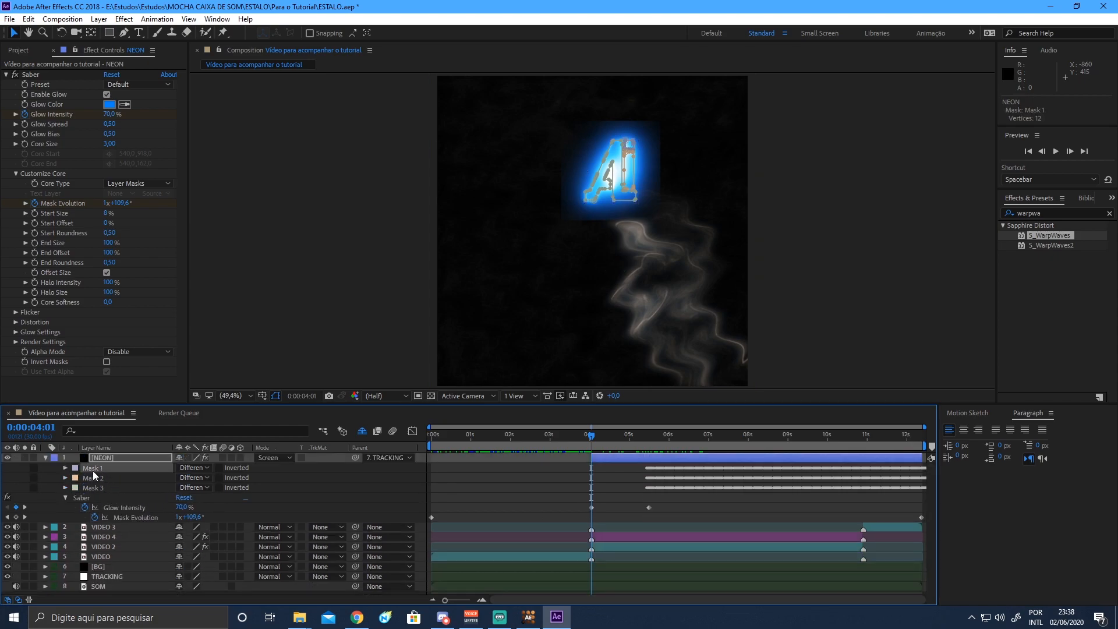
click(84, 498)
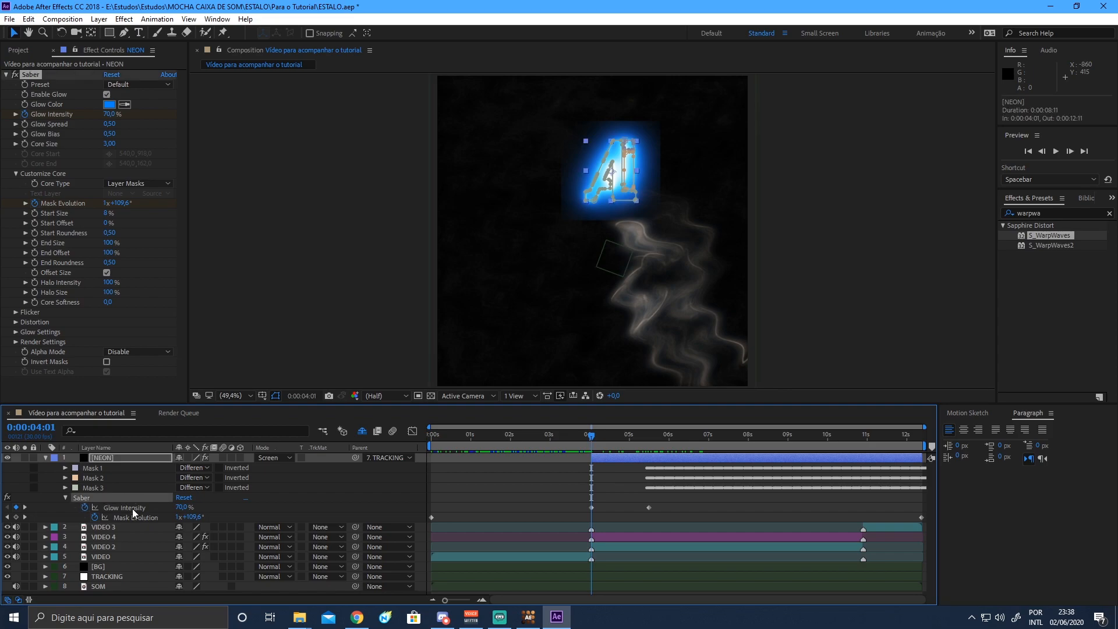
At 0:00:05:15, set the NEON layer's Saber Glow Spread to 0.19 and its Glow Intensity keyframe to 26%.
click(304, 503)
click(88, 499)
drag(599, 438, 648, 438)
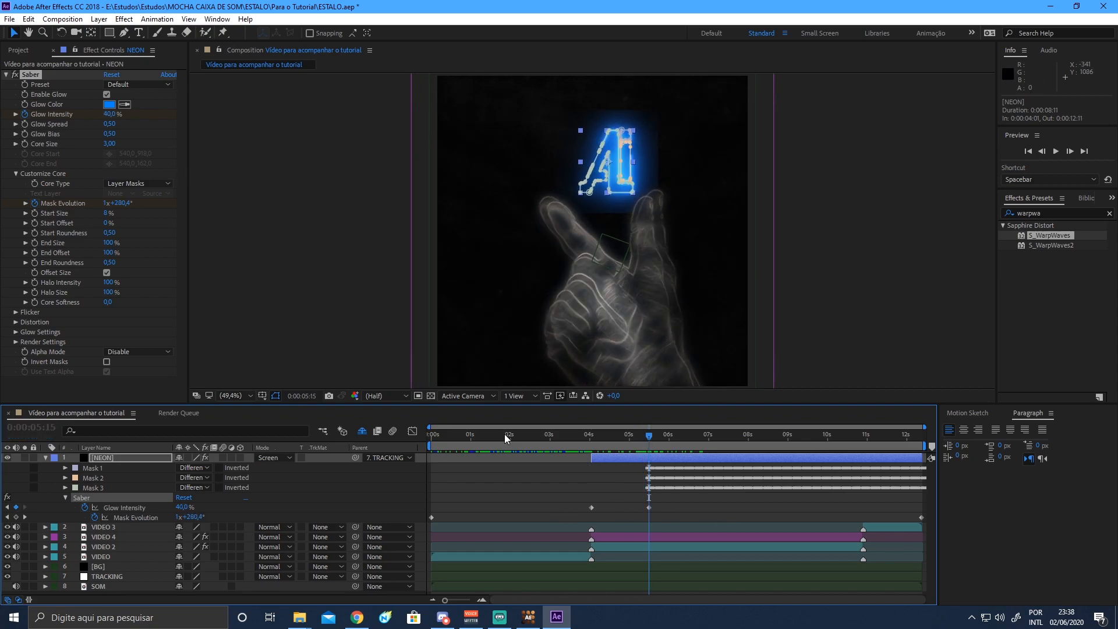
drag(109, 124, 99, 129)
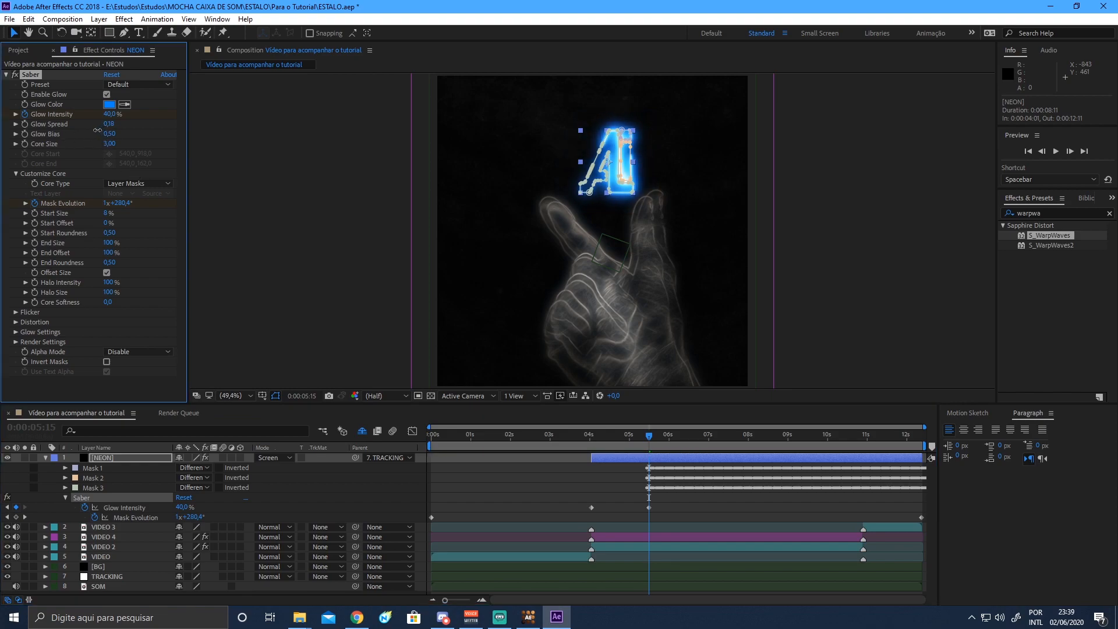
click(375, 484)
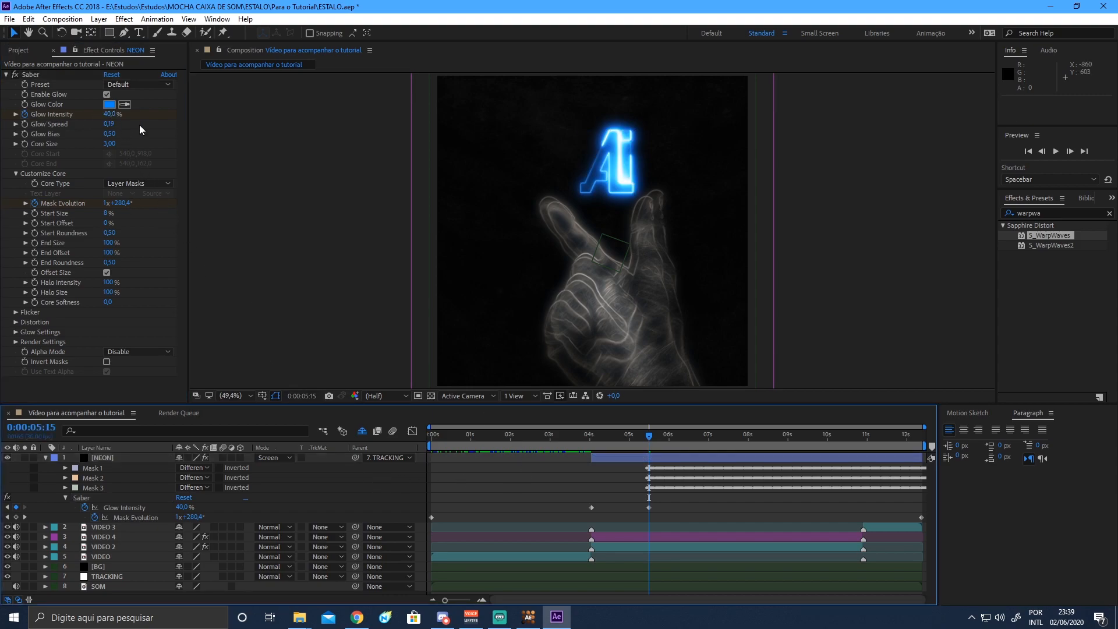
drag(108, 115, 107, 117)
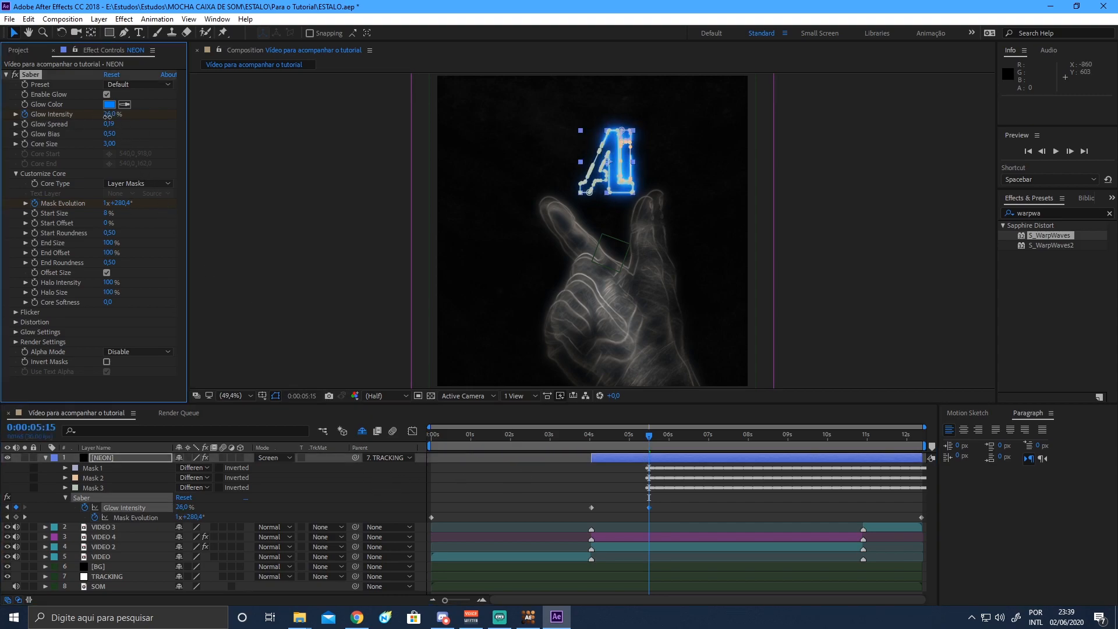
click(337, 486)
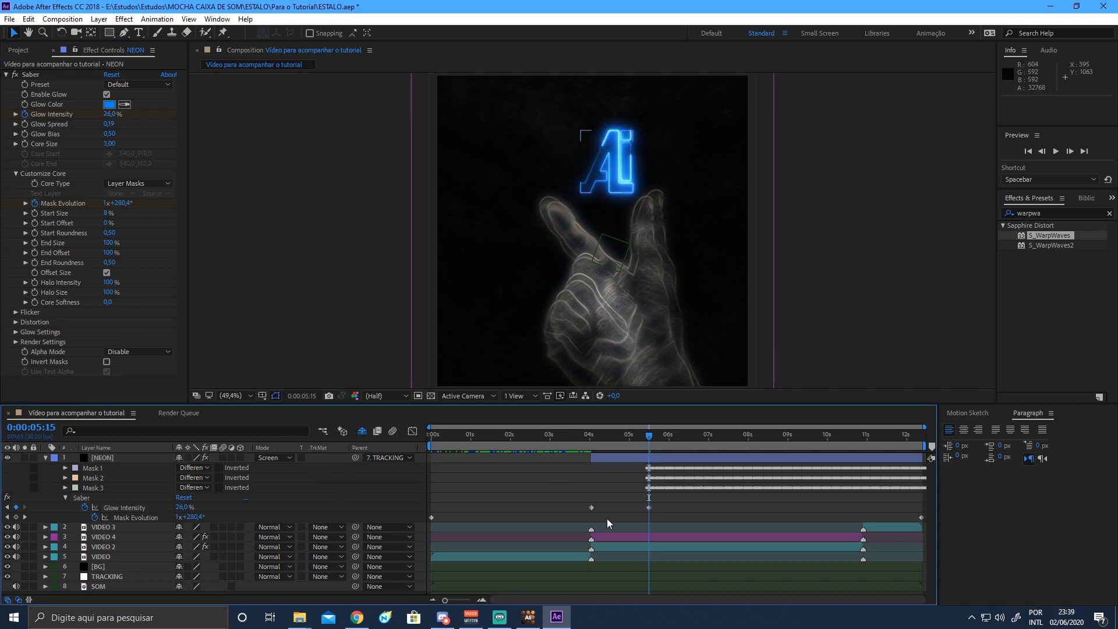
Check the neon logo over the hand at 0:00:06:19 and collapse the NEON layer's properties.
drag(649, 434, 694, 452)
click(584, 237)
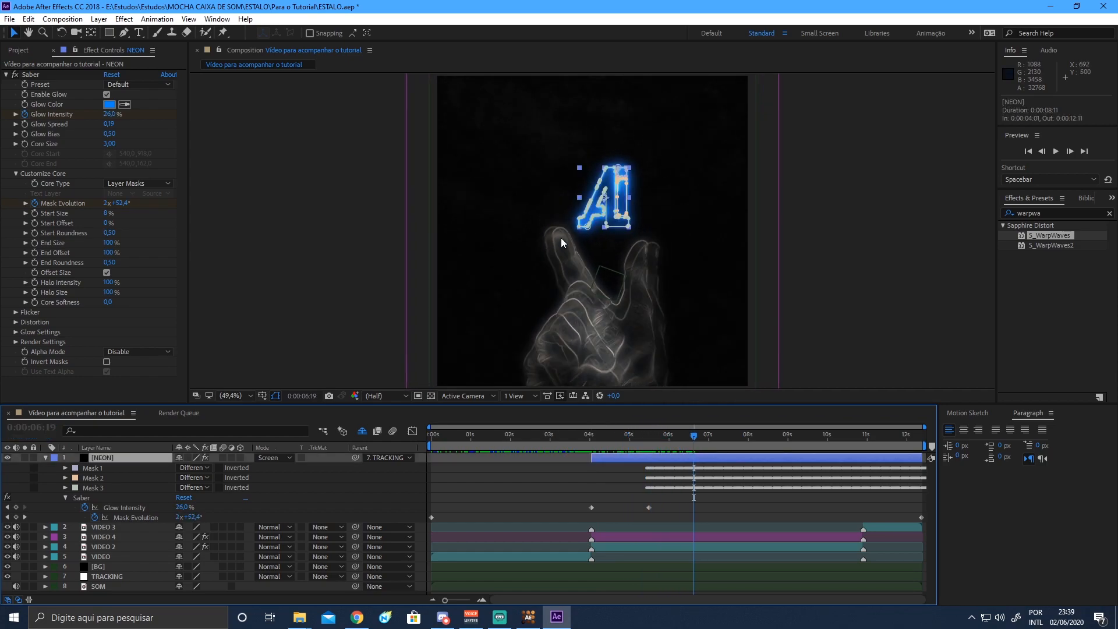
click(45, 458)
click(216, 576)
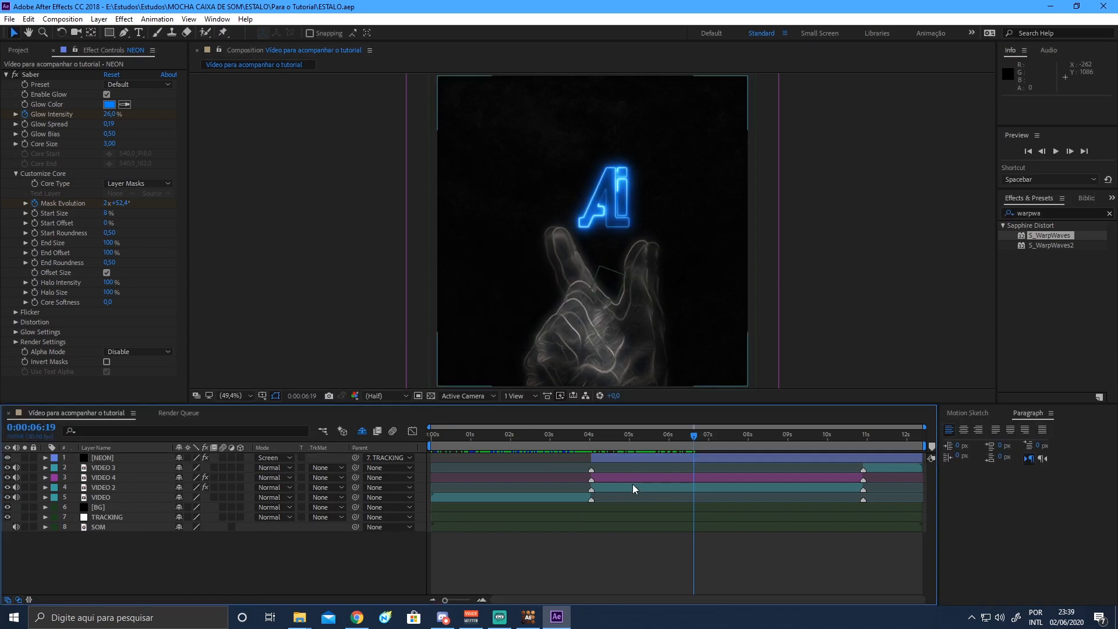
Return to 0:00:02:02 and create a black 1080 x 1080 px solid layer named TENSÃO.
drag(624, 435, 532, 437)
click(515, 498)
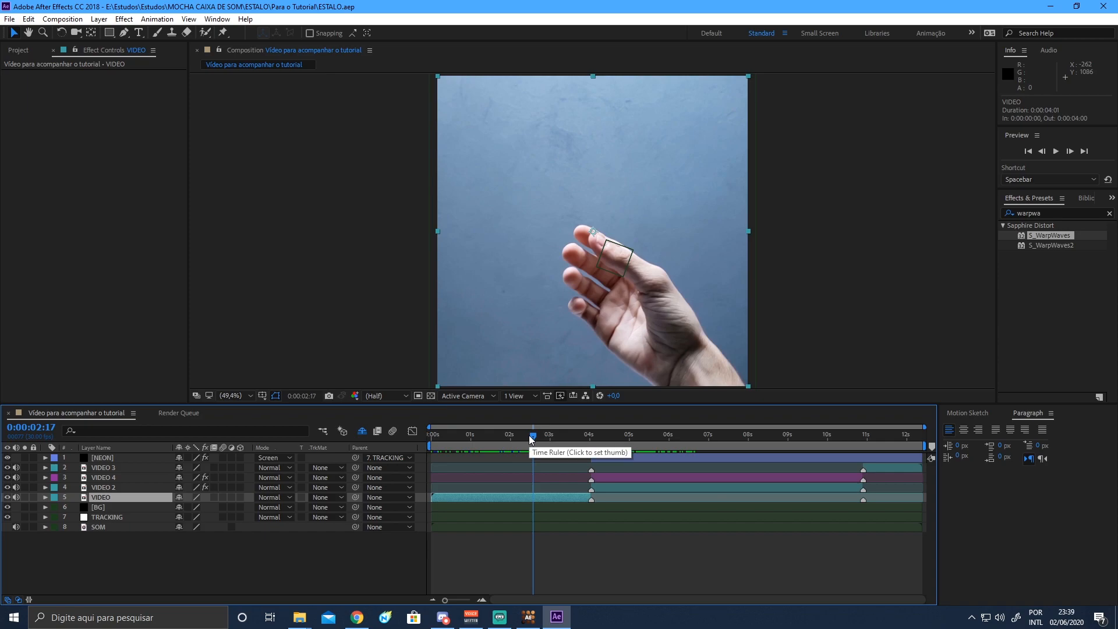
mouse_move(531, 440)
mouse_down()
mouse_move(692, 439)
mouse_move(511, 435)
mouse_up()
right_click(132, 561)
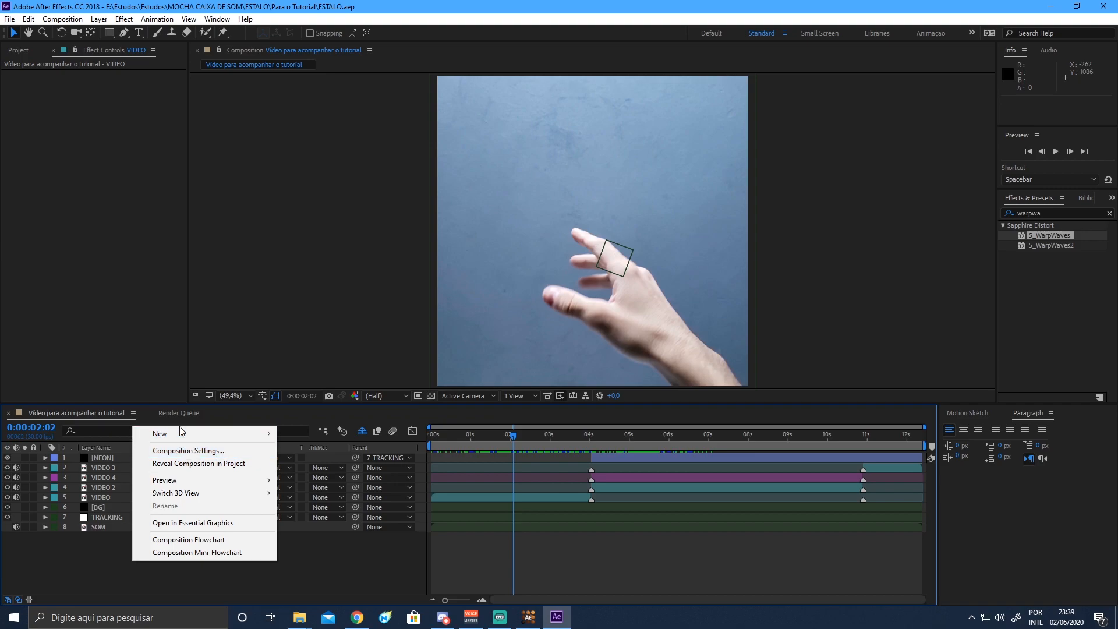
mouse_move(179, 433)
click(306, 460)
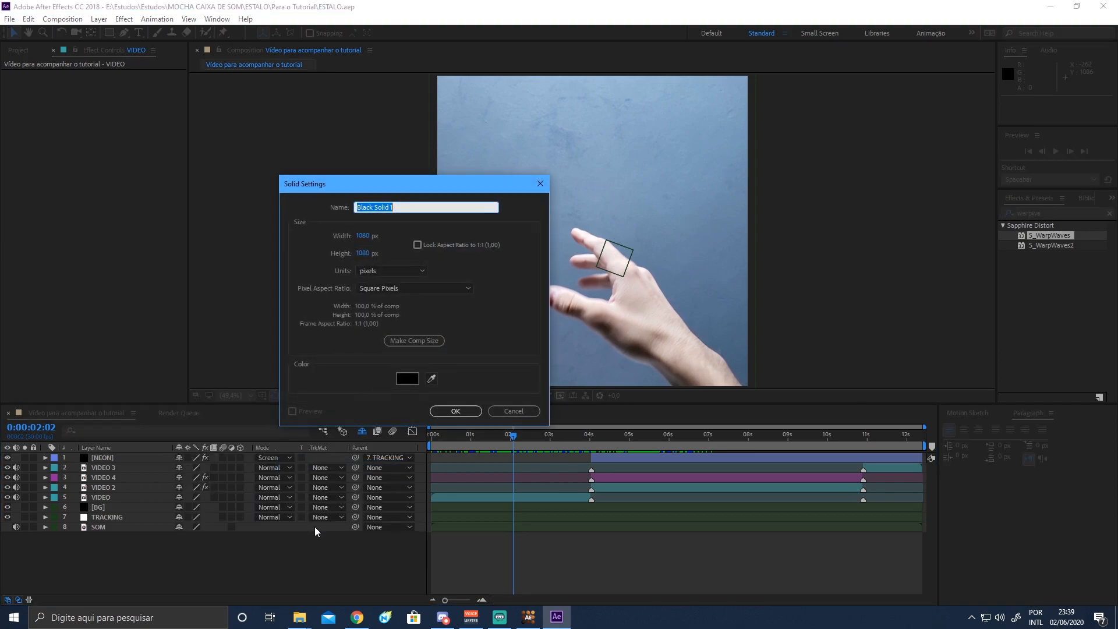
text(Ten)
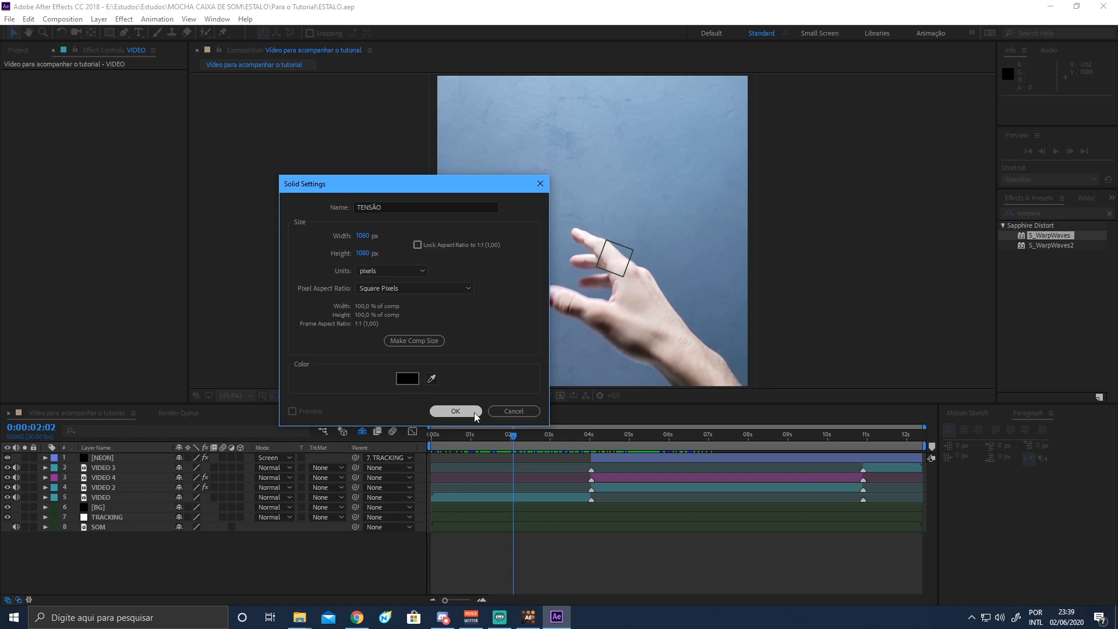
click(456, 411)
Set the TENSÃO layer's blending mode to Screen and its label color to Blue.
click(280, 459)
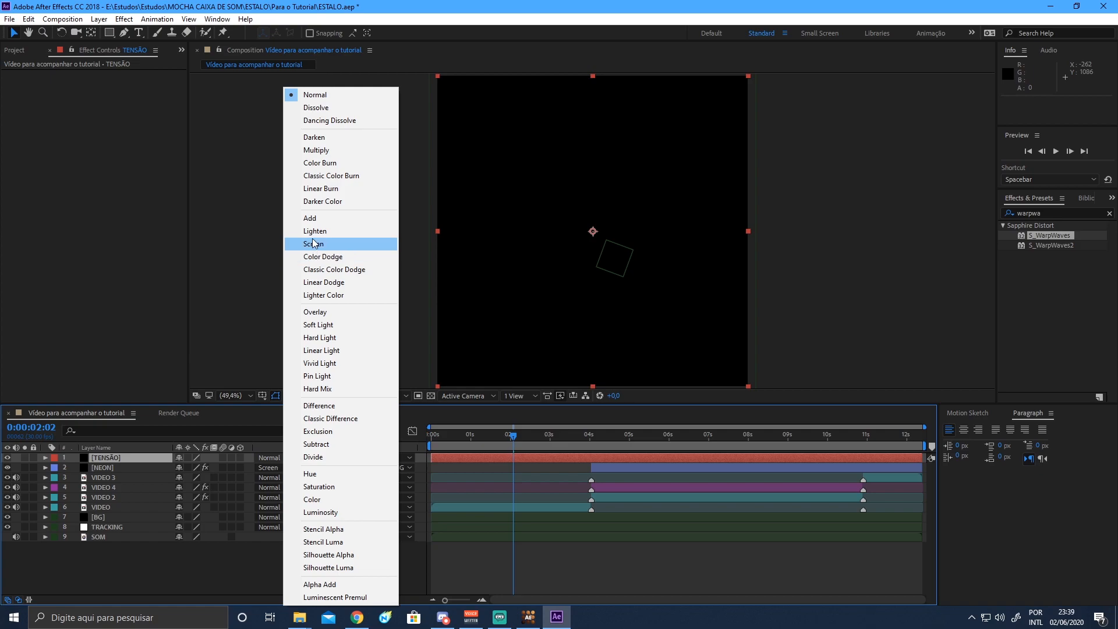
click(326, 243)
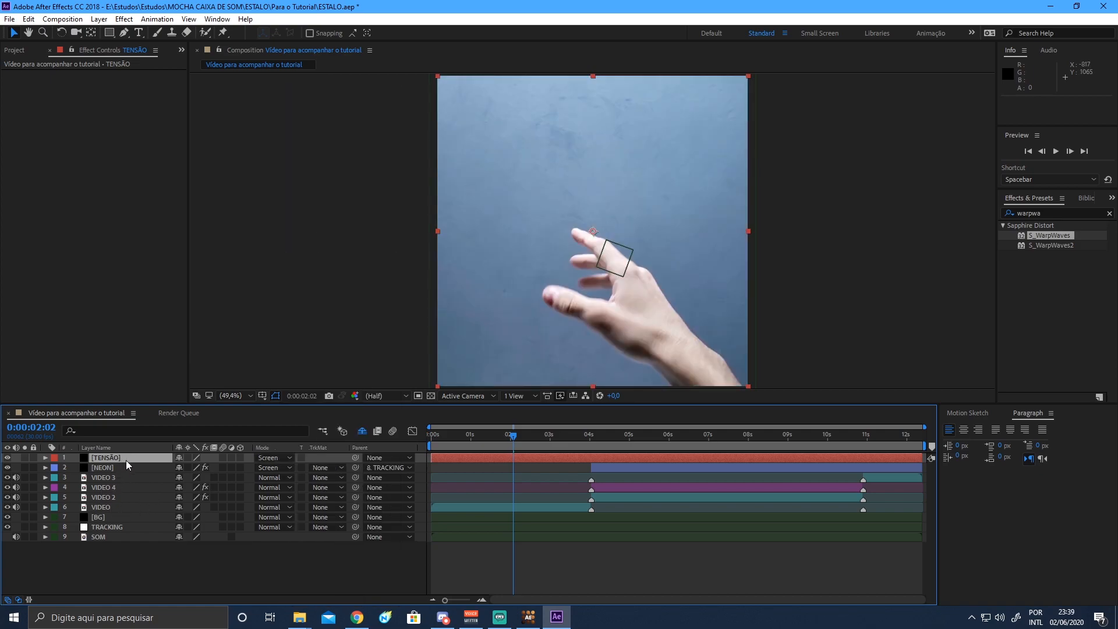
click(54, 458)
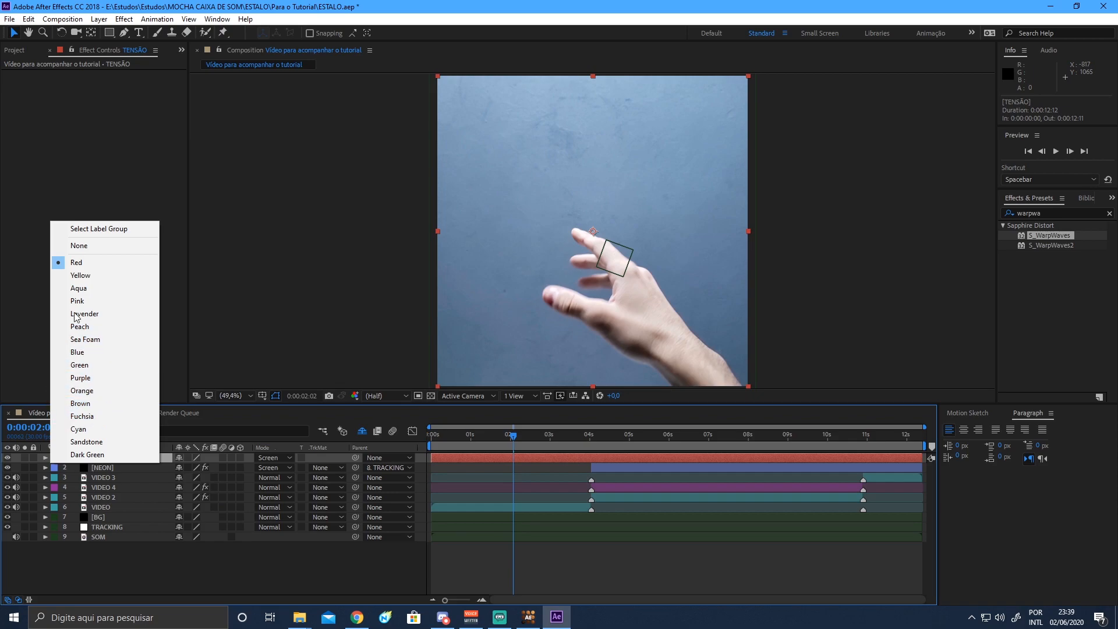
click(89, 356)
Review the footage around the snap, stop at 0:00:02:18, and move the TENSÃO layer directly above the VIDEO layer.
drag(512, 440, 653, 437)
drag(576, 436, 534, 442)
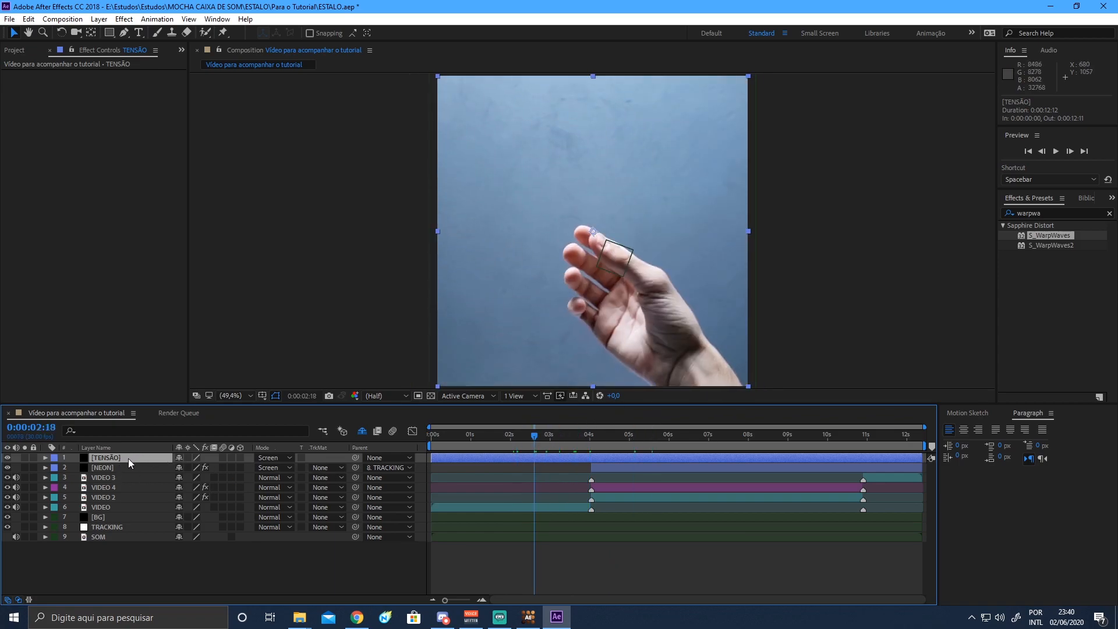
drag(128, 459, 128, 499)
Rename the four video layers, from the uppermost down, as VIDEO FINAL, VIDEO 4 FX S, VIDEO 2 FX P and VIDEO INICIO.
click(117, 508)
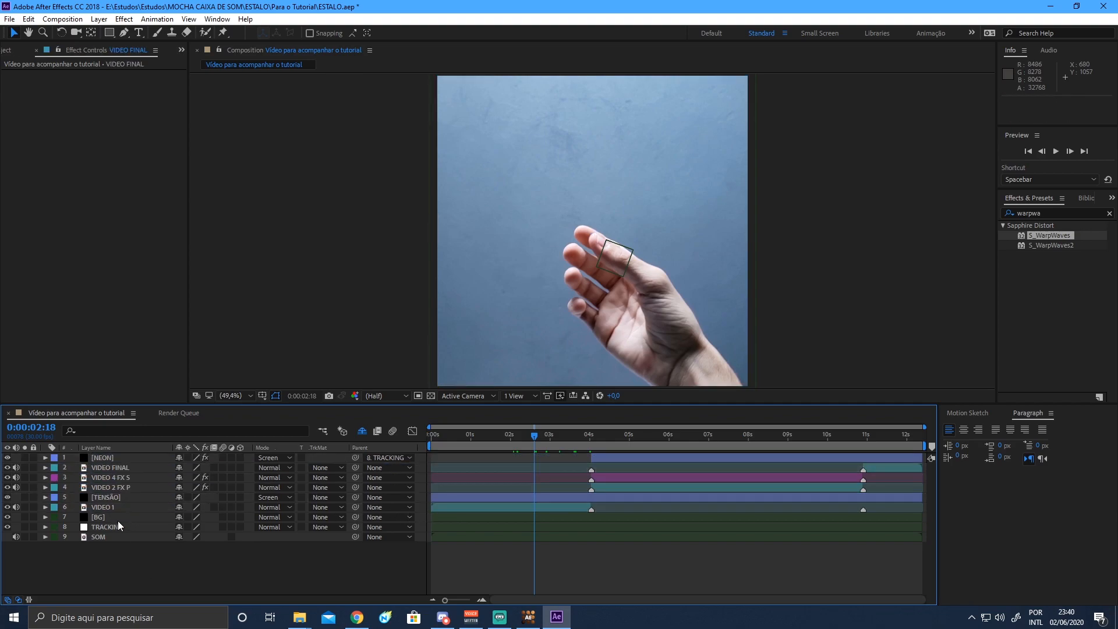
click(117, 509)
right_click(116, 509)
click(124, 506)
click(124, 506)
text(INICIO)
key(Return)
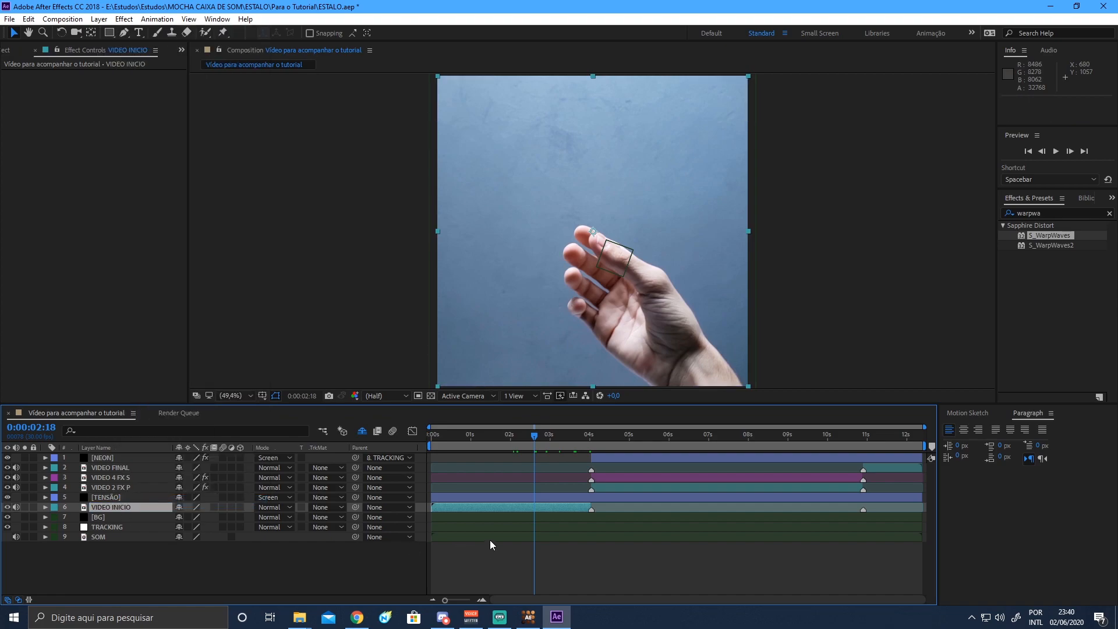
Trim the TENSÃO layer so it starts at 0:00:03:13, as the fingers meet, and ends at 0:00:05:02.
click(574, 498)
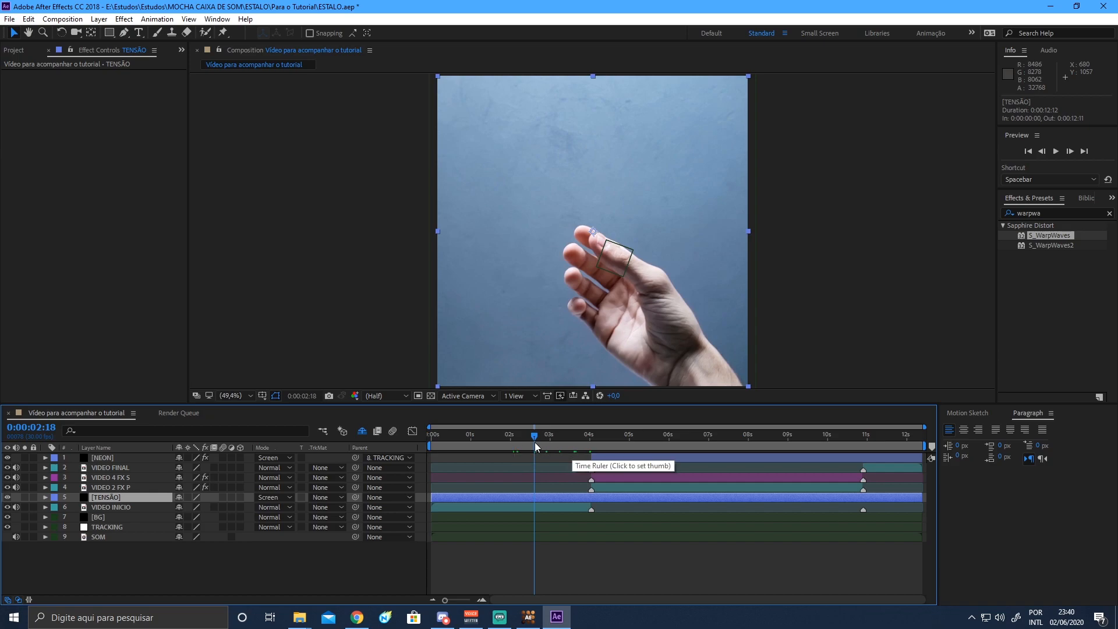
drag(537, 441, 562, 445)
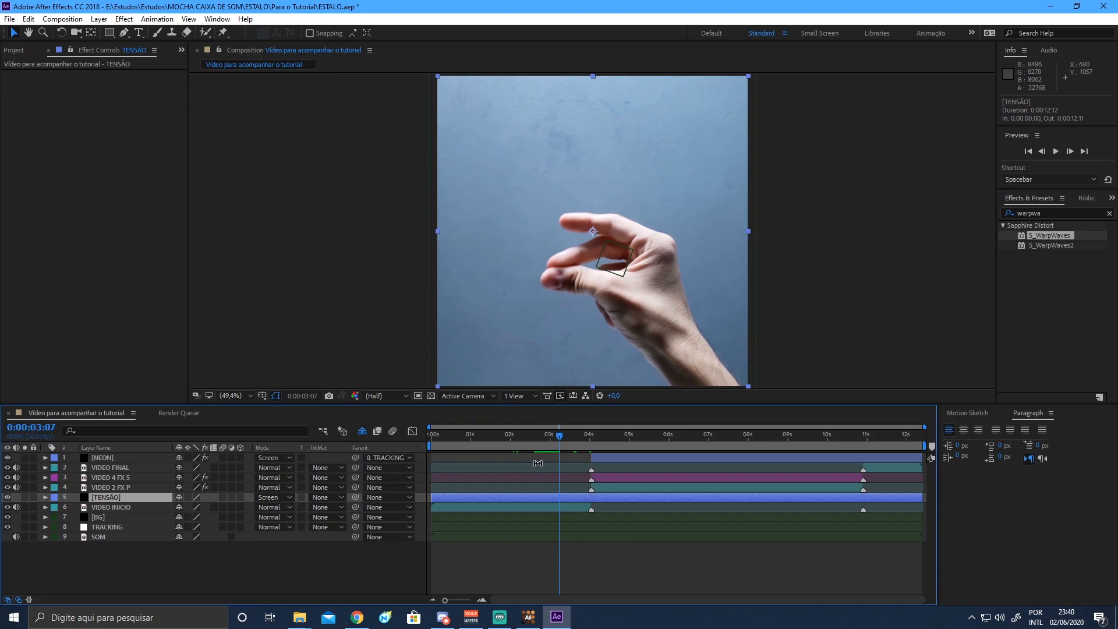
drag(561, 435, 568, 439)
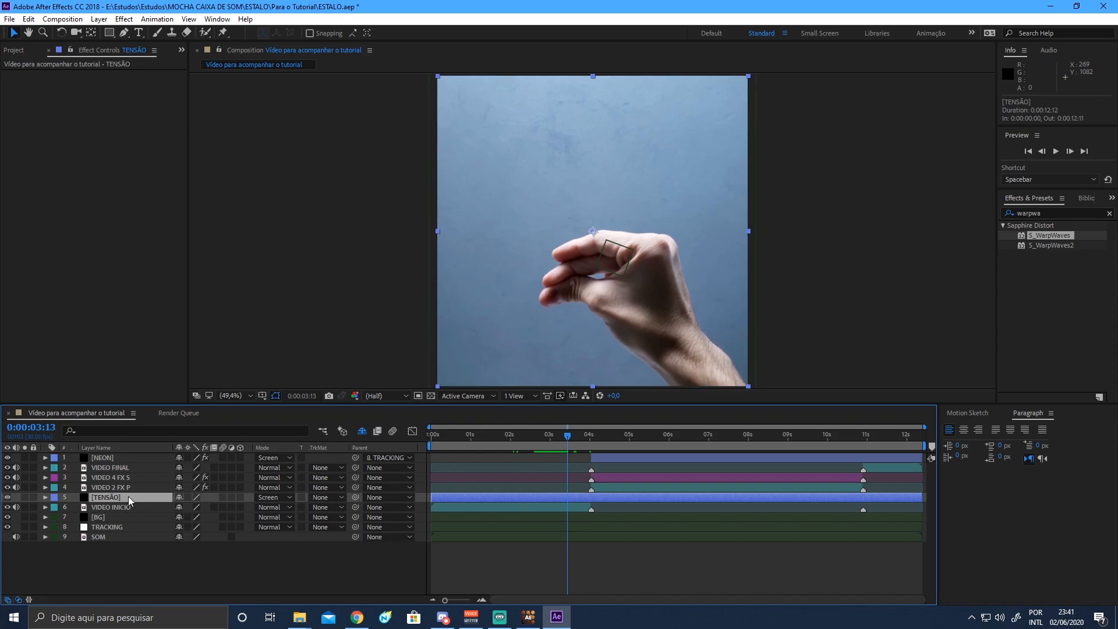
key(alt+bracketleft)
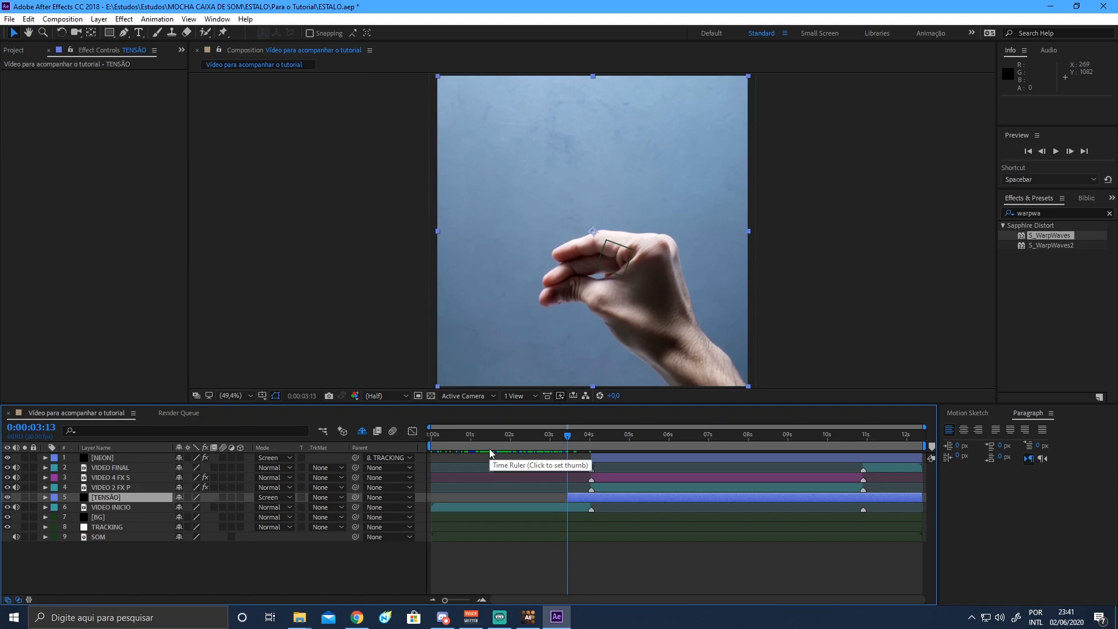
click(609, 439)
drag(610, 439, 630, 446)
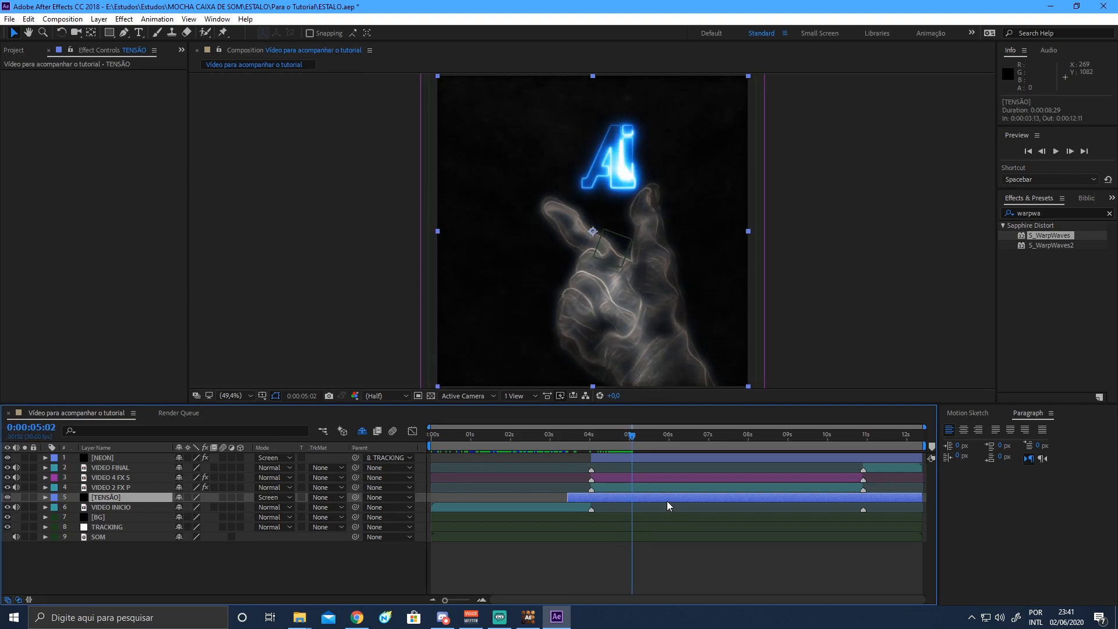
key(alt+bracketright)
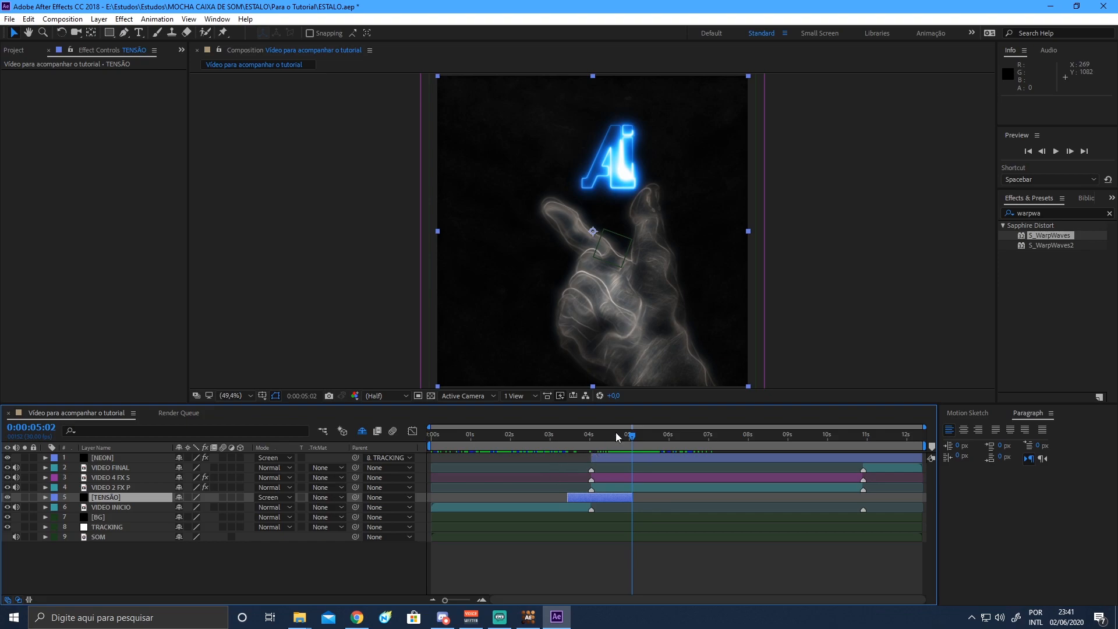
Return to 0:00:03:13 and apply the Video Copilot Saber effect to the TENSÃO layer.
click(573, 437)
drag(572, 434, 571, 438)
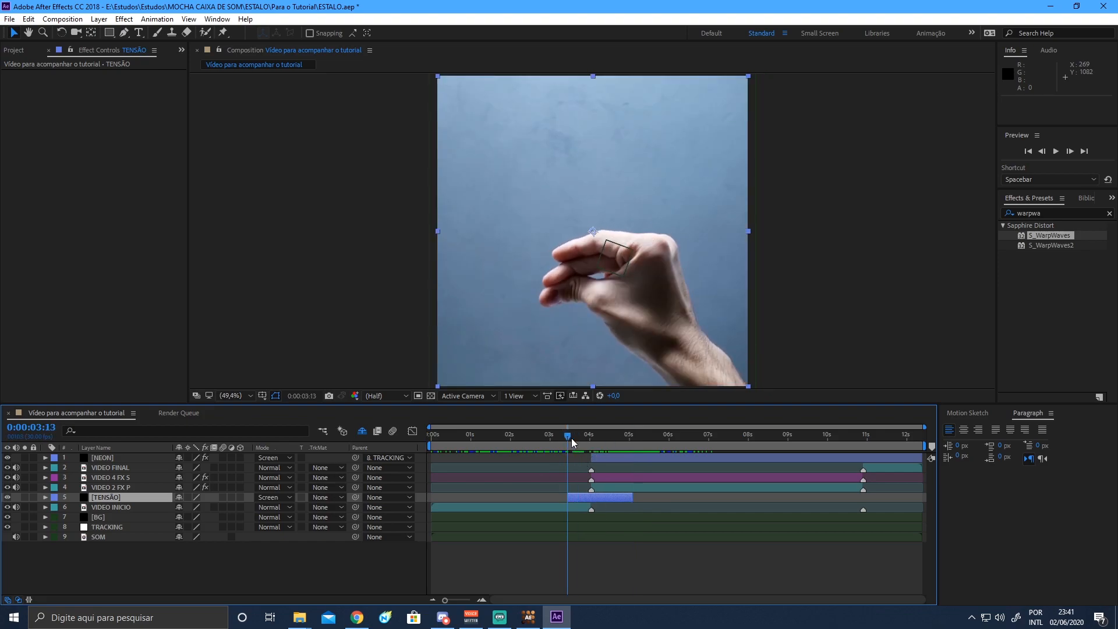
click(592, 495)
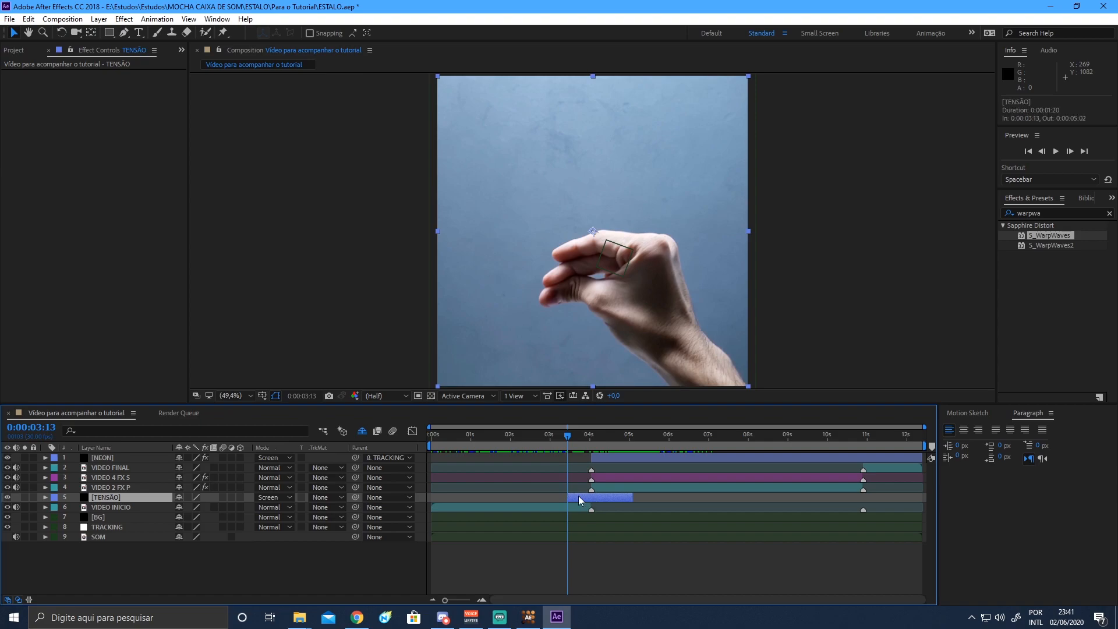
click(124, 19)
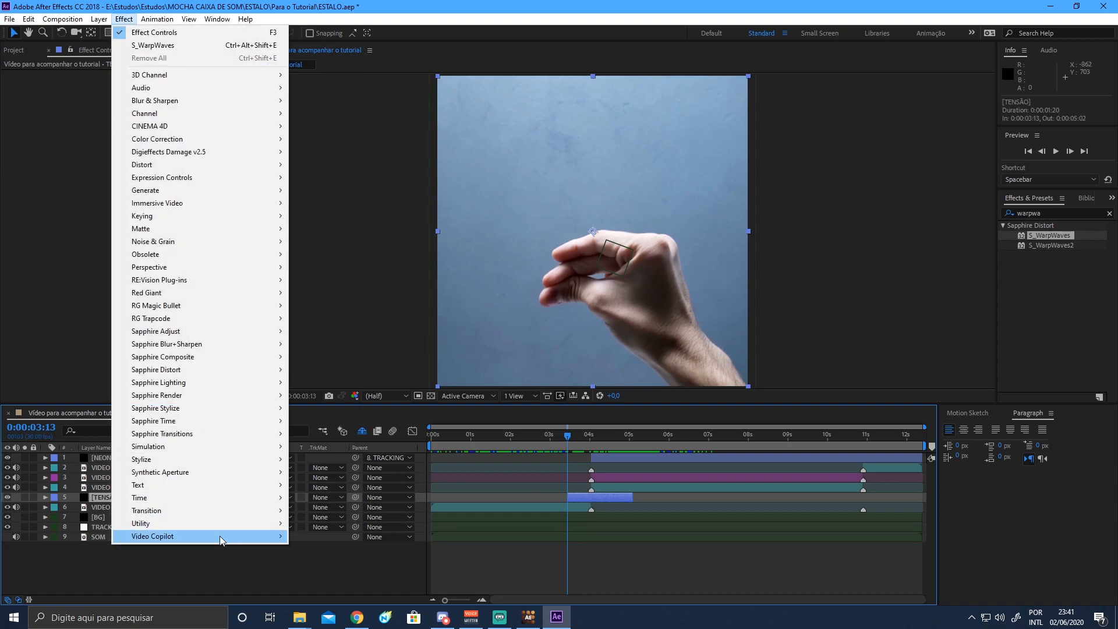
mouse_move(219, 536)
click(348, 547)
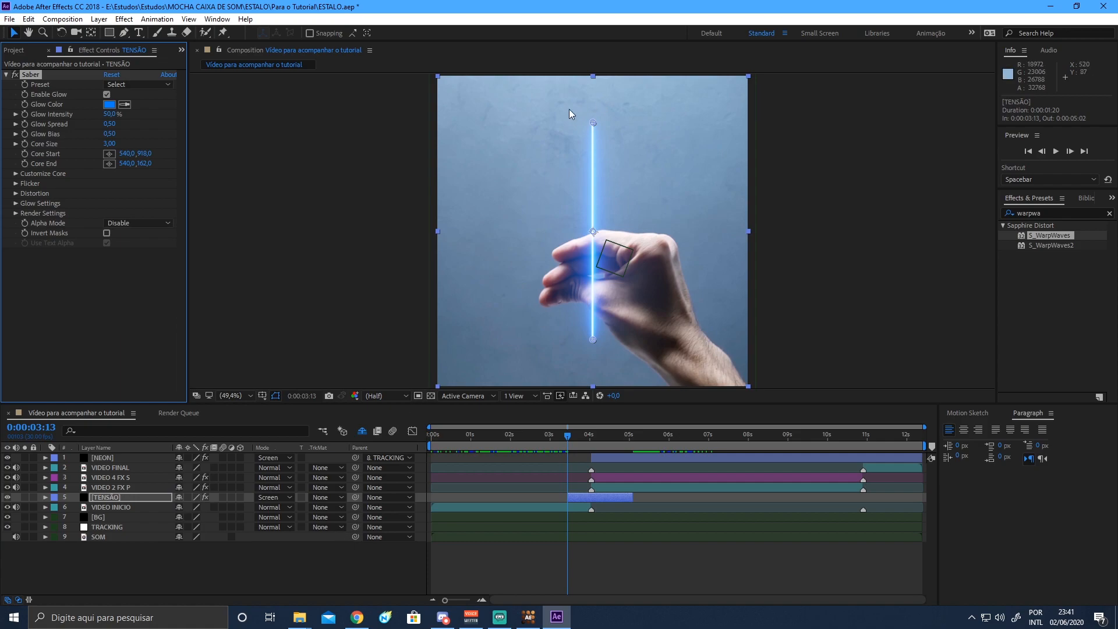
Place the Saber Core Start at about 465, 695 and Core End at about 360, 748 between the fingers, using the Electric preset.
drag(588, 133, 539, 288)
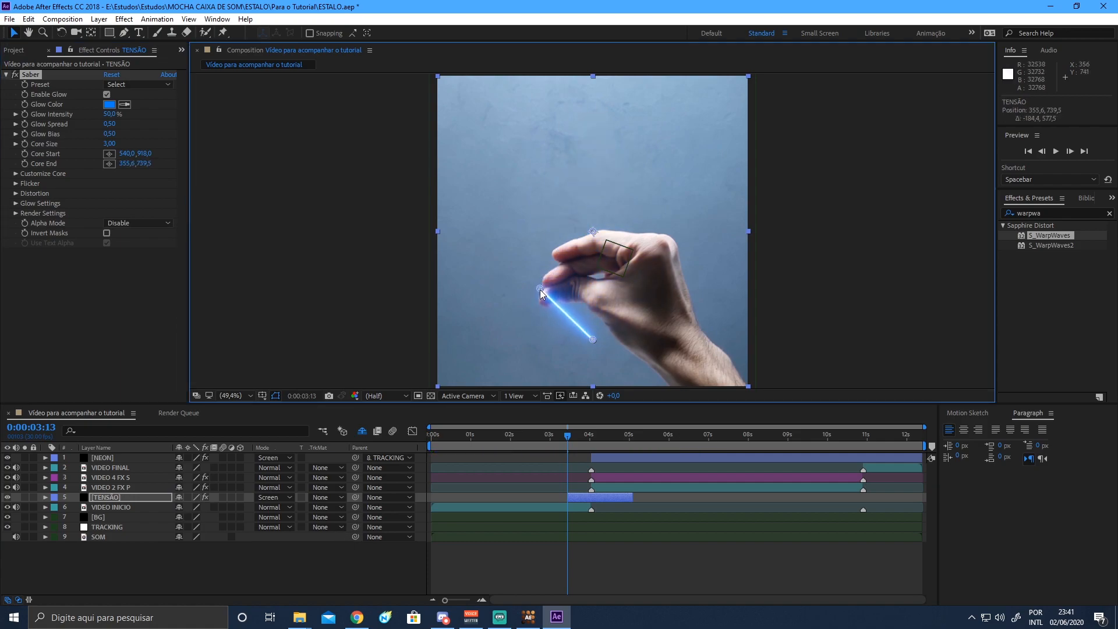
drag(592, 339, 544, 288)
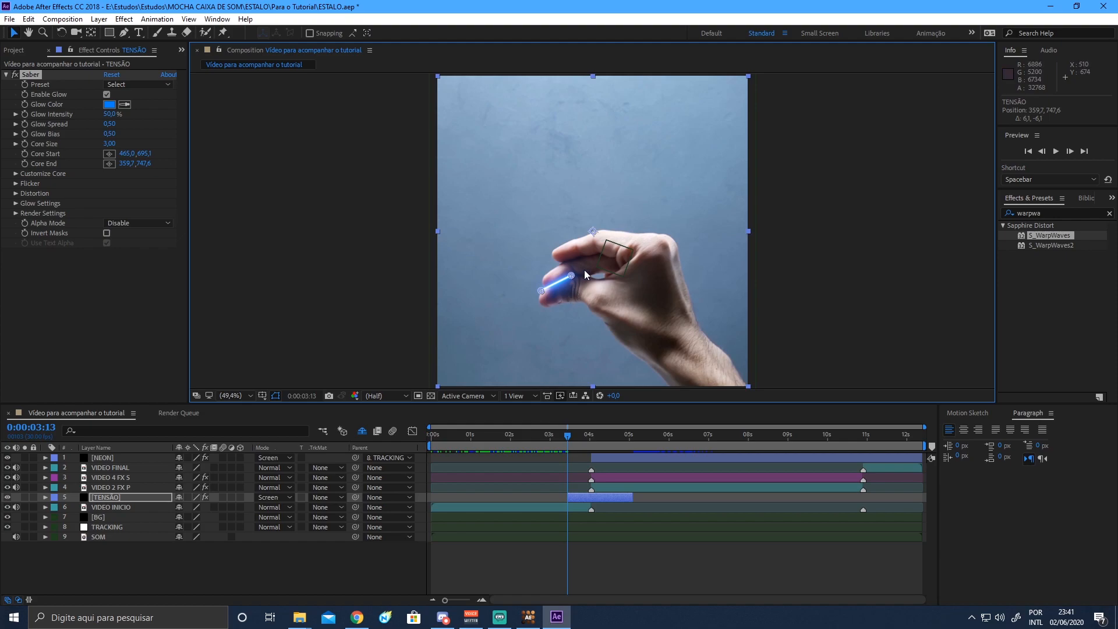
click(140, 85)
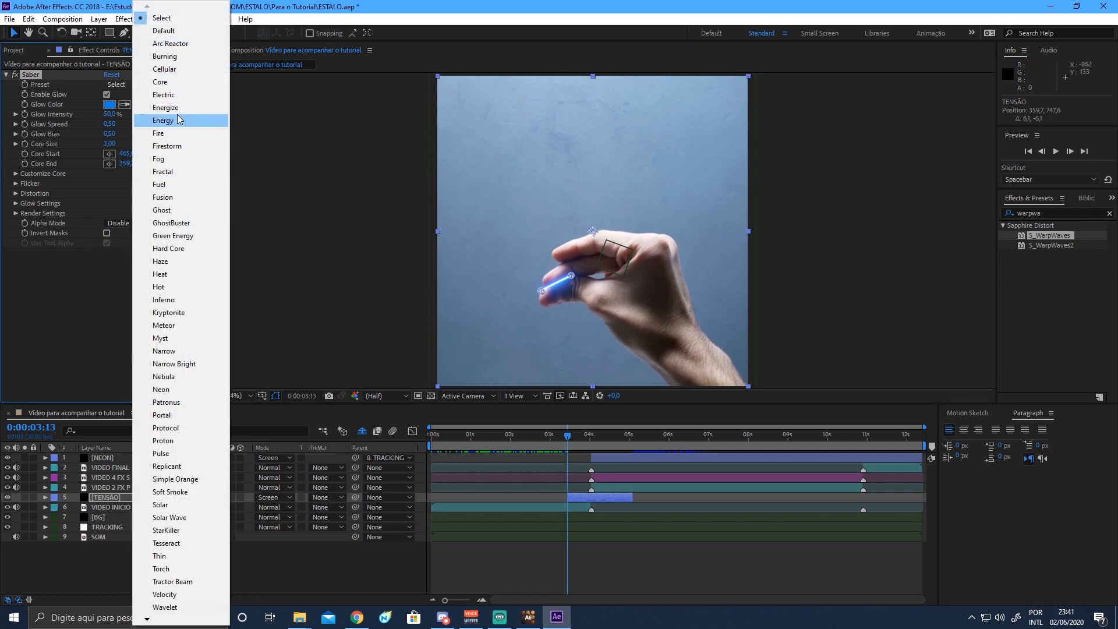
click(175, 94)
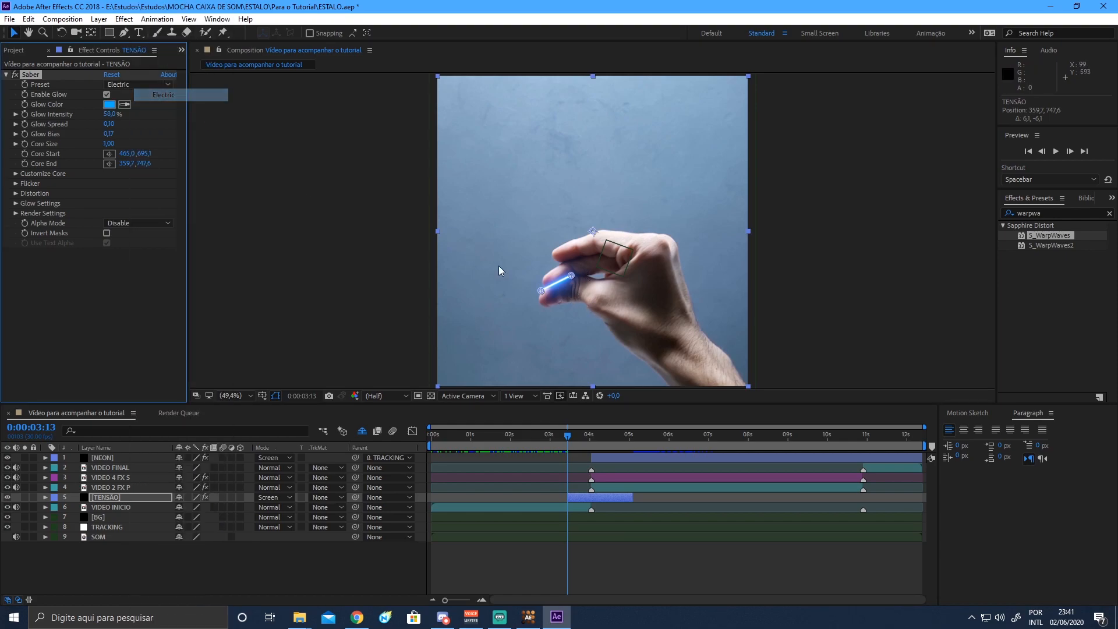
Reveal the TENSÃO layer's Opacity, try 20%, and settle on 30%.
click(117, 495)
key(t)
click(184, 506)
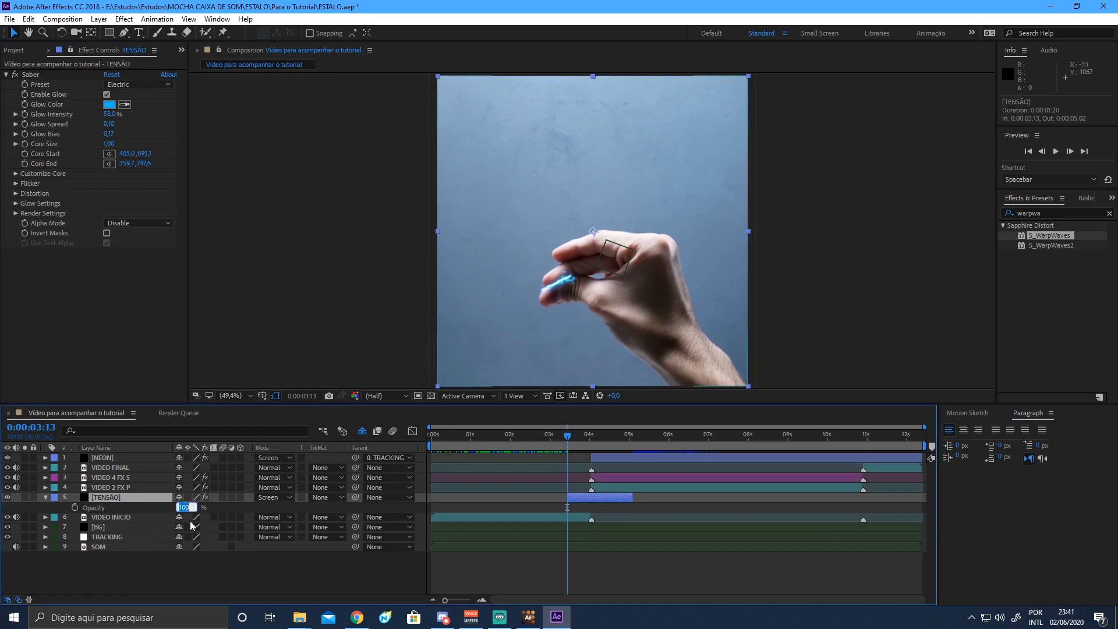
text(20)
key(Return)
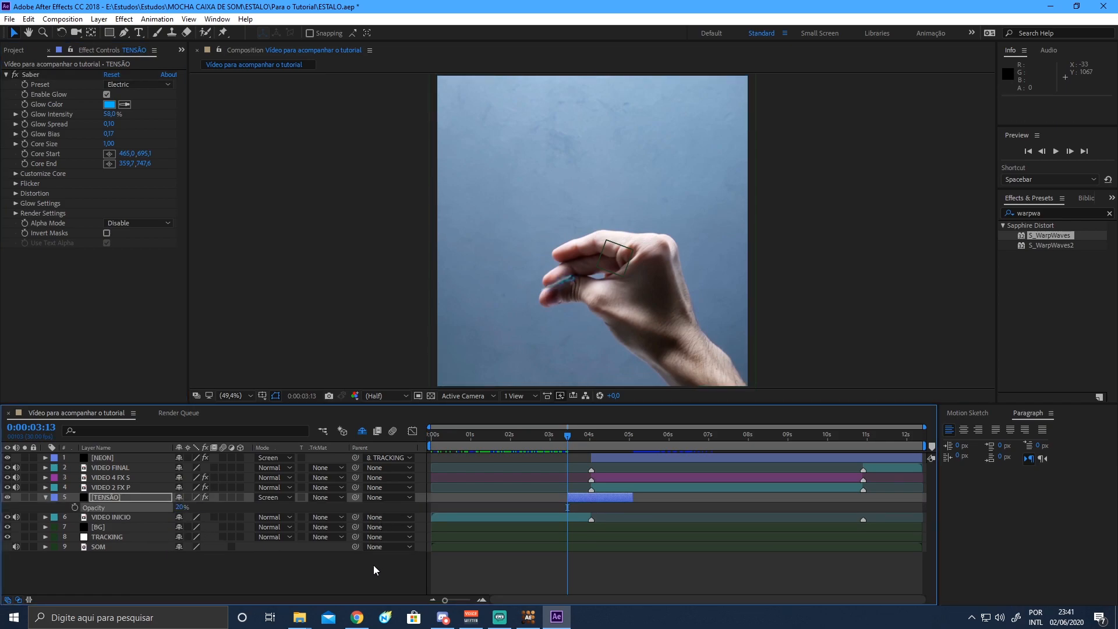
click(372, 565)
click(181, 507)
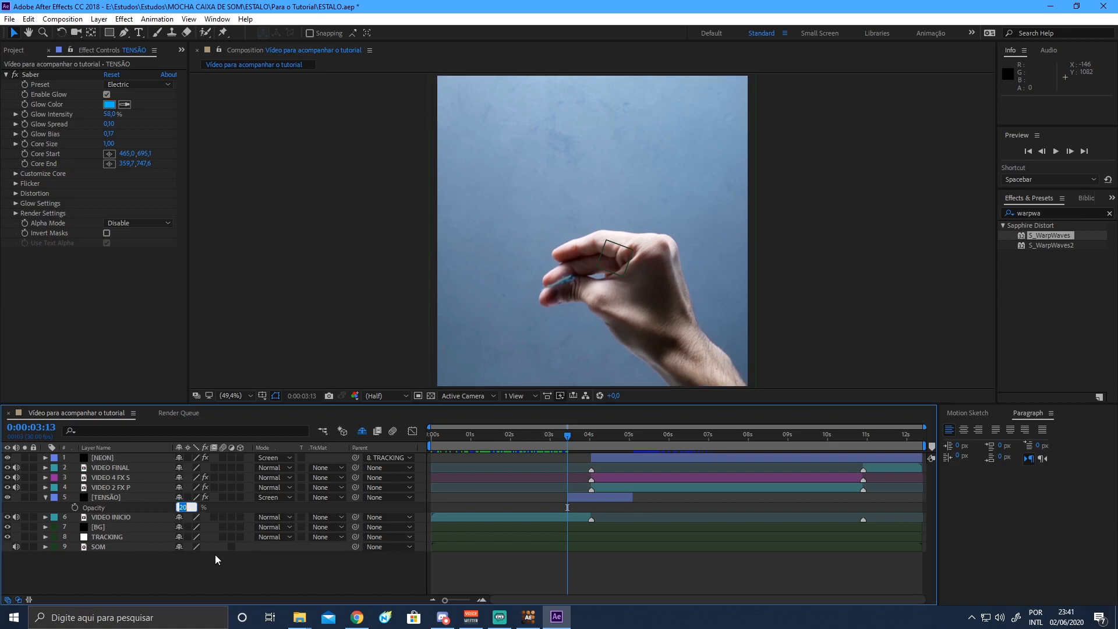
text(30)
key(Return)
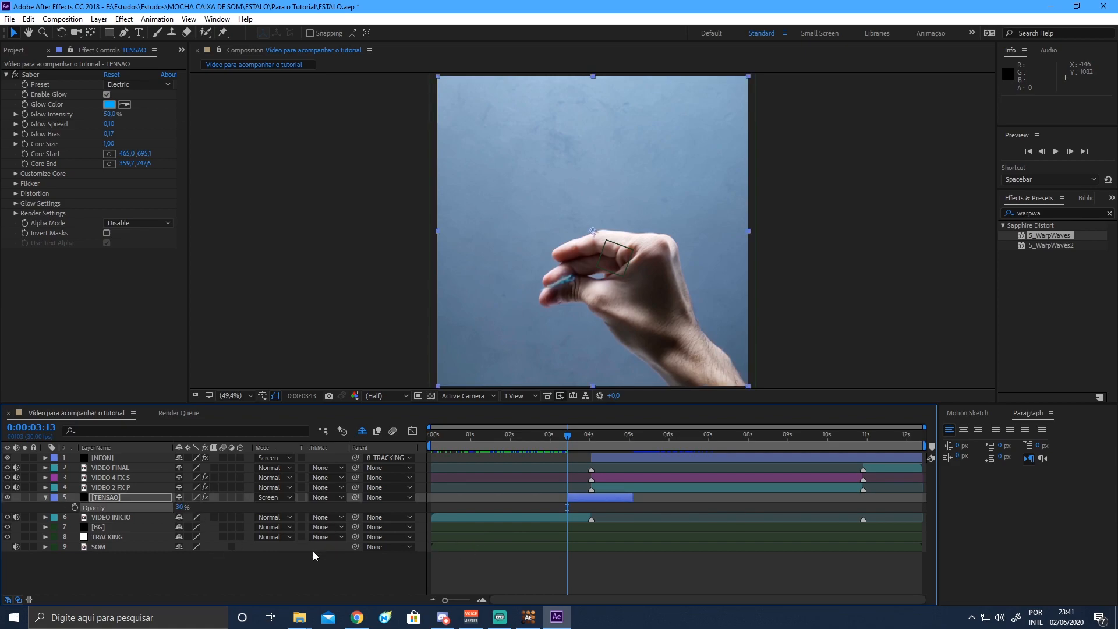
Turn on keyframing for the Saber Core Start and Core End of the TENSÃO layer at 0:00:03:13.
click(136, 498)
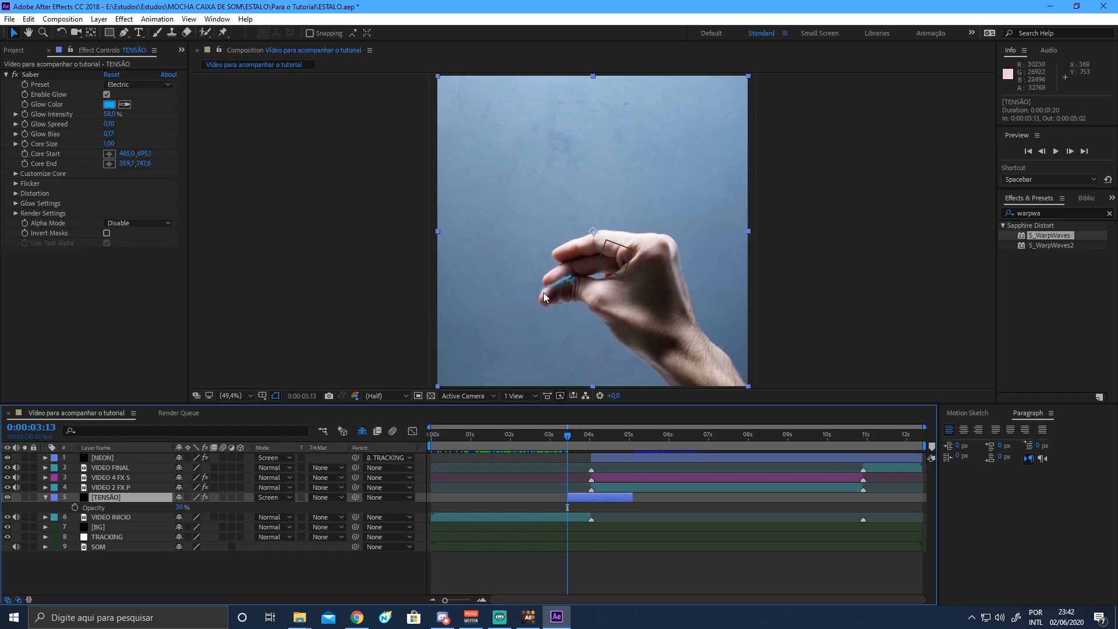
click(25, 164)
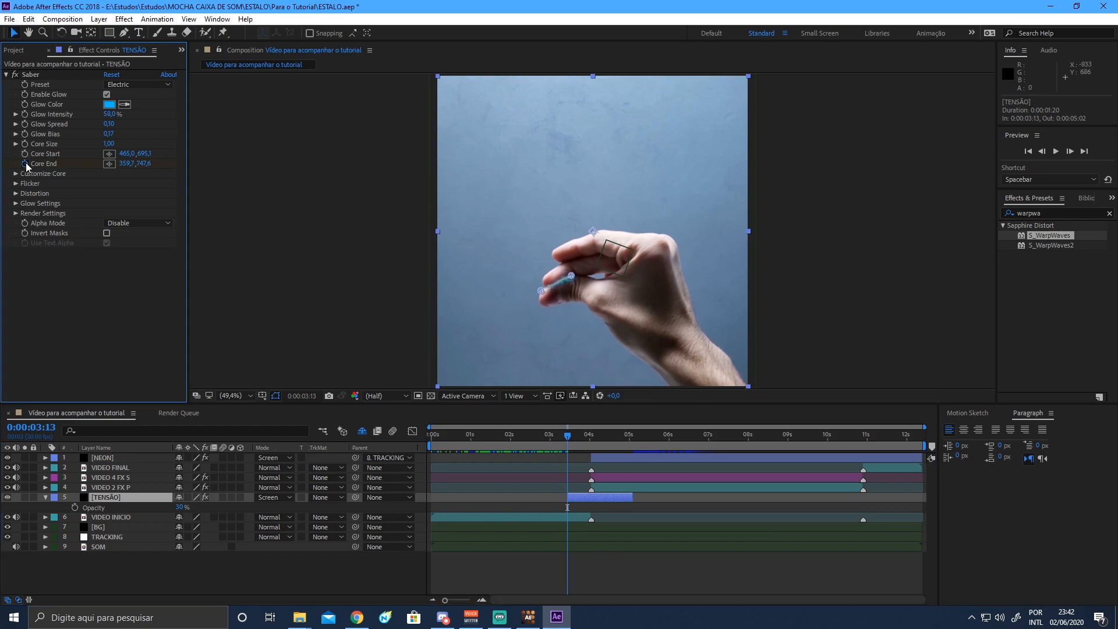
click(25, 154)
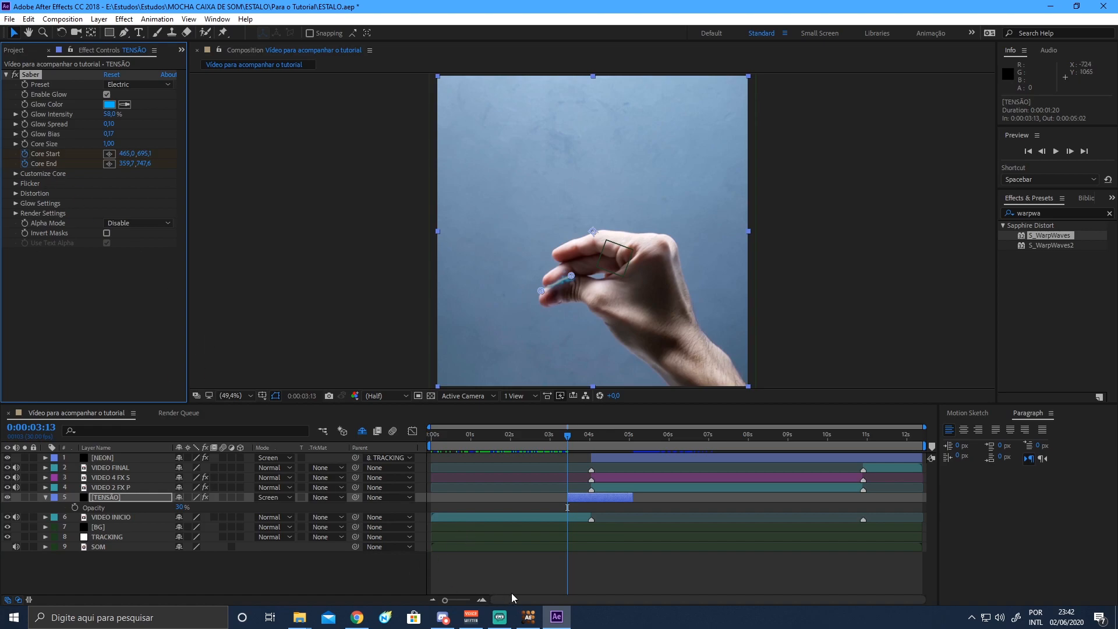
At 0:00:03:14, keyframe the Saber Core Start at about 461, 703 and Core End at about 363, 754 to follow the fingers.
drag(445, 600, 461, 600)
drag(563, 599, 602, 593)
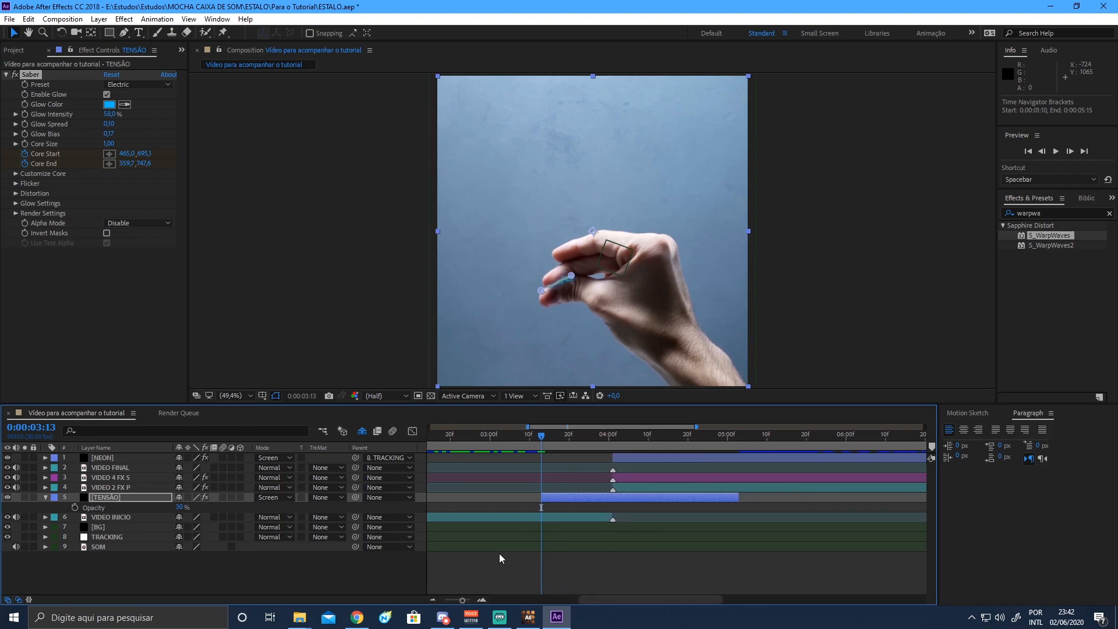
key(Page_Down)
key(Page_Up)
key(Page_Up)
key(Page_Down)
key(Page_Down)
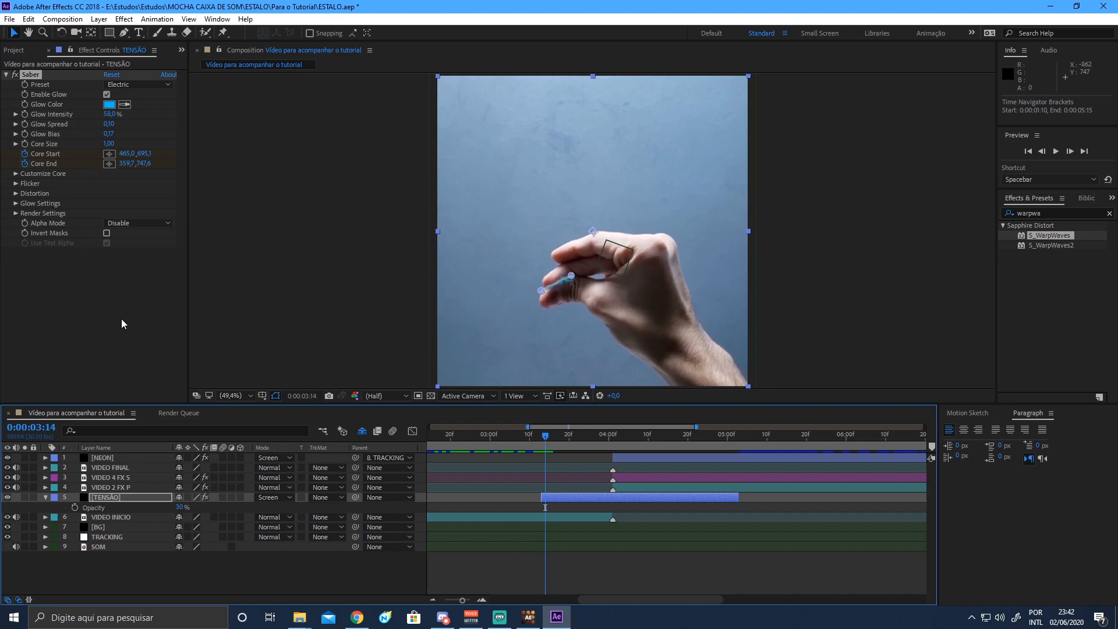
drag(462, 601, 467, 600)
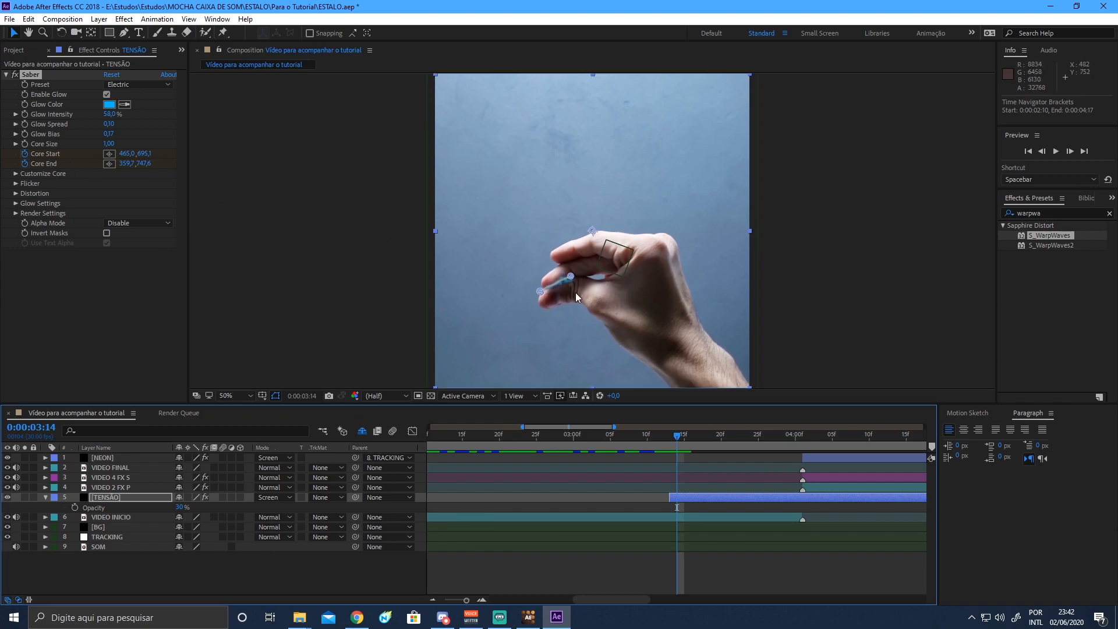
key(slash)
drag(556, 310, 592, 211)
drag(520, 254, 522, 257)
drag(586, 221, 585, 225)
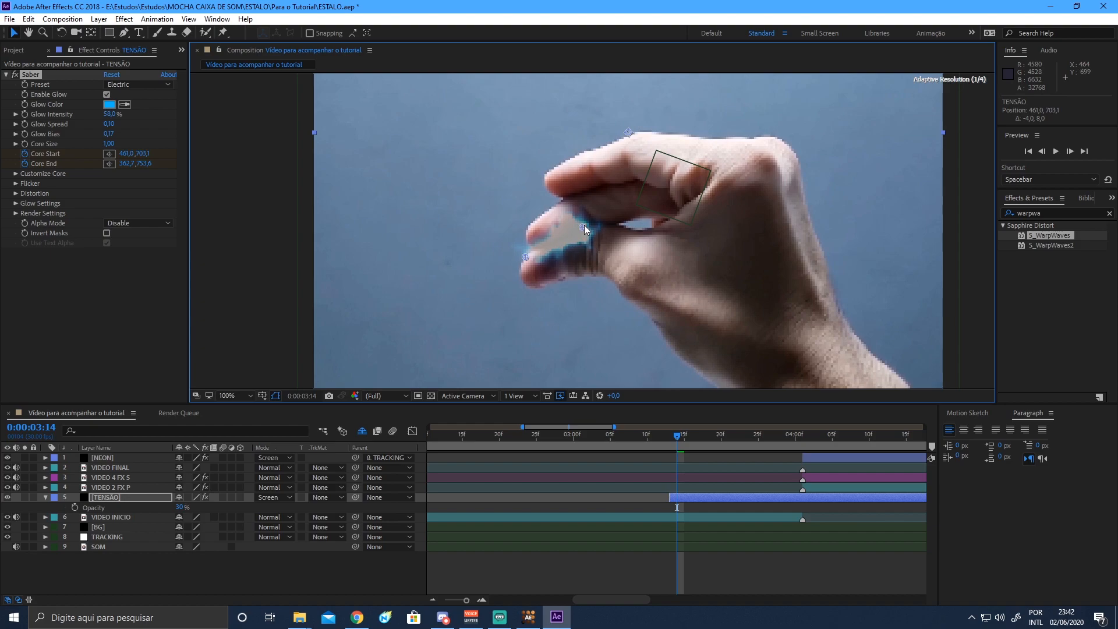
Advance to 0:00:03:20 and keyframe Core Start at about 469, 699 and Core End at about 373, 753 on the fingers.
key(Page_Down)
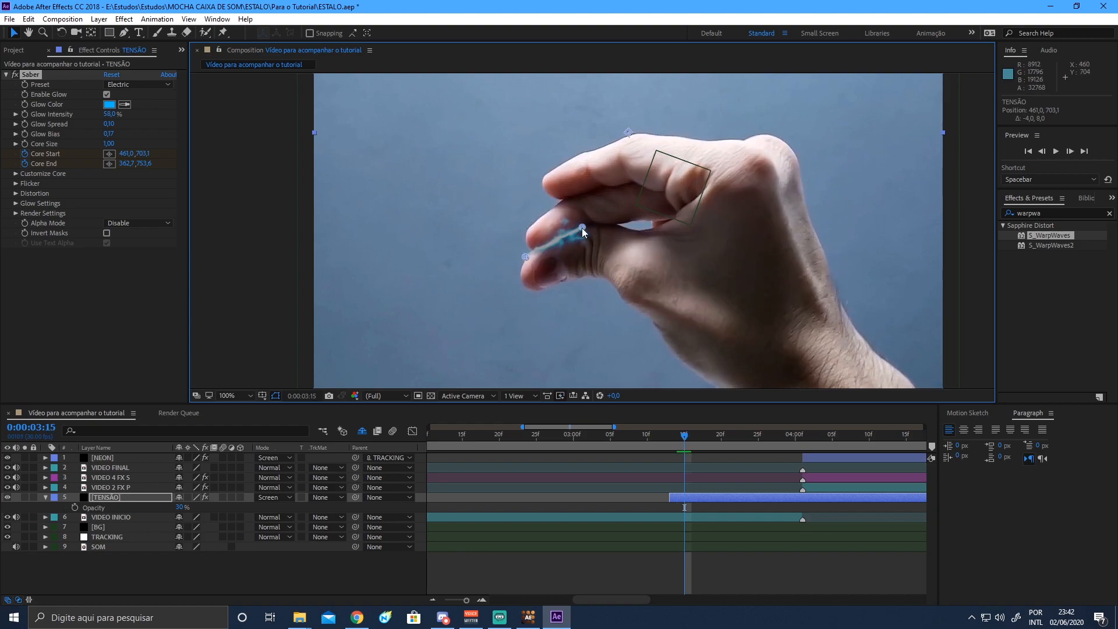
key(Page_Down)
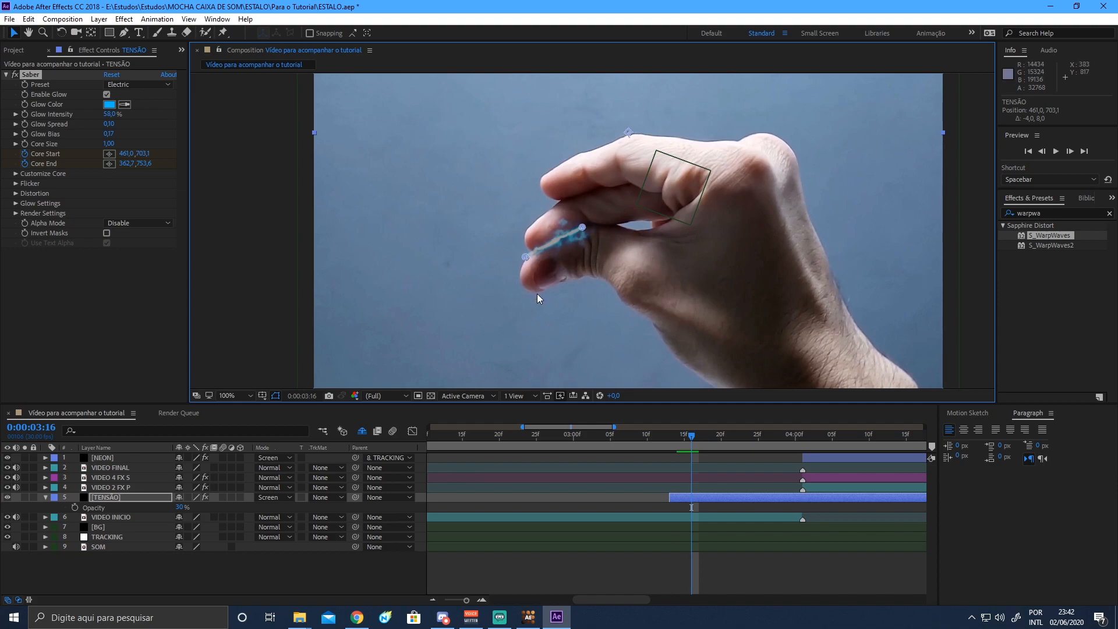
key(Page_Down)
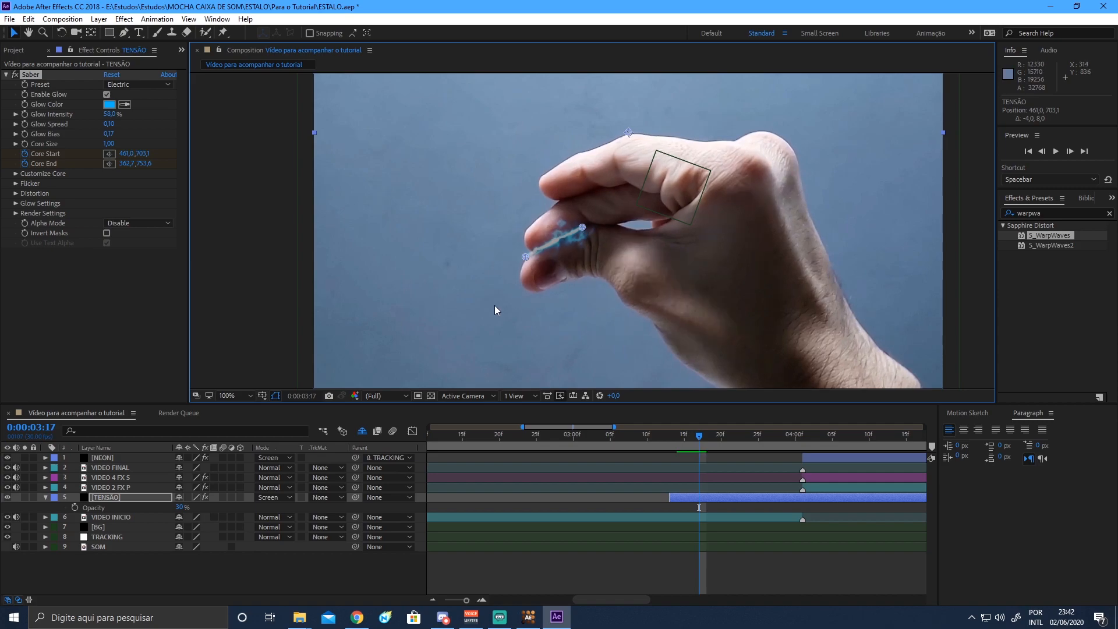
key(Page_Down)
key(Page_Down)
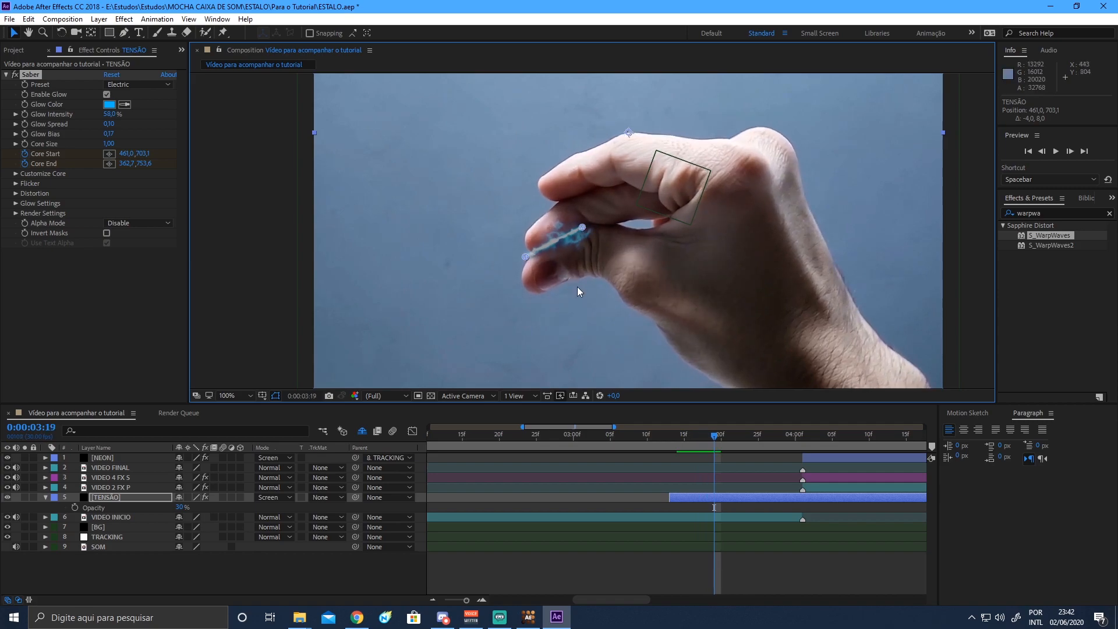
key(Page_Down)
drag(583, 223, 586, 226)
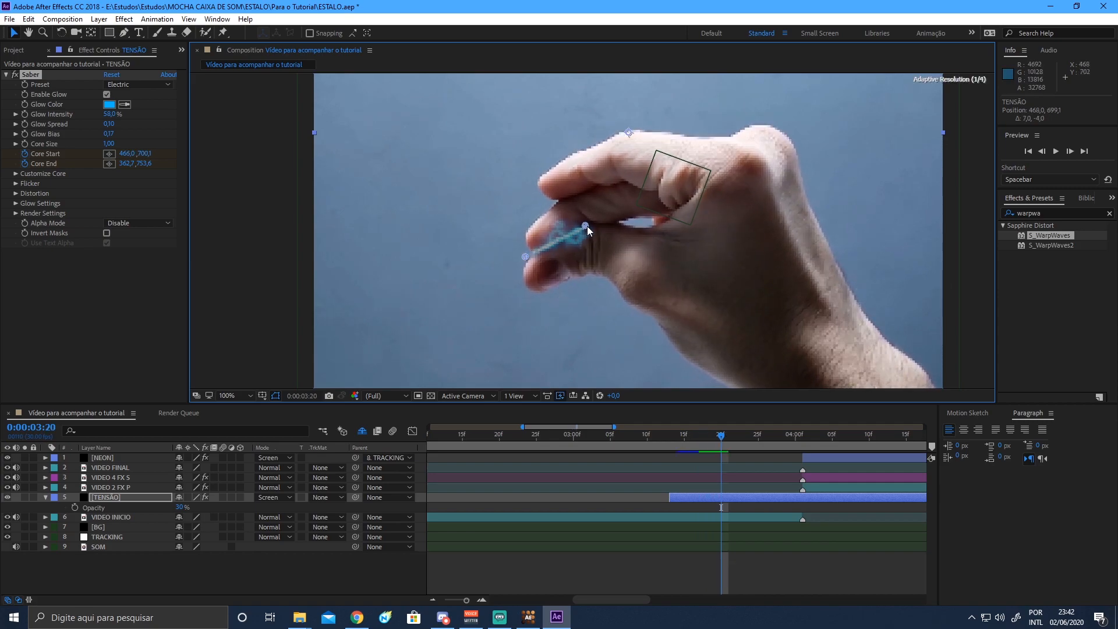
drag(523, 257, 529, 256)
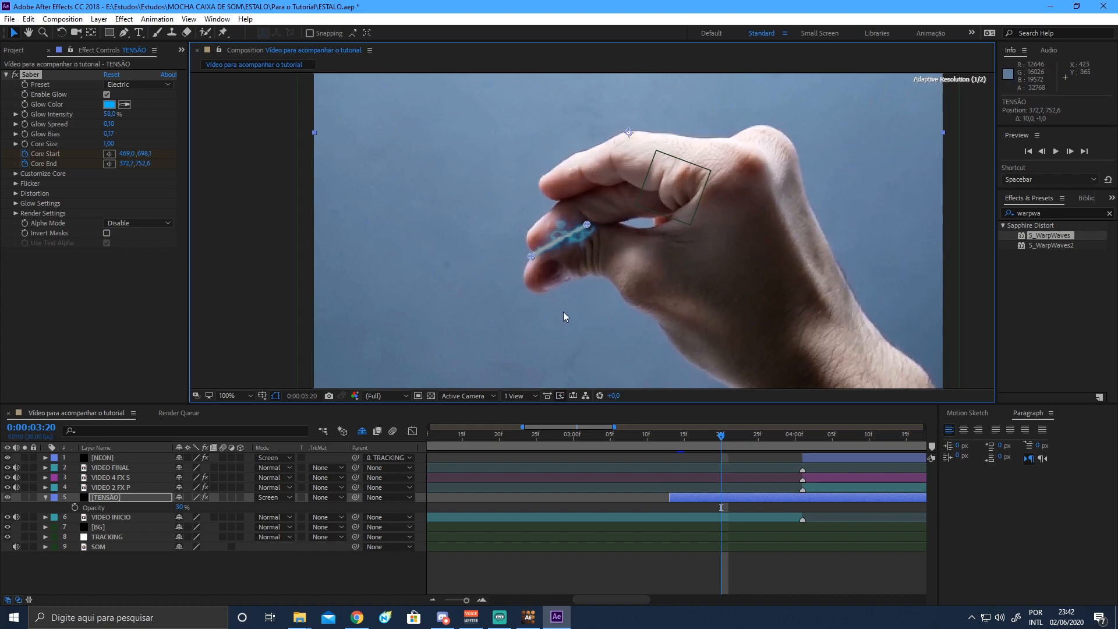
Advance to 0:00:03:23 and keyframe Core Start at about 474, 700 and Core End at about 384, 757.
key(Page_Down)
key(Page_Down)
key(Page_Down)
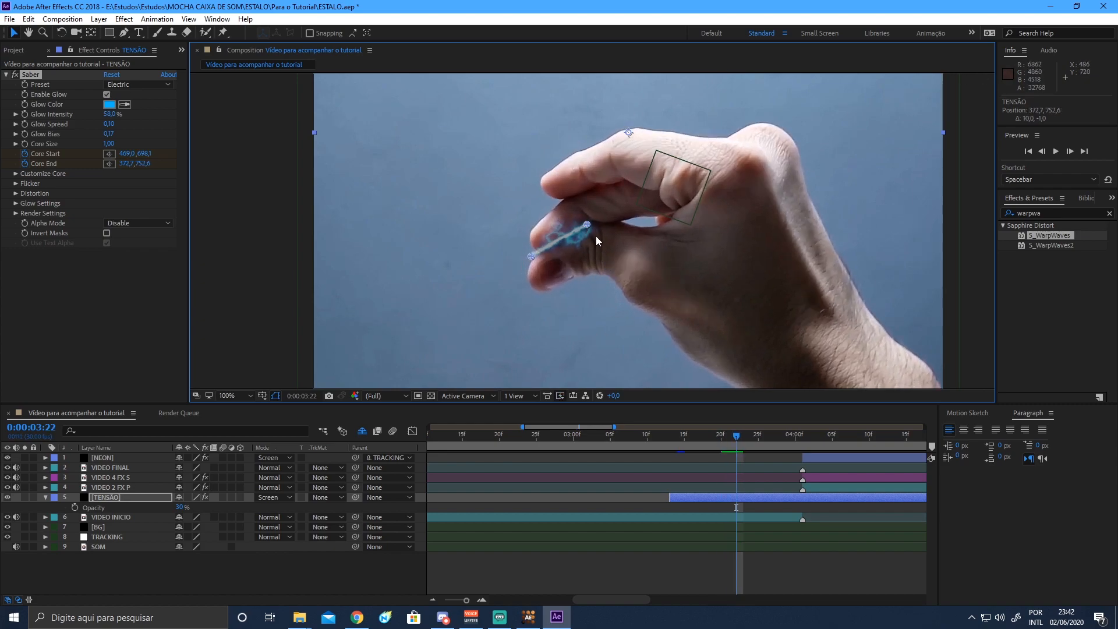
drag(588, 226, 591, 226)
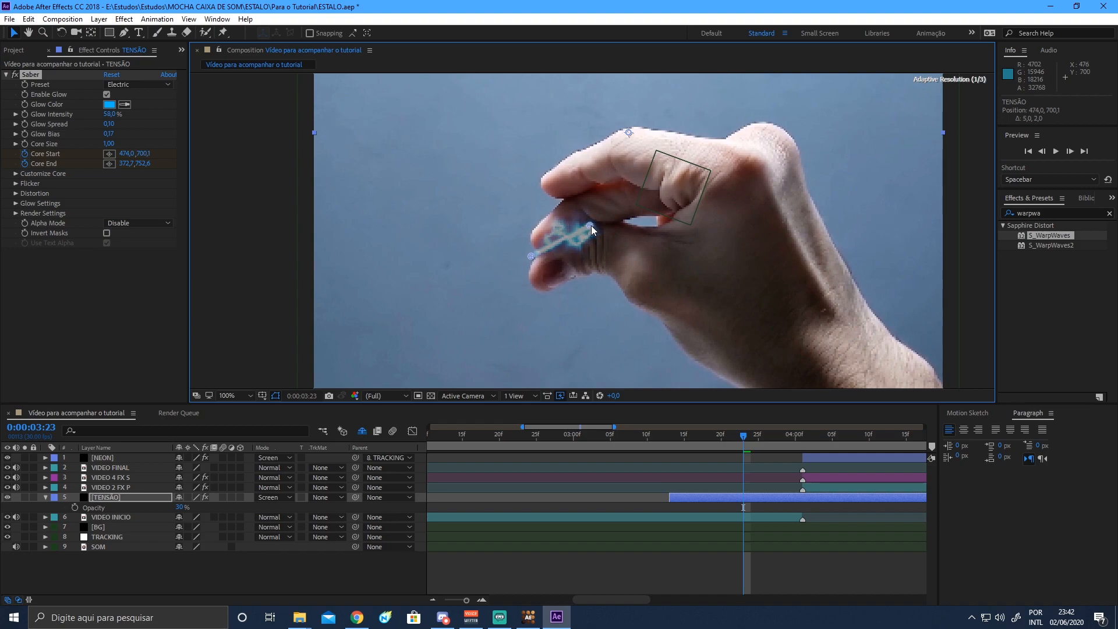
drag(531, 257, 537, 258)
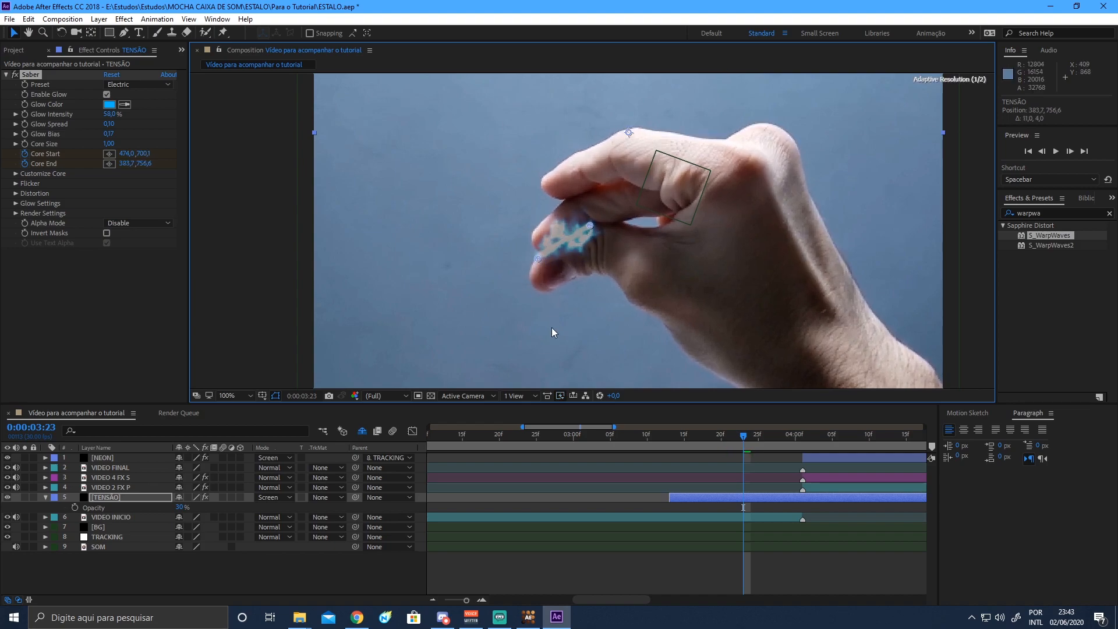
Continue frame by frame to 0:00:03:25, moving Core Start to about 477, 702 and Core End to about 384, 769.
key(Page_Down)
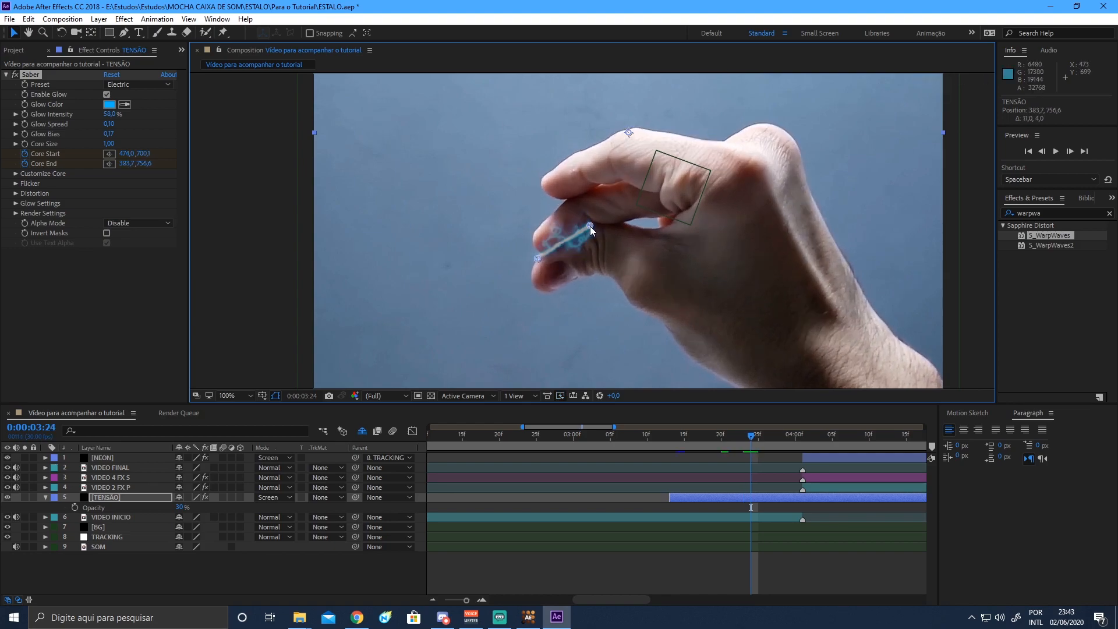
drag(589, 226, 592, 227)
drag(535, 259, 536, 267)
key(Page_Down)
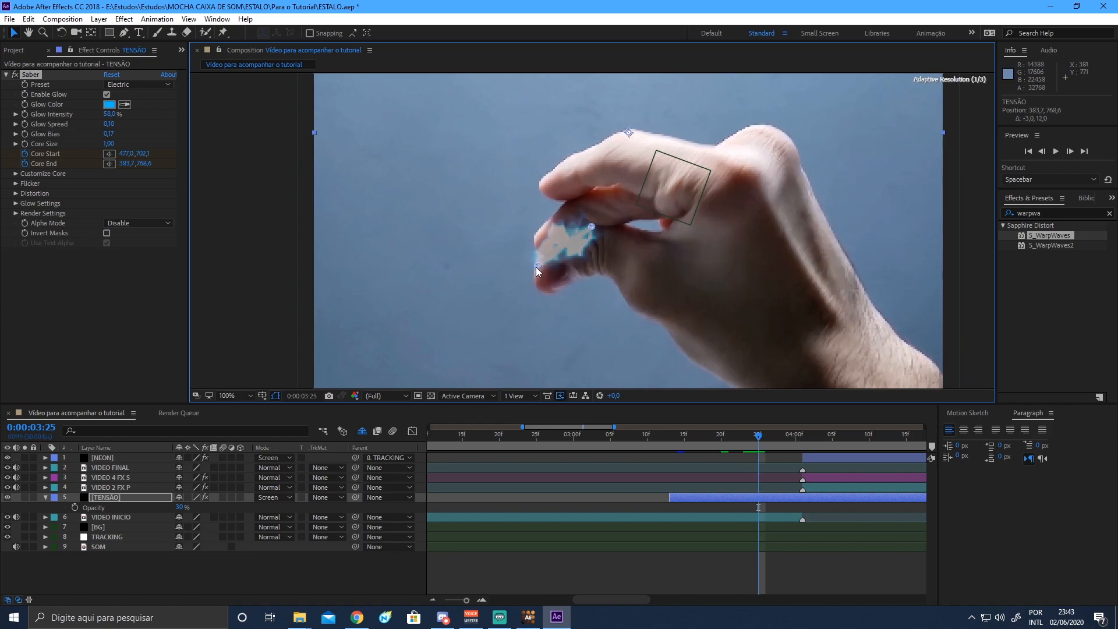
Reposition Saber's Core Start and Core End along the fingers at frames 3:25 and 3:26, ending with Core Start about 461, 719.
drag(593, 229, 591, 235)
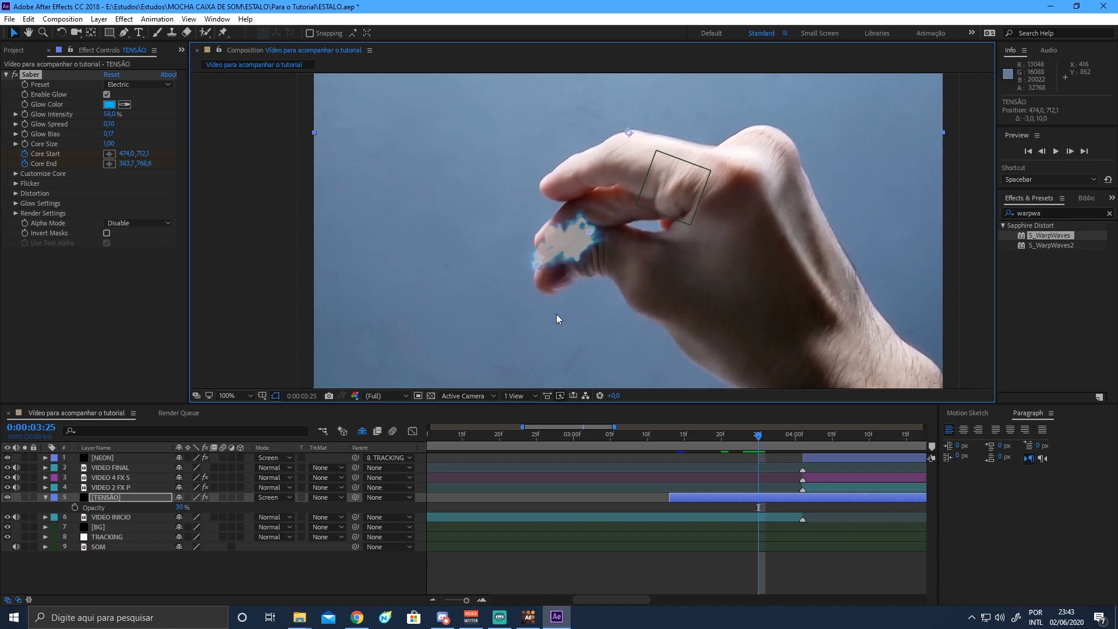
key(Page_Down)
drag(537, 267, 534, 269)
drag(590, 233, 582, 237)
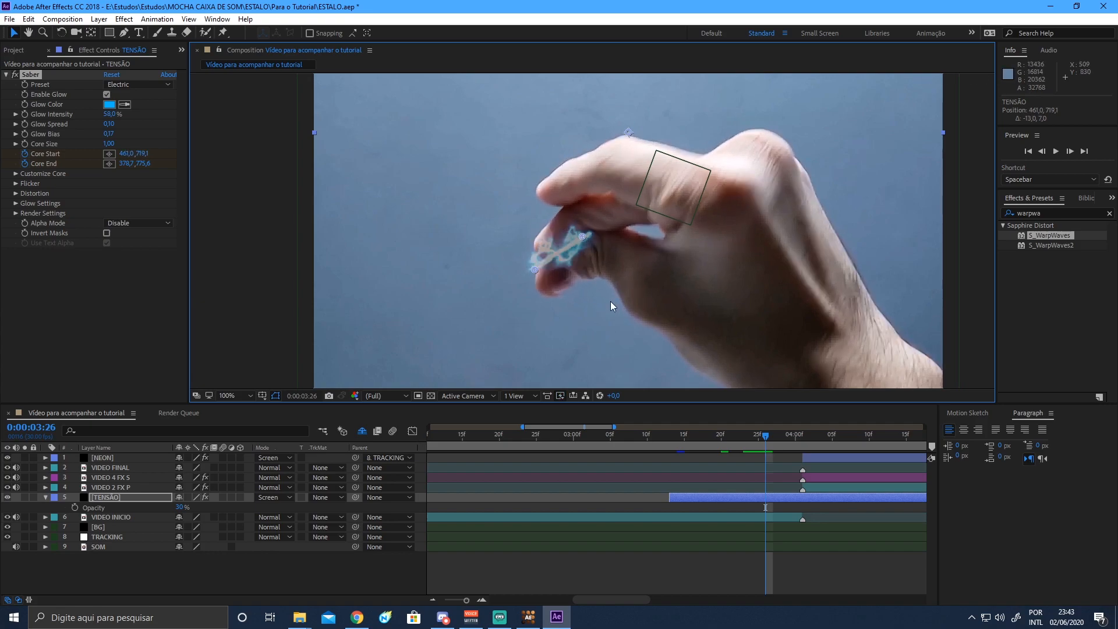
Keyframe Saber's core points against the moving fingertips at frames 3:27 and 3:28, ending with Core Start about 458, 737.
key(Page_Down)
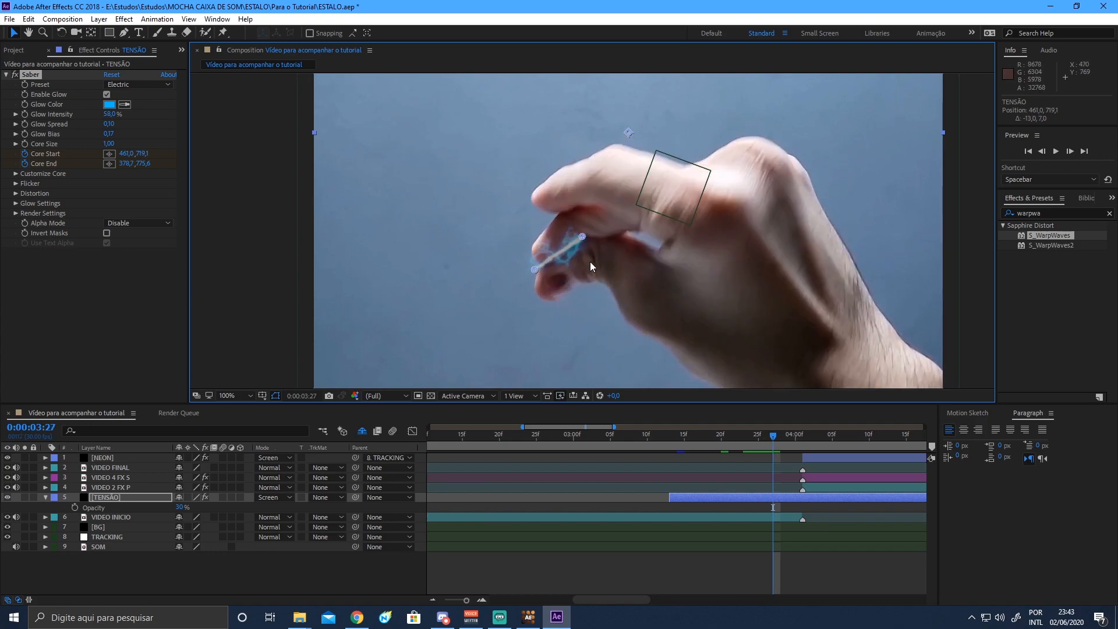
drag(581, 236, 583, 240)
drag(533, 269, 534, 274)
key(Page_Down)
drag(583, 240, 533, 279)
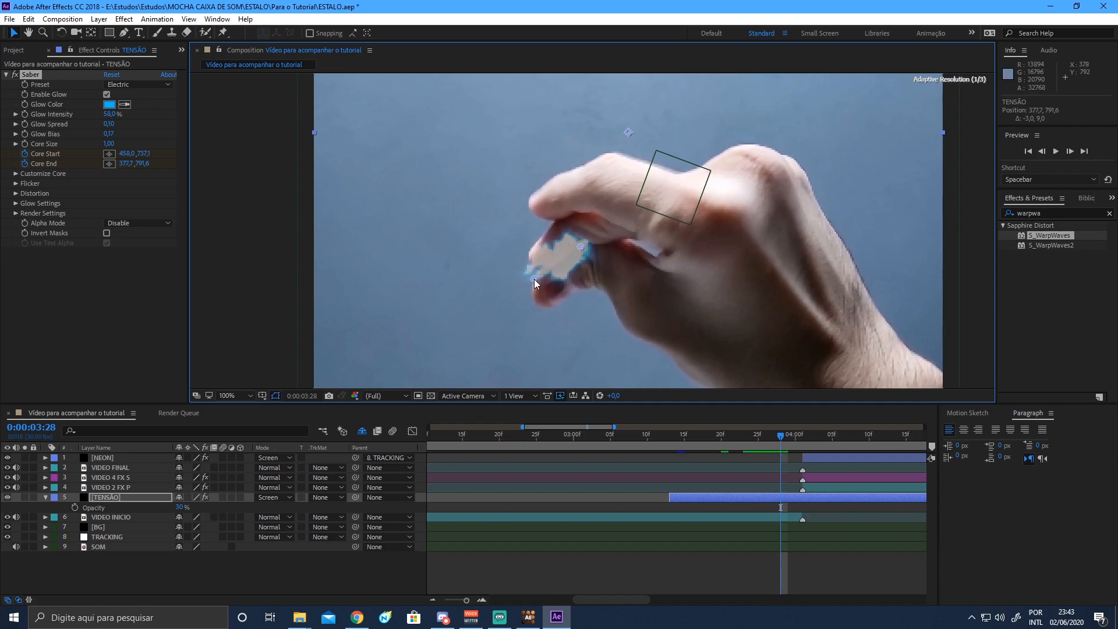
Follow the snapping fingers with Saber's core points at 3:29 and 4:00, ending with Core Start about 563, 572 and Core End about 493, 635.
key(Page_Down)
drag(581, 247, 604, 230)
drag(532, 278, 540, 256)
key(Page_Down)
drag(601, 230, 641, 149)
drag(535, 263, 601, 188)
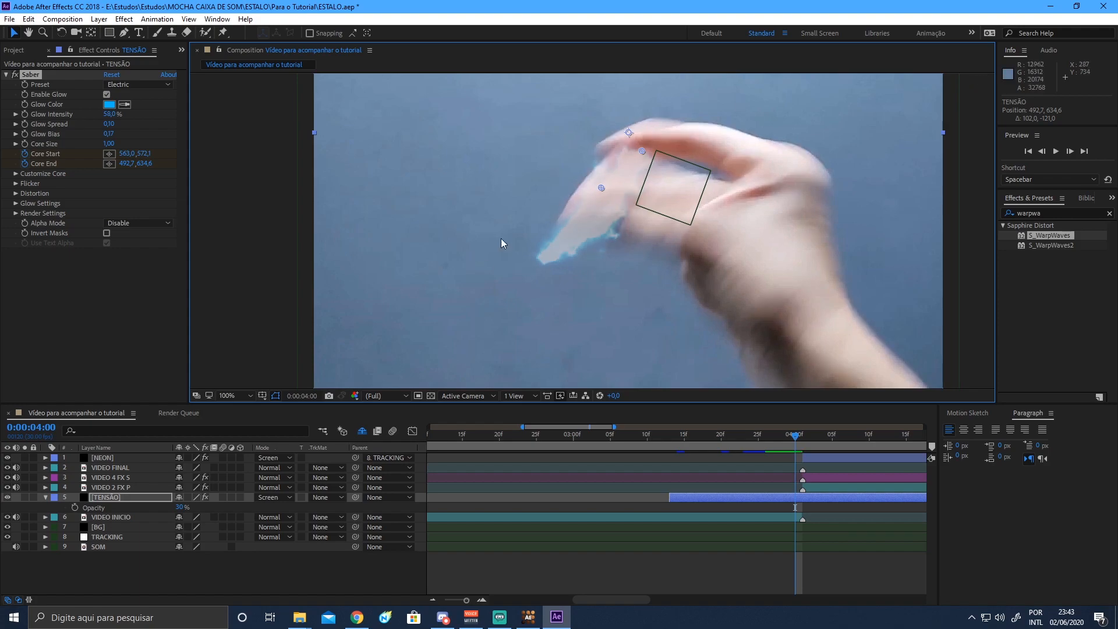
At frame 4:01, move TENSÃO's Core Start to about 793, 448 and Core End to about 655, 531, and place the layer above VIDEO FINAL.
key(Page_Down)
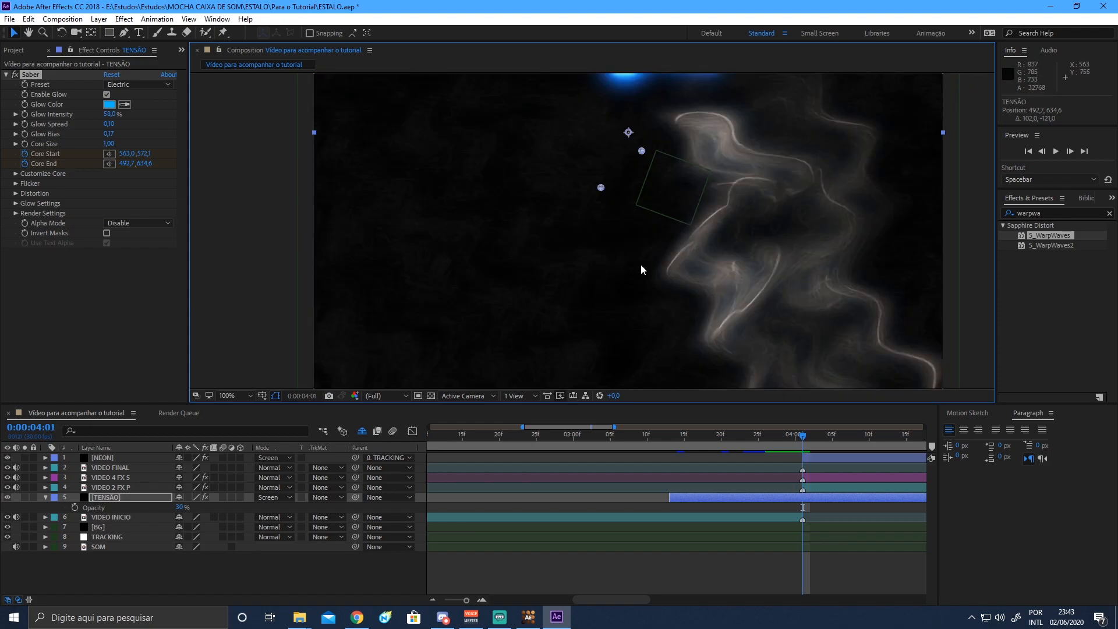
scroll(642, 262, down, 2)
drag(617, 190, 685, 155)
drag(596, 208, 642, 179)
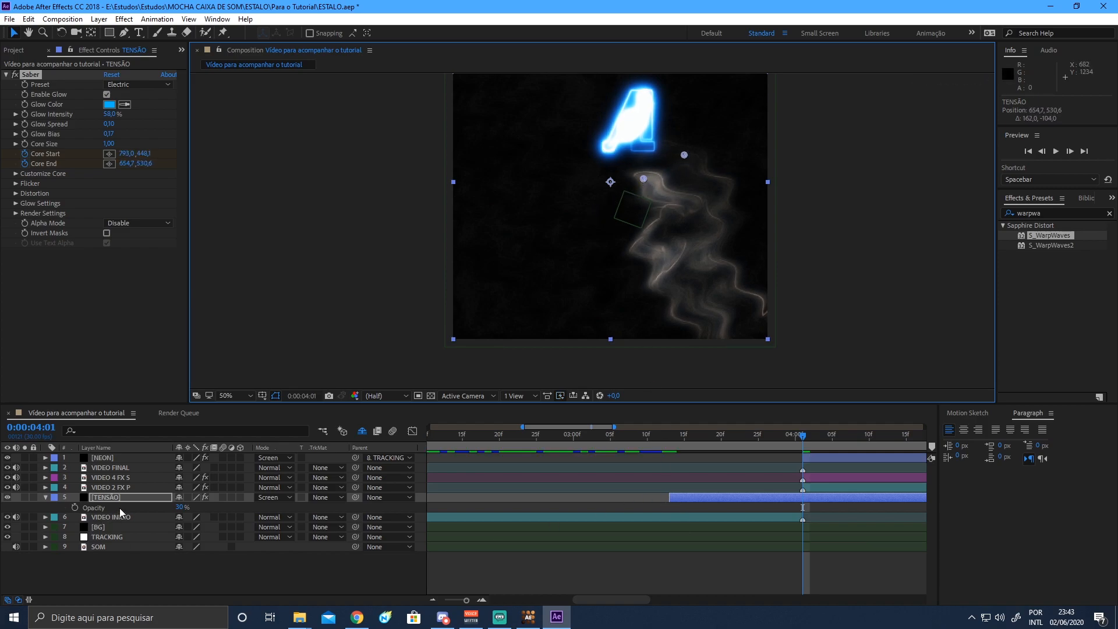
click(128, 493)
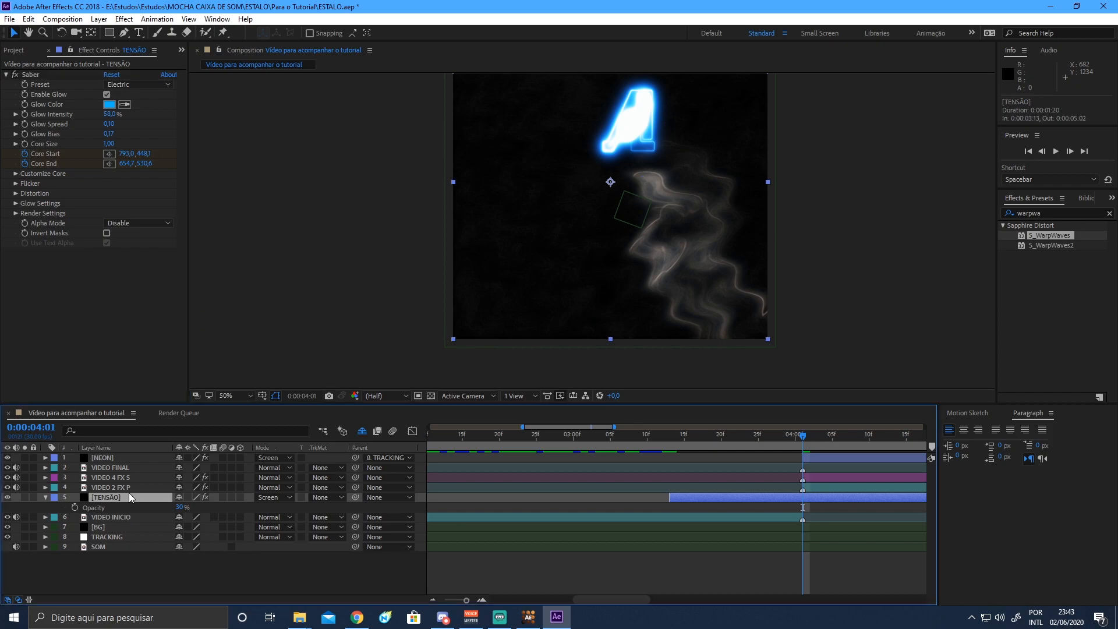
drag(121, 496, 123, 467)
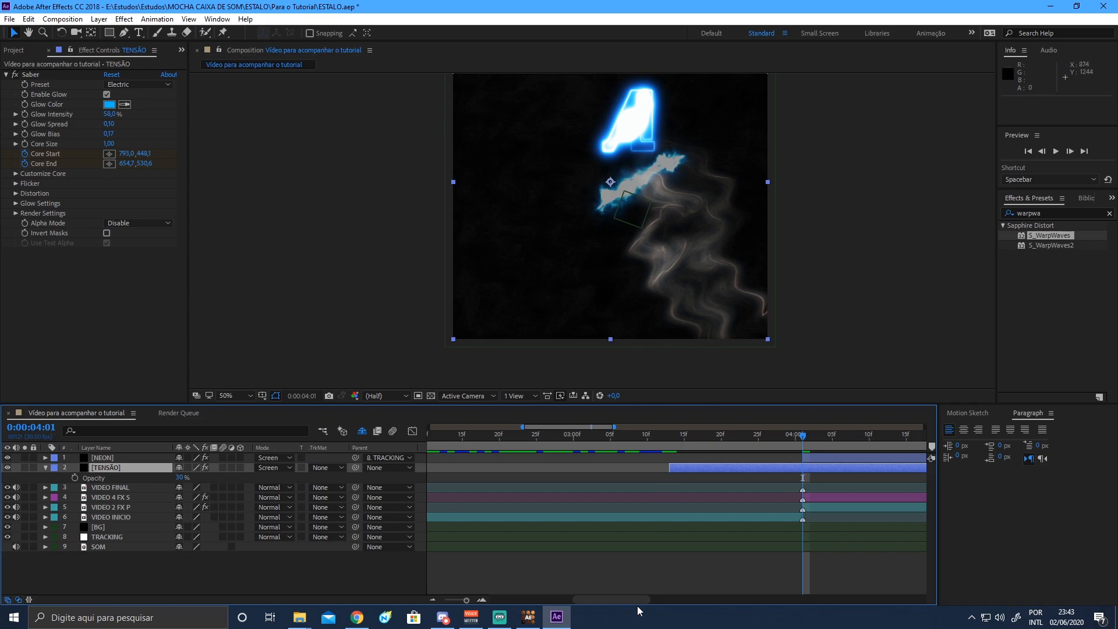
Keyframe Saber's core points on the fingertips from 4:02 to 4:04, ending with Core Start about 719, 488 and Core End about 491, 549.
key(Page_Down)
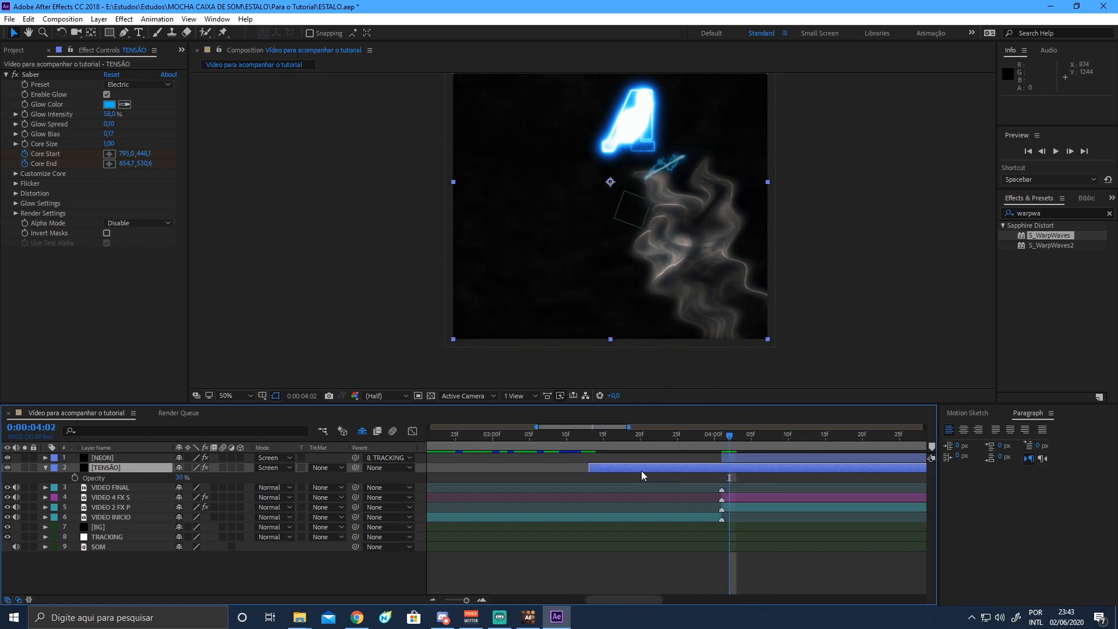
click(30, 74)
drag(685, 154, 621, 174)
key(Page_Down)
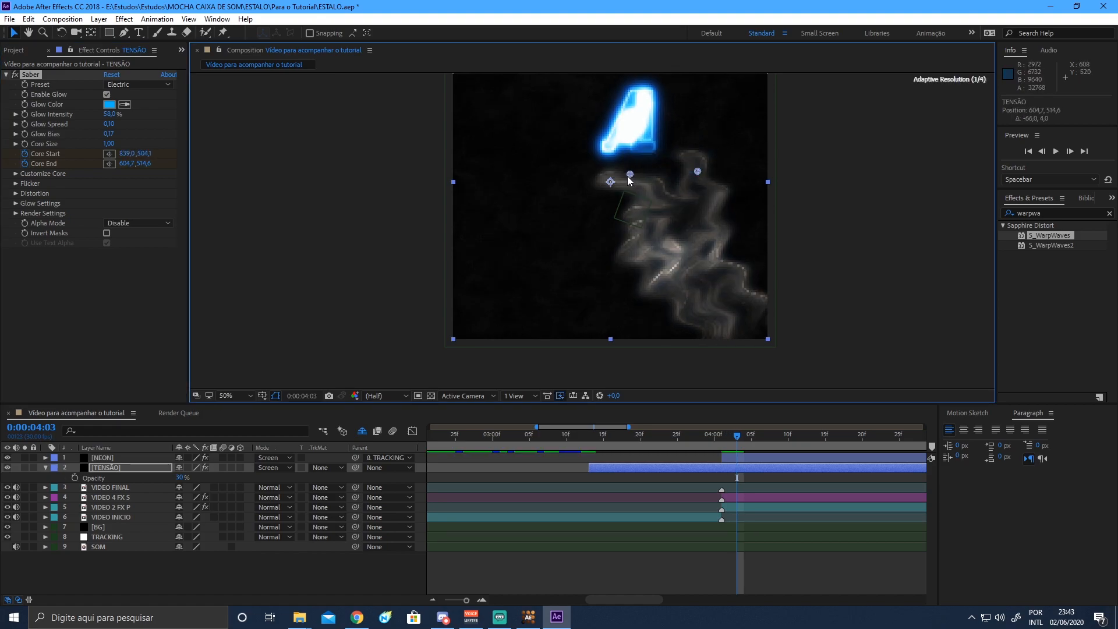
drag(697, 171, 595, 181)
key(Page_Down)
drag(681, 164, 663, 168)
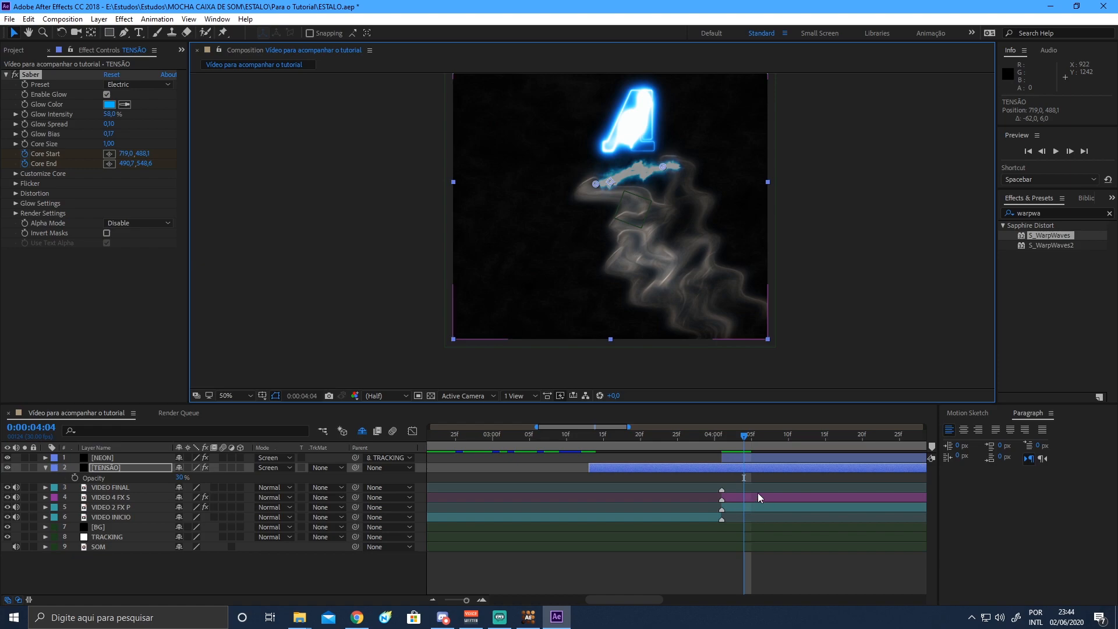
At frame 4:05, move Saber's Core Start to about 685, 490 and Core End to about 461, 561.
click(15, 75)
click(15, 74)
key(Page_Down)
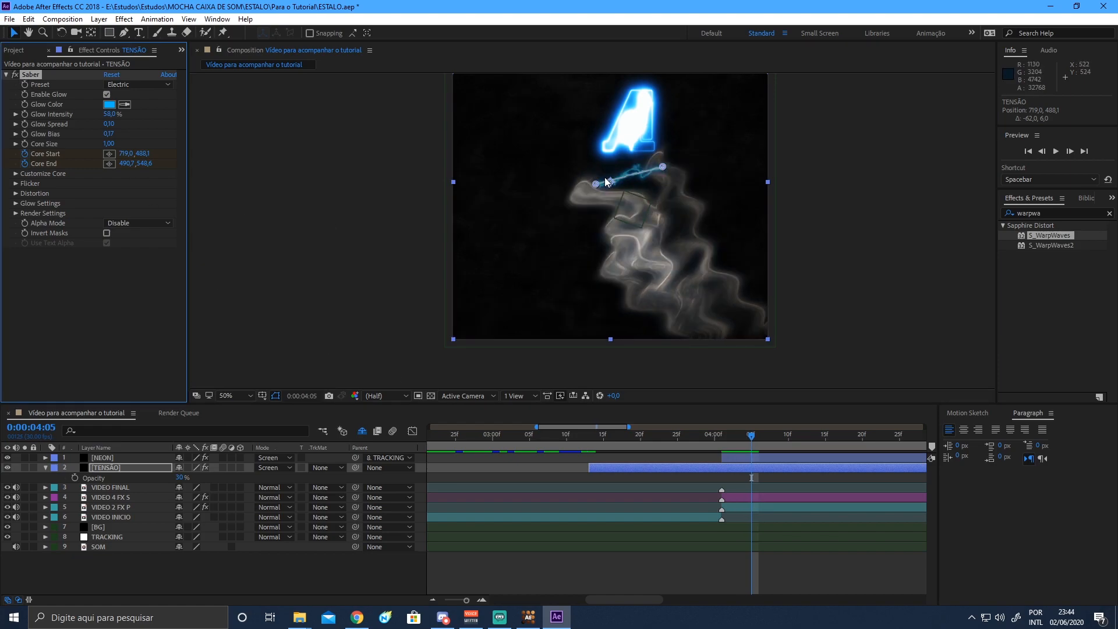
drag(595, 183, 586, 188)
drag(662, 168, 653, 167)
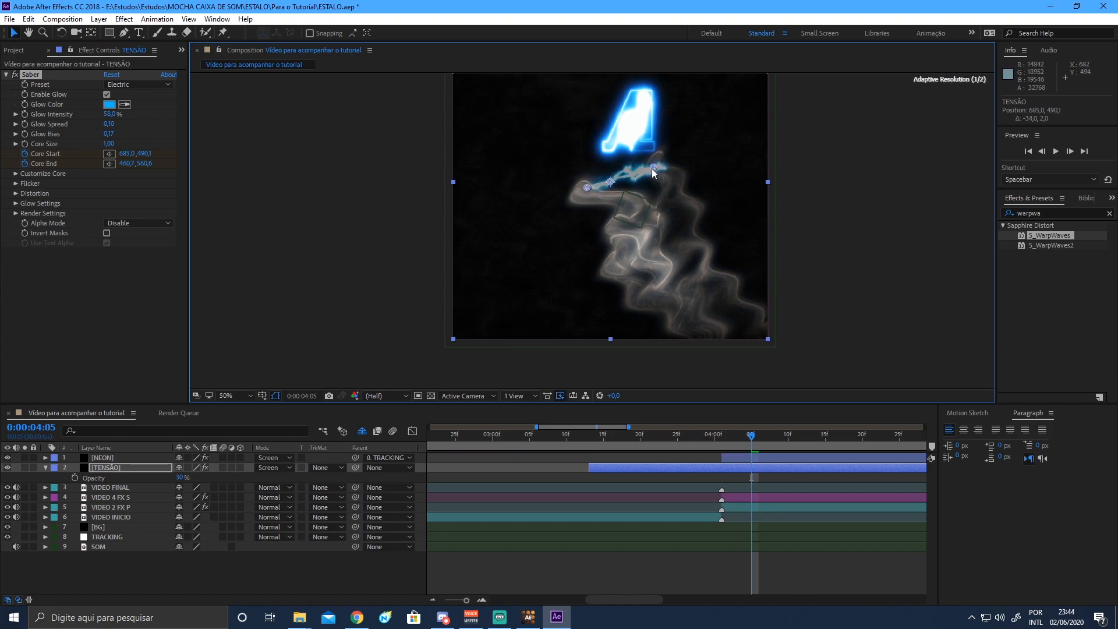
At frame 4:07, move Saber's Core Start to about 695, 490 and Core End to about 489, 545.
key(Page_Down)
key(Page_Down)
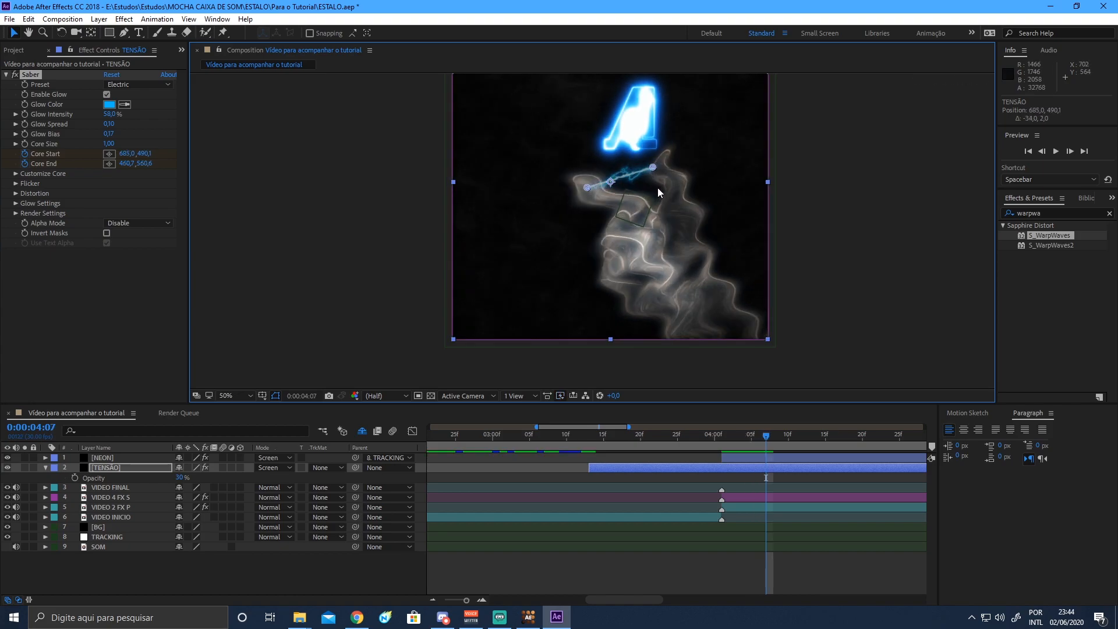
drag(654, 168, 655, 167)
drag(582, 187, 595, 182)
key(ctrl+z)
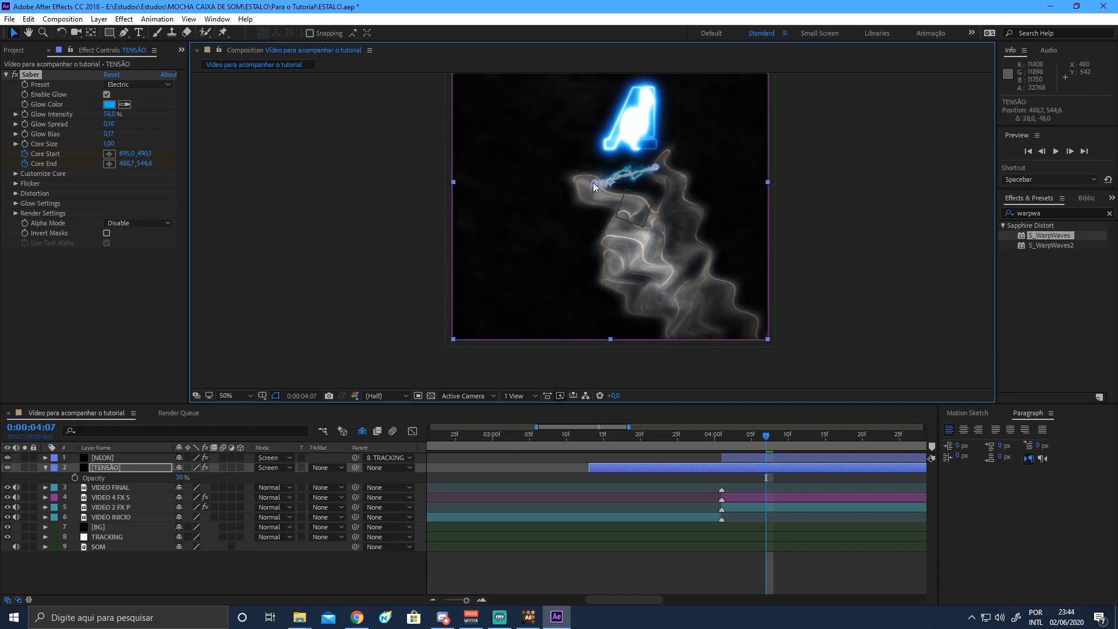
Adjust Saber's core points to the thumb and index finger between 4:08 and 4:11, with Core End about 463, 525 at 4:10.
key(Page_Down)
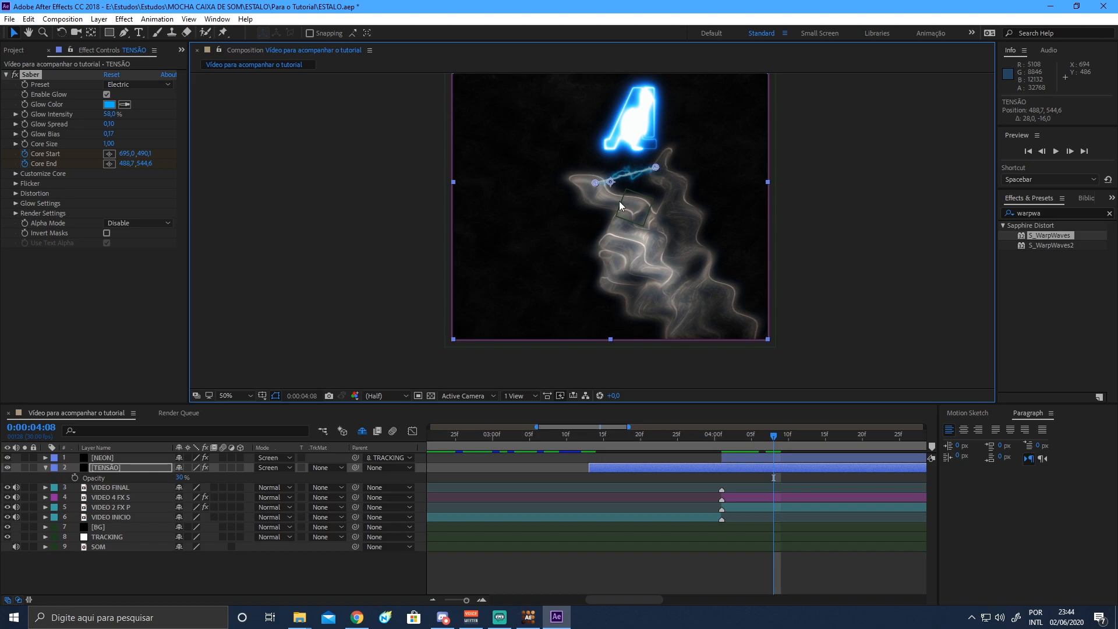
drag(466, 600, 463, 600)
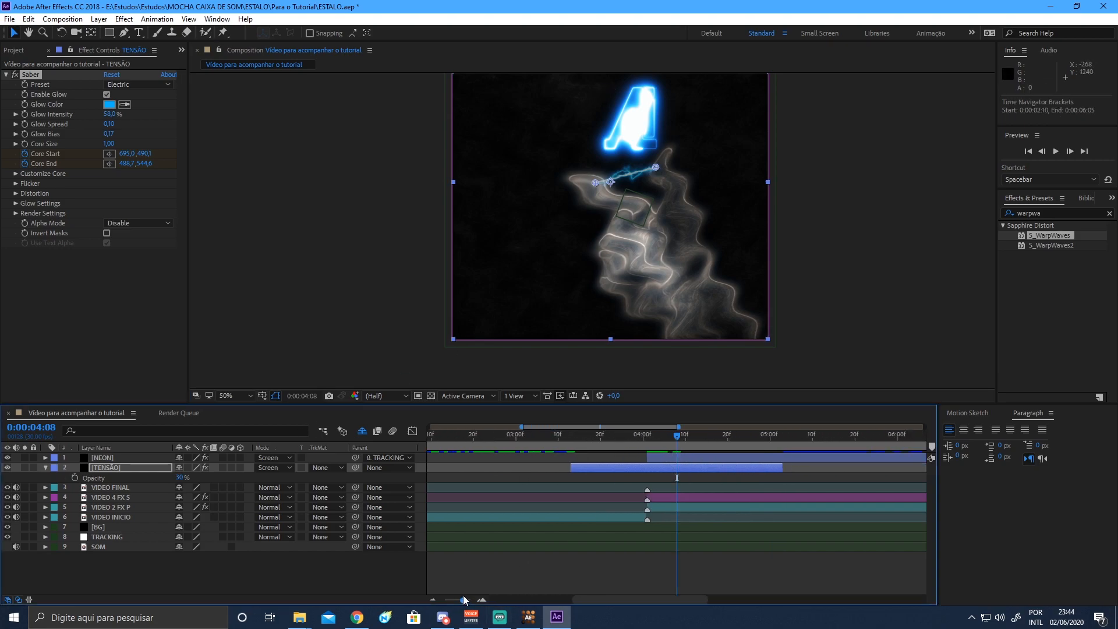
drag(655, 167, 591, 177)
key(Page_Down)
key(Page_Down)
key(Page_Down)
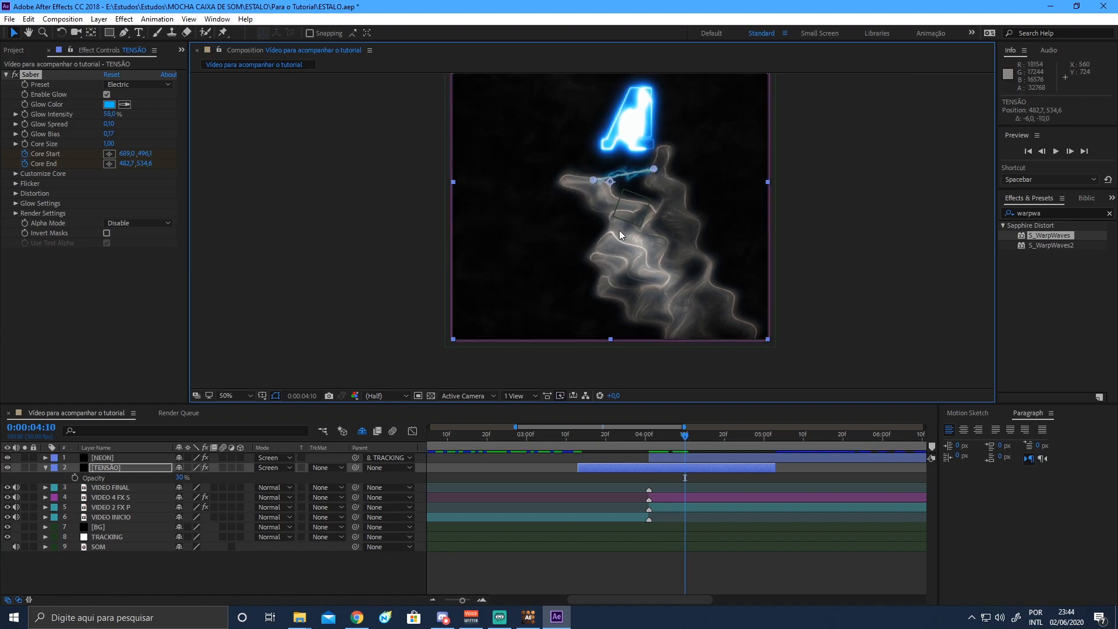
drag(594, 181, 586, 178)
key(Page_Down)
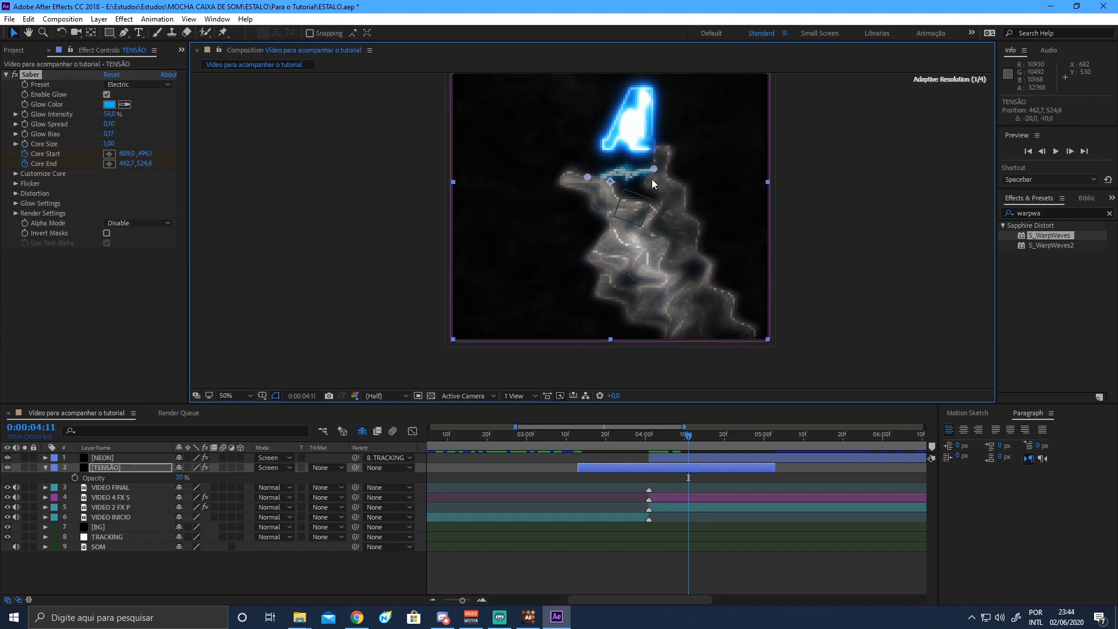
mouse_move(655, 171)
mouse_down()
mouse_move(595, 180)
mouse_move(654, 173)
mouse_up()
Keep Saber's core points on both fingertips through frame 4:23, ending with Core Start about 685, 470 and Core End about 485, 483.
key(Page_Down)
key(Page_Down)
key(Page_Down)
key(Page_Down)
key(Page_Down)
key(Page_Down)
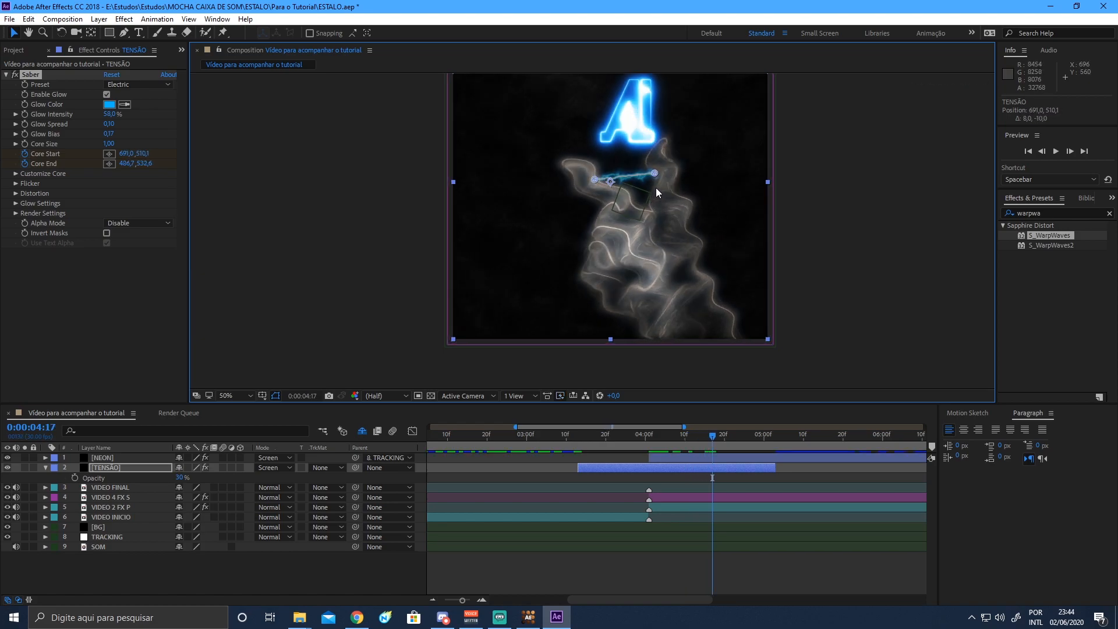
drag(654, 174, 594, 163)
key(Page_Down)
key(Page_Down)
key(Page_Down)
key(Page_Down)
key(Page_Down)
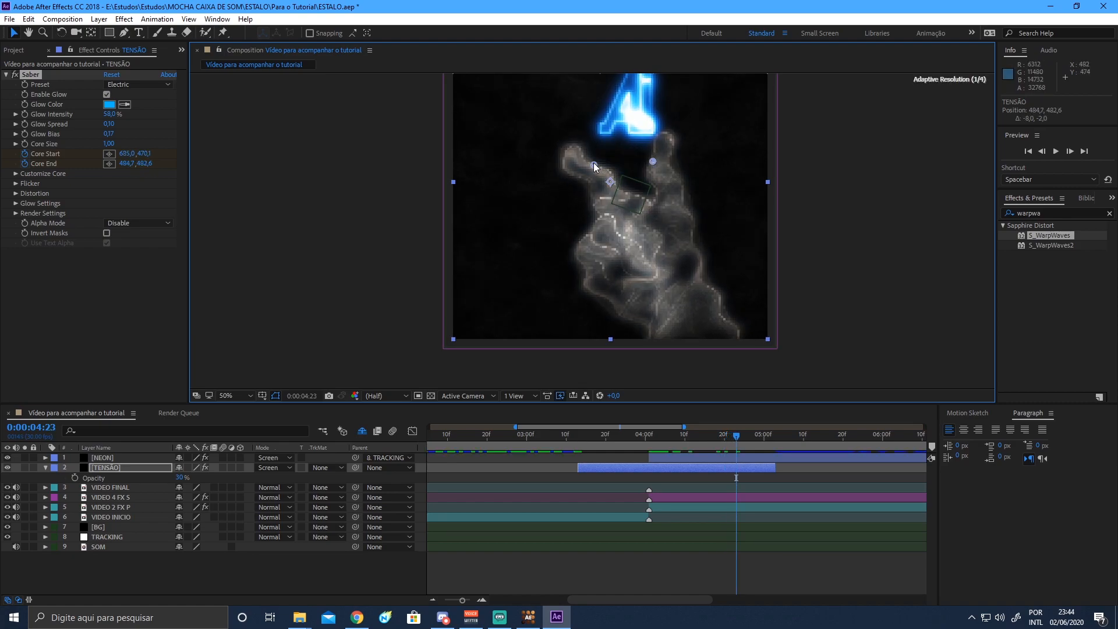
Animate Saber's Glow Intensity on the TENSÃO layer from 58% at 4:23 down to 0% at 5:02.
click(130, 471)
click(45, 468)
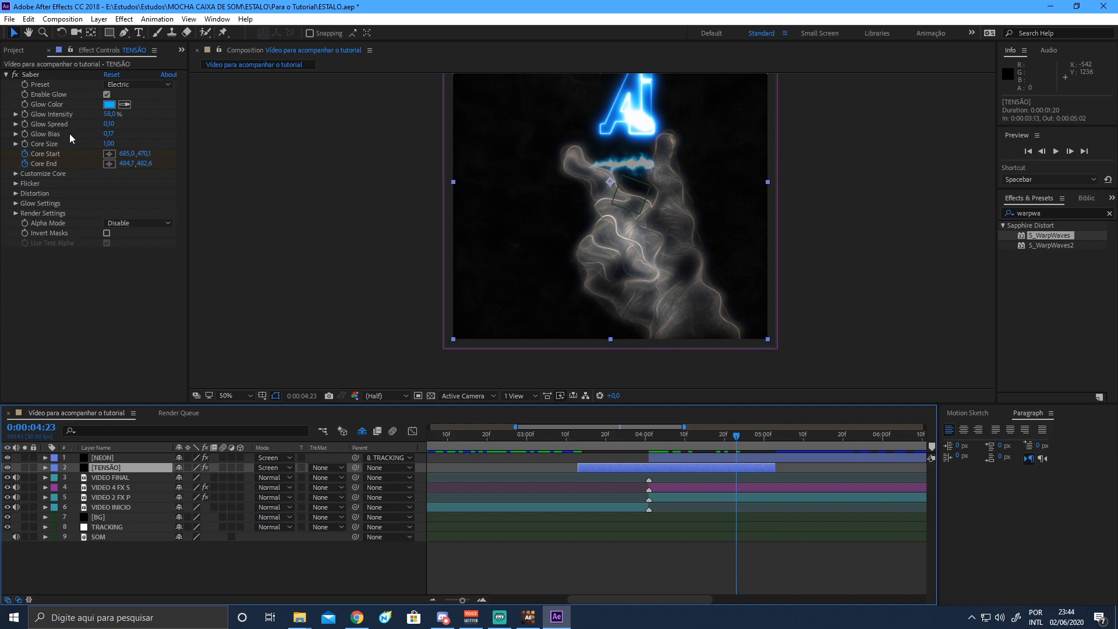
click(25, 114)
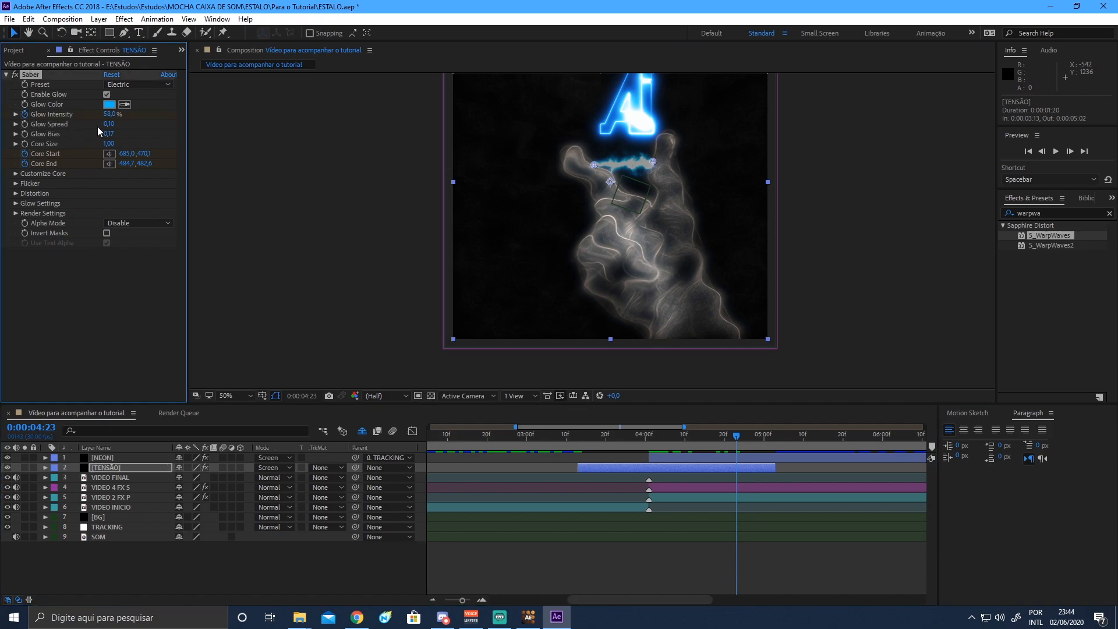
drag(737, 437, 772, 443)
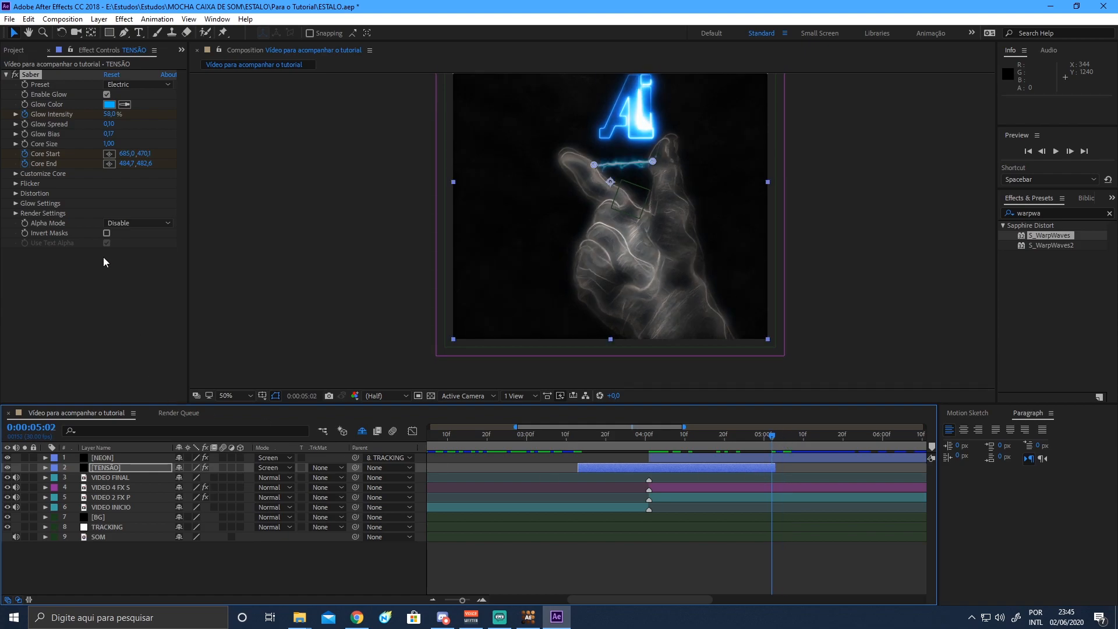
click(746, 467)
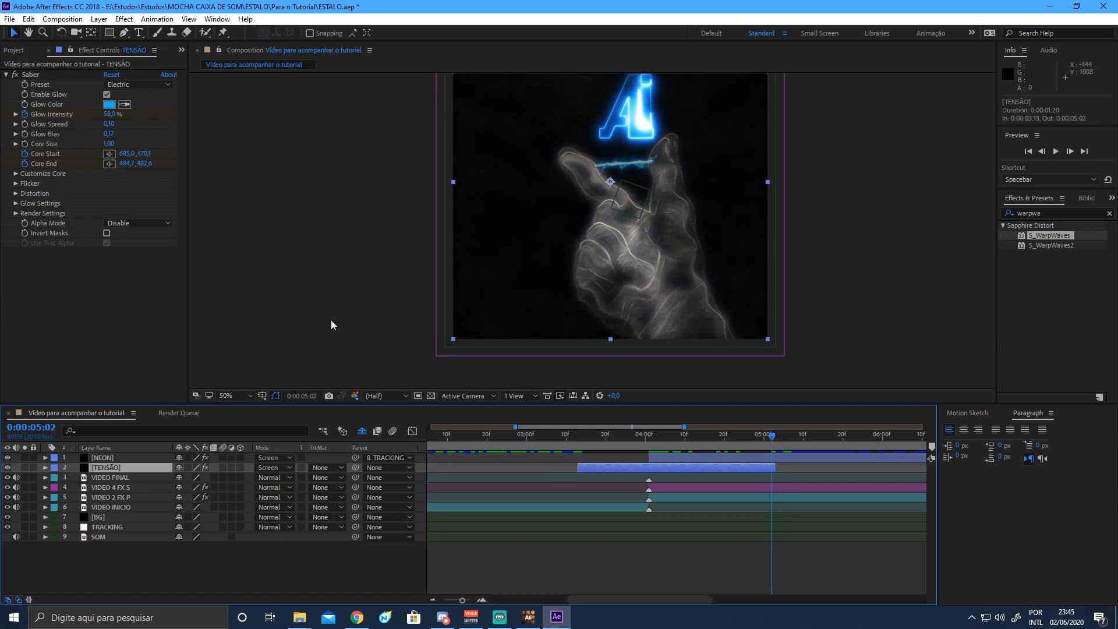
drag(110, 114, 35, 115)
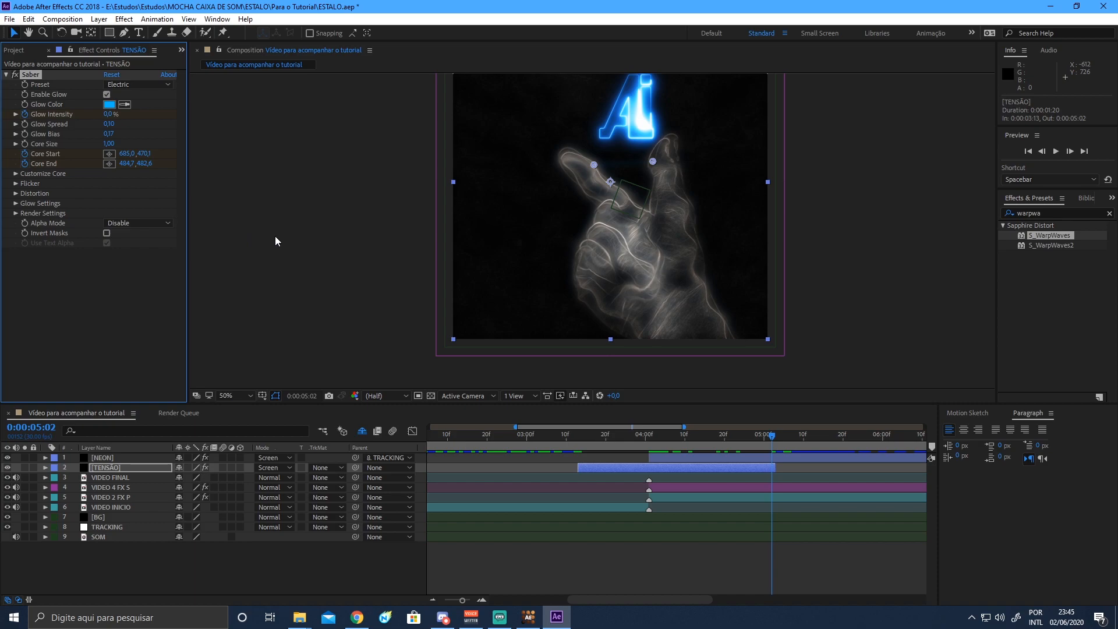
Return to TENSÃO's first frame at 3:13 and reveal the layer's keyframed properties.
drag(667, 441, 723, 459)
key(j)
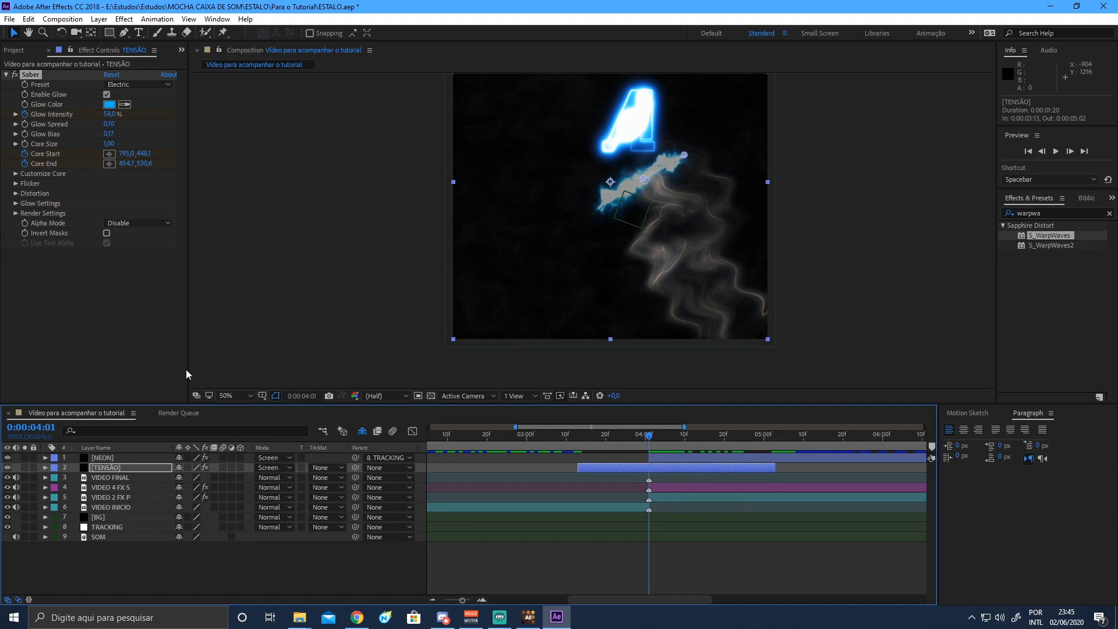
drag(651, 439, 580, 448)
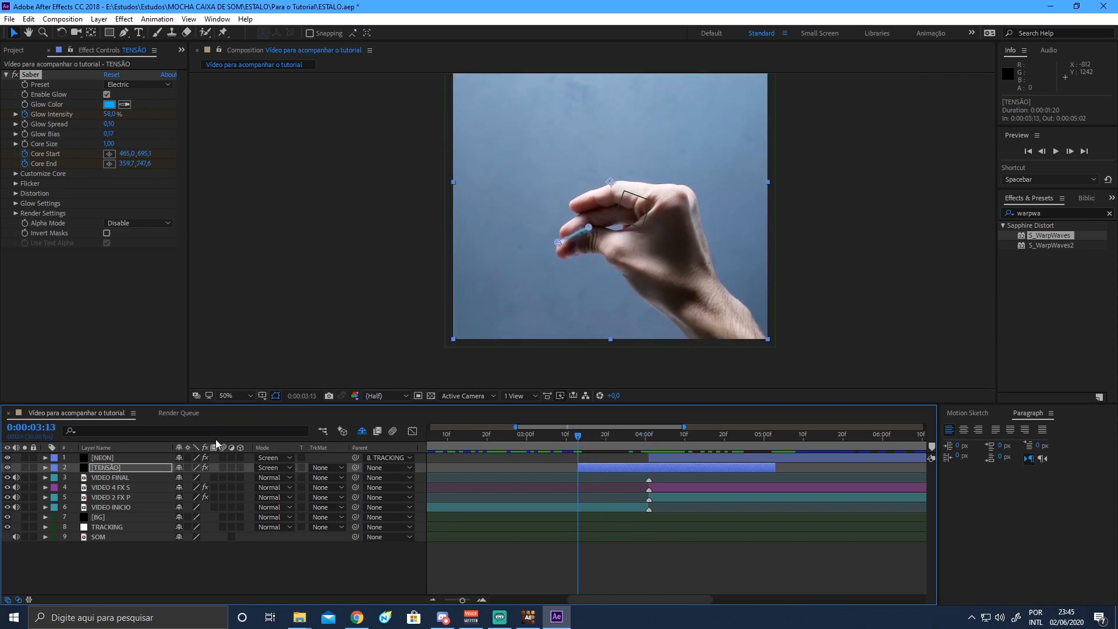
click(154, 467)
key(u)
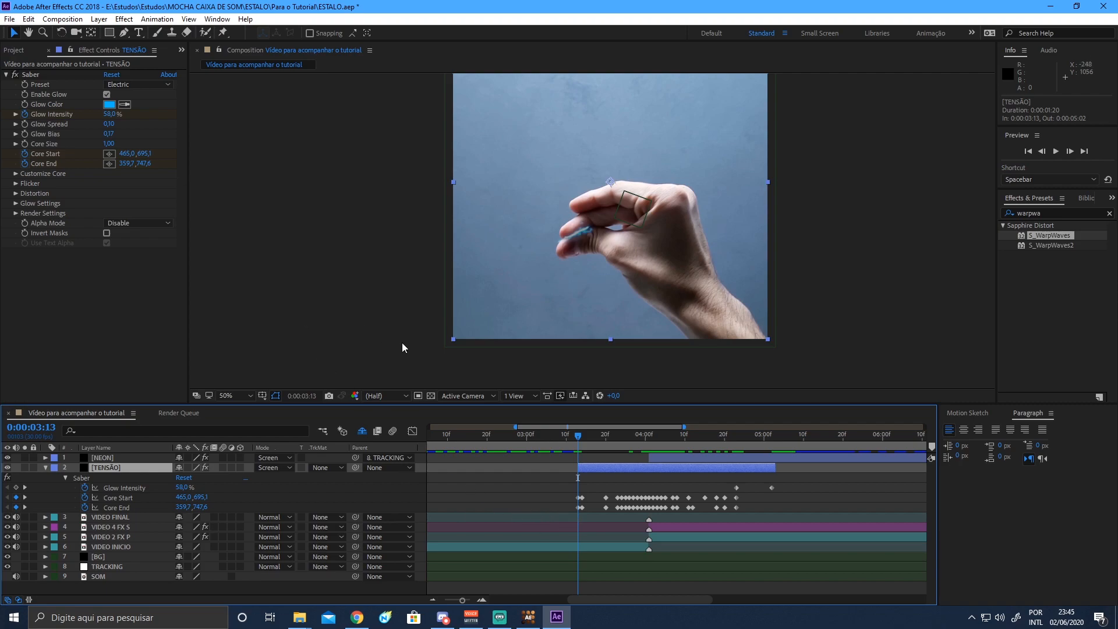
click(128, 488)
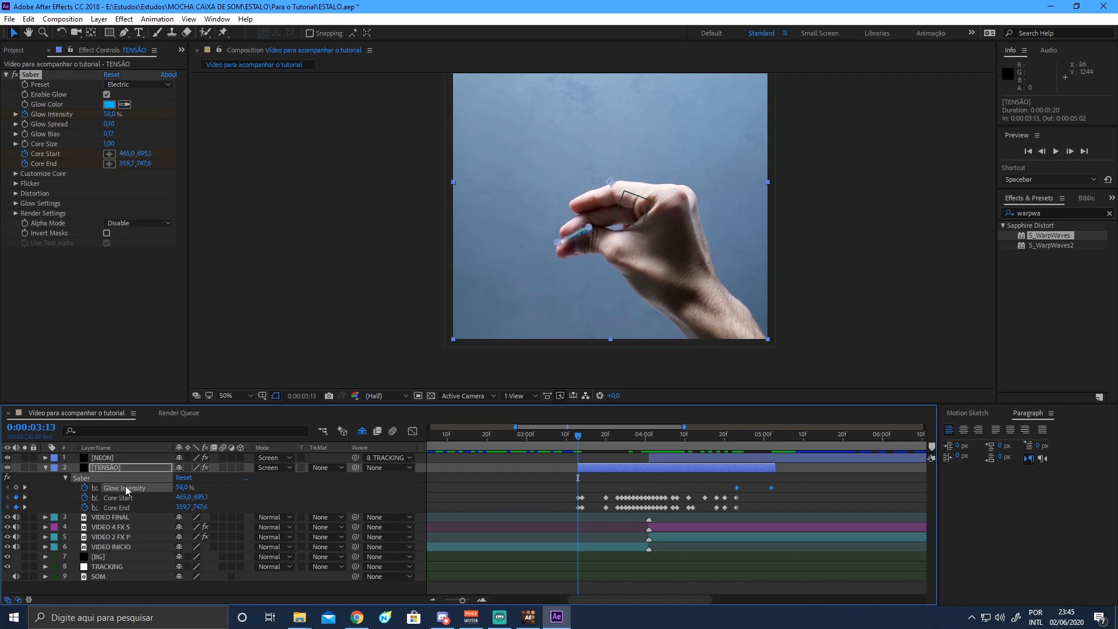
click(16, 487)
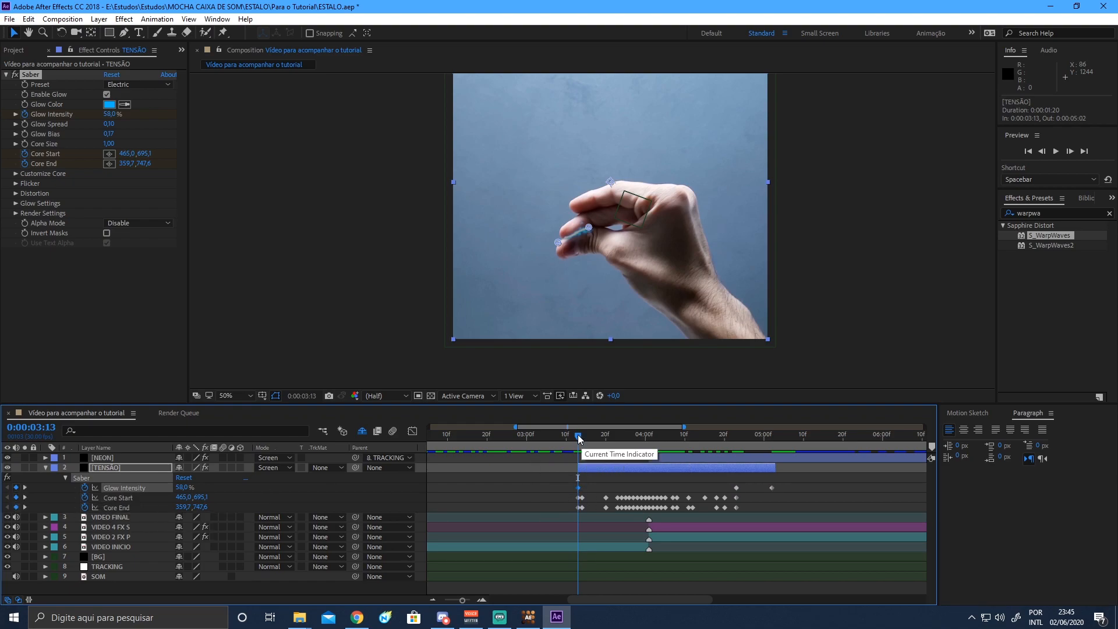
key(ctrl+z)
Add a 58% Glow Intensity keyframe to TENSÃO at frame 3:21, ten frames before the video change at 4:01.
drag(590, 445, 652, 445)
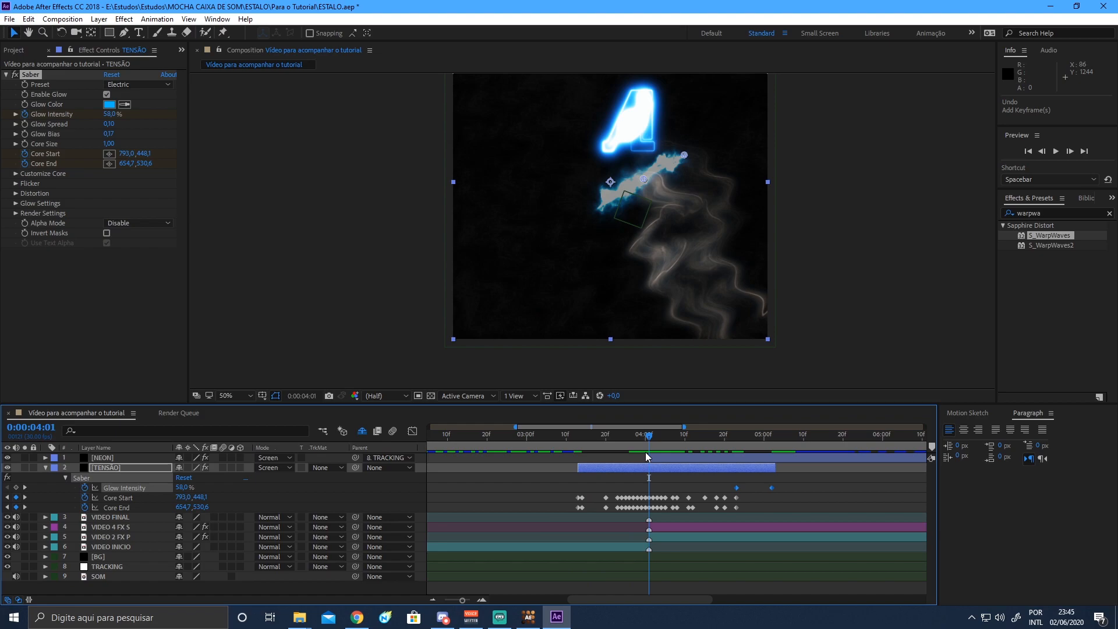
key(shift+Page_Up)
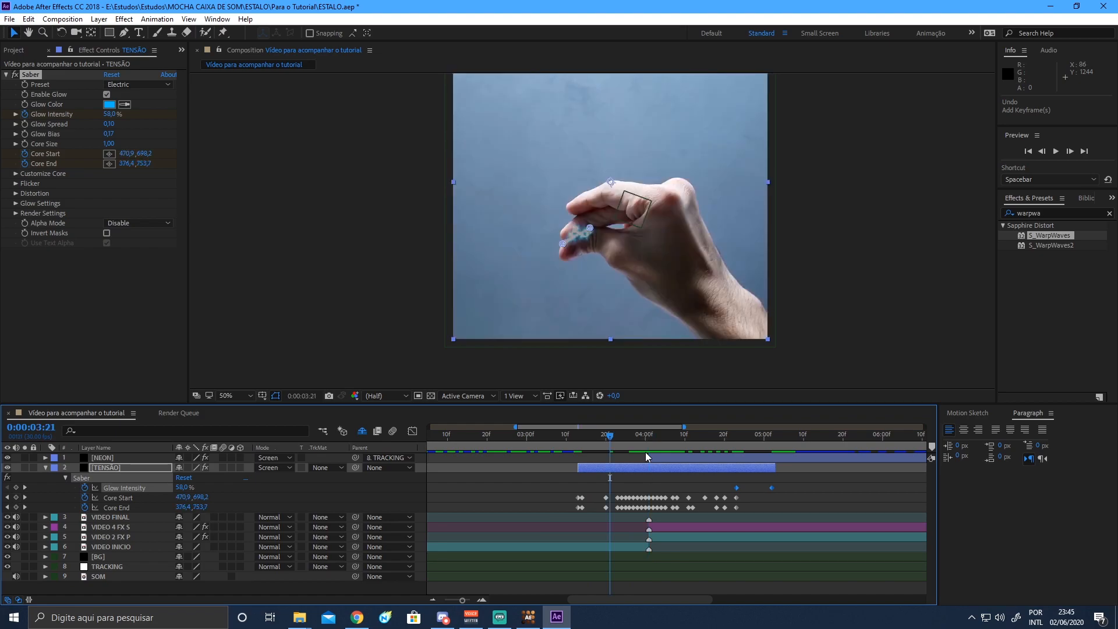
click(16, 488)
key(shift+Page_Down)
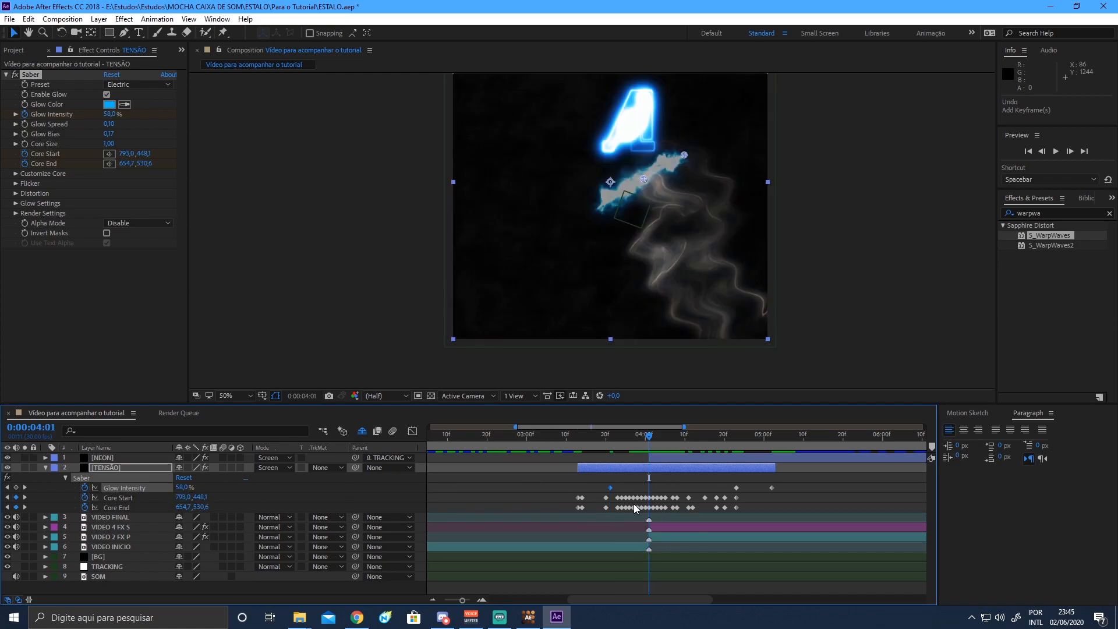
Set TENSÃO's Glow Intensity to 200% at frame 4:01 and delete its Glow Intensity keyframe at 4:23.
drag(110, 115, 154, 114)
click(114, 114)
key(Return)
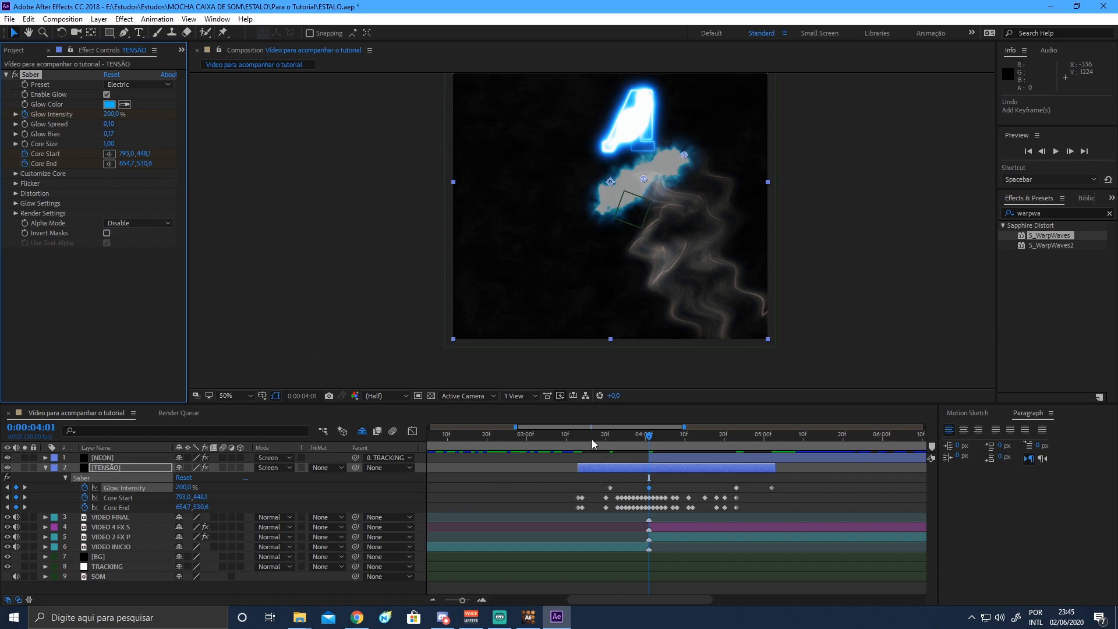
click(625, 441)
drag(625, 438, 726, 458)
key(Delete)
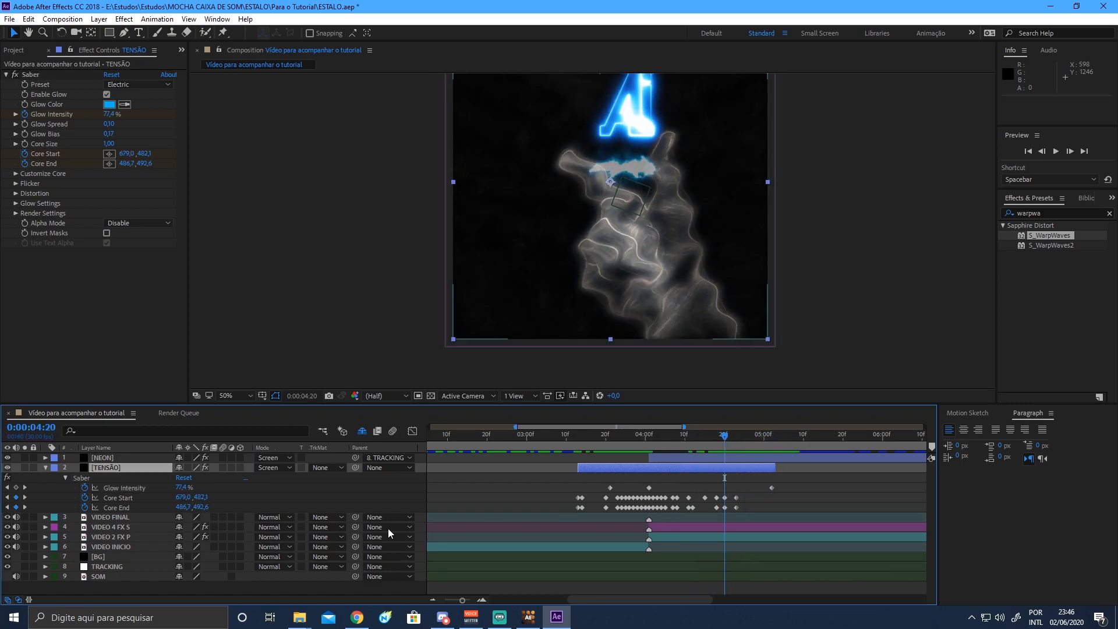
Collapse the keyframed properties of the TENSÃO layer and save the project.
key(u)
click(206, 575)
key(ctrl+s)
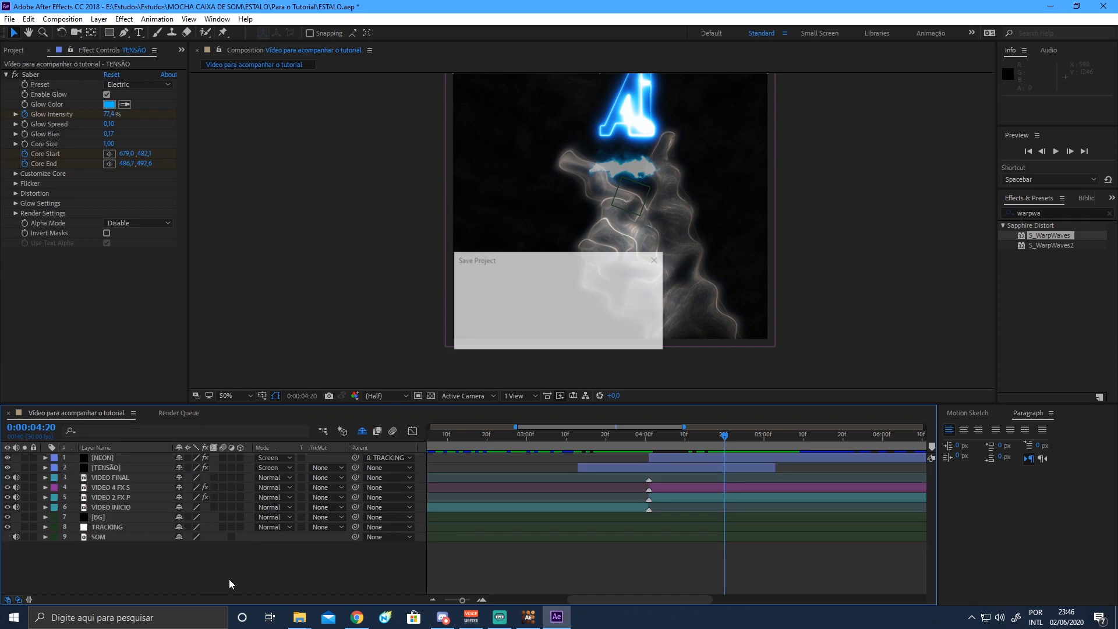
Create a black 1080 x 1080 px solid named FLARE and set its blending mode to Screen.
drag(462, 599, 441, 600)
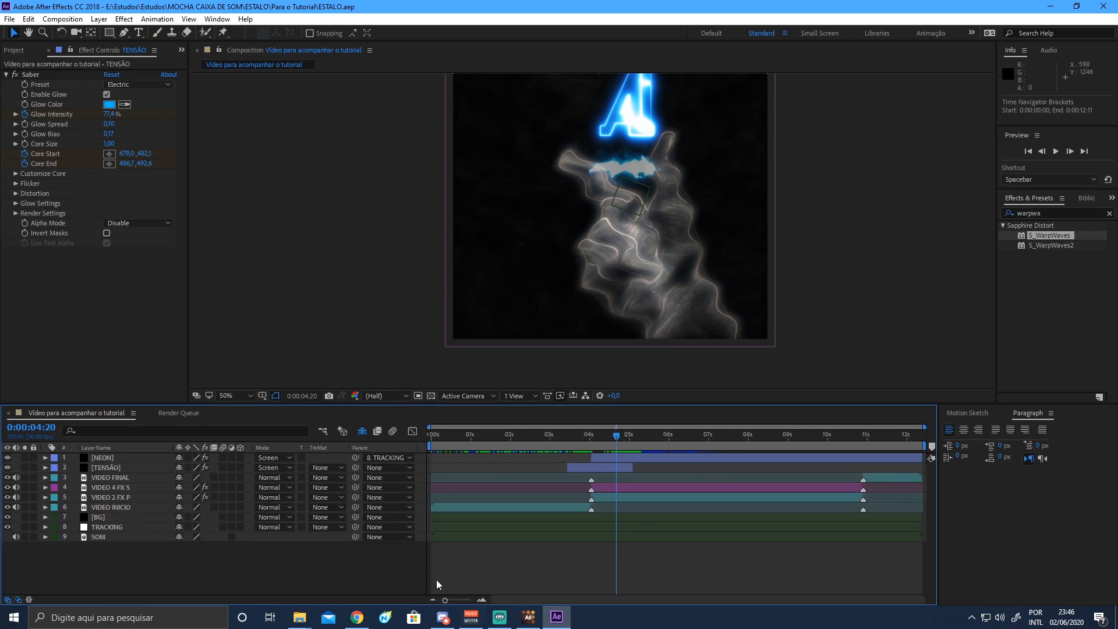
drag(469, 439, 724, 461)
click(531, 437)
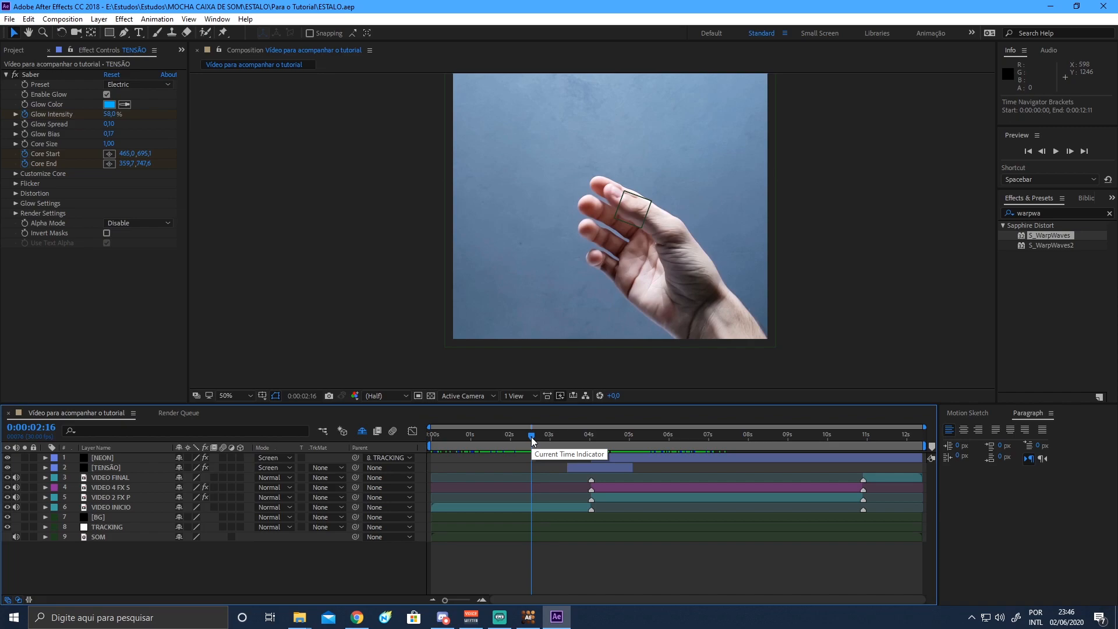
drag(537, 432, 608, 441)
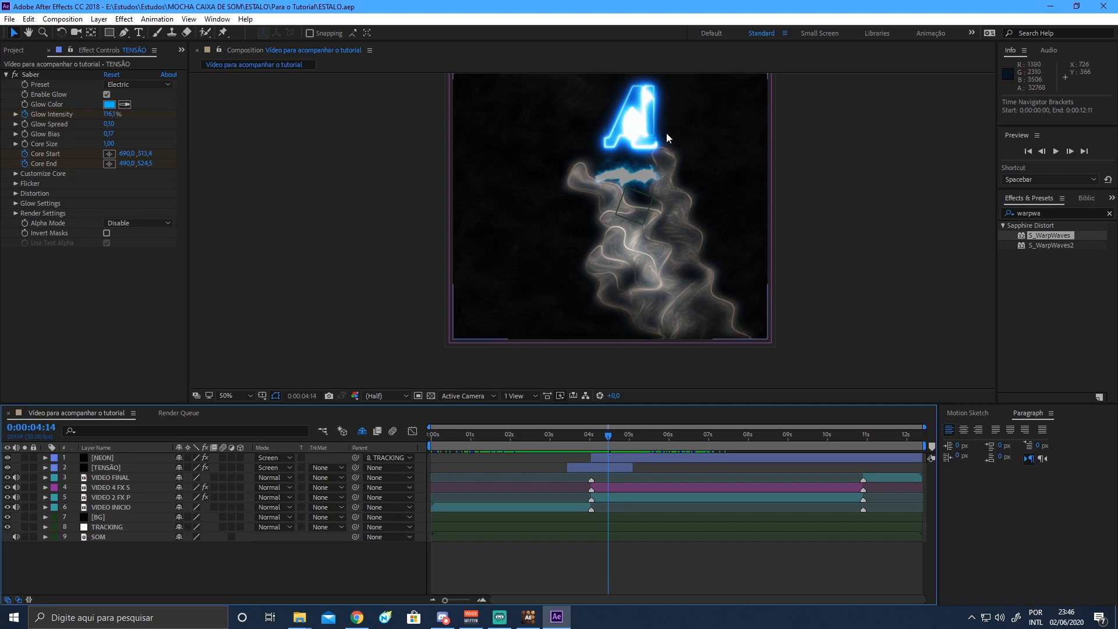
right_click(212, 576)
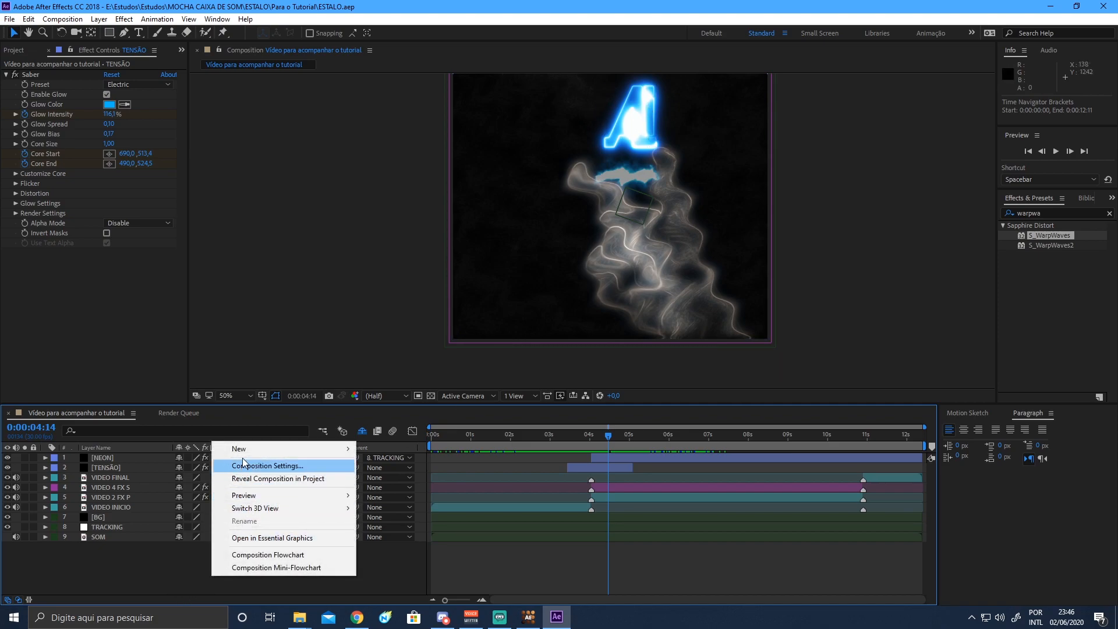
mouse_move(245, 453)
click(381, 478)
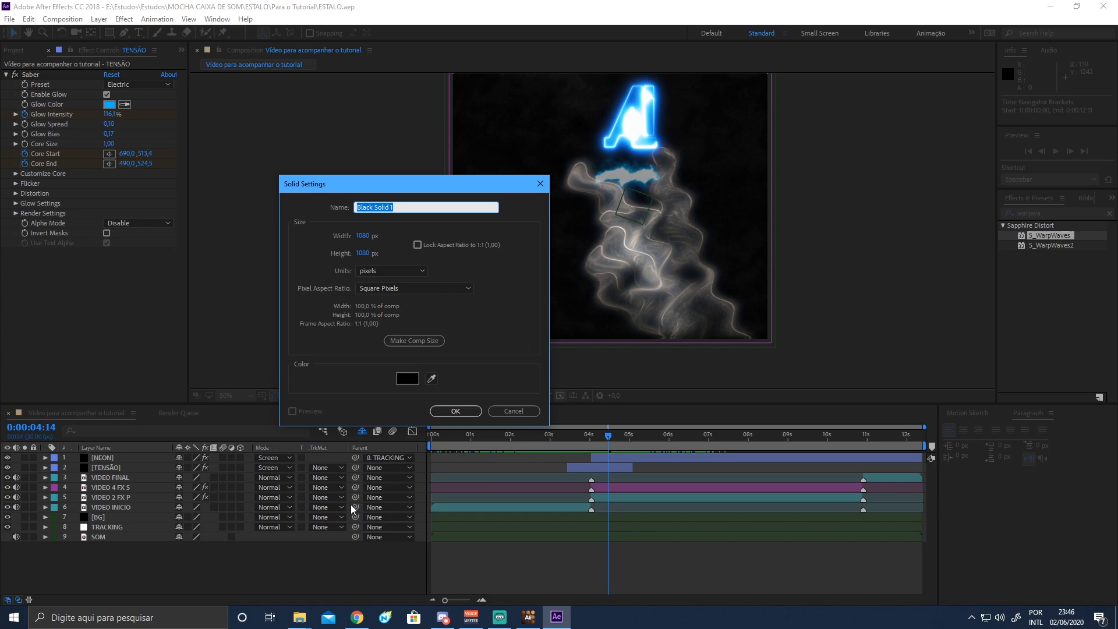
text(FLARE)
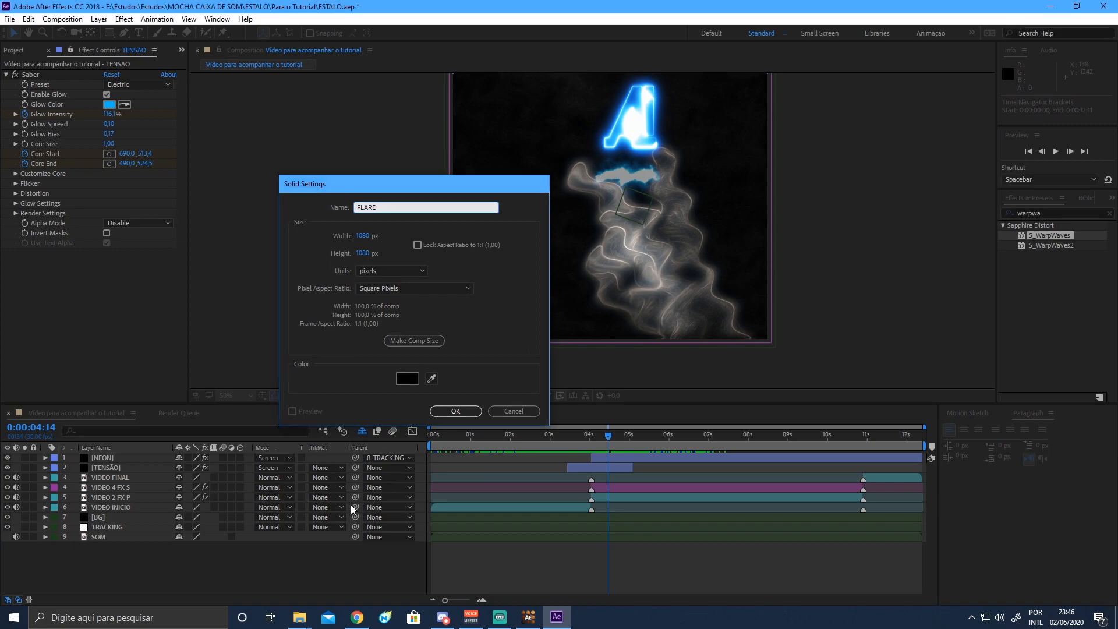
key(Return)
click(274, 458)
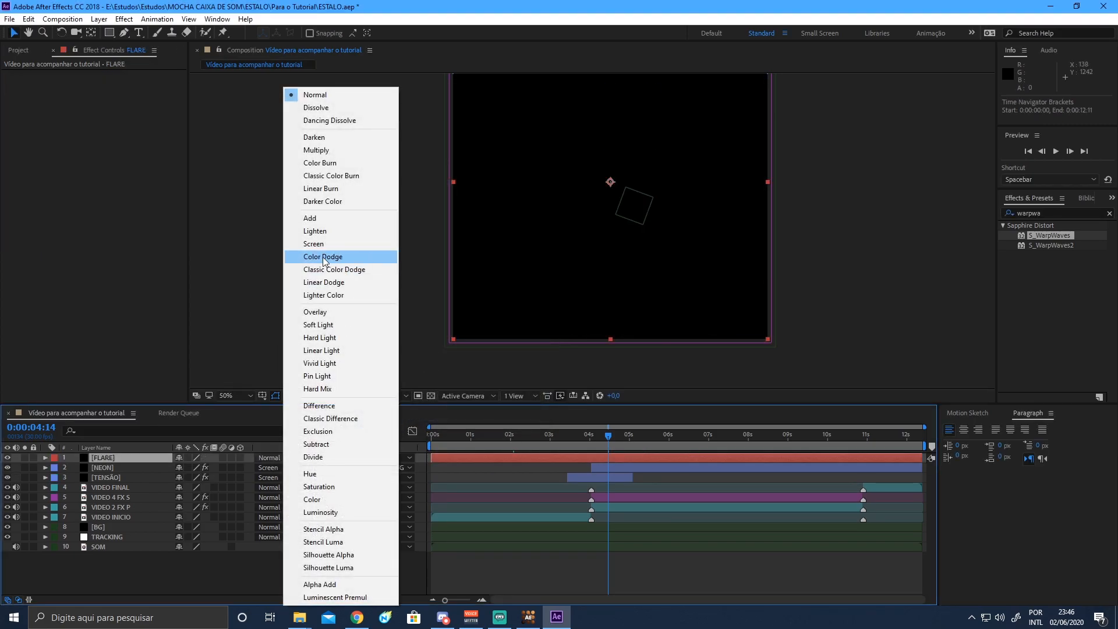
click(316, 249)
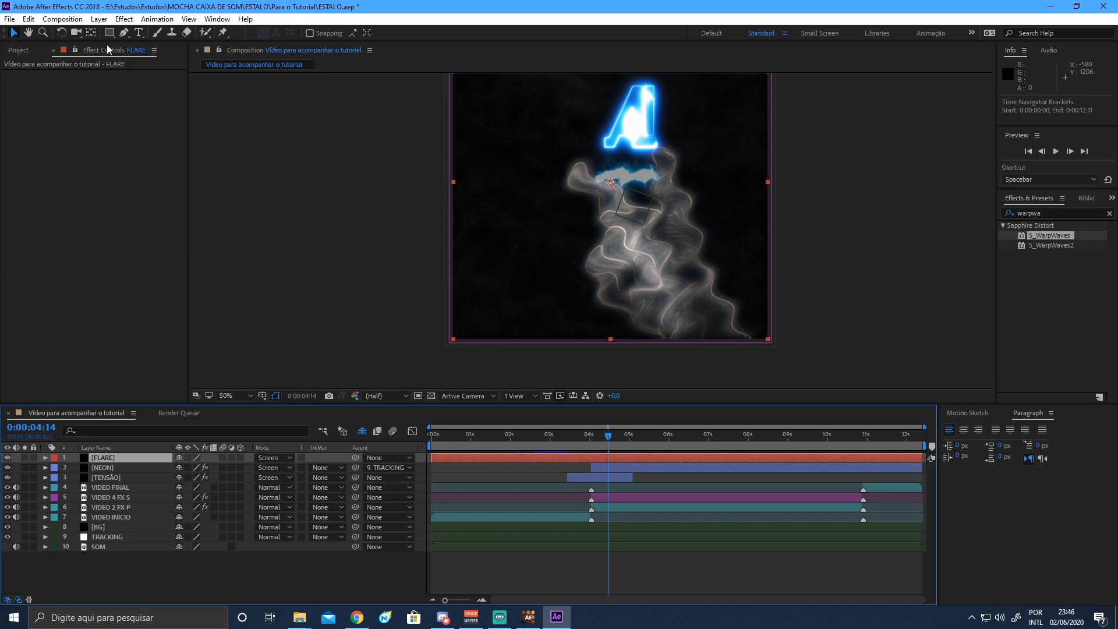
Apply the Optical Flares effect to the FLARE layer and load its Double Red preset.
click(124, 18)
mouse_move(248, 540)
click(325, 536)
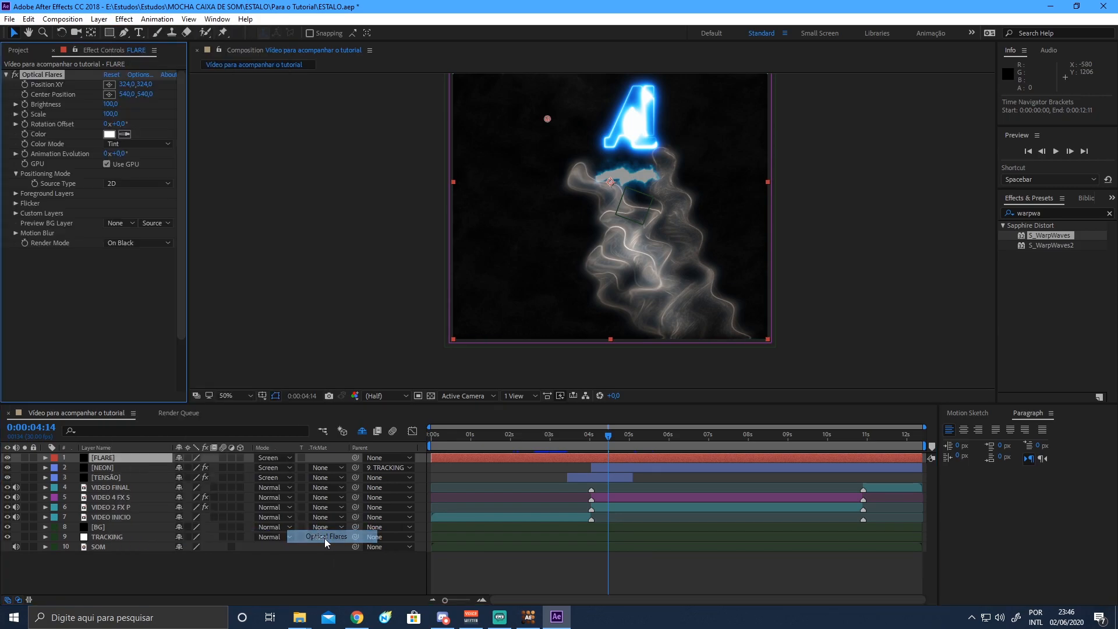
click(143, 76)
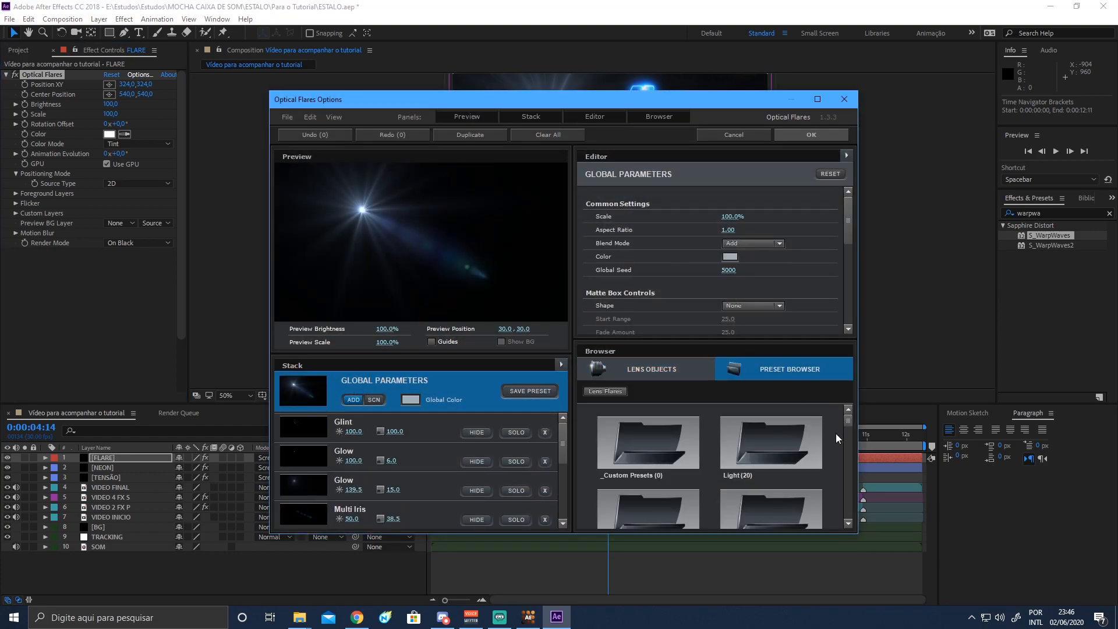
scroll(846, 442, down, 5)
scroll(834, 443, down, 6)
scroll(833, 444, down, 3)
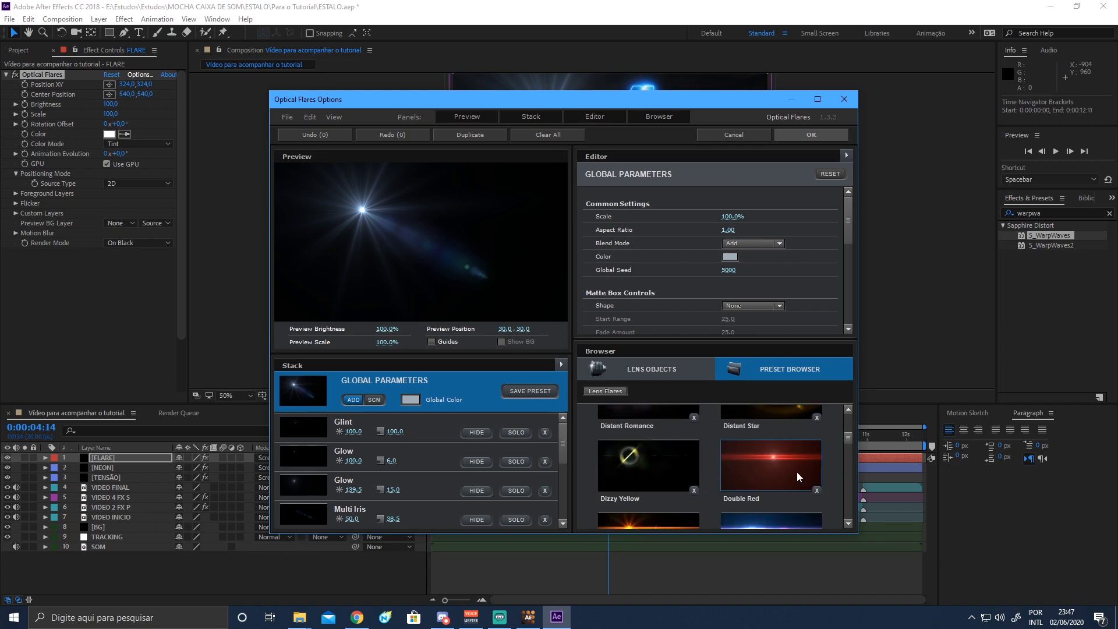
click(770, 462)
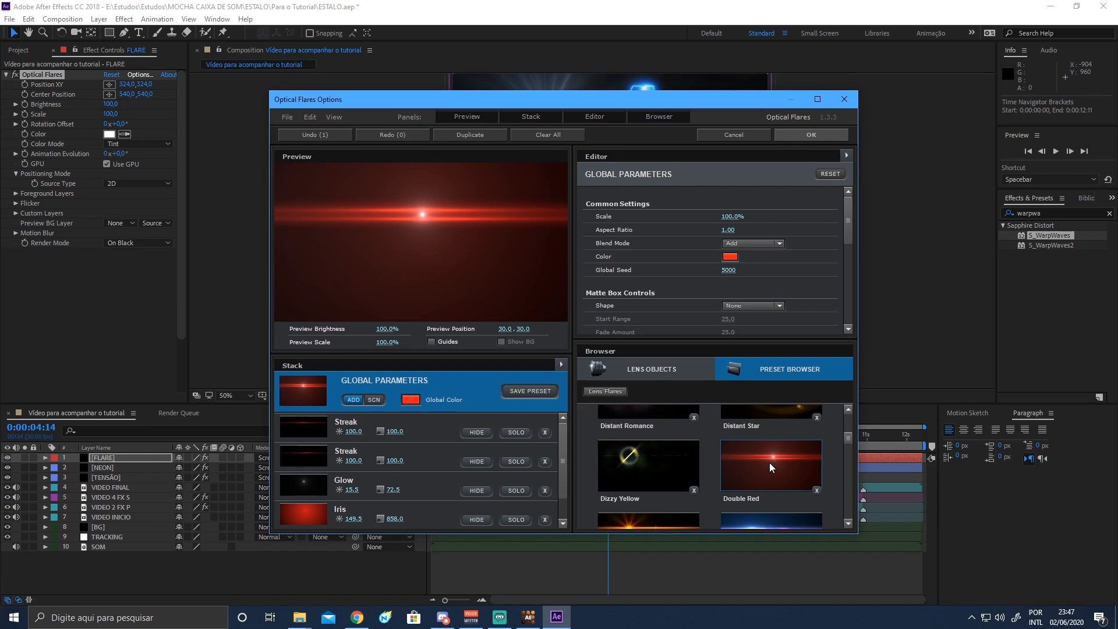
click(819, 135)
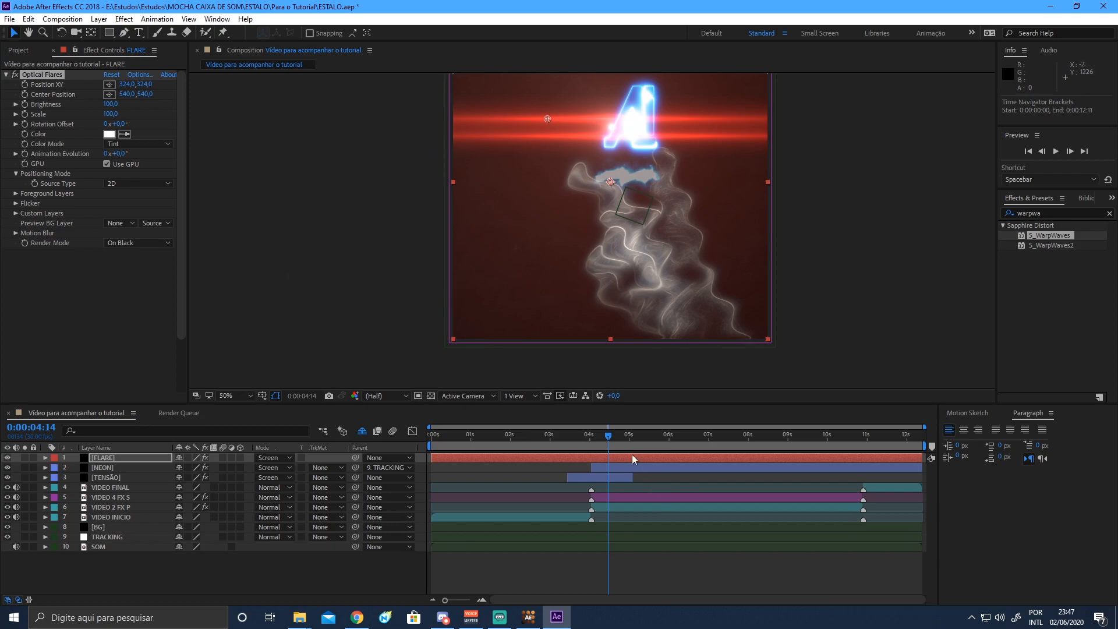
Go to the video change at frame 4:01 and set the FLARE layer's label color to Blue.
click(591, 442)
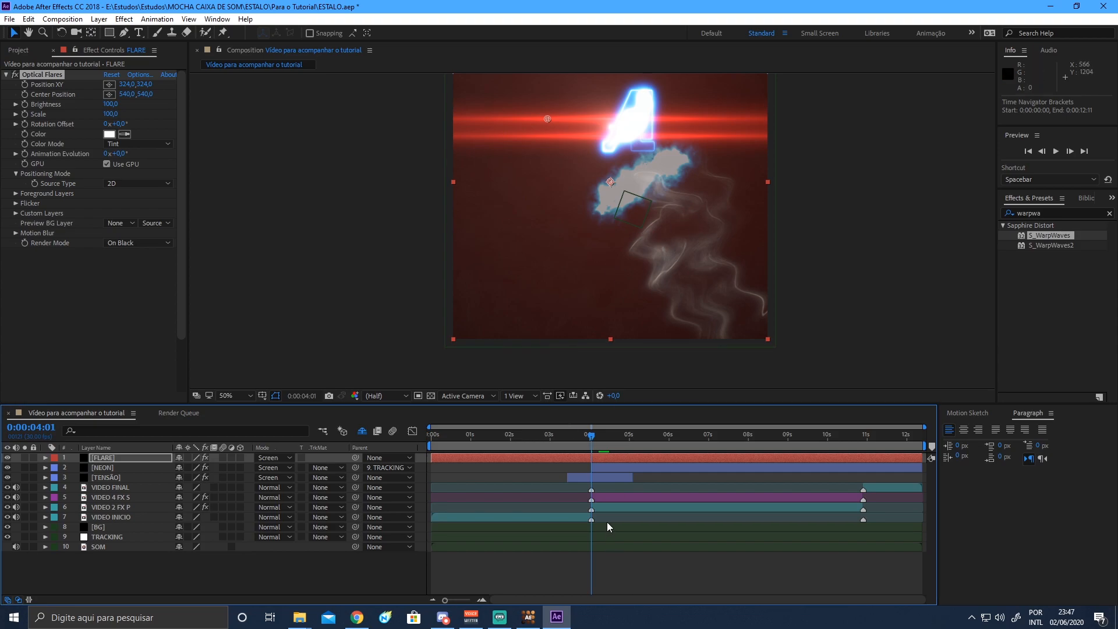
click(132, 458)
click(55, 460)
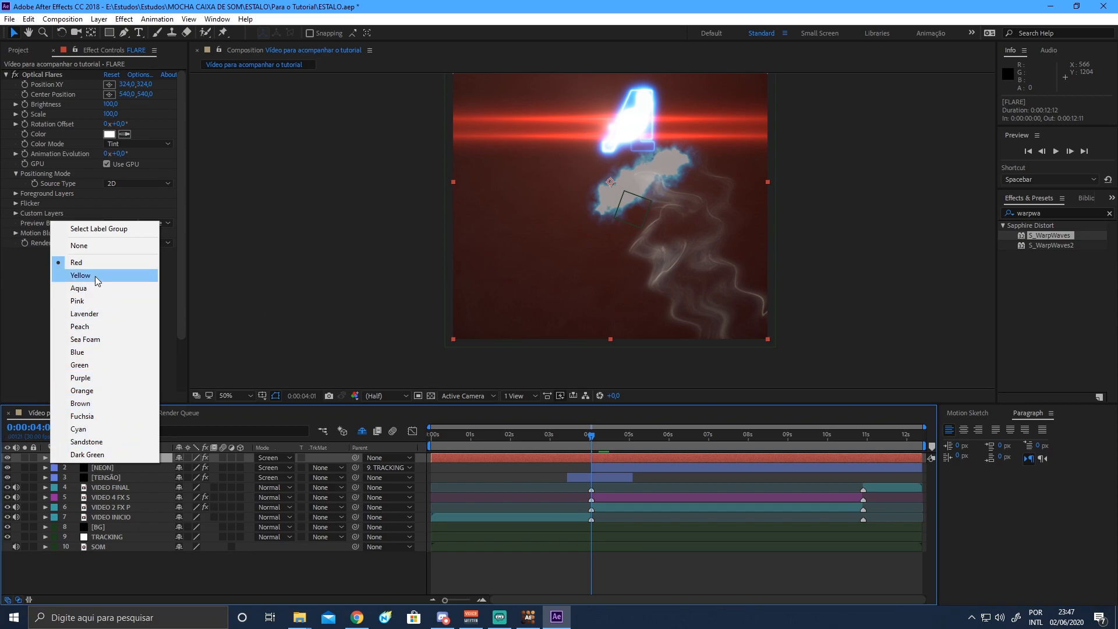
click(99, 351)
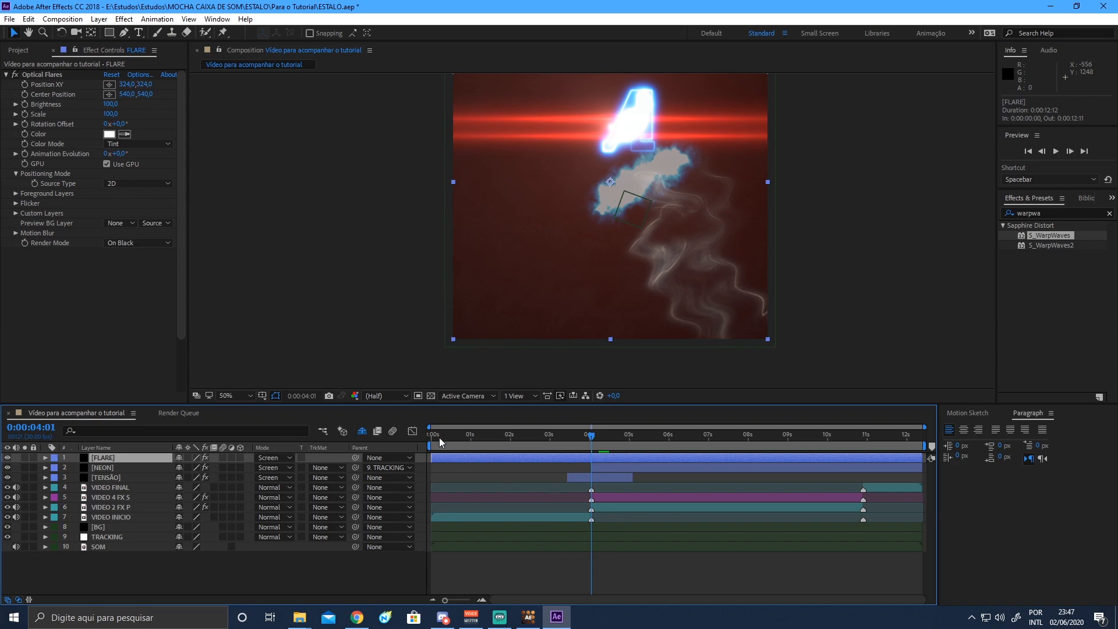
Reposition the flare's Position XY to about 410, 296 and trim the FLARE layer's start to frame 4:01.
click(50, 75)
drag(546, 120, 571, 111)
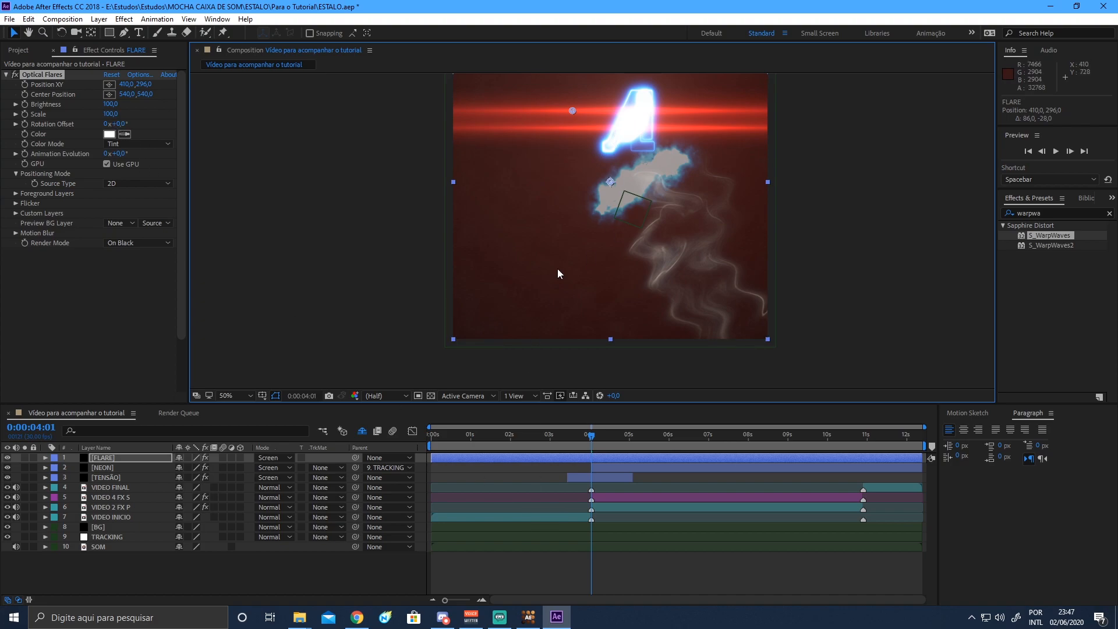
click(128, 457)
key(alt+bracketleft)
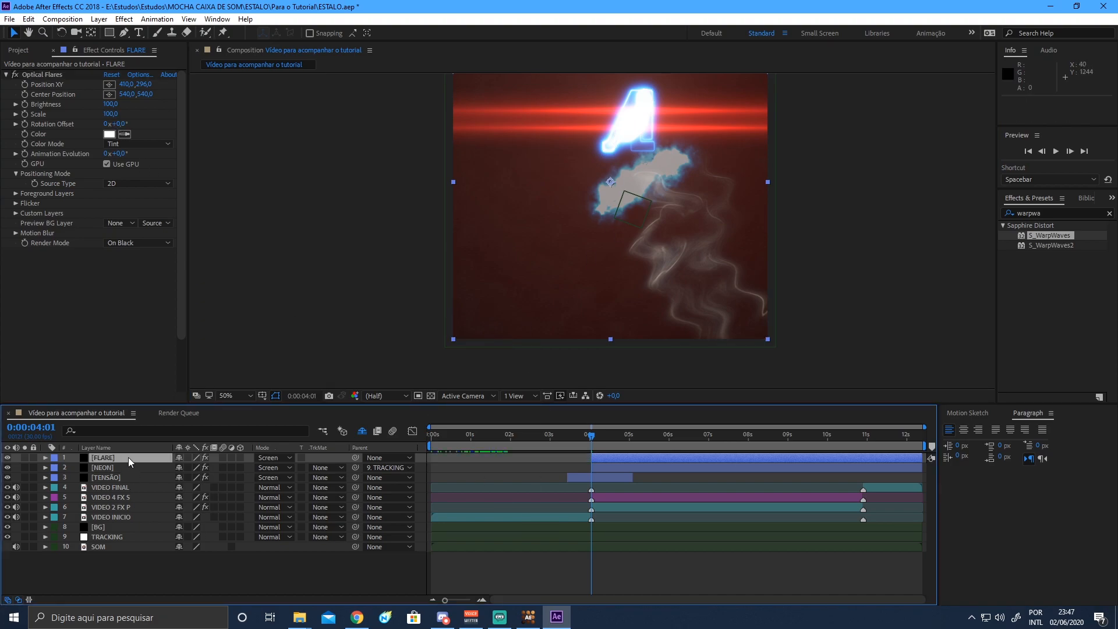
Animate the flare's Brightness from 400 at frame 4:01 down to 0 at 5:15.
drag(570, 435, 591, 435)
drag(111, 103, 130, 104)
click(112, 104)
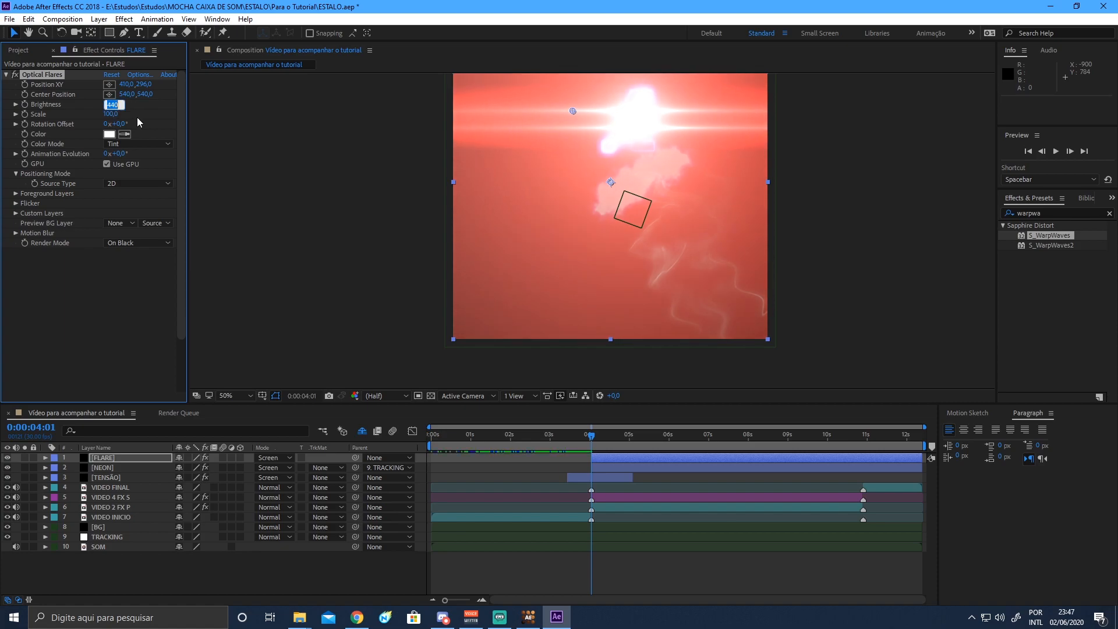
text(400)
key(Return)
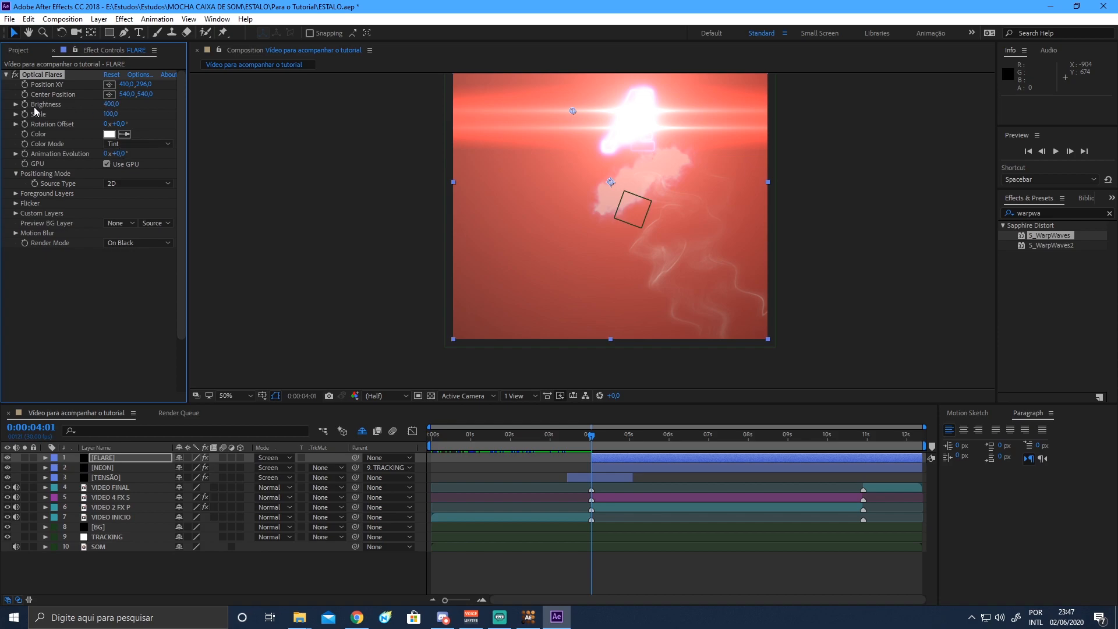
drag(597, 439, 648, 449)
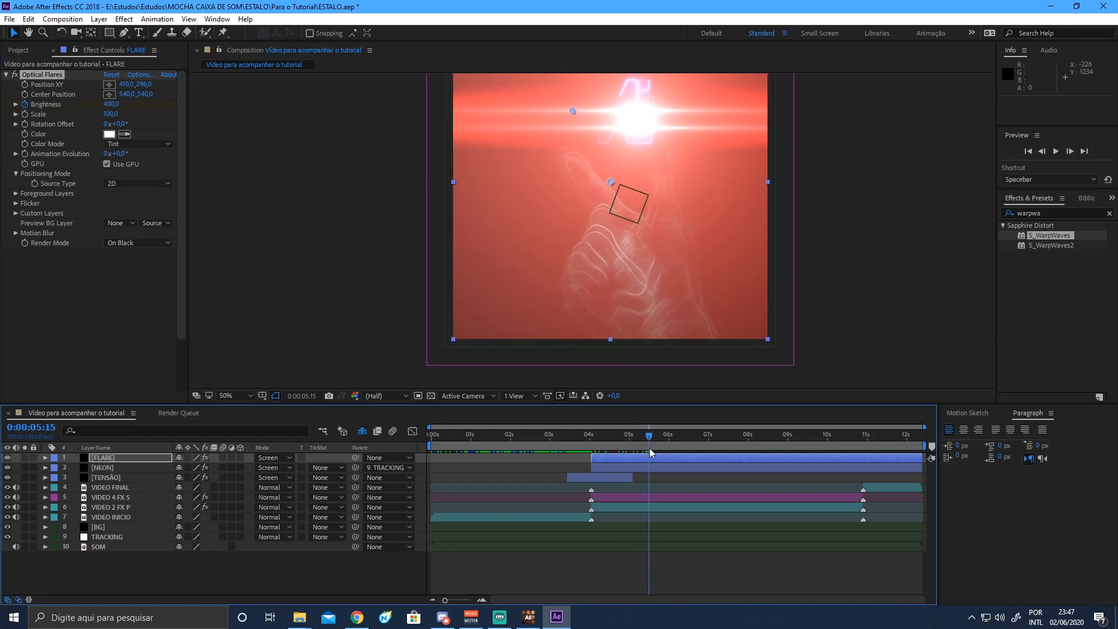
click(112, 104)
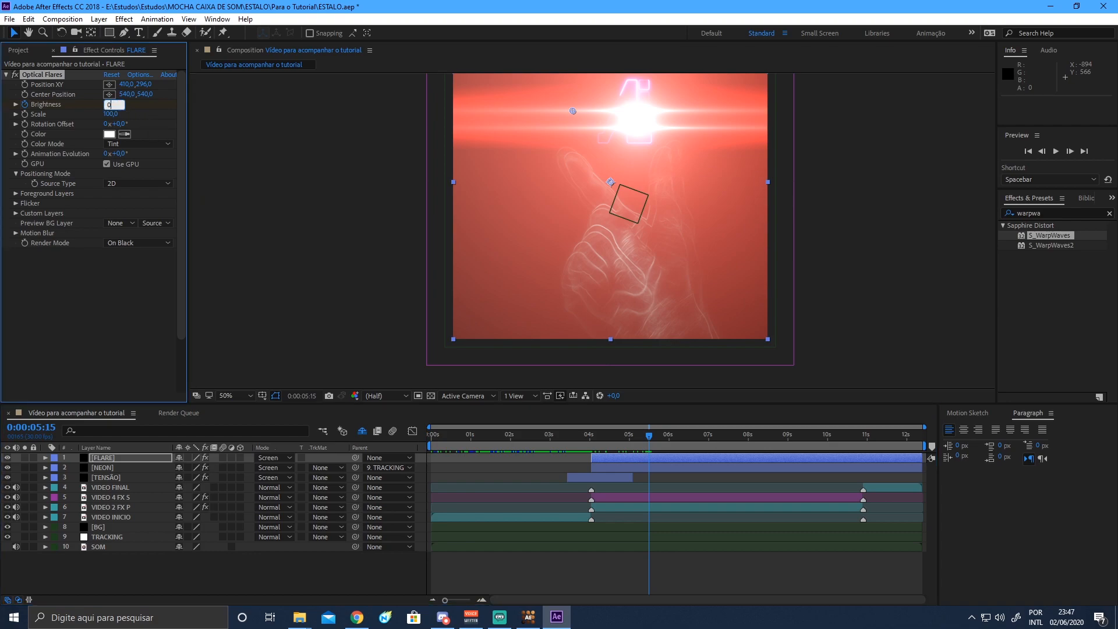
text(0)
key(Return)
Try to parent the FLARE layer to the TRACKING layer at frame 4:01.
drag(565, 450, 627, 455)
click(155, 457)
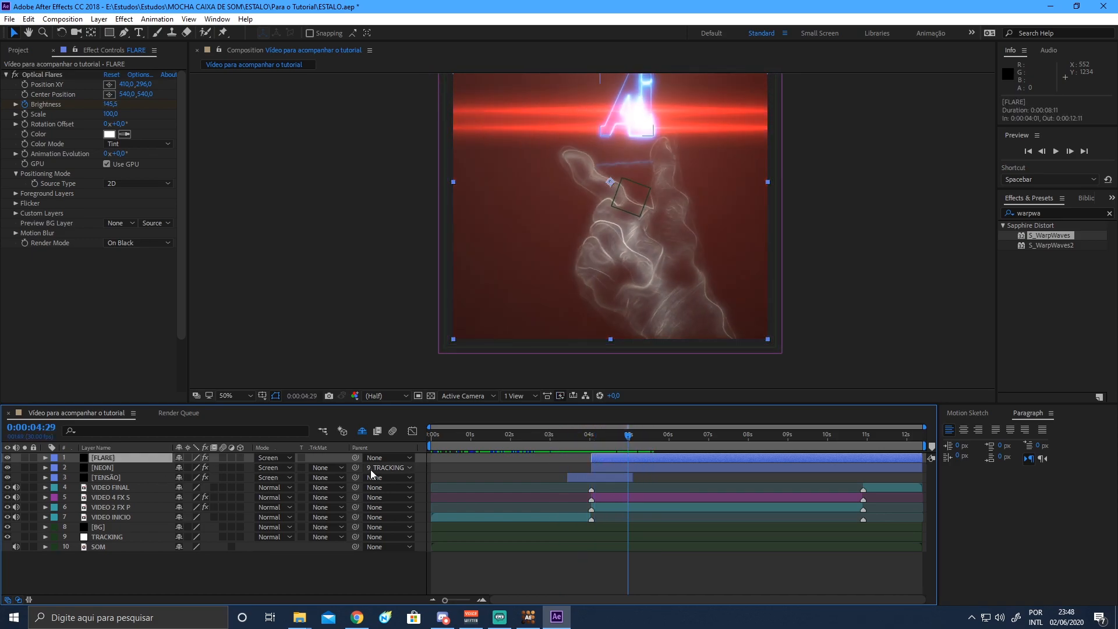
drag(633, 438, 601, 438)
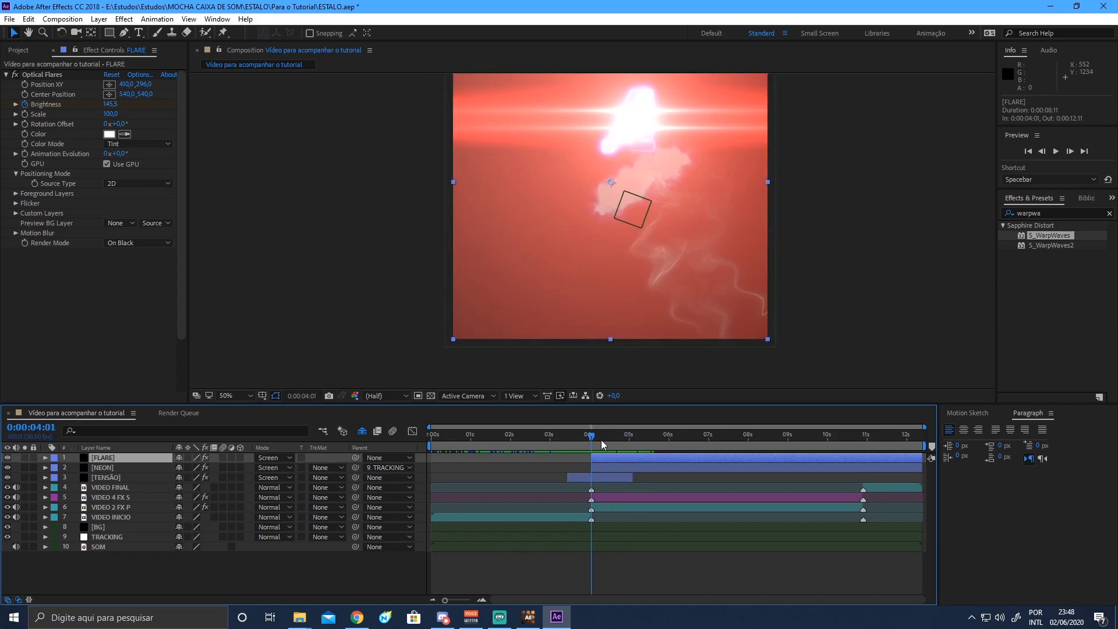
drag(355, 458, 136, 537)
drag(591, 436, 611, 456)
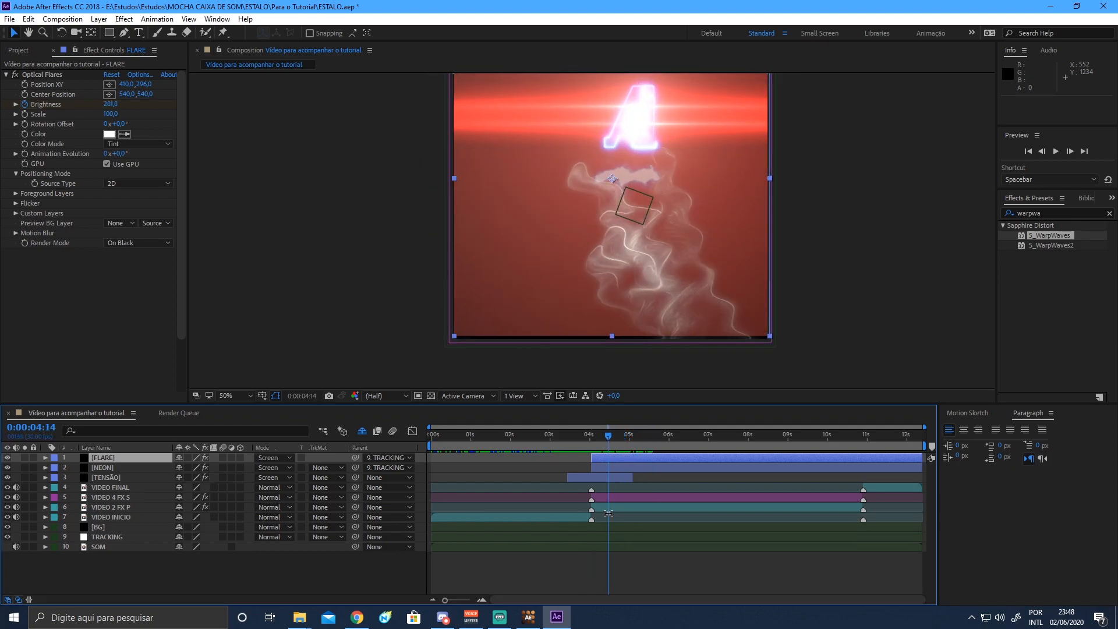
key(ctrl+z)
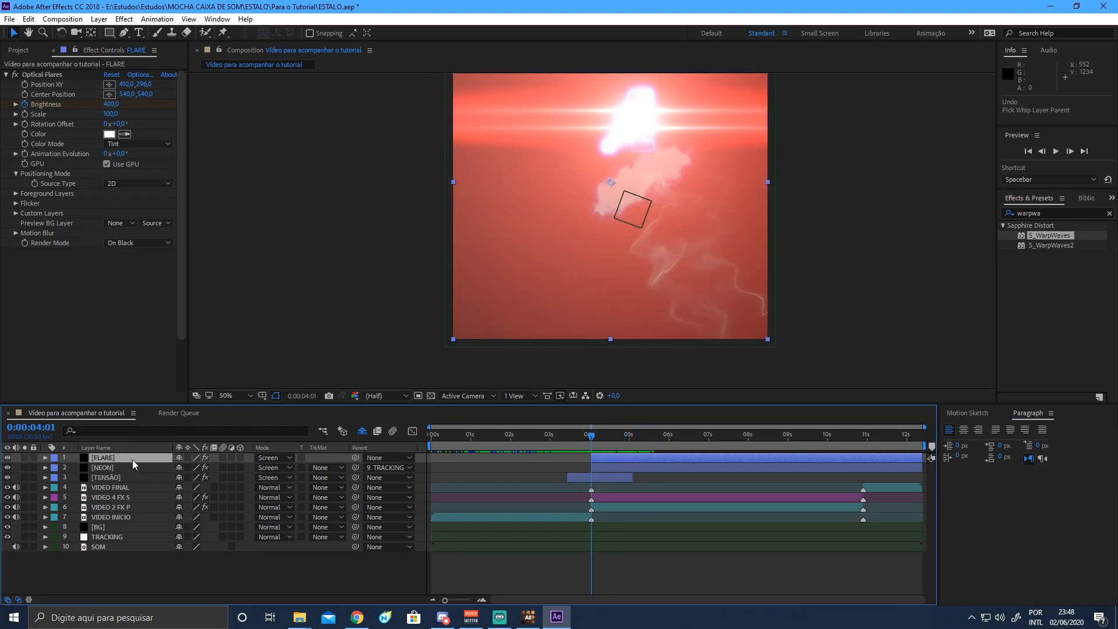
Apply Easy Ease to FLARE's two Brightness keyframes and reshape the speed graph for a fast initial drop and a long ease-out.
key(u)
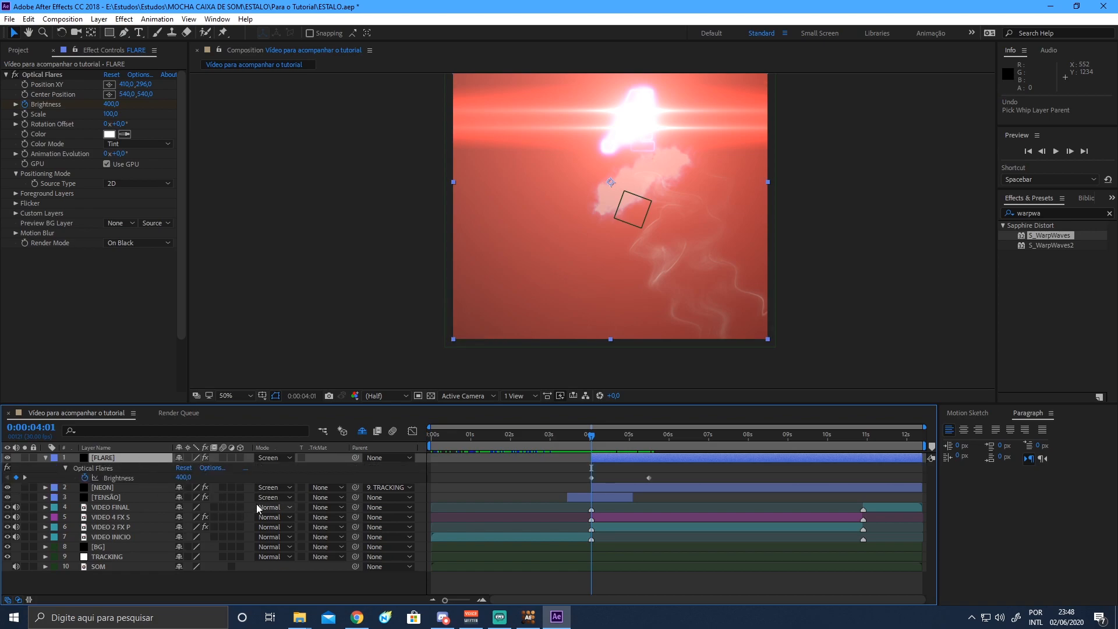
drag(569, 466, 667, 481)
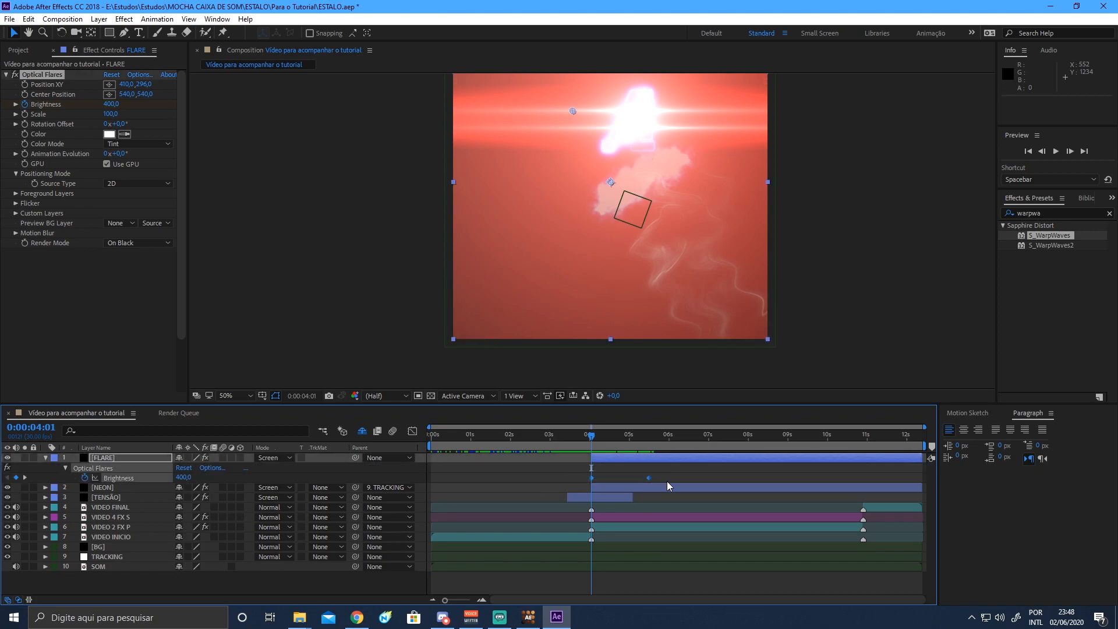
key(F9)
click(413, 431)
click(559, 588)
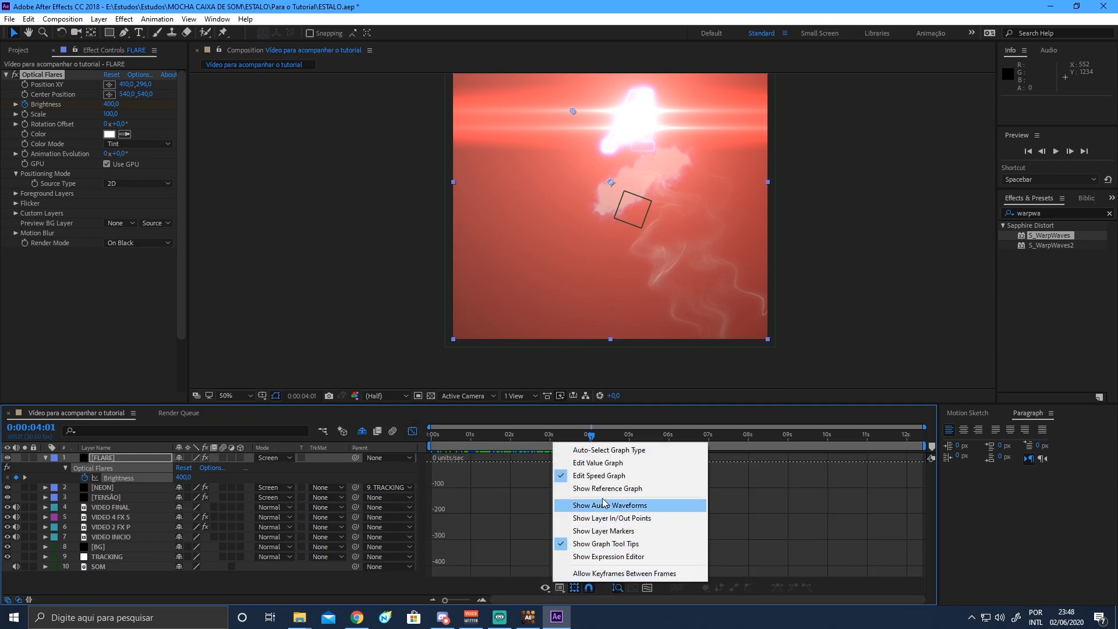
click(742, 537)
drag(647, 461, 544, 460)
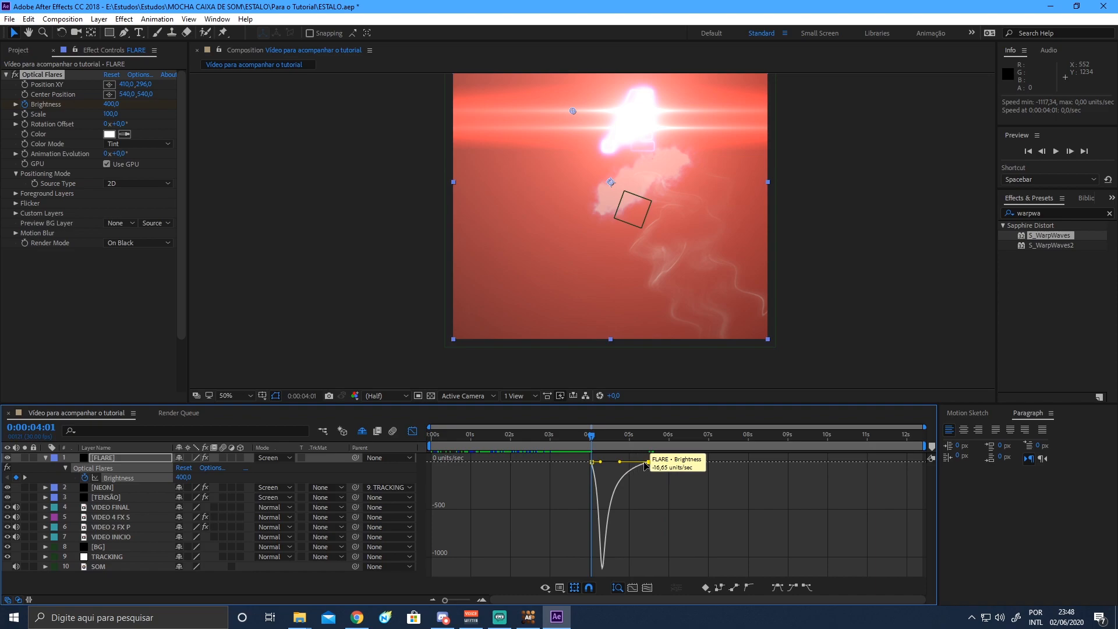
click(412, 431)
click(161, 460)
key(u)
Apply a Gaussian Blur to the FLARE layer with Blurriness 43.
click(546, 439)
drag(546, 439, 597, 470)
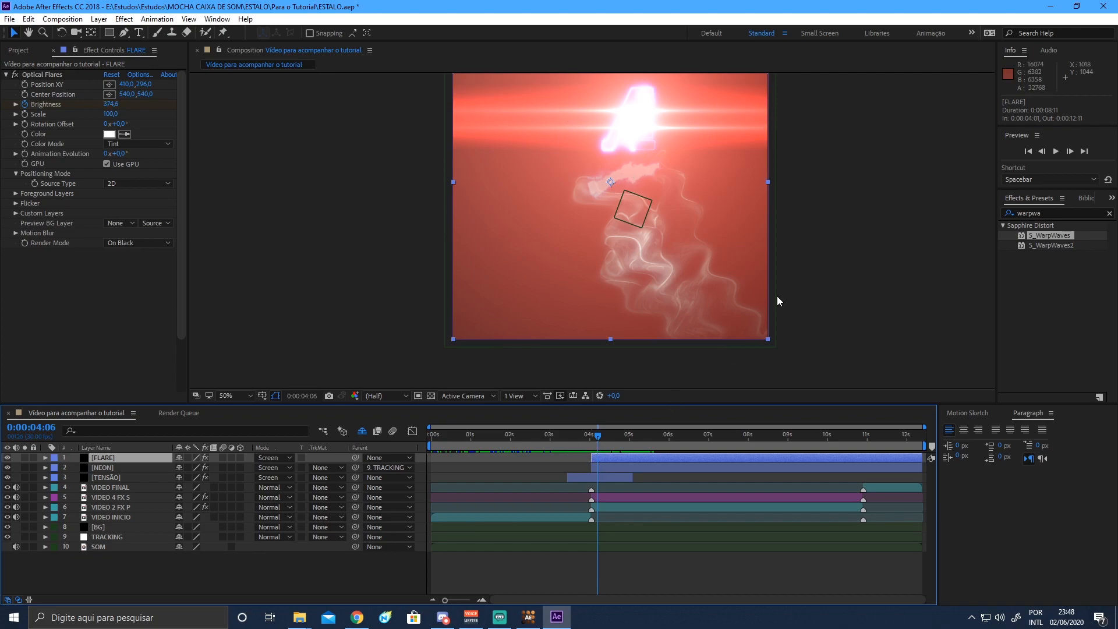
click(1042, 213)
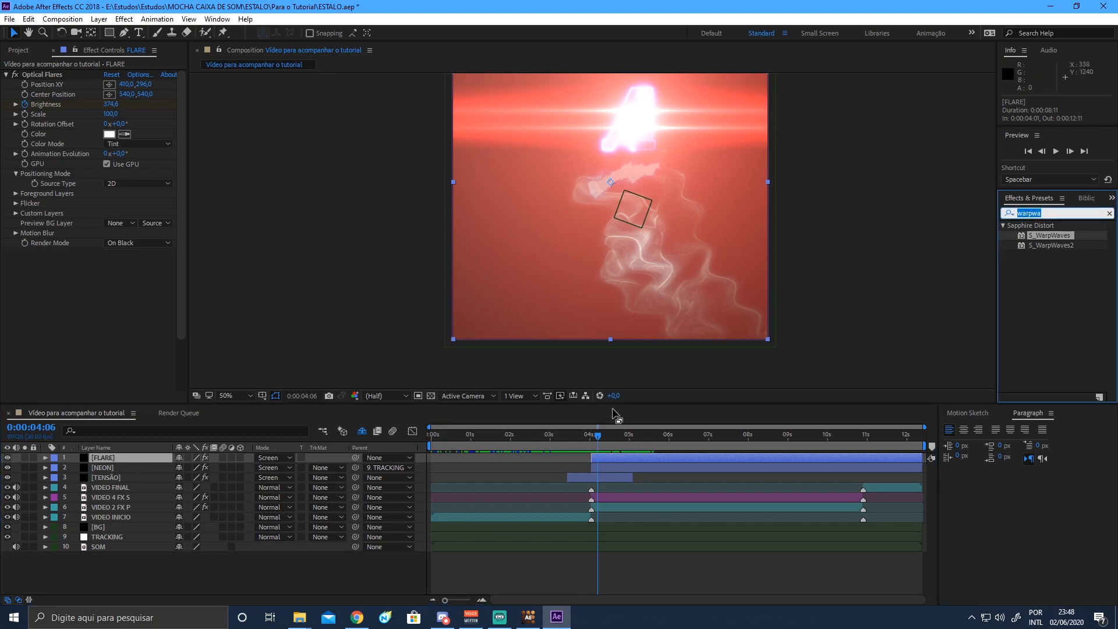
text(gaus)
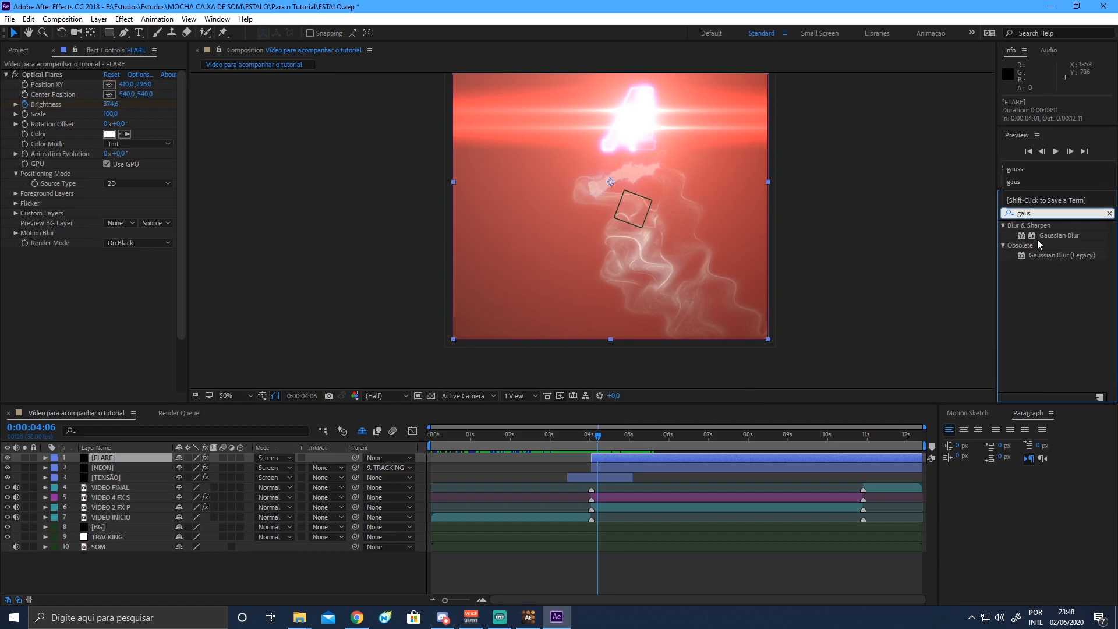
click(1054, 235)
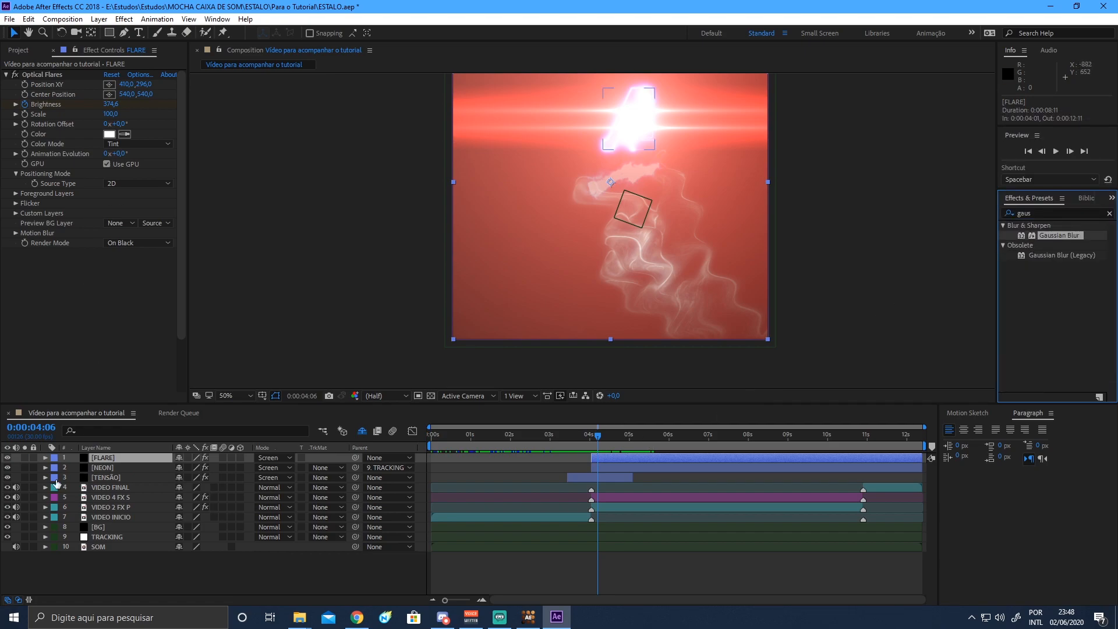
double_click(1066, 236)
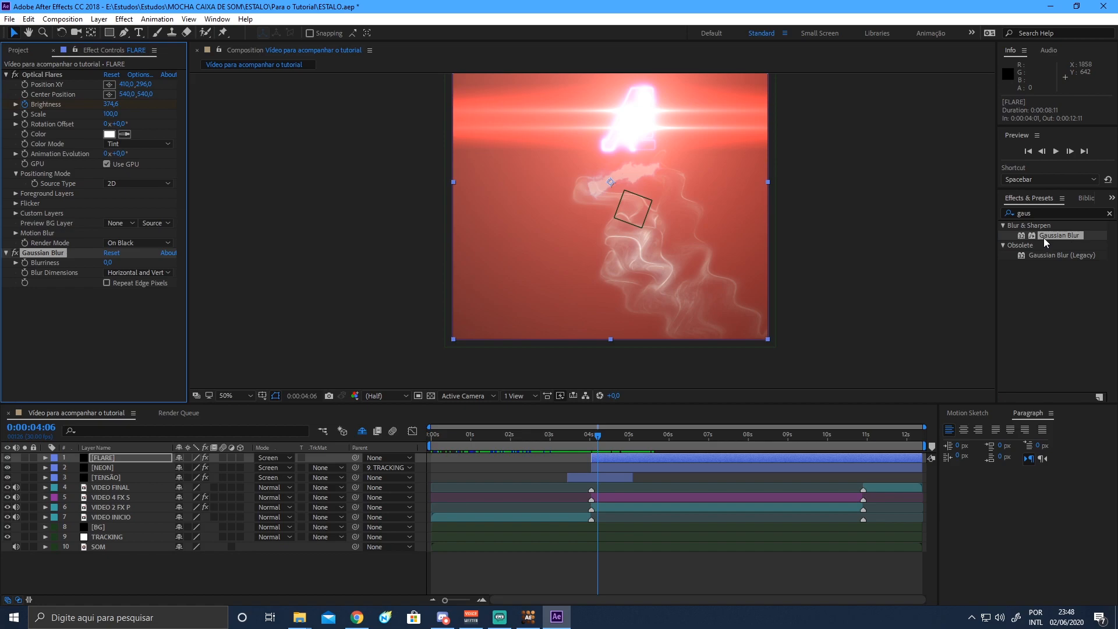
click(107, 263)
text(43)
key(Return)
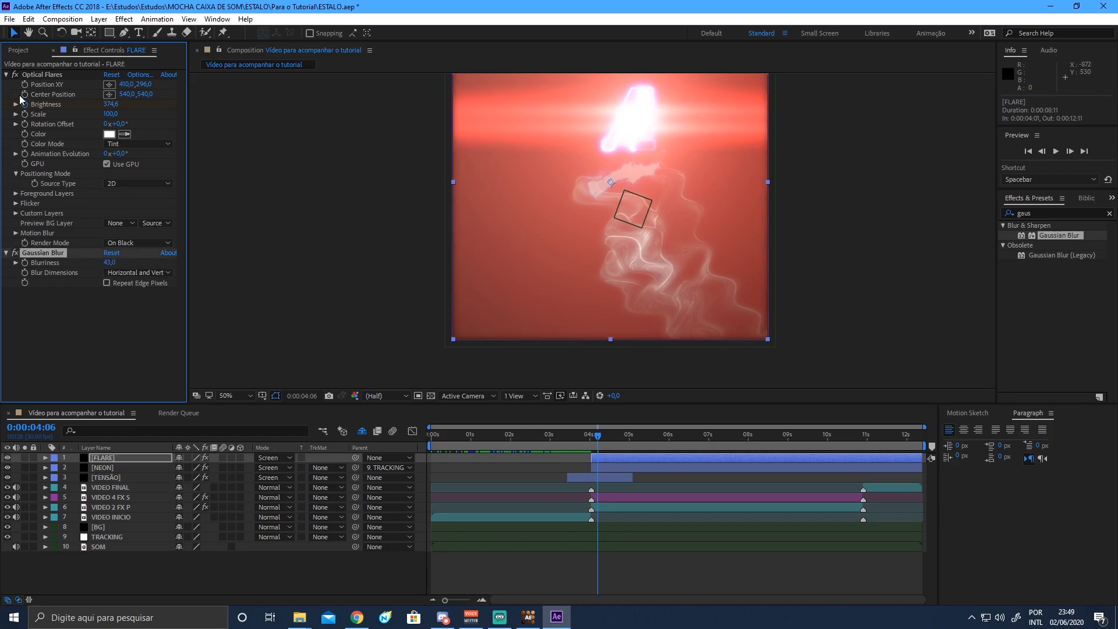
click(6, 75)
click(6, 85)
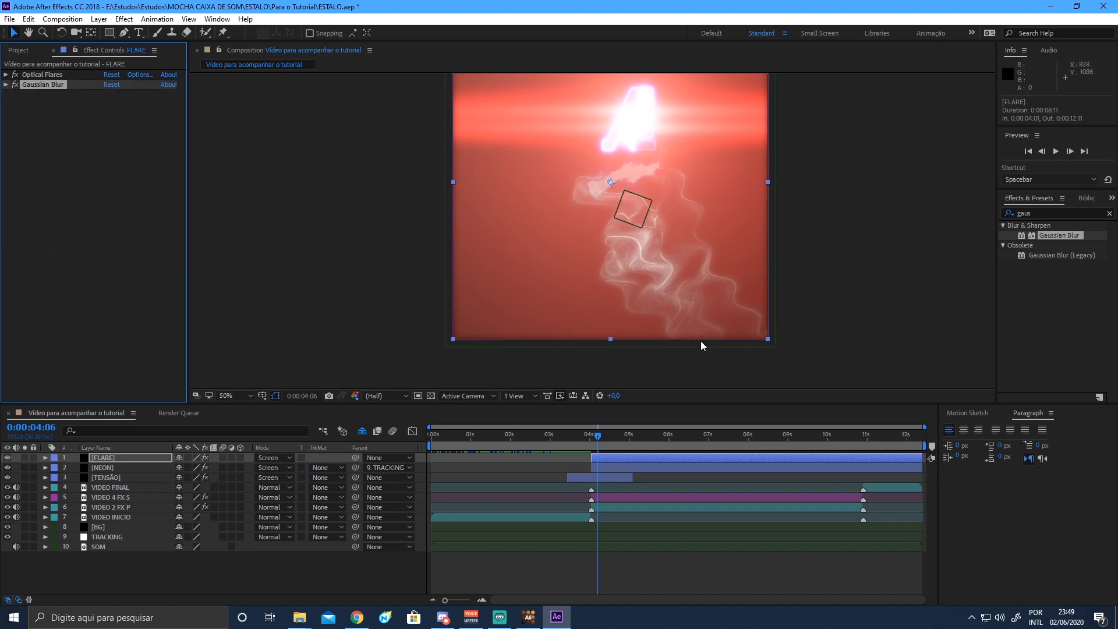
Scale the FLARE layer to 110% so its blurred edges fall outside the frame.
click(235, 396)
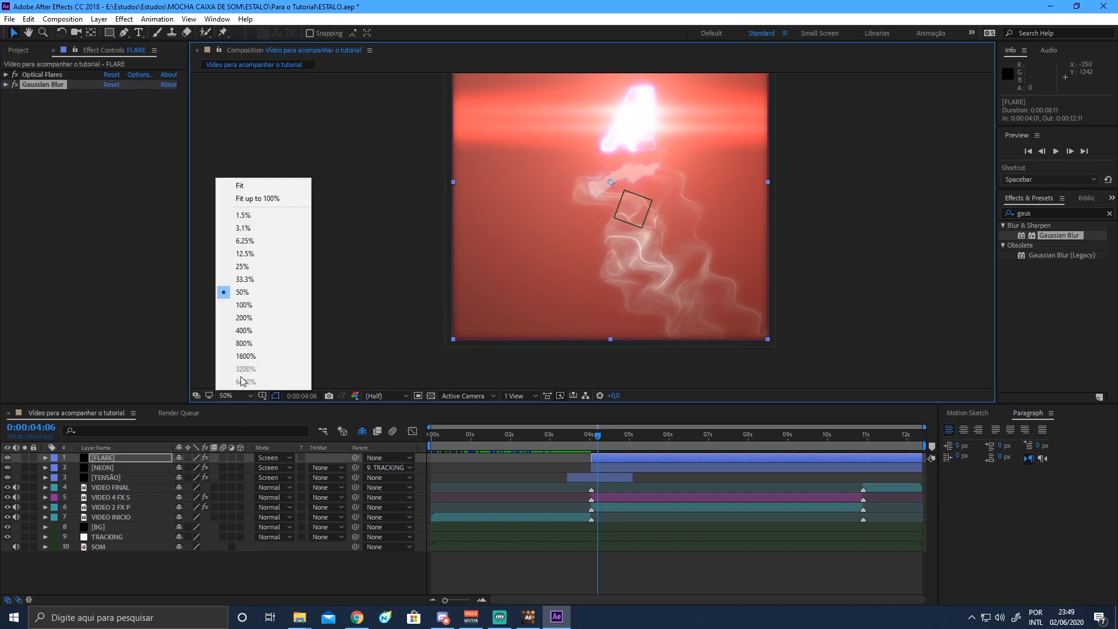
click(263, 197)
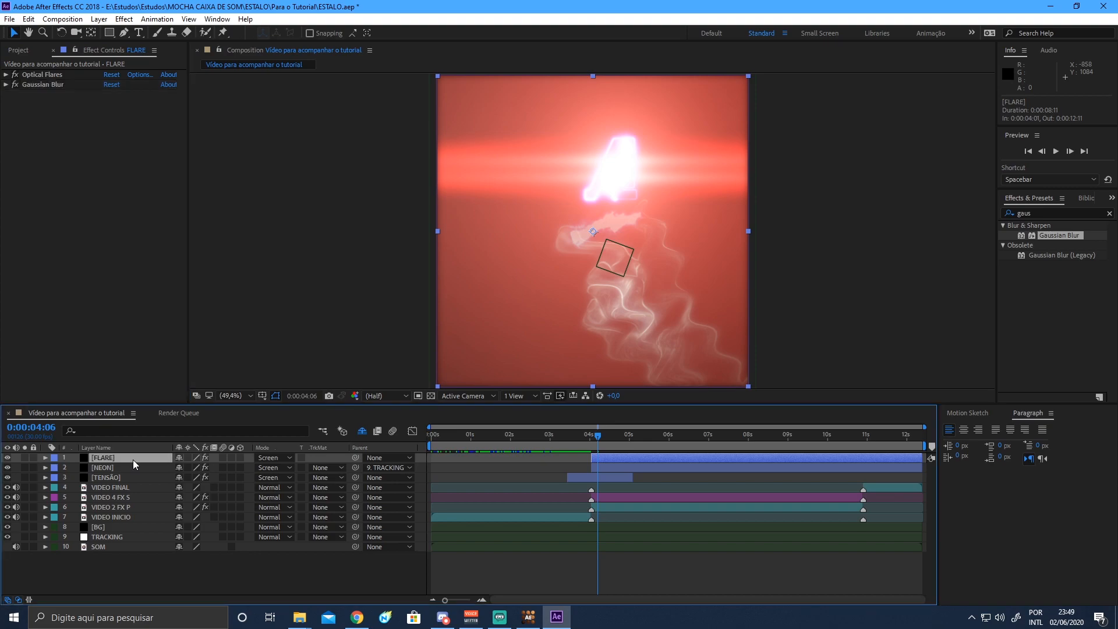
key(s)
click(192, 468)
text(105)
key(Return)
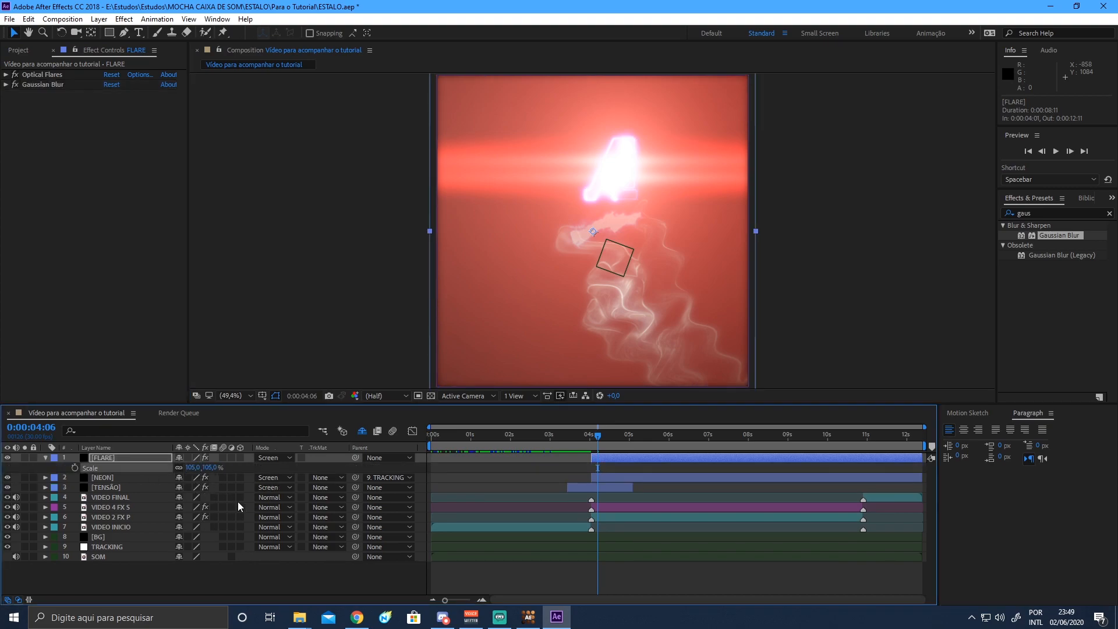
click(193, 467)
text(10)
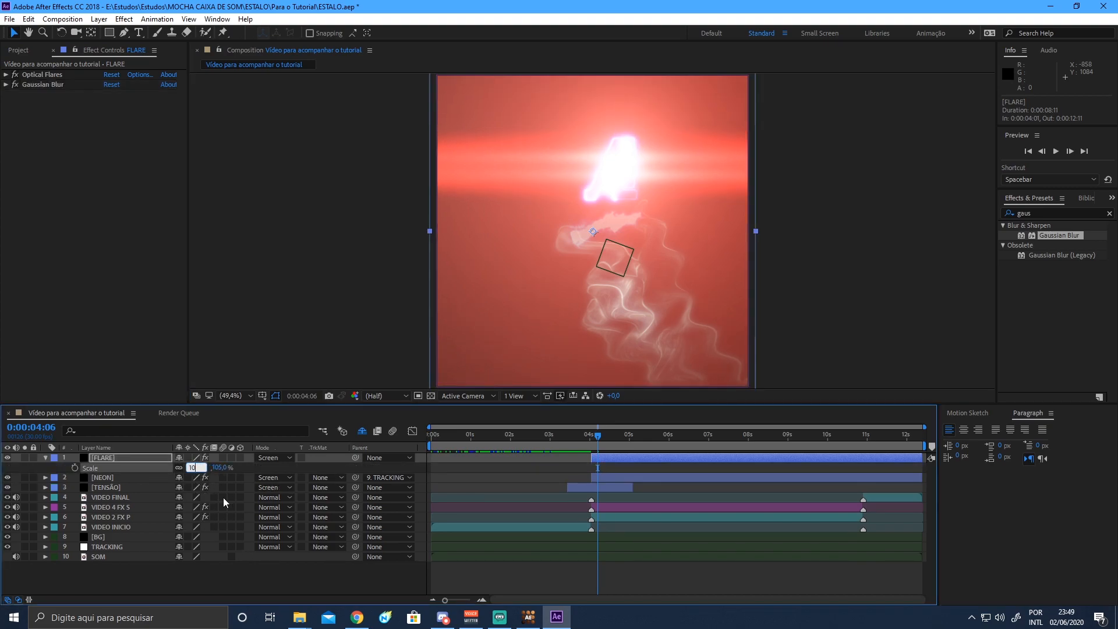
text(10)
key(Return)
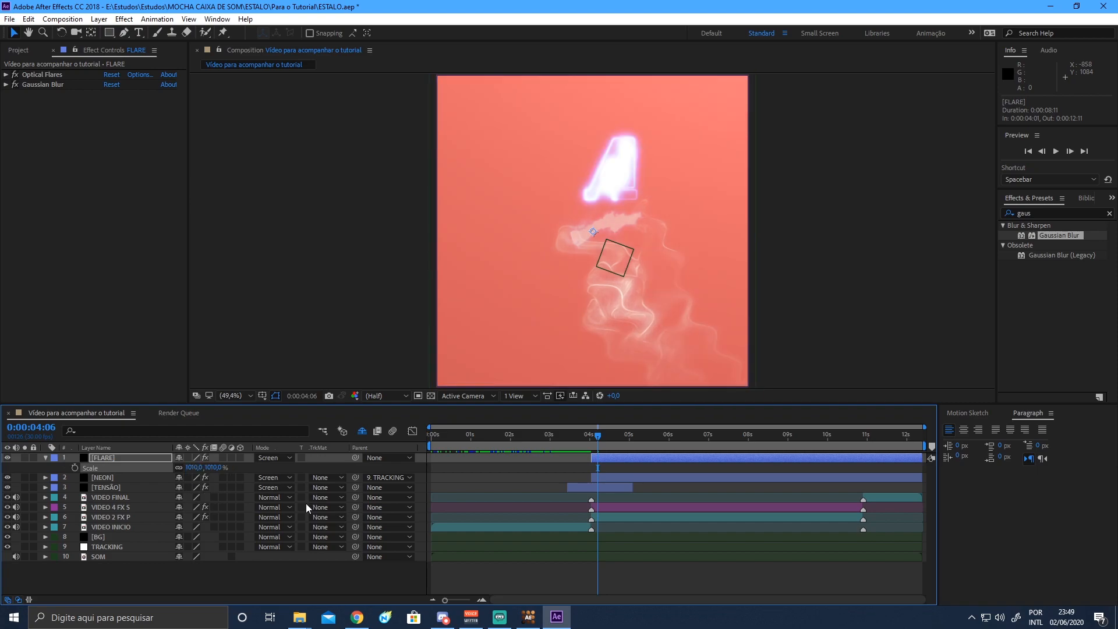
mouse_move(599, 437)
mouse_down()
mouse_move(586, 438)
mouse_move(610, 443)
mouse_move(596, 444)
mouse_up()
click(192, 467)
text(110)
key(Return)
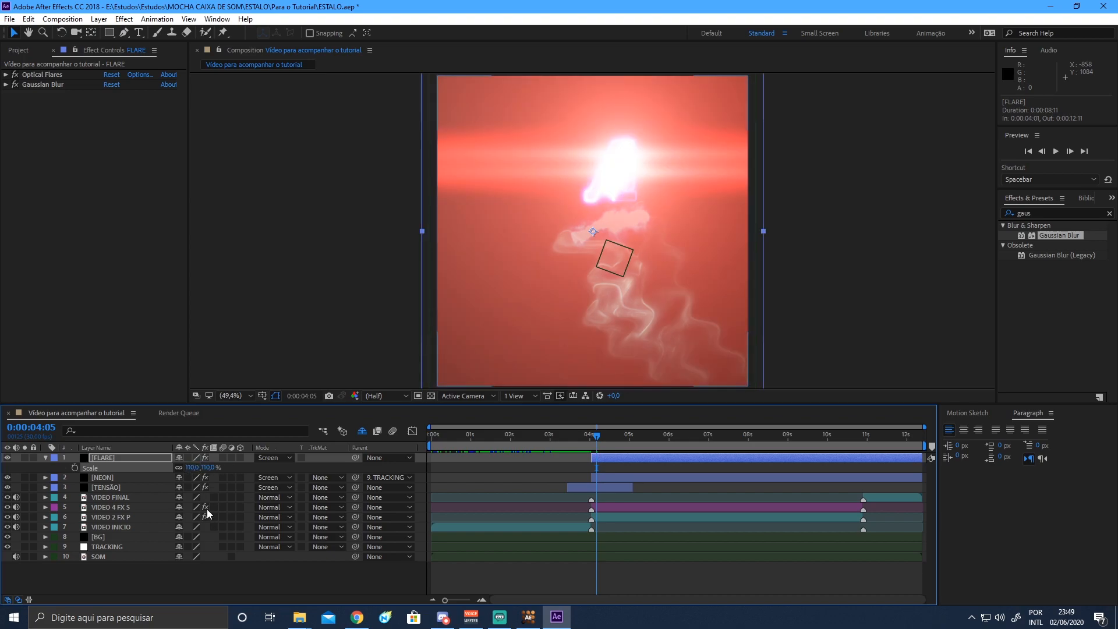
key(u)
key(u)
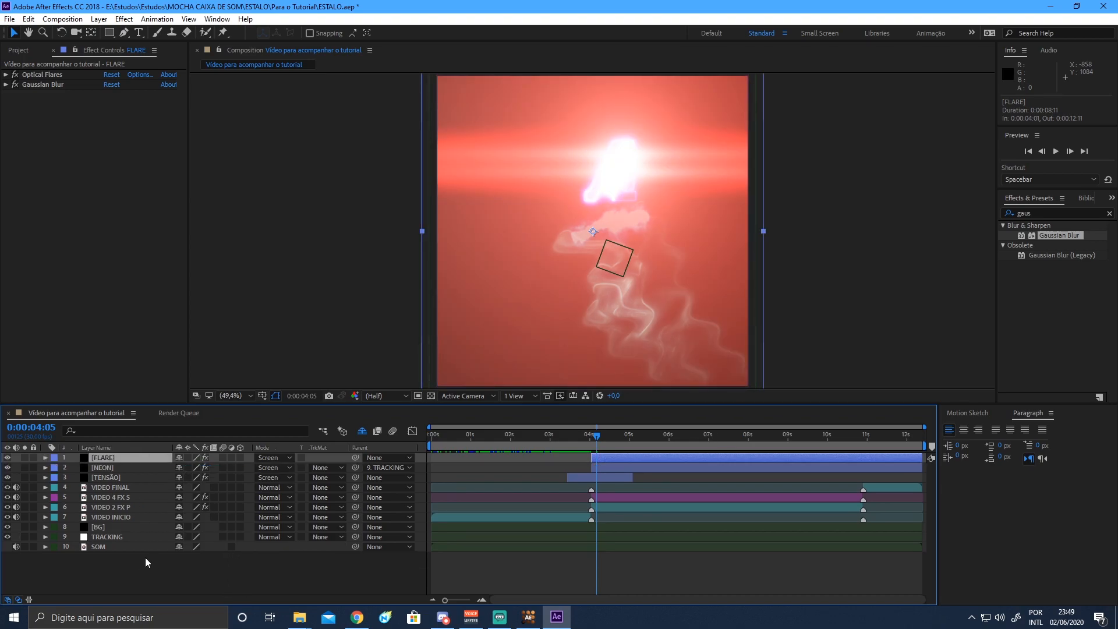
click(215, 566)
Trim the end of the FLARE layer to its last Brightness keyframe at 5:15 and save the project.
drag(595, 443, 627, 447)
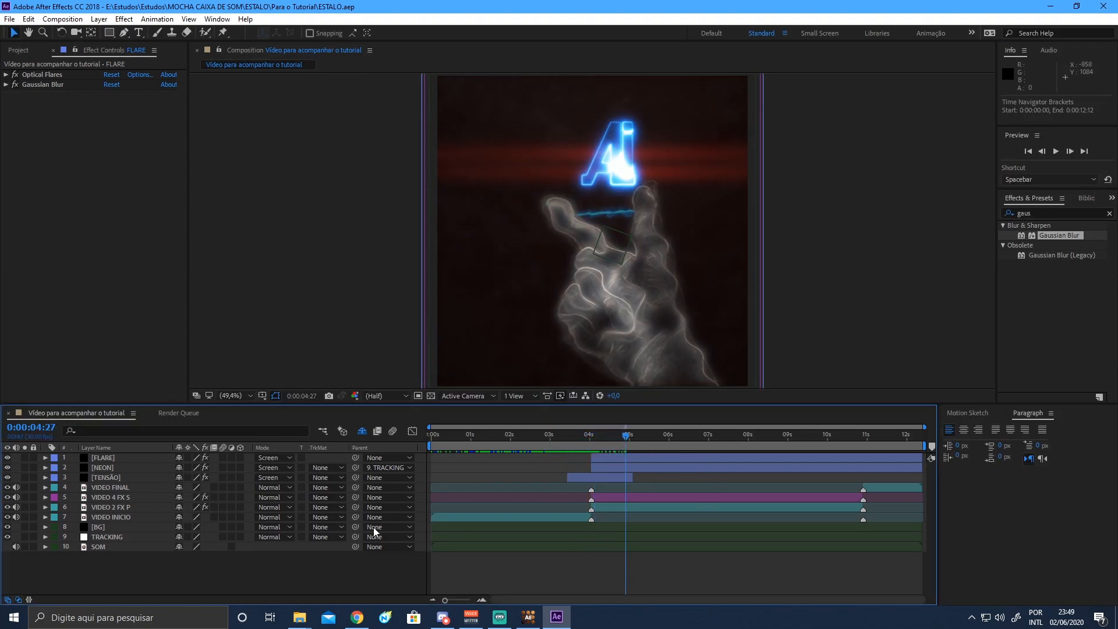
click(125, 458)
key(u)
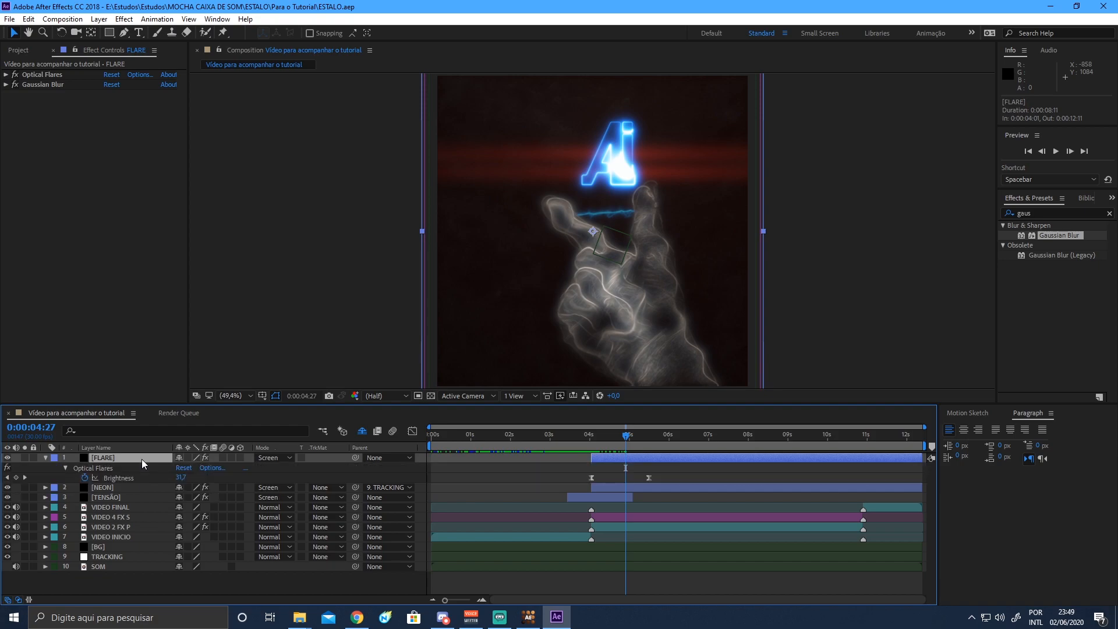
drag(627, 436, 645, 441)
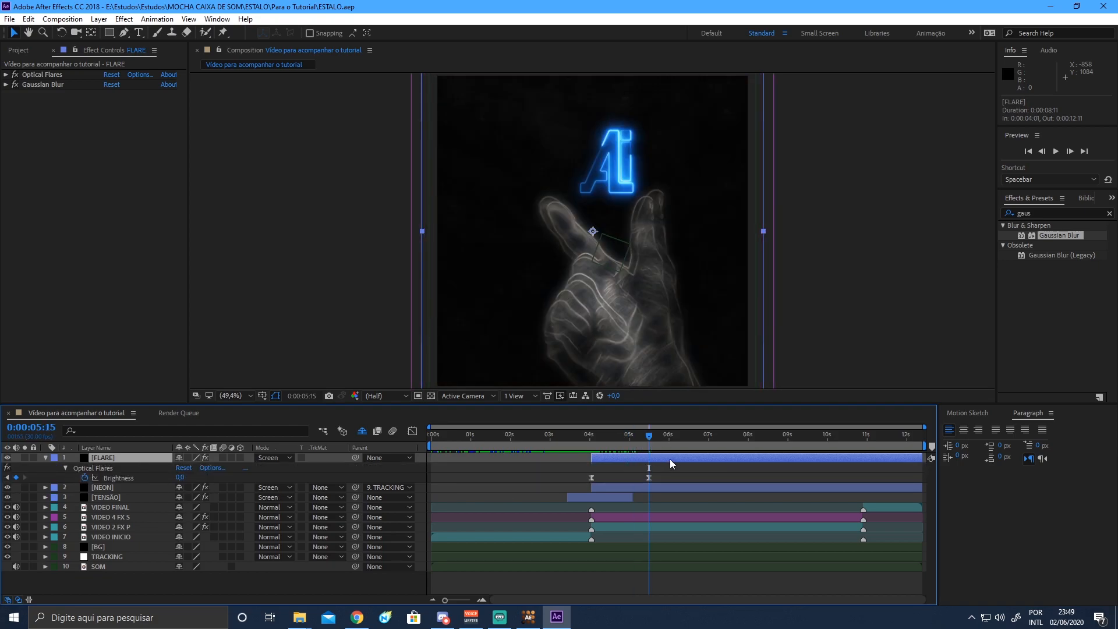
key(alt+bracketright)
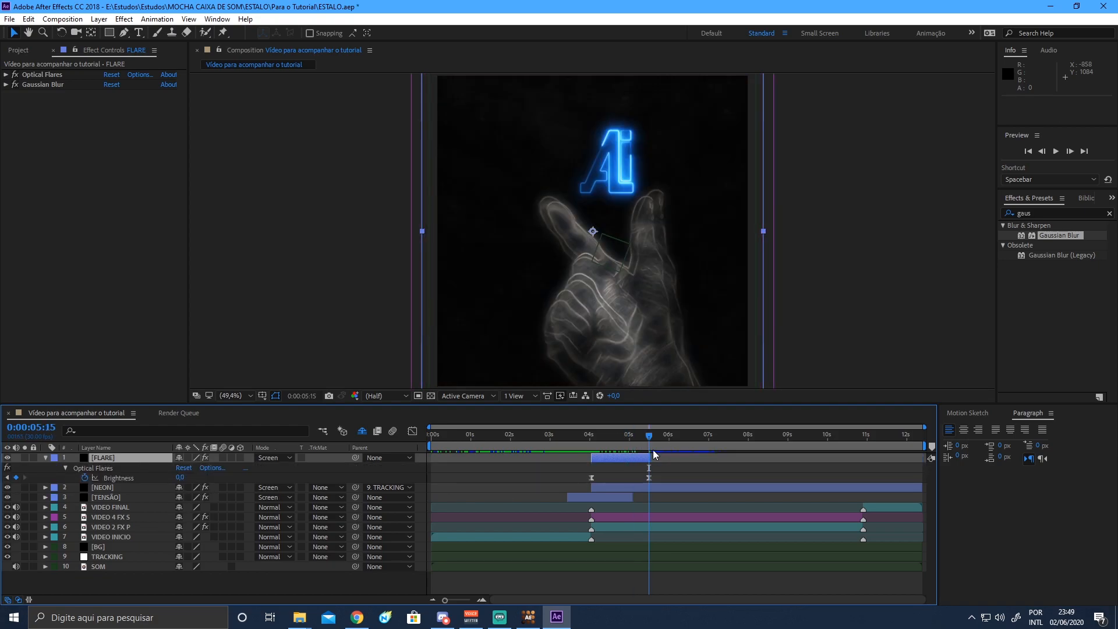
key(space)
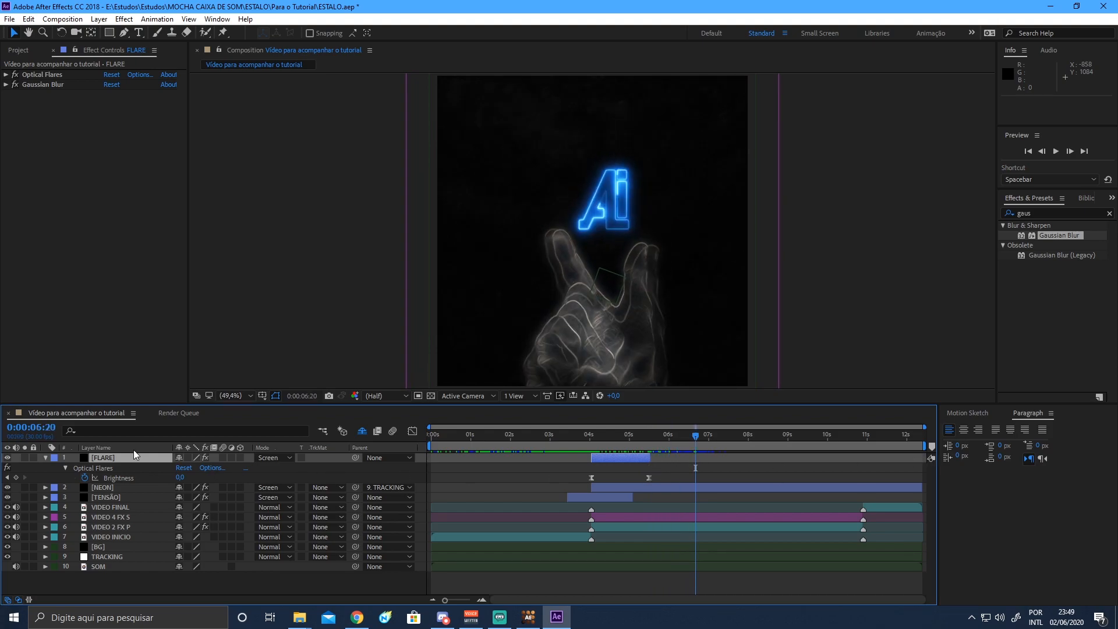
key(u)
click(235, 579)
key(ctrl+s)
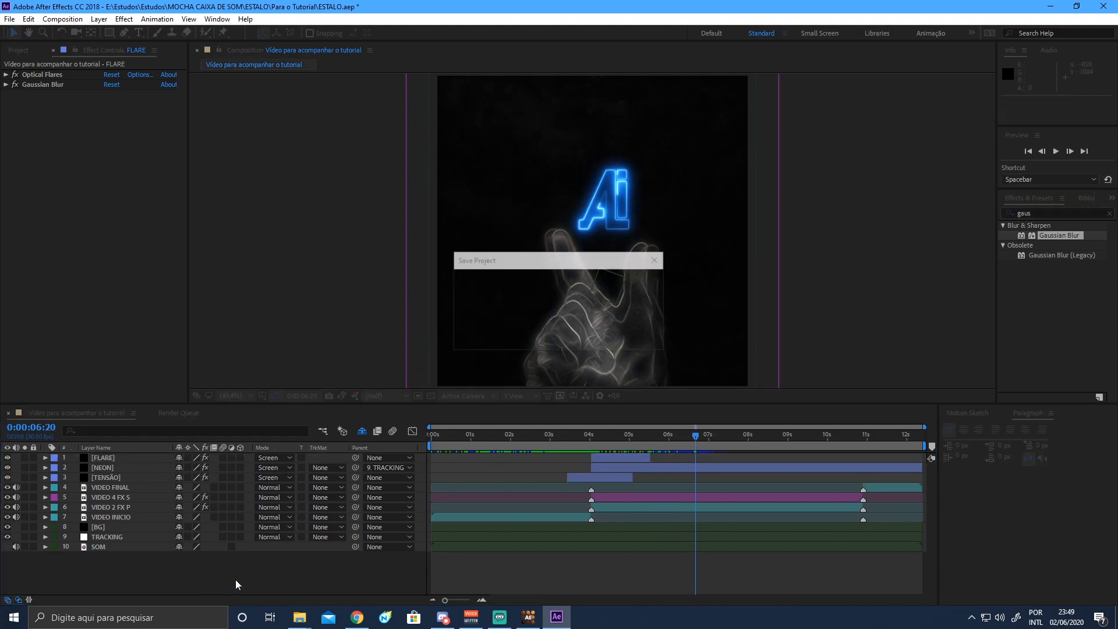
Set the TENSÃO layer's Opacity to 50% and check the glow around the snap.
drag(695, 436, 607, 511)
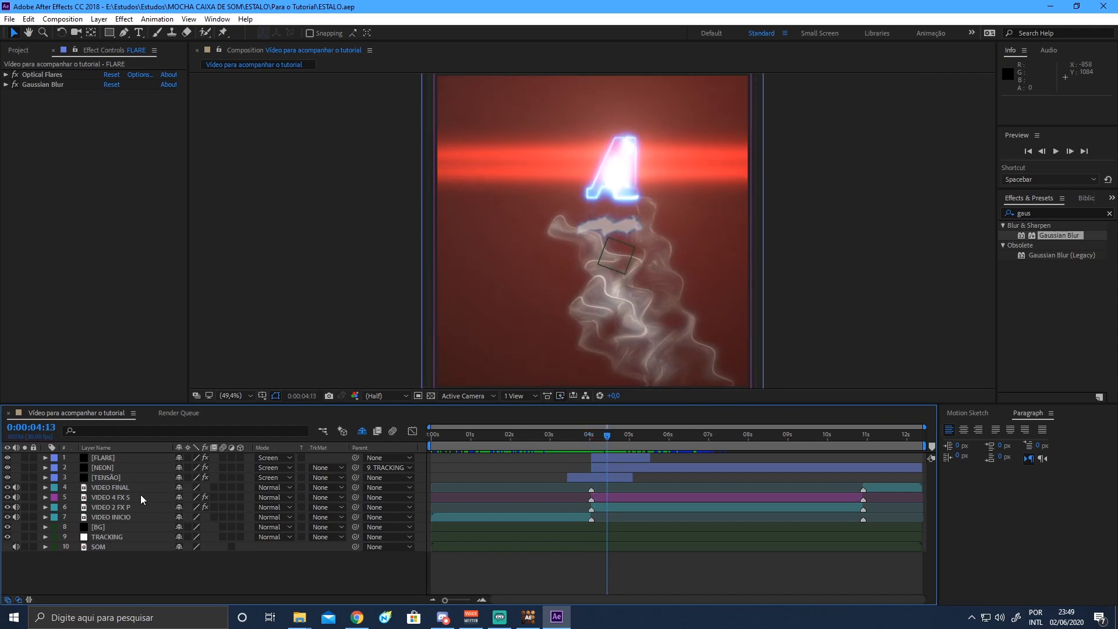
click(111, 460)
click(112, 466)
click(126, 477)
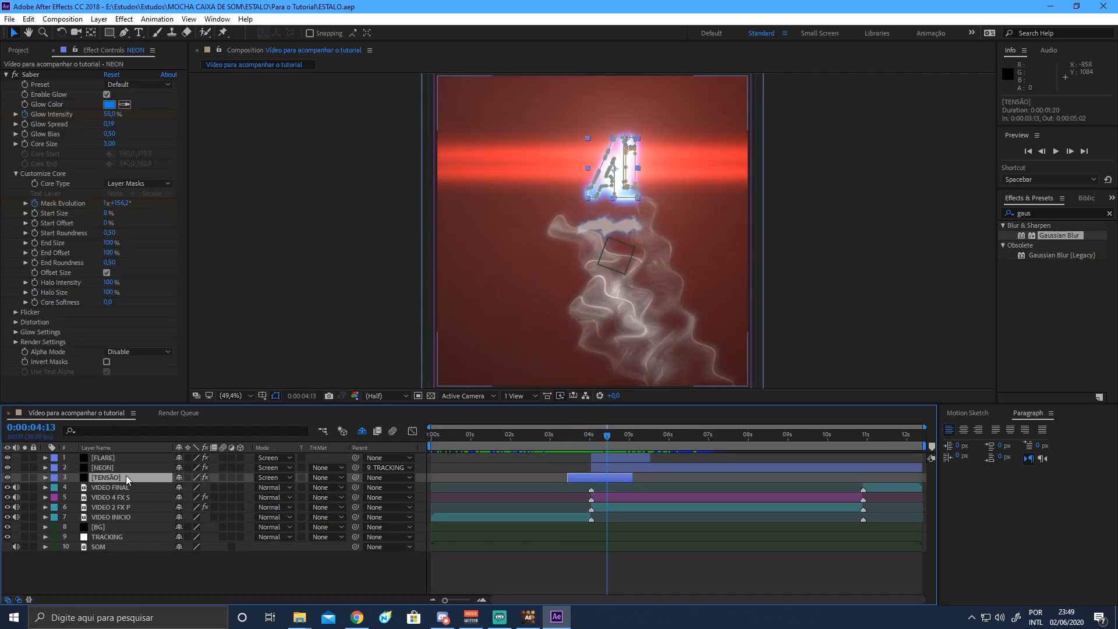
key(t)
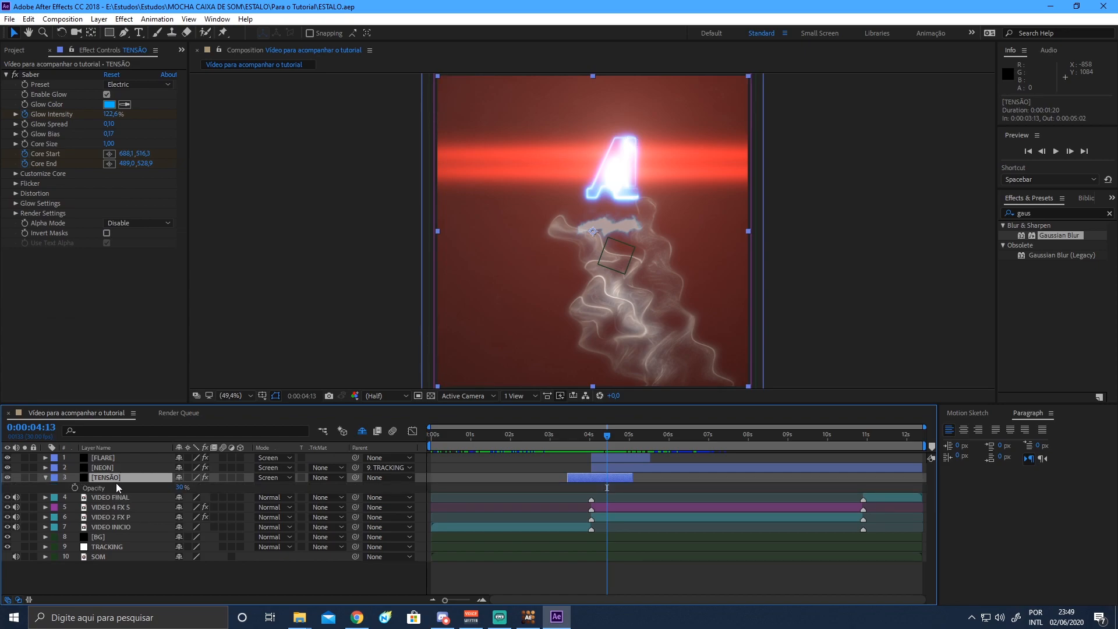
click(179, 487)
text(50)
key(Return)
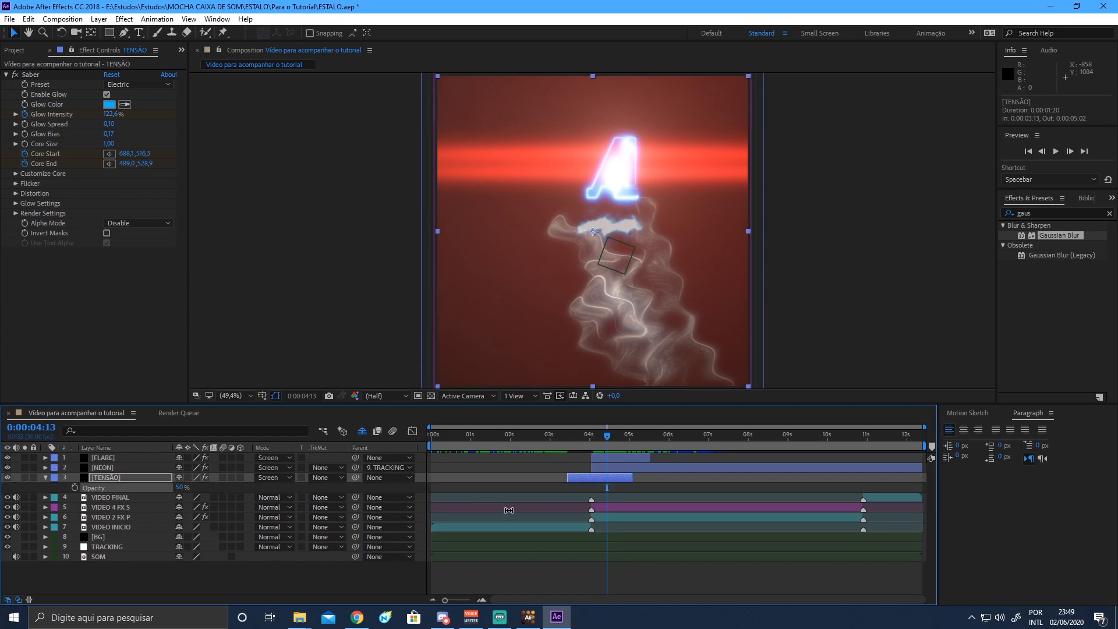
drag(554, 439, 622, 443)
key(u)
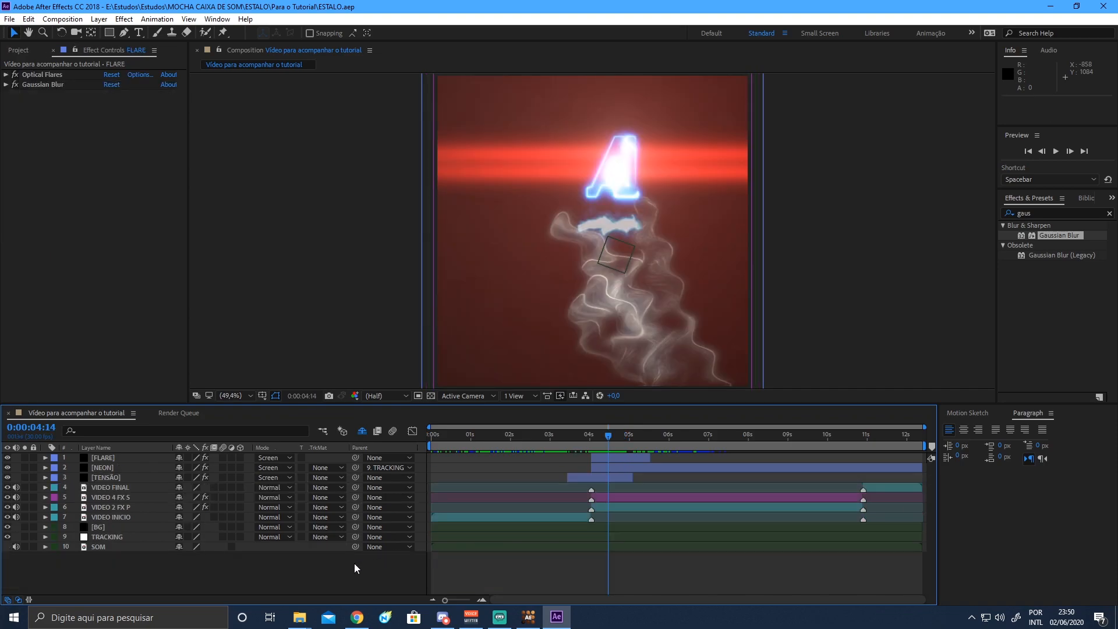
mouse_move(610, 431)
mouse_down()
mouse_move(579, 436)
mouse_move(616, 437)
mouse_up()
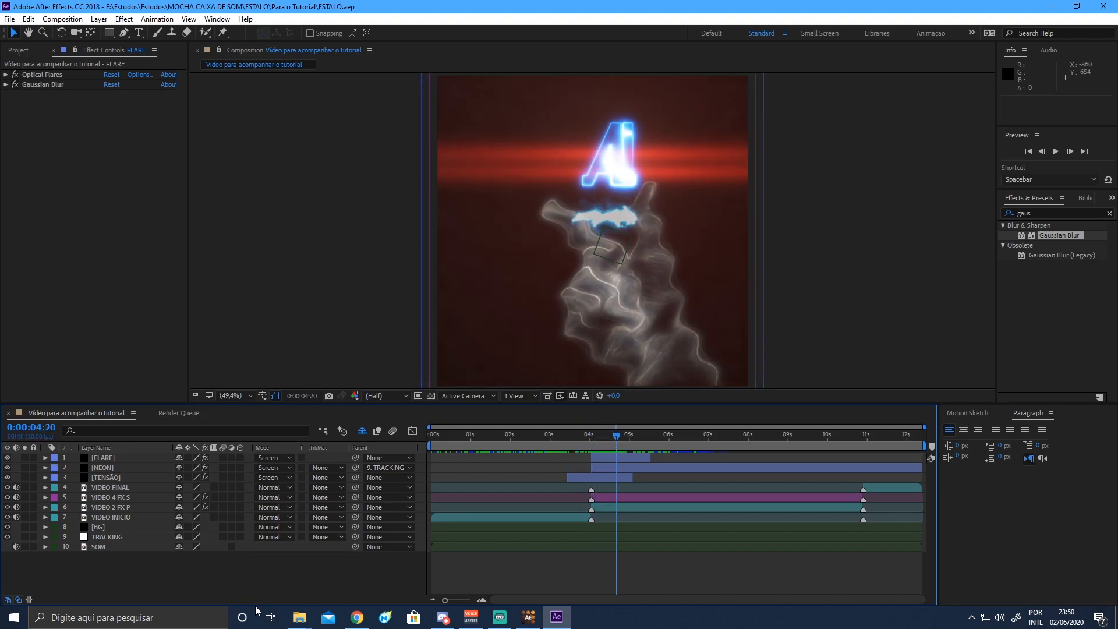
Import Fumaça 1.mov into the project, place it between the TENSÃO and VIDEO FINAL layers, and preview the clip.
key(alt+Tab)
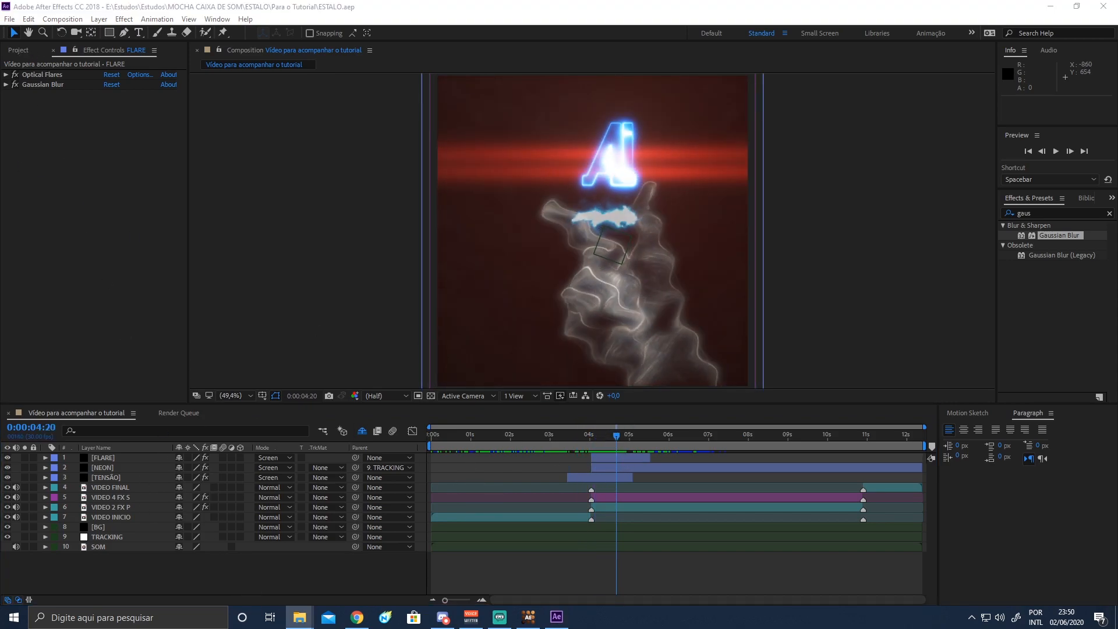
click(18, 51)
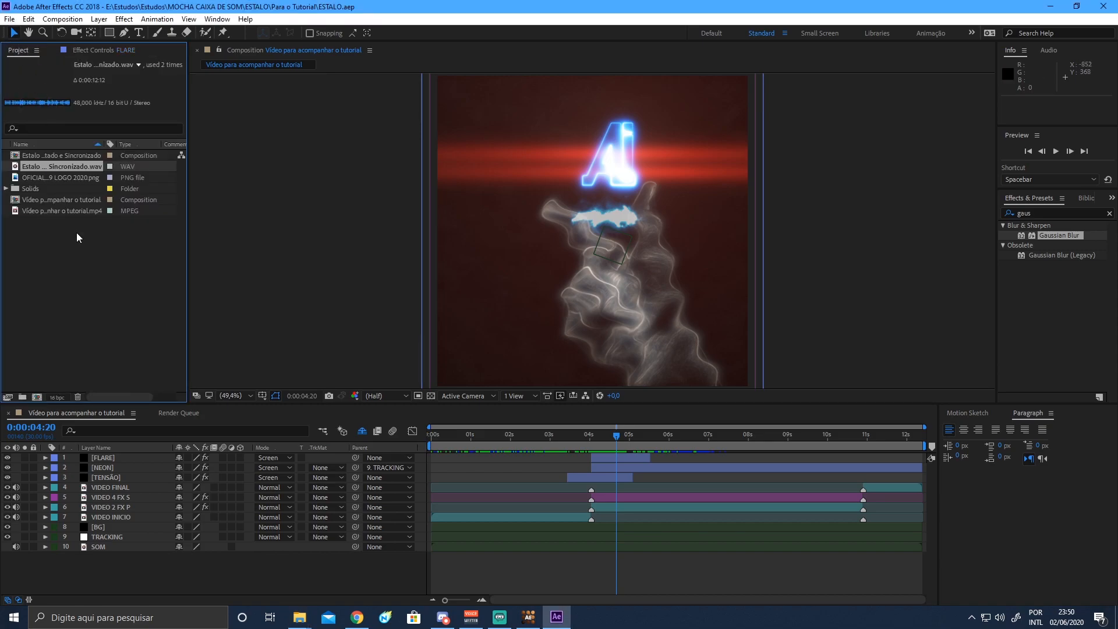
click(74, 255)
drag(1117, 236, 61, 287)
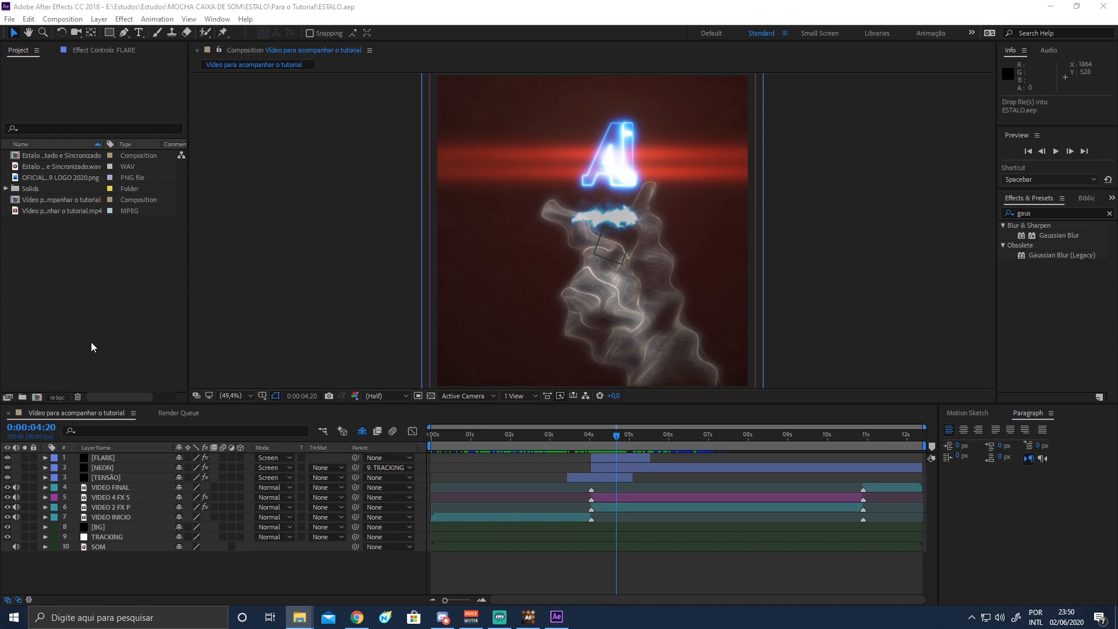
drag(68, 178, 160, 480)
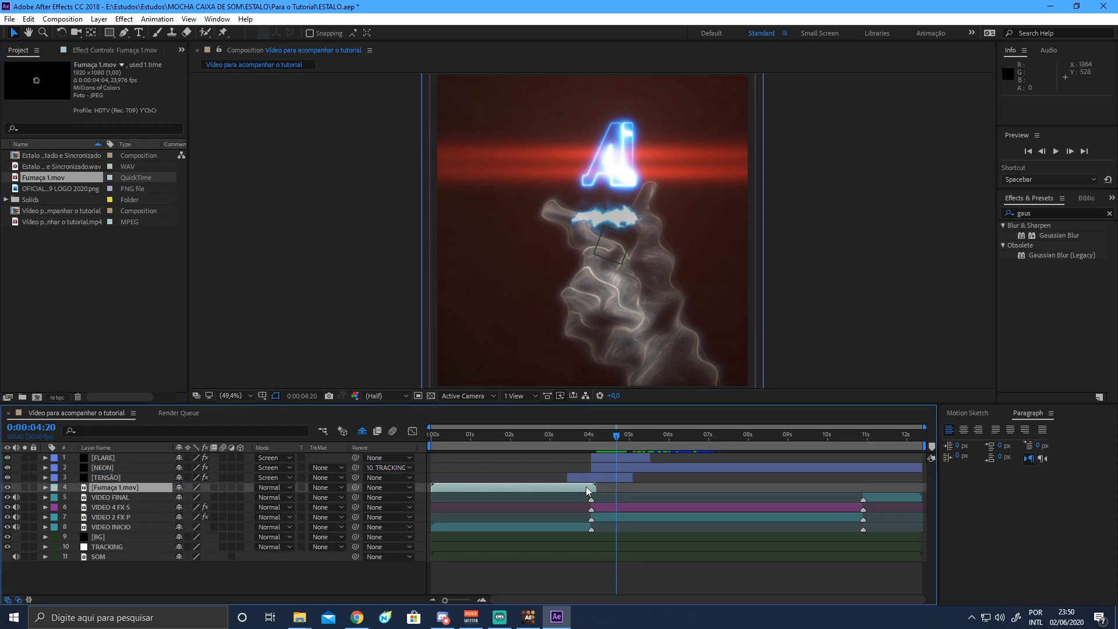
click(439, 441)
key(space)
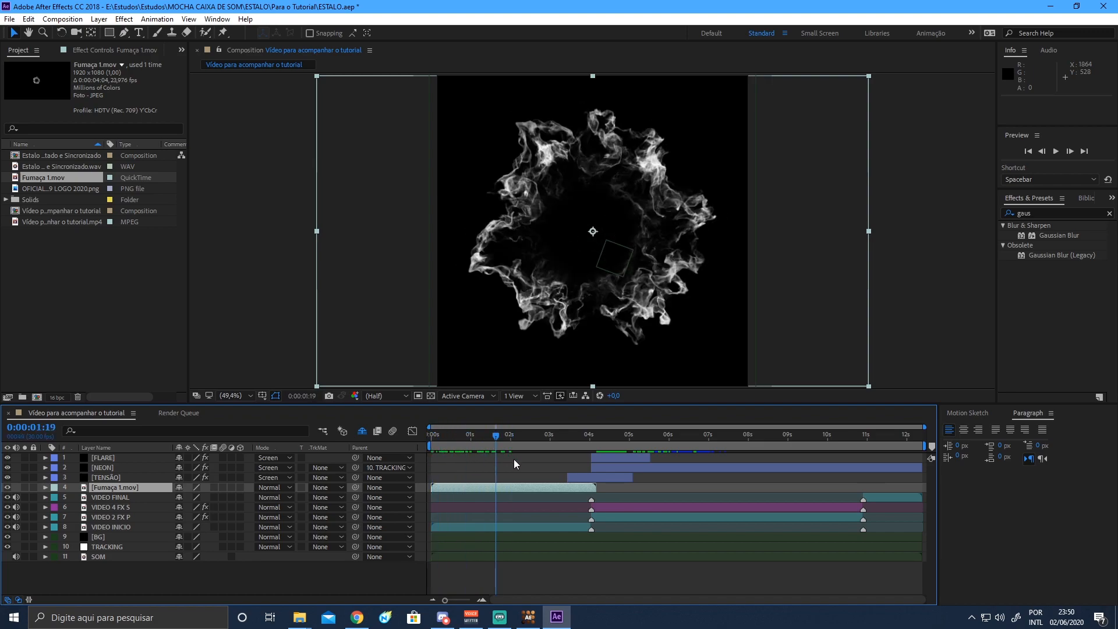
Rename the smoke clip's layer FUMAÇA and shift it to start at frame 4:01.
drag(492, 467, 591, 440)
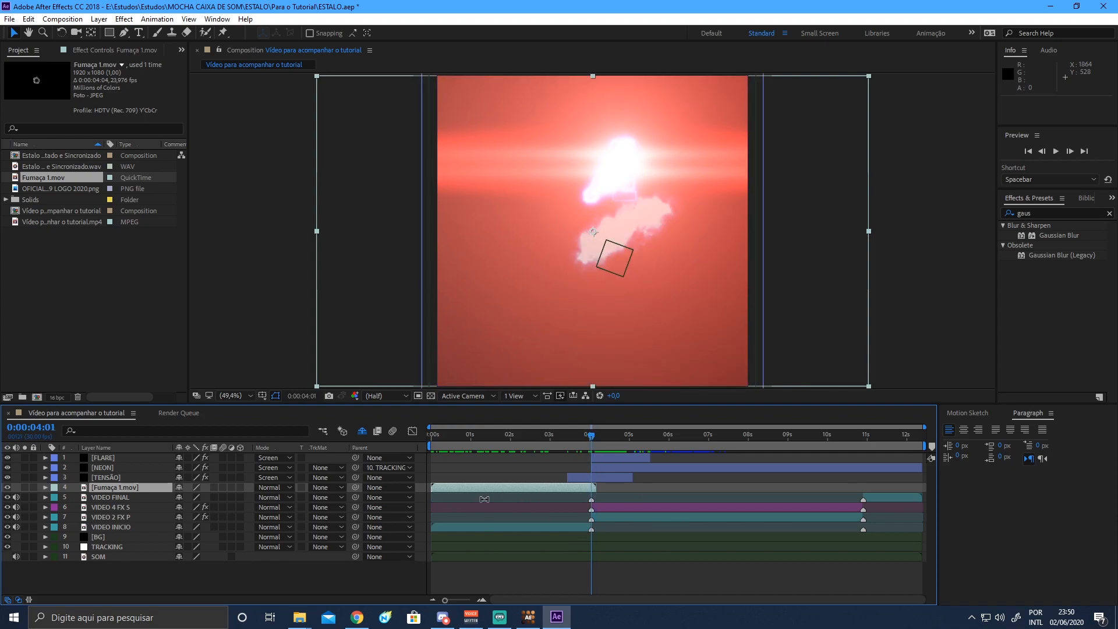
right_click(109, 488)
click(145, 477)
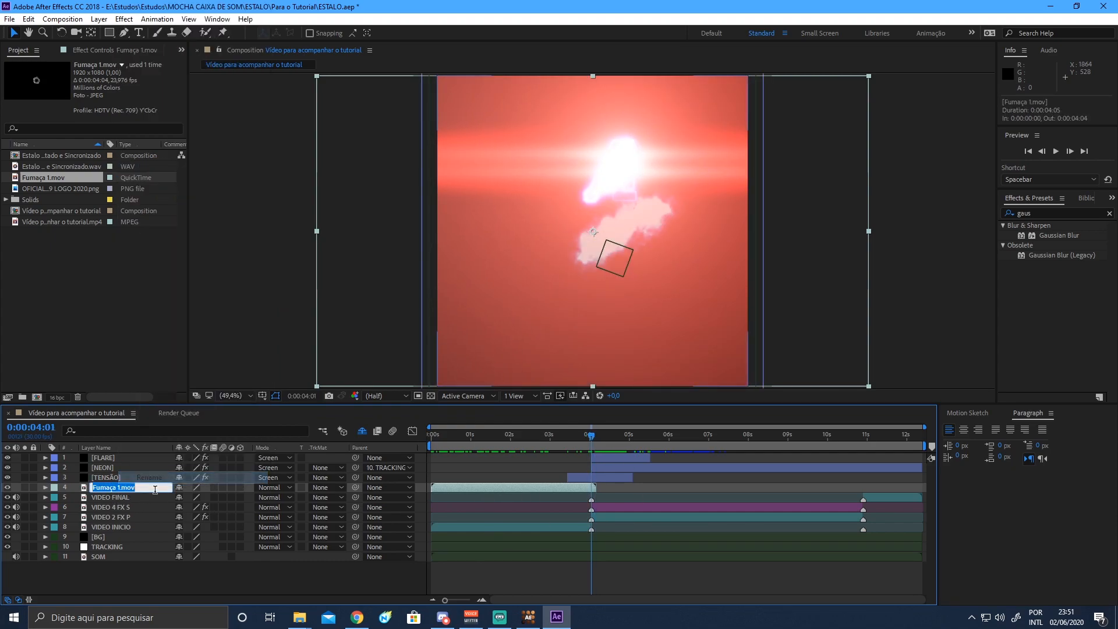
text(FUMAÇA)
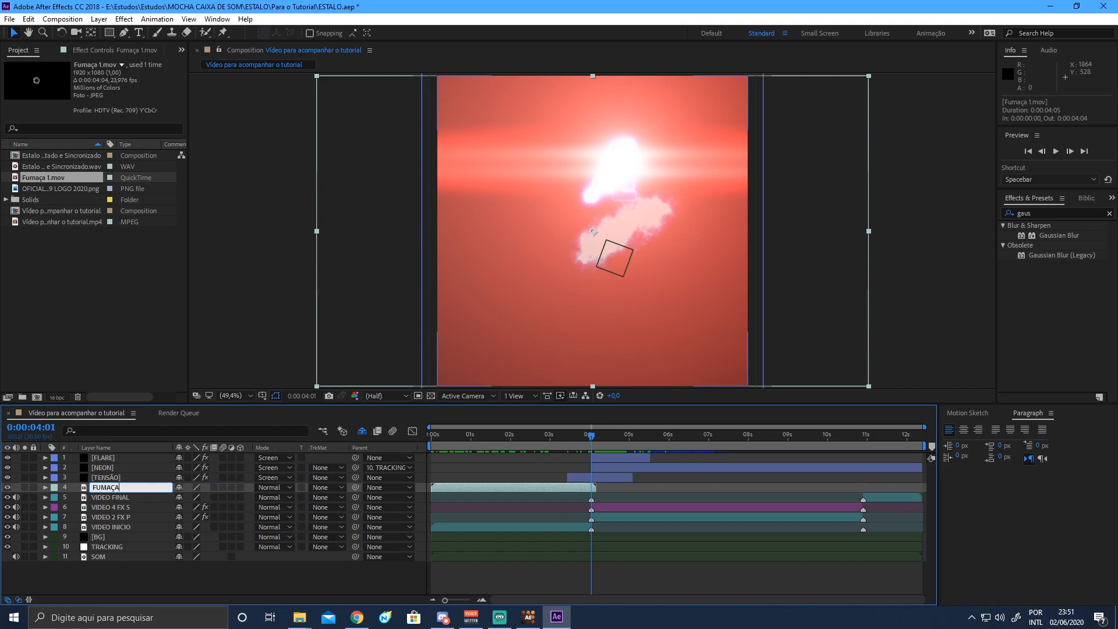
key(Return)
drag(442, 491, 601, 487)
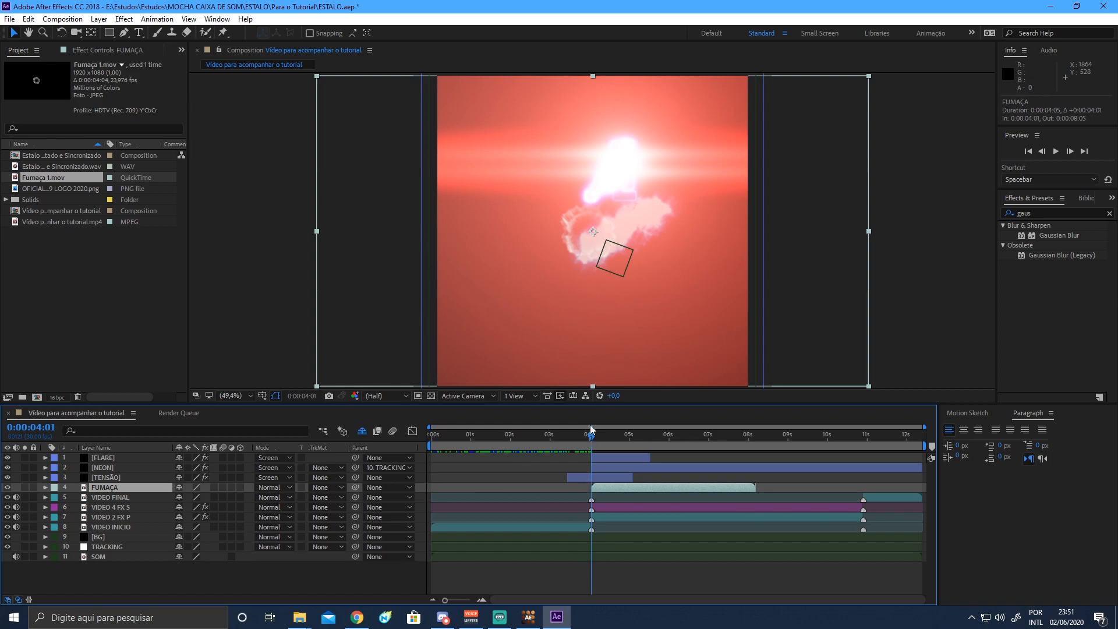
Set the FUMAÇA layer's blending mode to Screen and preview the smoke over the snap.
drag(570, 436, 615, 437)
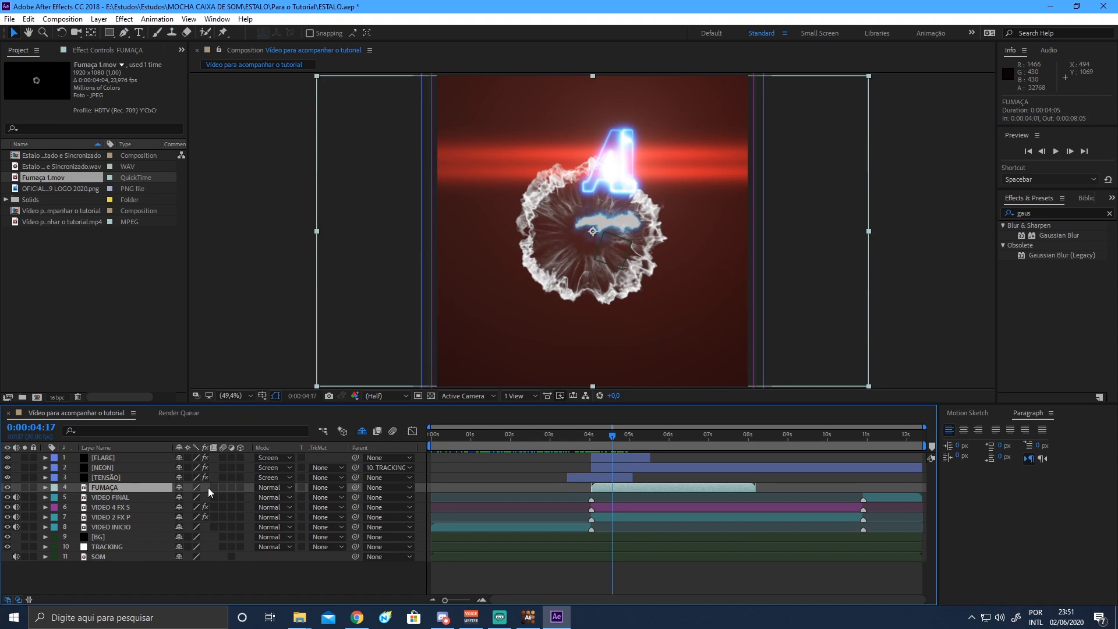
click(274, 488)
click(326, 249)
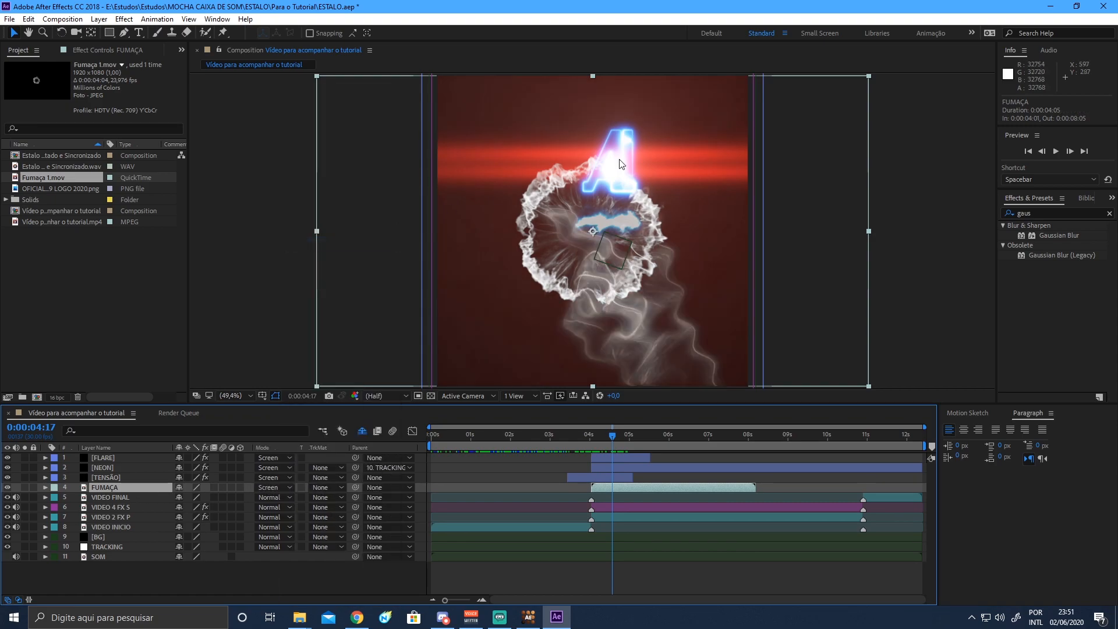
click(598, 437)
drag(561, 441, 621, 441)
Centre the FUMAÇA smoke ring on the glowing logo and scale the layer down to 56%.
drag(589, 283, 610, 211)
key(comma)
key(comma)
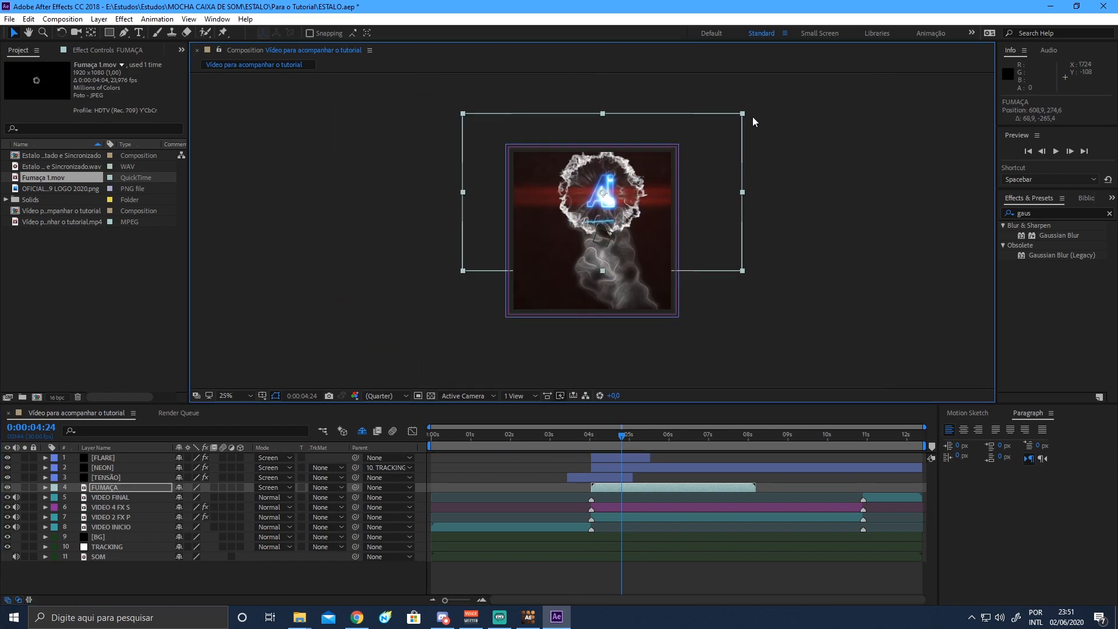
drag(743, 114, 706, 153)
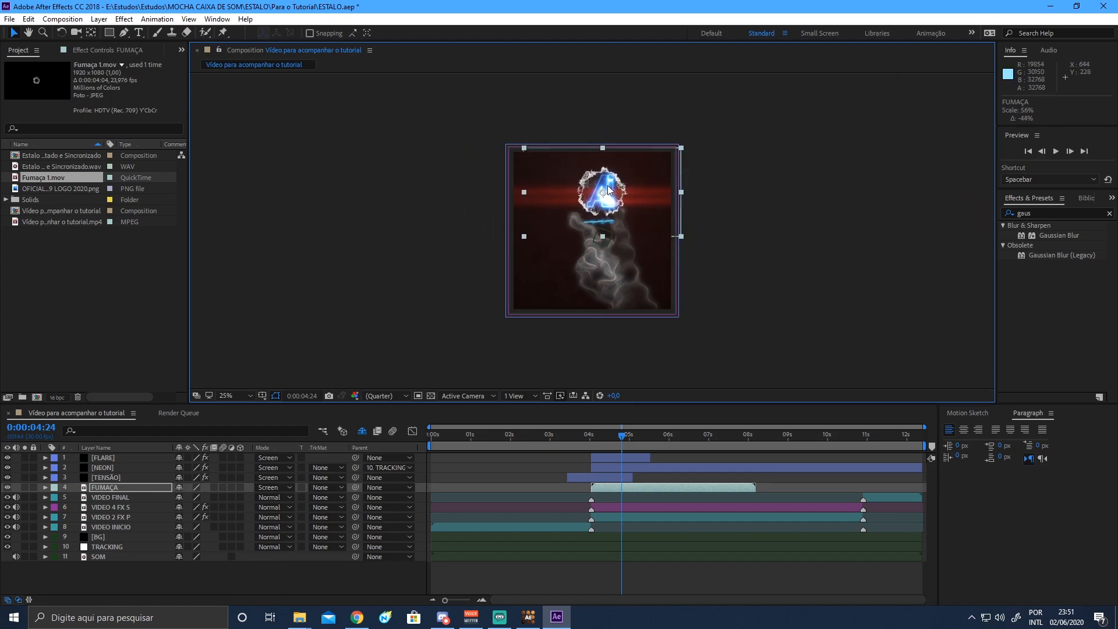
drag(620, 188, 623, 188)
click(231, 396)
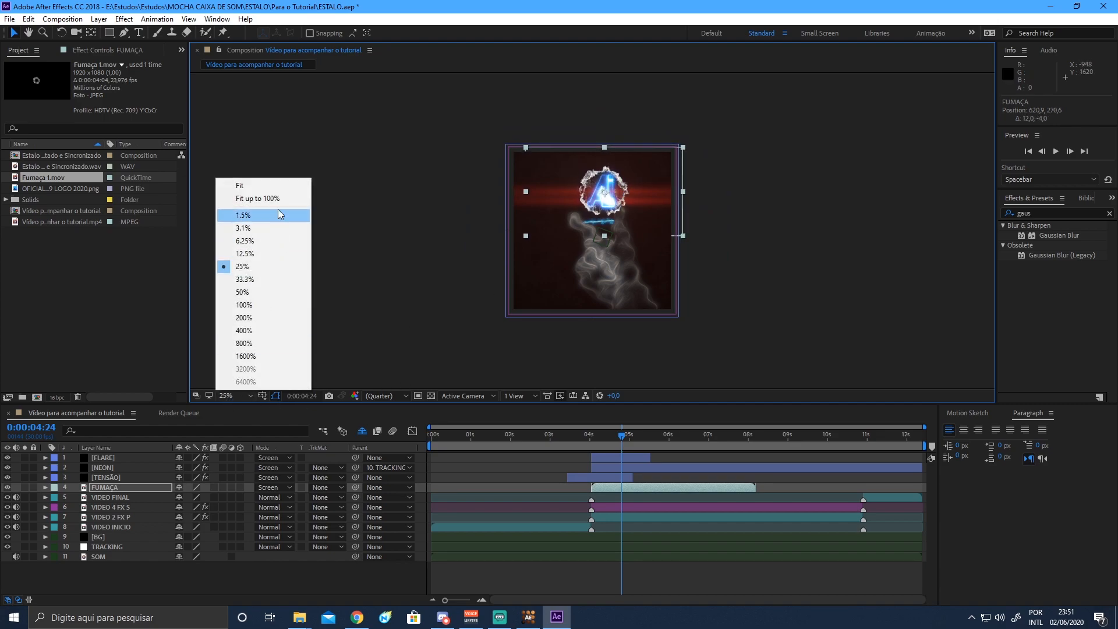
click(273, 199)
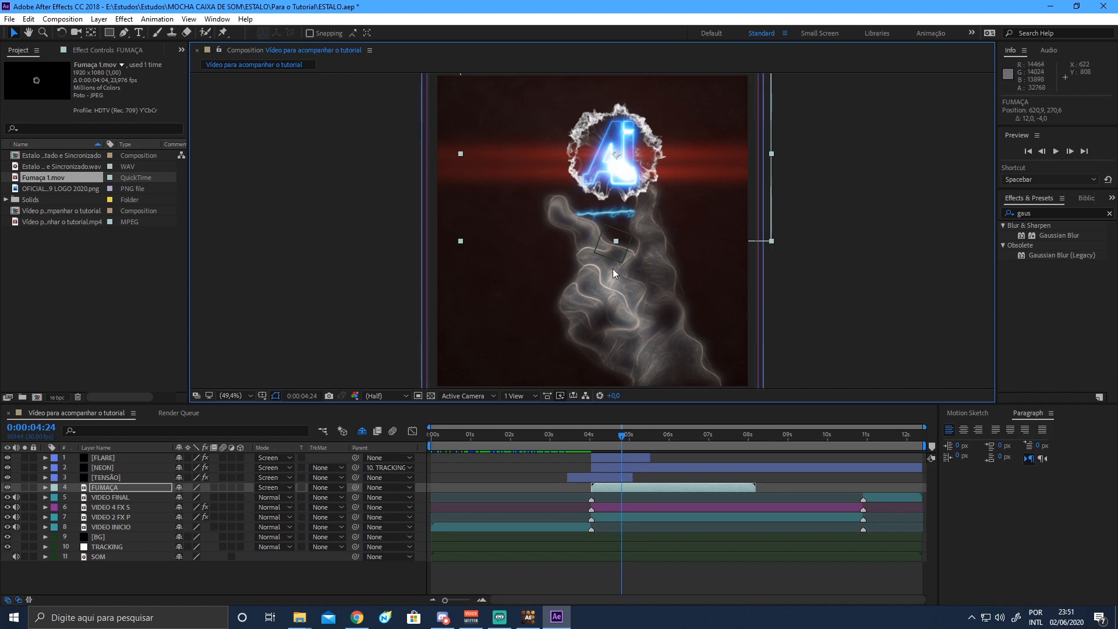
Parent the FUMAÇA layer to TRACKING and move it between the FLARE and NEON layers.
drag(356, 488, 116, 546)
click(587, 437)
drag(588, 438, 645, 435)
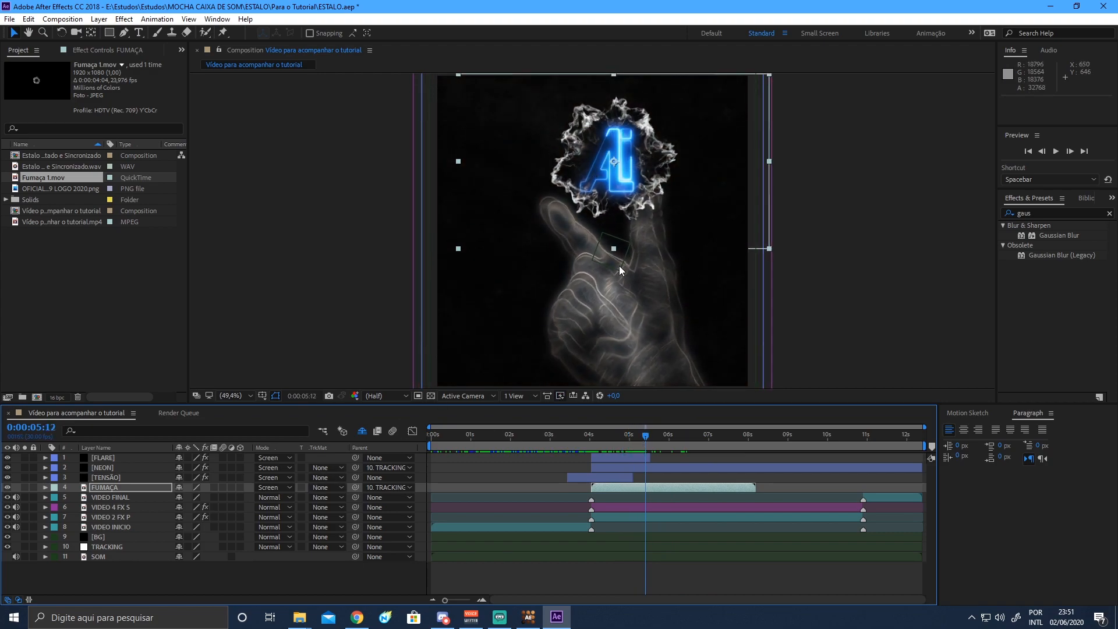
drag(118, 484, 135, 465)
drag(582, 440, 633, 432)
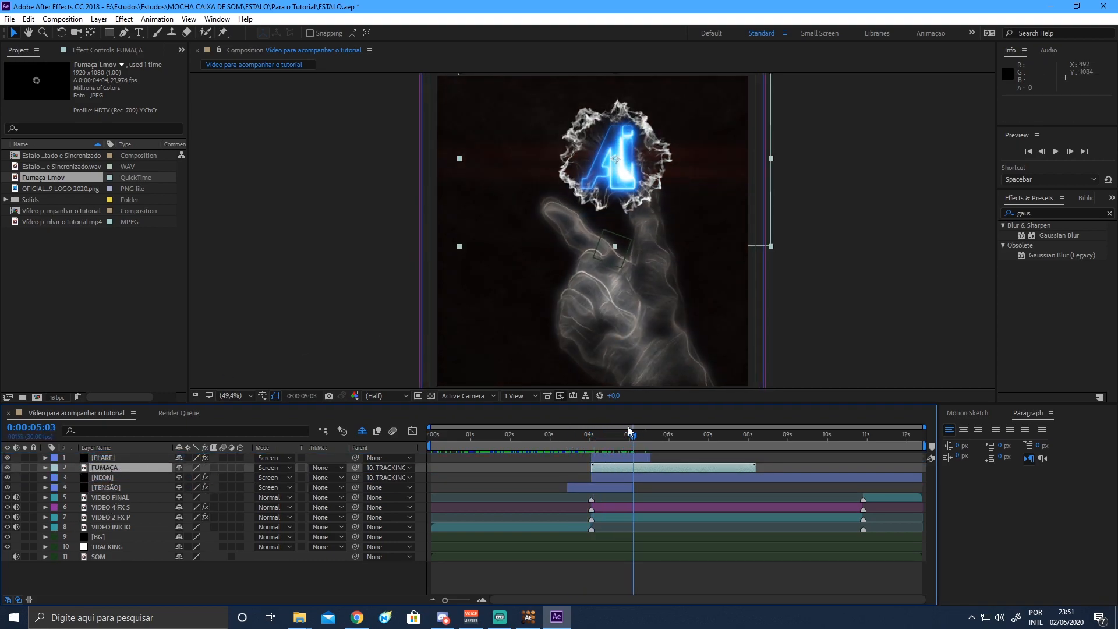
Lower the FUMAÇA layer's Opacity so the smoke ring is fainter, save the project, and preview the burst.
key(t)
drag(179, 477, 178, 500)
click(178, 480)
key(Return)
click(106, 467)
key(t)
click(208, 578)
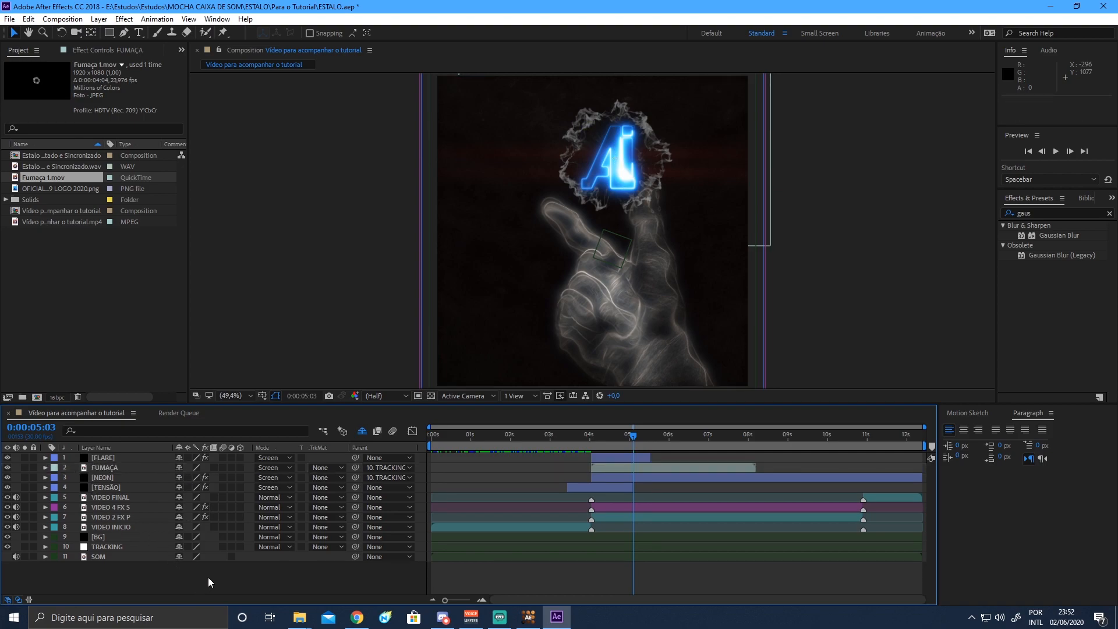
drag(595, 436, 633, 436)
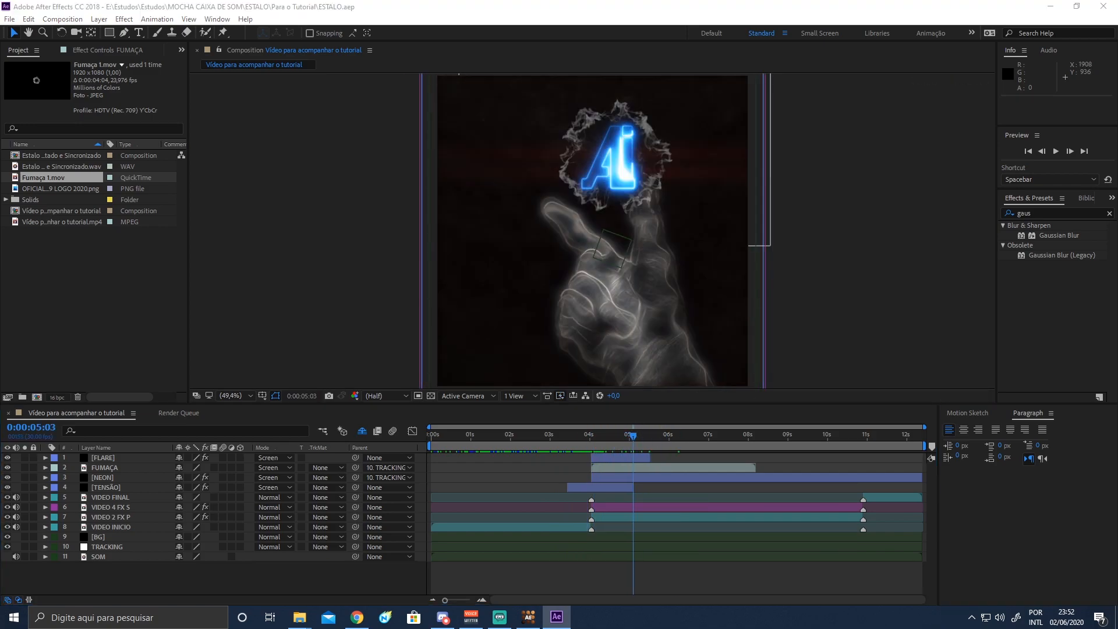
Import Fumaça 2.mp4 into the project and place it between the FLARE and FUMAÇA layers.
drag(277, 381, 68, 285)
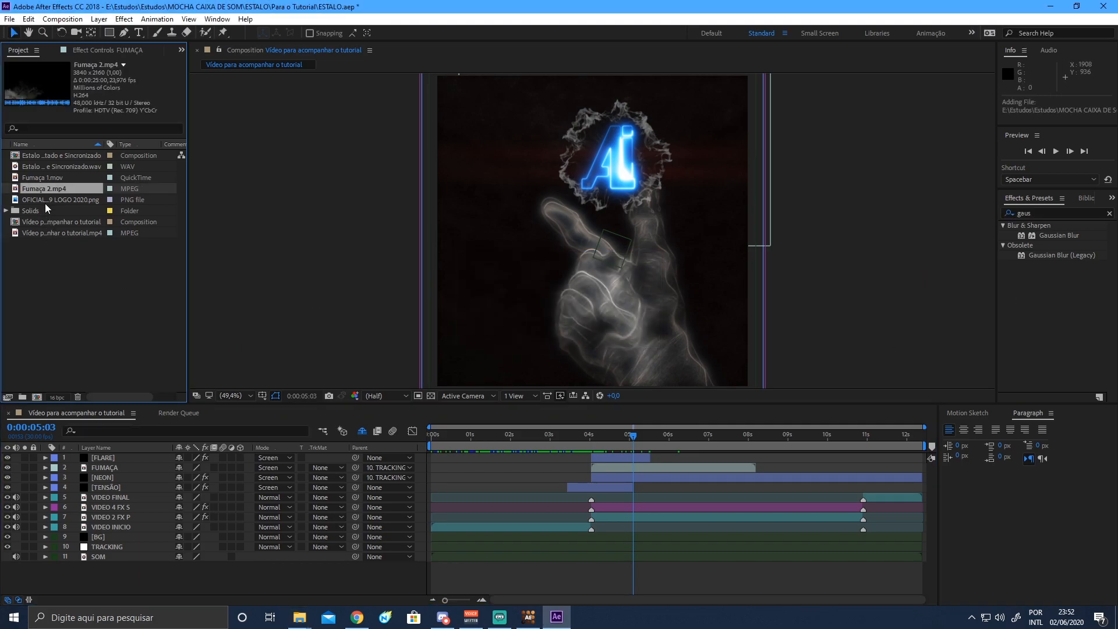
drag(67, 187, 124, 473)
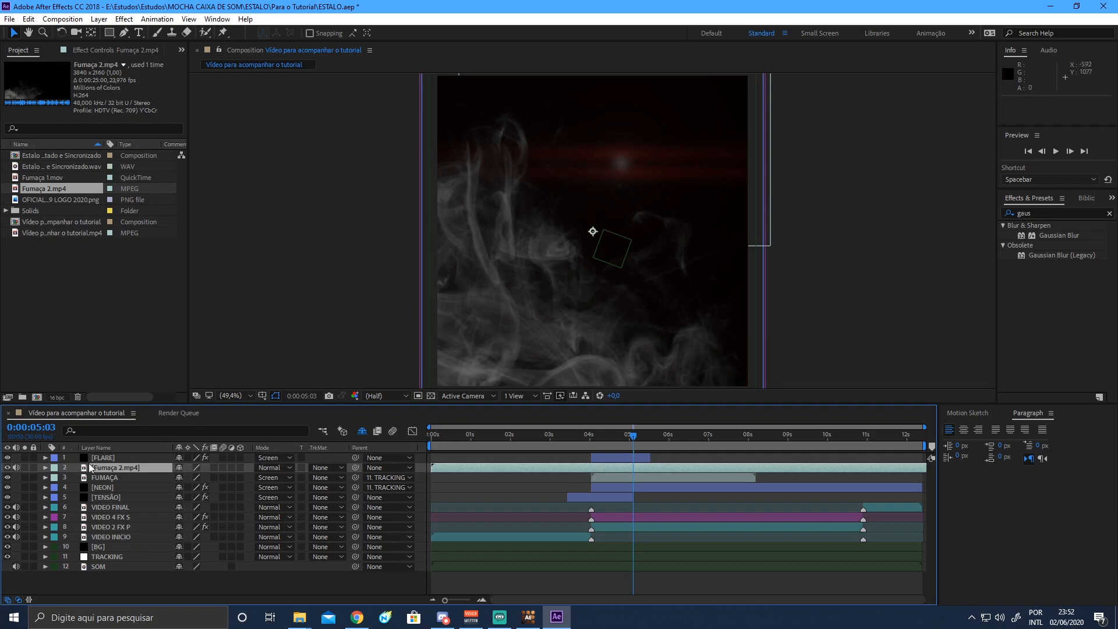
Scale the Fumaça 2.mp4 layer to 58% and rotate it 180°.
scroll(627, 246, down, 4)
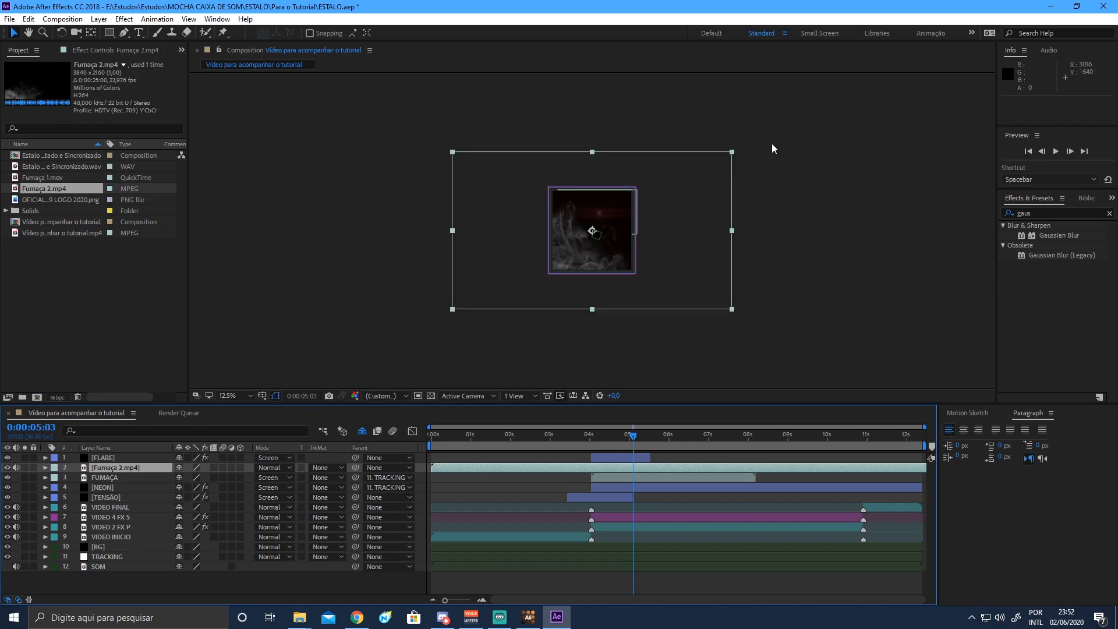
drag(731, 153, 690, 186)
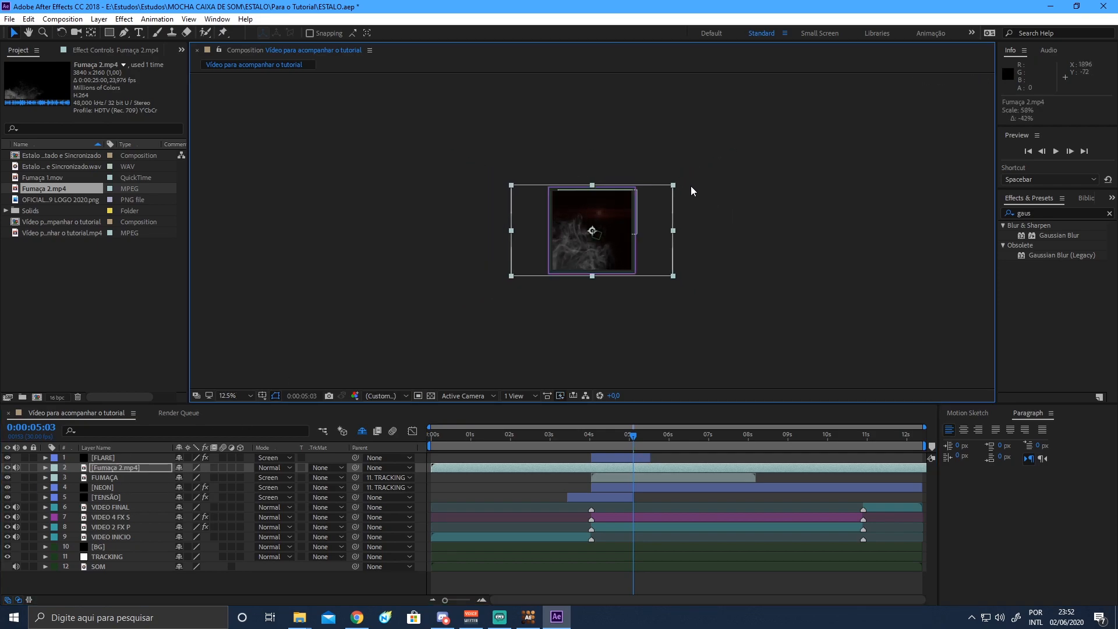
key(r)
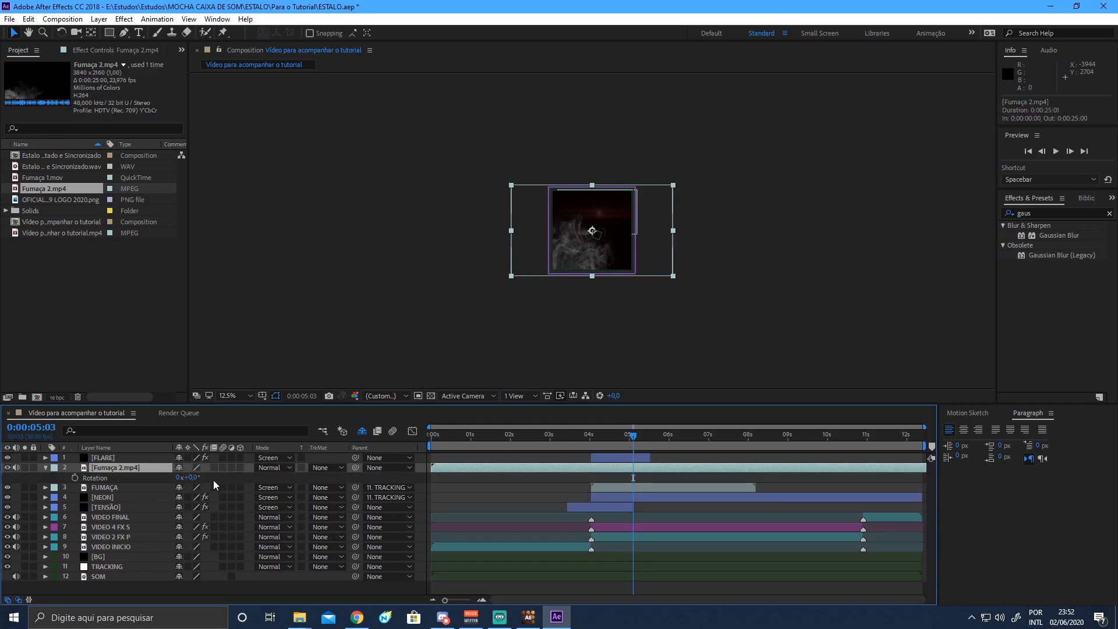
click(198, 478)
click(196, 478)
text(18)
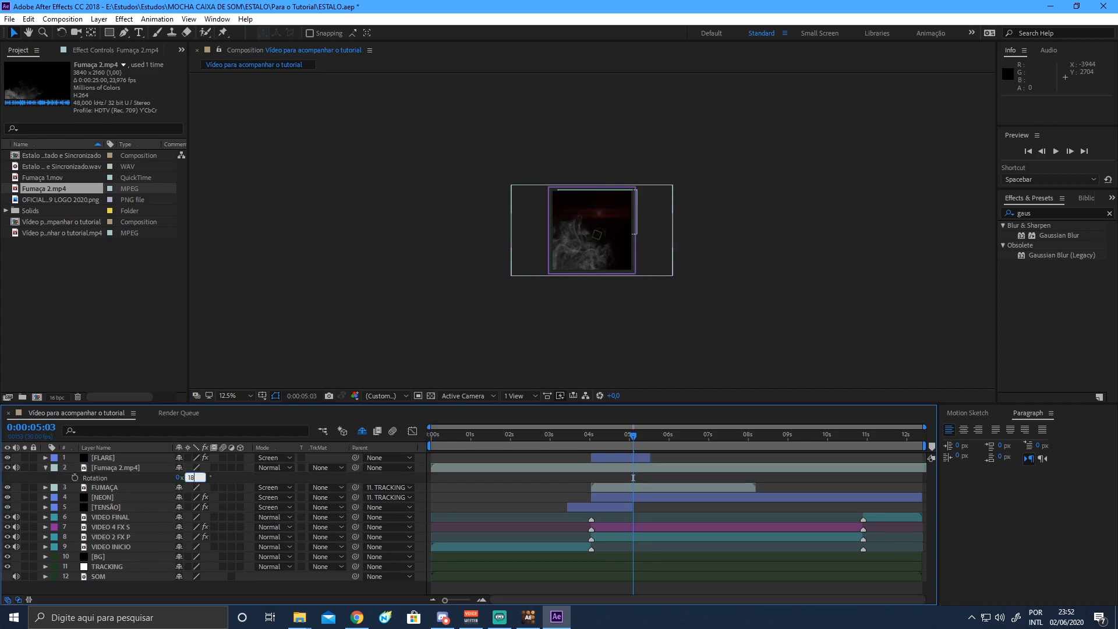
text(0)
key(Return)
click(232, 396)
click(282, 200)
Set the Fumaça 2.mp4 layer's blending mode to Screen and its Opacity to 40%.
click(138, 463)
click(137, 467)
key(t)
mouse_move(180, 478)
mouse_down()
mouse_move(154, 479)
mouse_move(190, 479)
mouse_up()
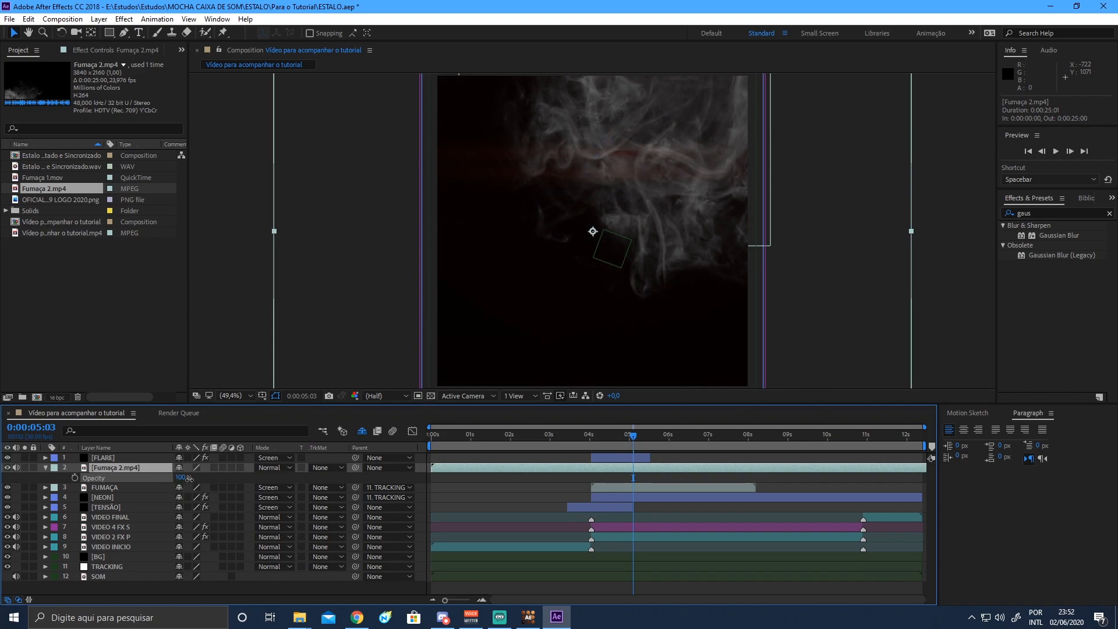
click(274, 467)
click(315, 248)
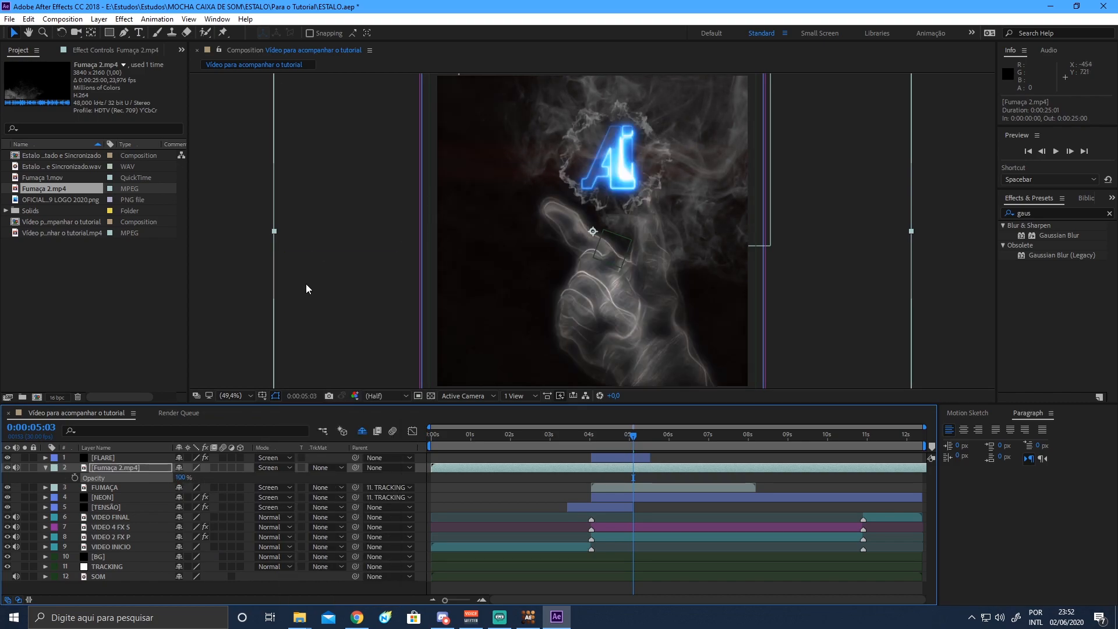
drag(182, 478, 169, 486)
click(179, 477)
key(Return)
click(157, 467)
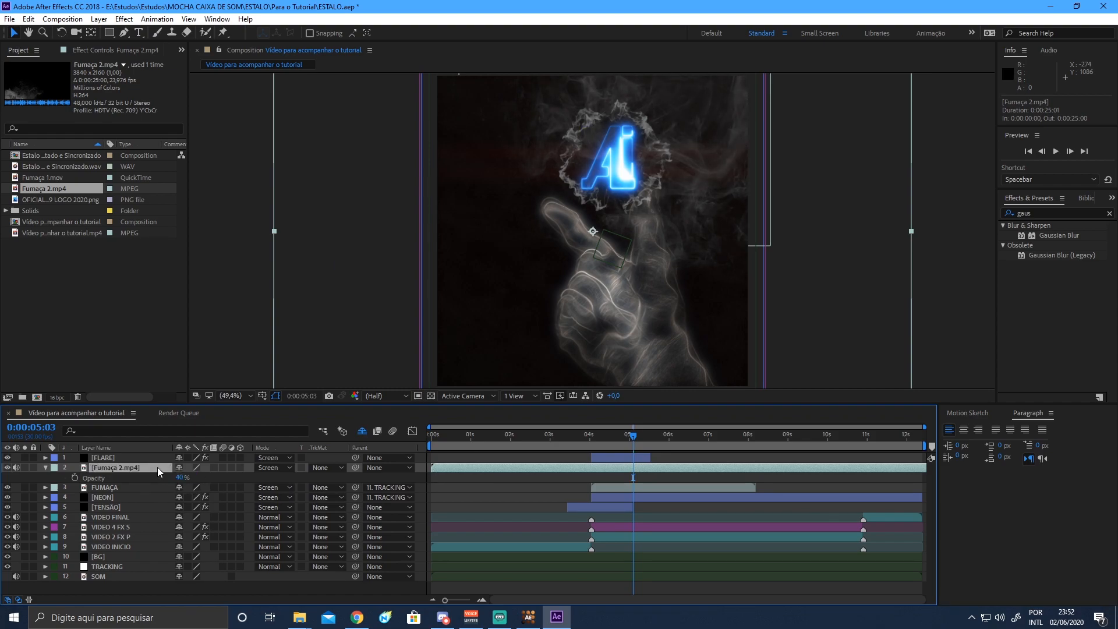
key(t)
Trim the start of the Fumaça 2.mp4 layer to 4:01, where the snap happens, and preview it.
drag(592, 436, 697, 460)
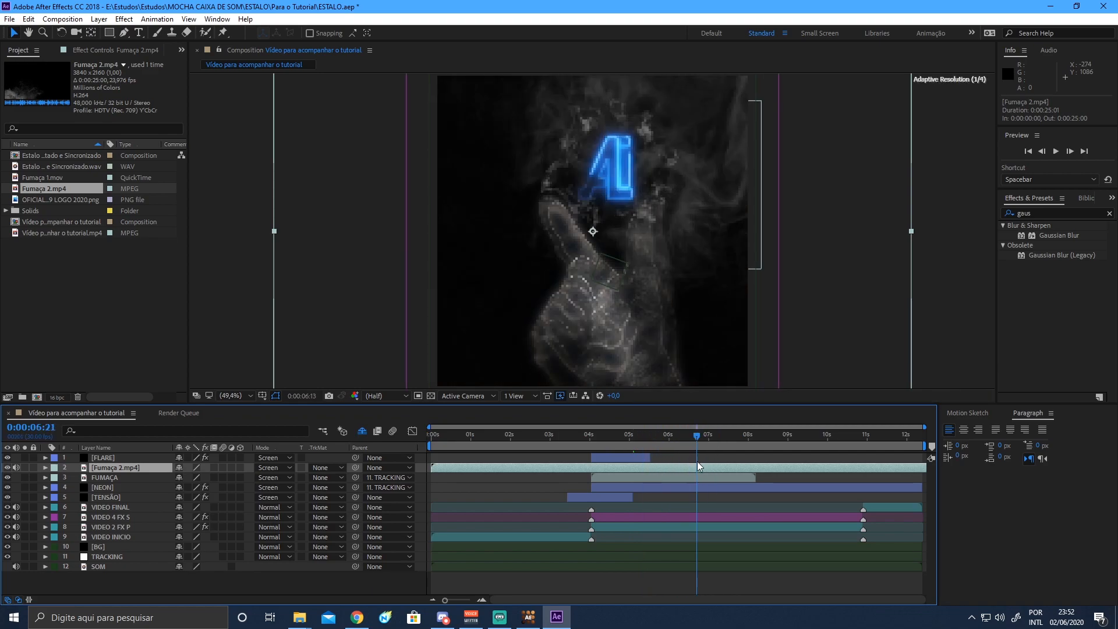
drag(616, 438, 583, 467)
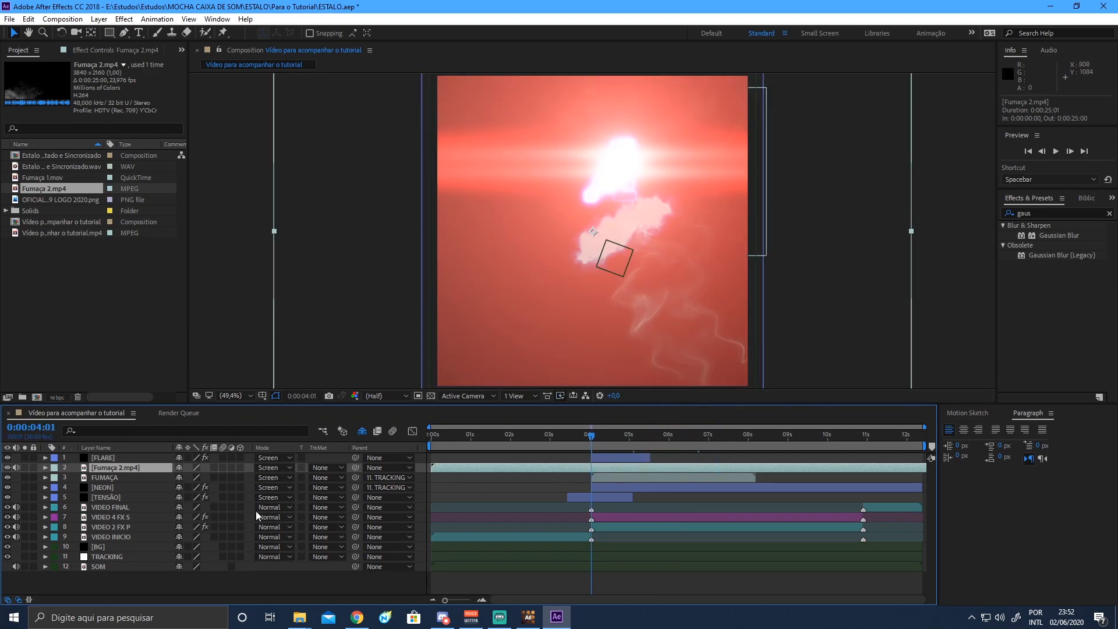
key(alt+bracketleft)
drag(560, 439, 662, 434)
Give the FUMAÇA and Fumaça 2.mp4 layers the Sandstone label colour.
click(121, 477)
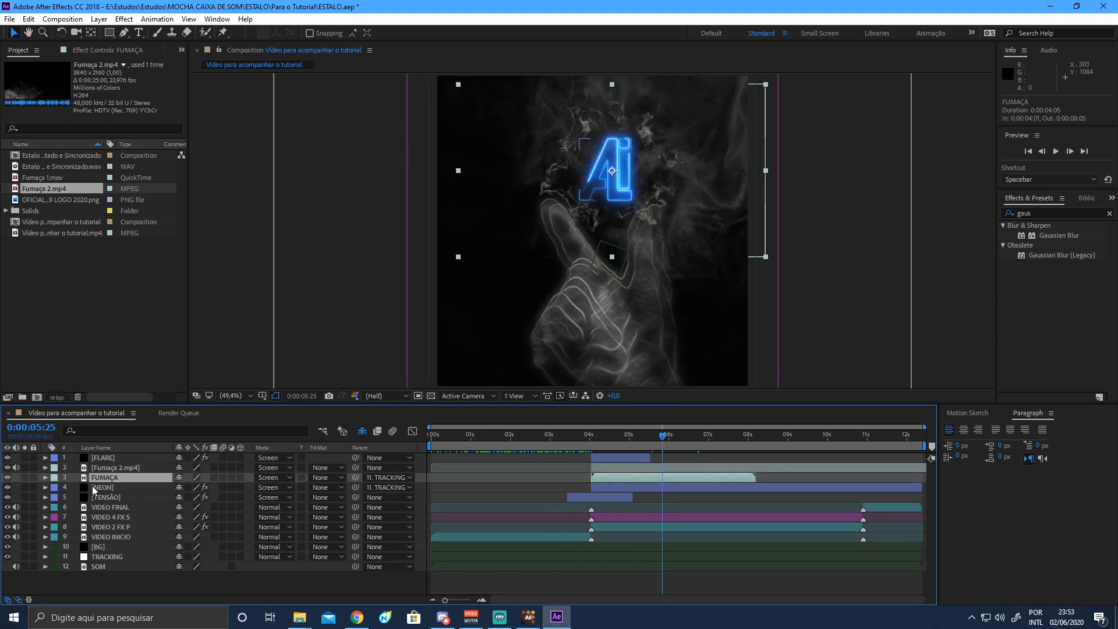
click(55, 478)
click(131, 462)
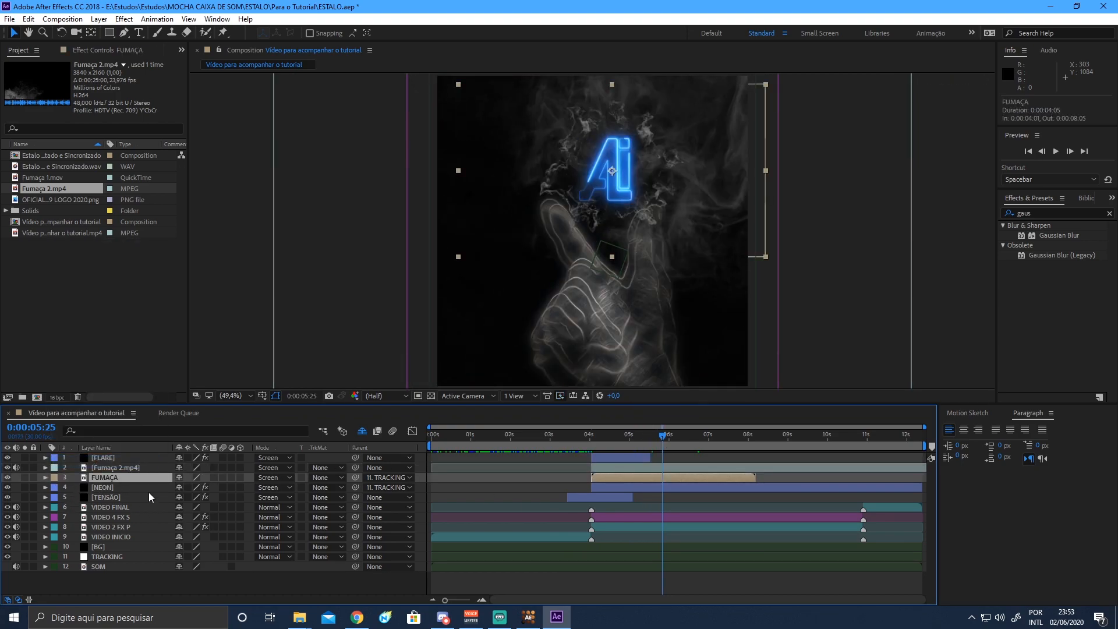
click(123, 468)
click(55, 467)
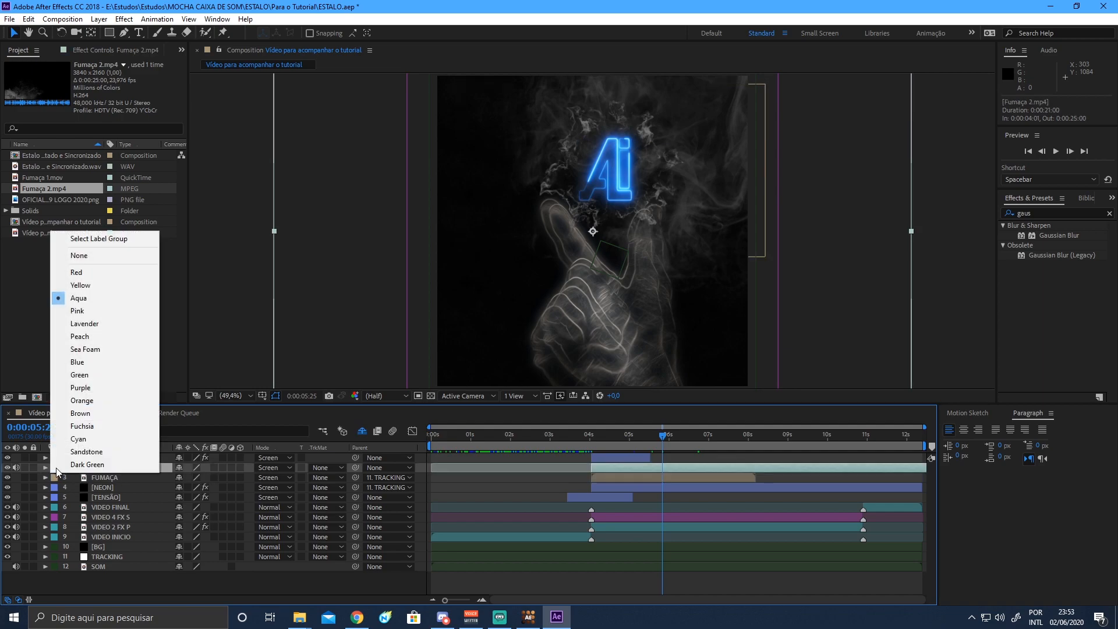
click(95, 453)
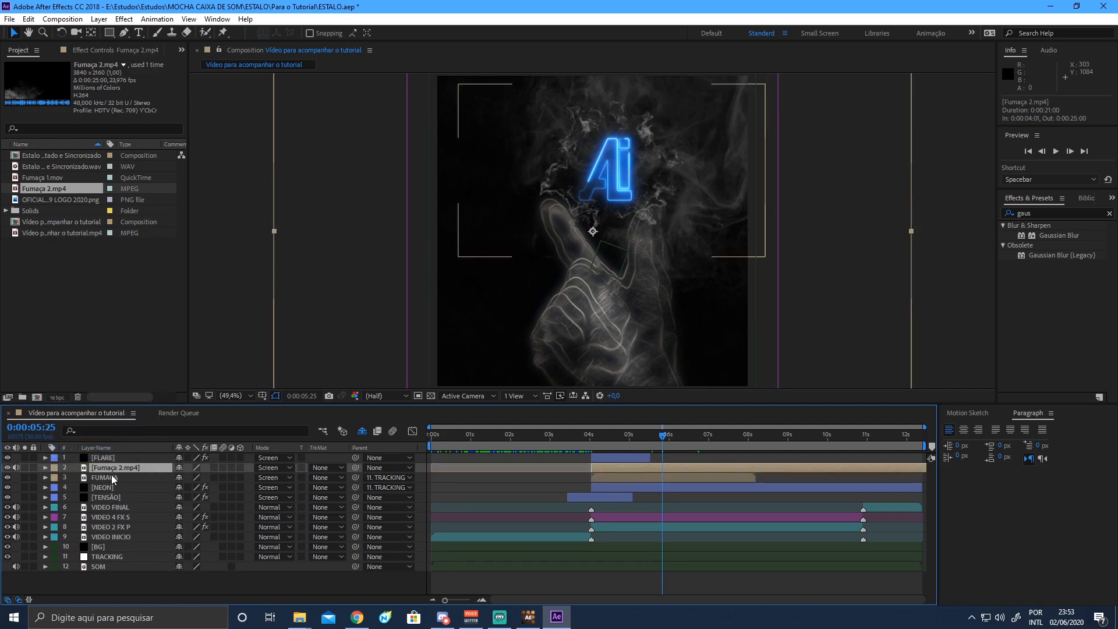
Rename the Fumaça 2.mp4 layer FUMAÇA 2 and save the project.
right_click(124, 466)
click(157, 597)
text(FUMAÇA 2)
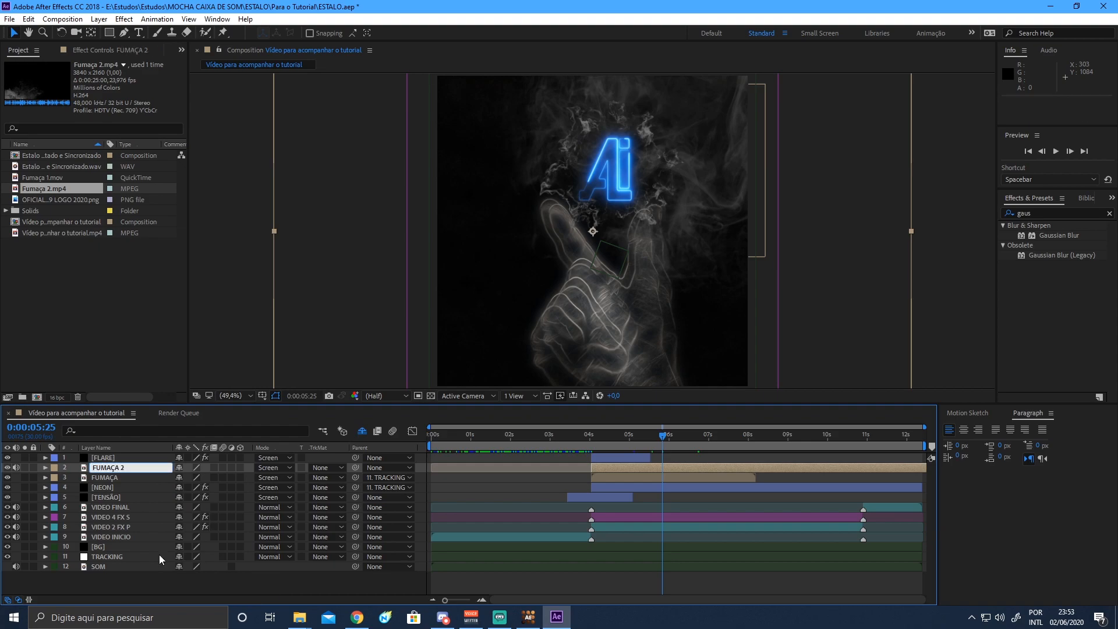
key(Return)
click(266, 582)
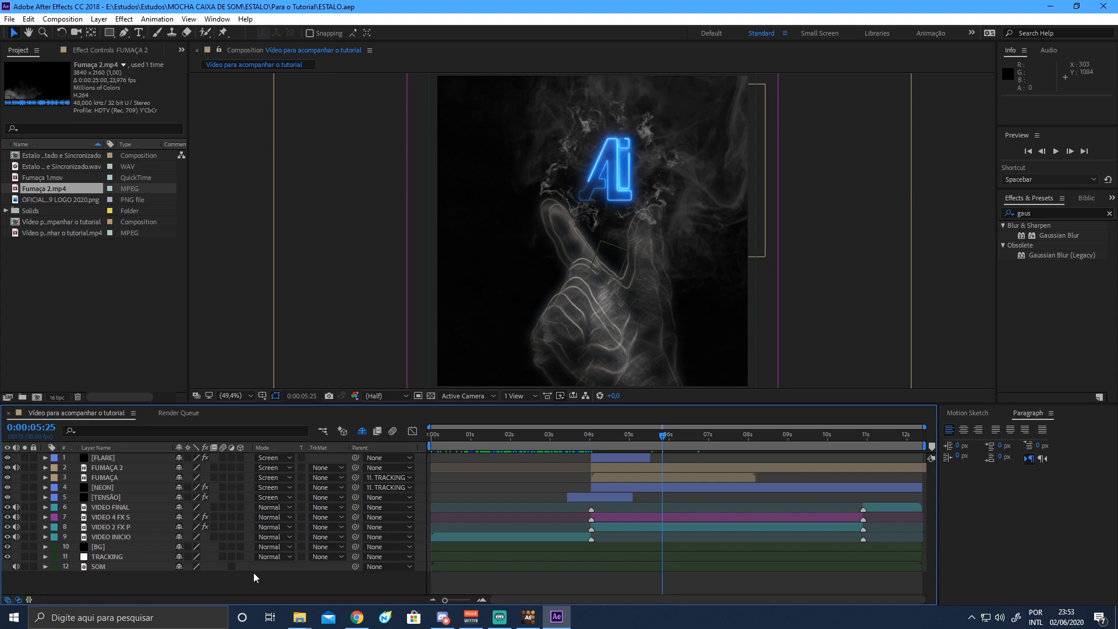
Add a new adjustment layer at the top of the composition and rename it PB.
right_click(236, 588)
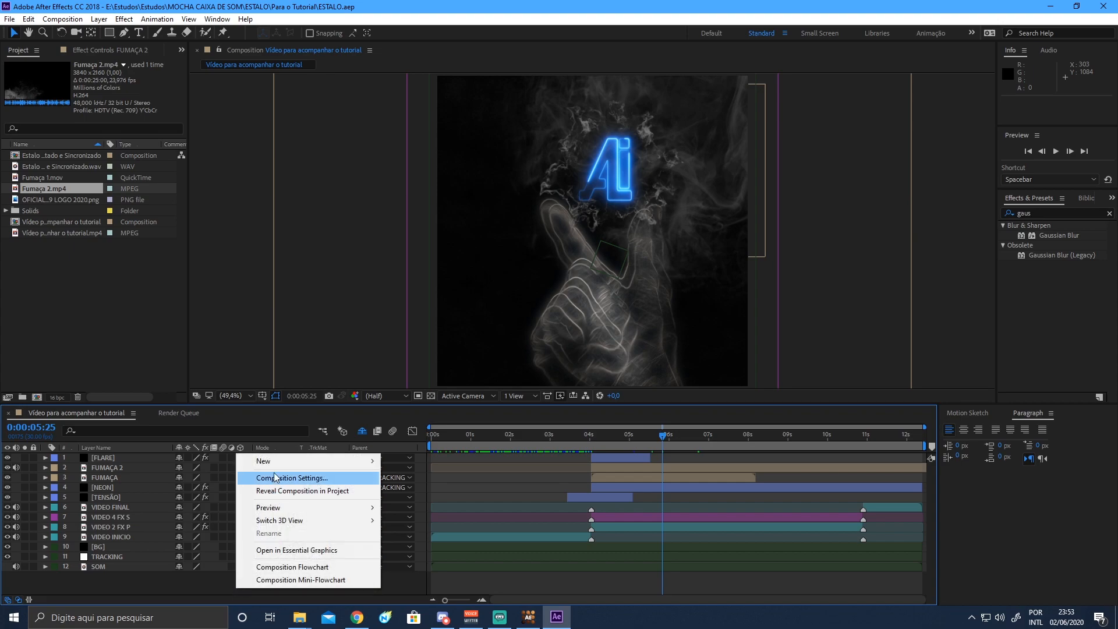
mouse_move(291, 466)
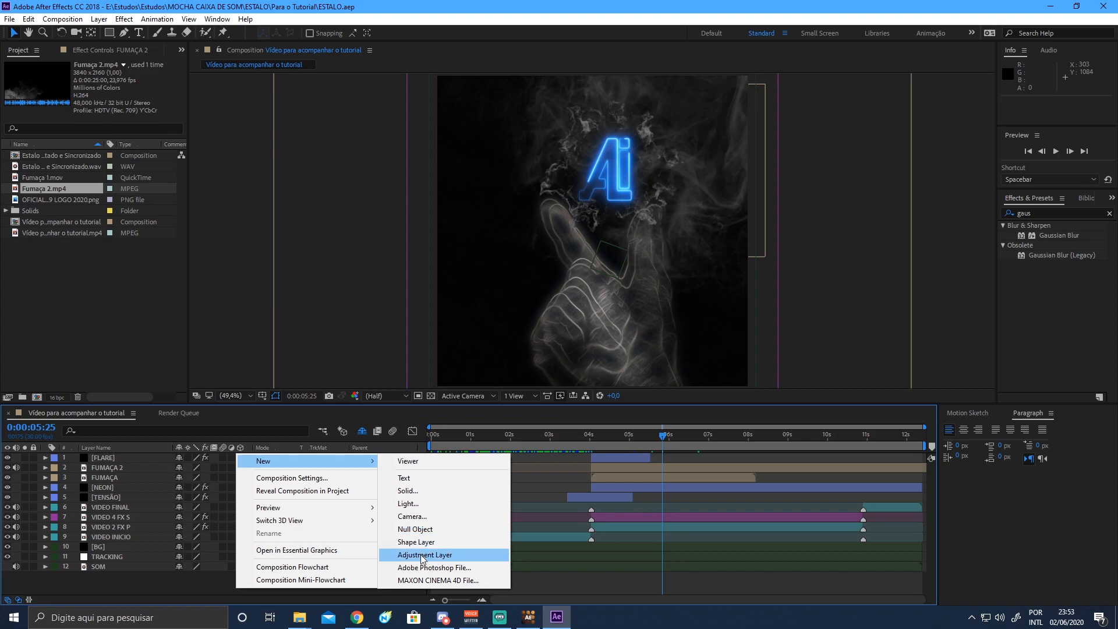
mouse_move(344, 463)
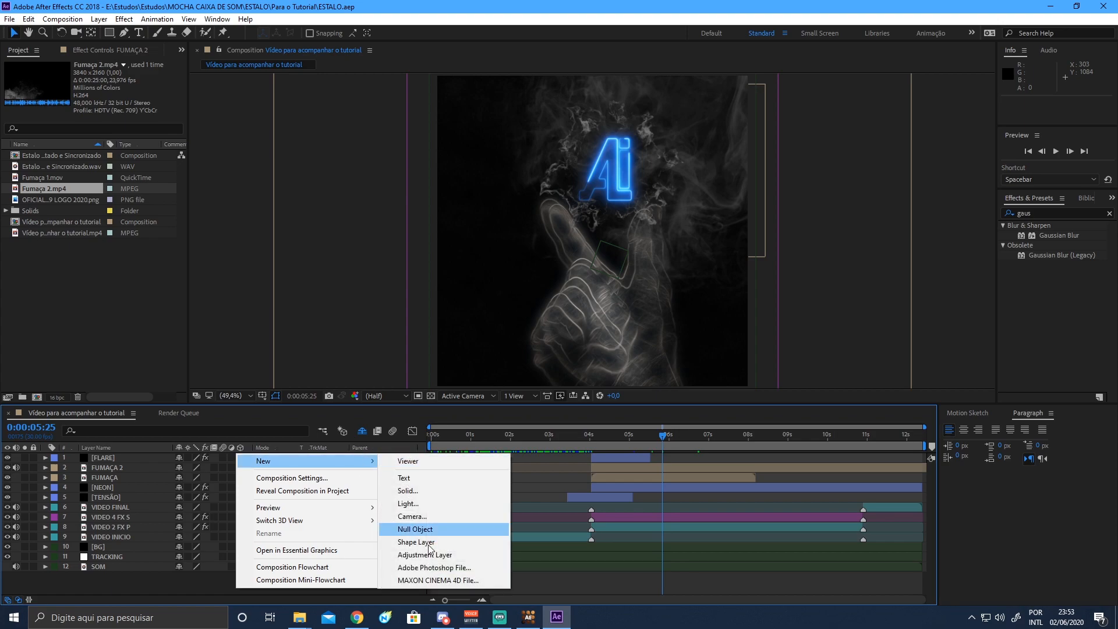
click(443, 554)
right_click(147, 457)
click(196, 596)
text(PB)
key(Return)
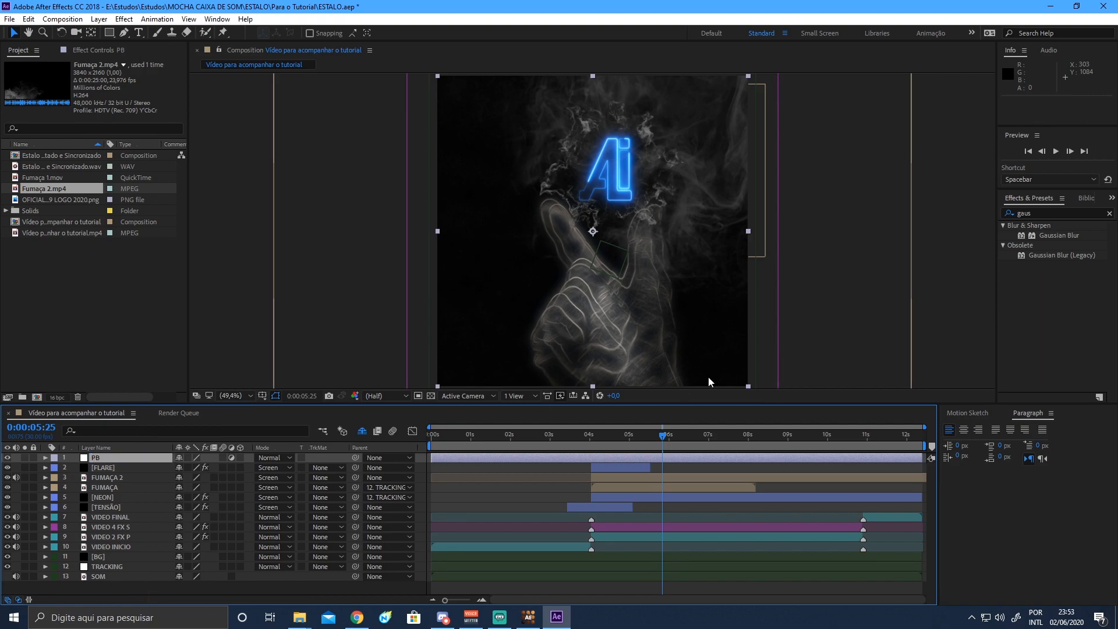
Apply the Black & White effect to the PB adjustment layer and collapse its settings.
key(ctrl+5)
text(black)
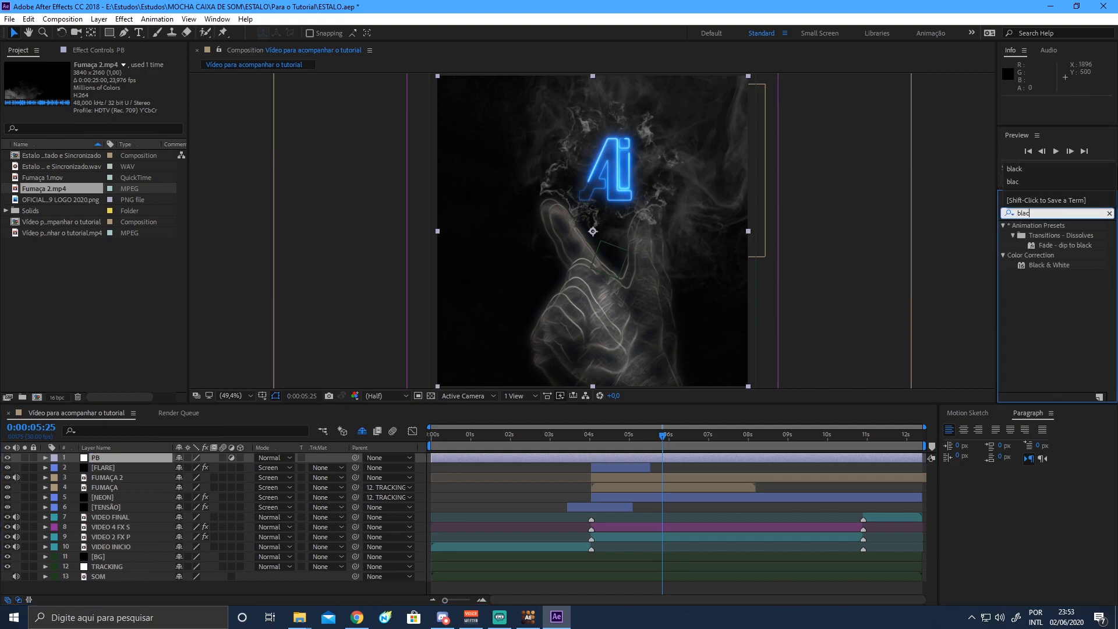
double_click(1050, 265)
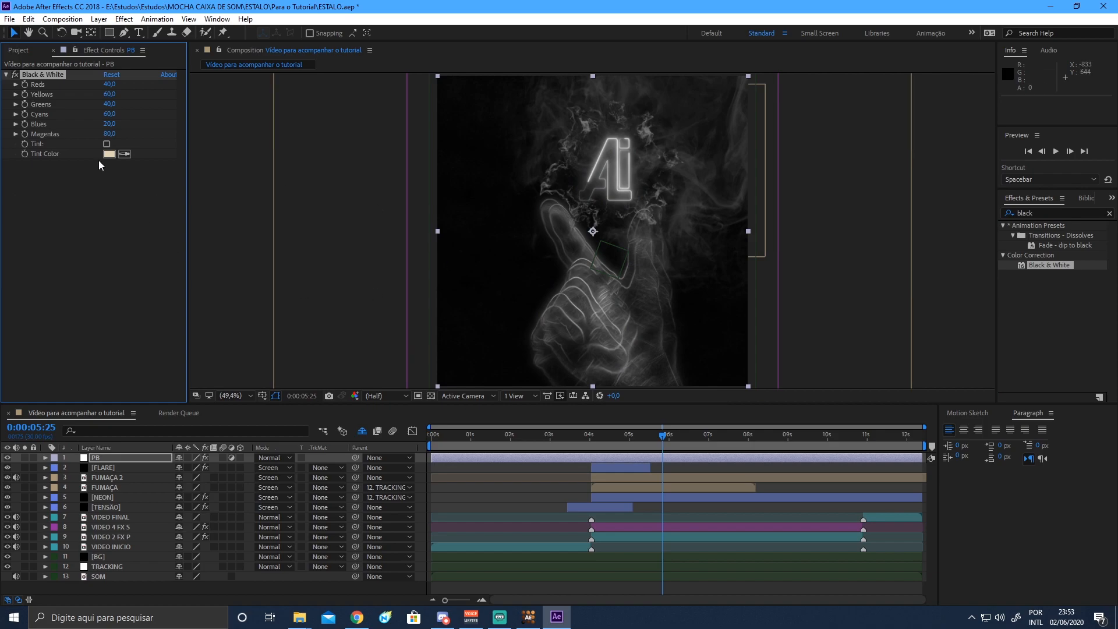
click(6, 75)
click(261, 585)
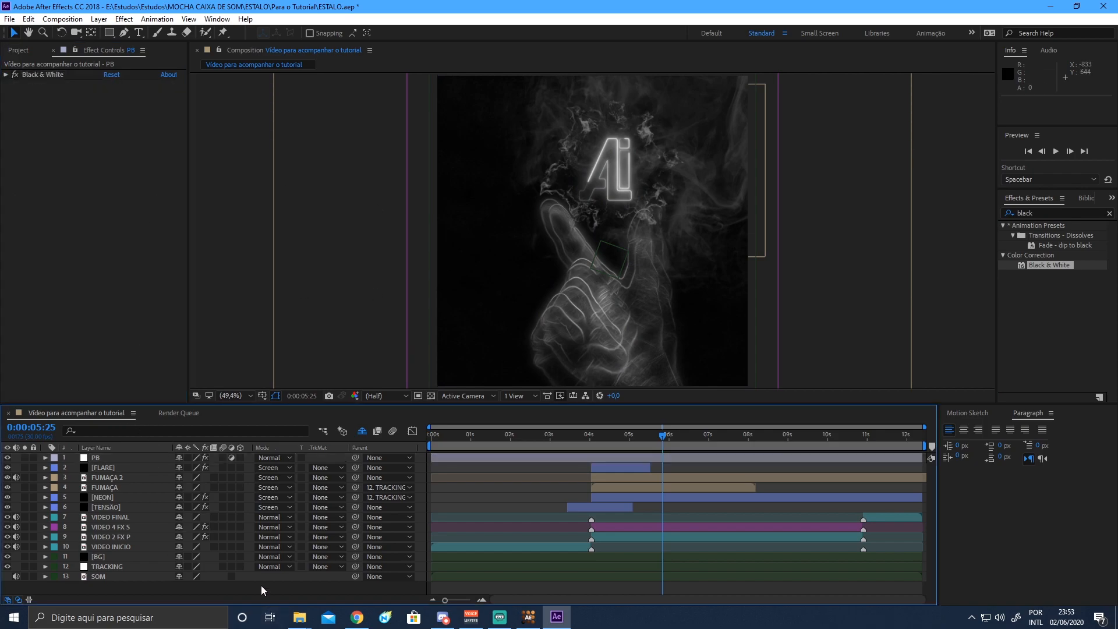
Add a second adjustment layer at the top of the composition and rename it COLOR.
right_click(261, 585)
mouse_move(294, 460)
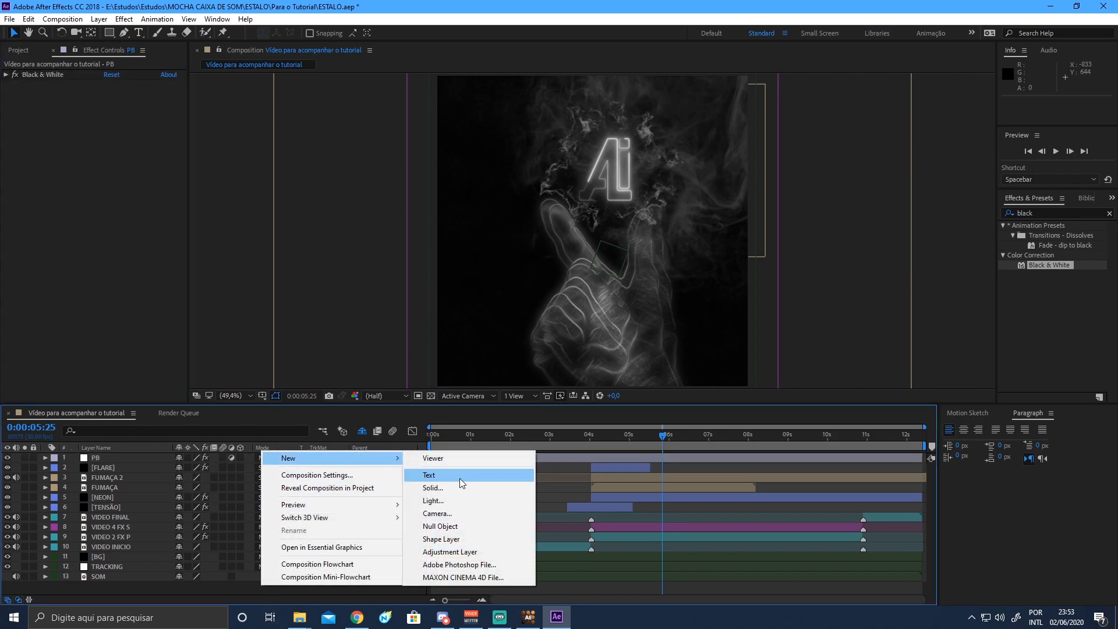
click(449, 553)
right_click(122, 457)
click(177, 599)
text(COLOR)
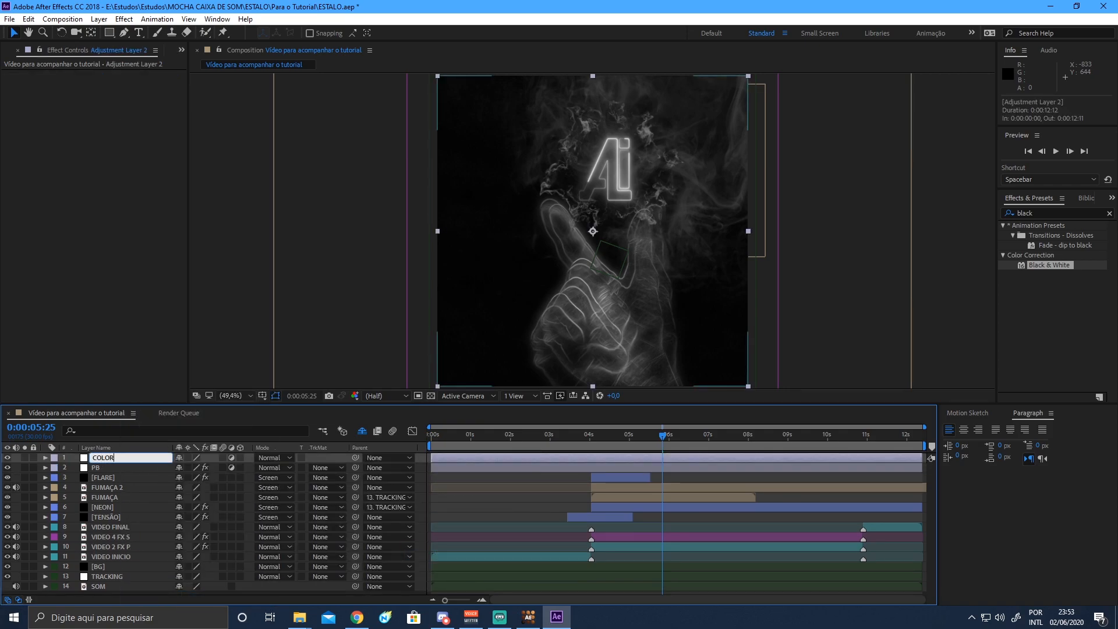
key(Return)
Give the PB and COLOR adjustment layers the Dark Green label colour.
click(117, 475)
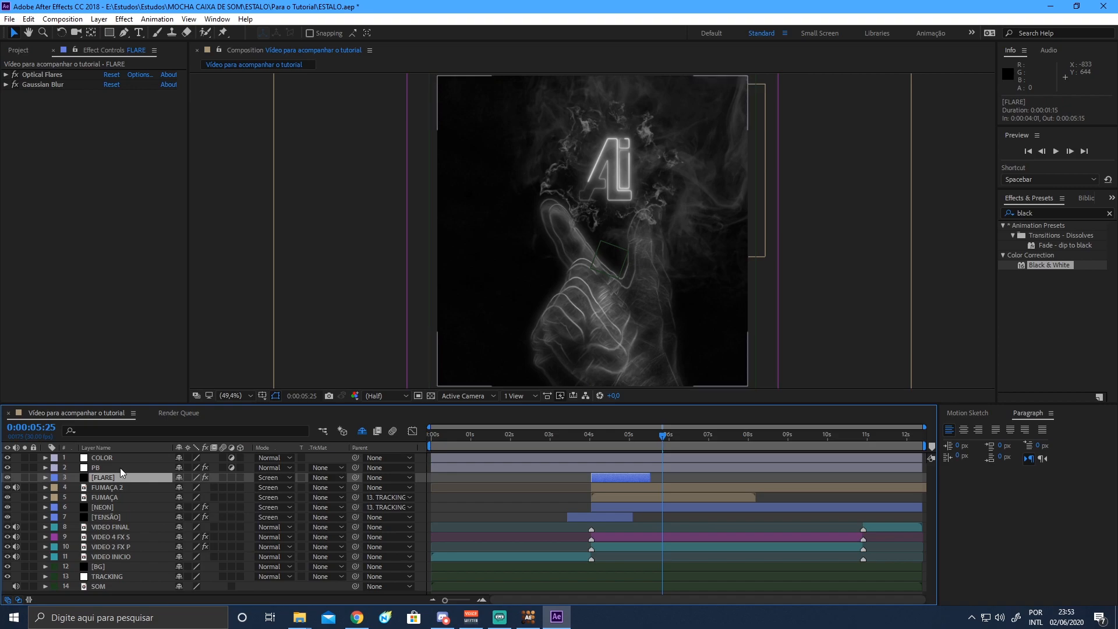
click(120, 467)
click(54, 468)
click(94, 473)
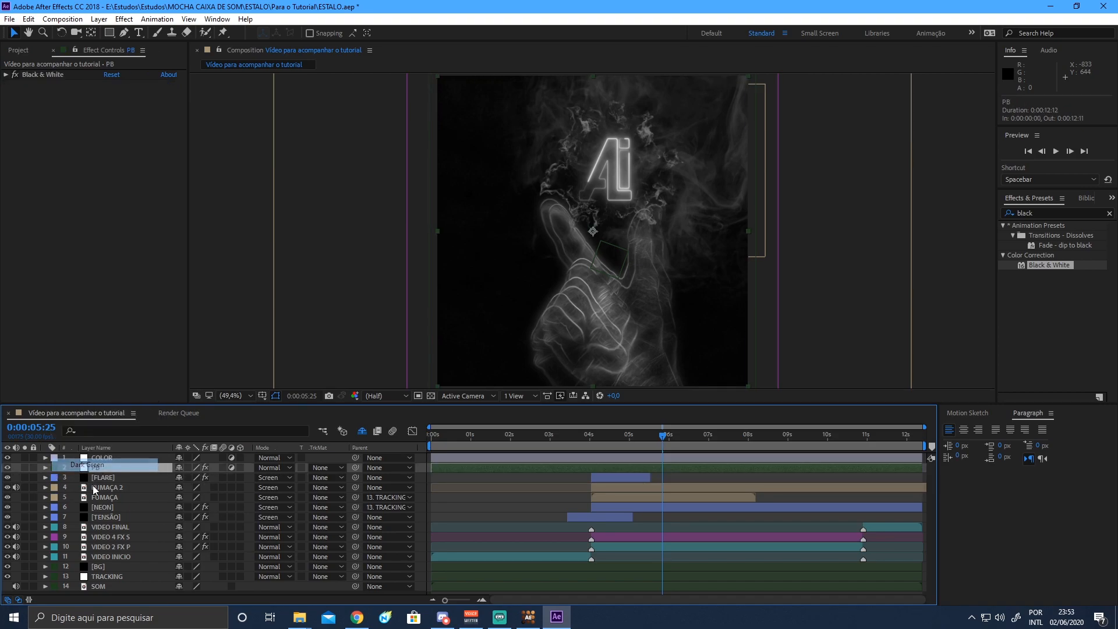
click(106, 460)
click(53, 458)
click(93, 461)
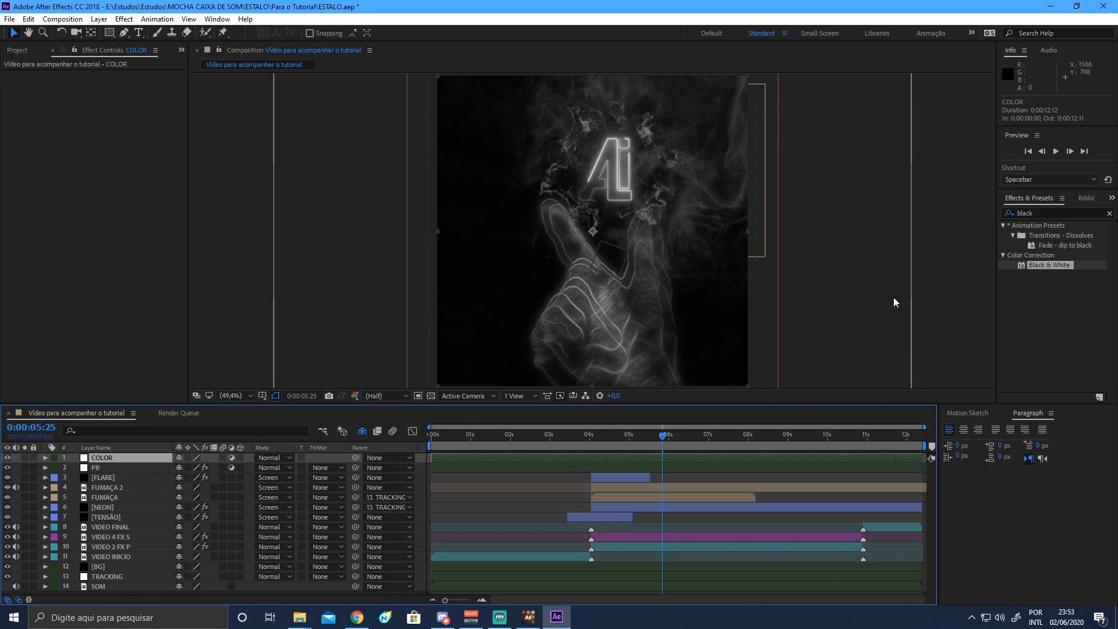
Find the CC Toner effect and apply it to the COLOR adjustment layer.
click(1031, 213)
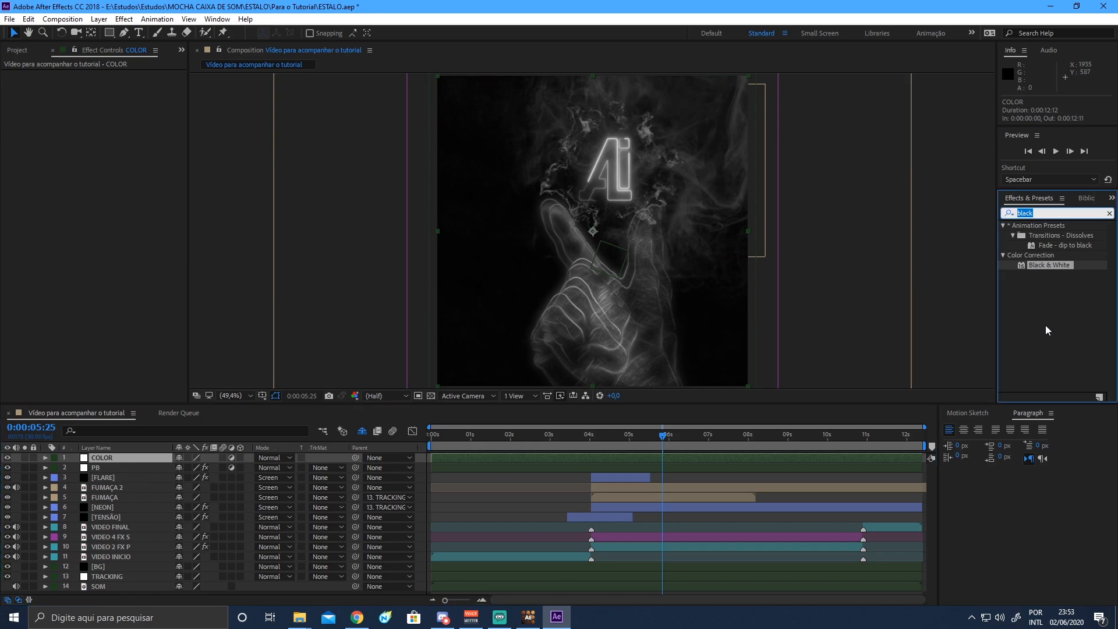
text(cc t)
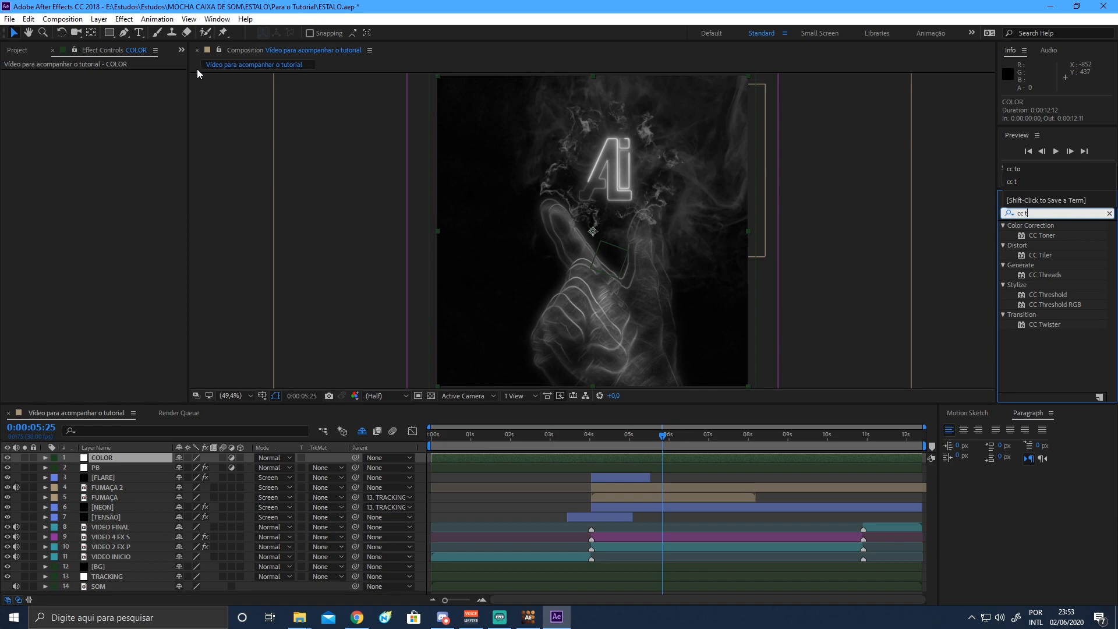
click(1052, 240)
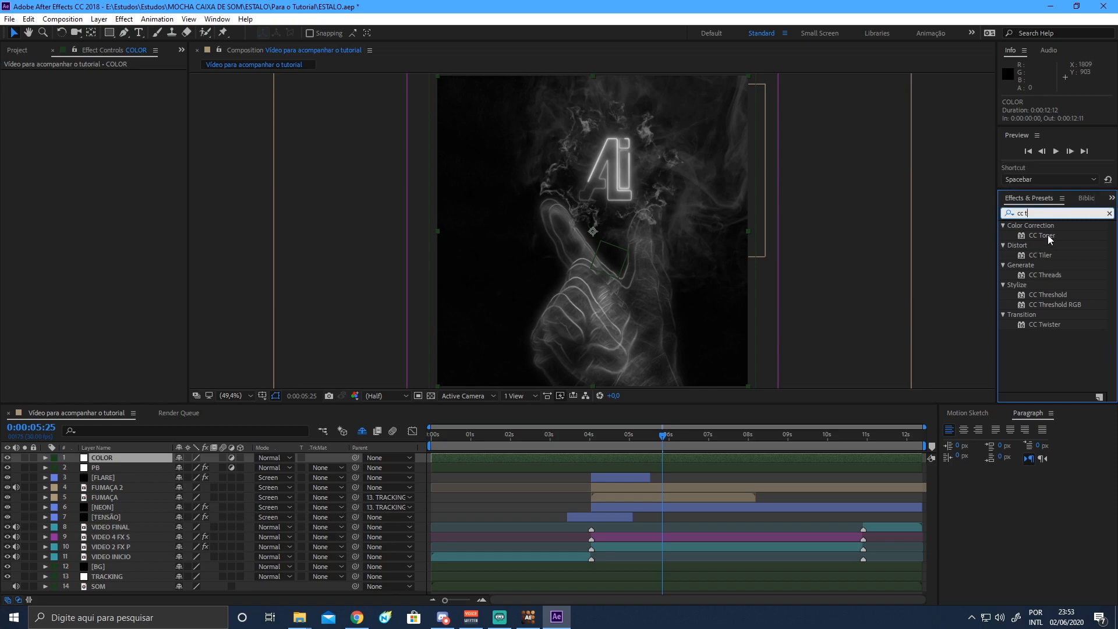
drag(1052, 236, 463, 226)
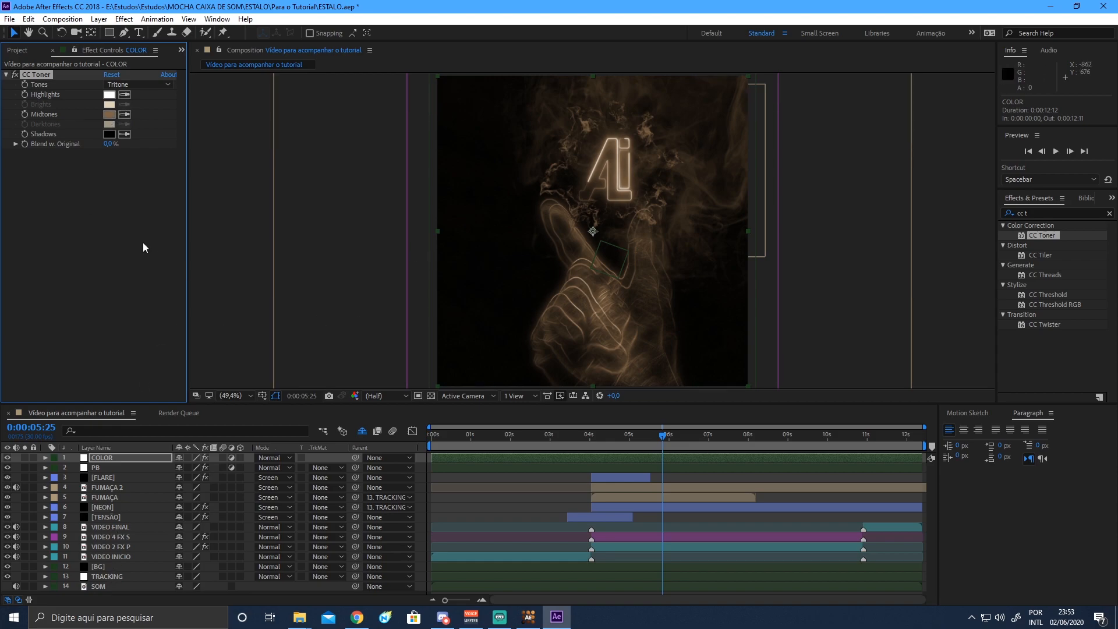
Copy the NEON layer's Saber glow colour 0084FF into the CC Toner Midtones on the COLOR layer and save the project.
click(103, 506)
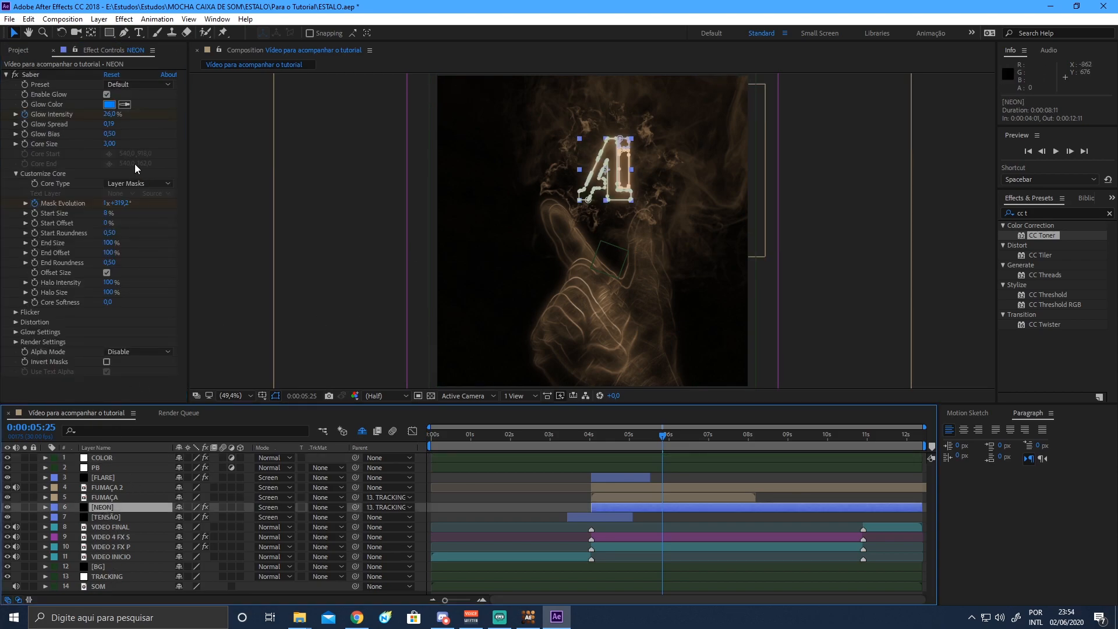
click(9, 83)
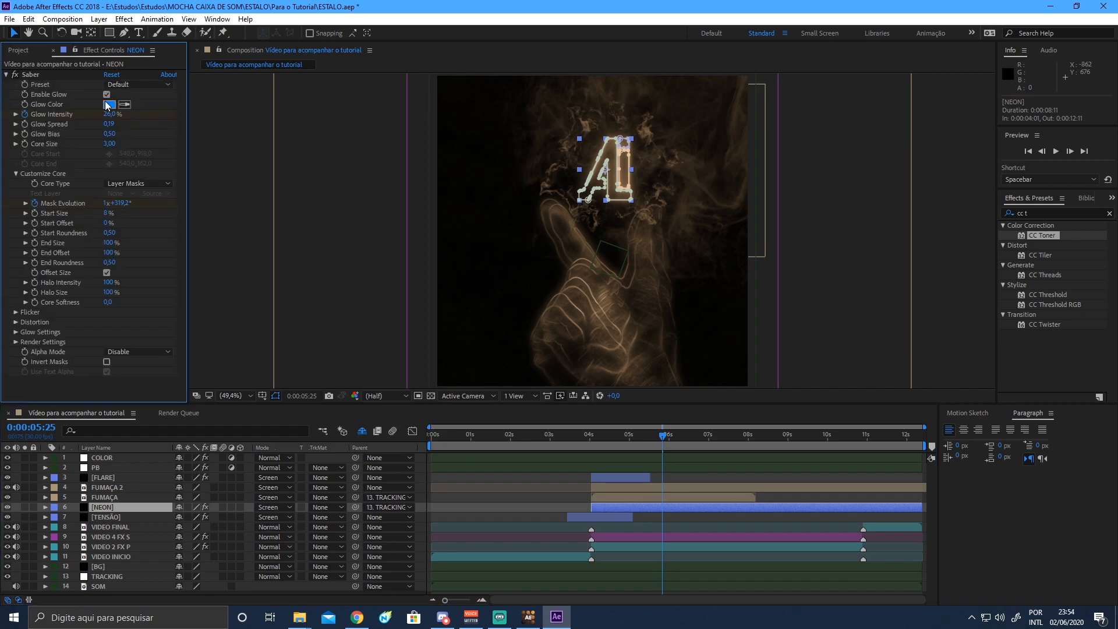
click(106, 103)
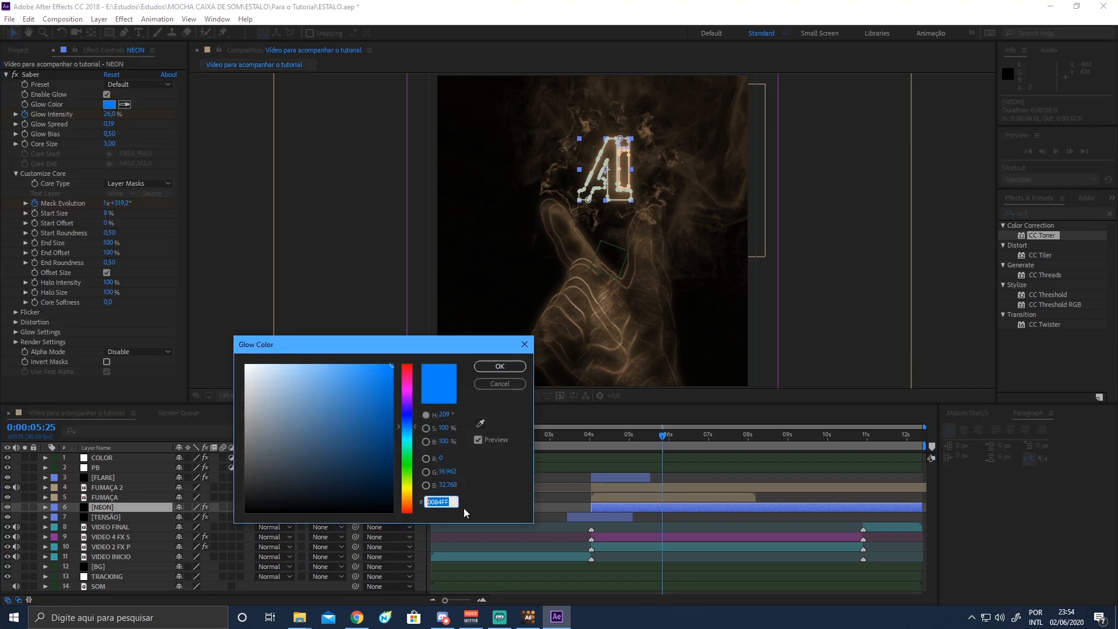
click(499, 367)
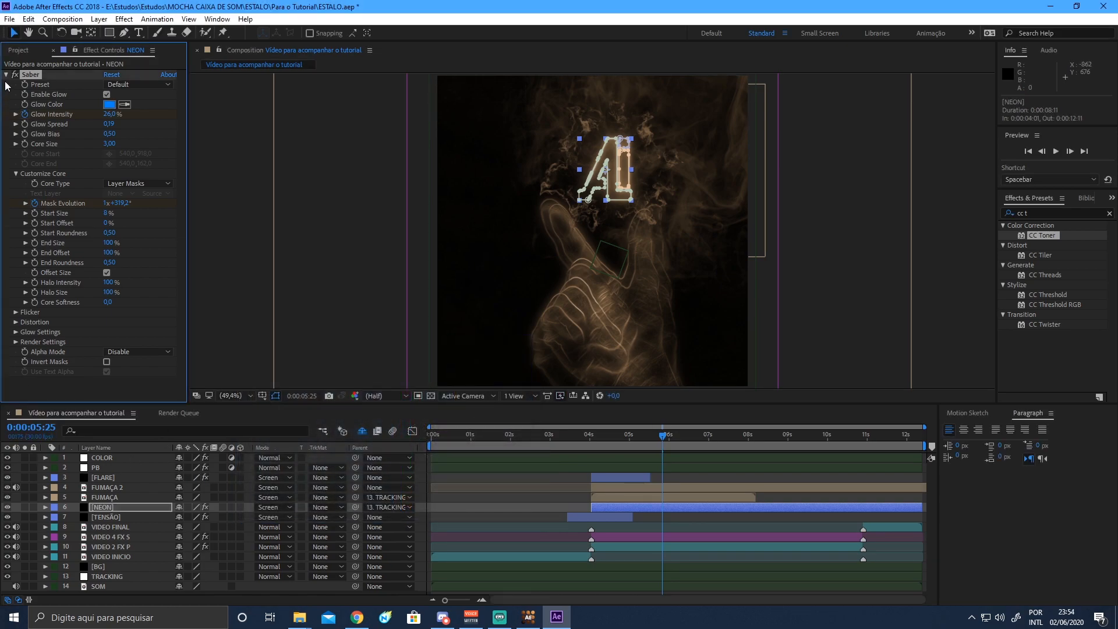
click(106, 460)
click(109, 114)
text(0084FF)
click(501, 367)
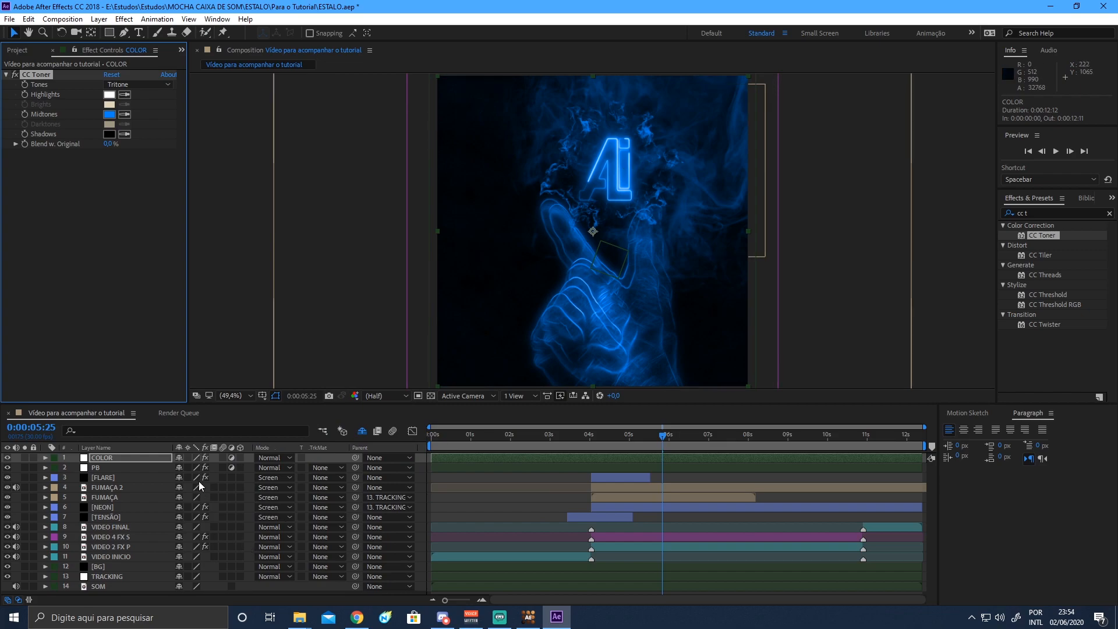
click(248, 469)
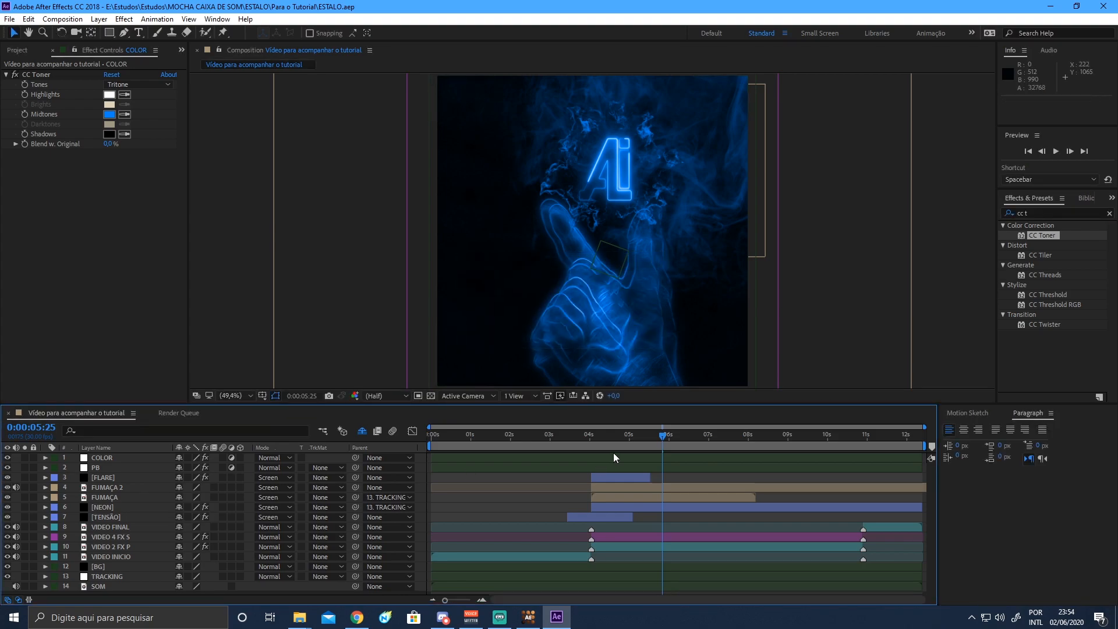
Trim the start of the COLOR and PB layers to the snap at 0:00:04:01.
click(519, 435)
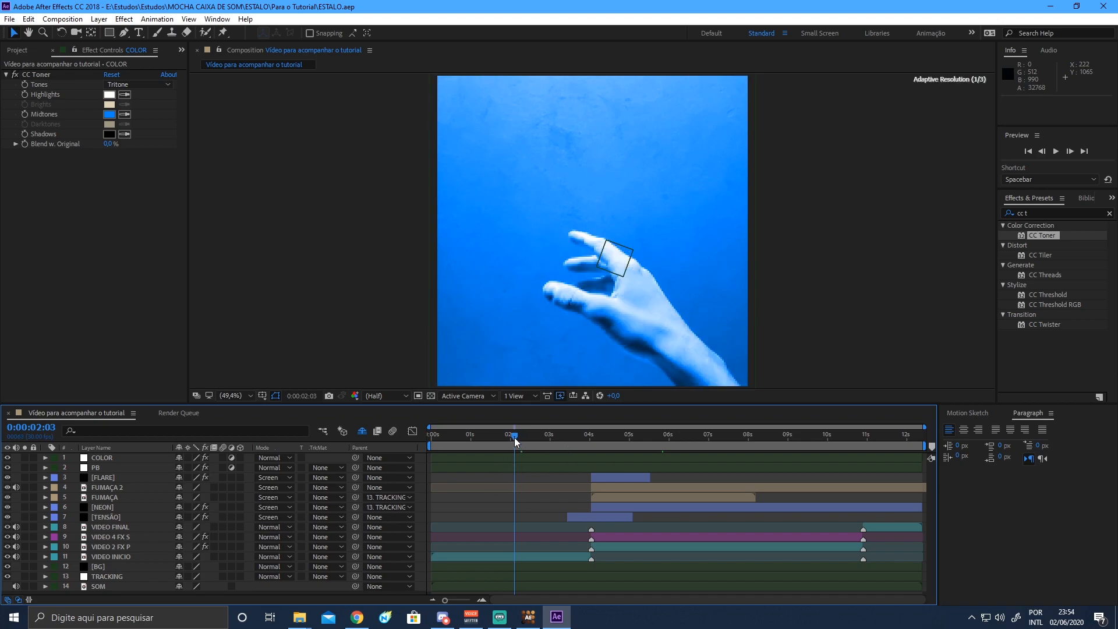
drag(520, 435, 592, 438)
click(114, 467)
shift+click(102, 458)
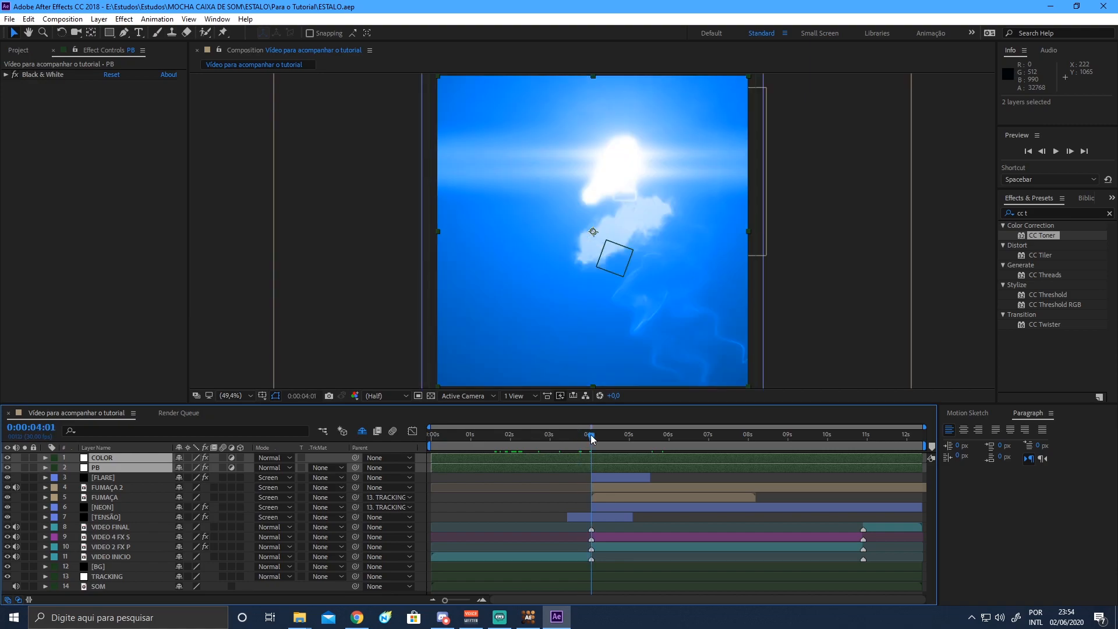
click(125, 491)
click(109, 467)
shift+click(117, 457)
key(alt+bracketleft)
Trim the end of the COLOR and PB layers to 0:00:10:26 and check the frames around the cut.
drag(553, 438, 862, 442)
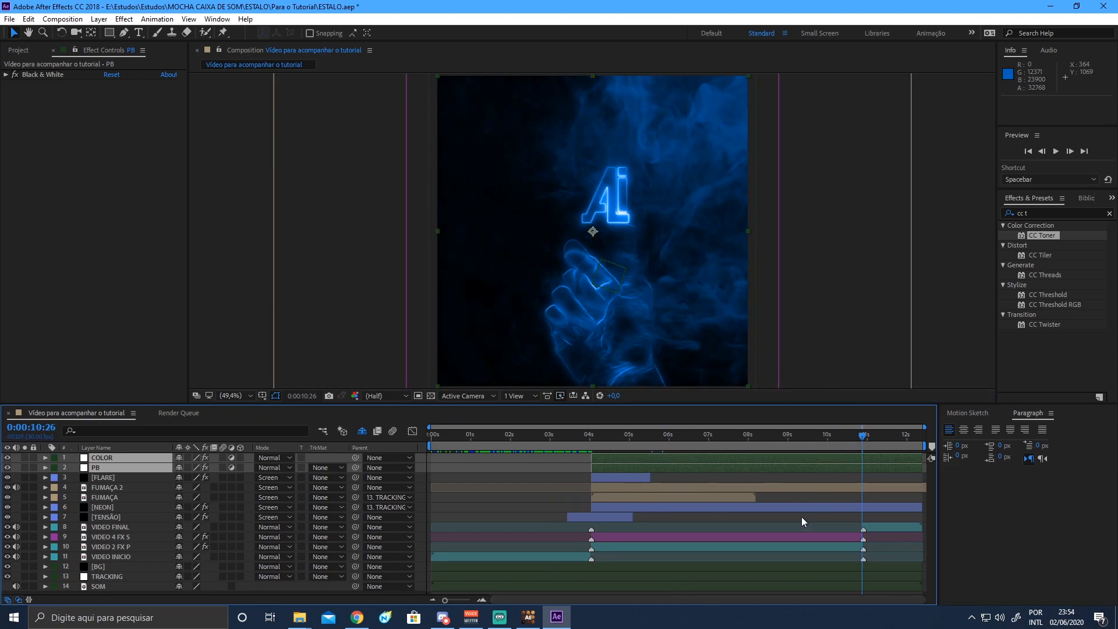
key(alt+bracketright)
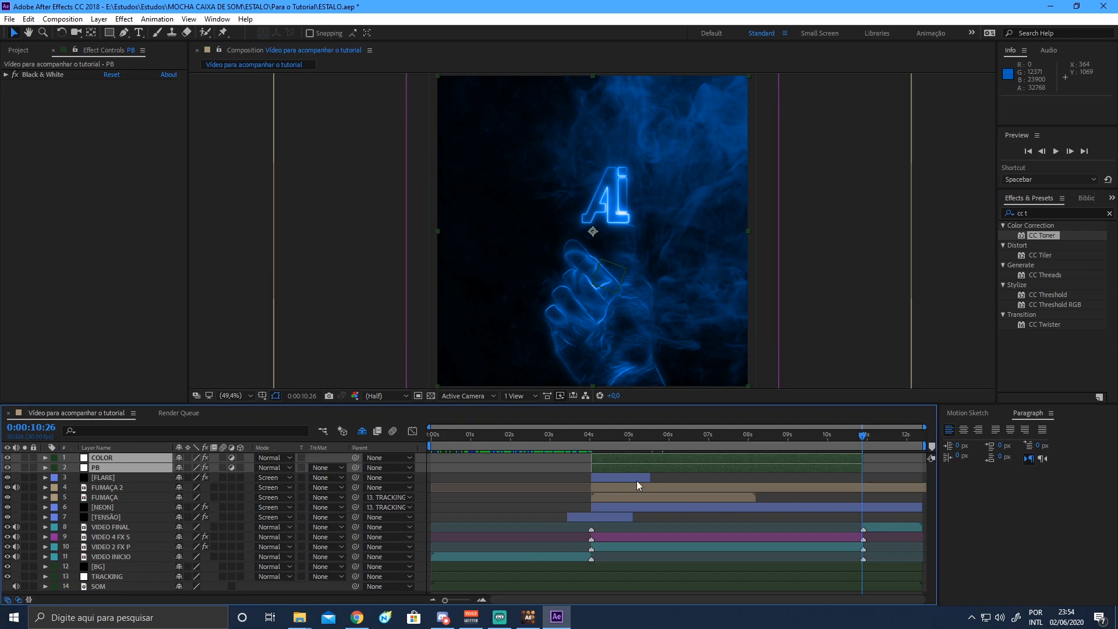
drag(833, 438, 864, 435)
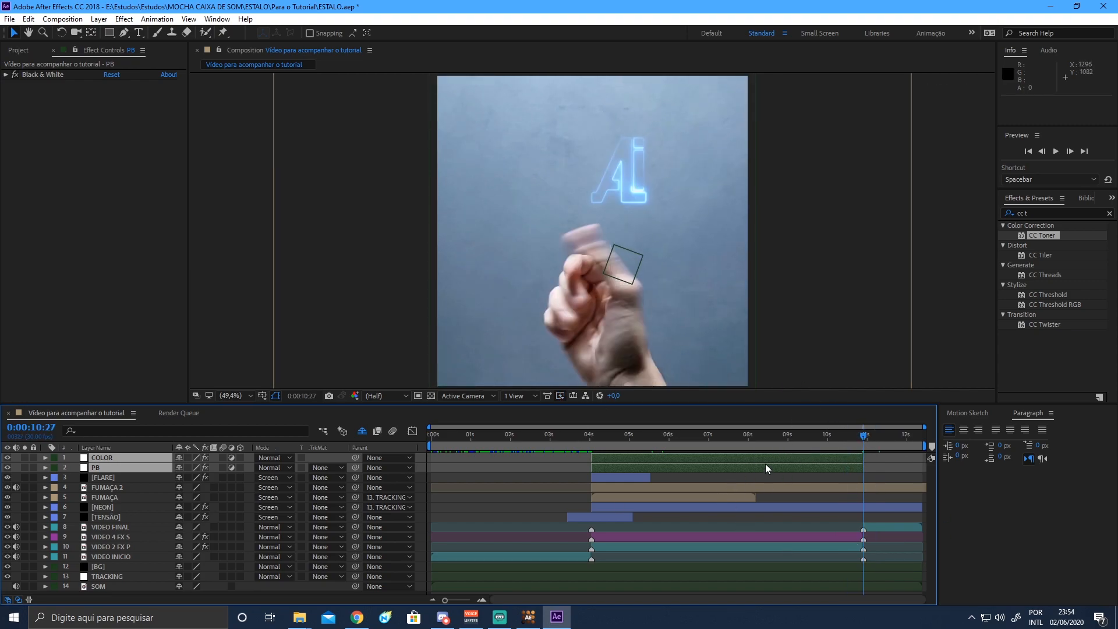
key(Page_Up)
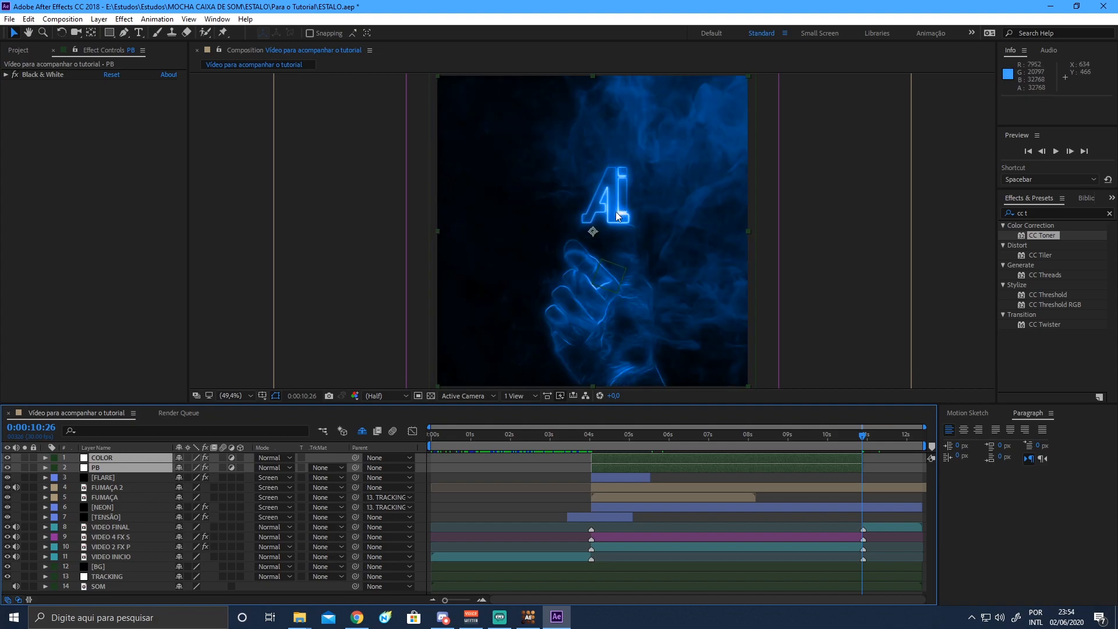
Trim the end of the NEON layer to 0:00:10:26 and check the frames after the cut.
click(110, 507)
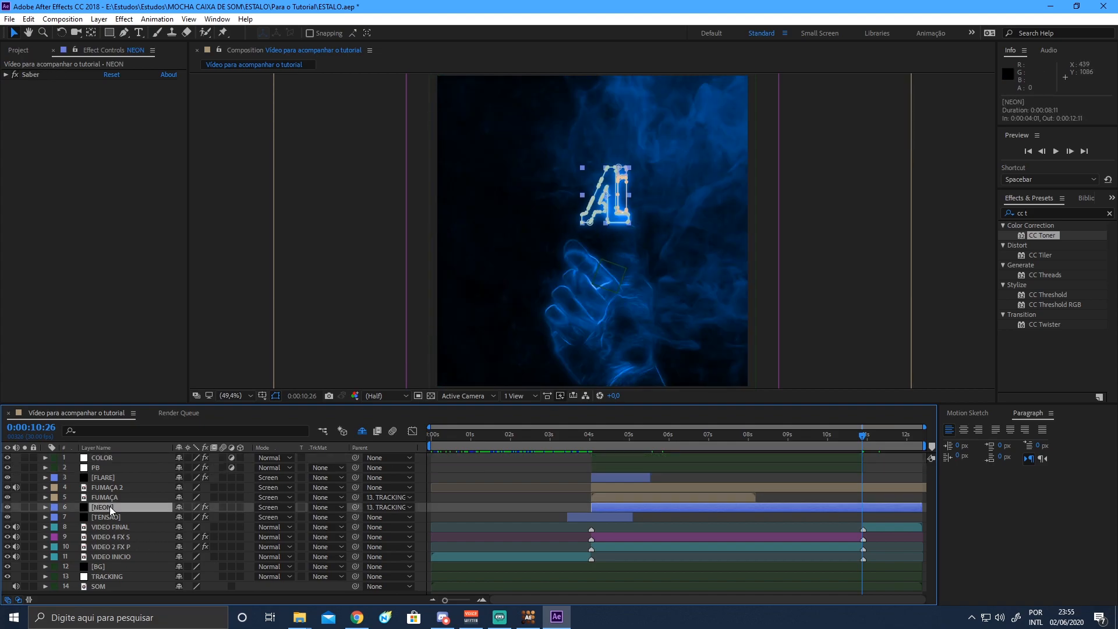
key(alt+bracketright)
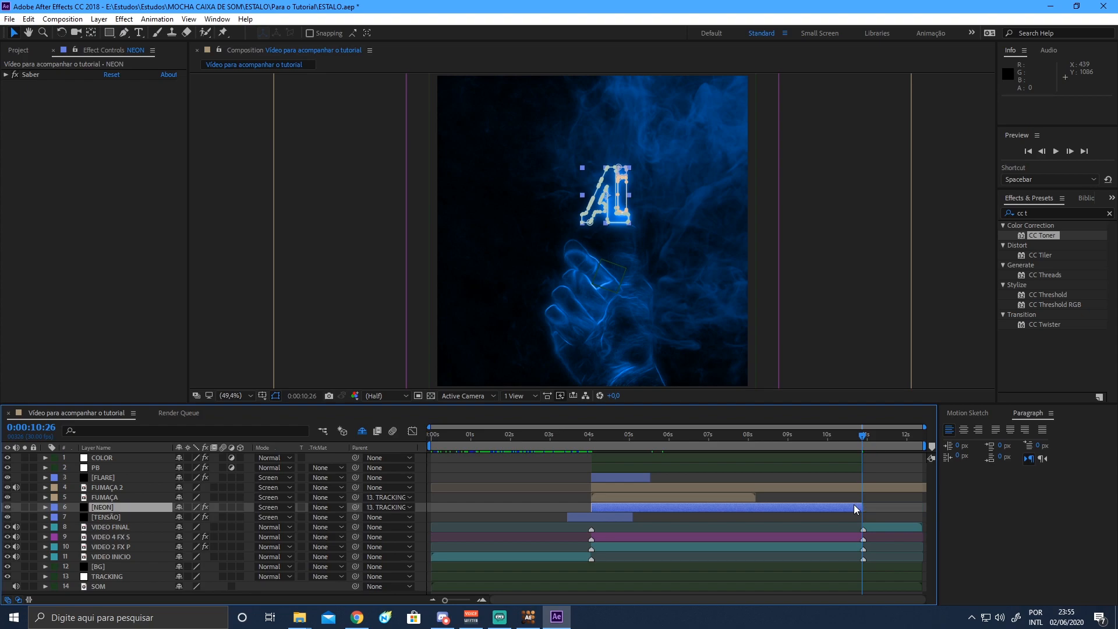
drag(843, 439, 878, 444)
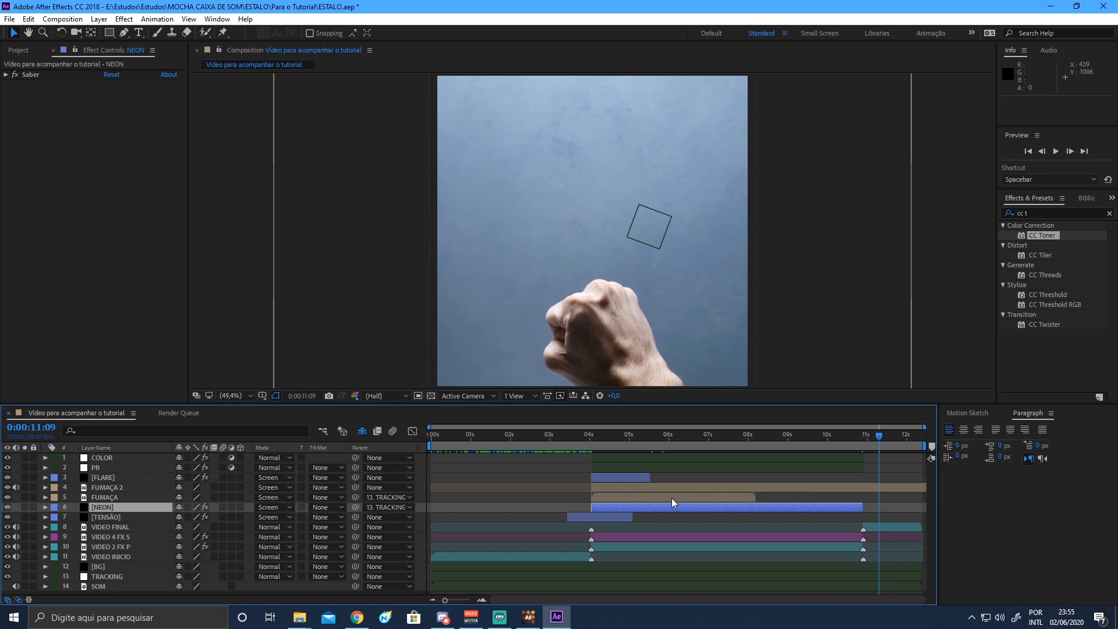
Start the work area at 0:00:10:06 and preview the transition out of the effect.
drag(836, 434, 847, 439)
key(b)
key(space)
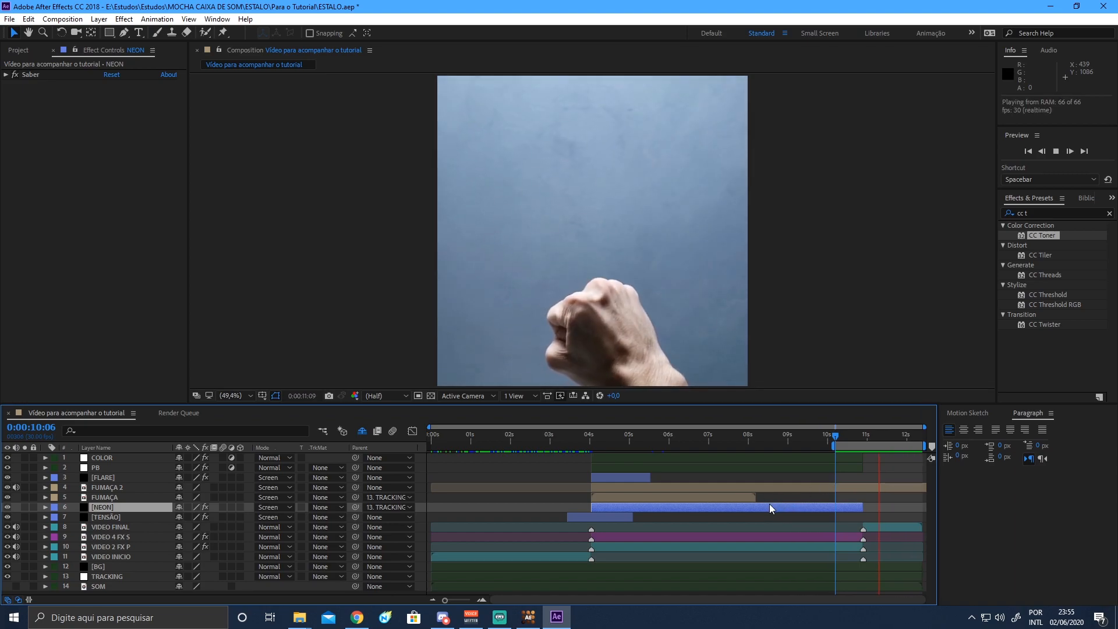
key(space)
key(space)
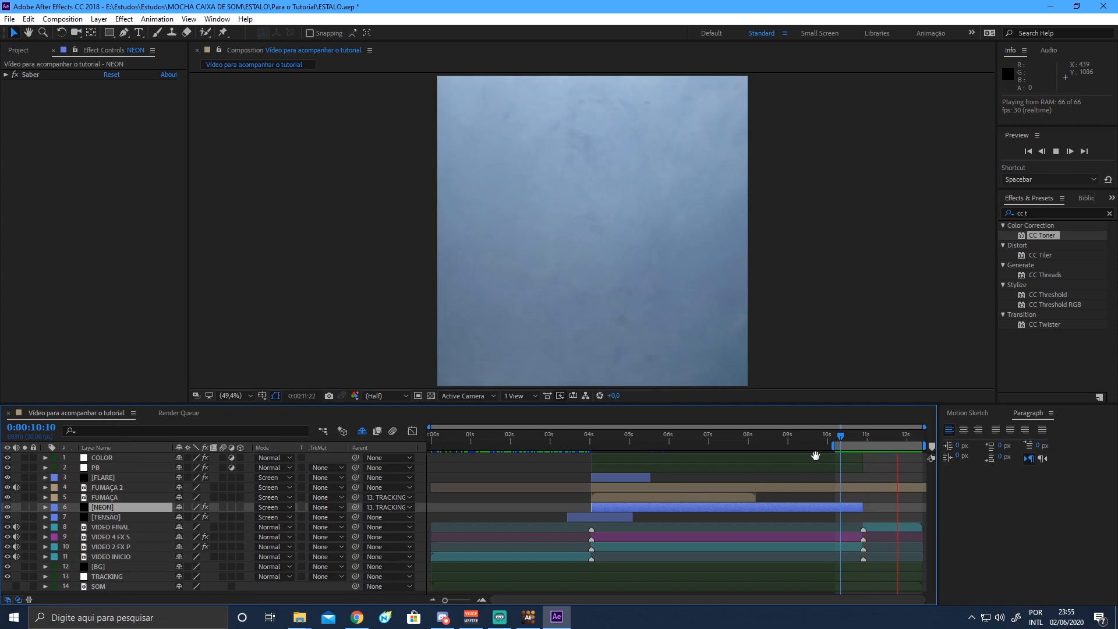
key(space)
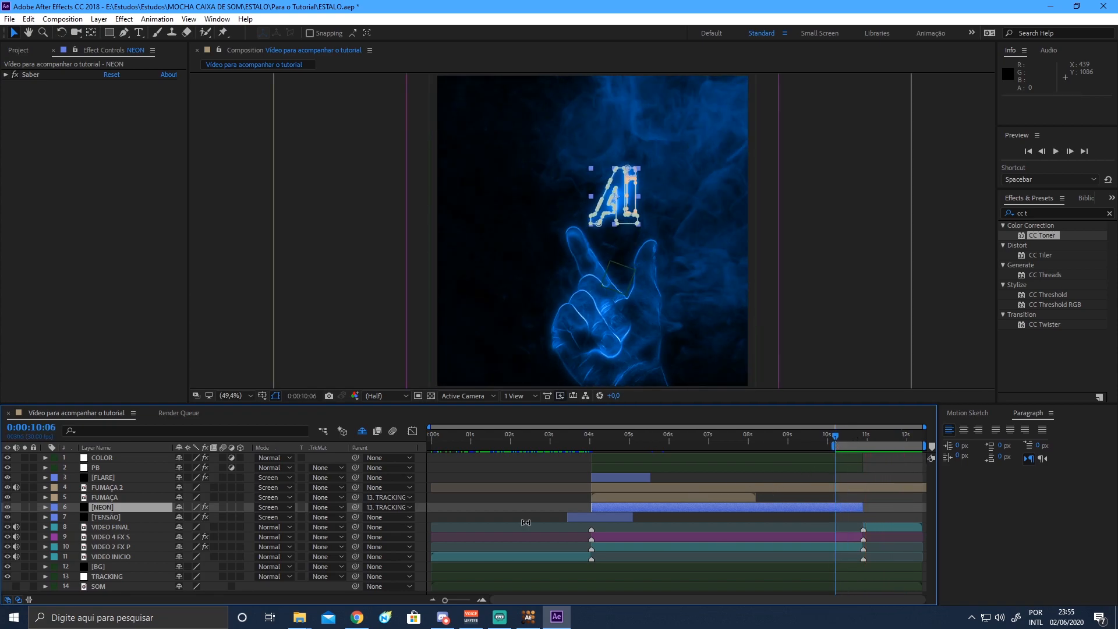
Trim the end of the FUMAÇA 2 layer to 0:00:10:26.
click(126, 488)
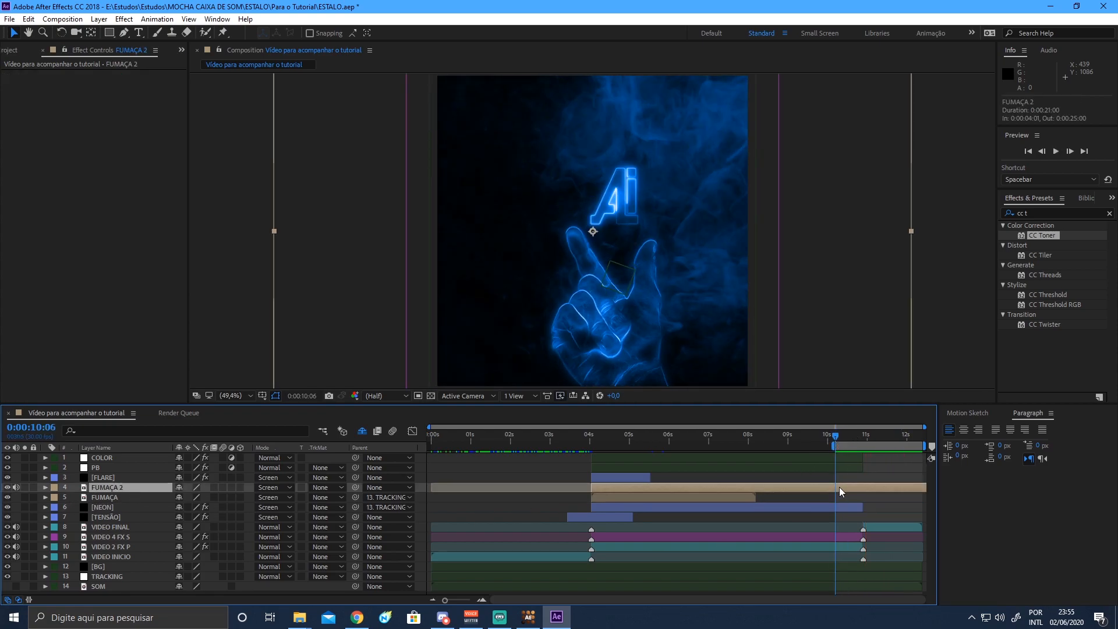
click(862, 435)
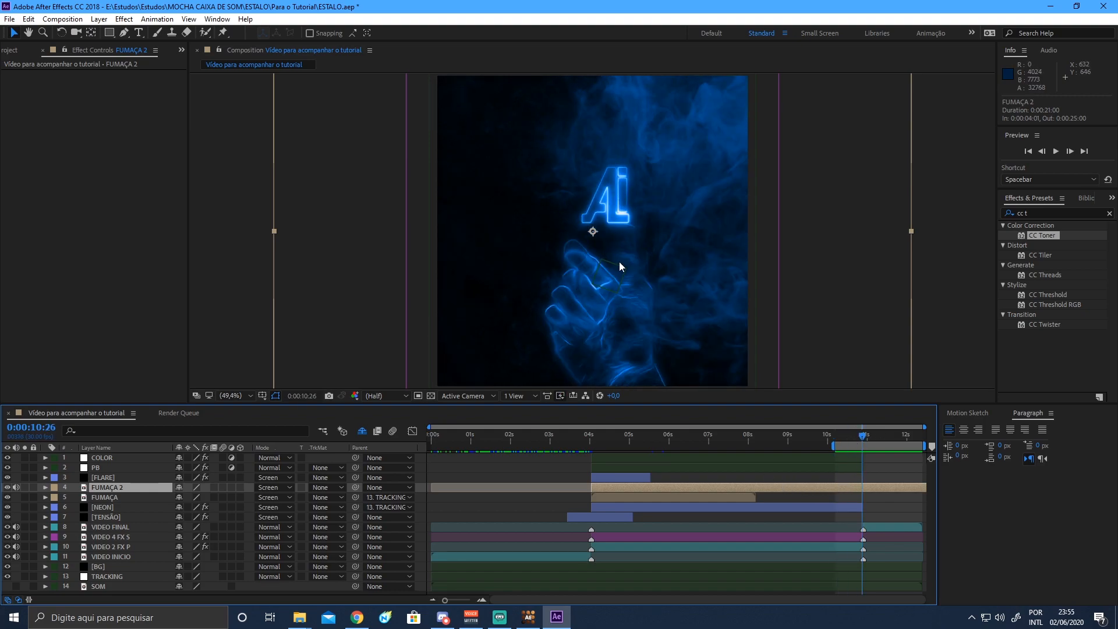
key(alt+bracketright)
key(space)
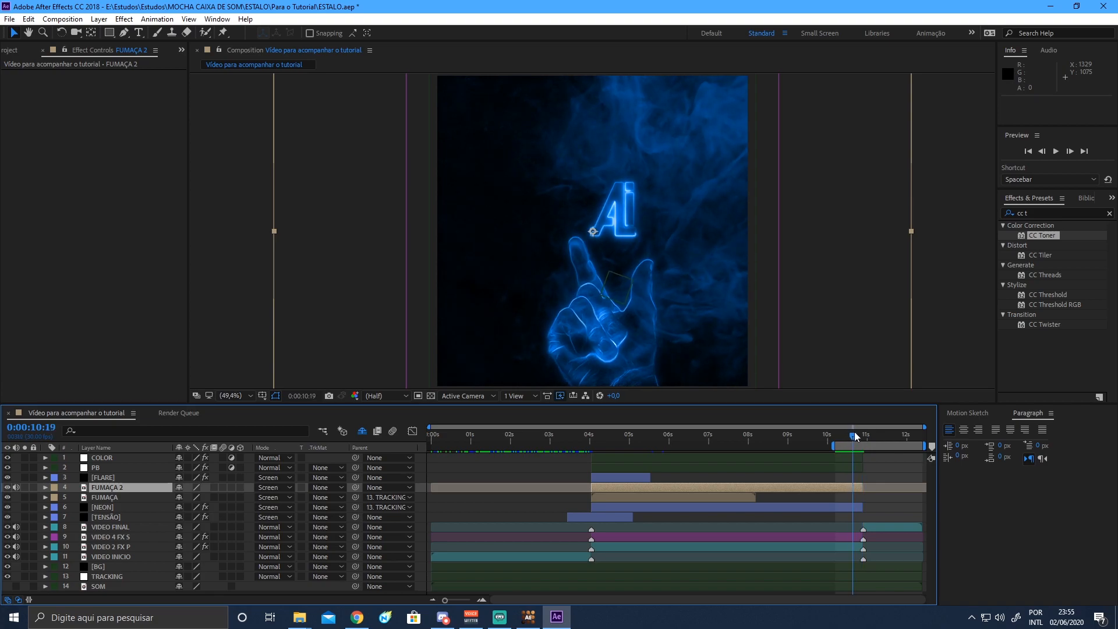
Extend the work area back to the composition's start, scrub through the effect and deselect all layers.
drag(832, 445, 430, 445)
drag(546, 436, 697, 491)
drag(699, 440, 520, 439)
click(330, 457)
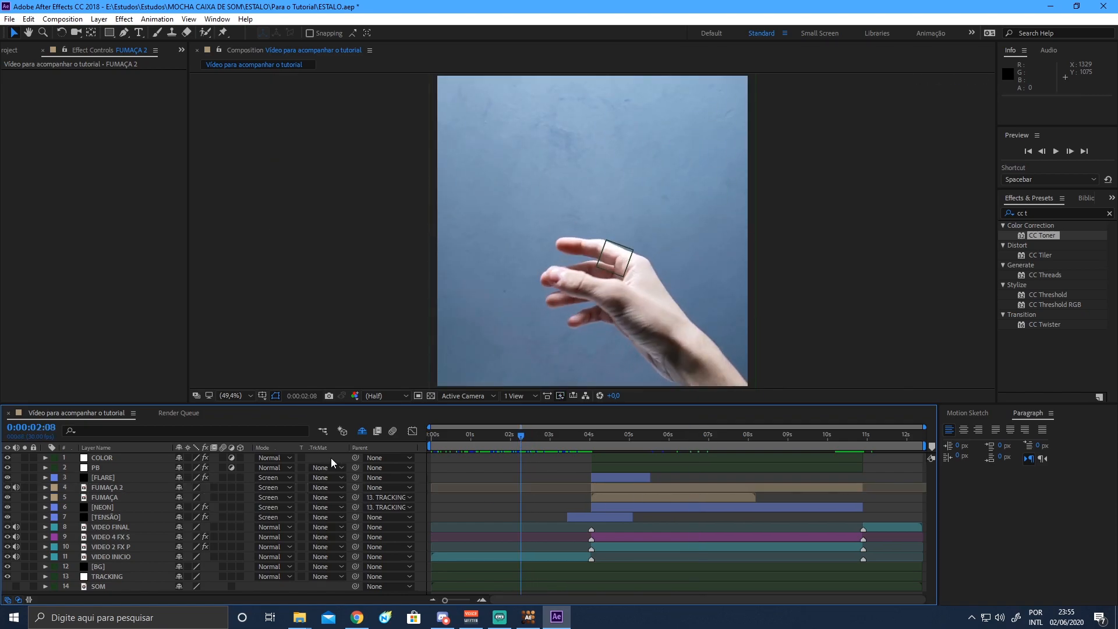
Import the image Subtle-Grunge-Texture-1.jpg from the file explorer into the project.
key(alt+Tab)
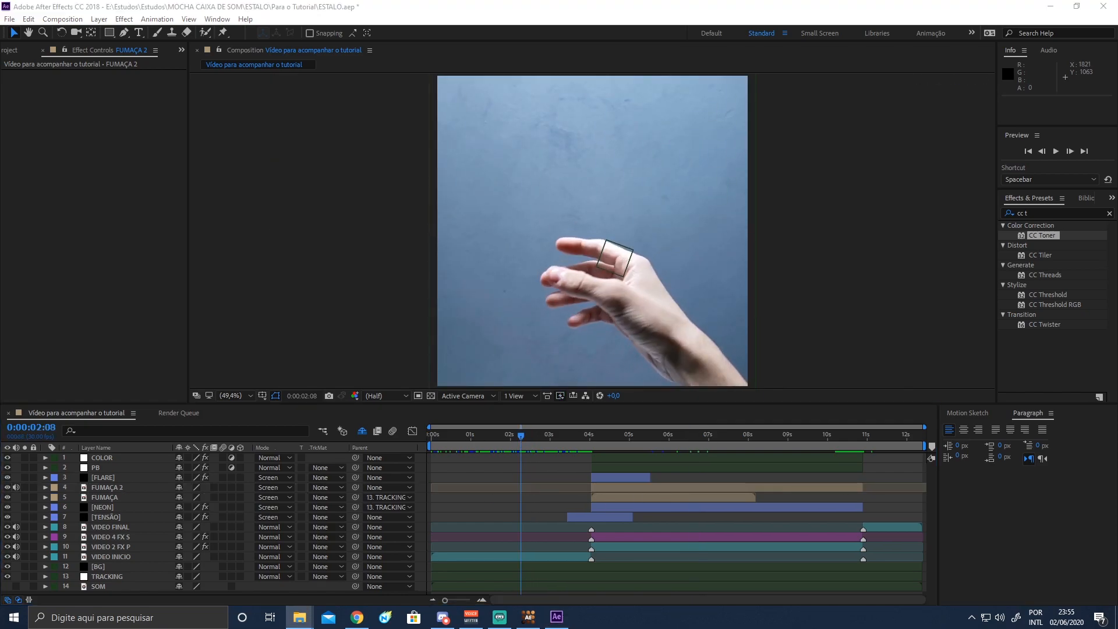
click(627, 444)
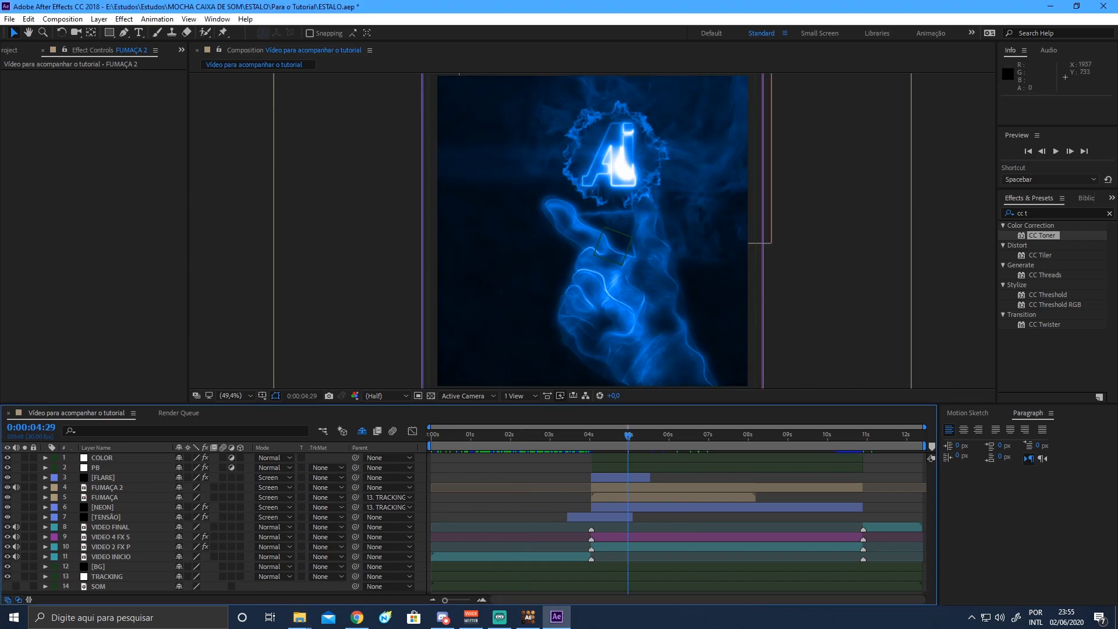
key(alt+Tab)
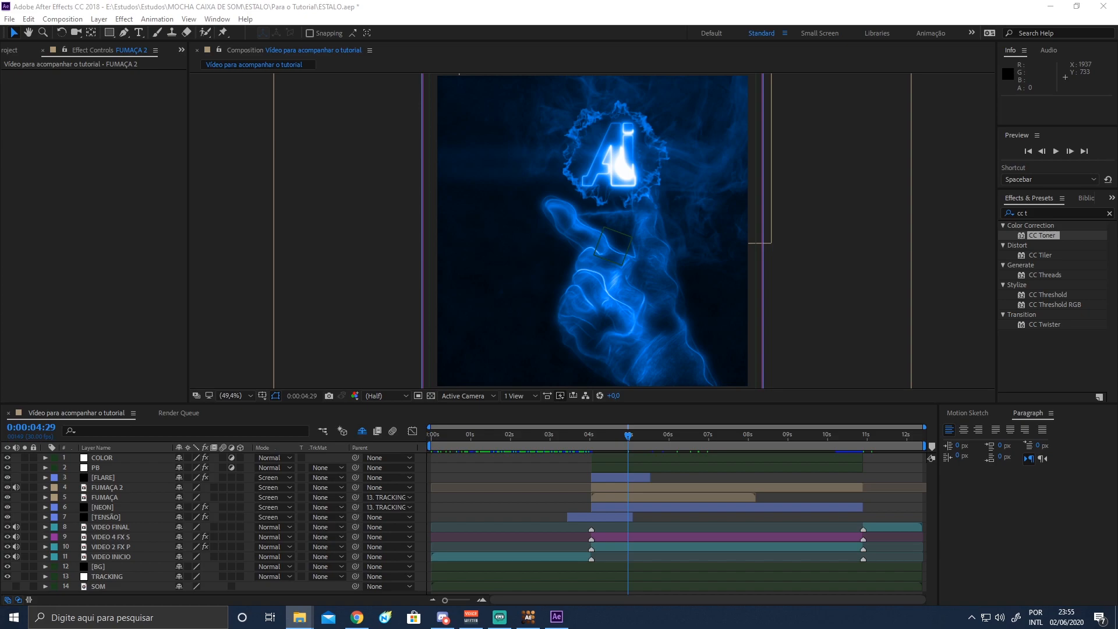
click(9, 51)
click(93, 295)
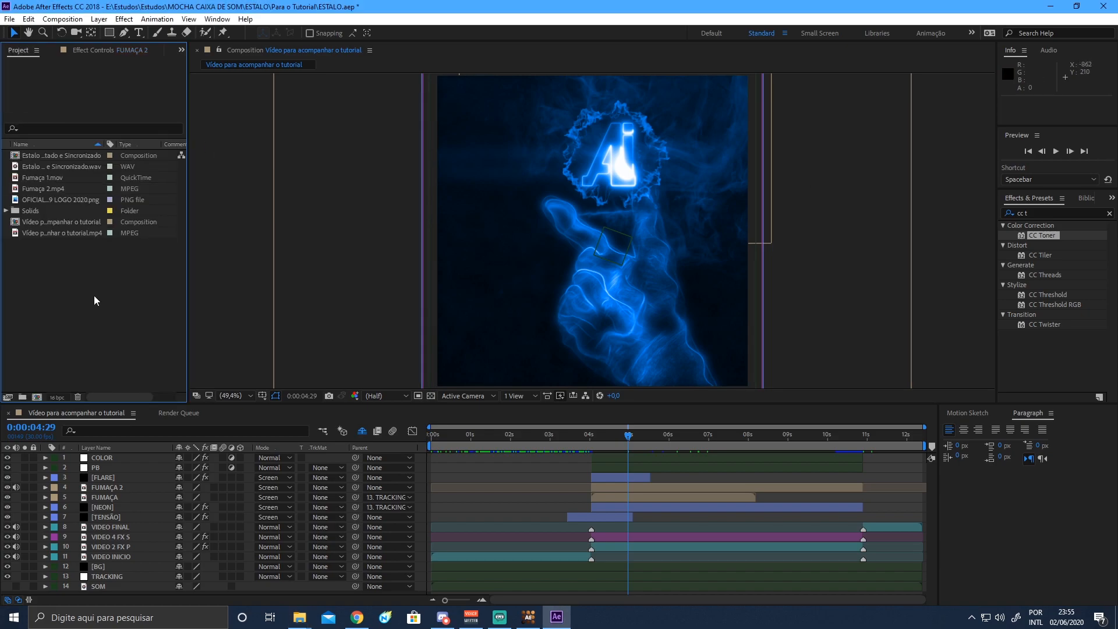
drag(1117, 279, 53, 326)
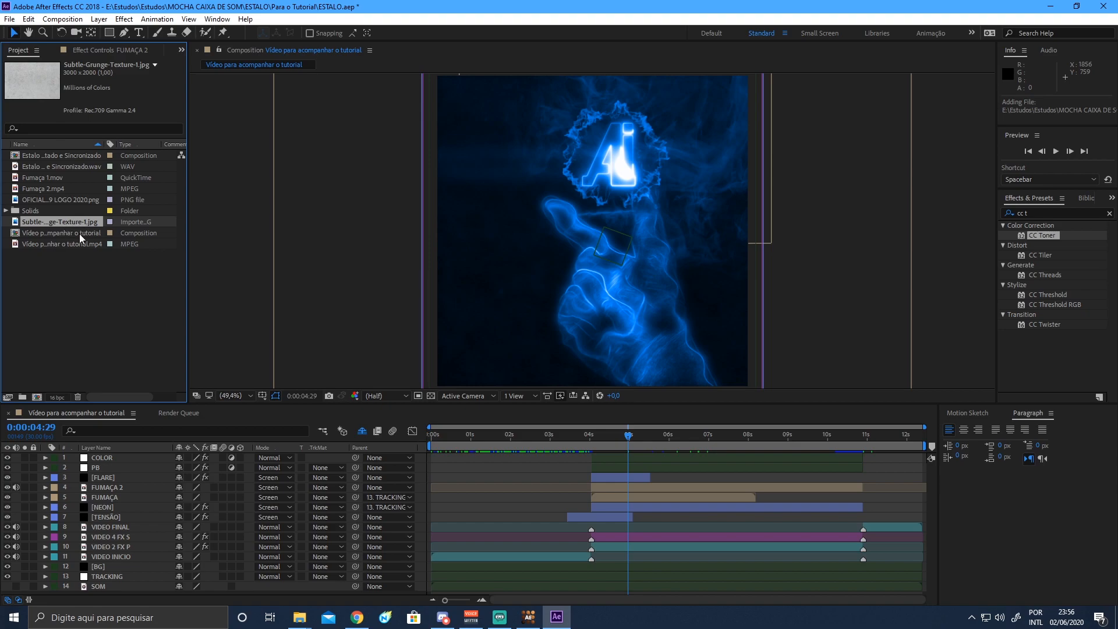
Place the grunge texture in the composition directly below the TENSÃO layer and set its blending mode to Multiply.
drag(77, 233, 143, 522)
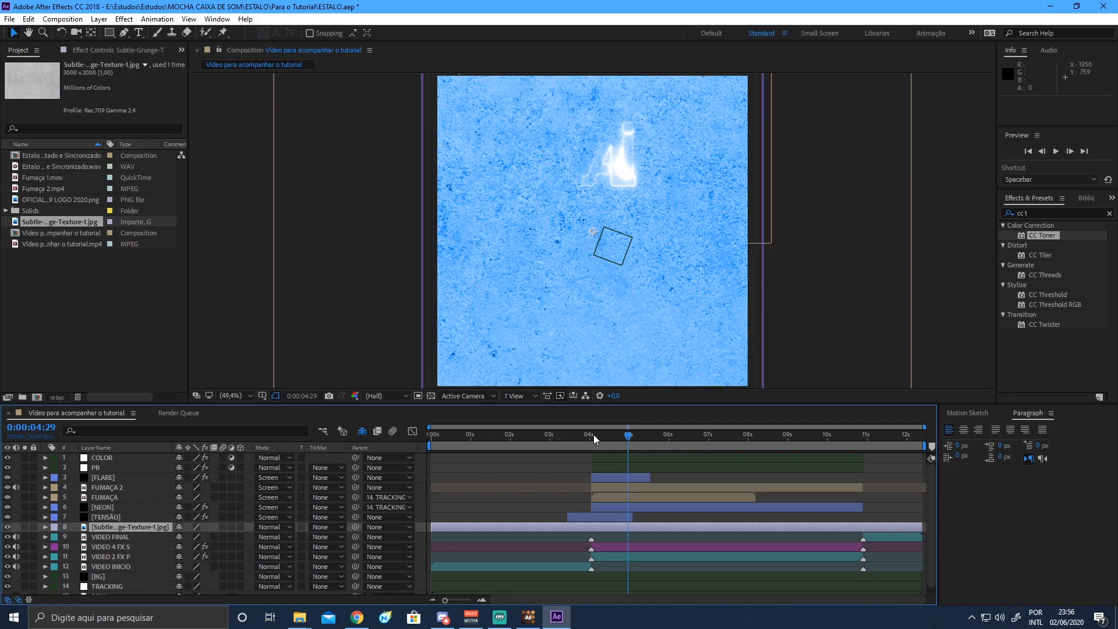
click(282, 528)
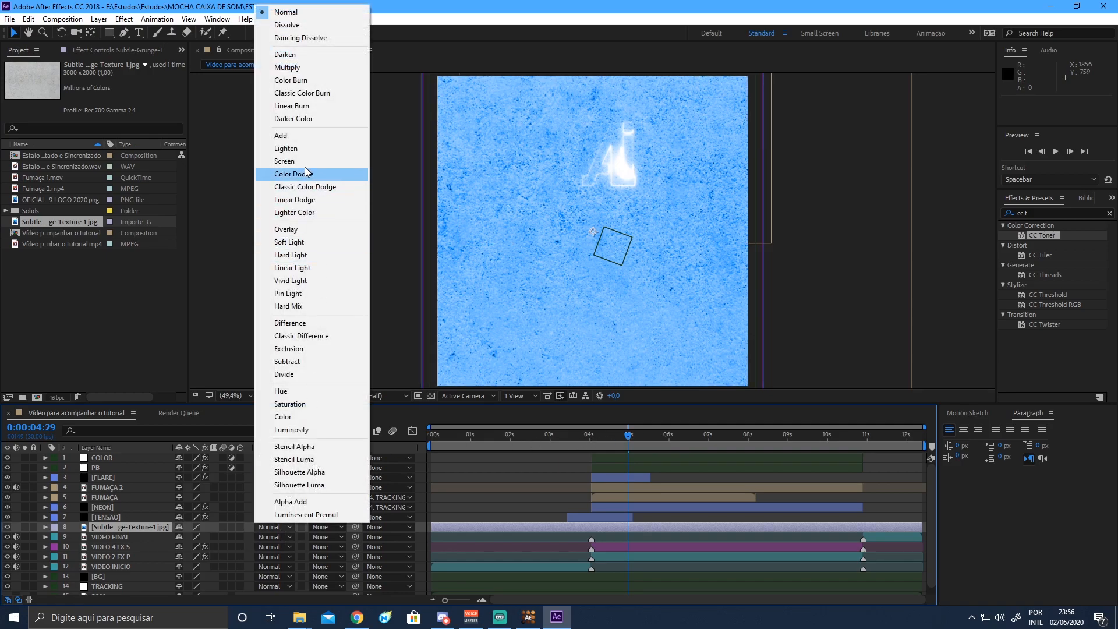
click(295, 68)
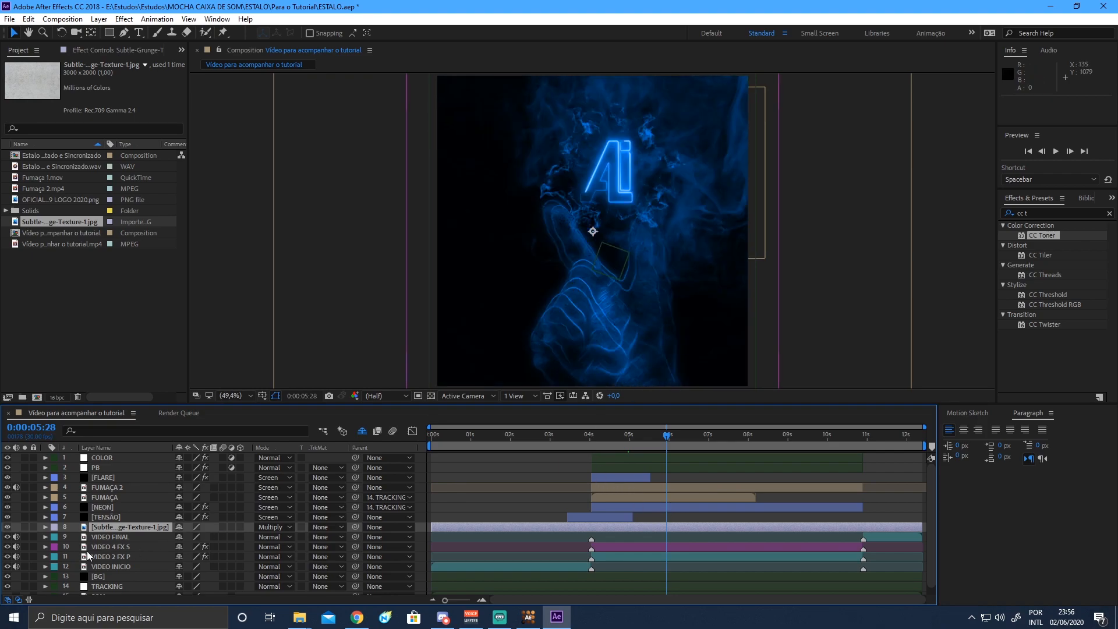
Toggle the grunge texture layer's visibility to compare the frame with and without it.
click(7, 527)
click(6, 528)
click(7, 527)
click(7, 528)
click(6, 527)
click(7, 527)
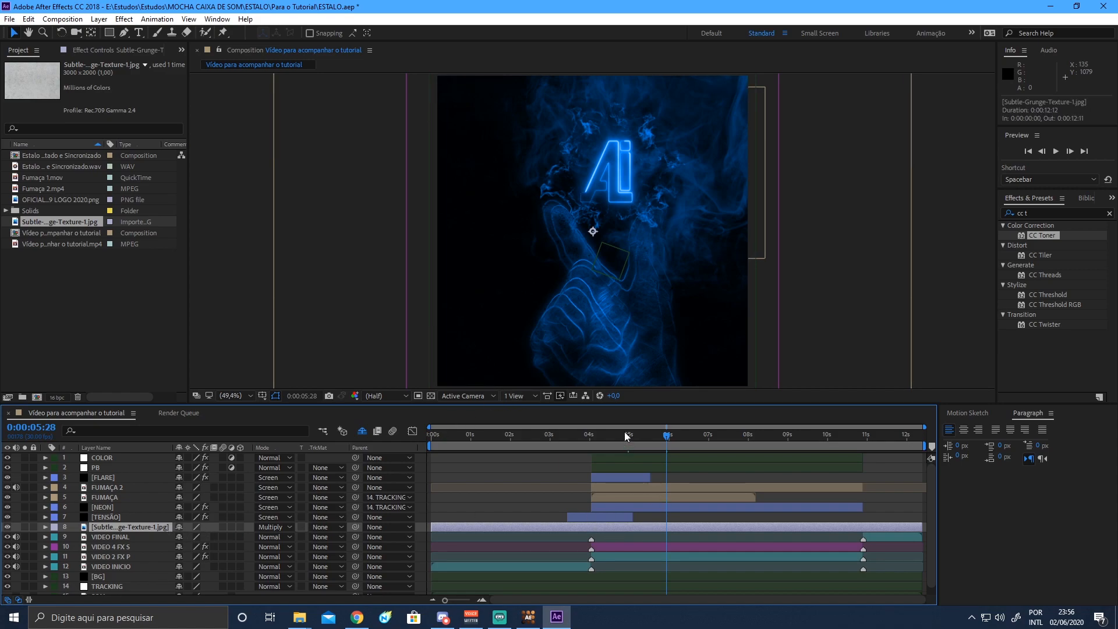
Give the grunge texture layer a dark green label and trim it to run from 0:00:04:01 to 0:00:10:26.
click(55, 527)
click(75, 528)
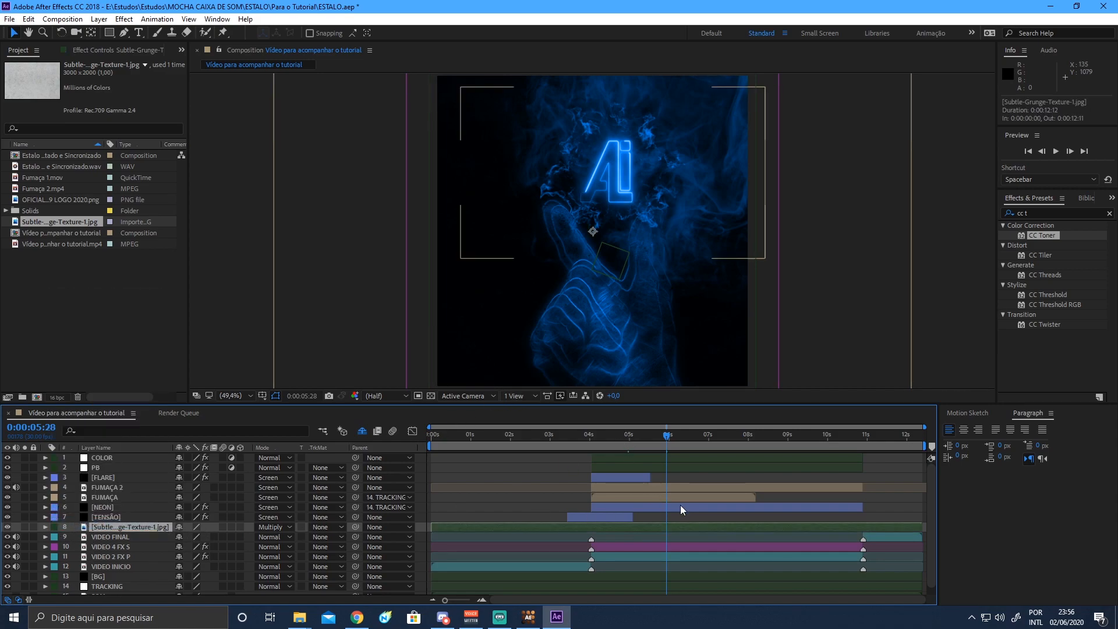
click(596, 441)
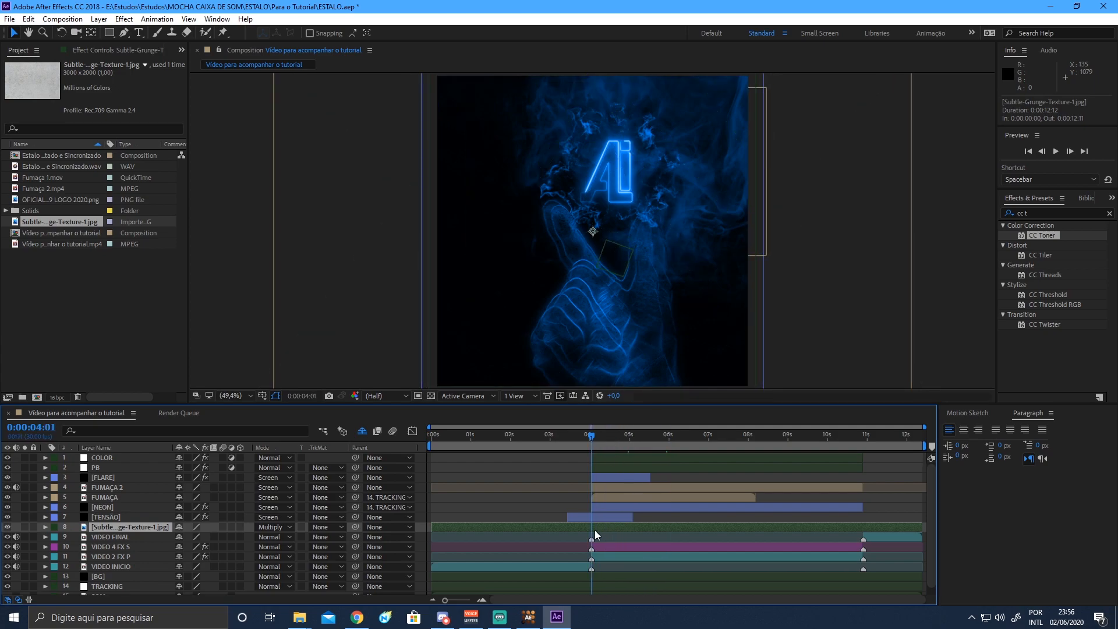
key(alt+bracketleft)
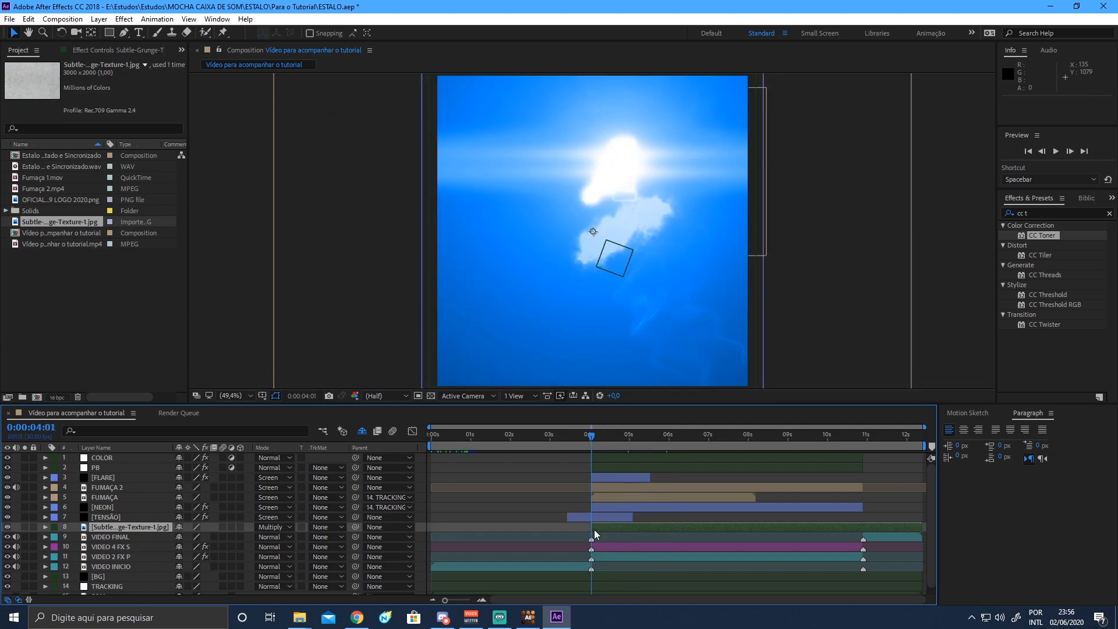
click(859, 438)
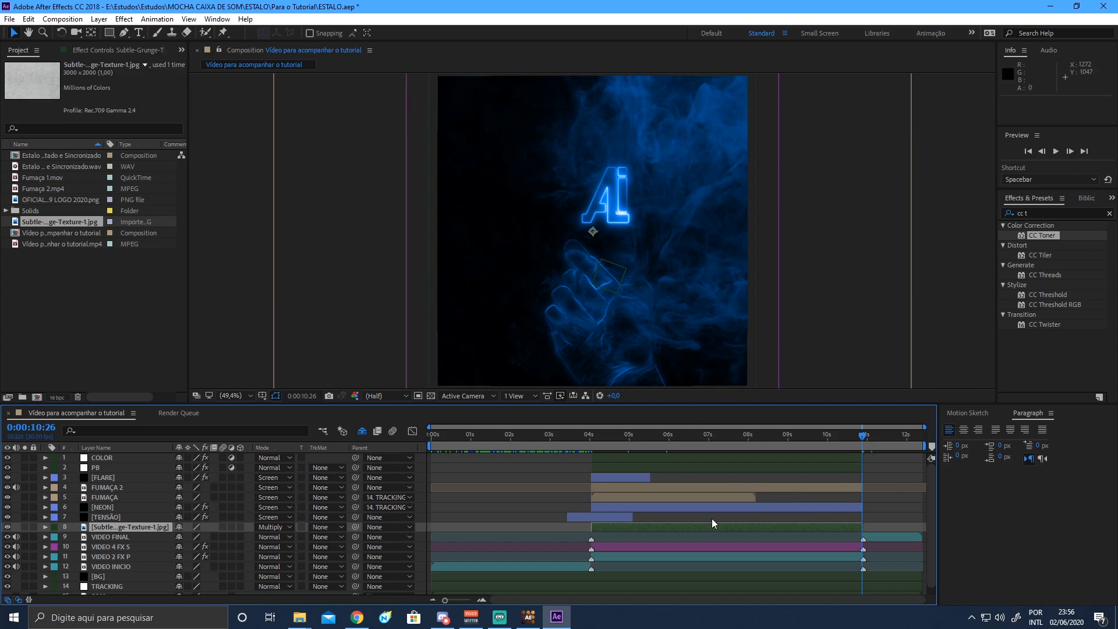
Scrub through the textured effect and rename the grunge texture layer as TEXTURE.
drag(525, 438, 703, 436)
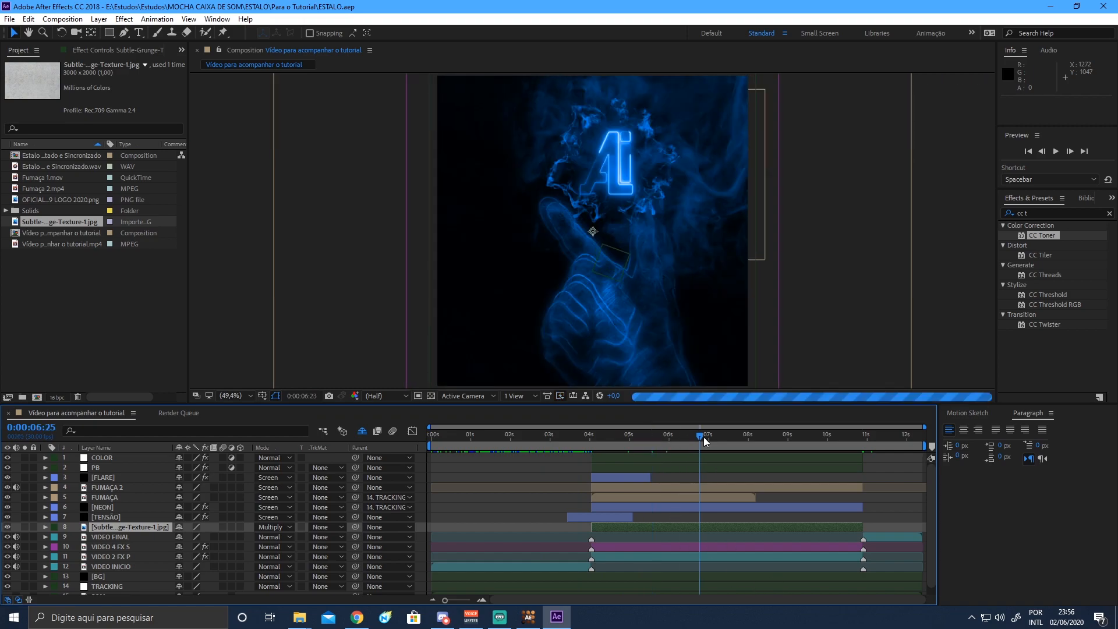
click(330, 456)
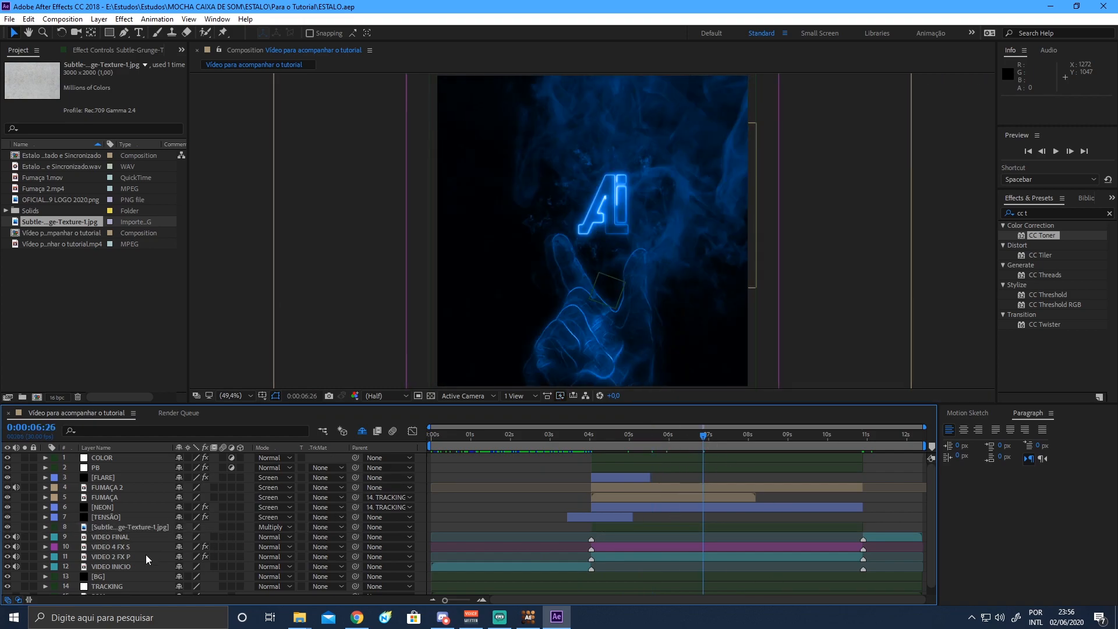
right_click(134, 529)
click(161, 523)
text(TEXTURE)
key(Return)
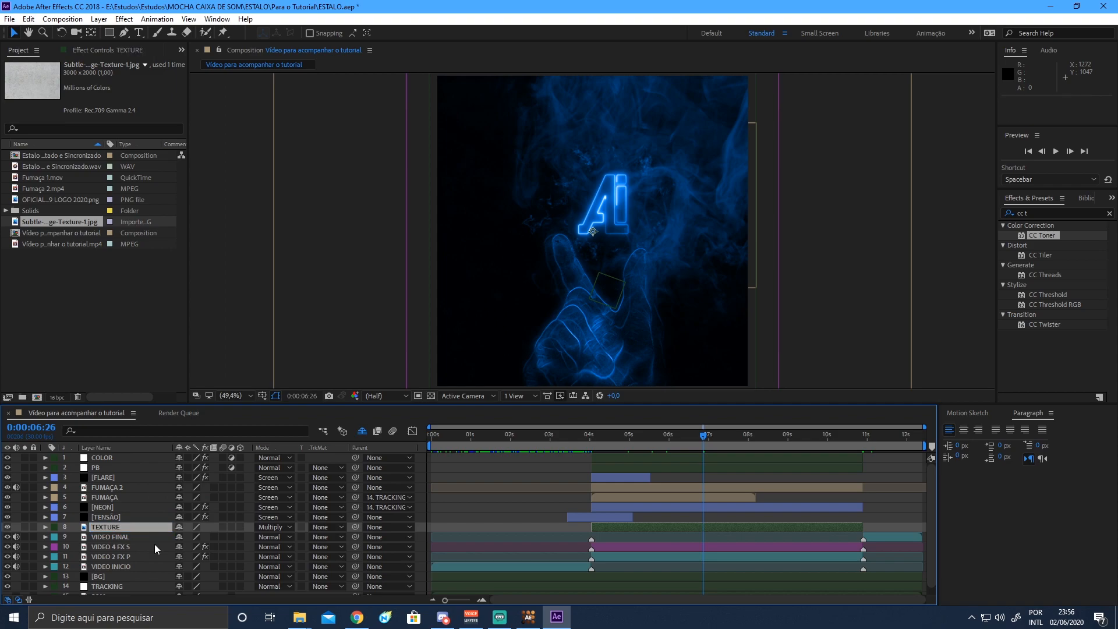
Create a new adjustment layer directly above the FLARE layer.
click(330, 458)
drag(518, 433, 657, 440)
right_click(329, 462)
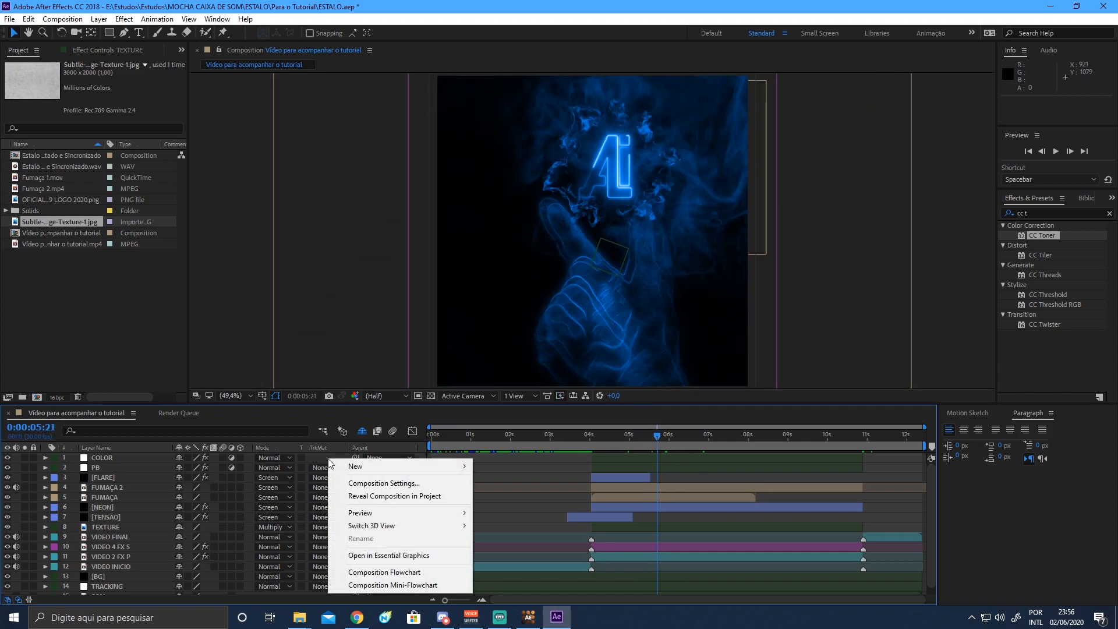
right_click(319, 459)
right_click(319, 456)
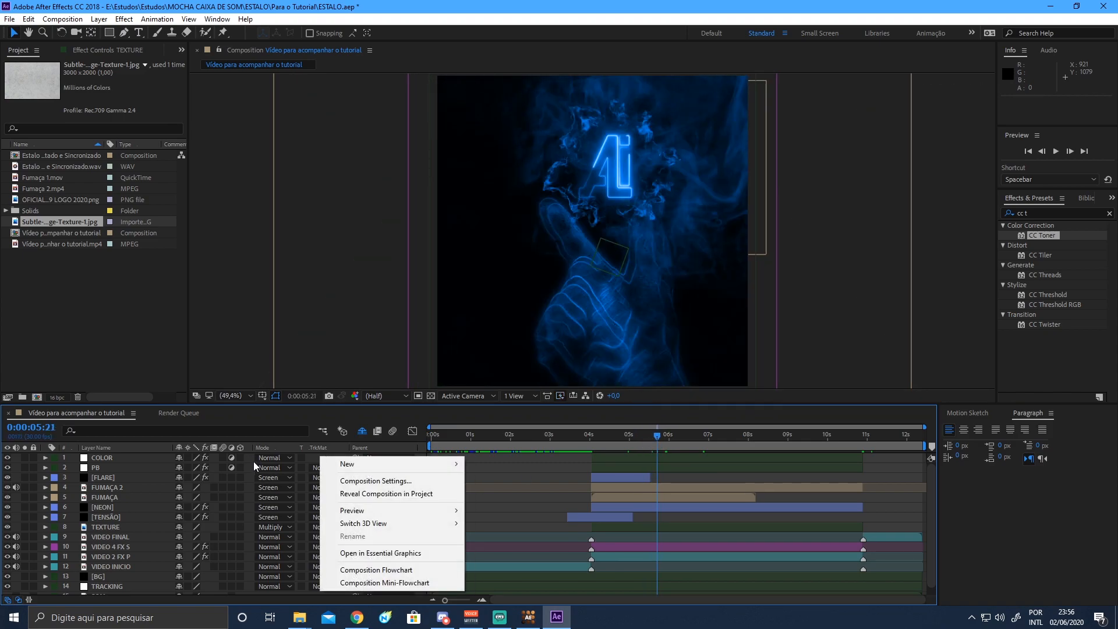
right_click(159, 481)
right_click(327, 456)
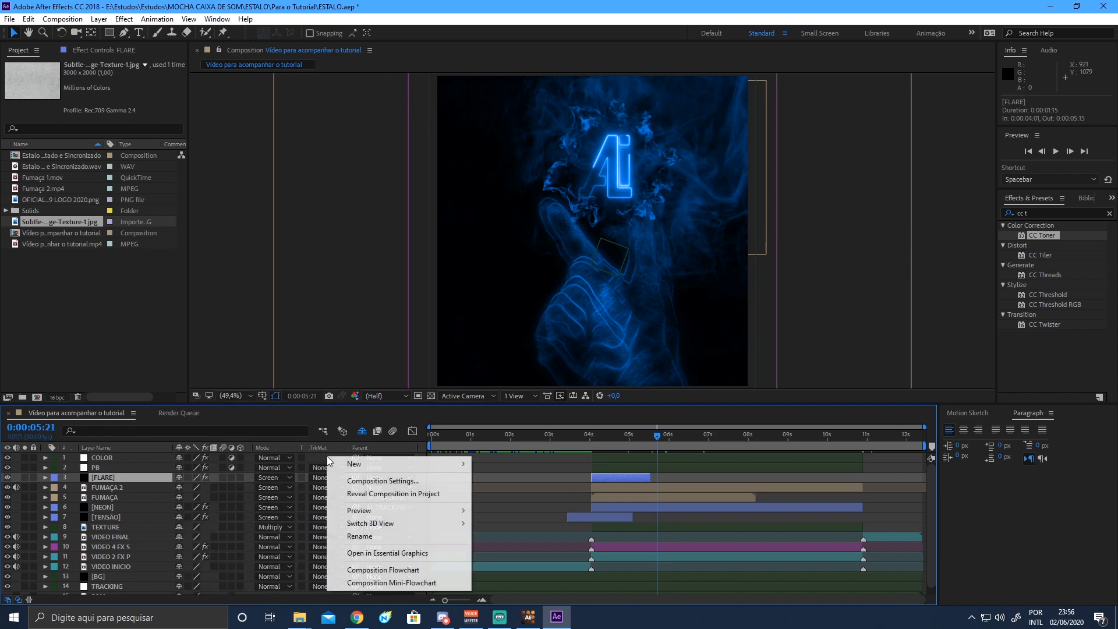
mouse_move(464, 459)
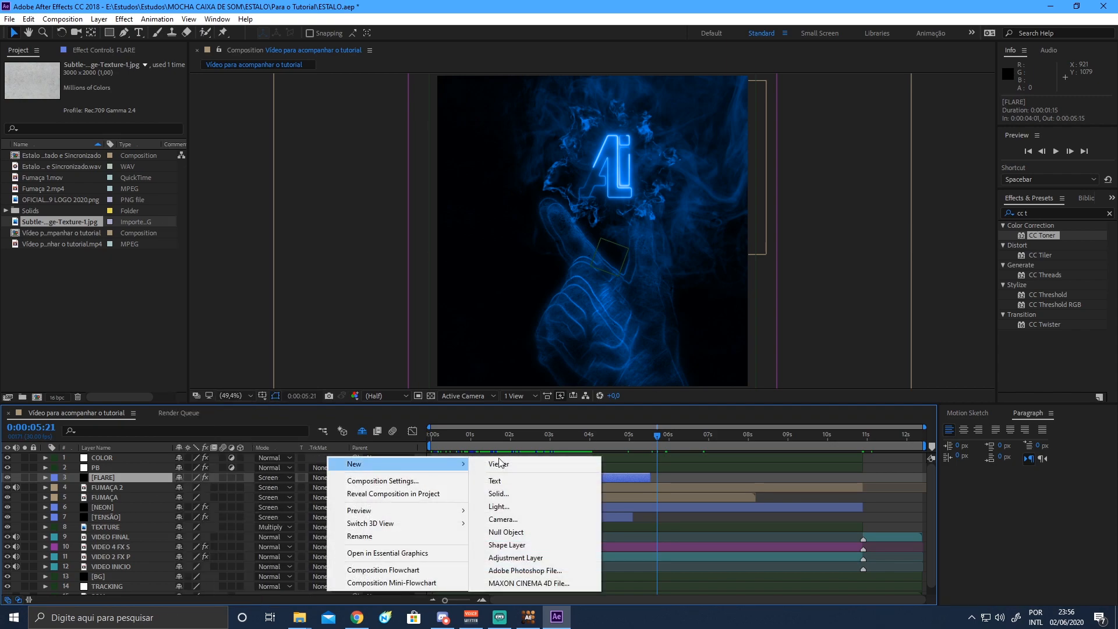
click(521, 559)
mouse_move(136, 476)
mouse_down()
mouse_move(127, 454)
mouse_move(131, 476)
mouse_up()
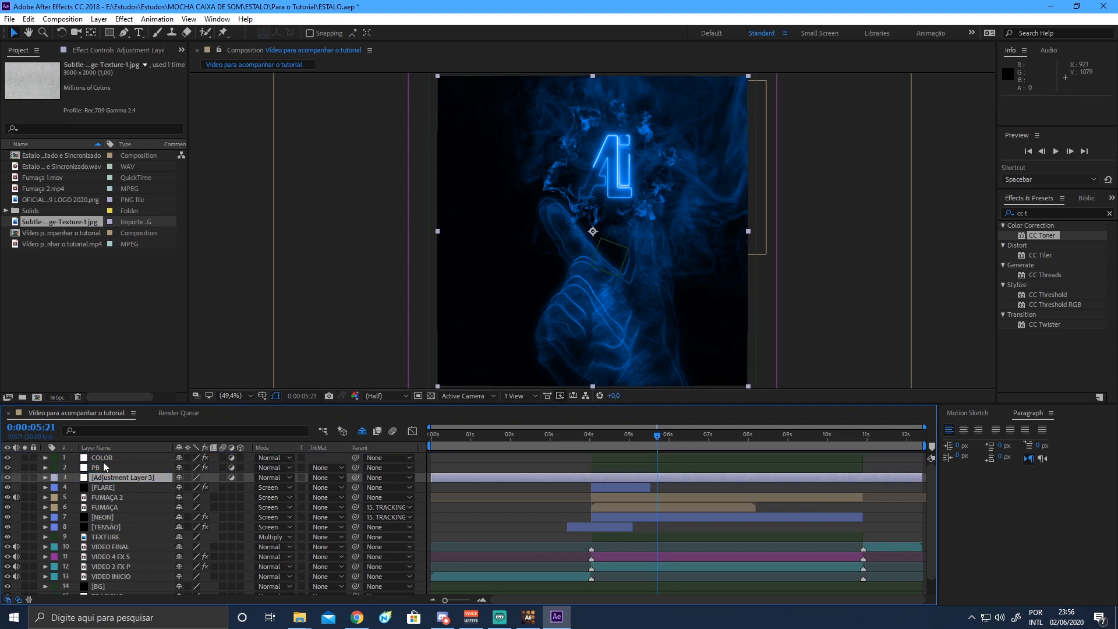
Rename the new adjustment layer as TWITCH.
right_click(114, 477)
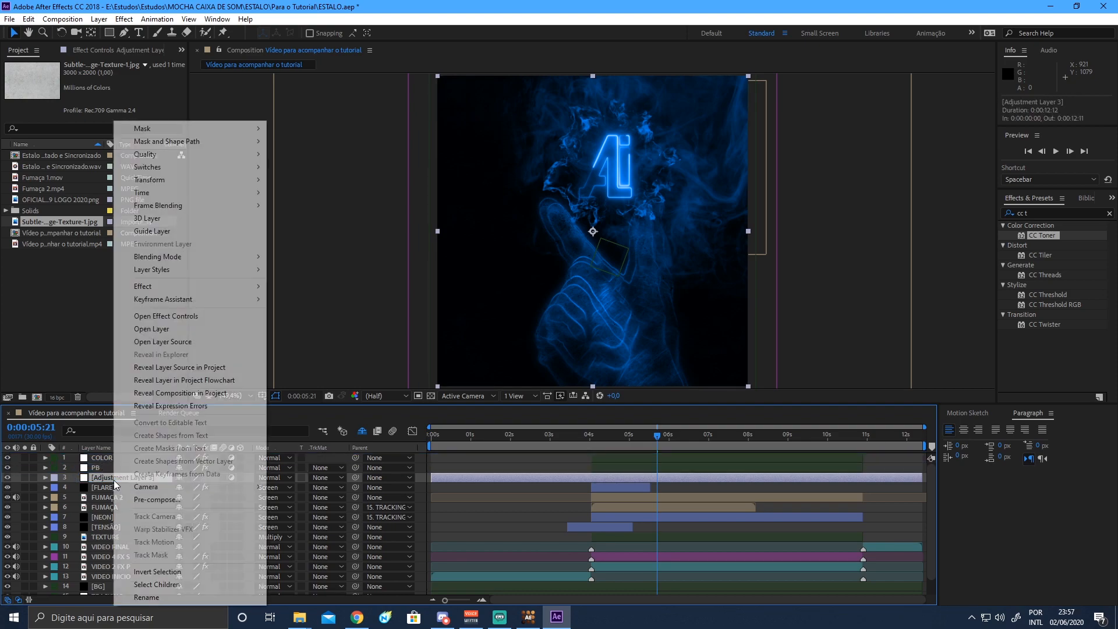
click(138, 599)
text(TWITCH)
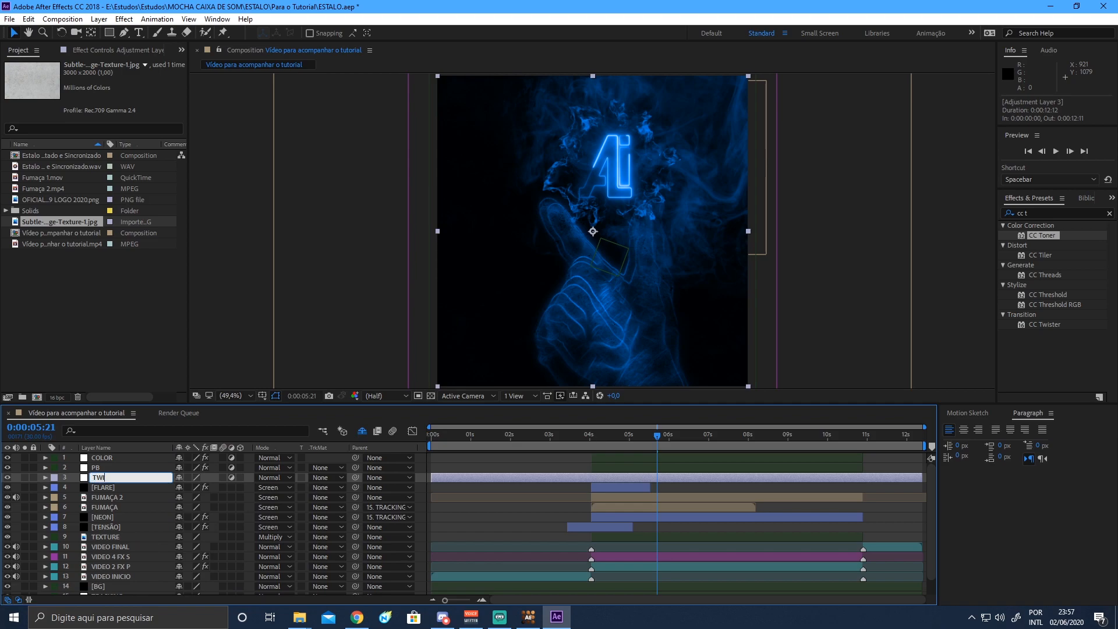
key(Return)
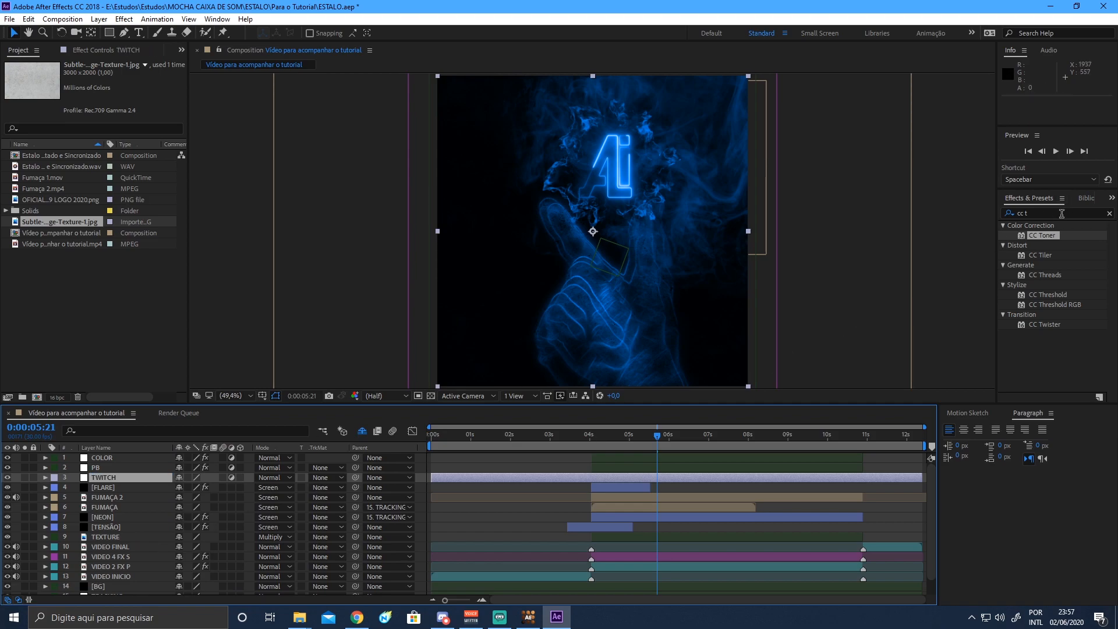
Find the Video Copilot Twitch effect and apply it to the TWITCH layer.
drag(1060, 213, 1001, 248)
text(twitc)
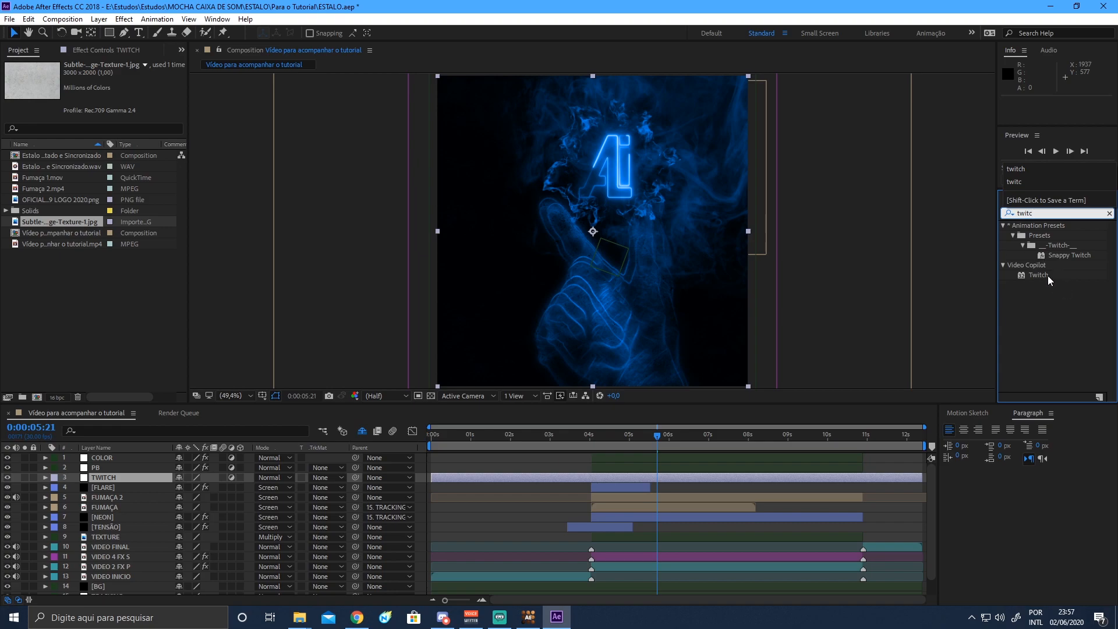
double_click(1046, 274)
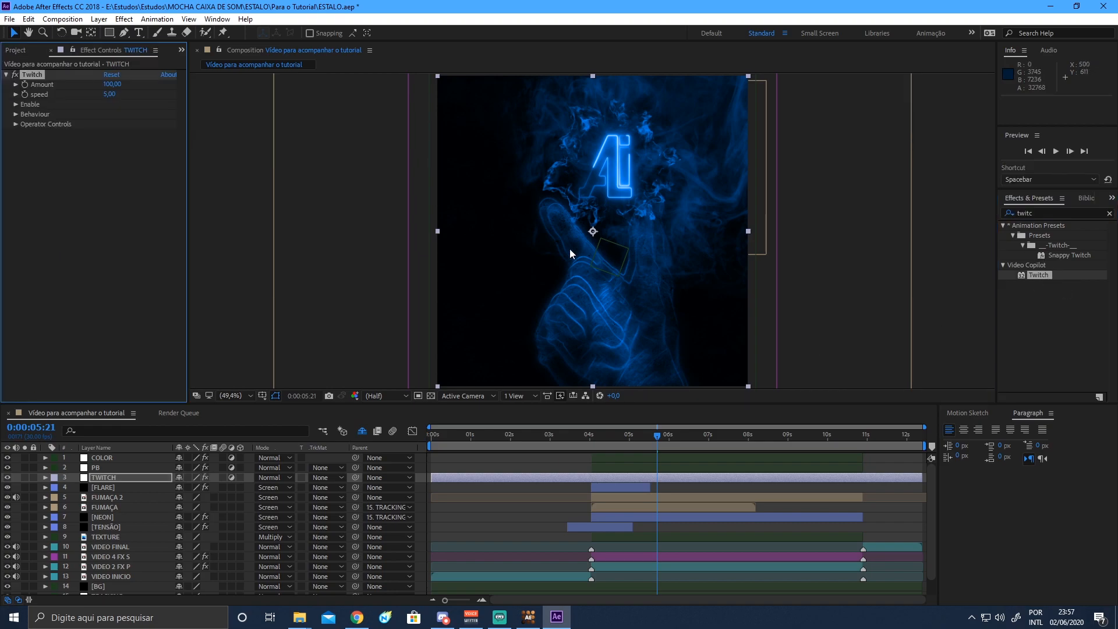
Set the Twitch effect's Amount and speed to 30 and enable its Scale and Slide operators.
click(112, 85)
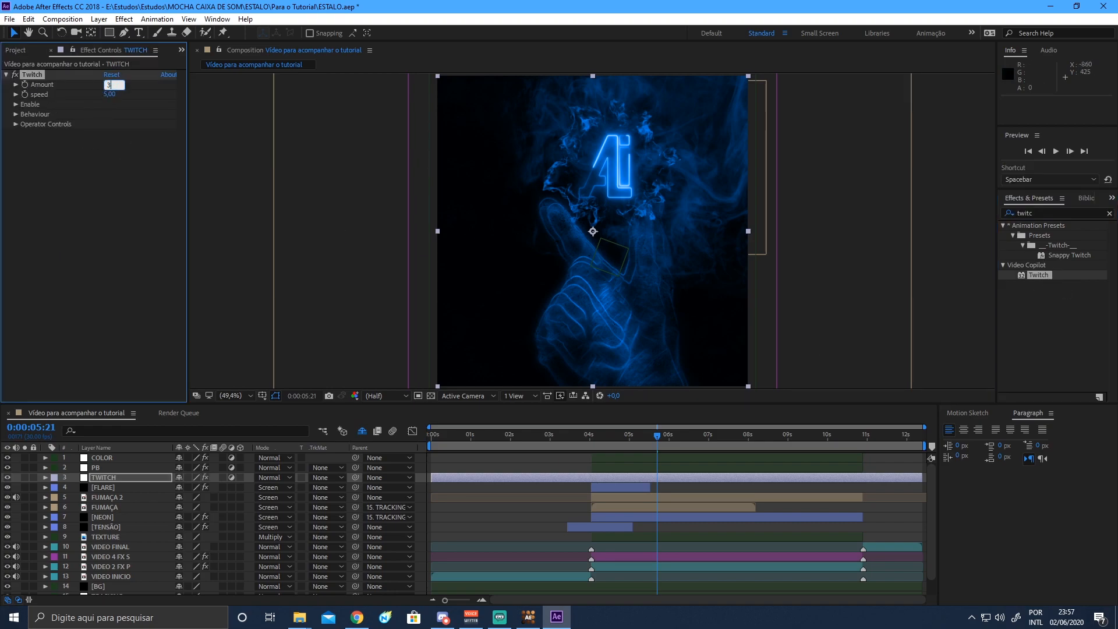
text(30)
key(Return)
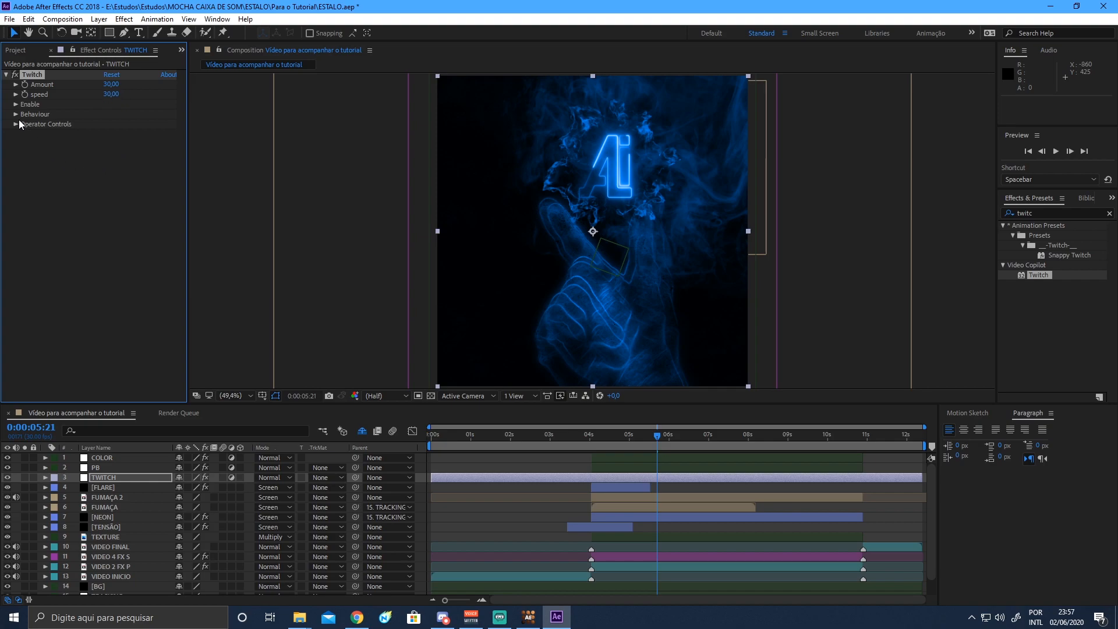
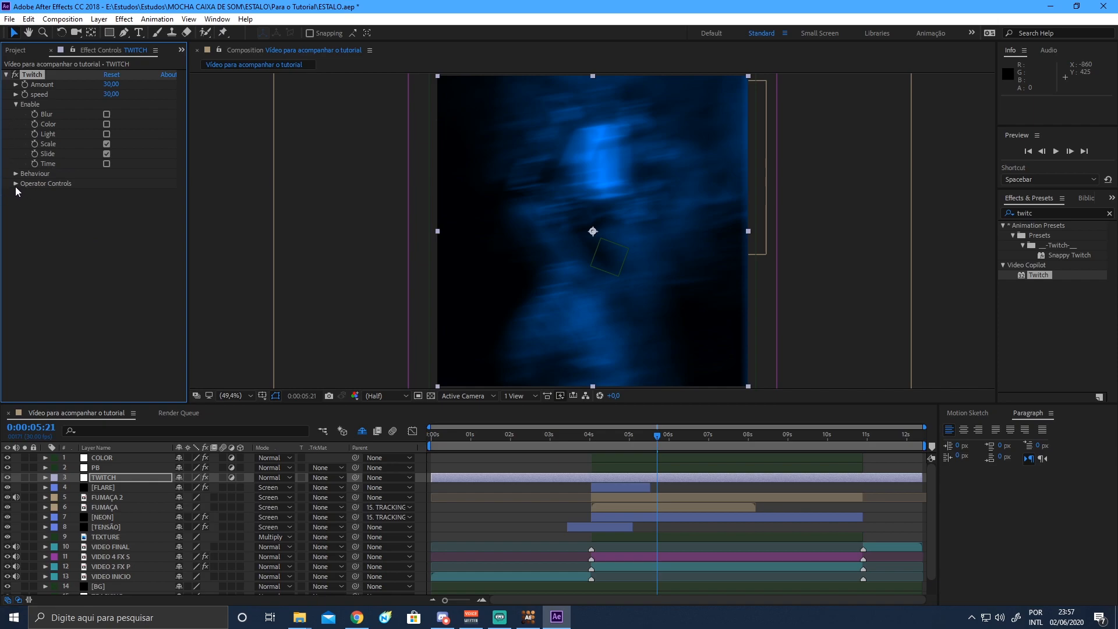
Set Twitch's Slide Twitches to 2 and Slide Direction to 180°, then collapse the effect's settings.
click(25, 233)
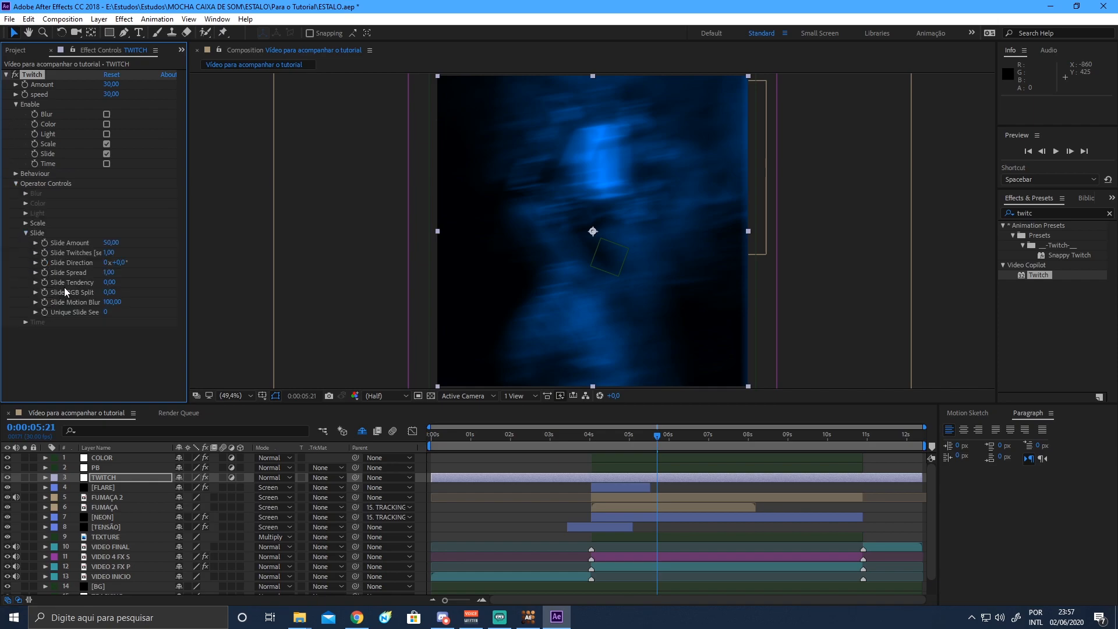
click(119, 252)
text(2)
key(Return)
drag(122, 265, 237, 278)
click(120, 262)
text(180)
key(Return)
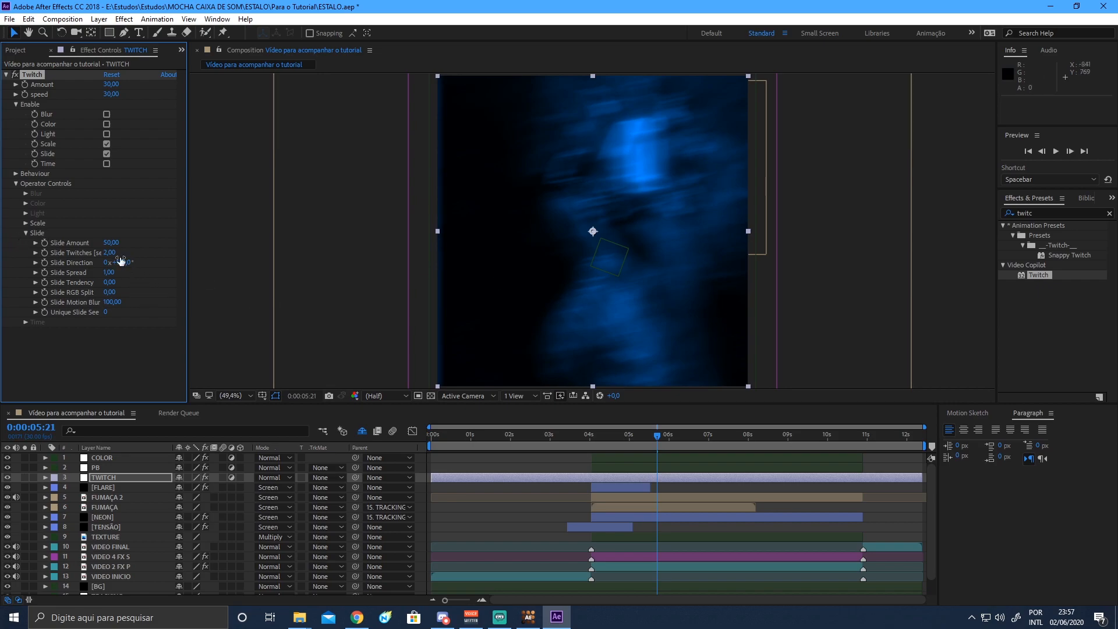
click(26, 234)
click(16, 183)
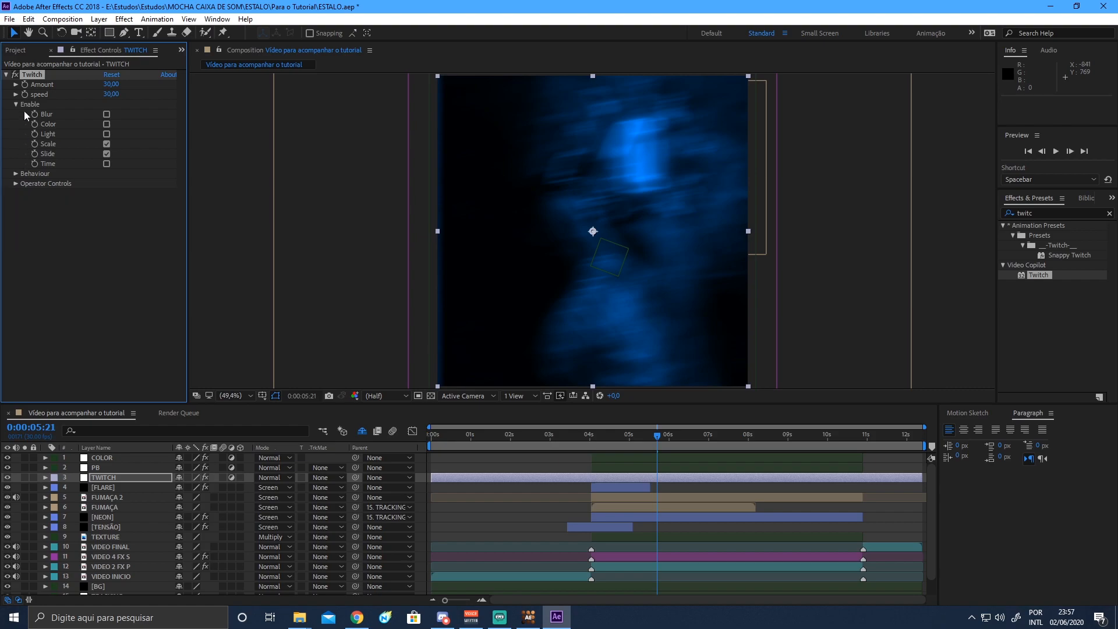
click(5, 75)
Go to 0:00:03:13 at the start of the TENSÃO layer and hide the TWITCH layer.
drag(654, 440, 569, 445)
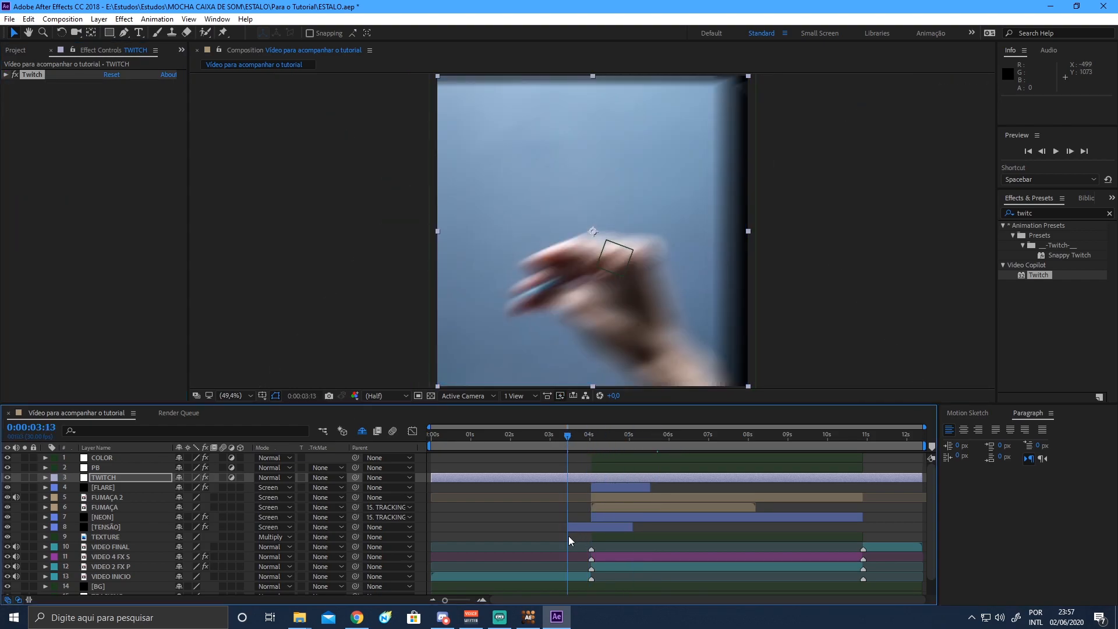
click(573, 529)
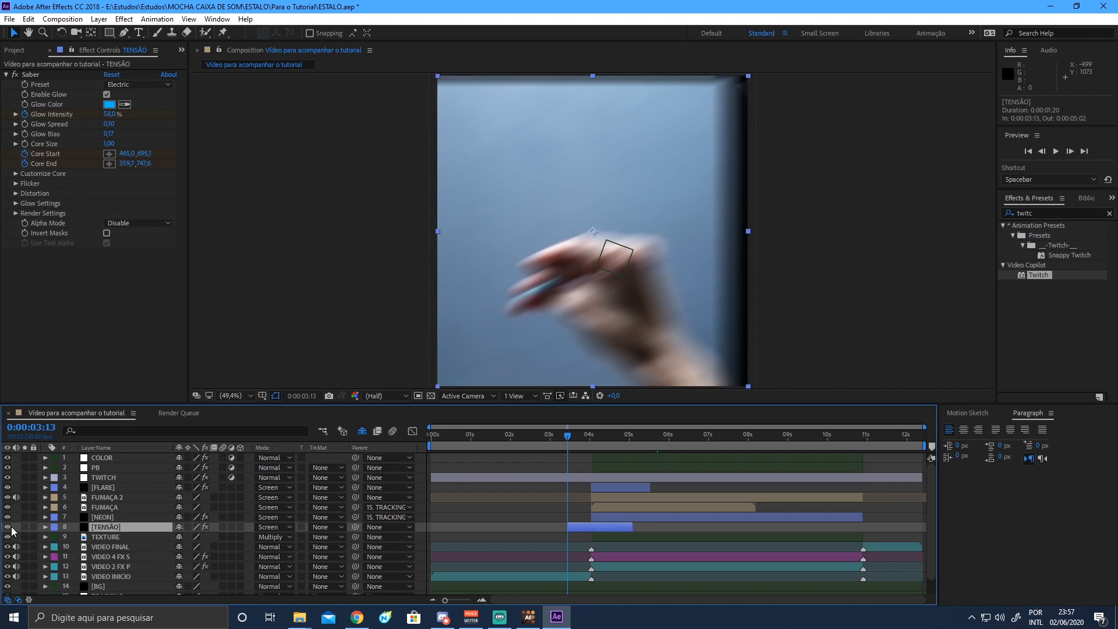
click(93, 478)
click(8, 478)
mouse_move(568, 434)
mouse_down()
mouse_move(587, 437)
mouse_move(568, 437)
mouse_up()
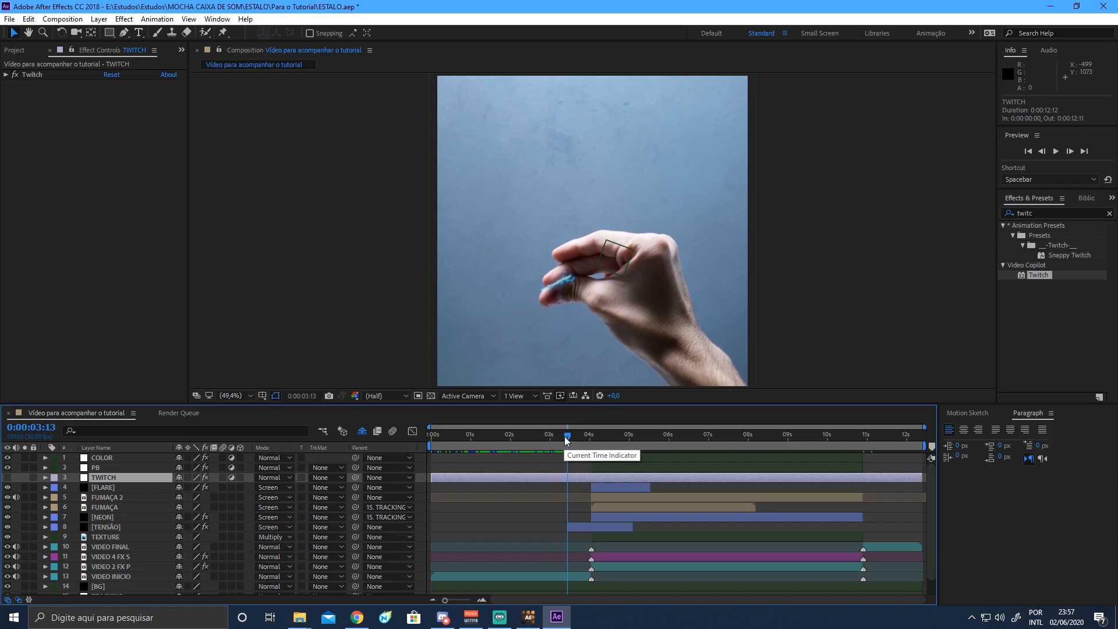
Give the TWITCH layer the Blue label and trim its start to 0:00:03:13.
mouse_move(568, 438)
mouse_down()
mouse_move(651, 435)
mouse_move(567, 460)
mouse_up()
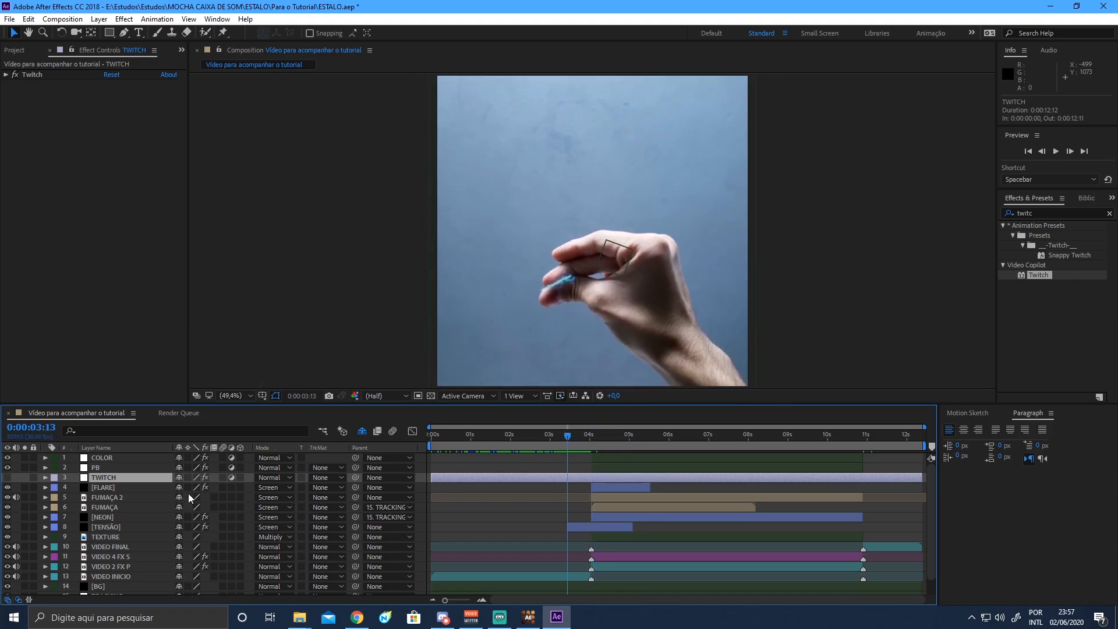
click(54, 477)
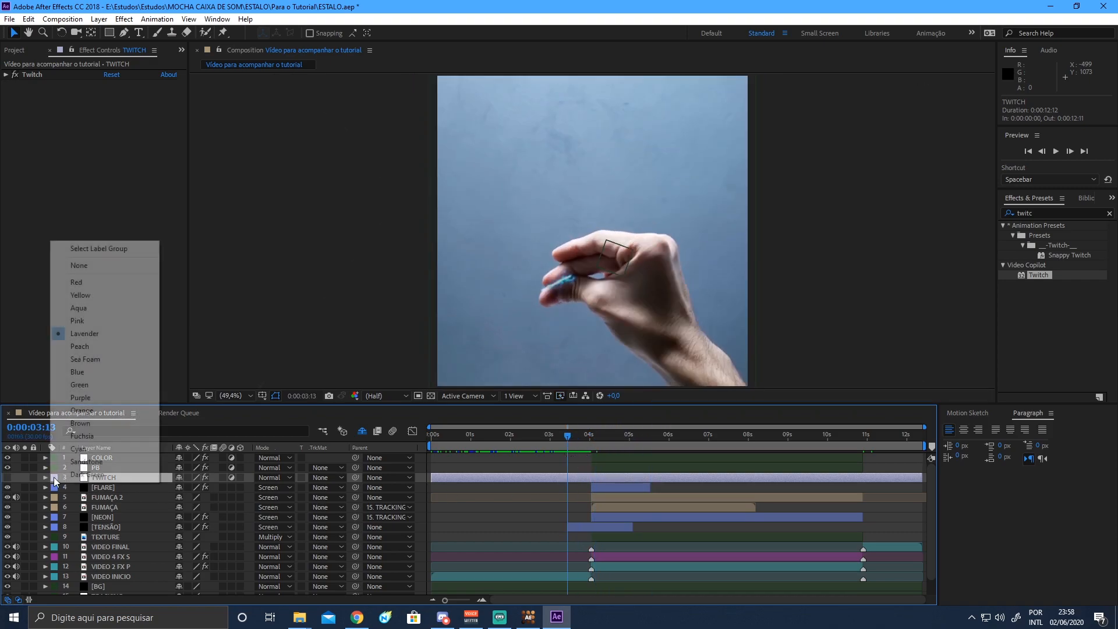
click(87, 372)
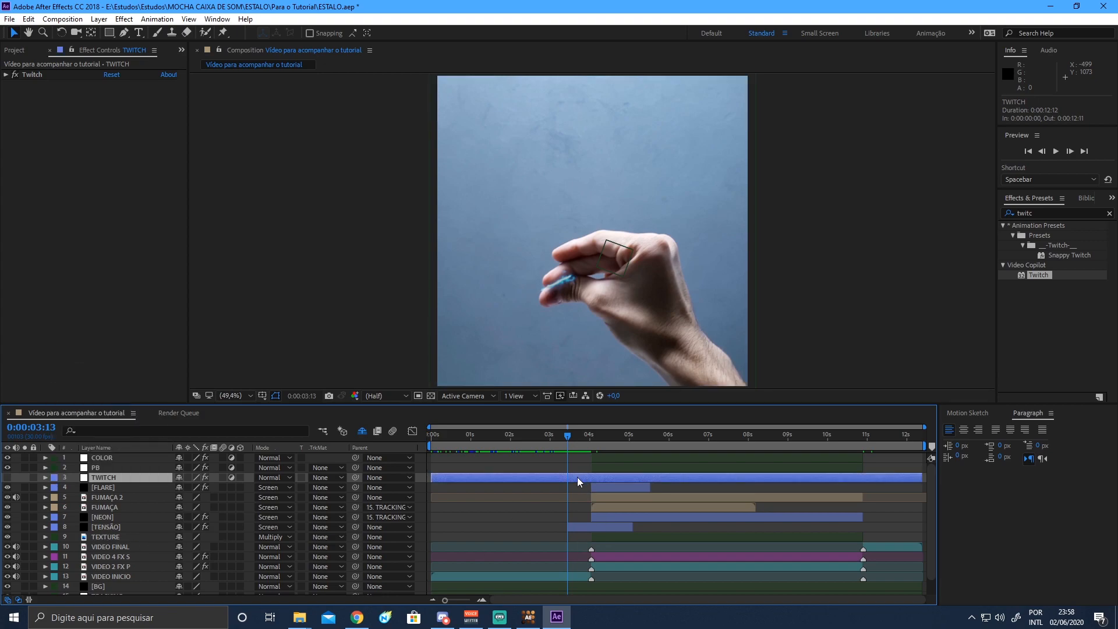
key(alt+bracketleft)
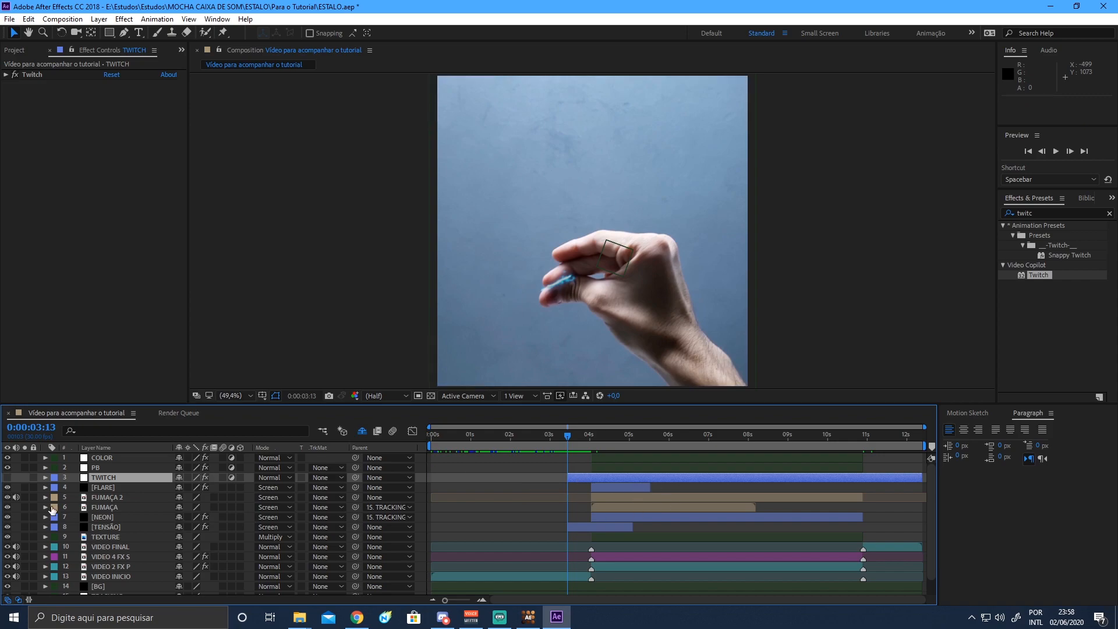
click(104, 460)
click(103, 468)
click(108, 457)
click(107, 467)
click(109, 477)
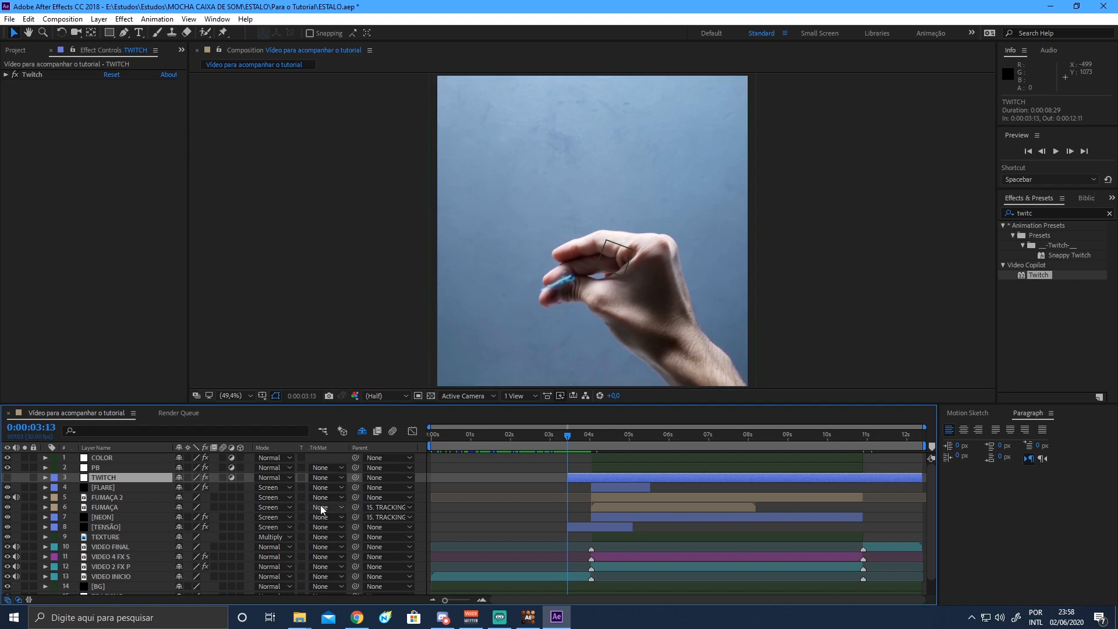
click(104, 467)
click(112, 460)
click(113, 467)
click(118, 460)
Set the Twitch effect's Amount to 0 at 0:00:03:13 and enable keyframing for it.
click(125, 476)
click(6, 74)
click(111, 85)
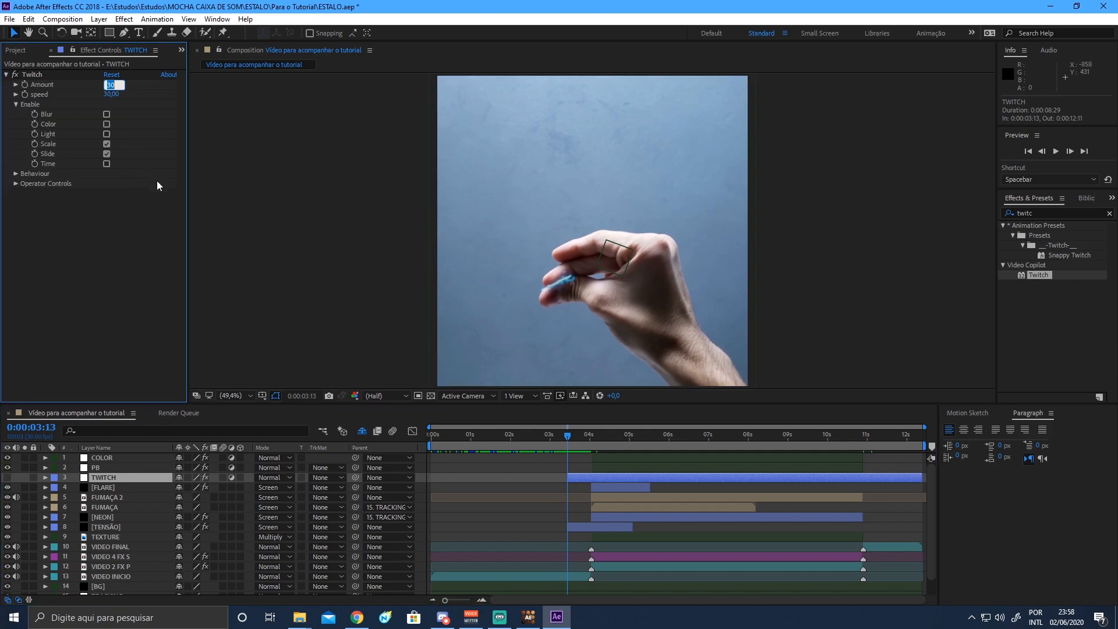
text(0)
key(Return)
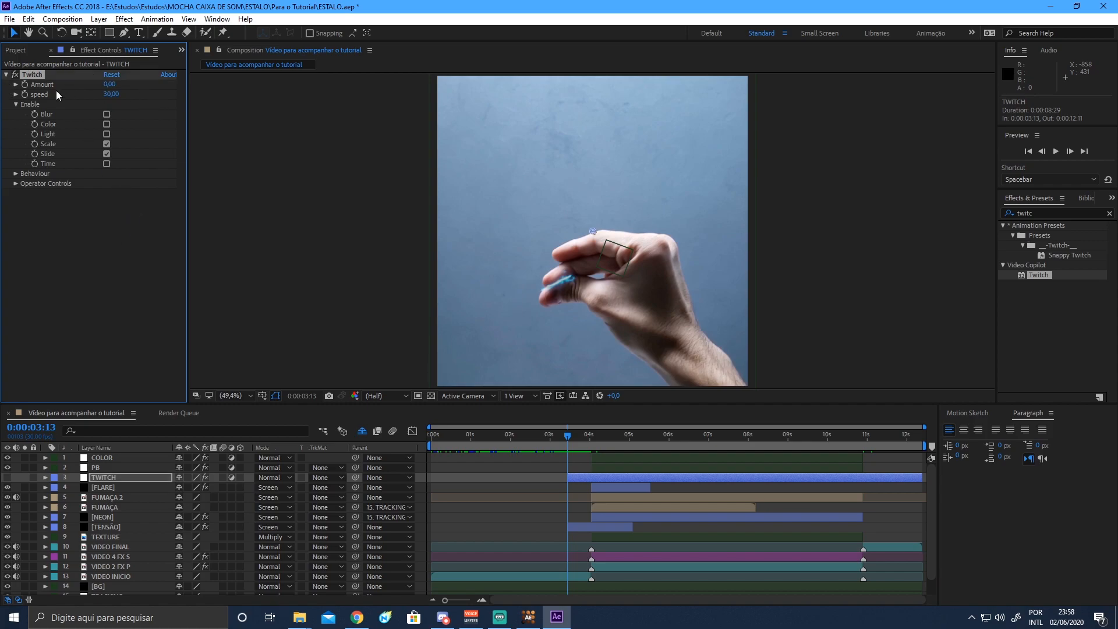
click(18, 104)
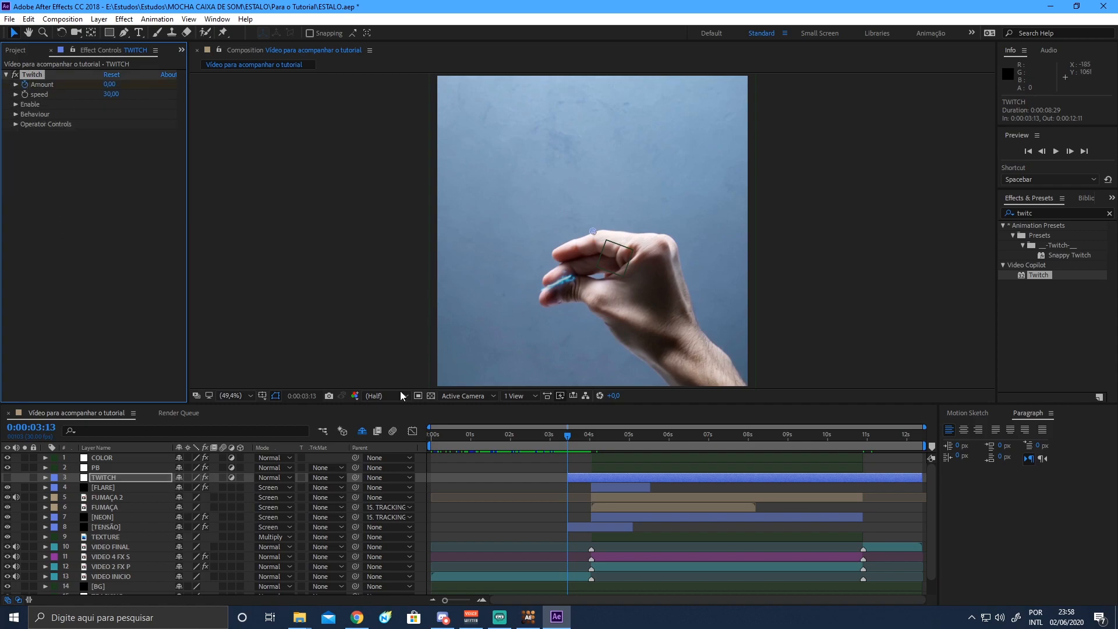
click(574, 528)
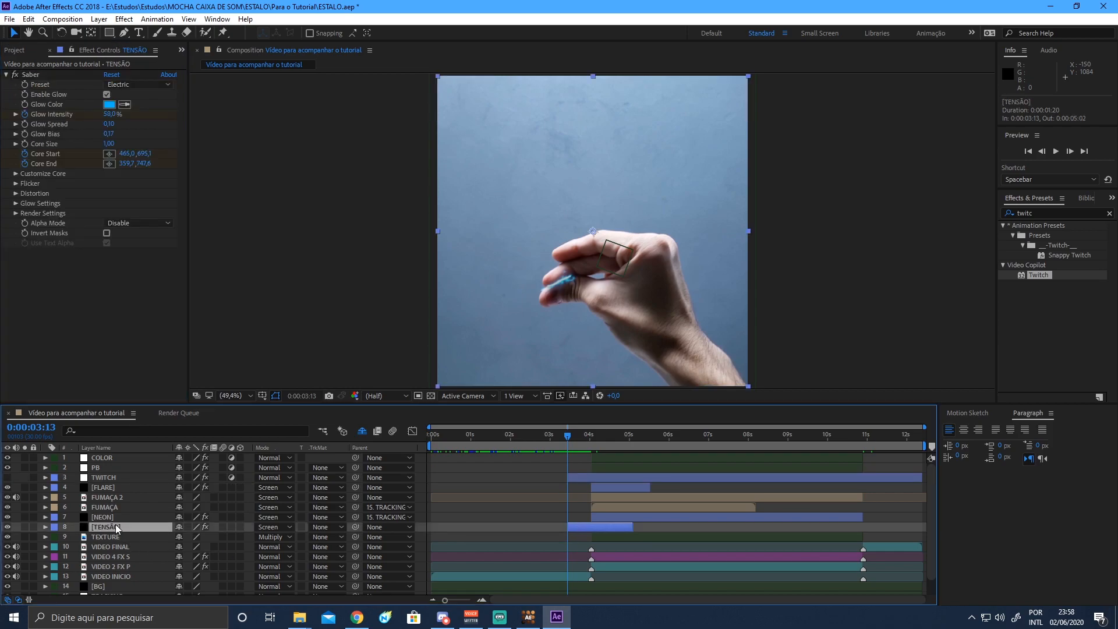
click(107, 479)
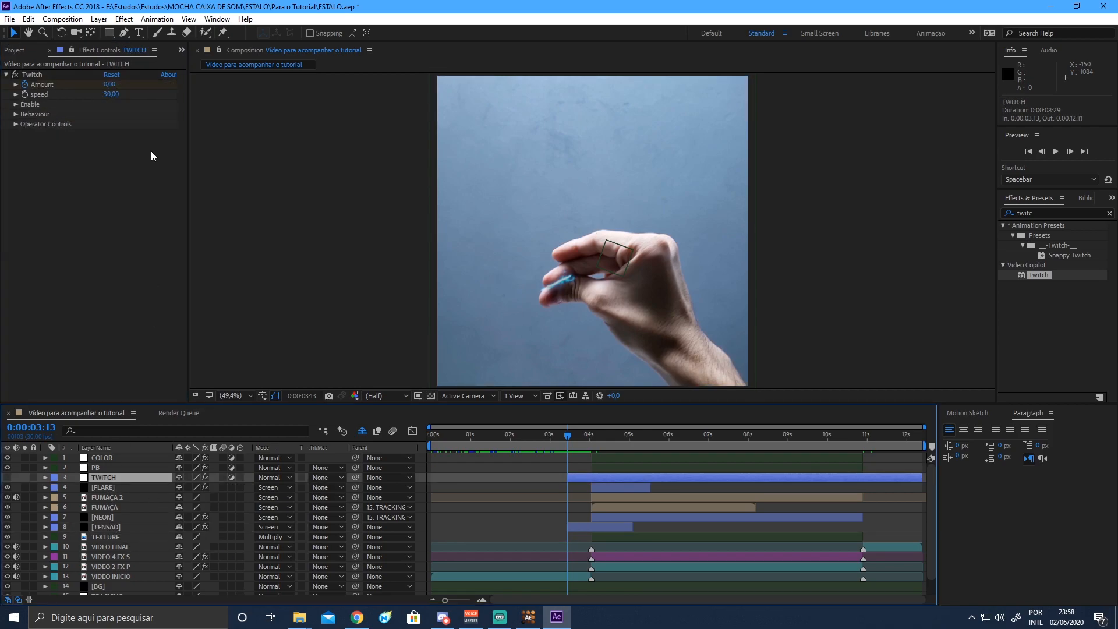
Add a Twitch Amount keyframe of 30 at 0:00:04:01, on the first frame of the blue flash.
drag(571, 442, 591, 432)
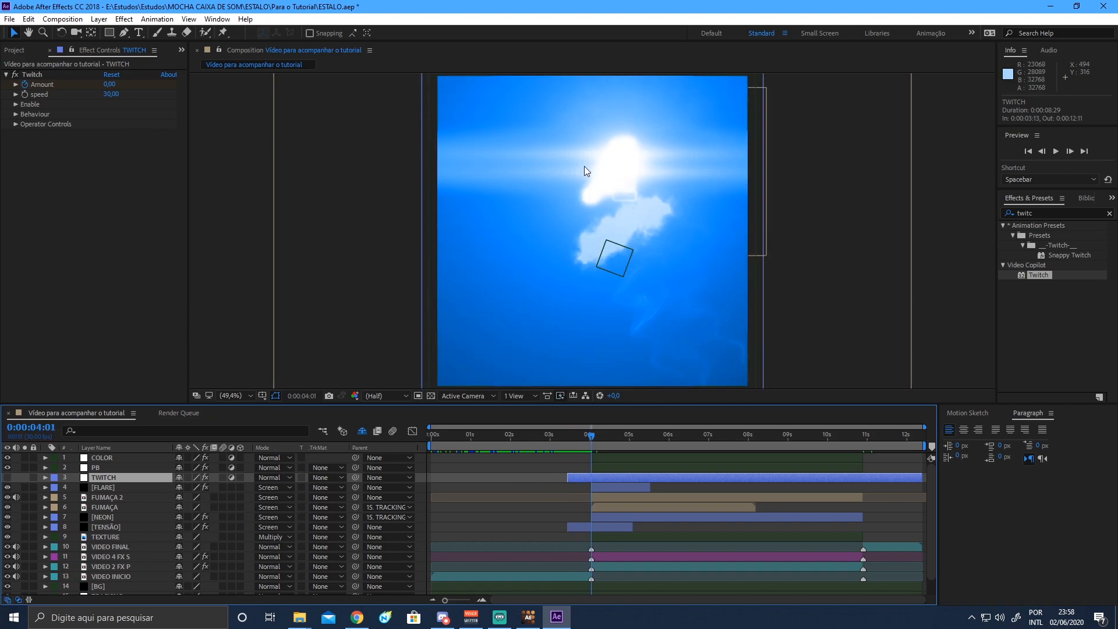
key(Page_Up)
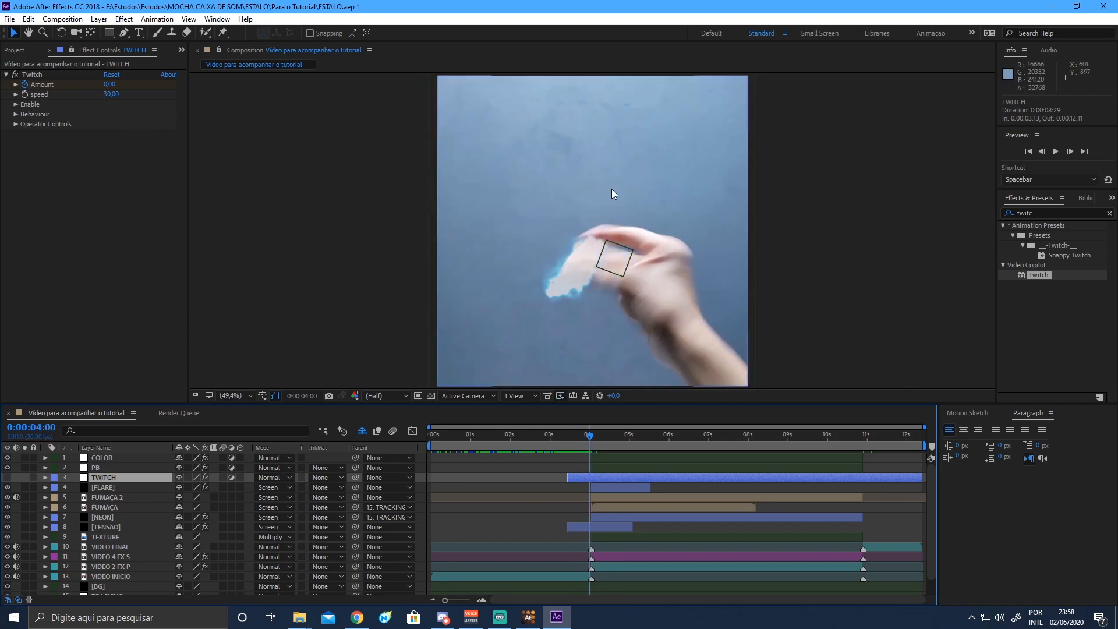
key(Page_Down)
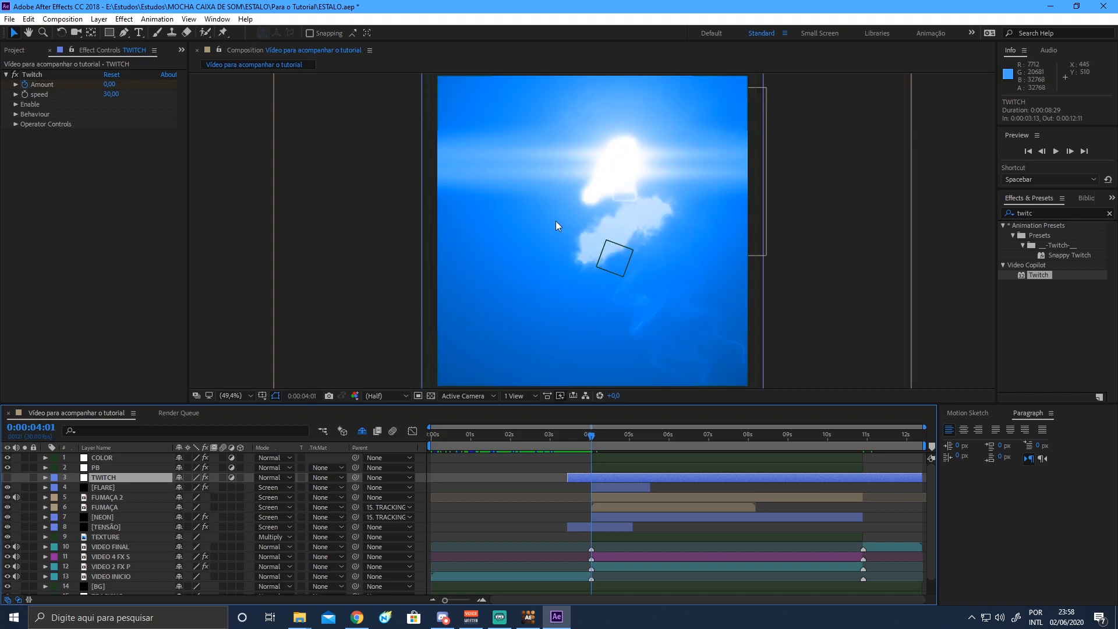
click(109, 84)
text(30)
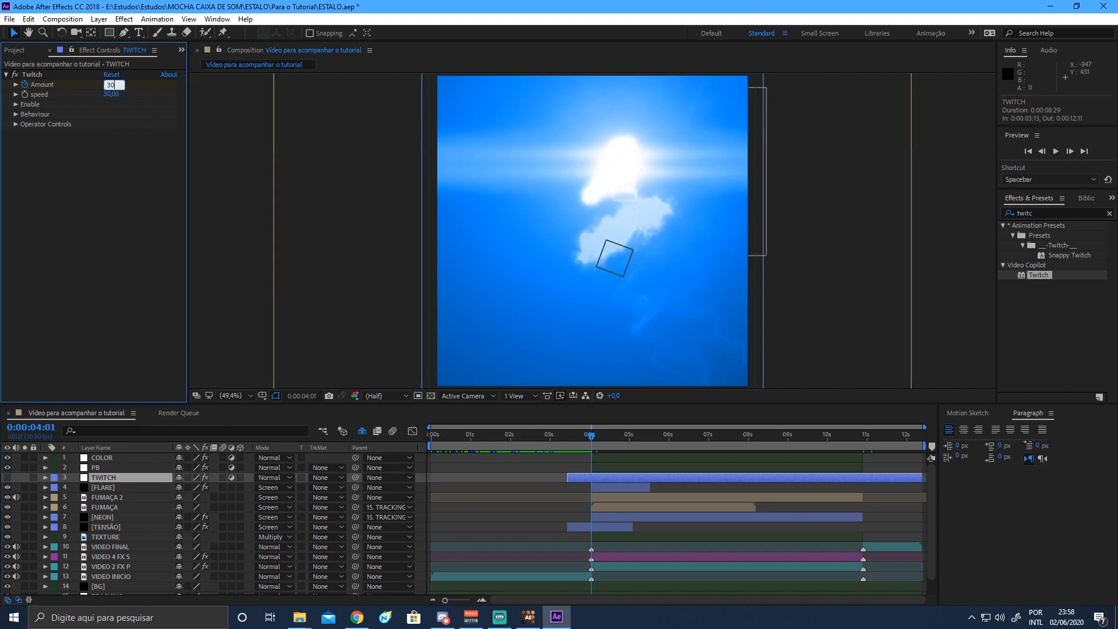
key(Return)
Add a Twitch Amount keyframe of 0 at 0:00:05:15, just where the FLARE layer ends.
drag(598, 441, 647, 450)
key(Page_Down)
click(111, 84)
text(0)
key(Return)
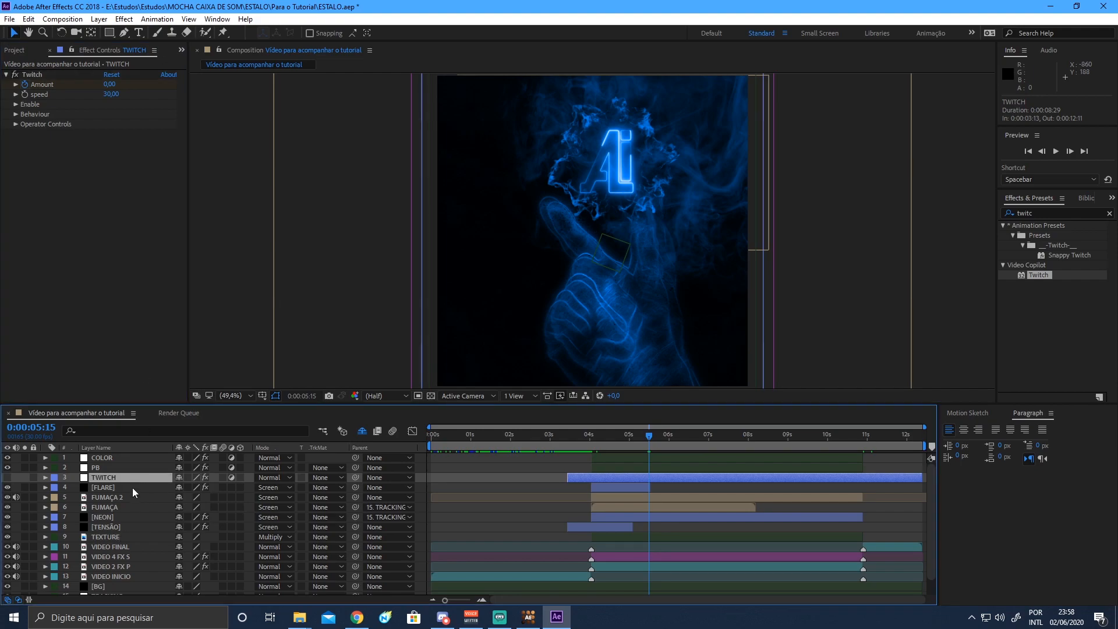
Reveal the TWITCH layer's Amount keyframes and apply Easy Ease to all three.
key(u)
drag(535, 492, 658, 500)
key(F9)
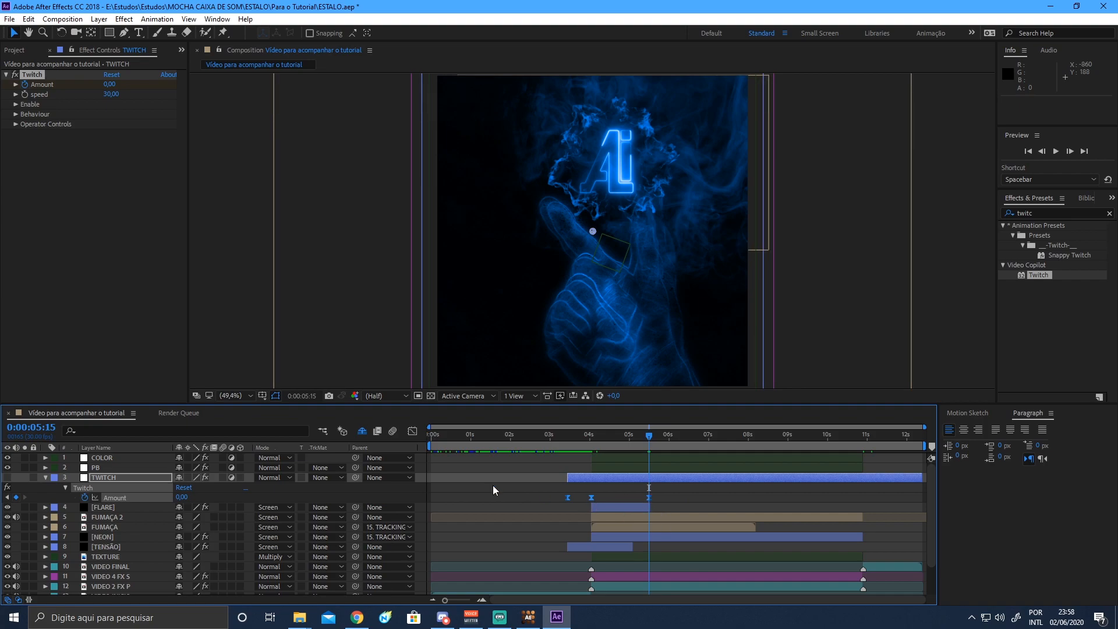
Reshape the Amount speed graph so the change peaks sharply on both sides of the middle keyframe at 0:00:04:01.
click(412, 431)
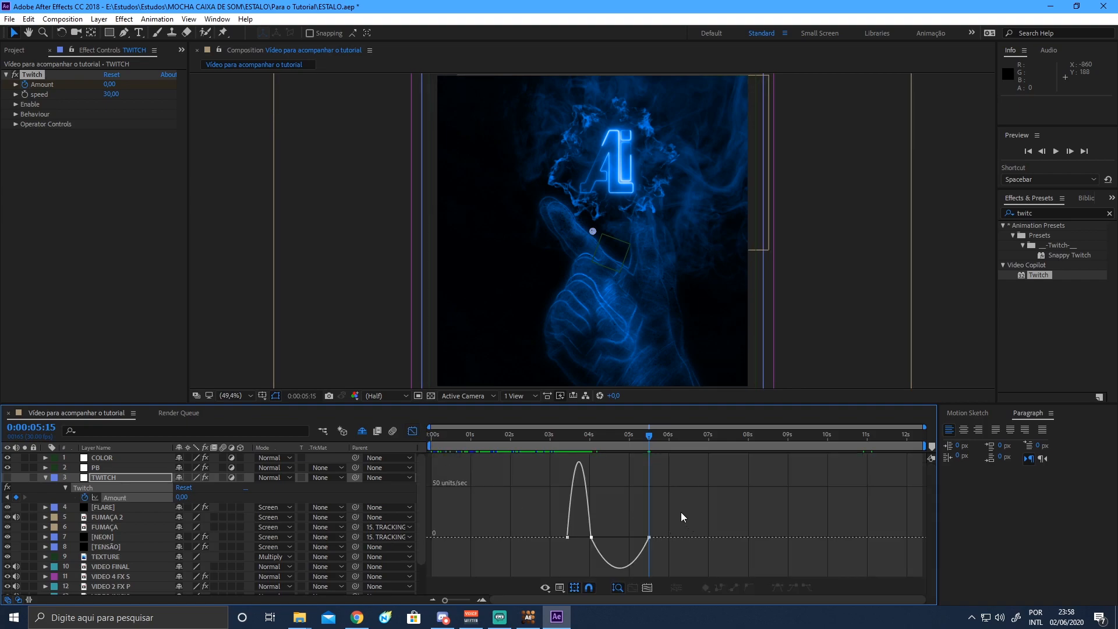
drag(639, 549, 608, 536)
key(ctrl+z)
click(614, 544)
drag(537, 495, 599, 467)
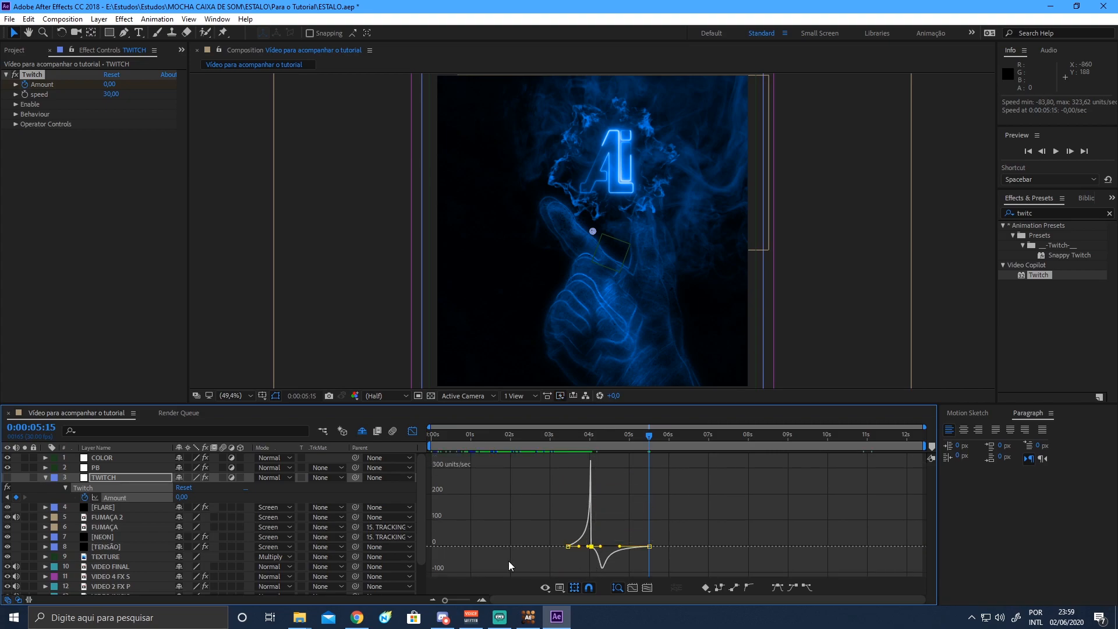
drag(600, 546, 593, 547)
drag(590, 438, 648, 449)
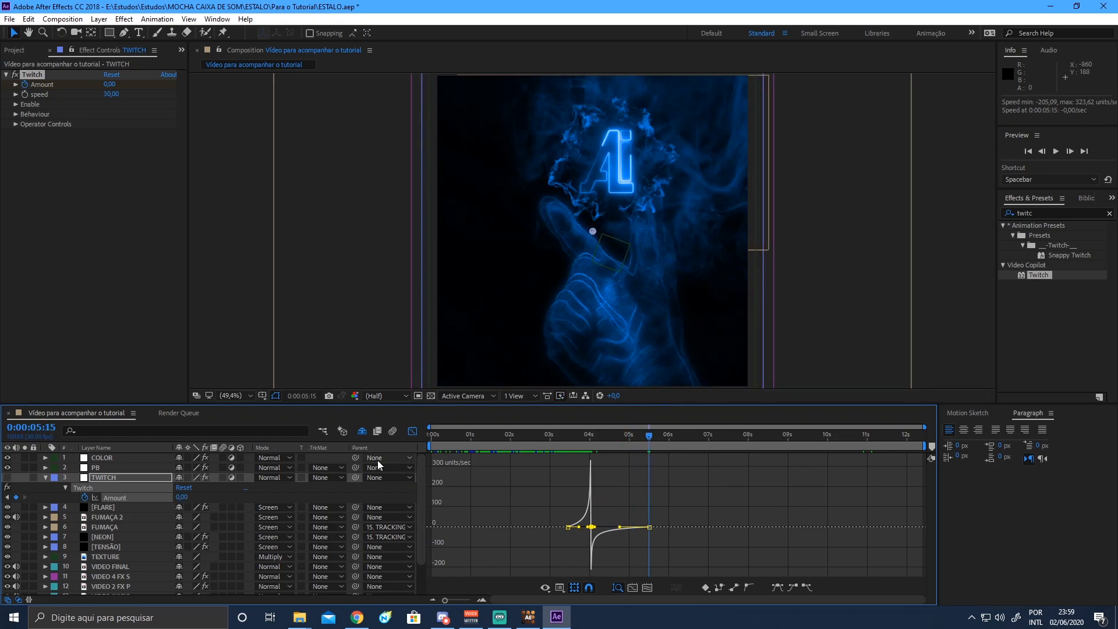
Check Twitch's operator and enable settings, and collapse the TWITCH layer's keyframes and the effect.
click(156, 476)
key(u)
click(16, 125)
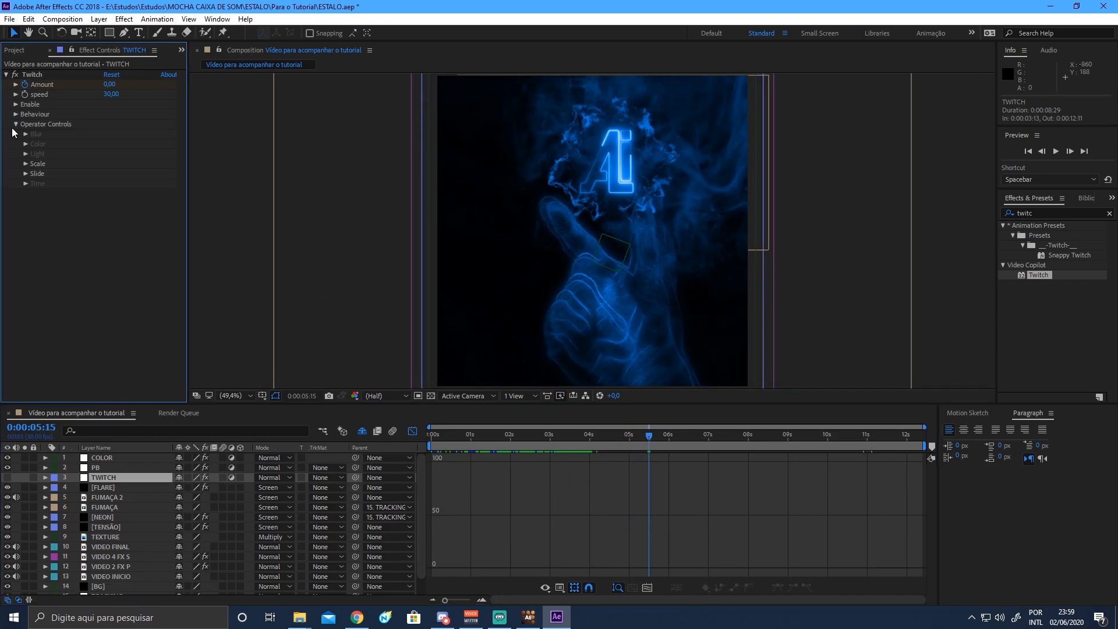
click(16, 125)
click(16, 105)
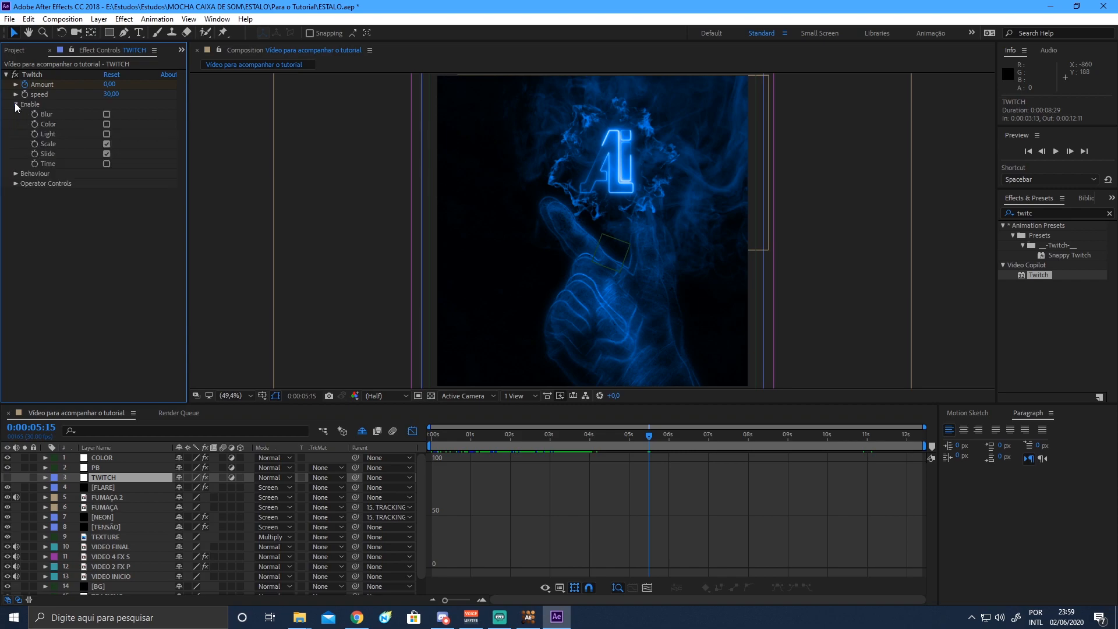
click(16, 104)
click(5, 74)
Save the project and return to the layer bar view at 0:00:01:12.
click(330, 455)
key(ctrl+s)
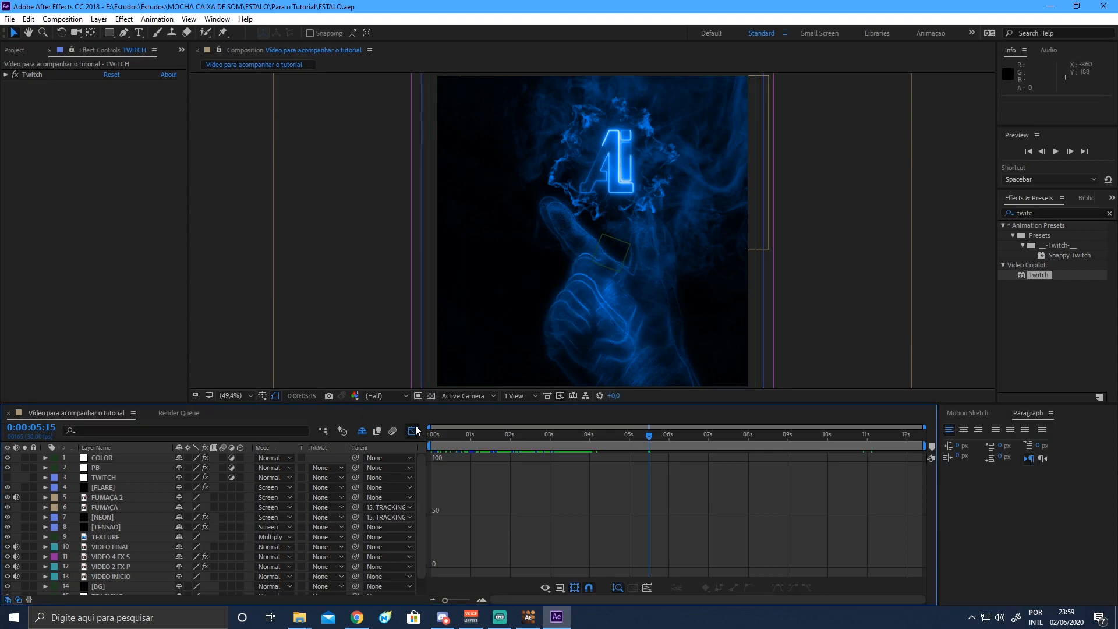
click(413, 432)
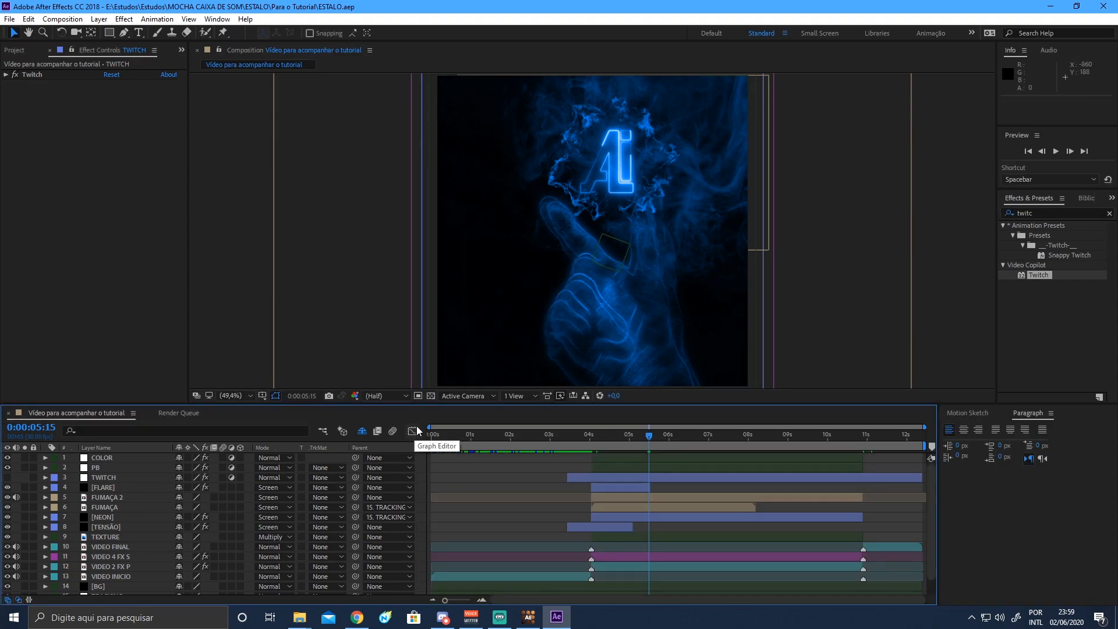
click(486, 441)
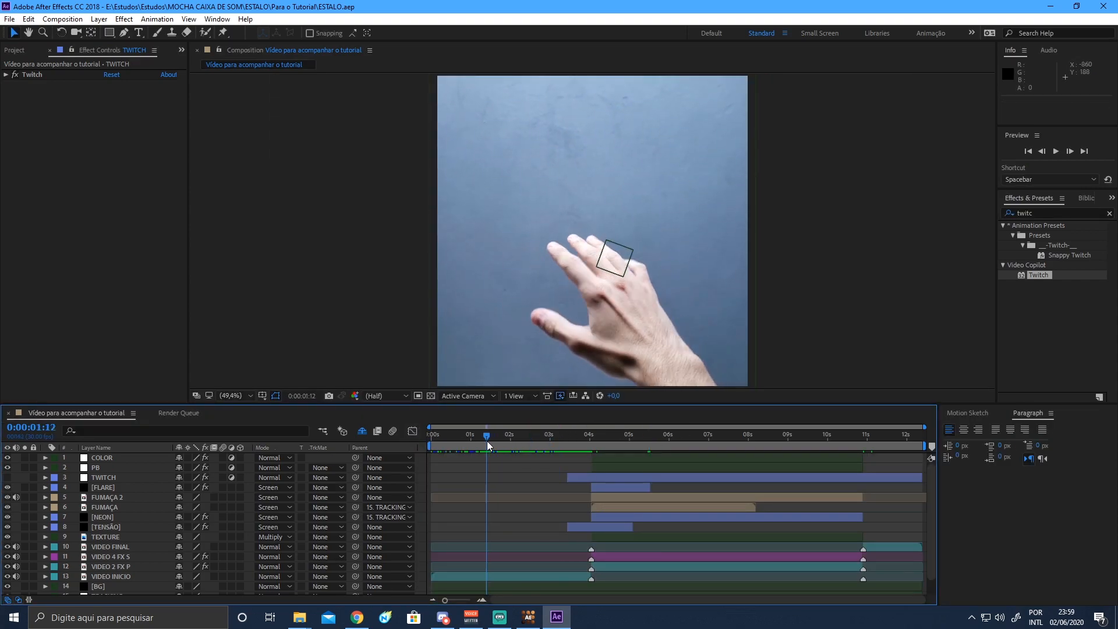
right_click(329, 455)
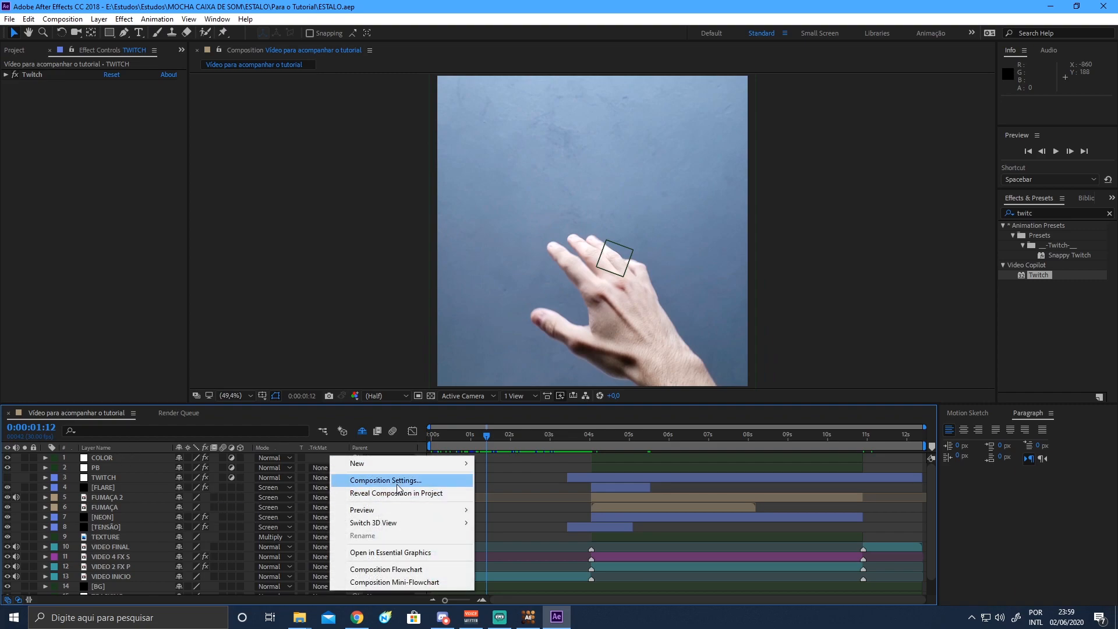
mouse_move(381, 462)
click(524, 569)
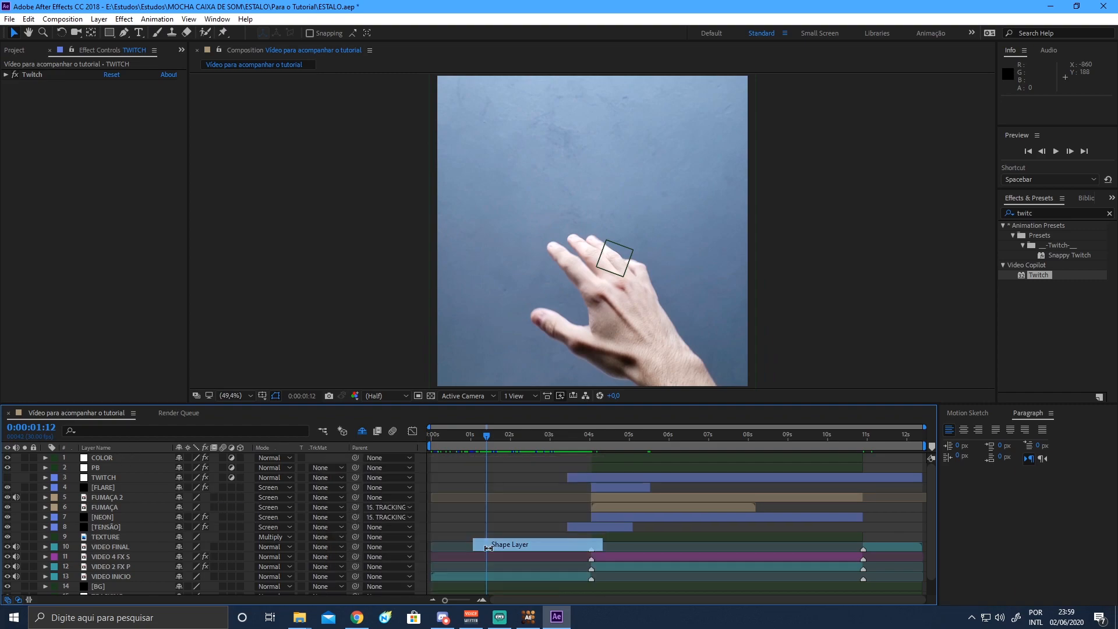
key(ctrl+z)
Create an adjustment layer at the top of the stack, named CC and labelled Dark Green.
right_click(331, 461)
mouse_move(379, 467)
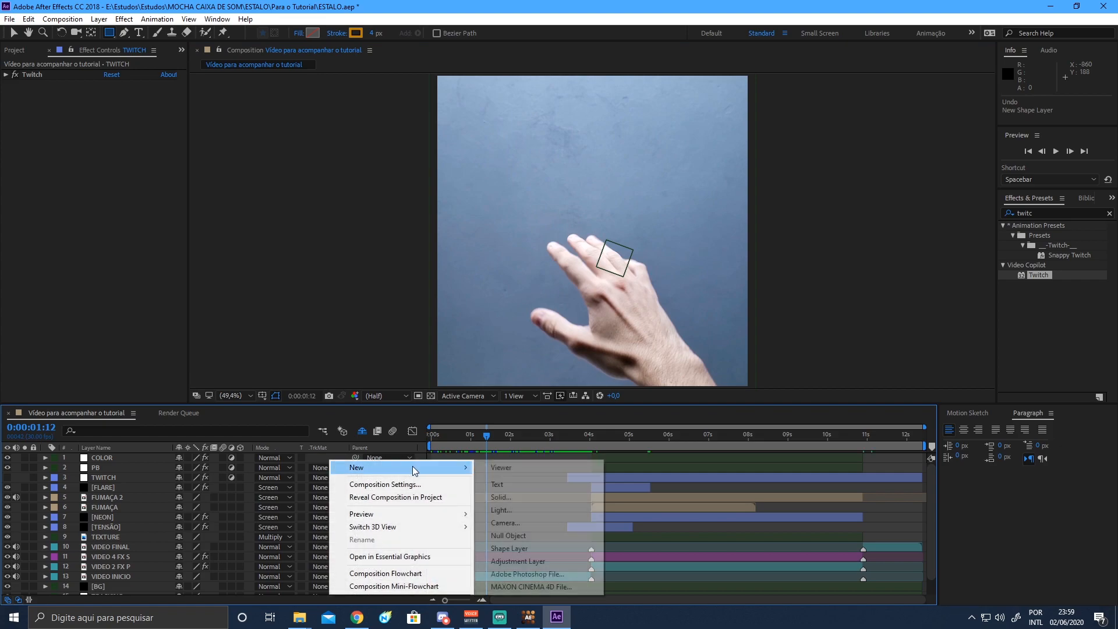
click(527, 561)
right_click(145, 457)
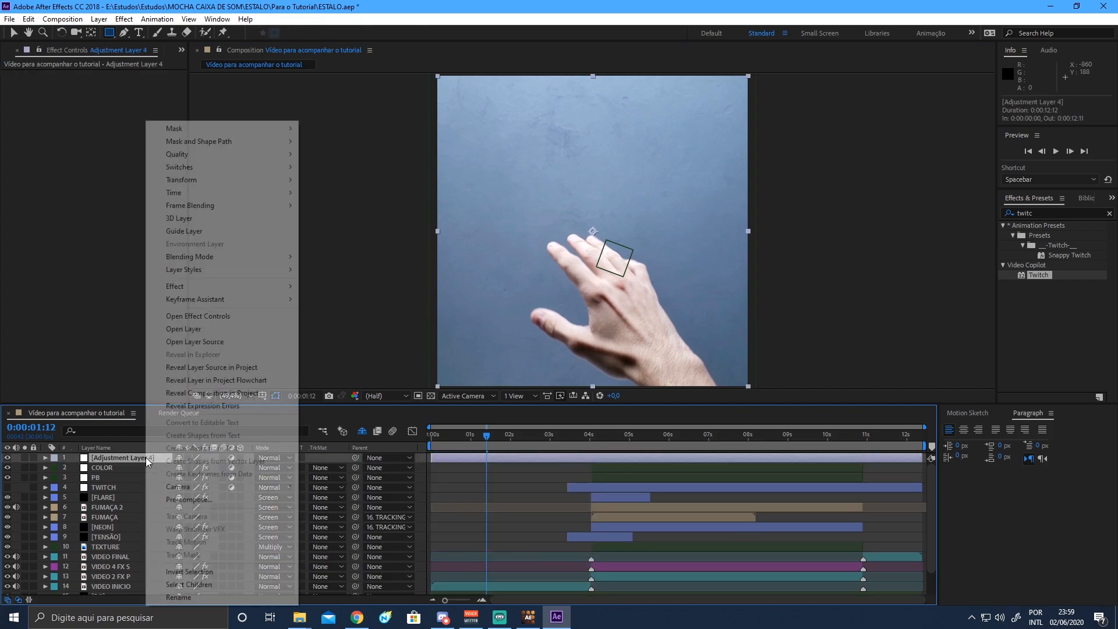
click(178, 597)
text(CC)
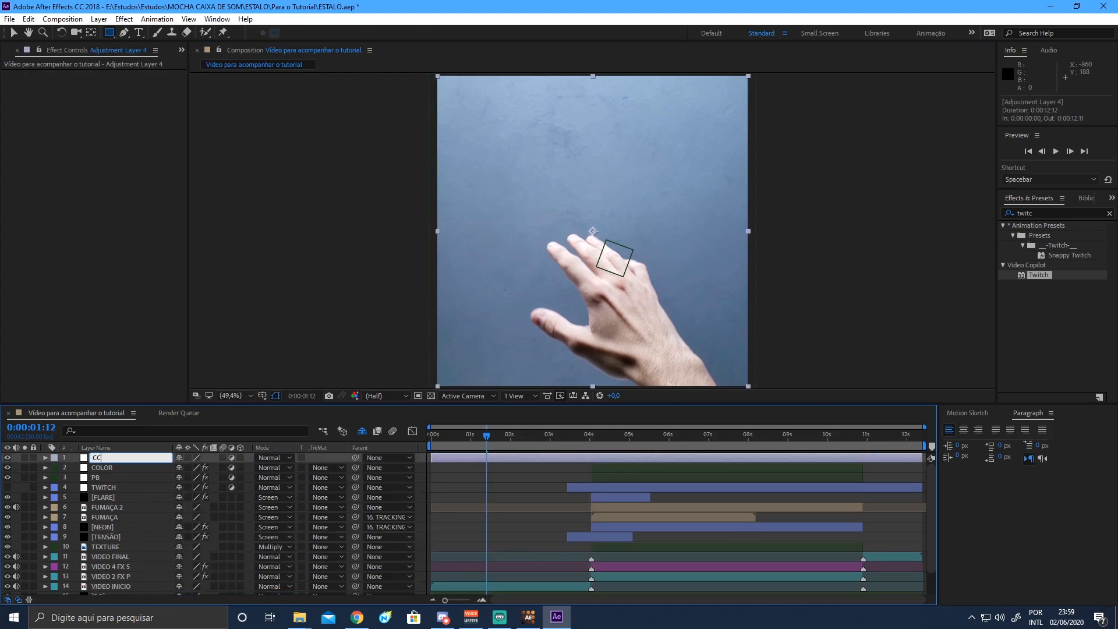
key(Return)
click(54, 457)
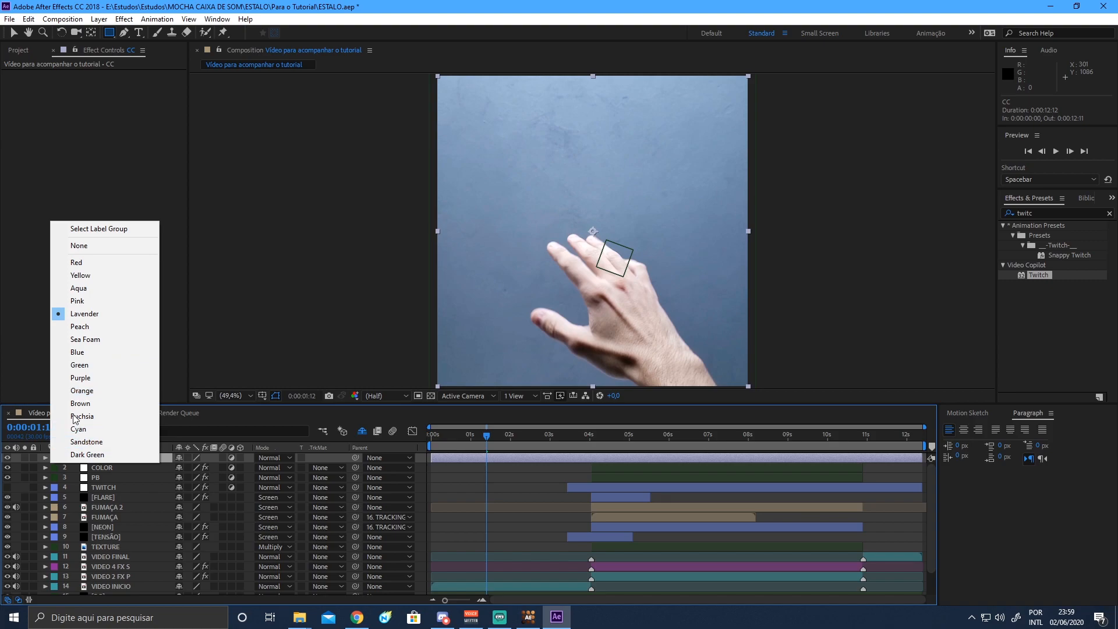
click(95, 455)
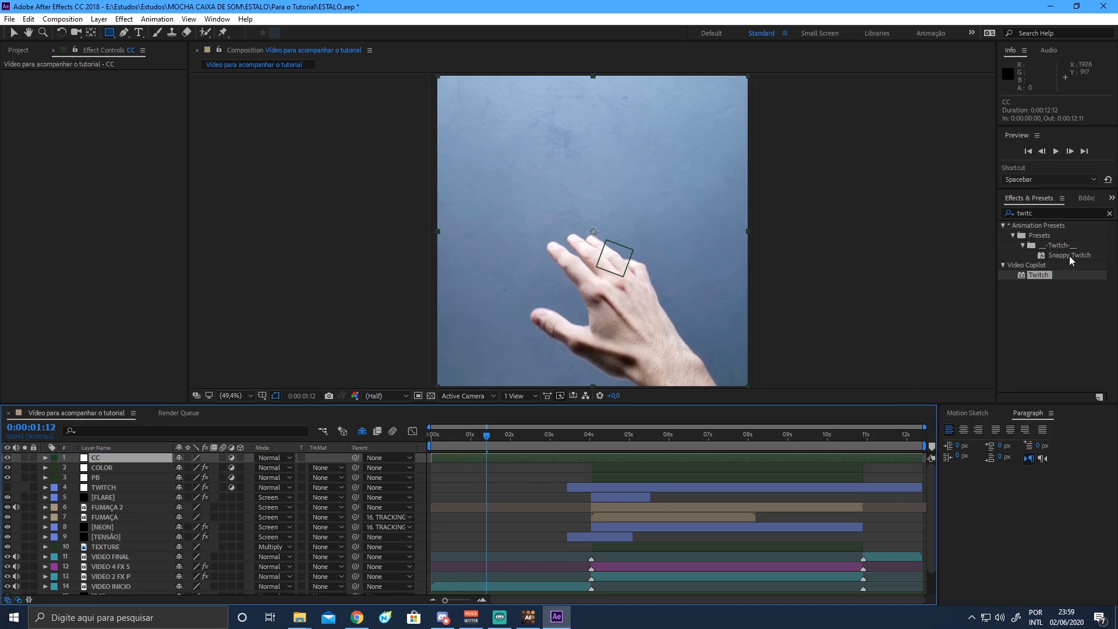
Try the CC Toner effect on the CC adjustment layer.
click(1048, 214)
text(cc t)
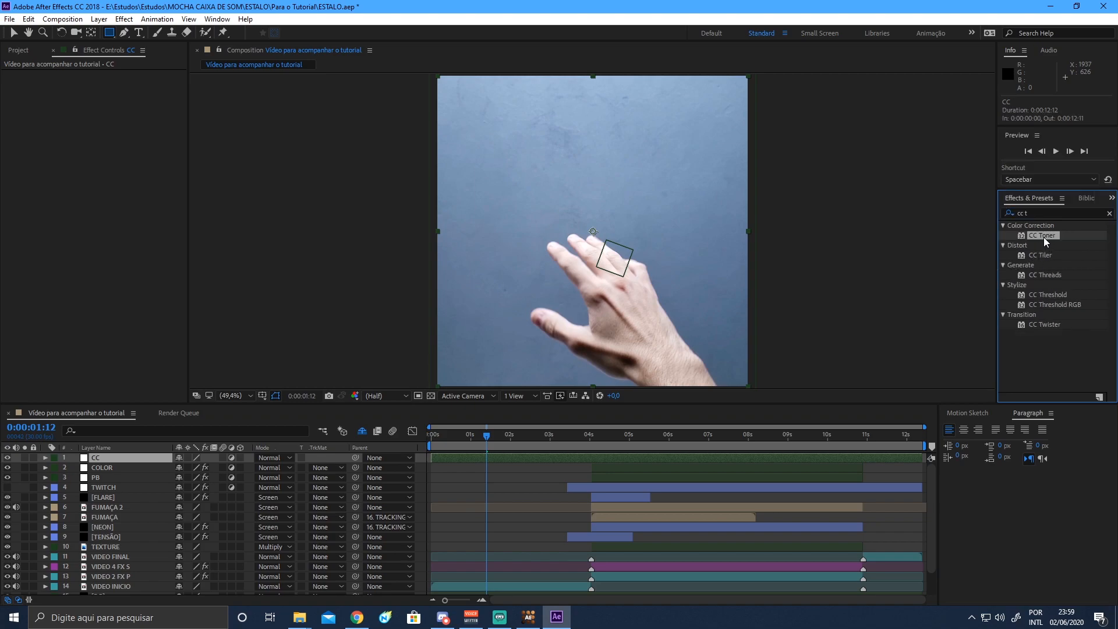
double_click(1042, 235)
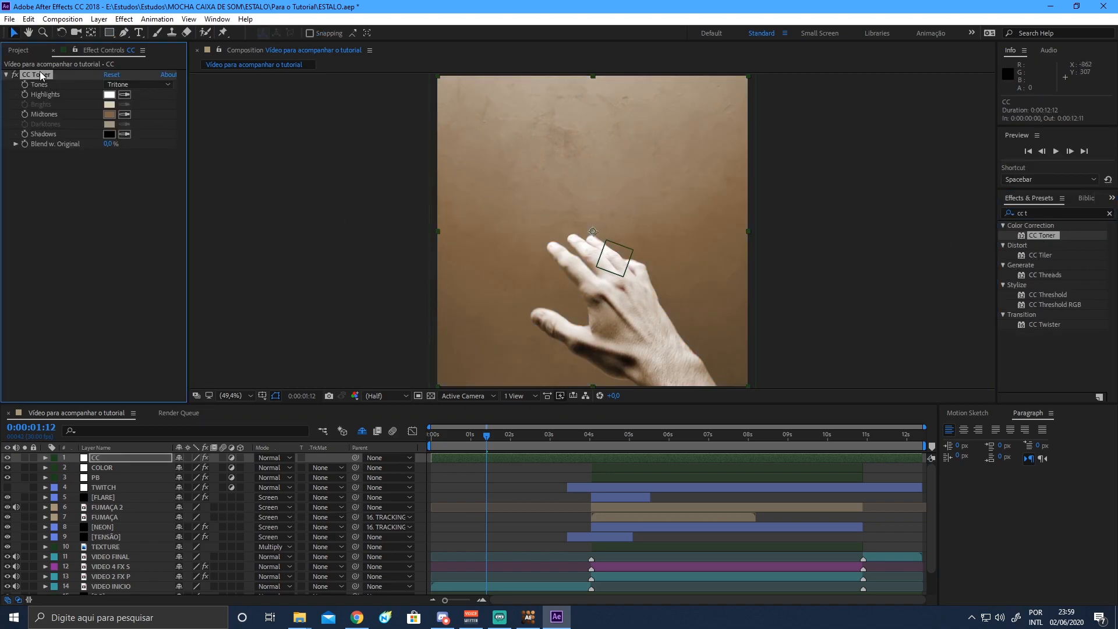
key(Delete)
Replace CC Toner with the Lumetri Color effect on the CC adjustment layer and expand its Basic Correction settings.
click(1051, 214)
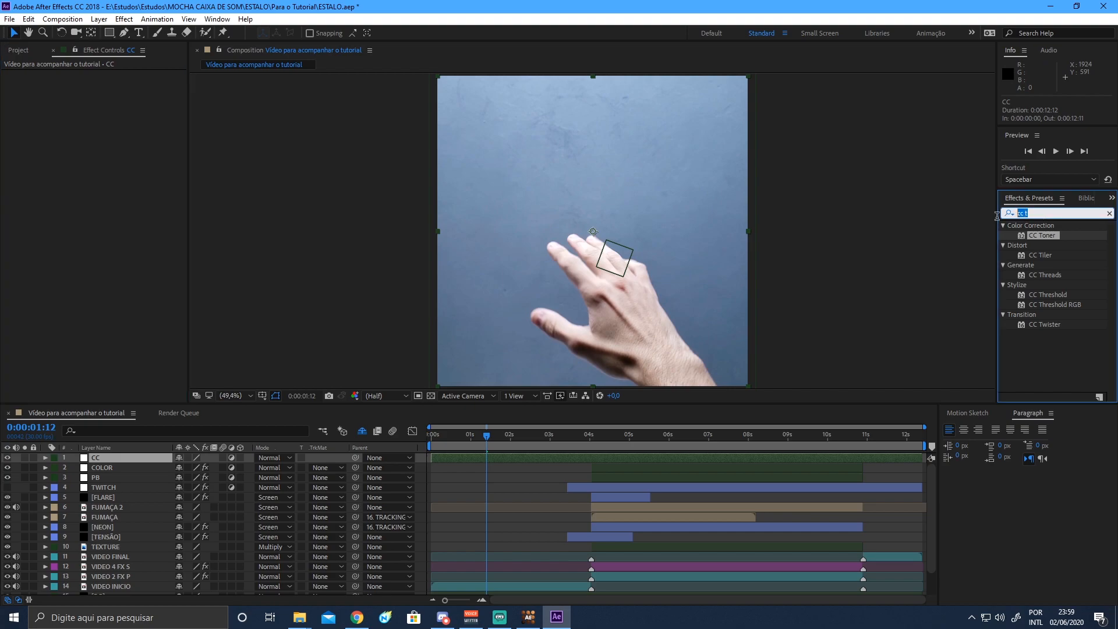
text(lumetr)
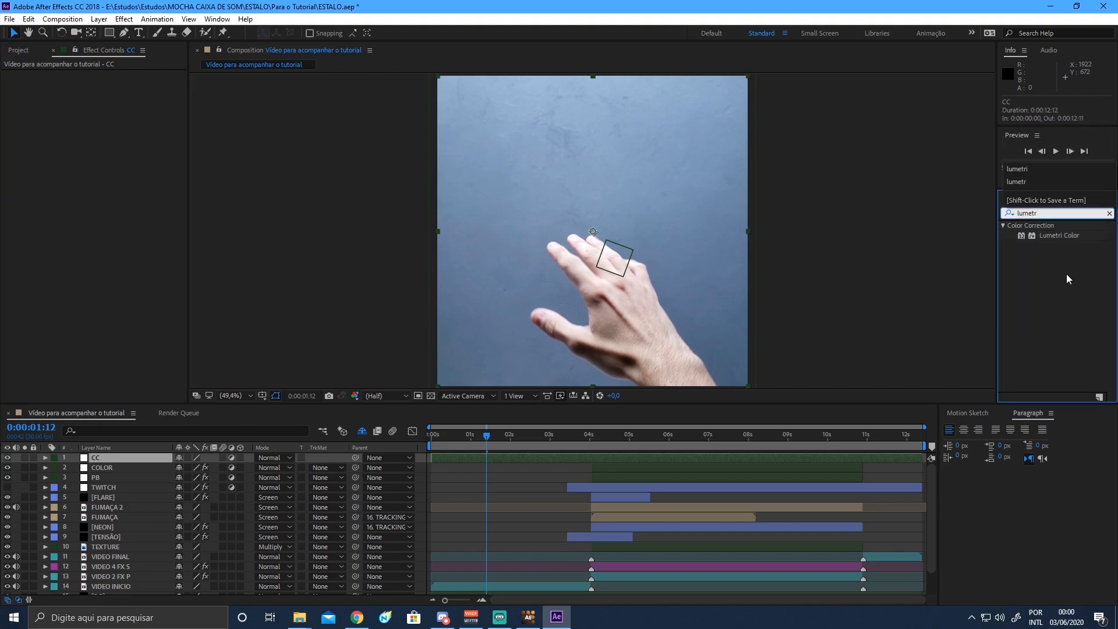
double_click(1069, 235)
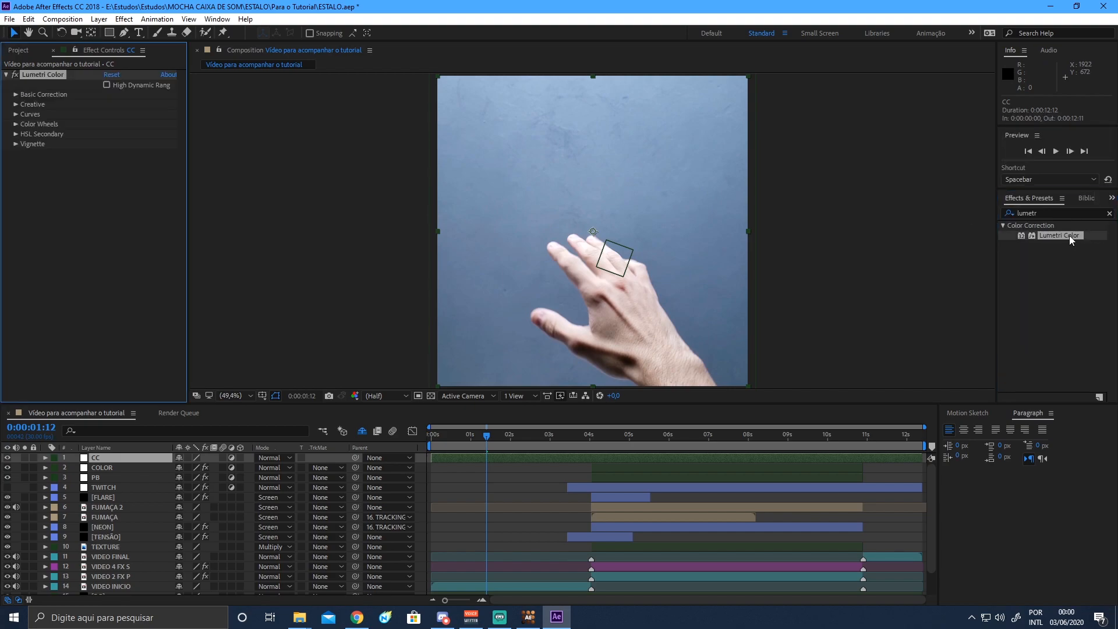
click(17, 95)
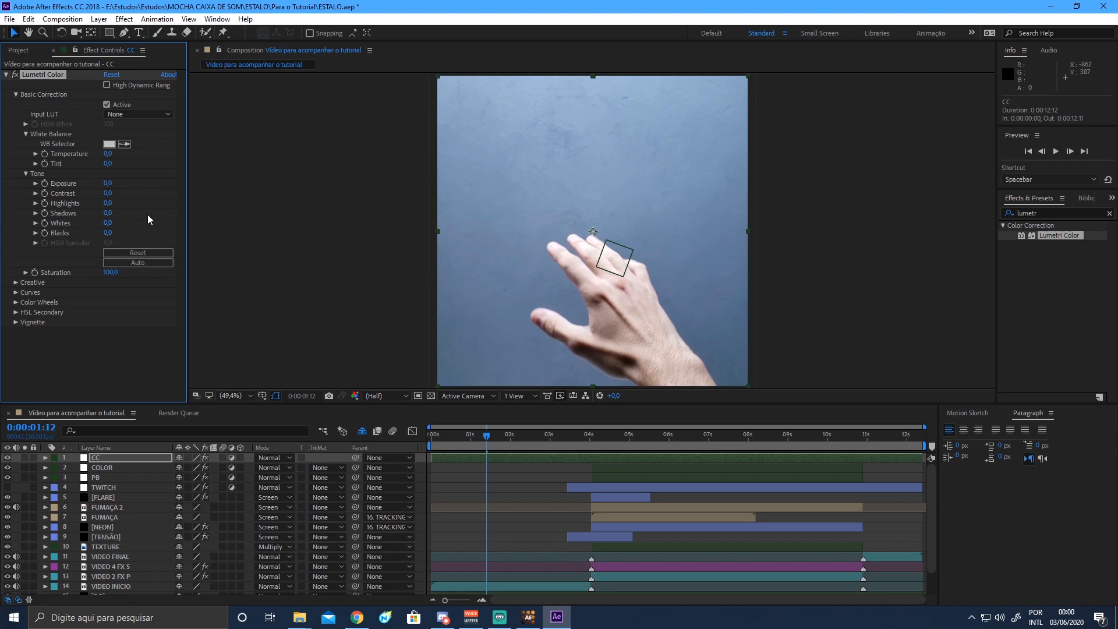
Set Lumetri Color's Temperature to 42, Exposure to -0.9, Contrast to 99 and Highlights to 60.
click(108, 154)
text(42)
key(Return)
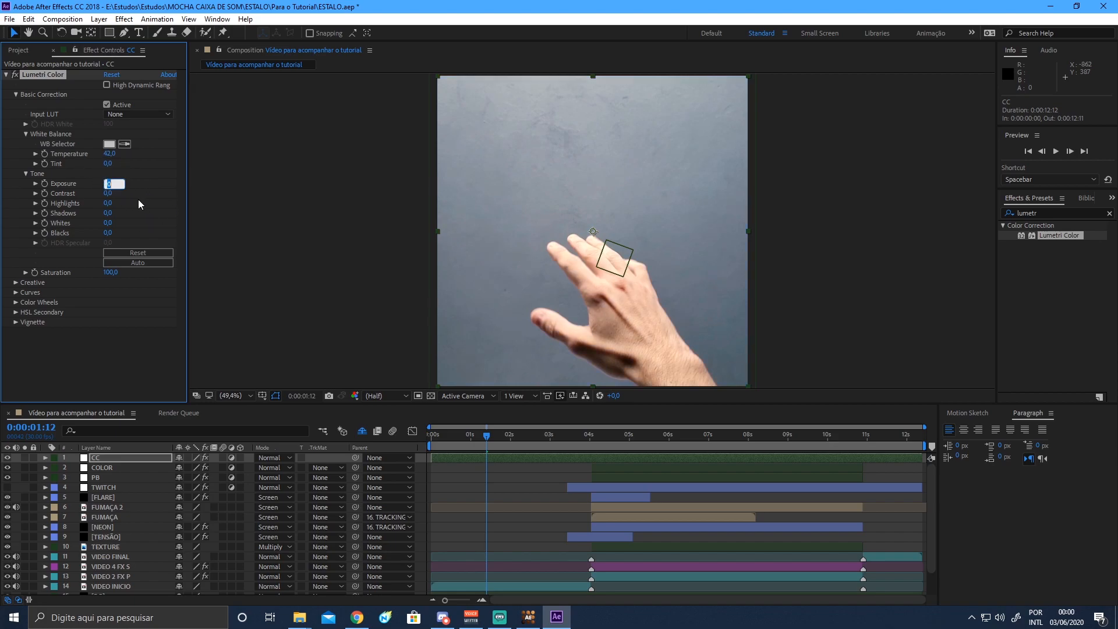
text(-0)
key(Tab)
text(60)
key(Tab)
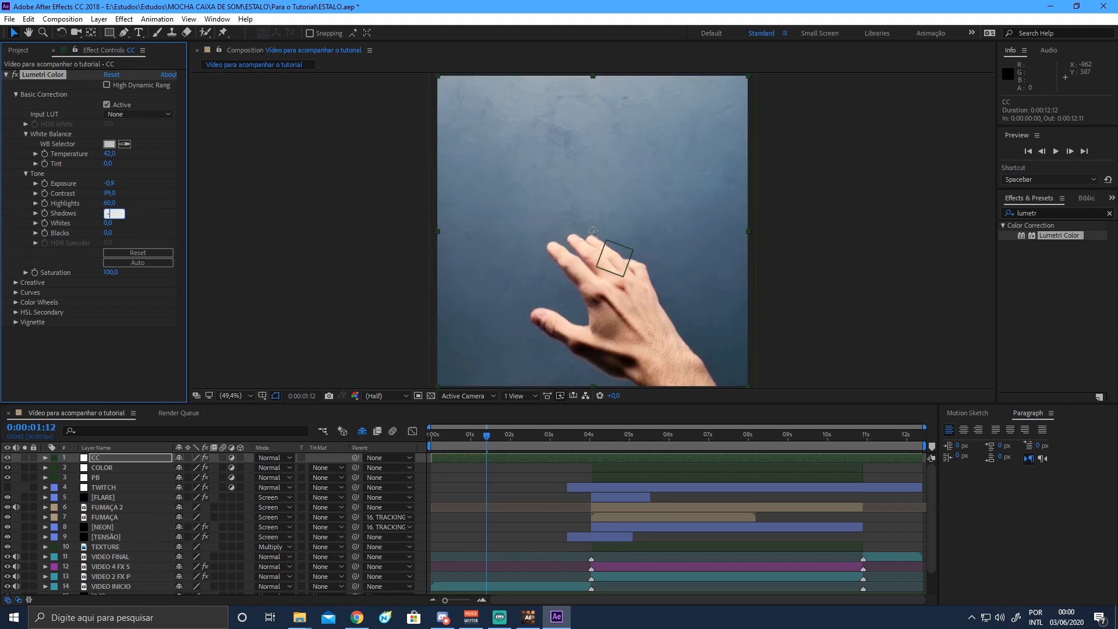
Set Lumetri Color's Shadows to -87, Whites to 13 and Blacks to -150.
text(-87)
key(Tab)
text(13)
key(Tab)
text(1)
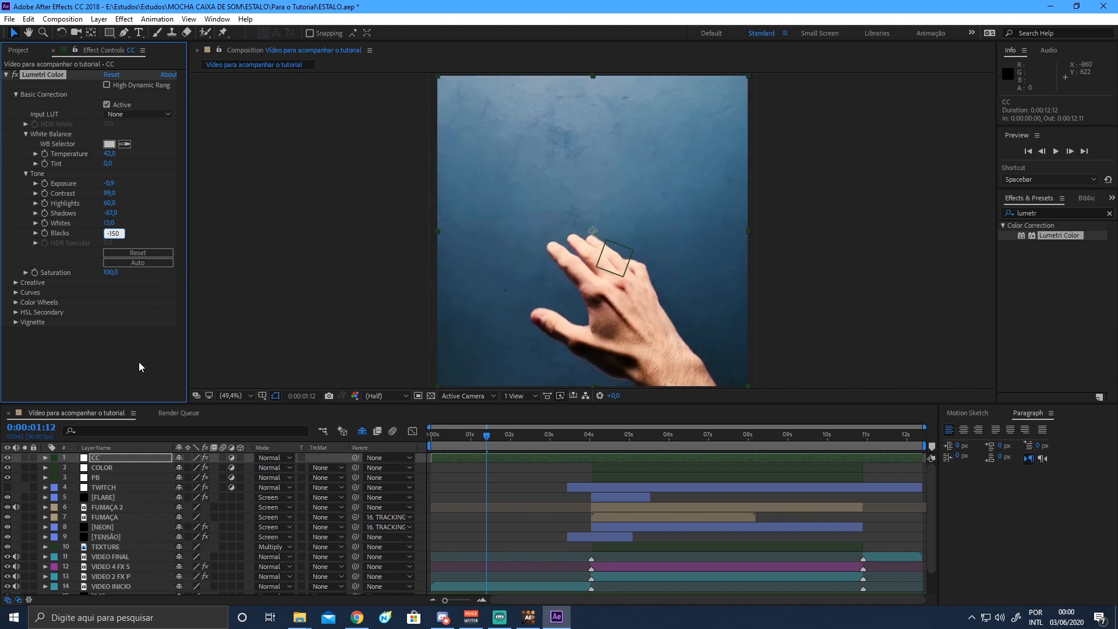
click(138, 401)
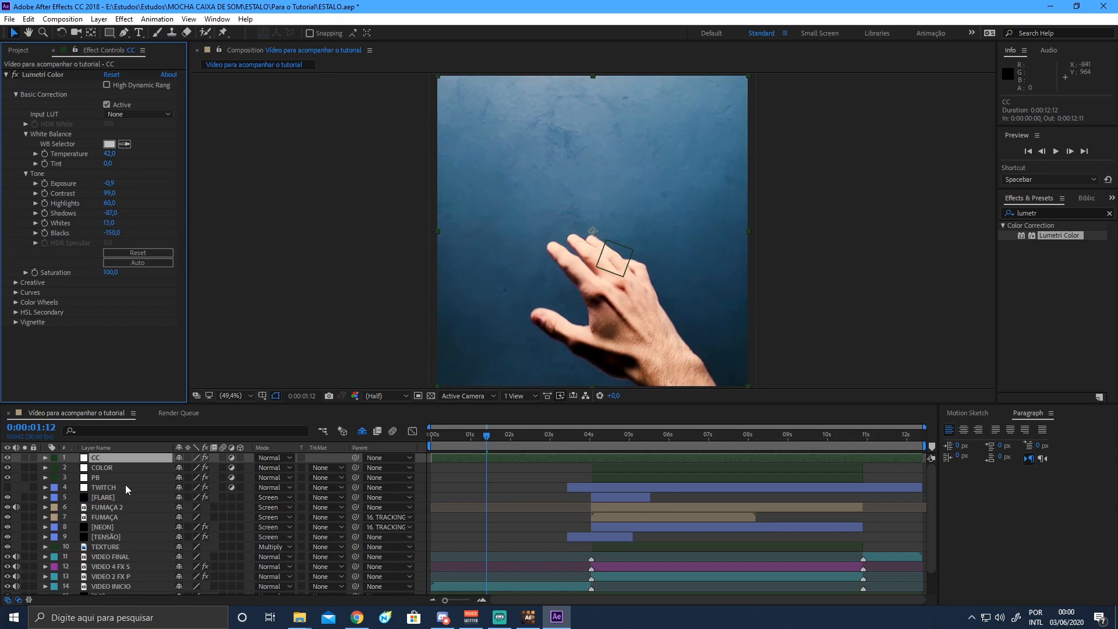
Trim the CC layer so it ends at 0:00:04:00, just before the snap flash.
click(106, 459)
drag(499, 437, 584, 446)
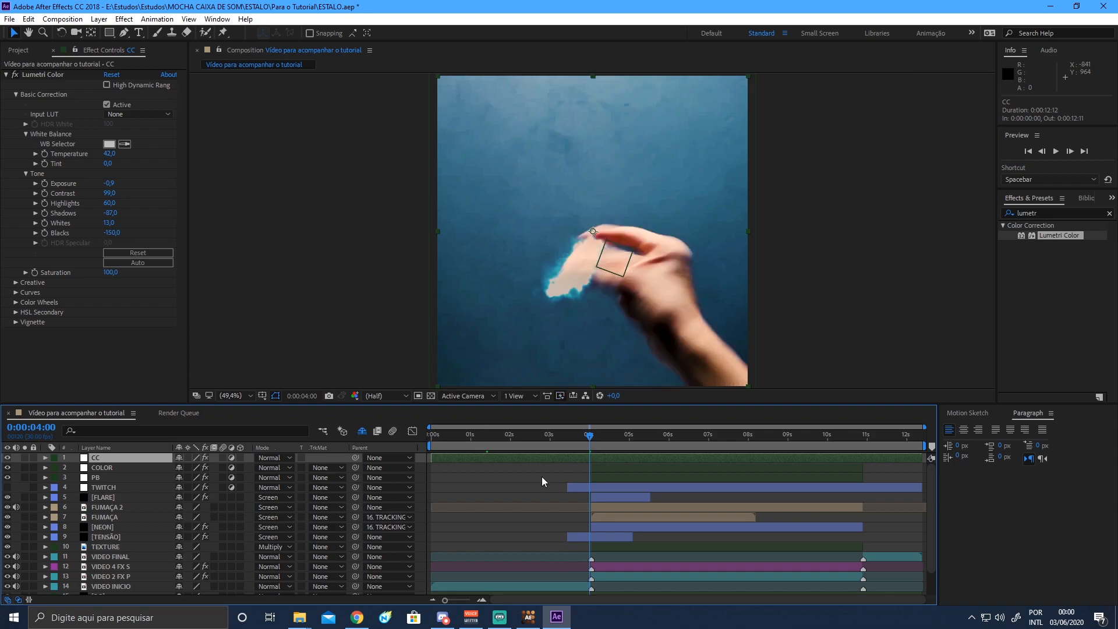
key(Page_Down)
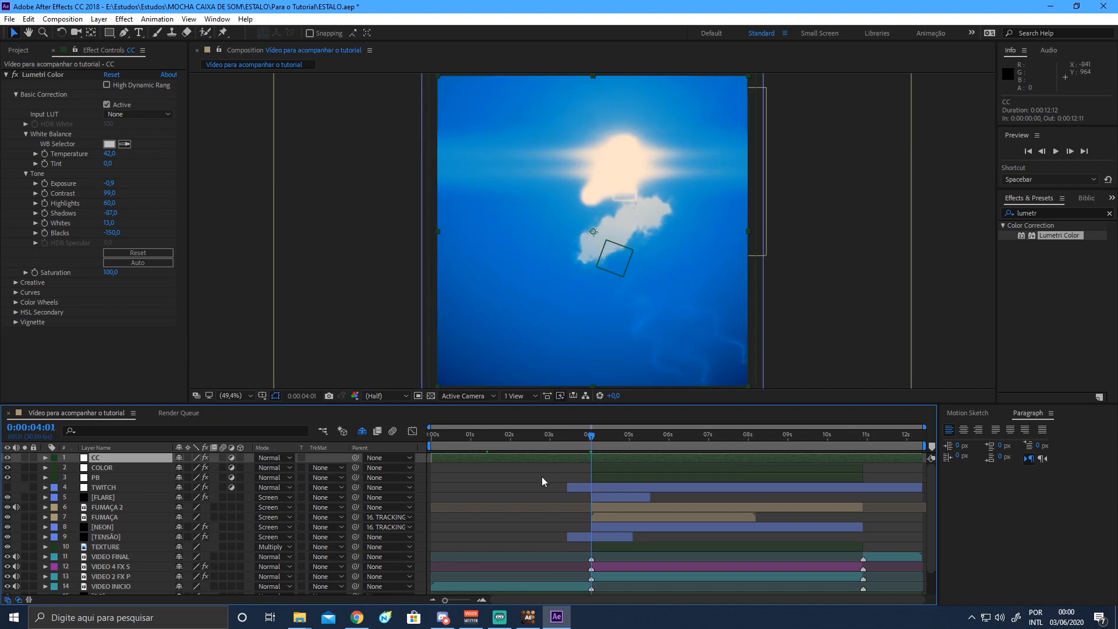
key(Page_Up)
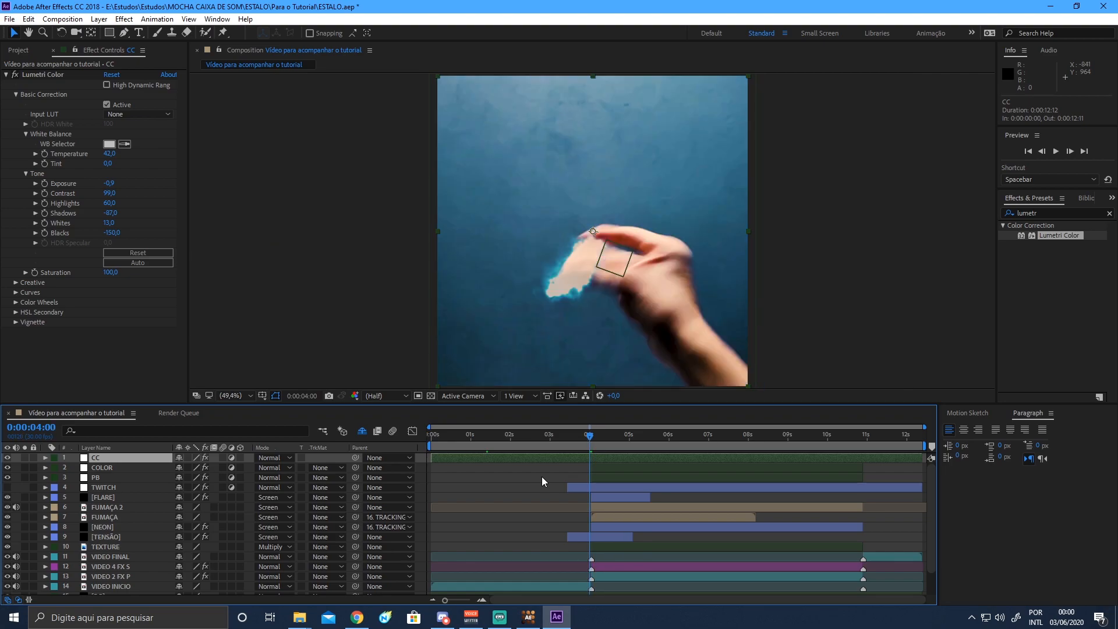
click(507, 434)
drag(515, 433, 538, 435)
Duplicate the CC layer, shift the copy to start at 0:00:10:27 over the final clip, and review the graded footage.
click(121, 461)
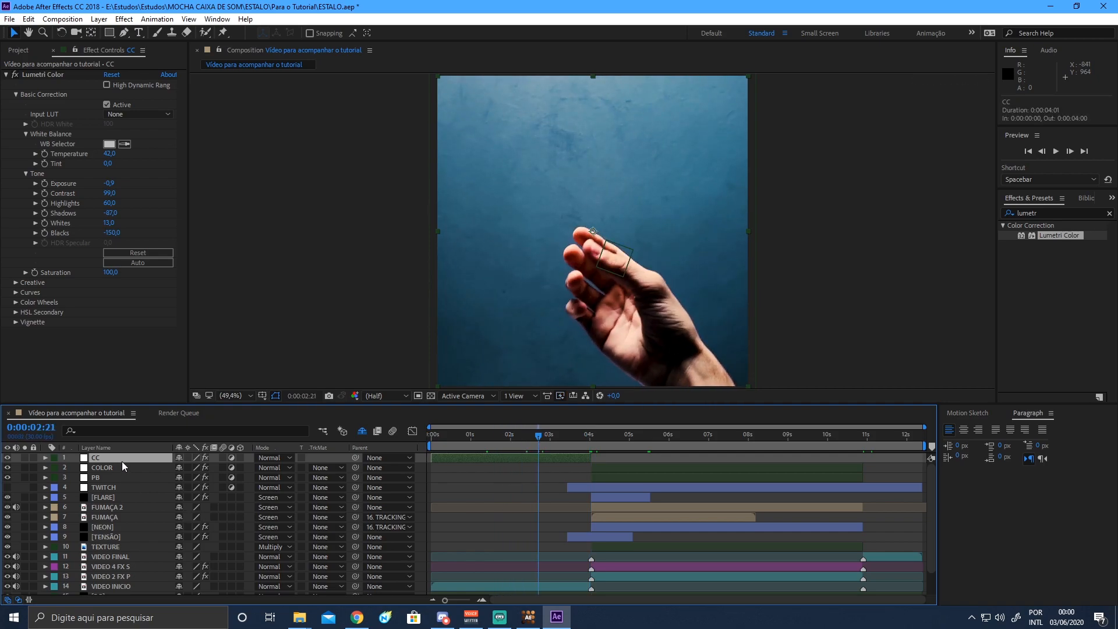
key(ctrl+d)
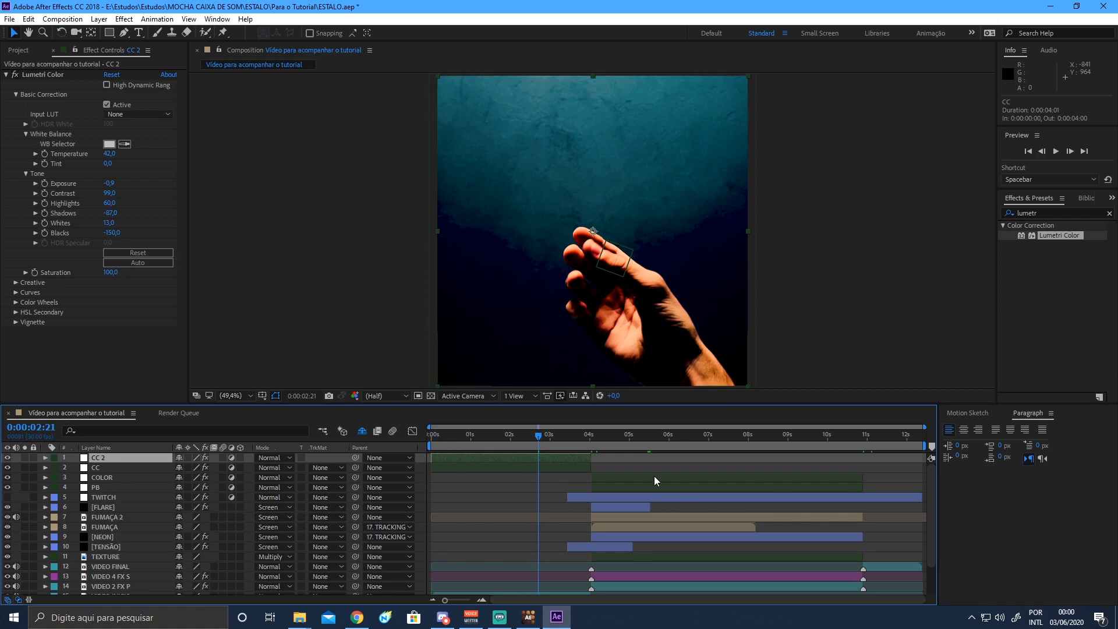
drag(438, 456, 876, 474)
drag(798, 434, 906, 441)
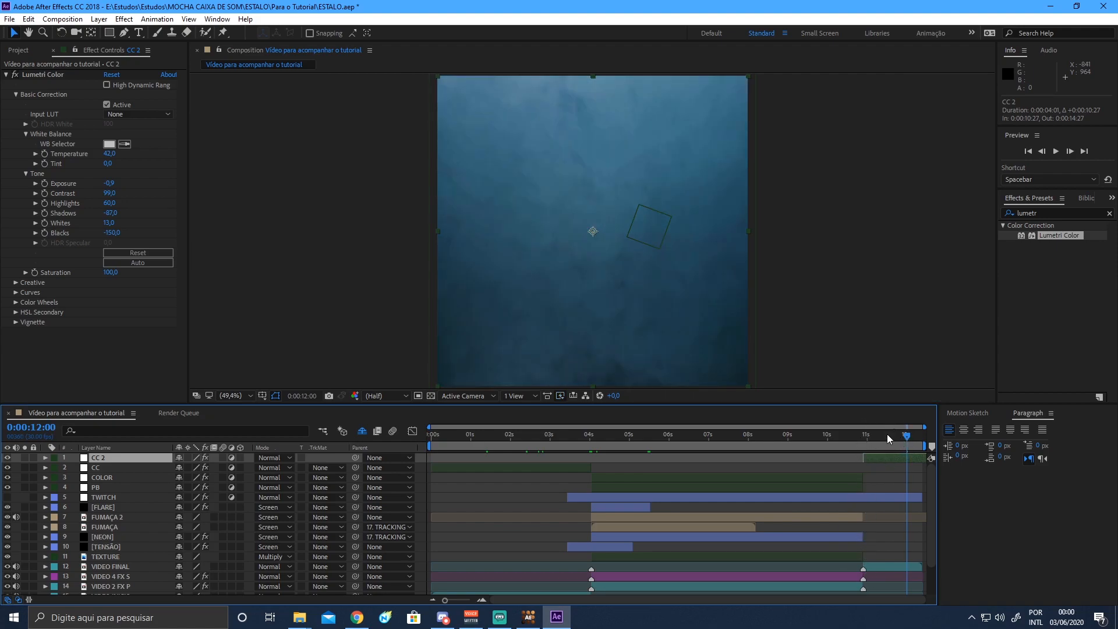
drag(529, 434, 666, 444)
key(space)
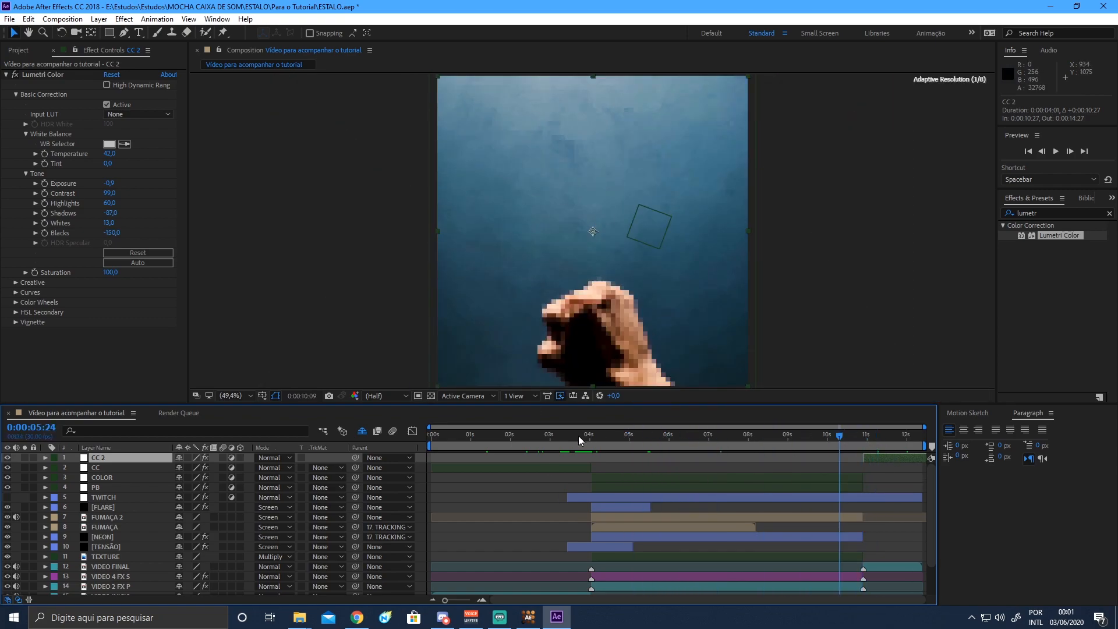
click(516, 442)
Create a black 1080 x 1080 px solid named FADE above all other layers.
right_click(336, 459)
mouse_move(407, 469)
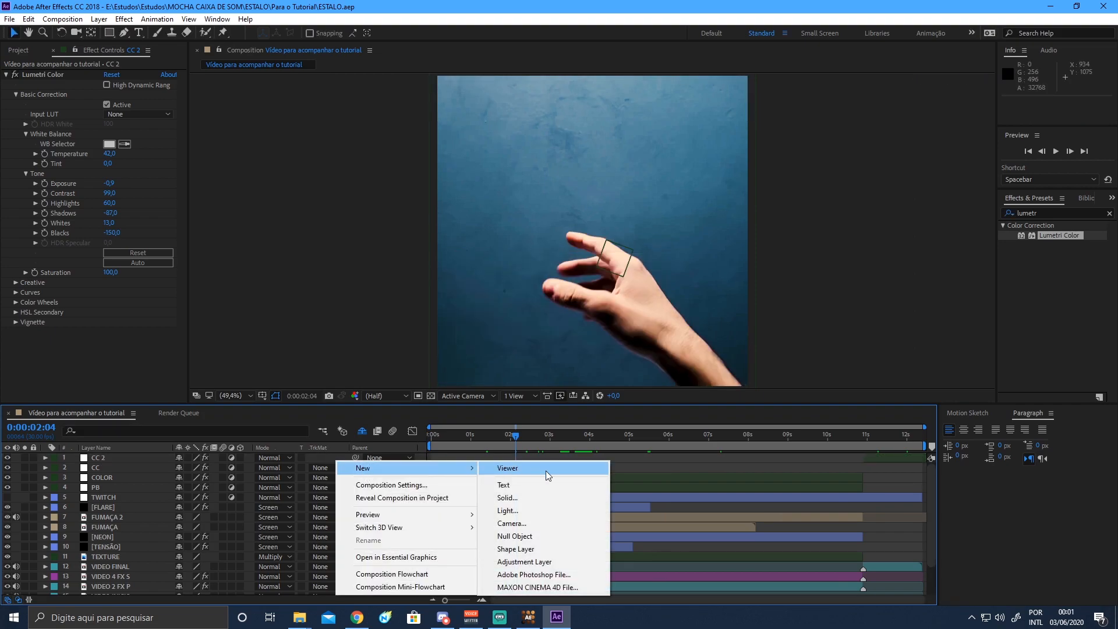
click(525, 497)
text(FADE)
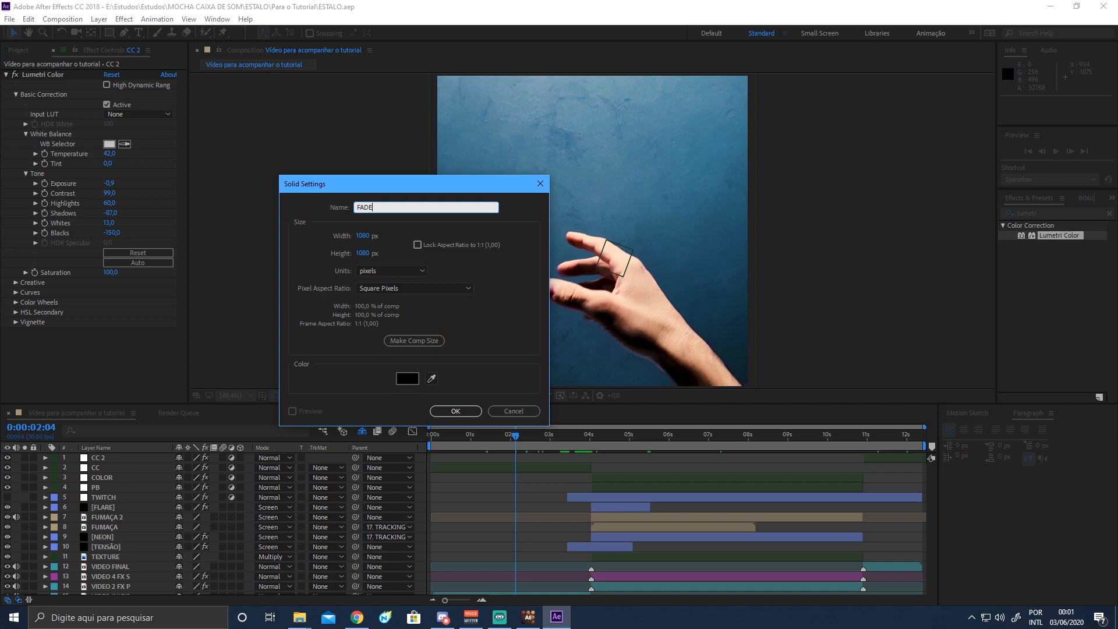
click(455, 411)
right_click(327, 460)
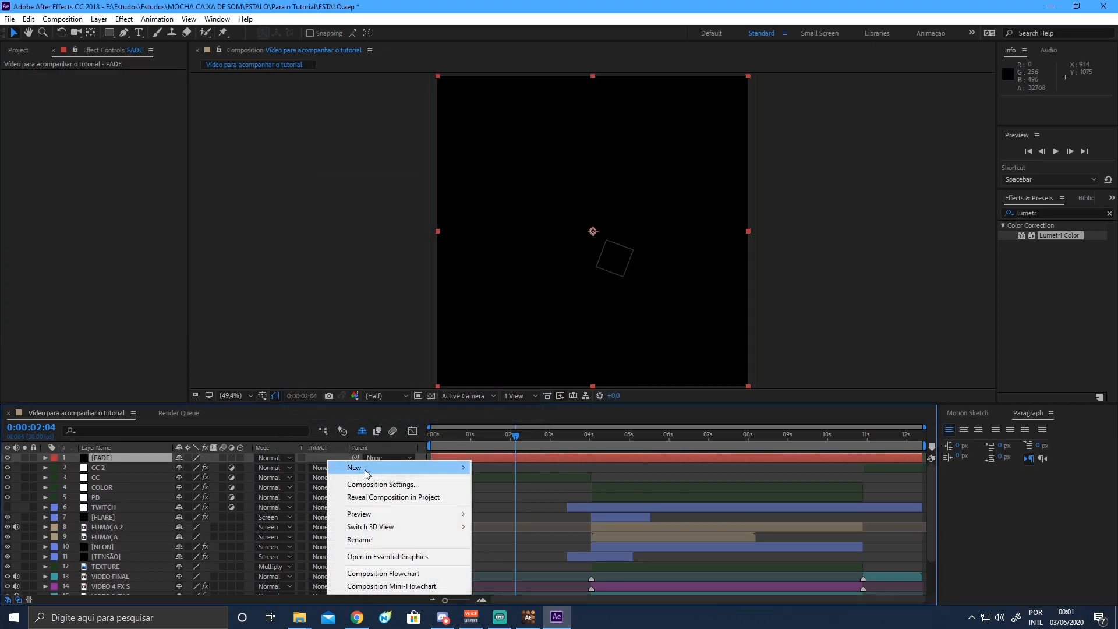
mouse_move(369, 469)
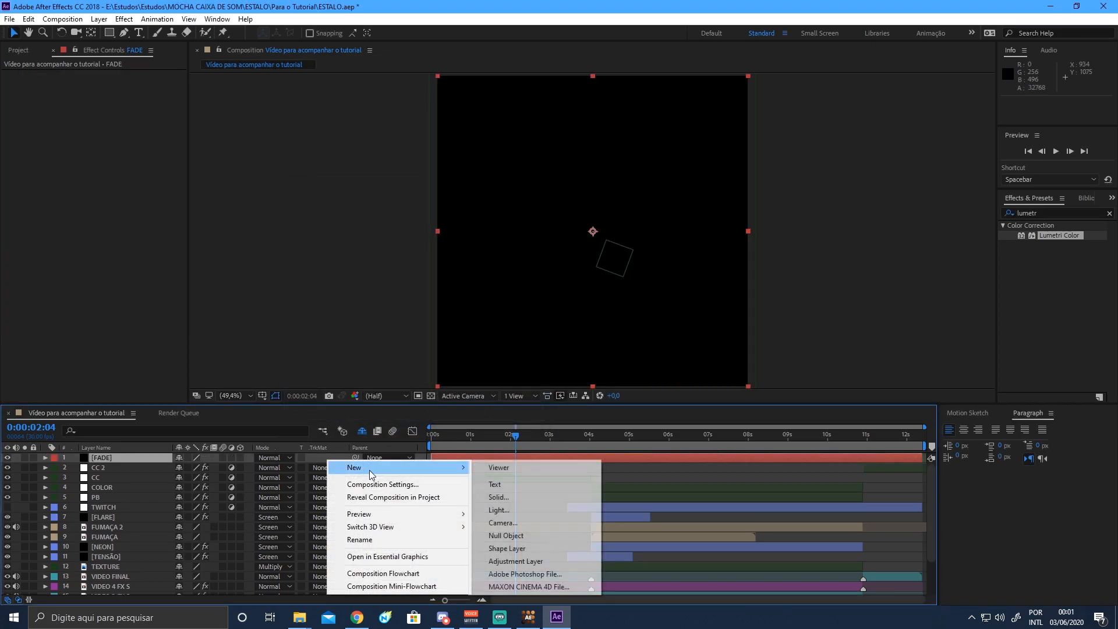
Keyframe the FADE layer's Opacity from 100% at 0:00:00:01 to 0% at 0:00:00:11.
click(122, 459)
key(Home)
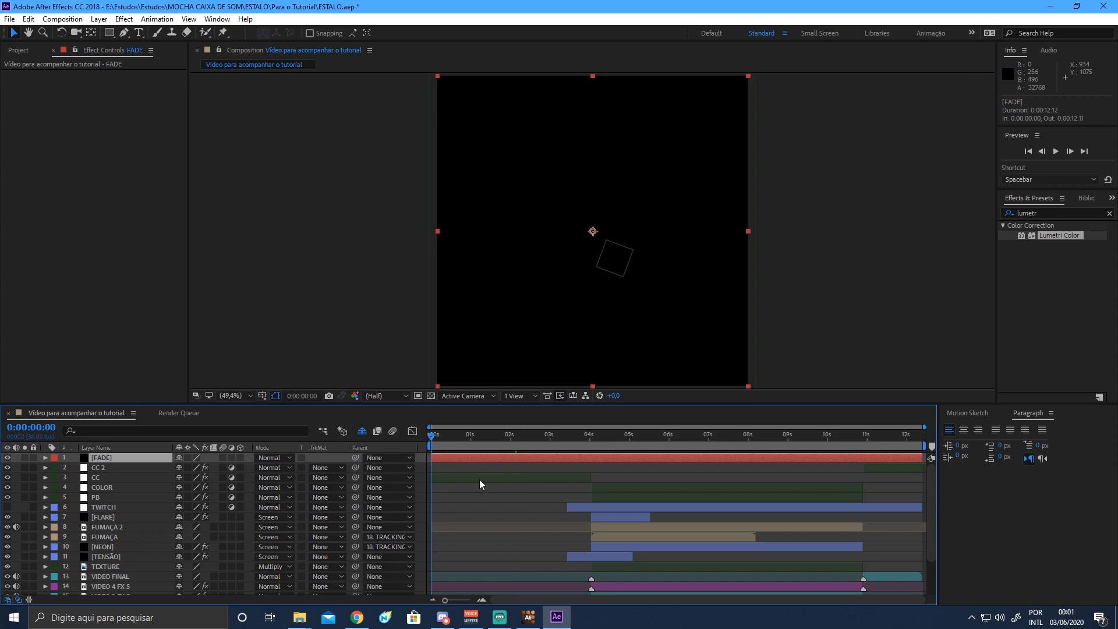
key(Page_Down)
key(t)
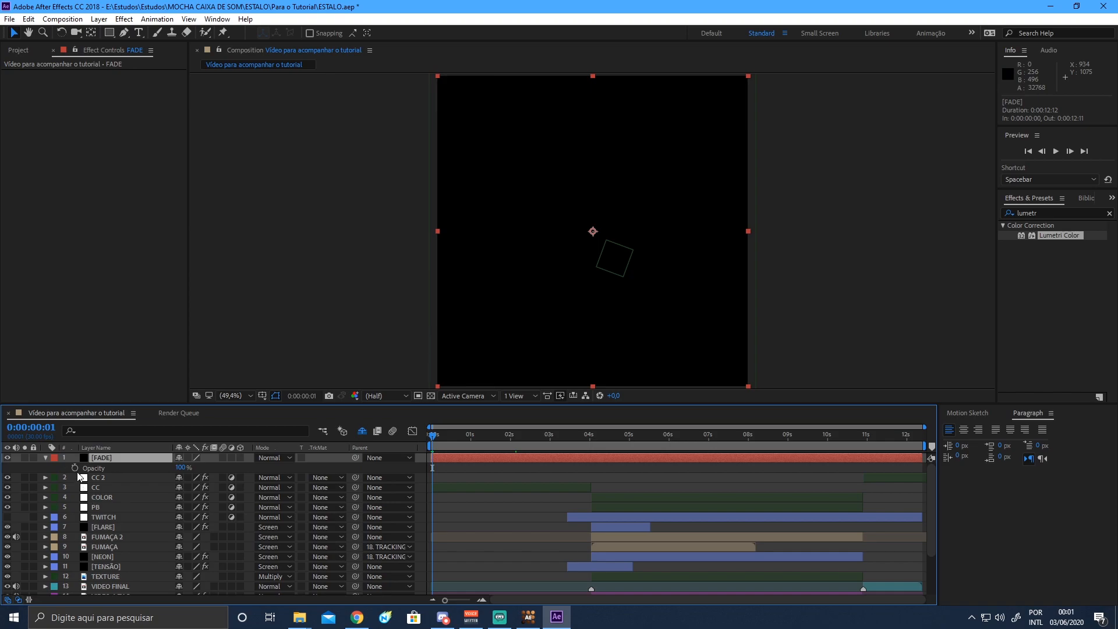
key(shift+Page_Down)
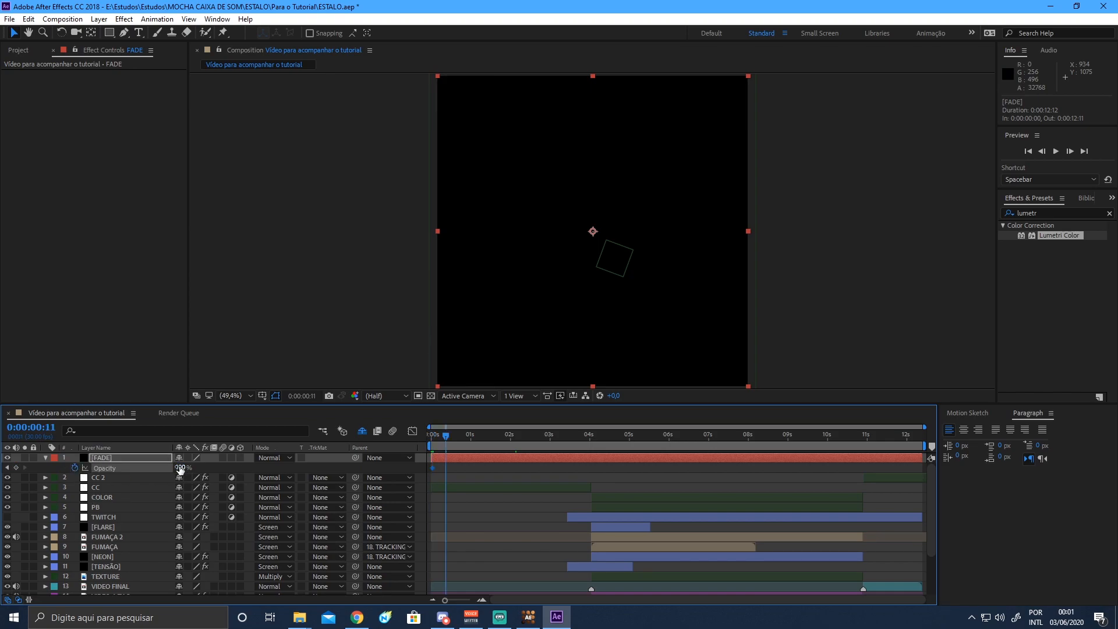
drag(180, 469, 122, 470)
Keyframe FADE's Opacity from 0% at 0:00:11:11 to 100% at 0:00:11:21, and collapse the layer.
drag(872, 432, 894, 441)
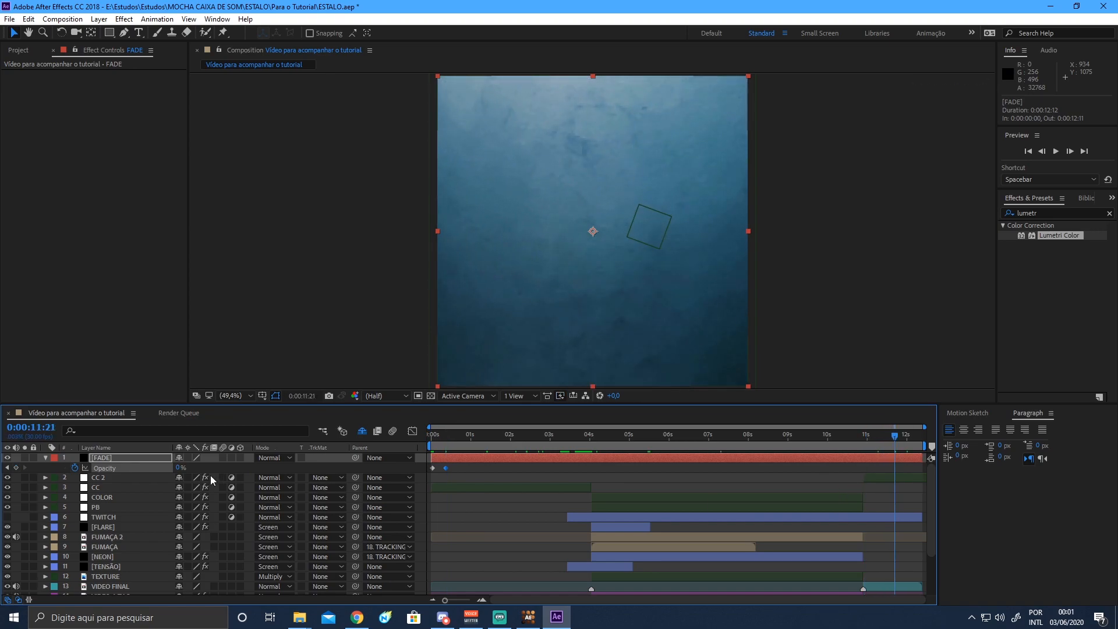
drag(181, 468, 281, 468)
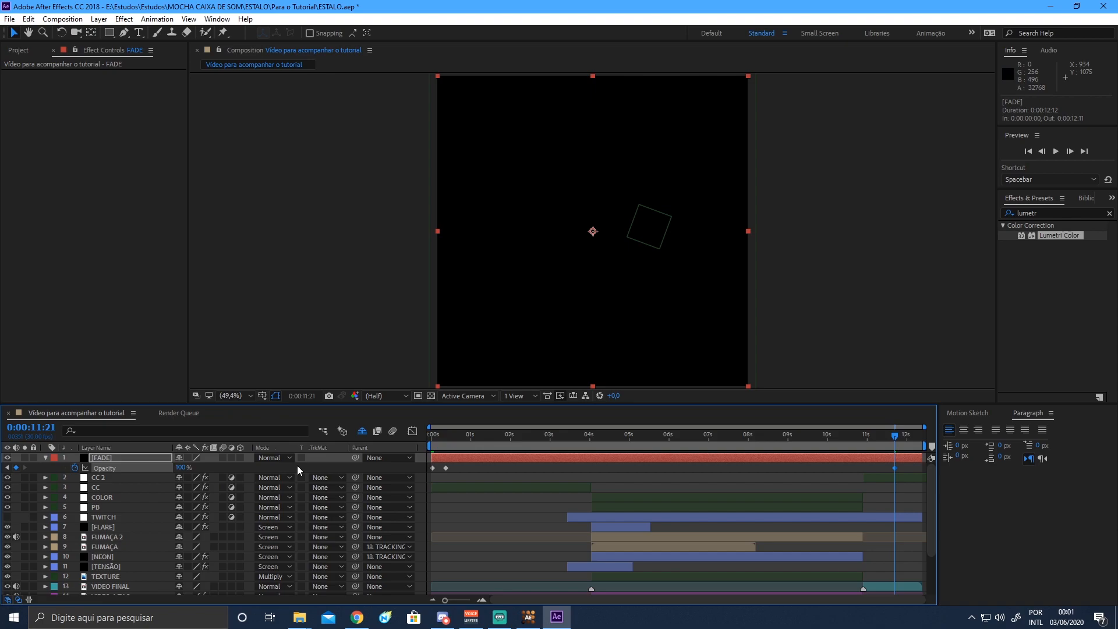
key(shift+Page_Up)
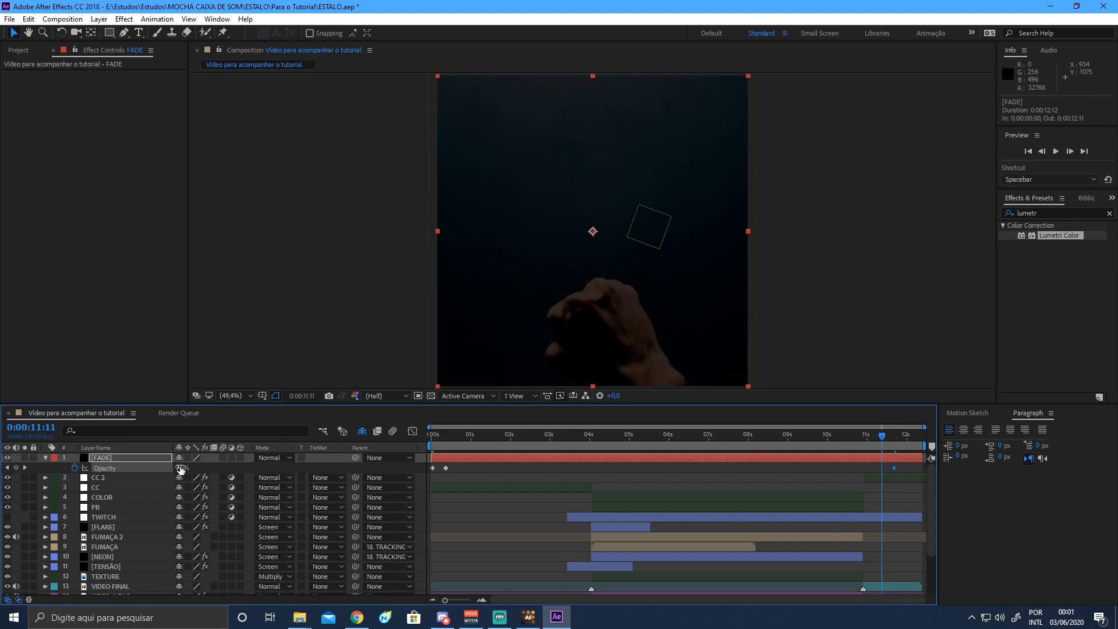
drag(180, 469, 117, 460)
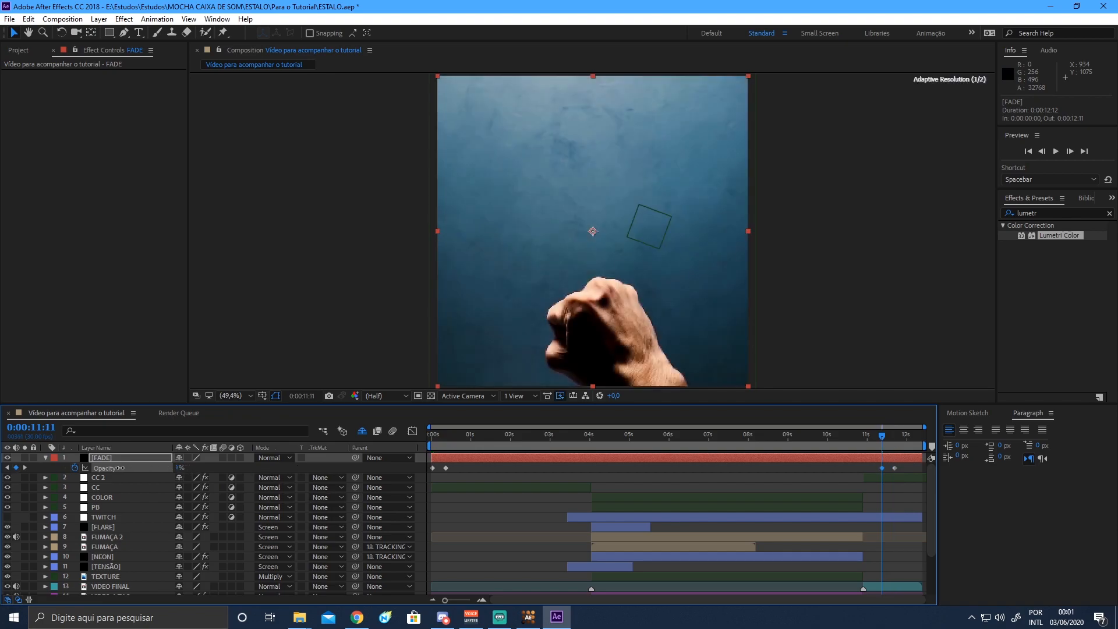
click(46, 458)
click(324, 461)
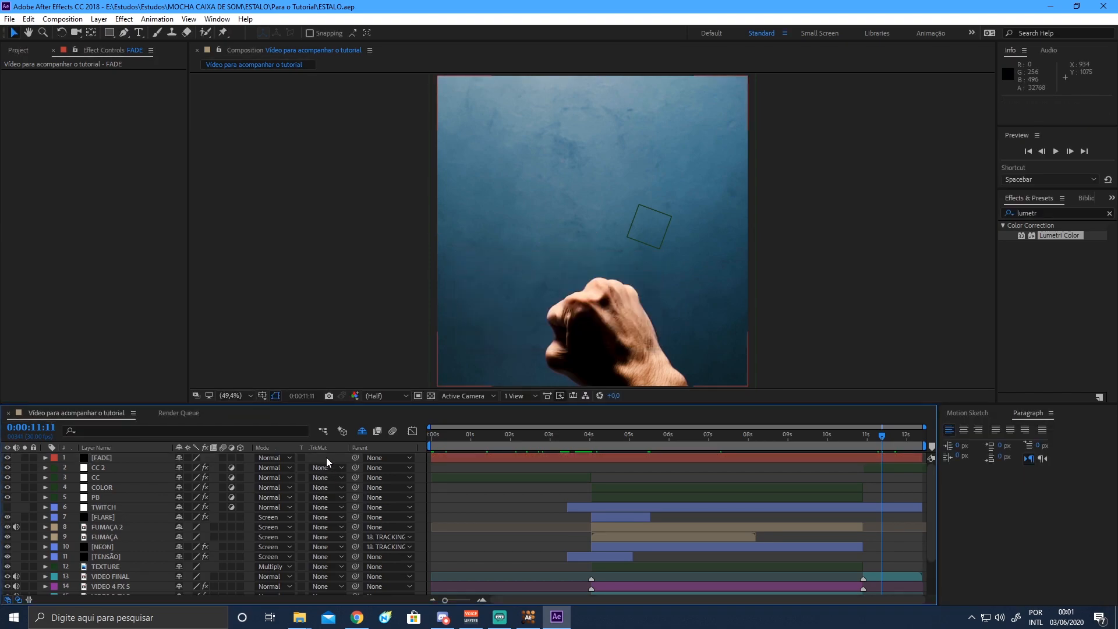
Change the FADE layer's label color to Dark Green and deselect the layer.
click(99, 459)
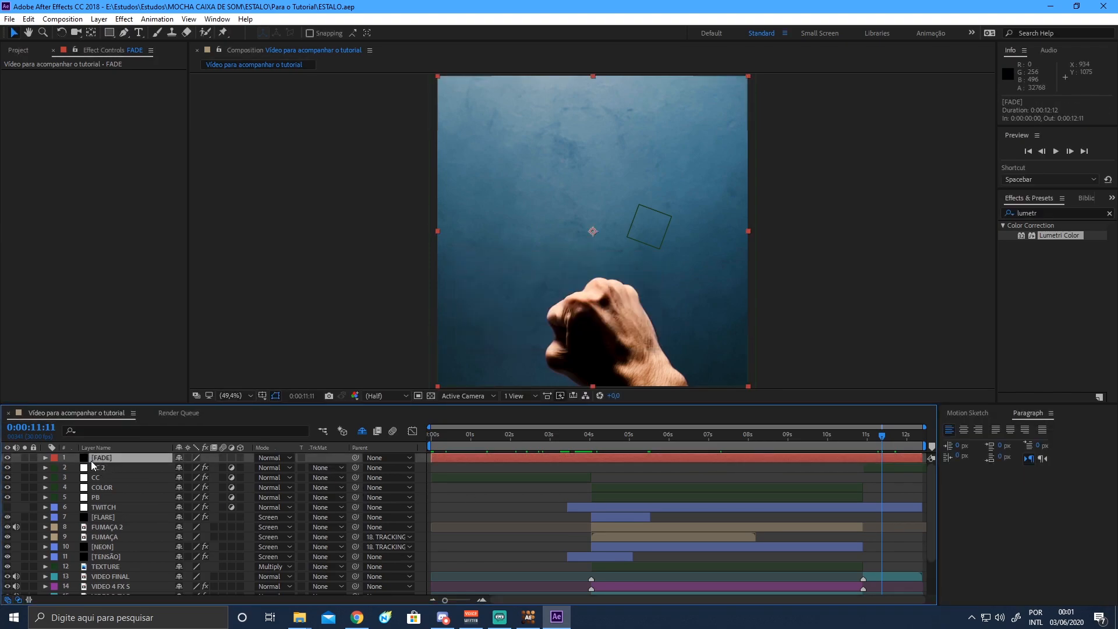
click(55, 462)
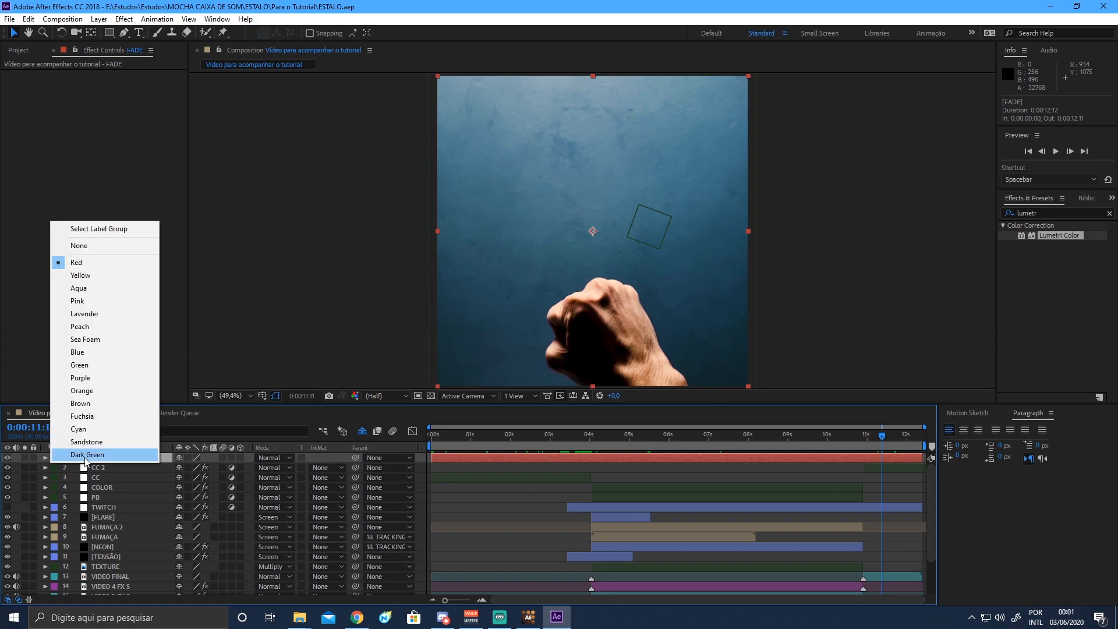
click(105, 453)
key(F2)
Preview the composition from the beginning to check the opening fade and the snap effect.
drag(604, 445, 326, 467)
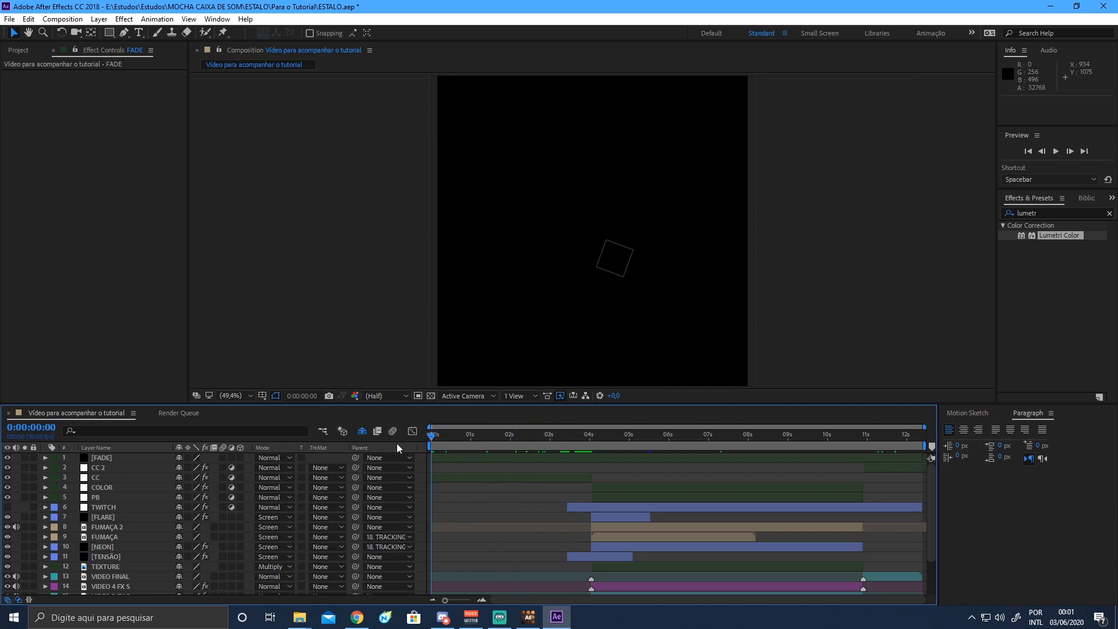
key(space)
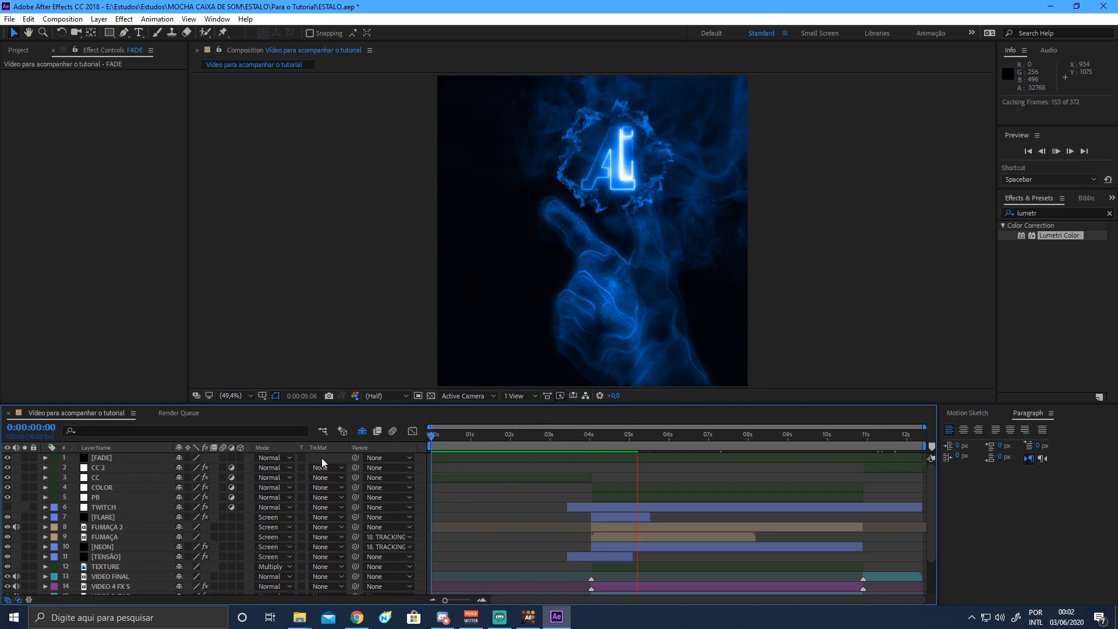
key(space)
Turn the TWITCH layer's visibility back on, check the shake around the snap at 0:00:03:24, and save the project.
drag(565, 443, 599, 442)
click(113, 507)
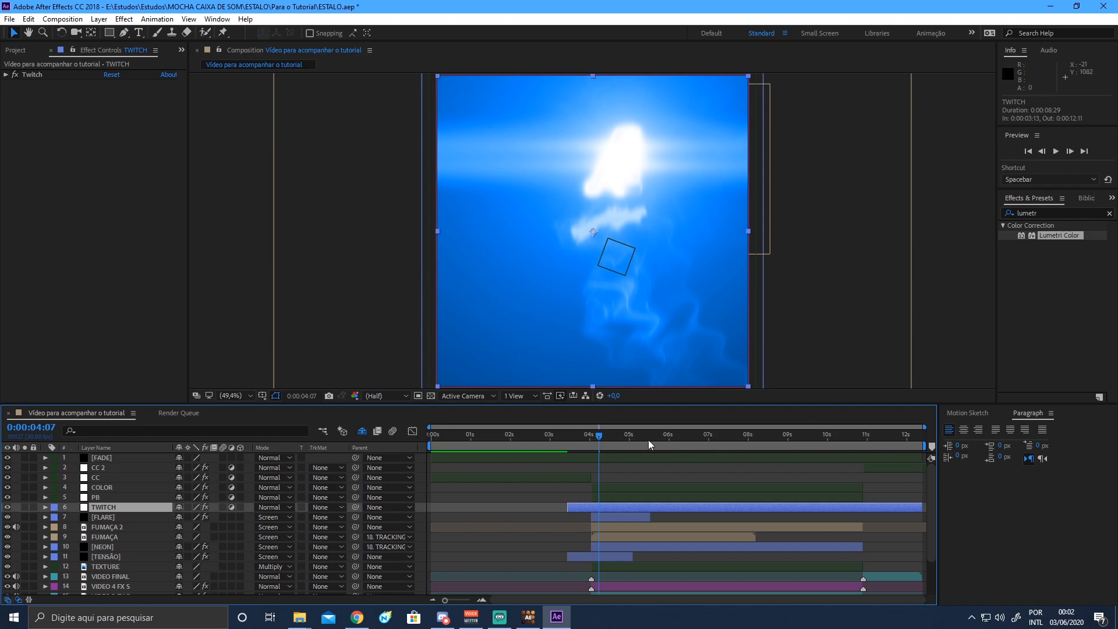
click(579, 436)
drag(579, 436, 582, 435)
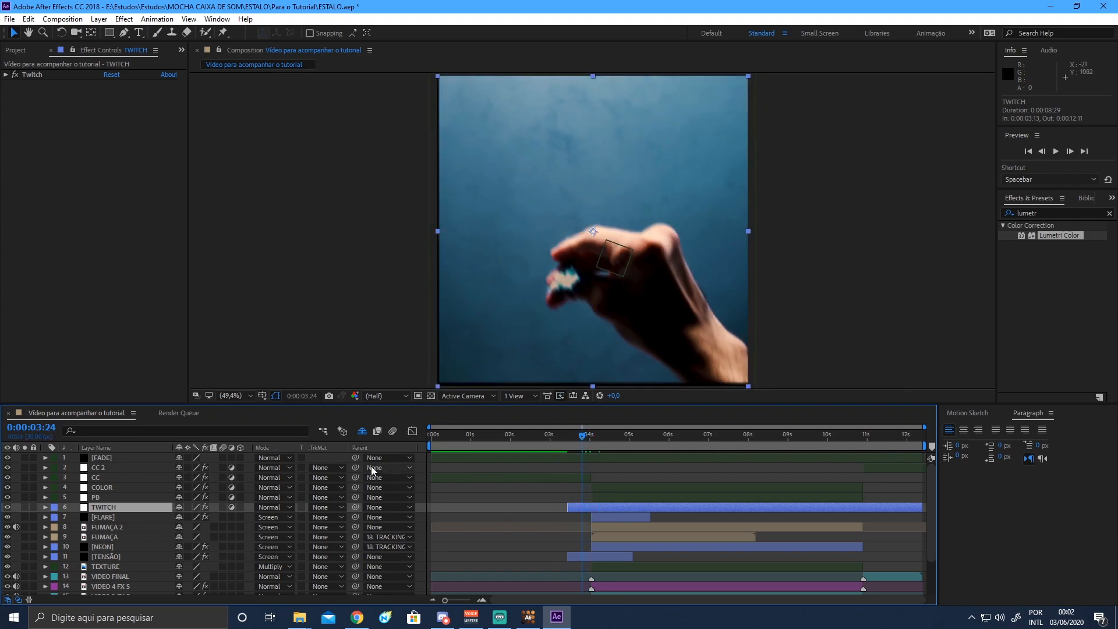
click(316, 458)
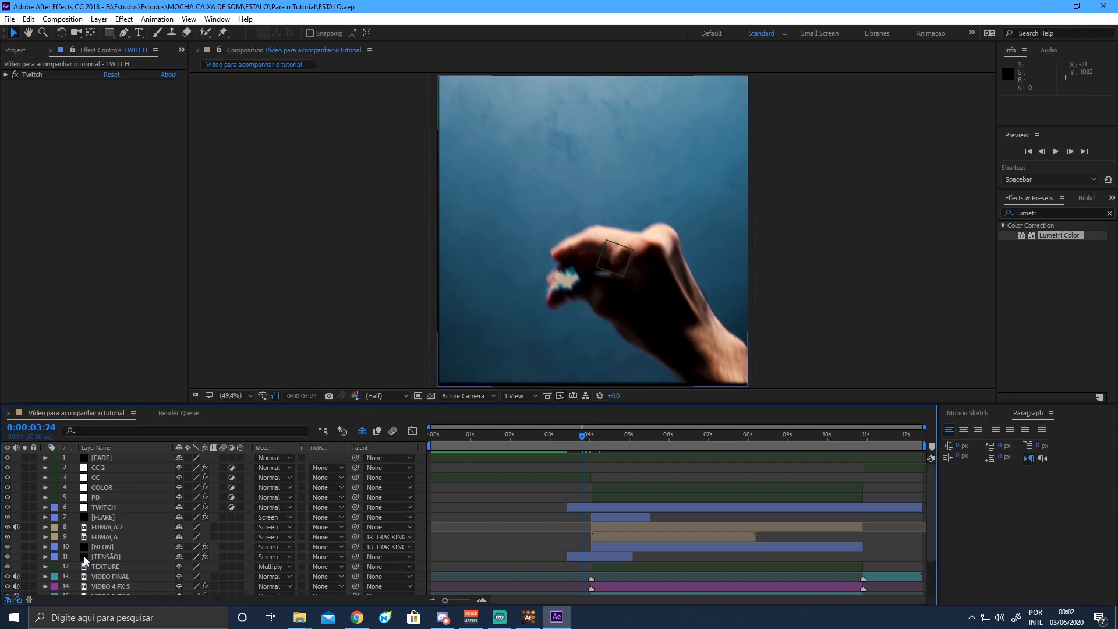
click(102, 508)
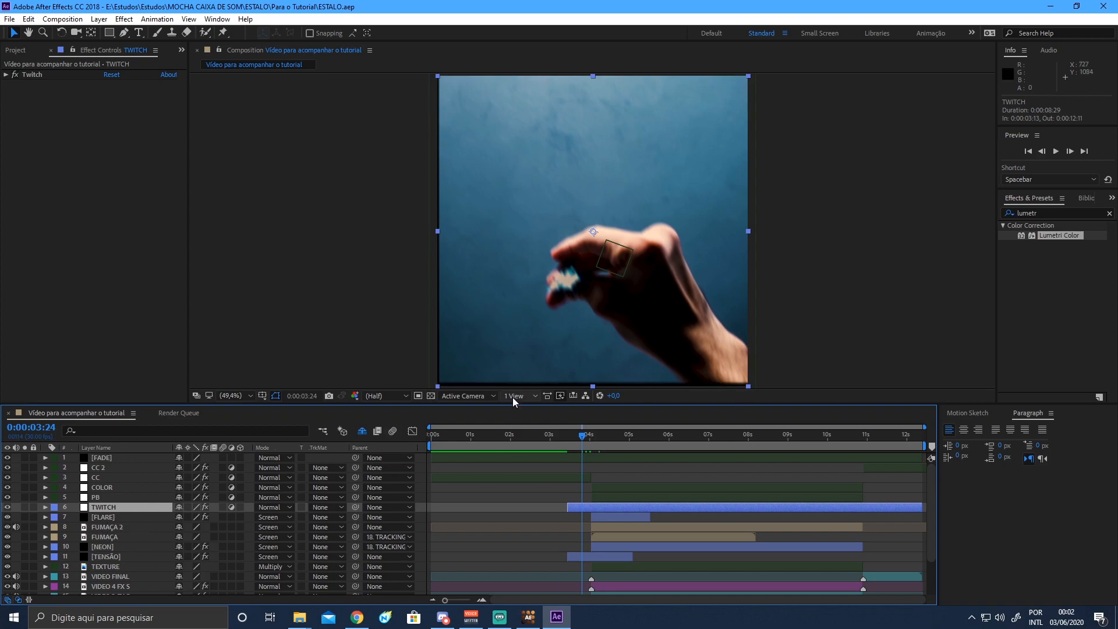
drag(582, 436, 583, 438)
right_click(325, 459)
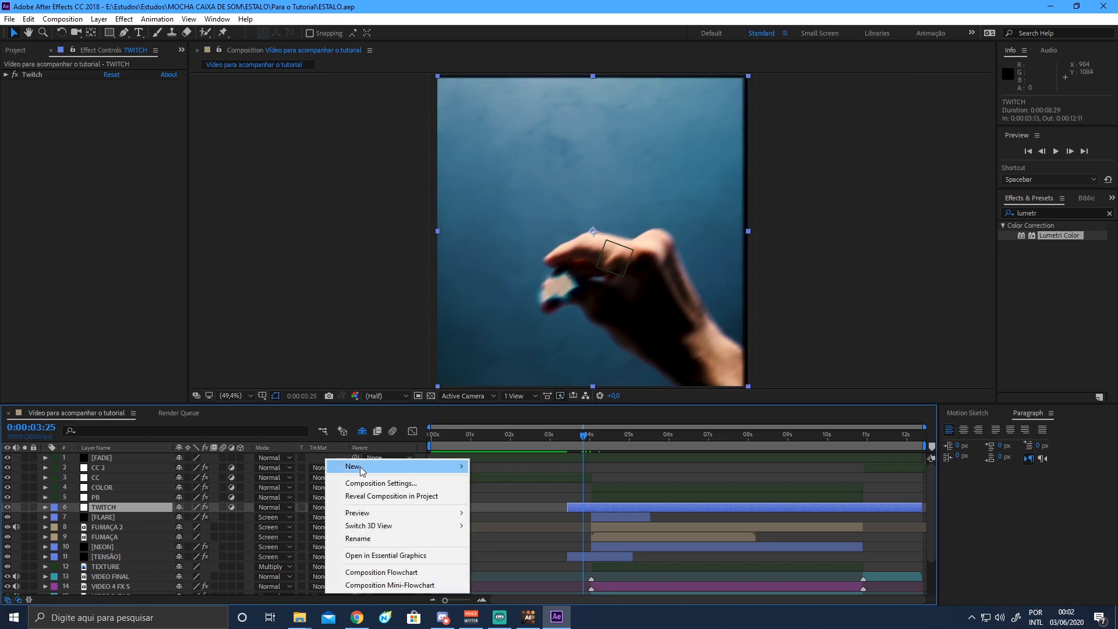
mouse_move(360, 466)
click(507, 497)
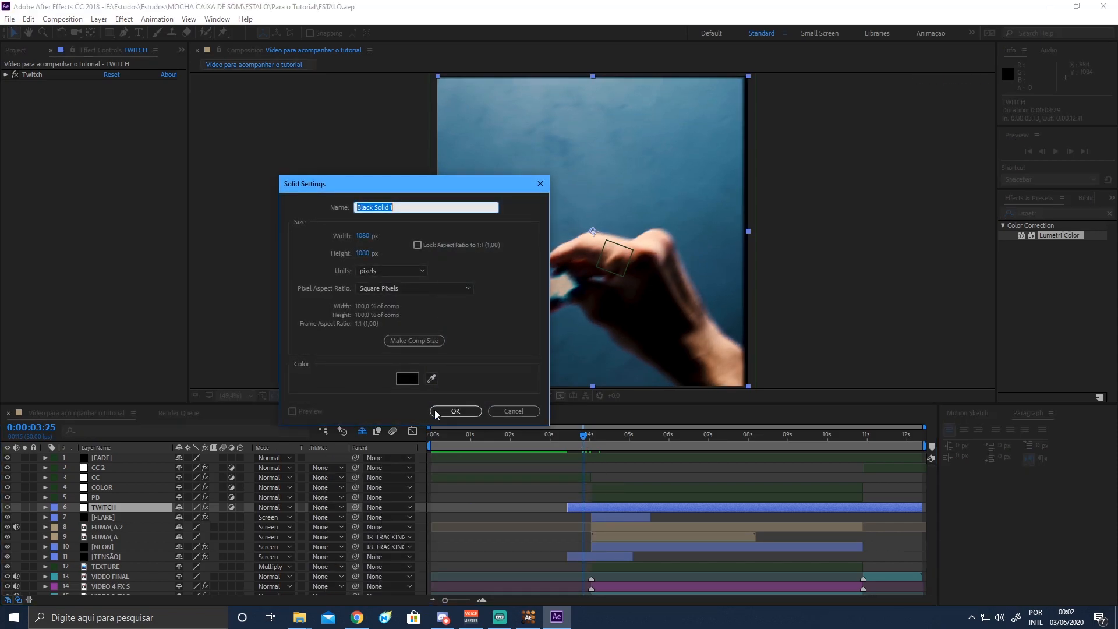
click(539, 183)
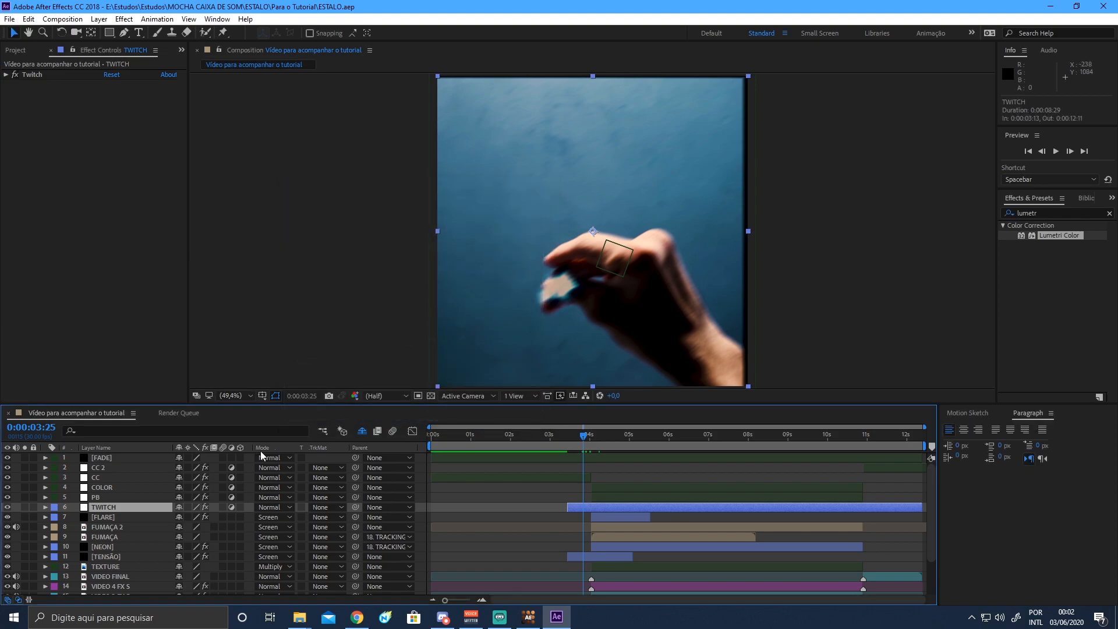
Pre-compose the layers from FLARE through TRACKING as TUDO JUNTO with all attributes moved, and check the frames up to 0:00:03:29.
scroll(261, 450, down, 1)
click(114, 487)
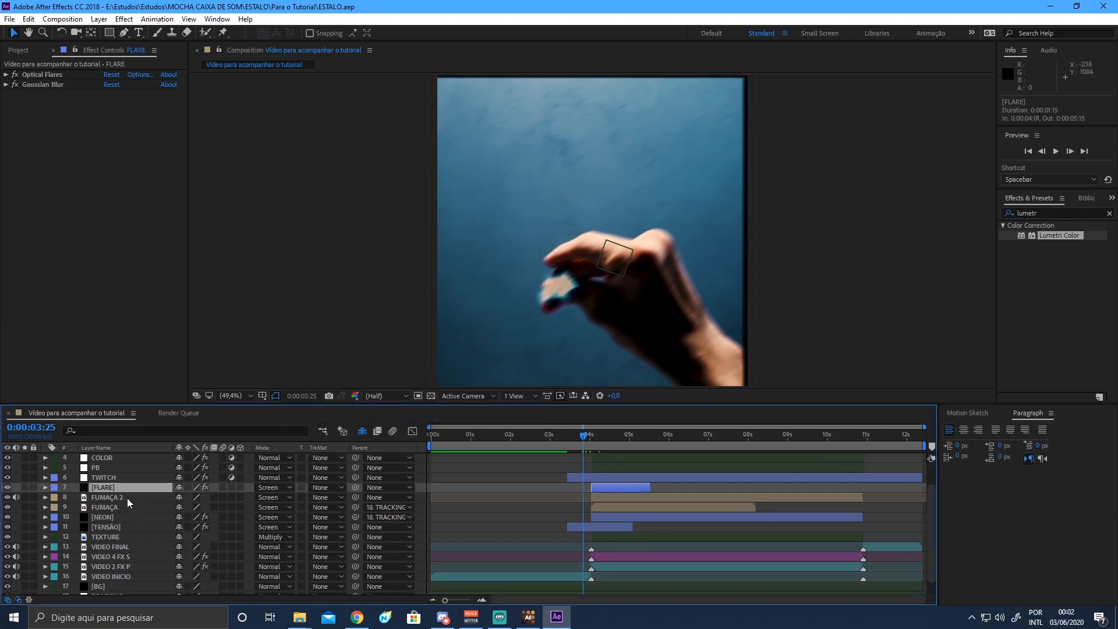
scroll(127, 498, down, 1)
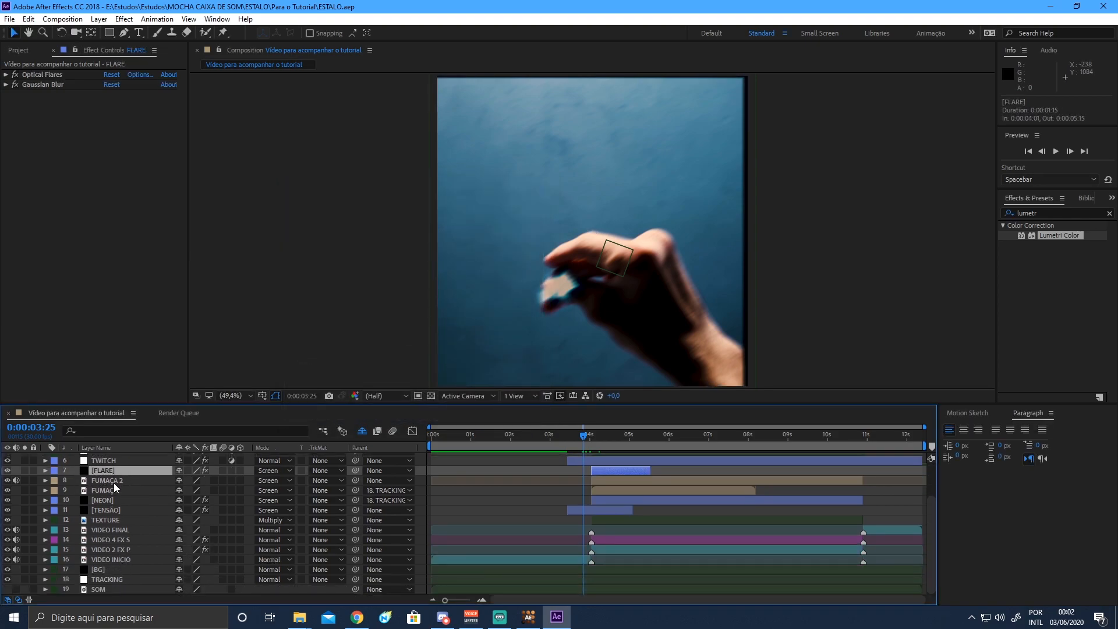
shift+click(103, 580)
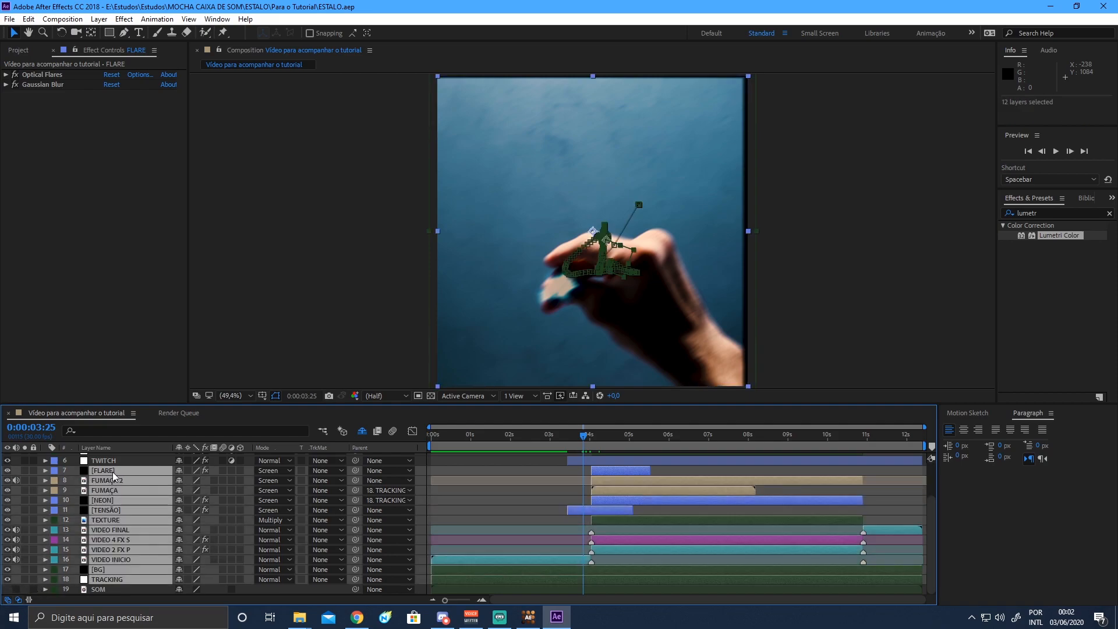
right_click(117, 518)
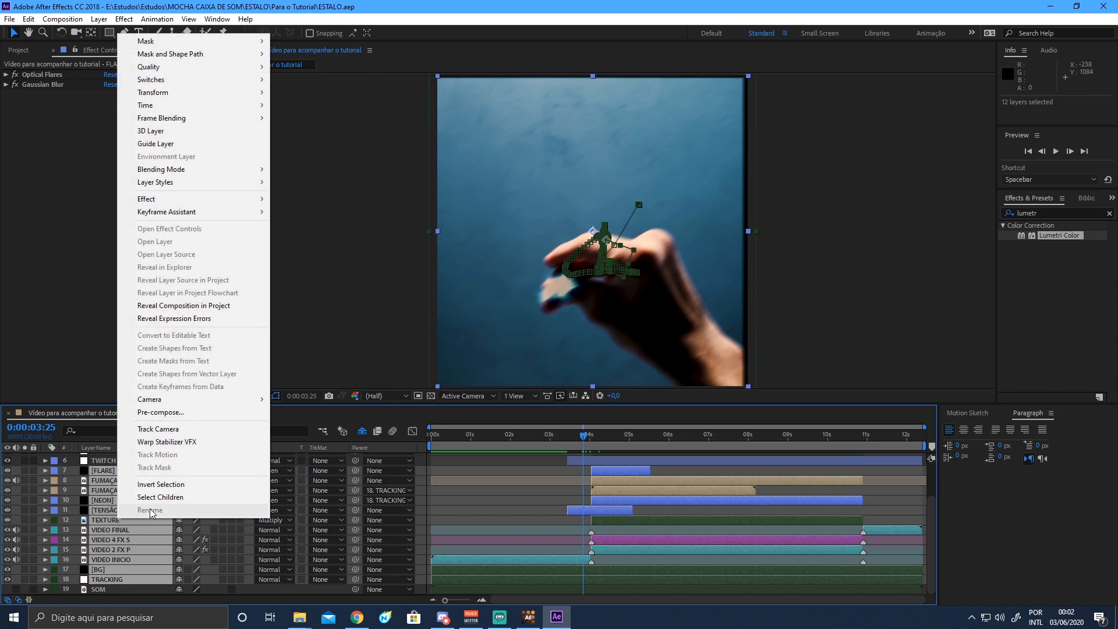
click(178, 413)
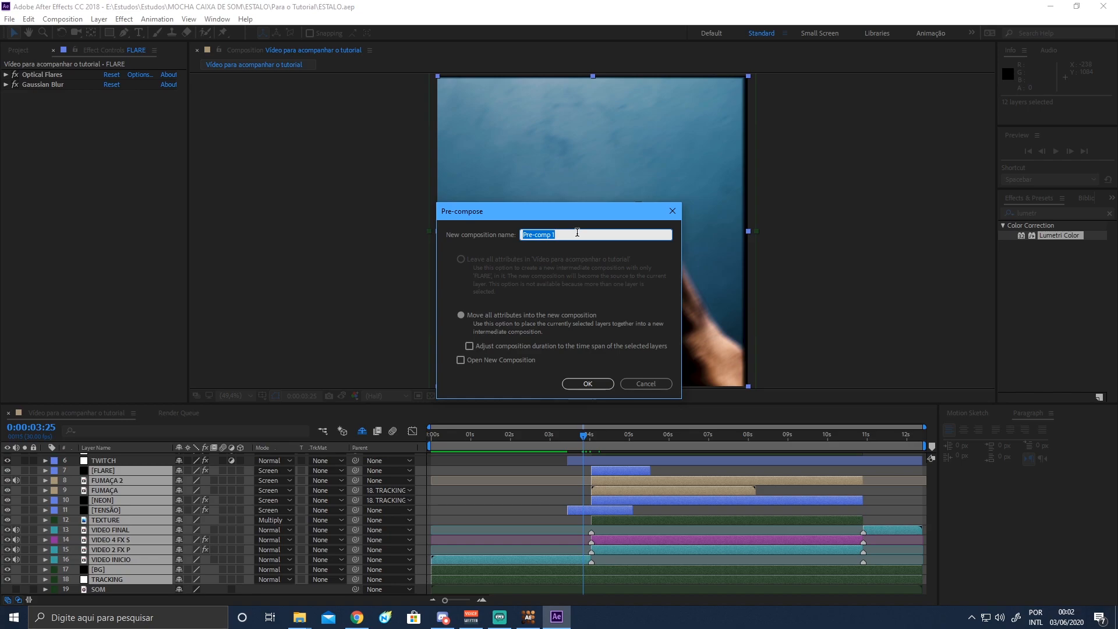
text(TUDO JUNTO)
click(586, 383)
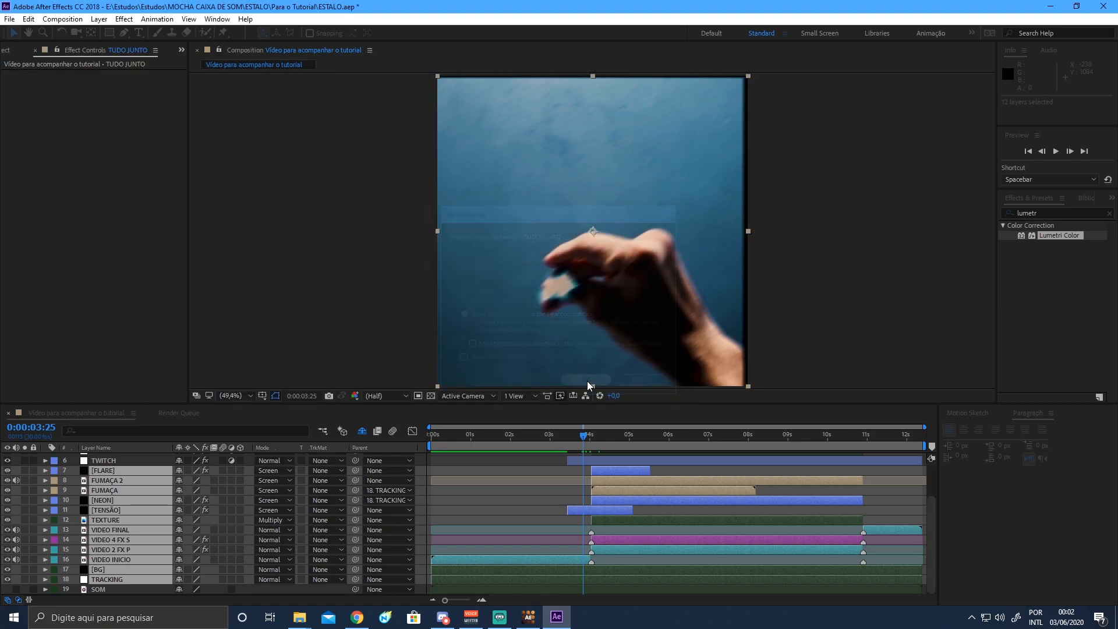
click(331, 574)
drag(465, 448, 588, 457)
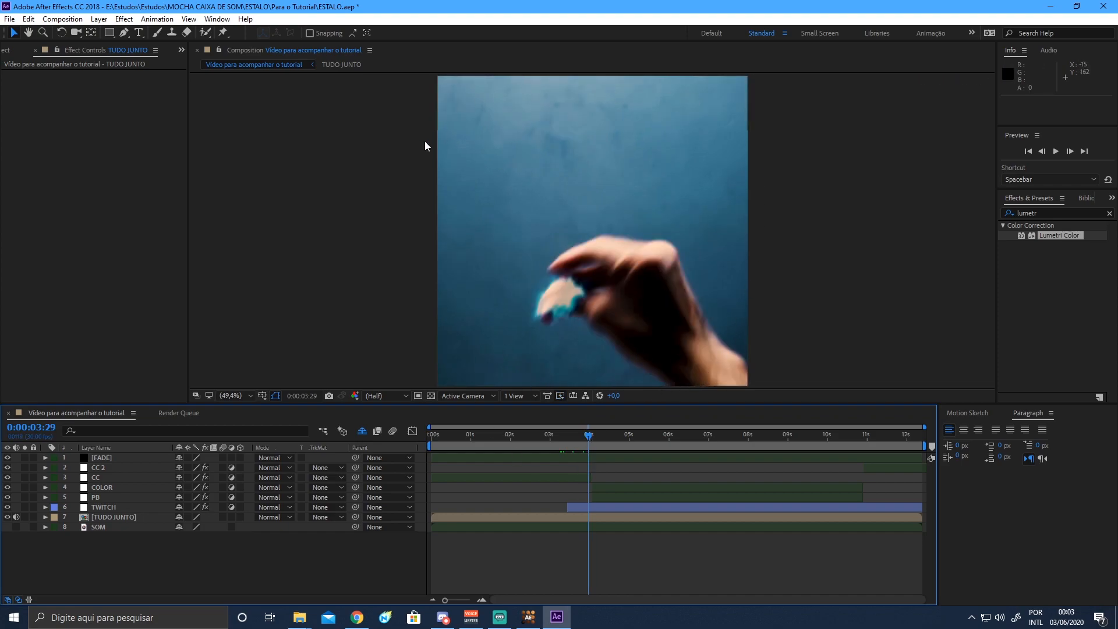
Try scaling the TUDO JUNTO layer to 106%, undo the change, and collapse the layer.
click(112, 518)
key(s)
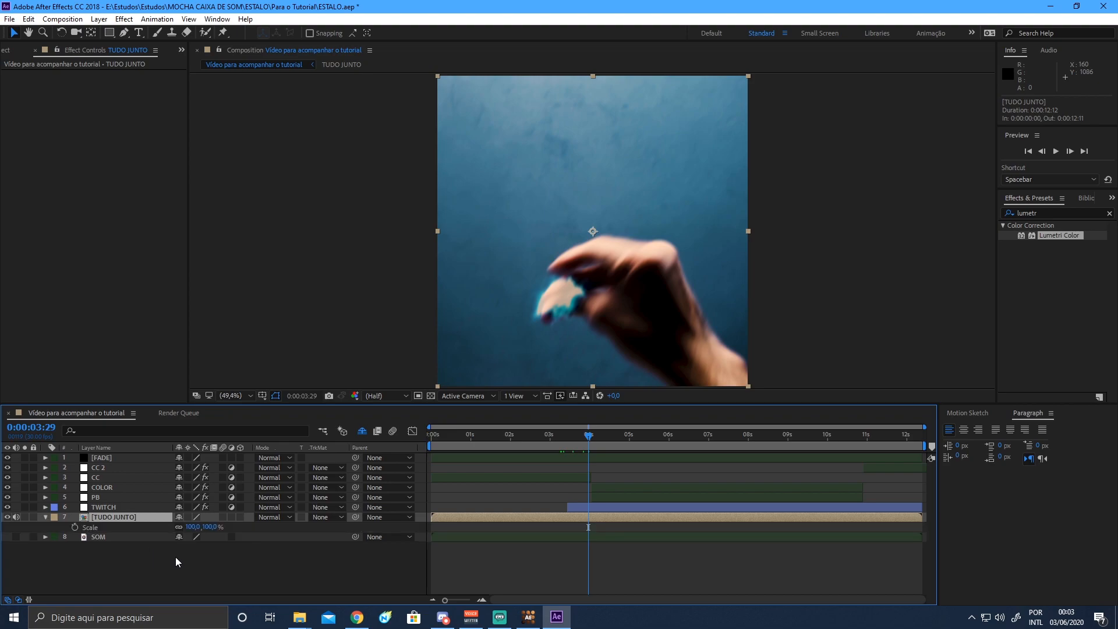
drag(191, 527, 194, 527)
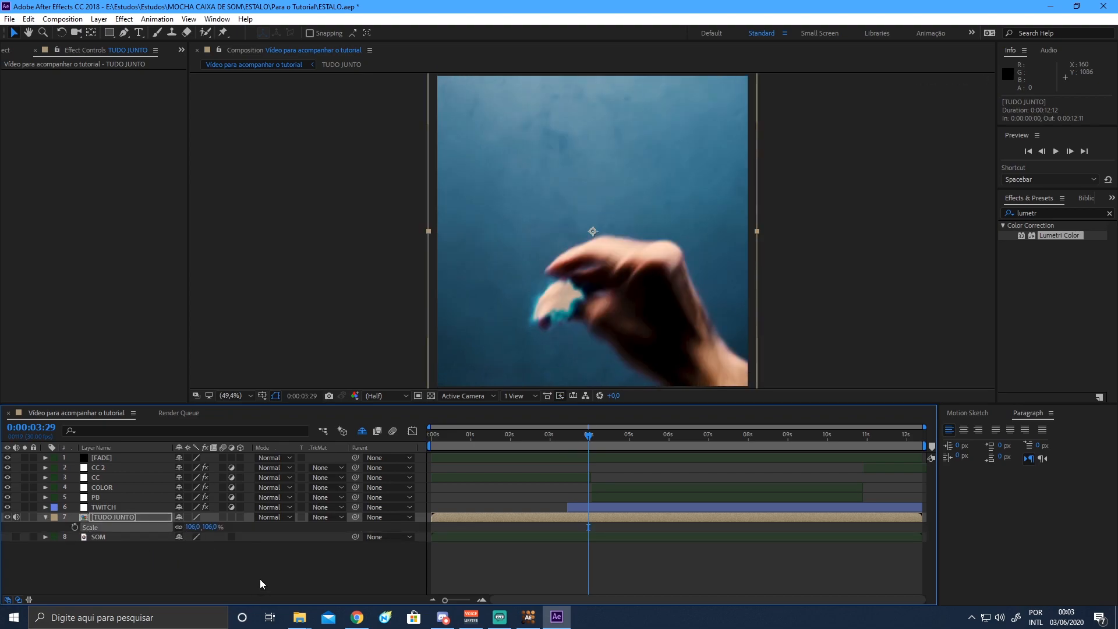
key(ctrl+z)
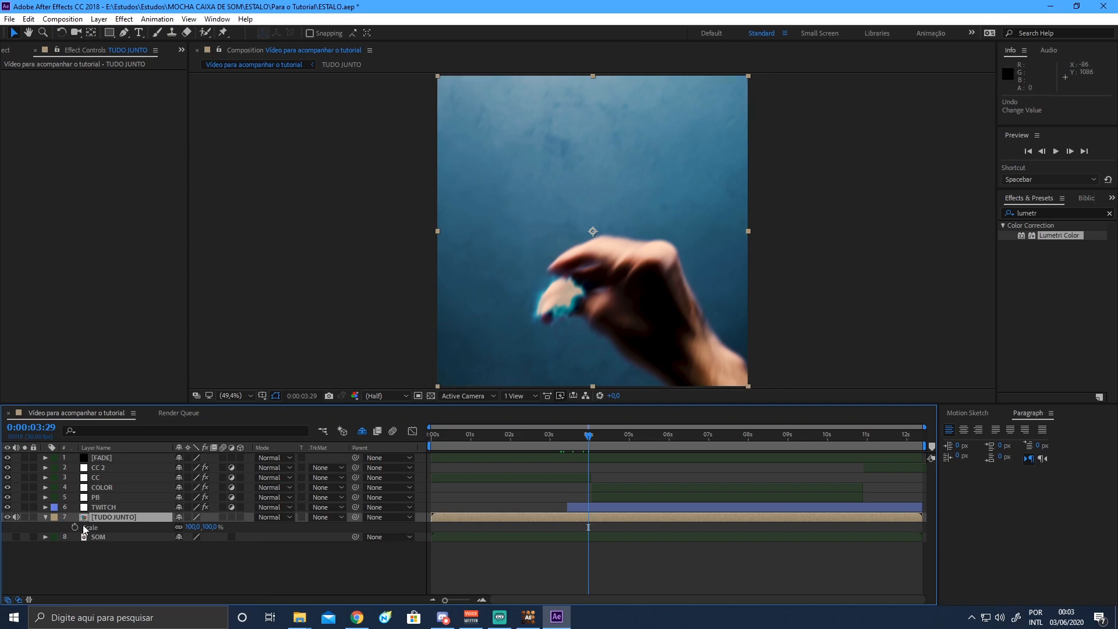
click(46, 518)
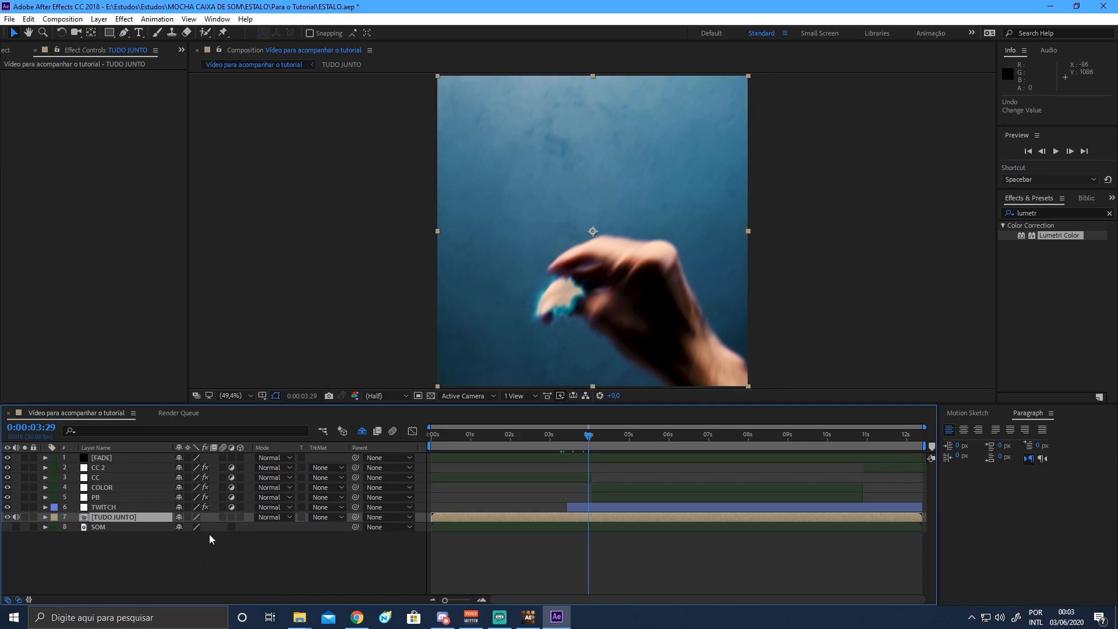
Play the composition from the start to review the snap, the smoke, the logo and the sound, and deselect all layers.
drag(560, 435, 739, 444)
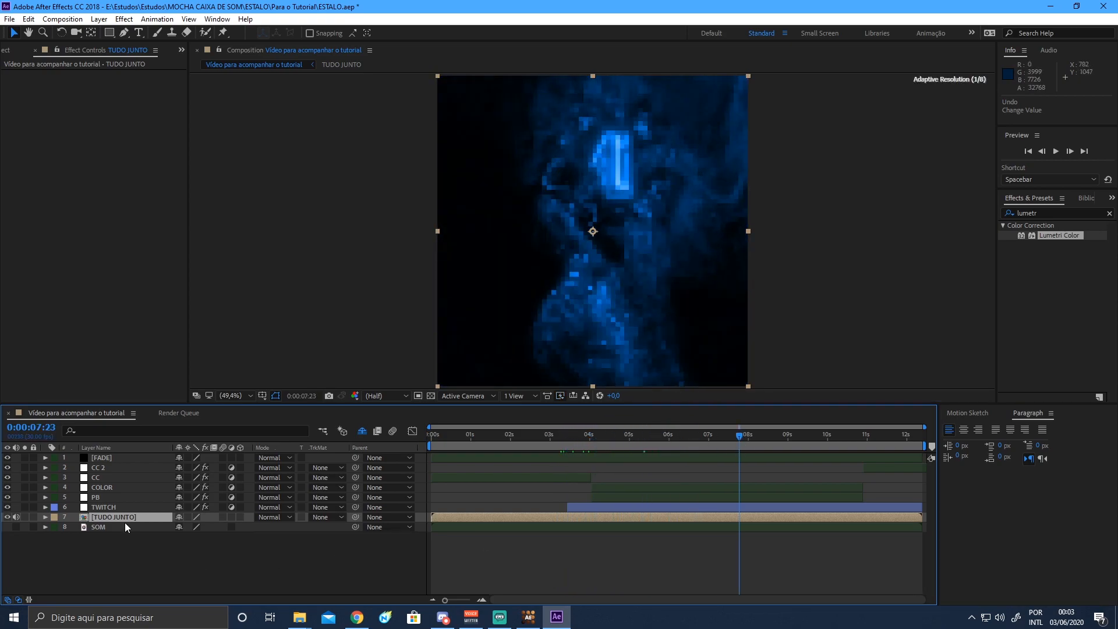
click(542, 539)
key(Home)
key(space)
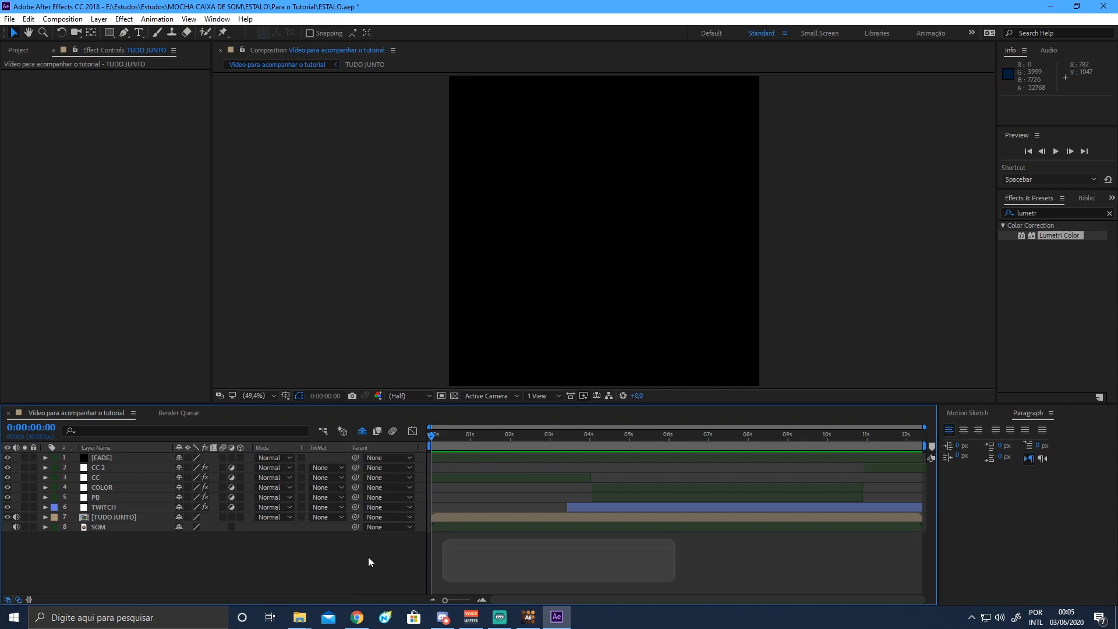
key(space)
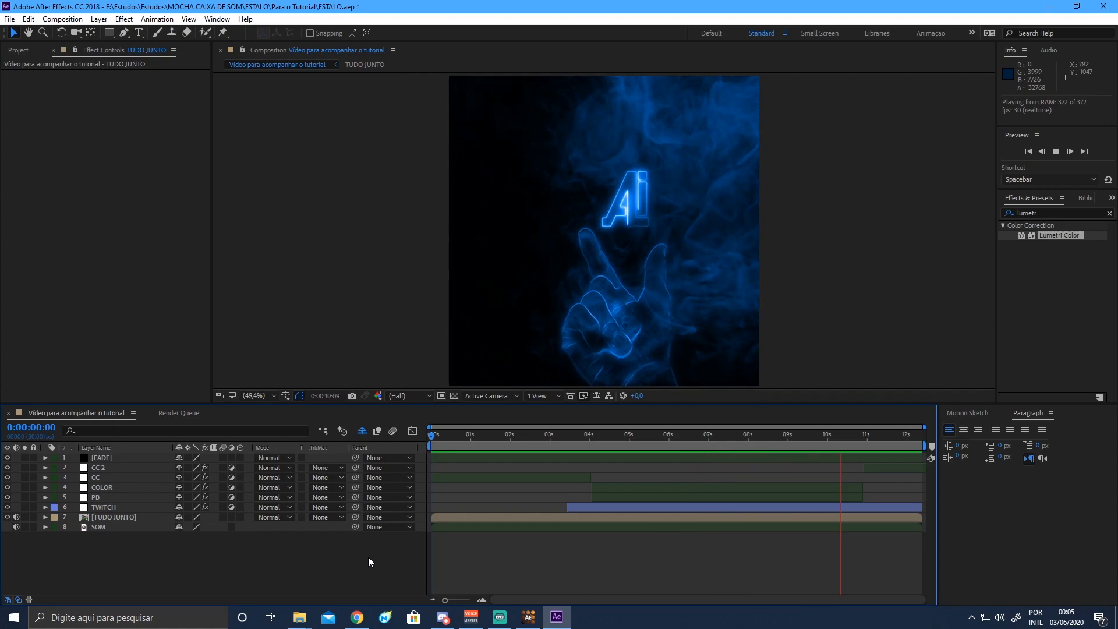
key(space)
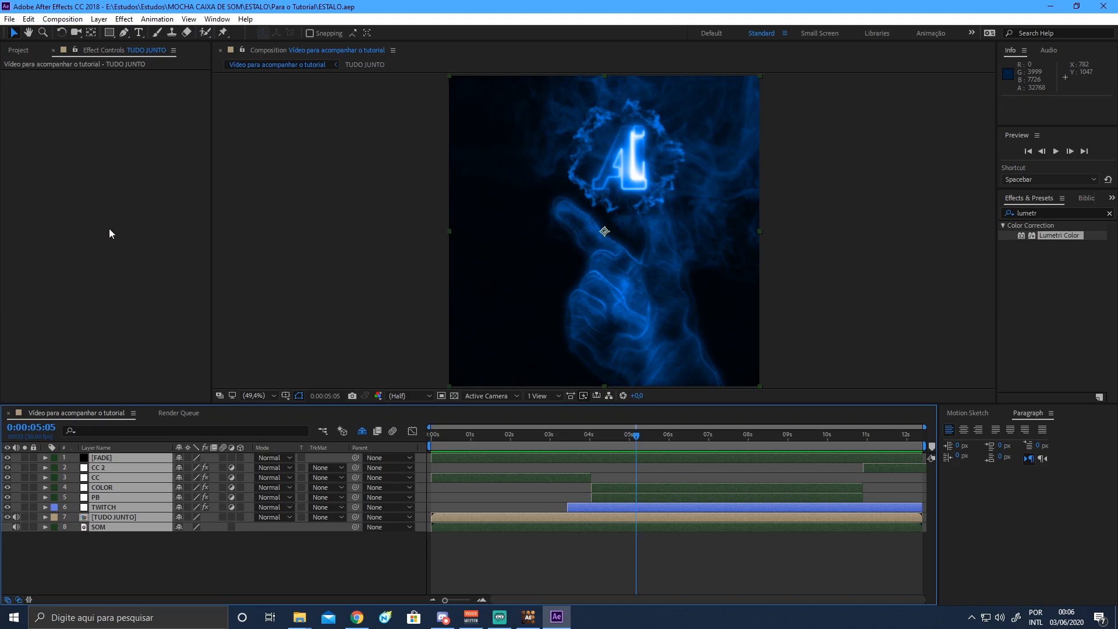
click(185, 559)
Compare Full and Quarter viewer resolution on the frame at 0:00:05:17, and return the viewer to Half.
drag(651, 448, 510, 568)
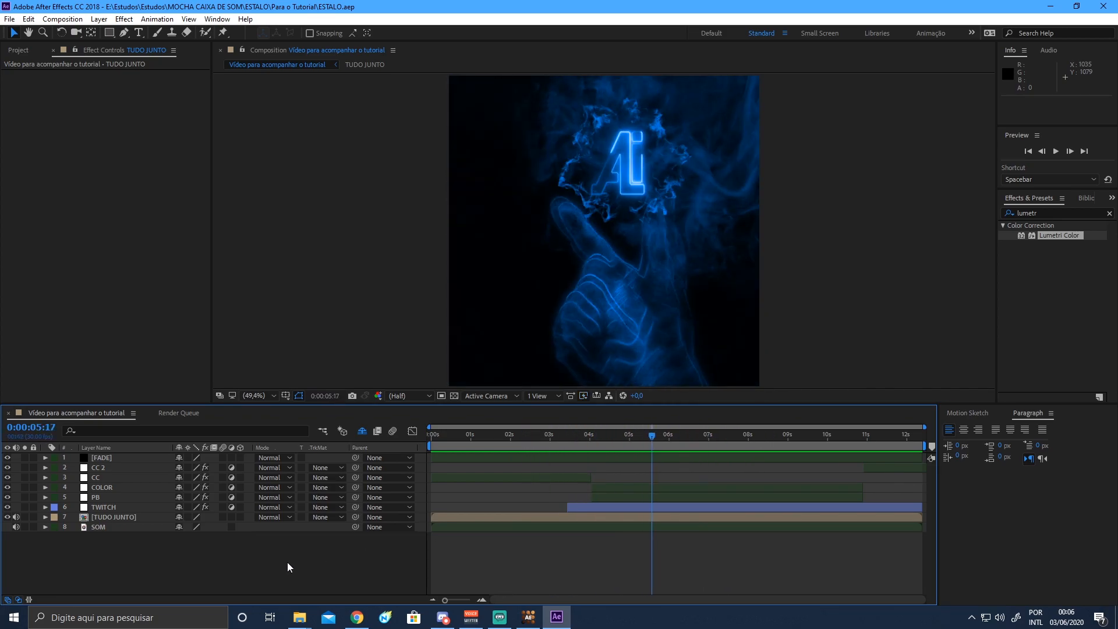
drag(84, 577, 268, 542)
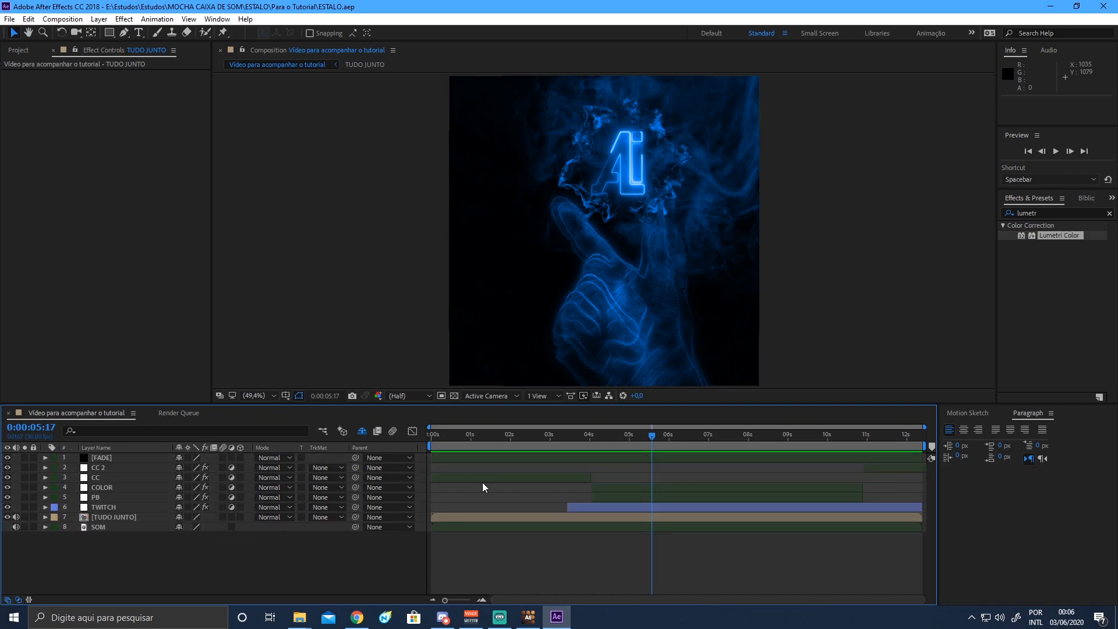
click(406, 396)
click(414, 426)
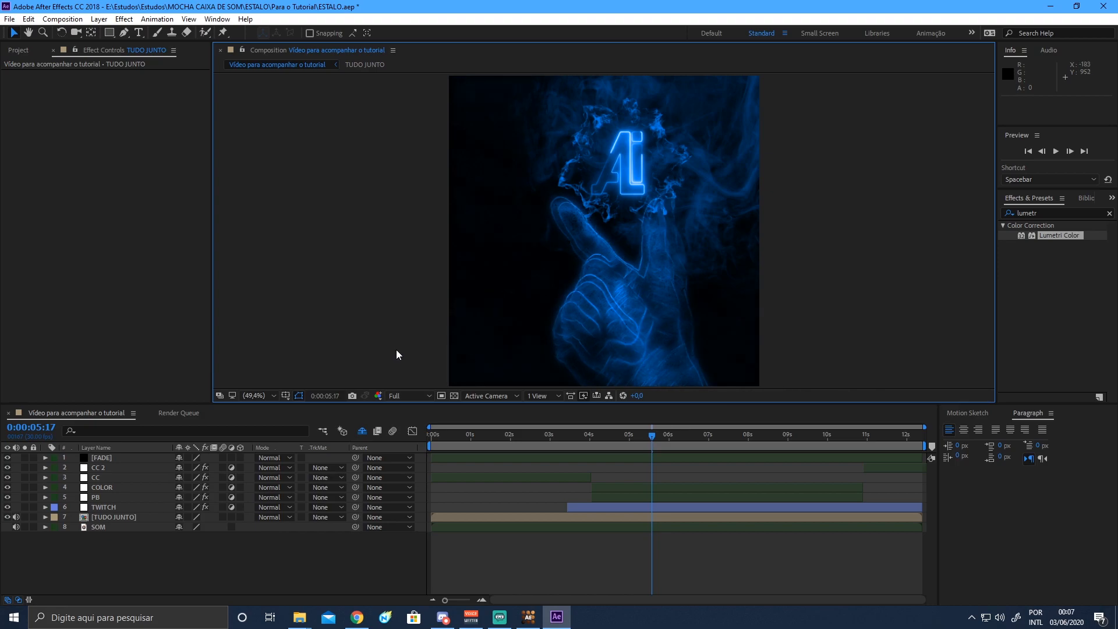
click(411, 396)
click(422, 464)
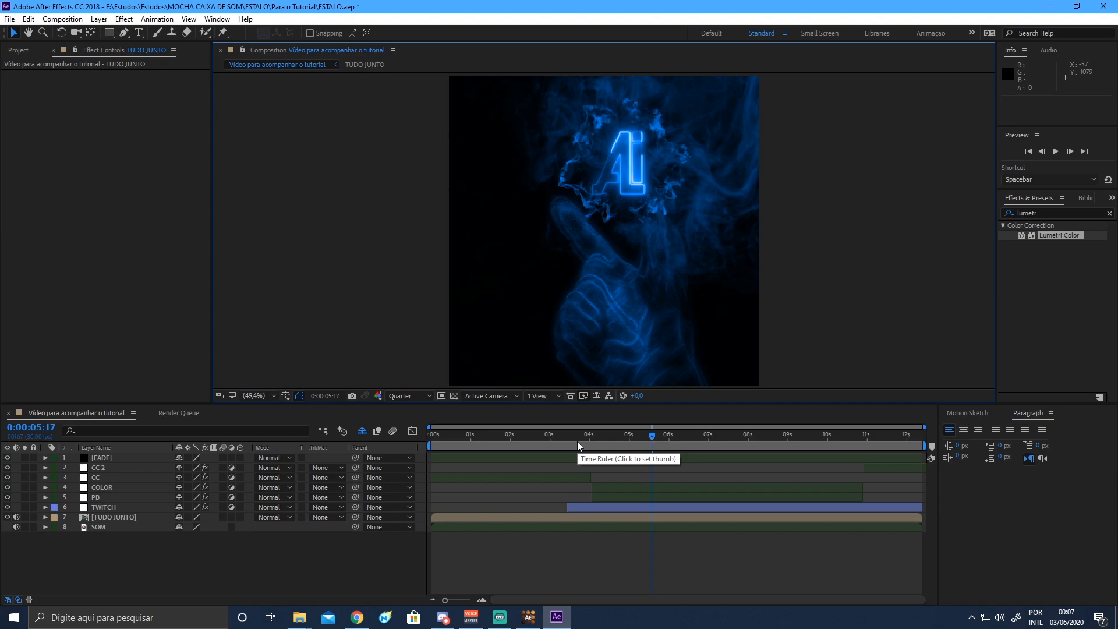
click(407, 397)
click(417, 428)
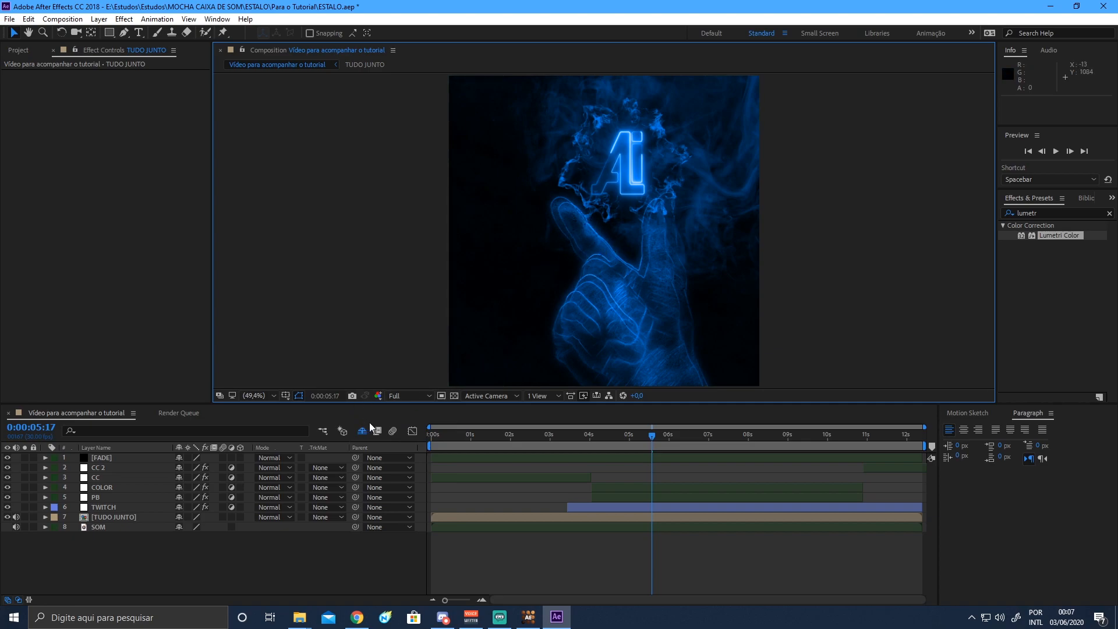
click(410, 395)
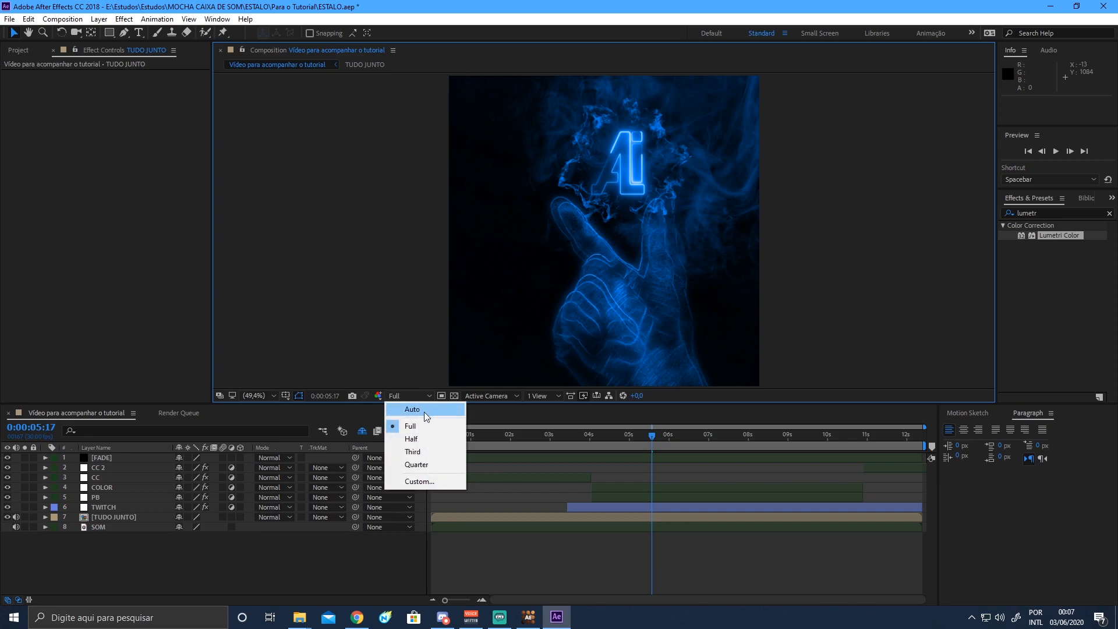
click(424, 438)
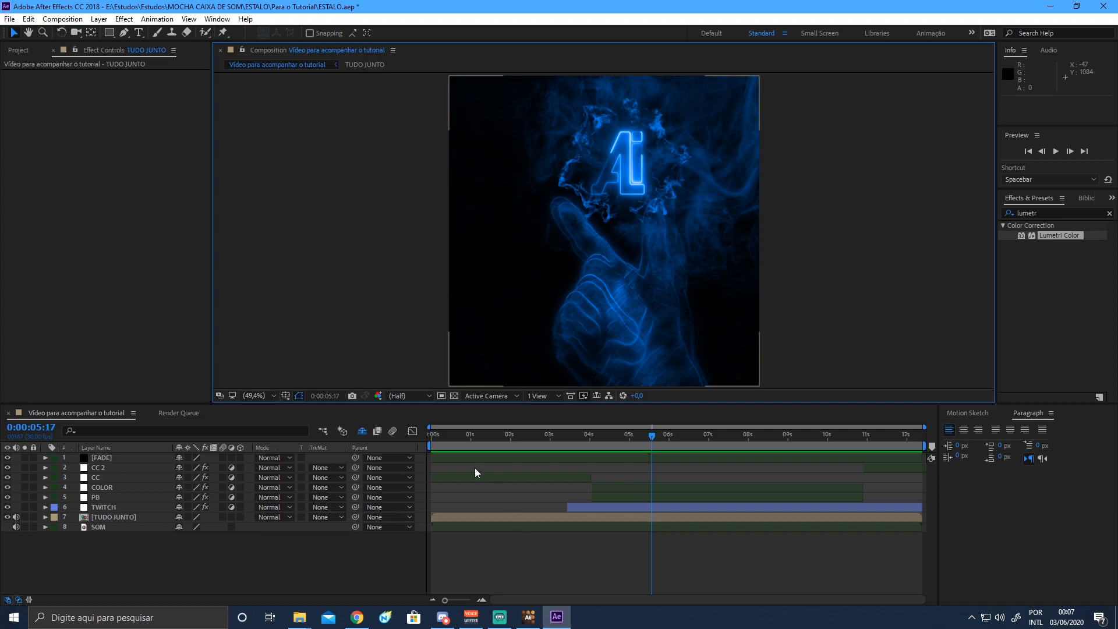
View the frame at 0:00:02:14 in Quarter resolution, and set the composition viewer to Full.
click(401, 396)
click(415, 464)
drag(663, 435, 529, 442)
click(414, 396)
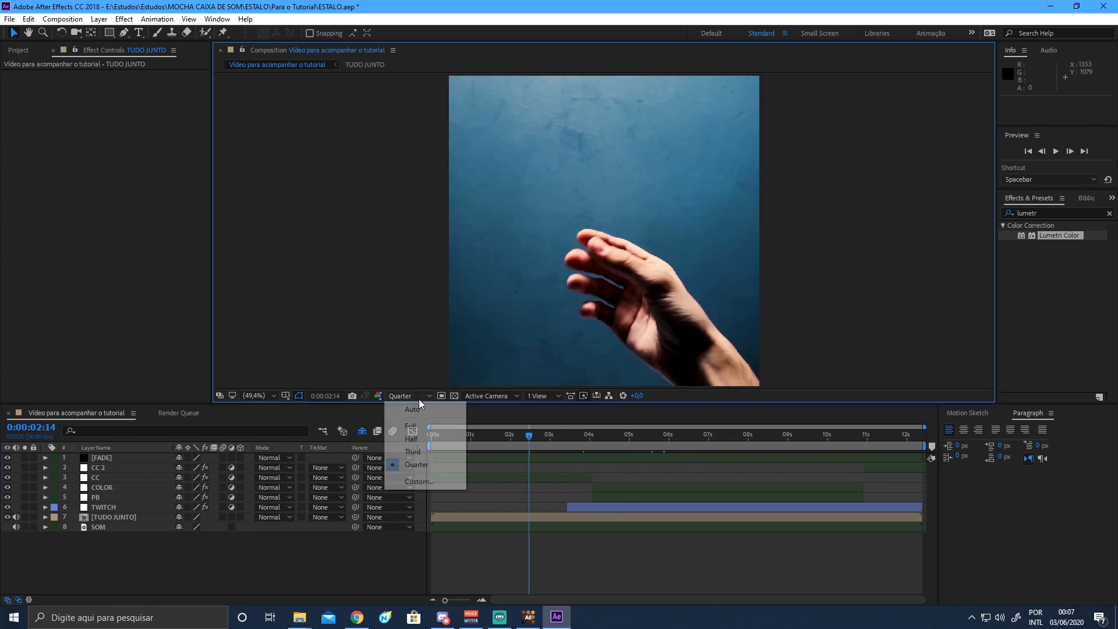
click(423, 426)
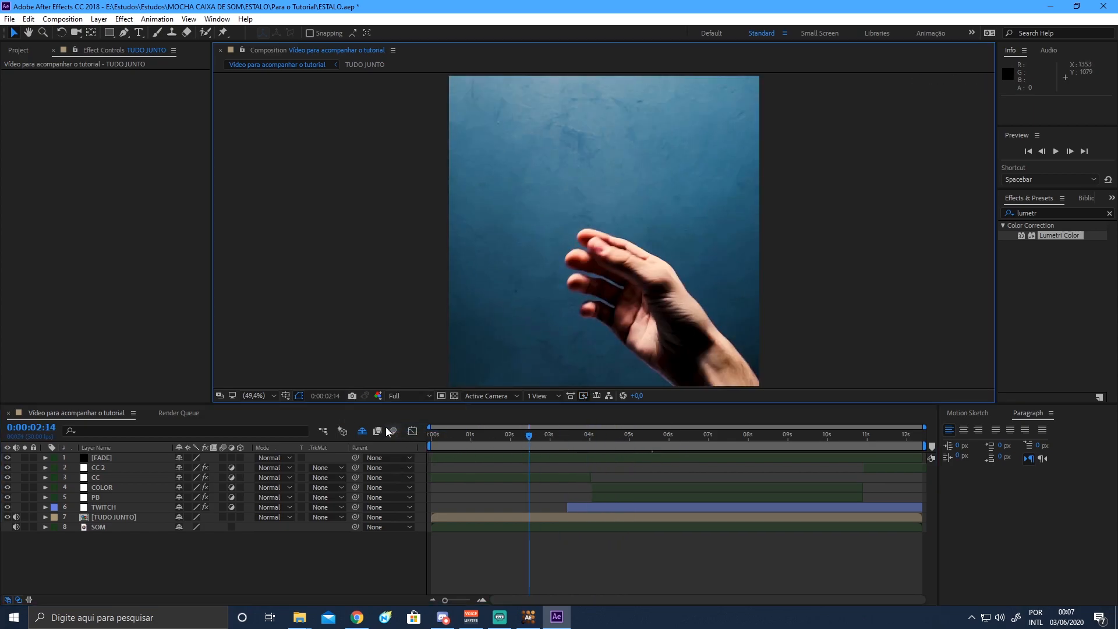
Set the spacebar preview's resolution to Full, review its frame rate options, and shrink the preview settings back.
click(584, 395)
click(639, 404)
drag(1079, 189, 1079, 335)
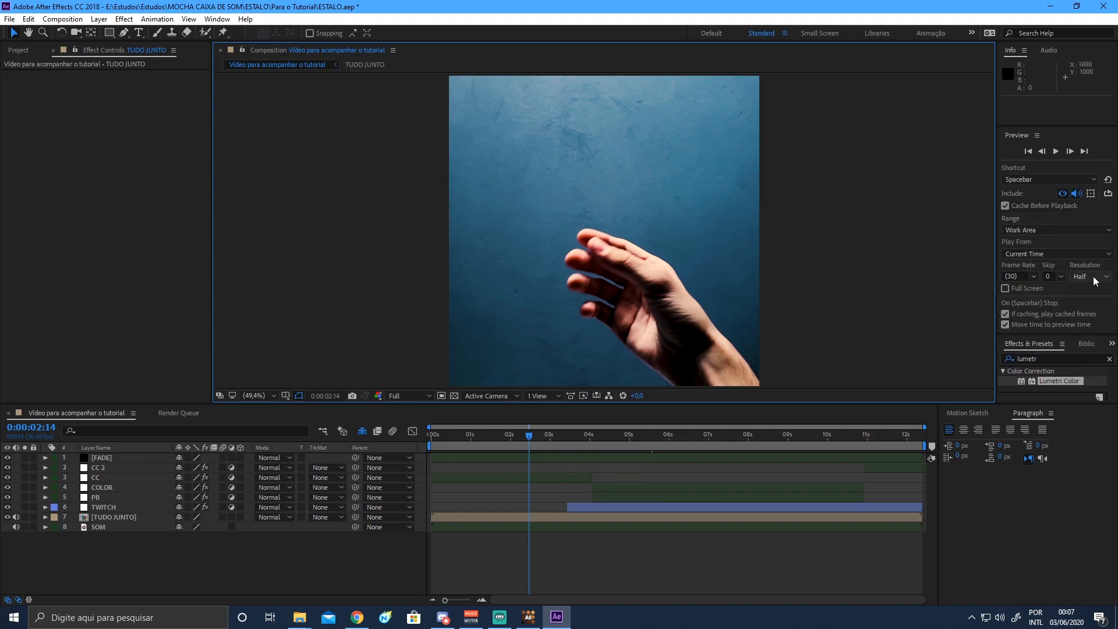
click(1092, 276)
click(1065, 304)
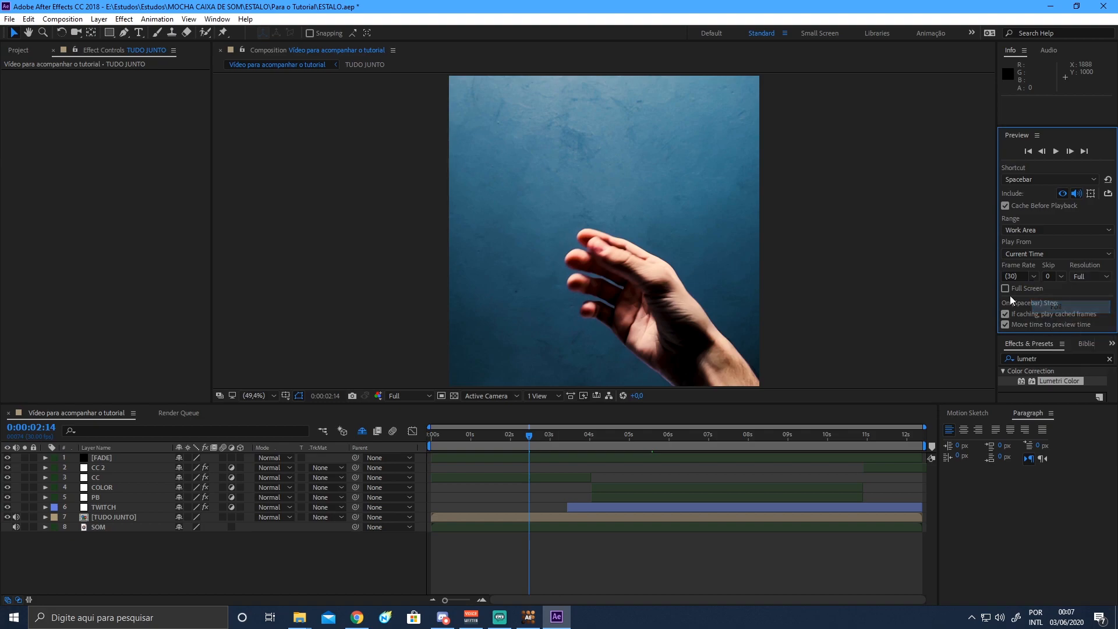
click(1034, 277)
click(1042, 291)
drag(1077, 335, 1077, 194)
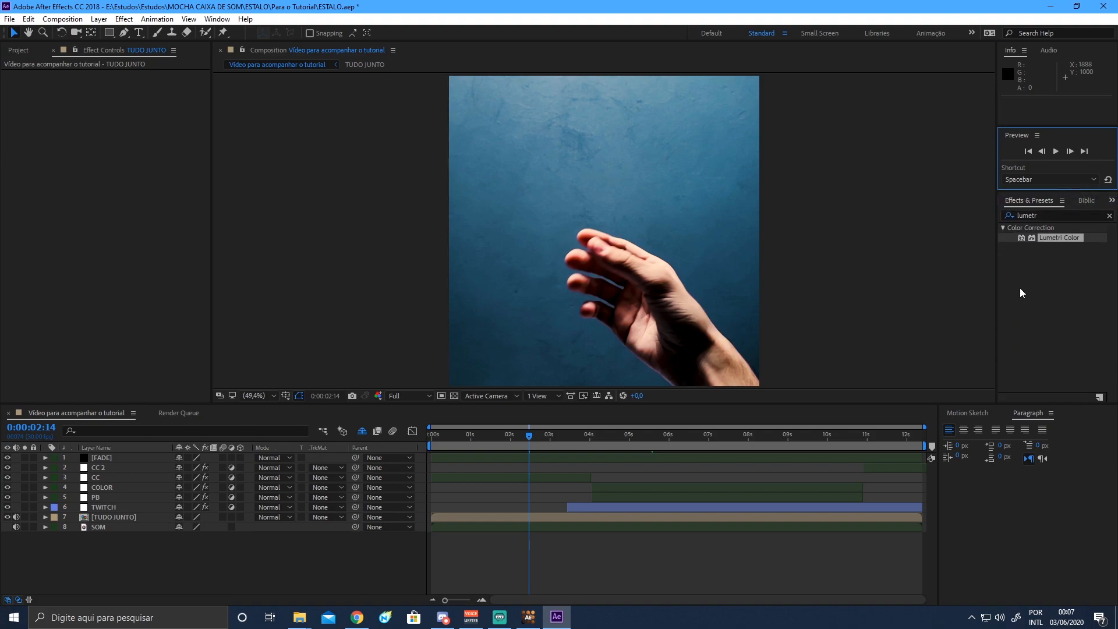
Show the project's list of files and compositions, and save the project.
click(16, 51)
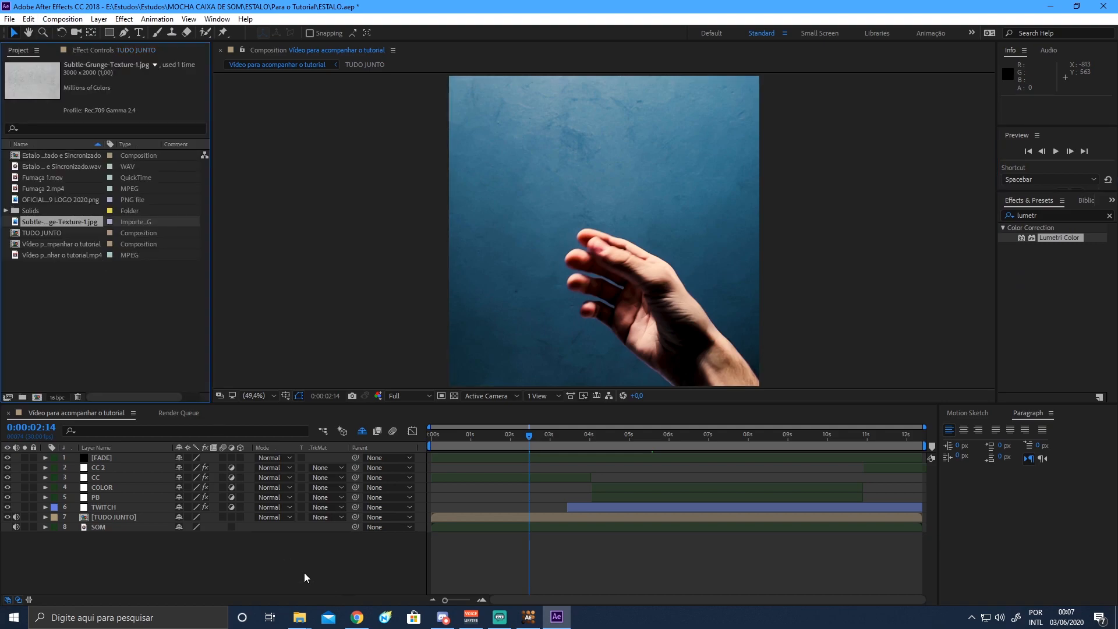
click(111, 561)
key(ctrl+s)
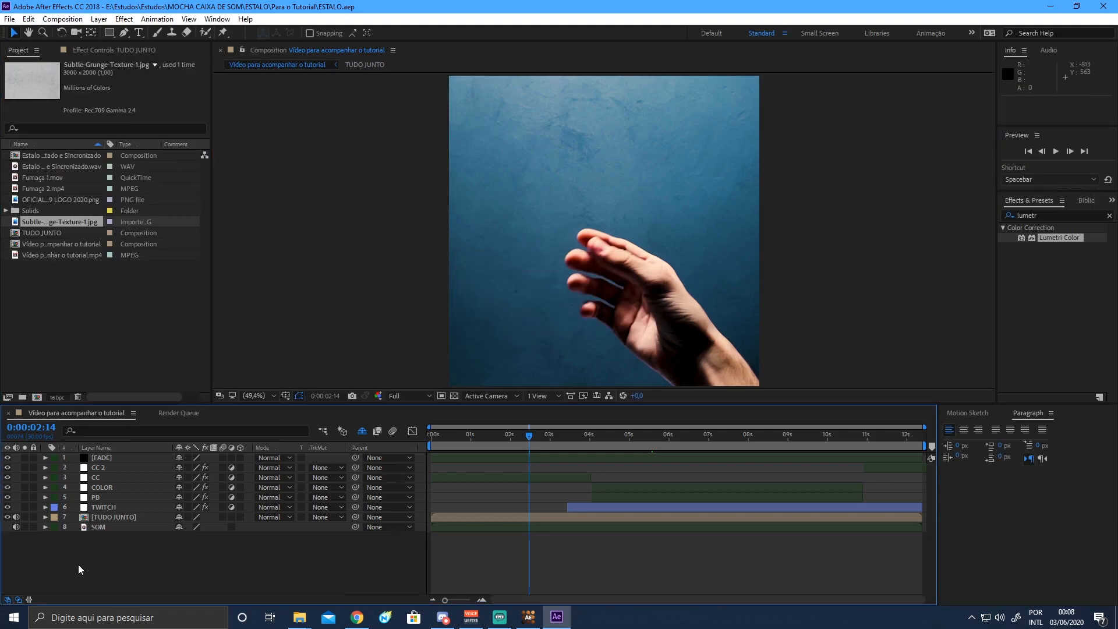
Select all layers and send the composition to the Adobe Media Encoder queue.
drag(92, 539, 127, 459)
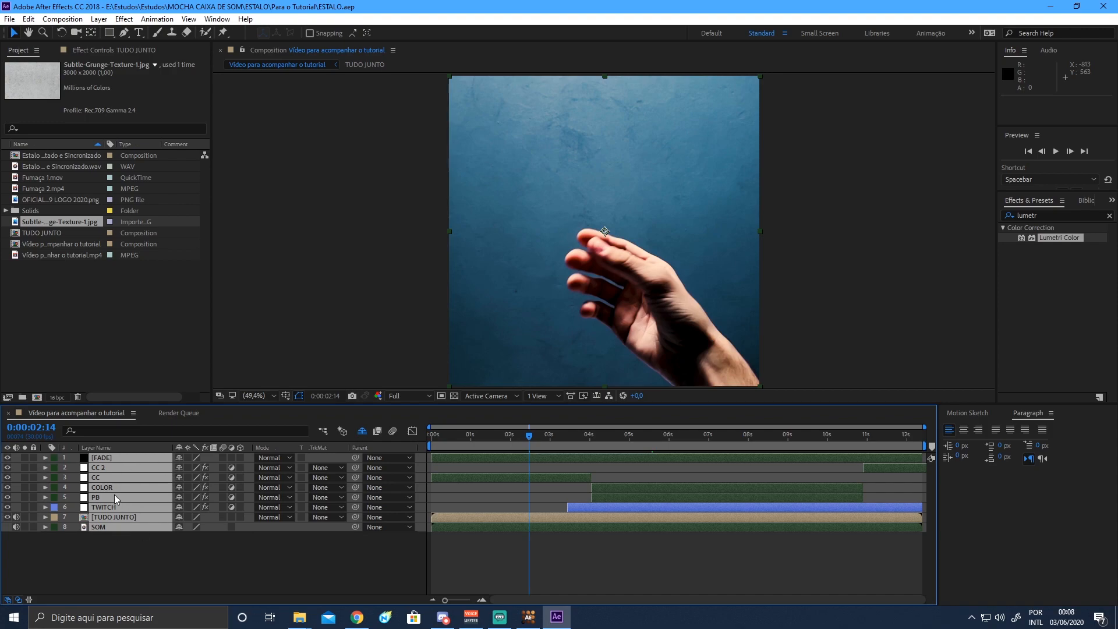
click(62, 18)
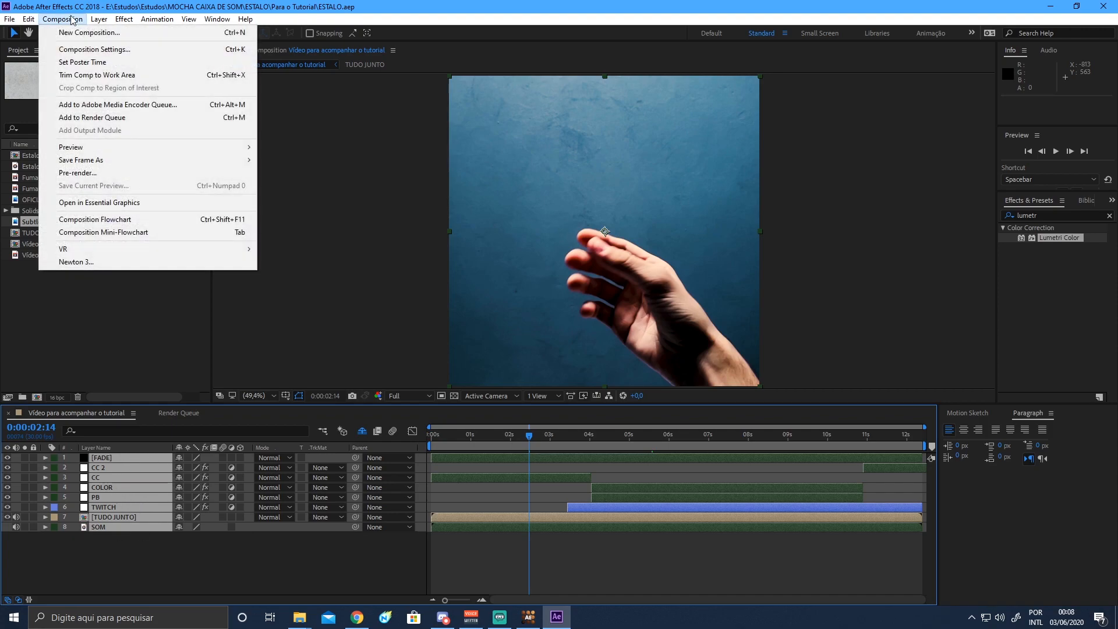
click(133, 110)
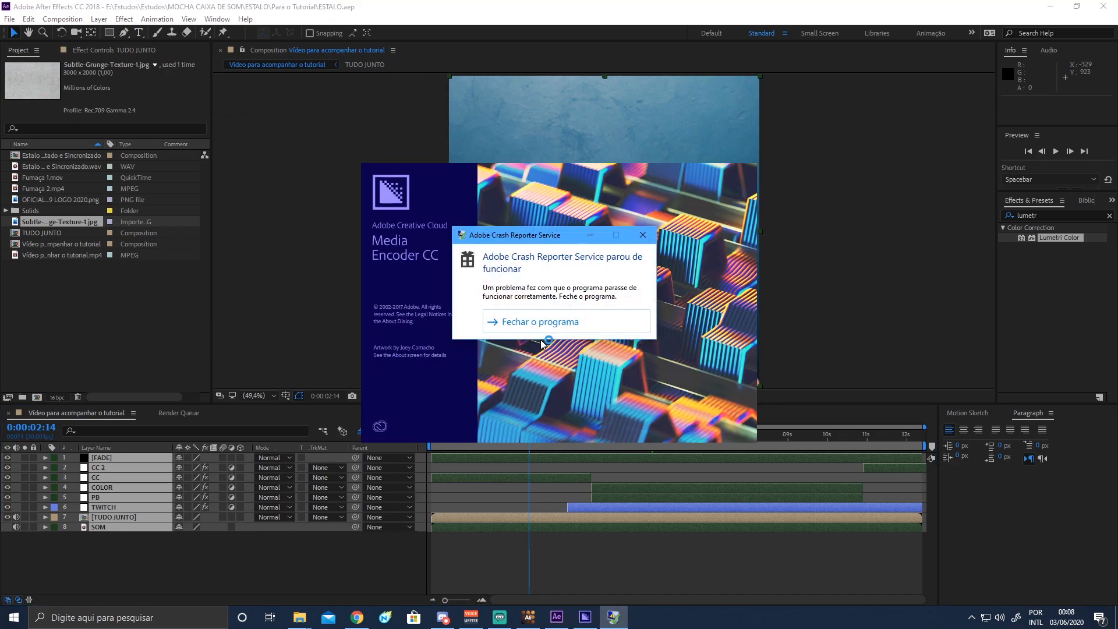
Close the crash reporter message and open the H.264 export settings of the composition queued in Adobe Media Encoder.
click(568, 321)
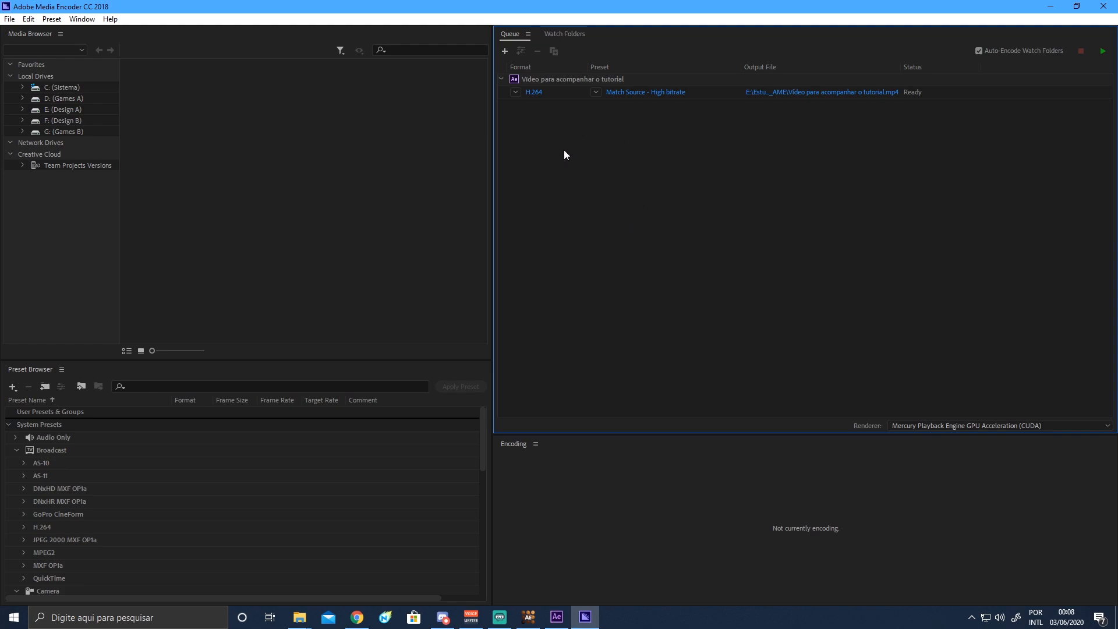
mouse_move(536, 180)
mouse_down()
mouse_move(746, 72)
mouse_move(670, 205)
mouse_move(612, 156)
mouse_move(592, 165)
mouse_move(617, 160)
mouse_move(661, 262)
mouse_move(533, 197)
mouse_up()
click(534, 92)
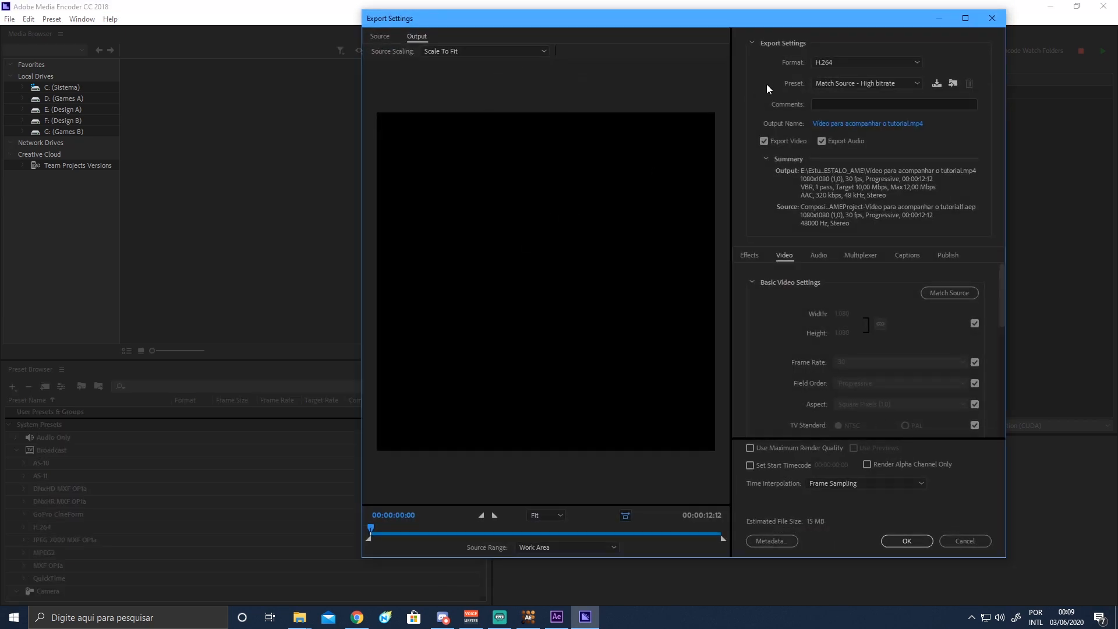
Keep H.264 as the export format and match the basic video settings to the source.
click(883, 63)
click(720, 125)
click(944, 292)
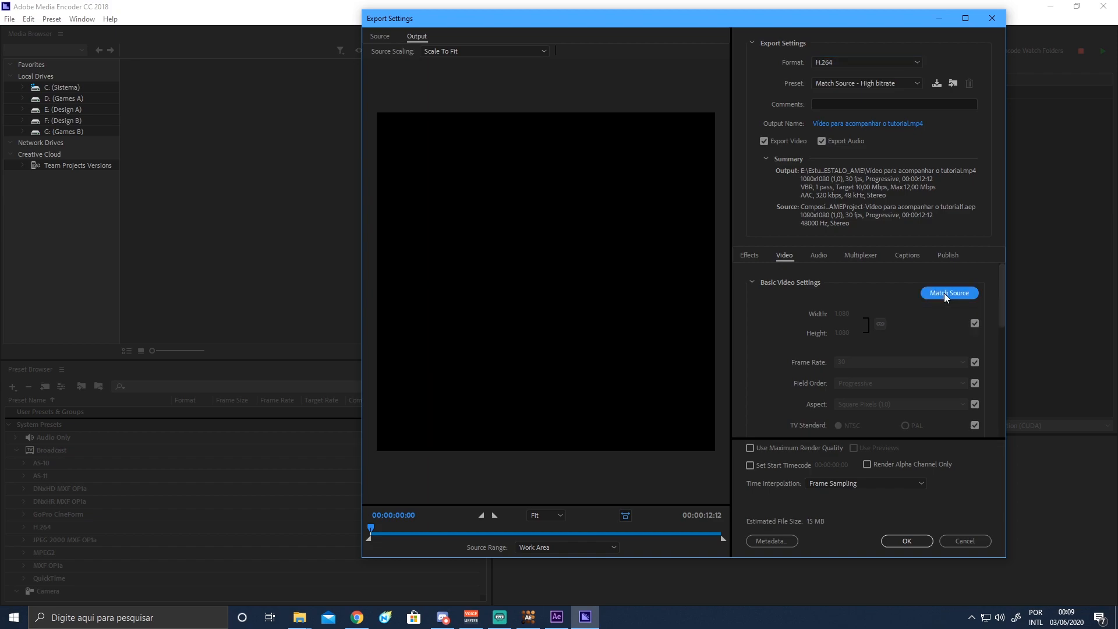
Set the video encoding profile to High and enable Render at Maximum Depth.
drag(1004, 292, 1003, 345)
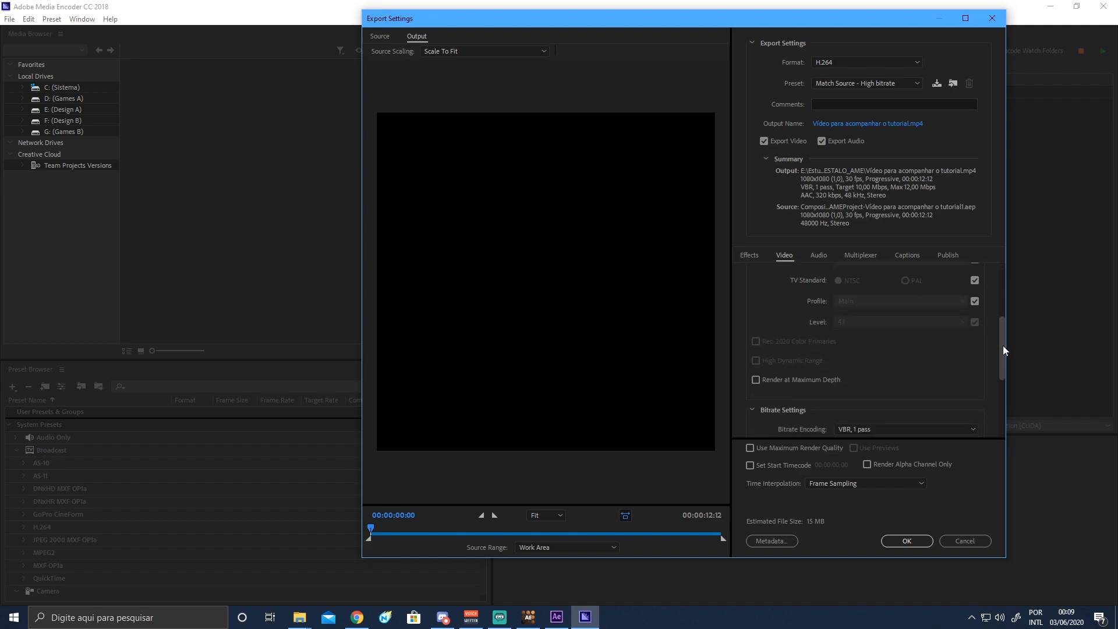
click(975, 301)
click(962, 301)
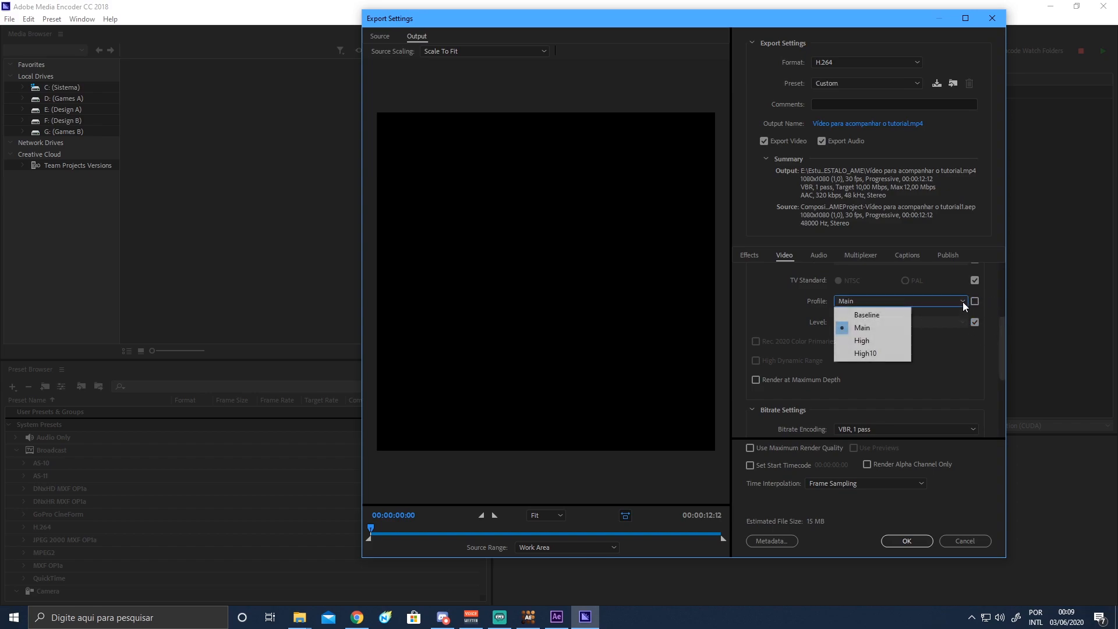
click(851, 339)
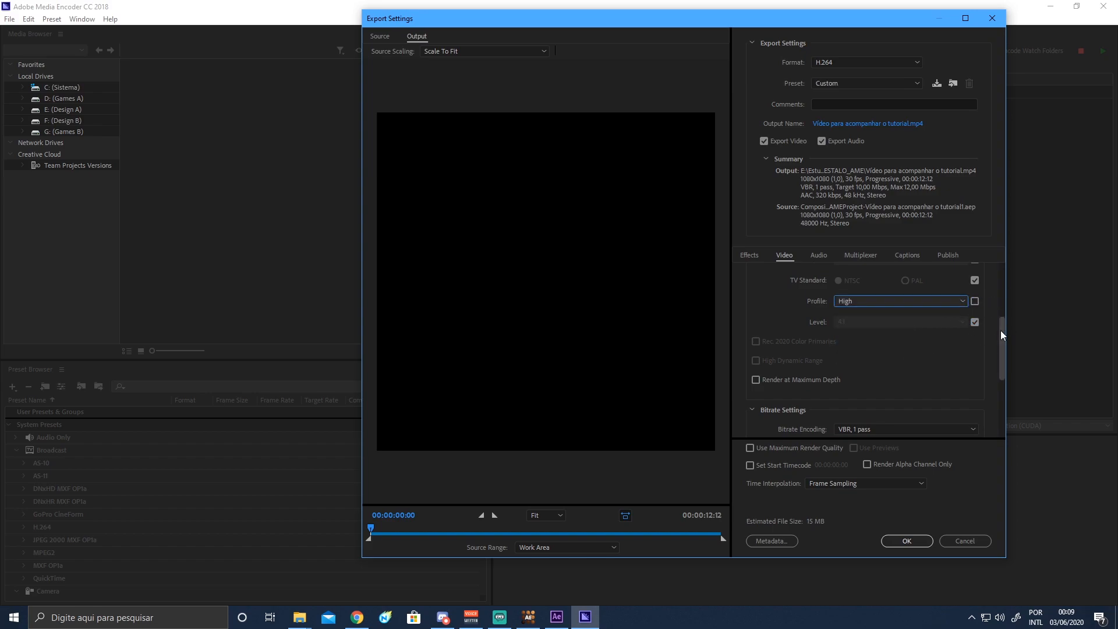
drag(1002, 364, 1006, 300)
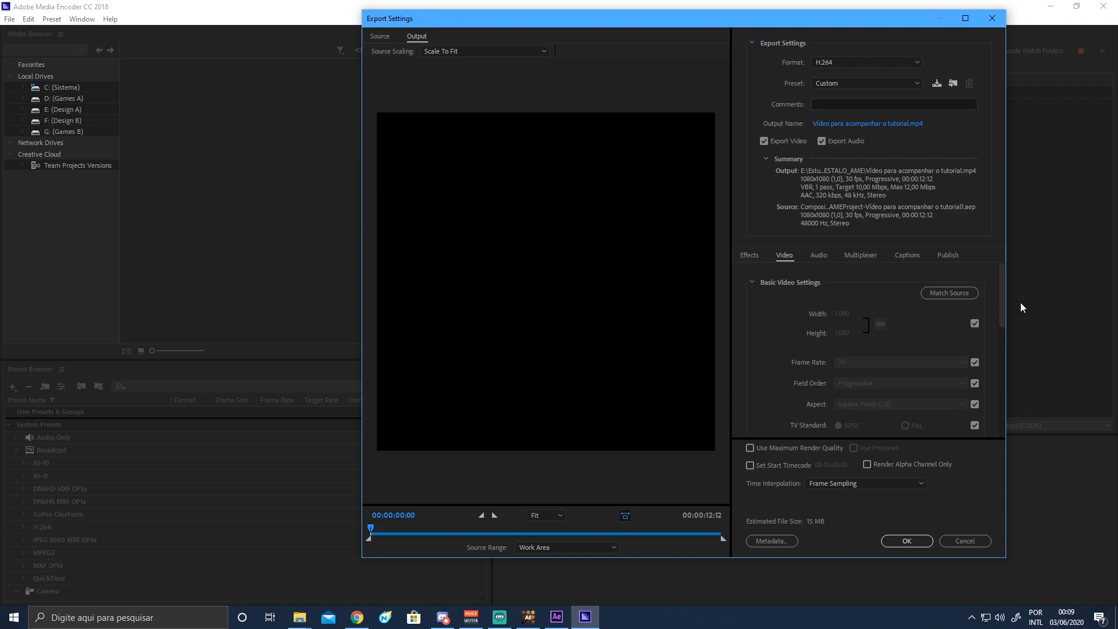
drag(1003, 297, 1001, 361)
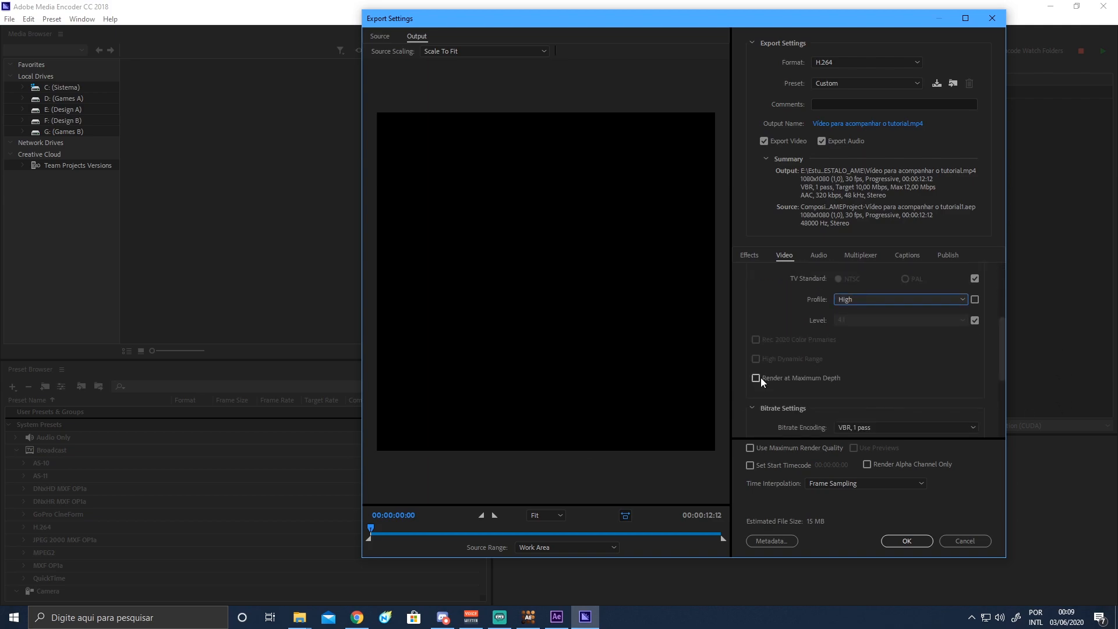
click(759, 378)
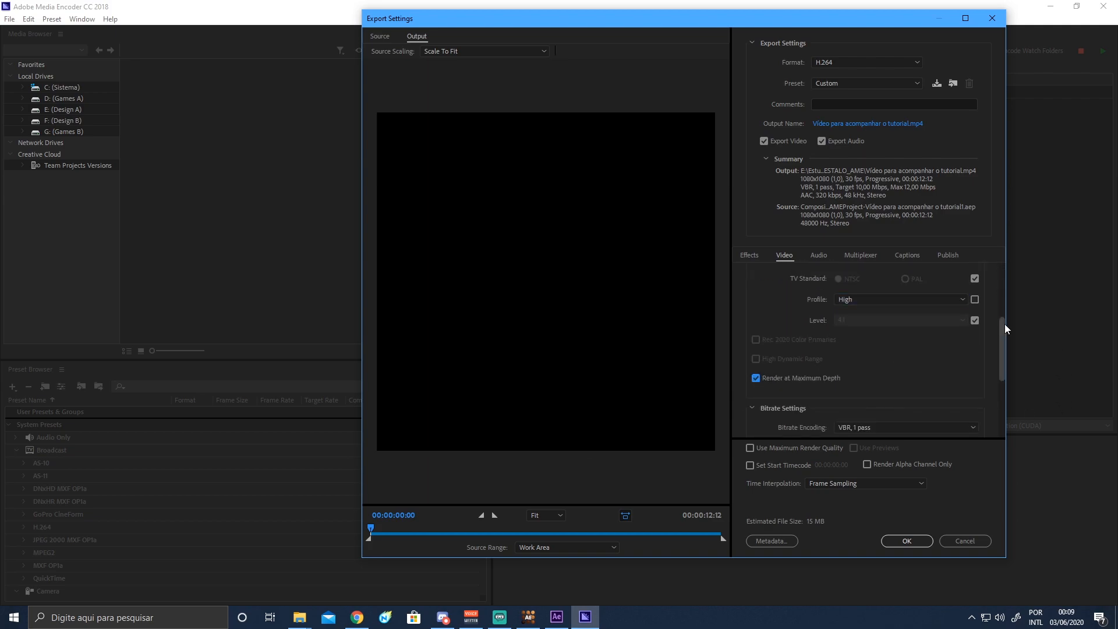
Set the target bitrate to 15 Mbps and the maximum bitrate to 300 Mbps, with Use Maximum Render Quality enabled.
drag(1001, 325, 1002, 365)
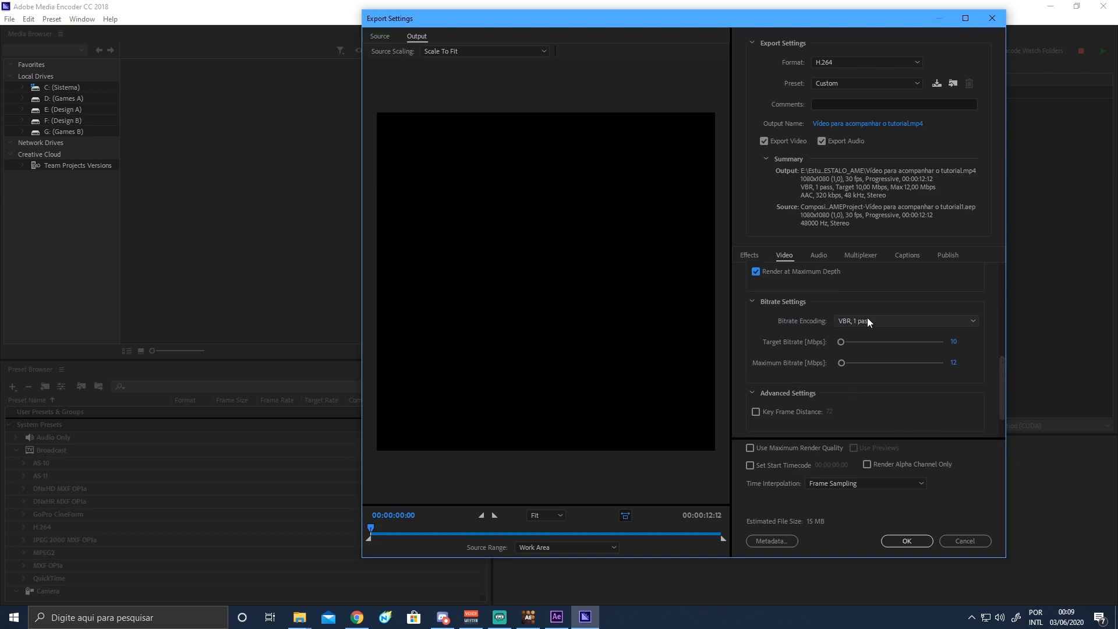
text(15)
key(Return)
drag(849, 363, 1044, 358)
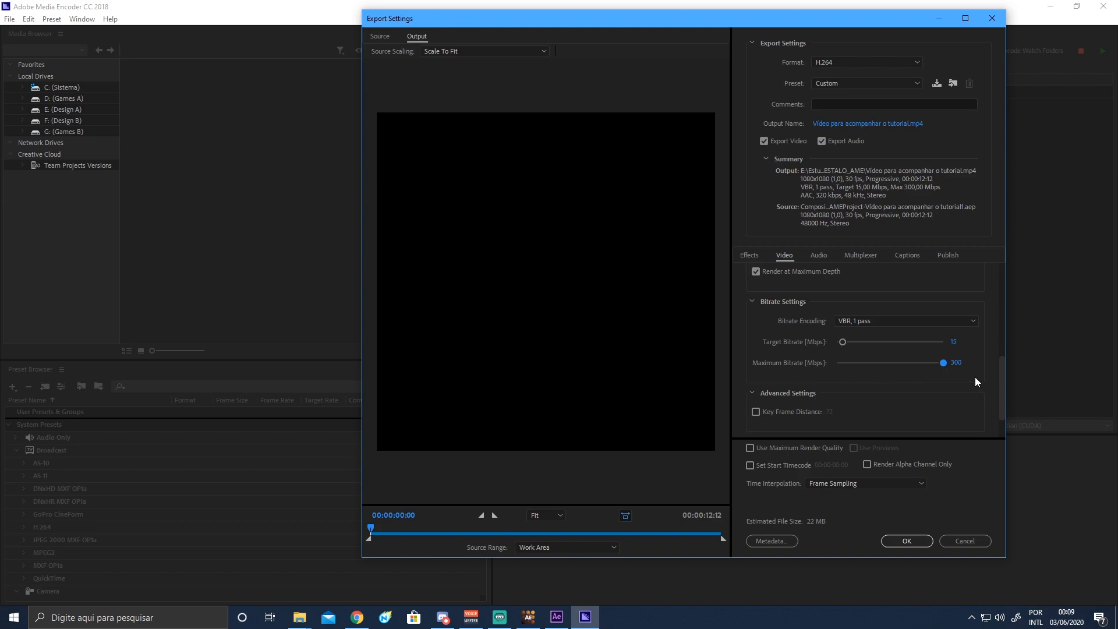
scroll(745, 338, down, 2)
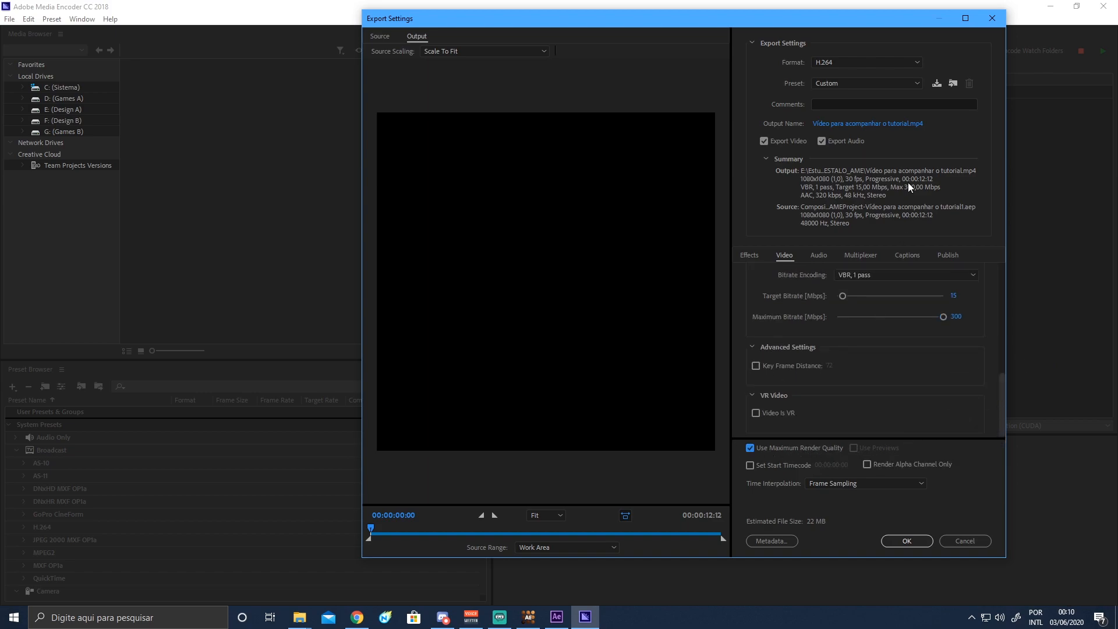
Name the output file ESTALO in the ESTALO_AME folder and accept the export settings.
click(858, 124)
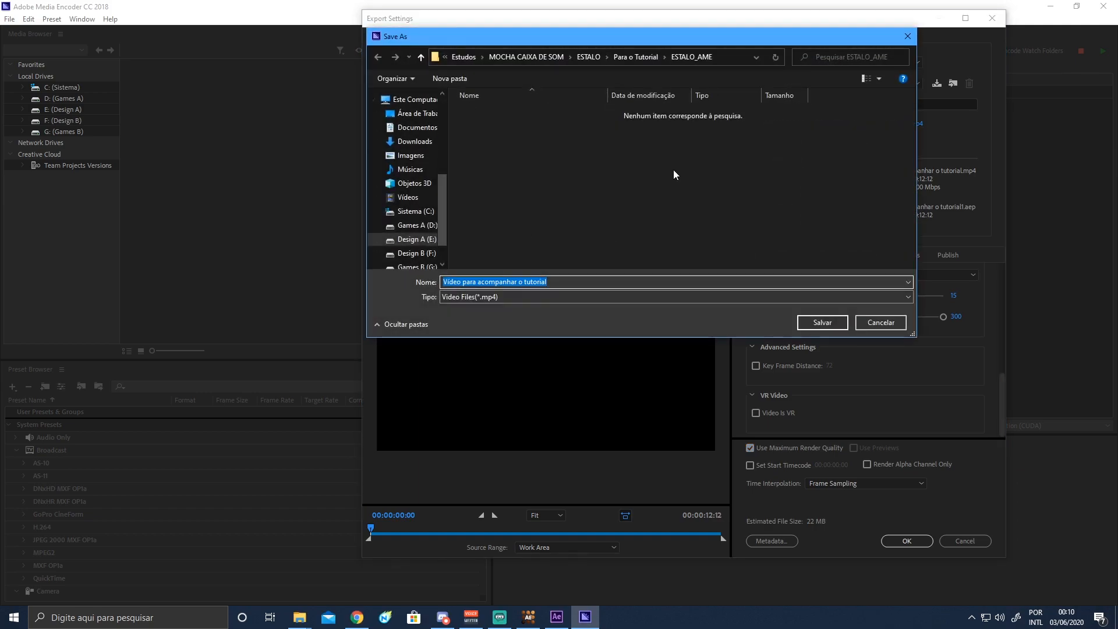
drag(701, 34, 654, 59)
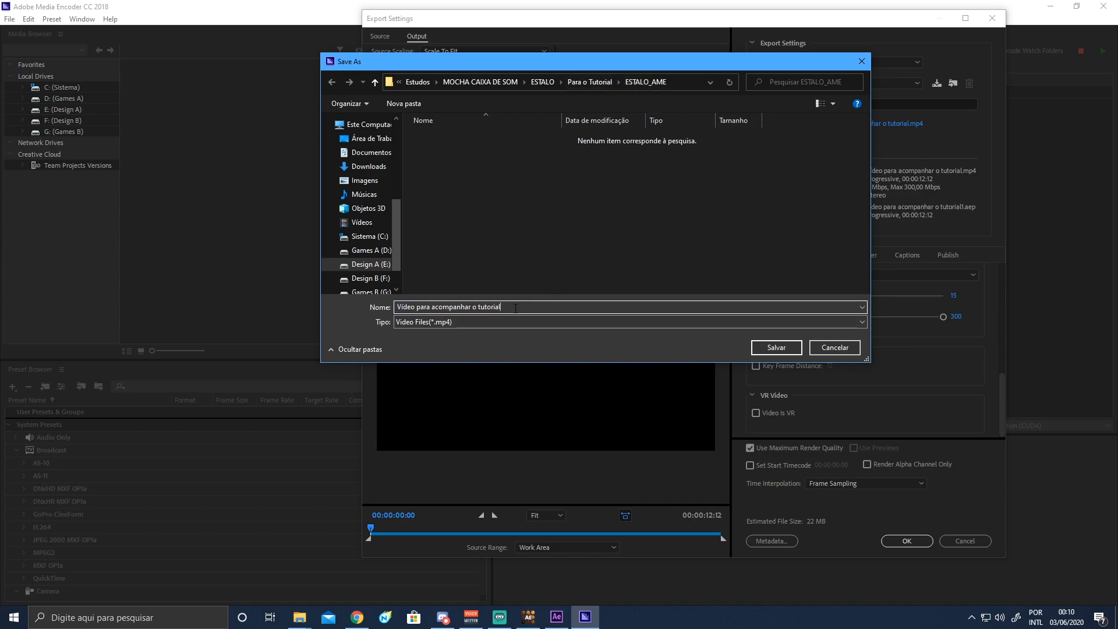
text(ESTALO)
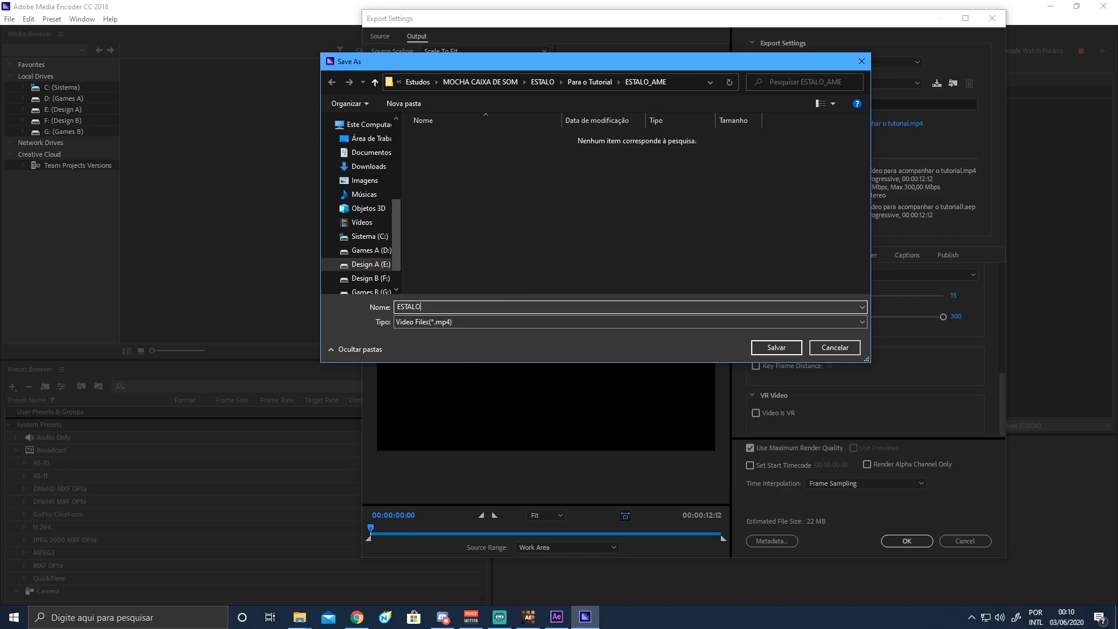
click(777, 348)
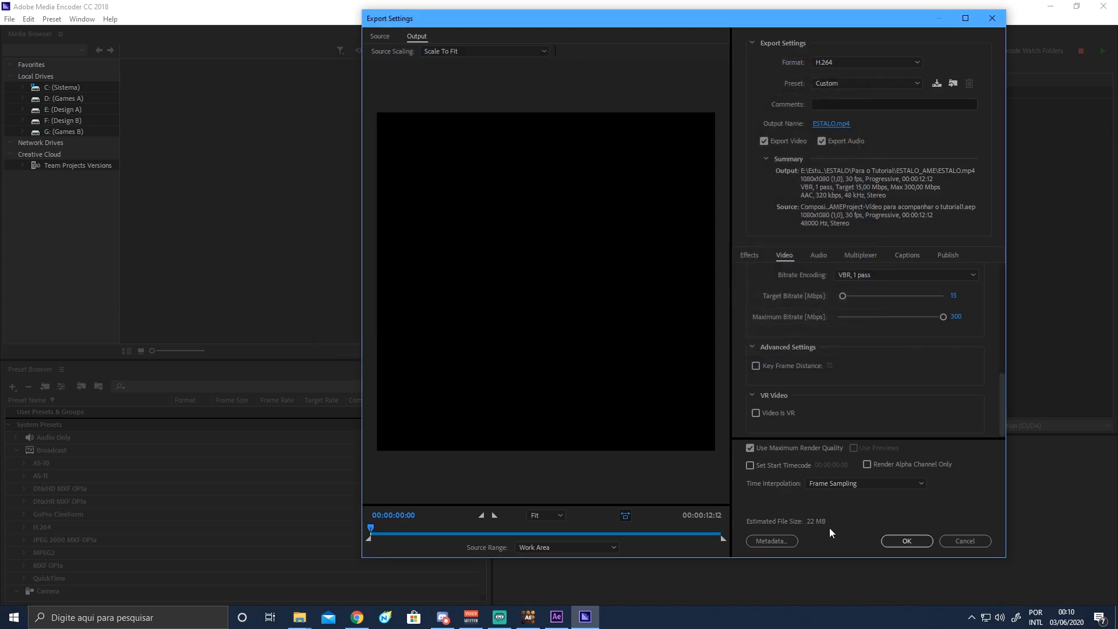
click(903, 544)
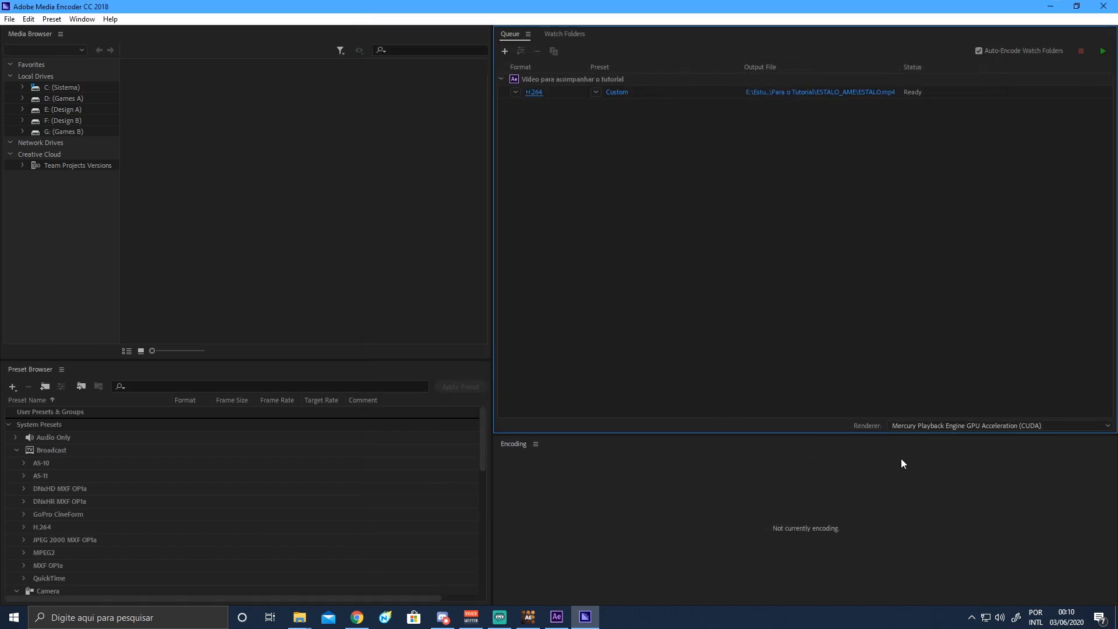
Keep Mercury Playback Engine GPU Acceleration (CUDA) as the renderer and start encoding the queue.
click(1107, 426)
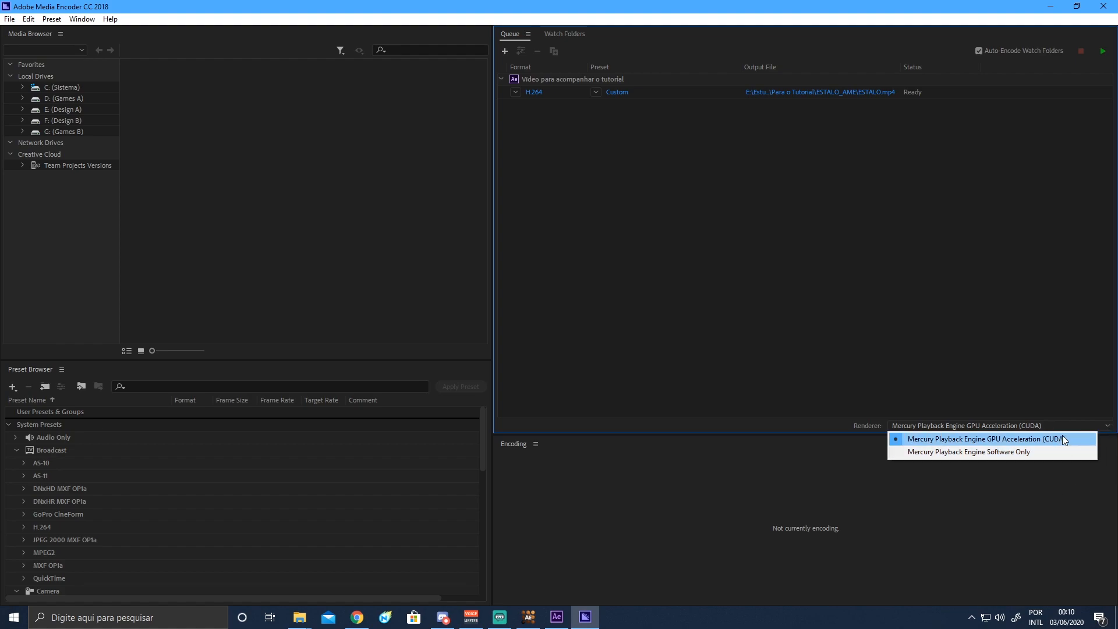
click(1050, 250)
click(1102, 51)
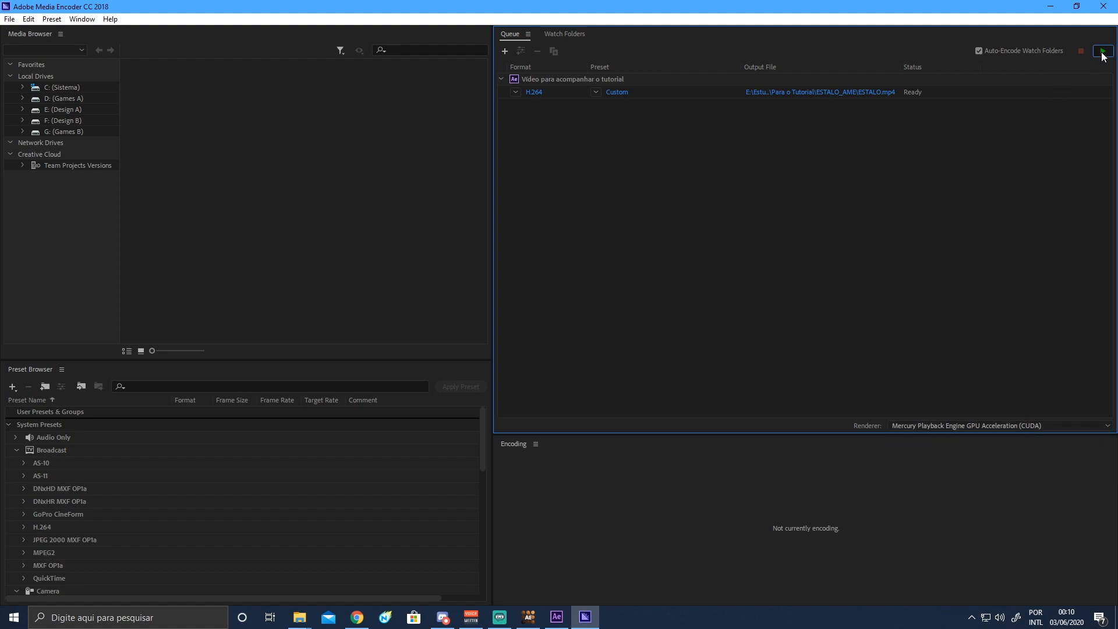